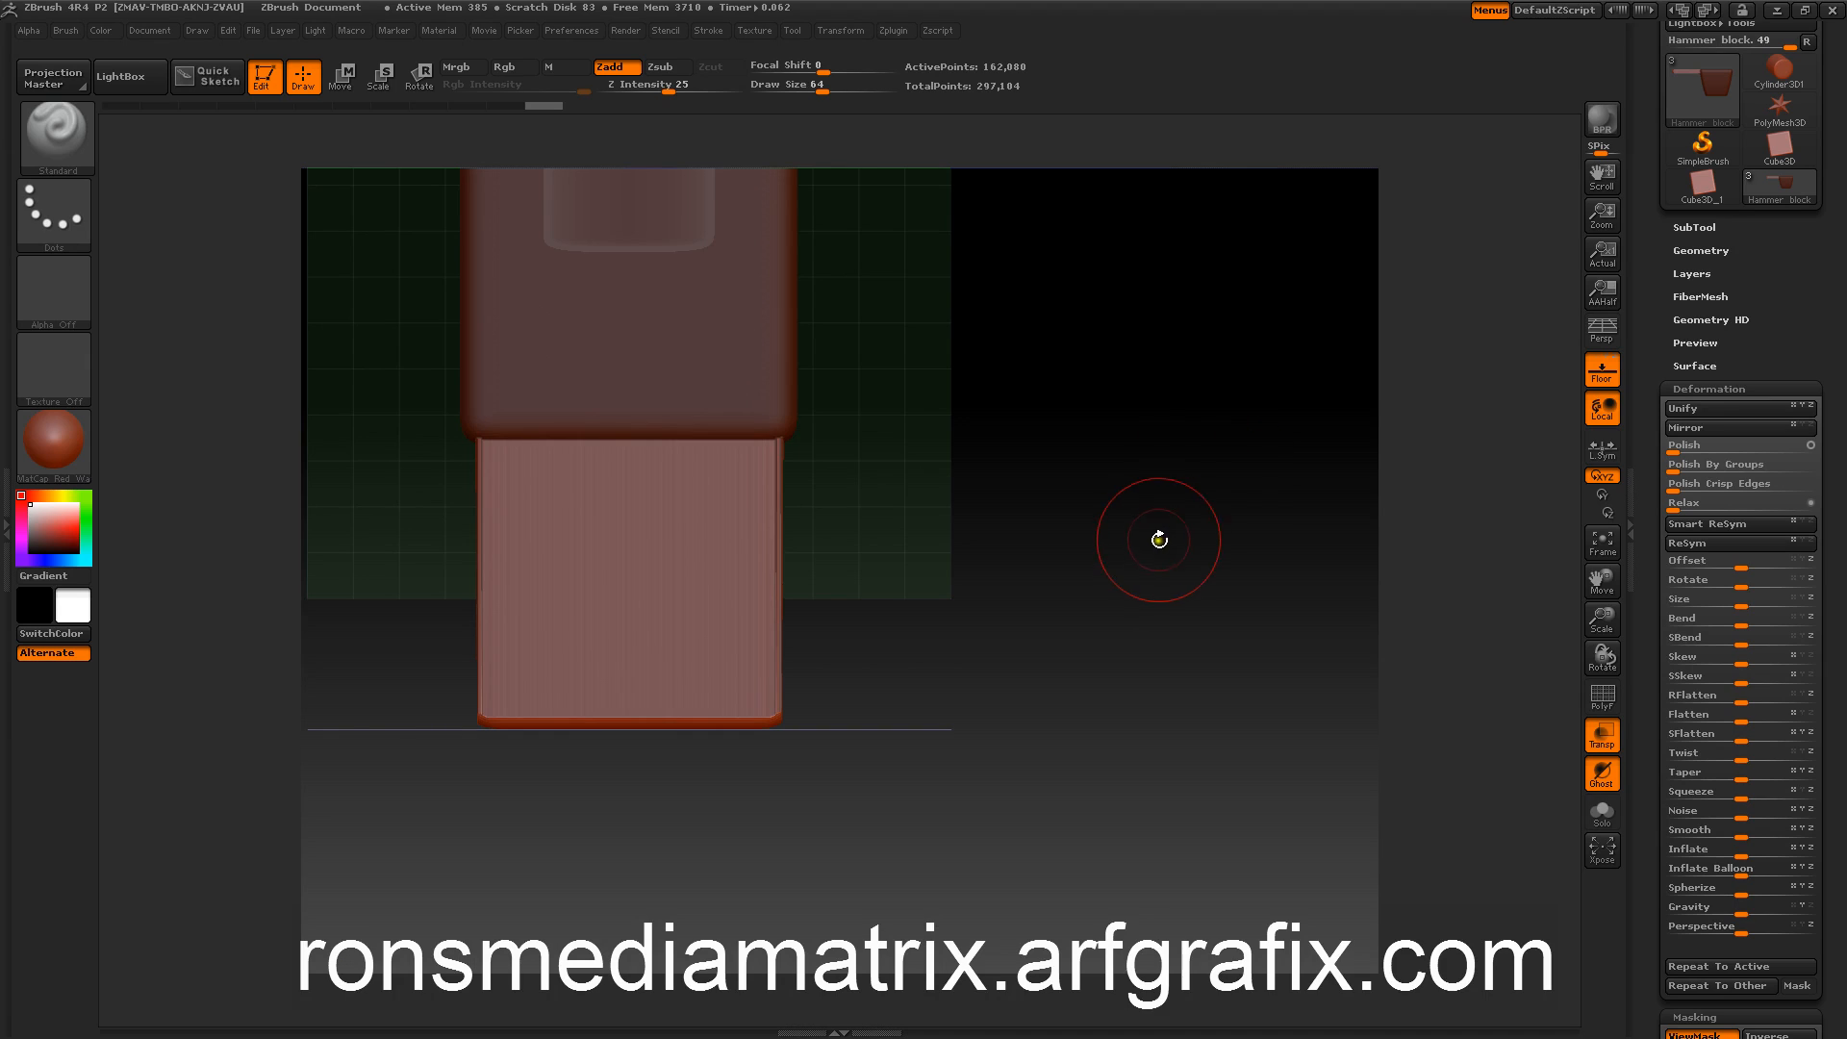
Step: Choose ClipCurve as the clipping brush for the narrower block at the end of the hammer head
alt+drag(1163, 532, 1302, 524)
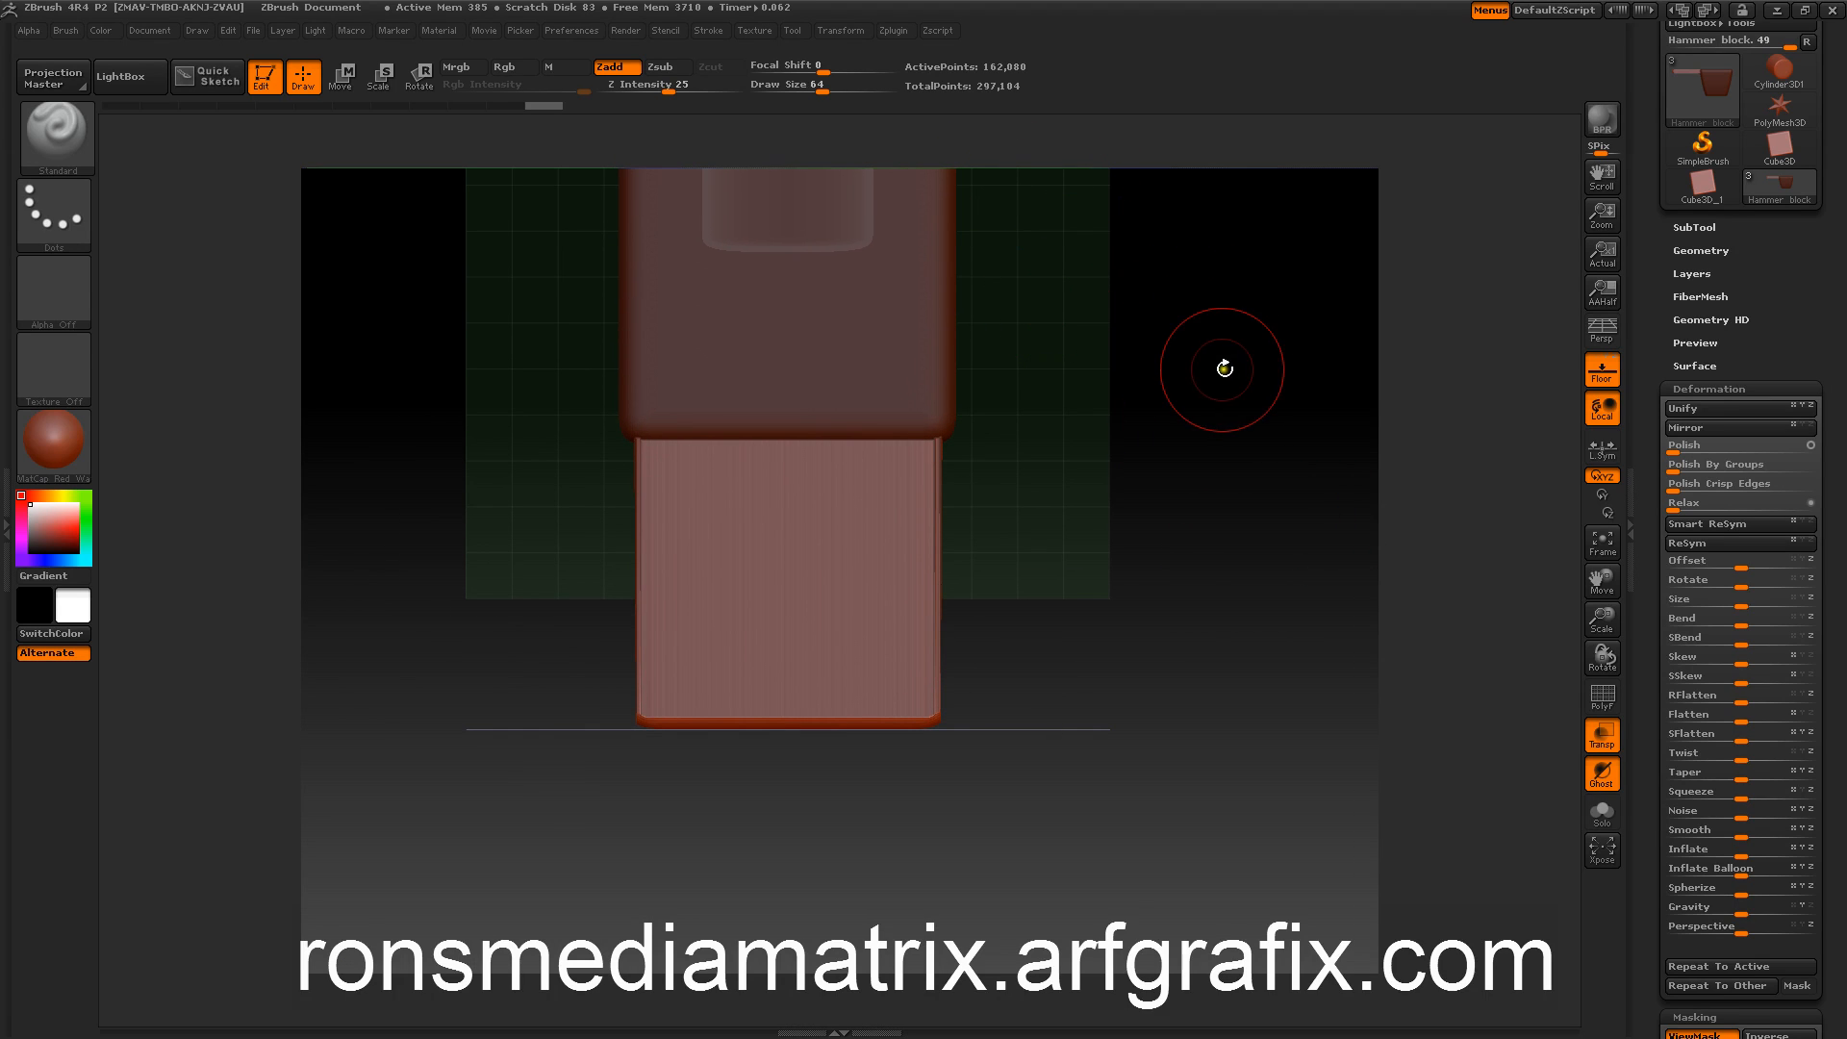
key(ctrl+shift)
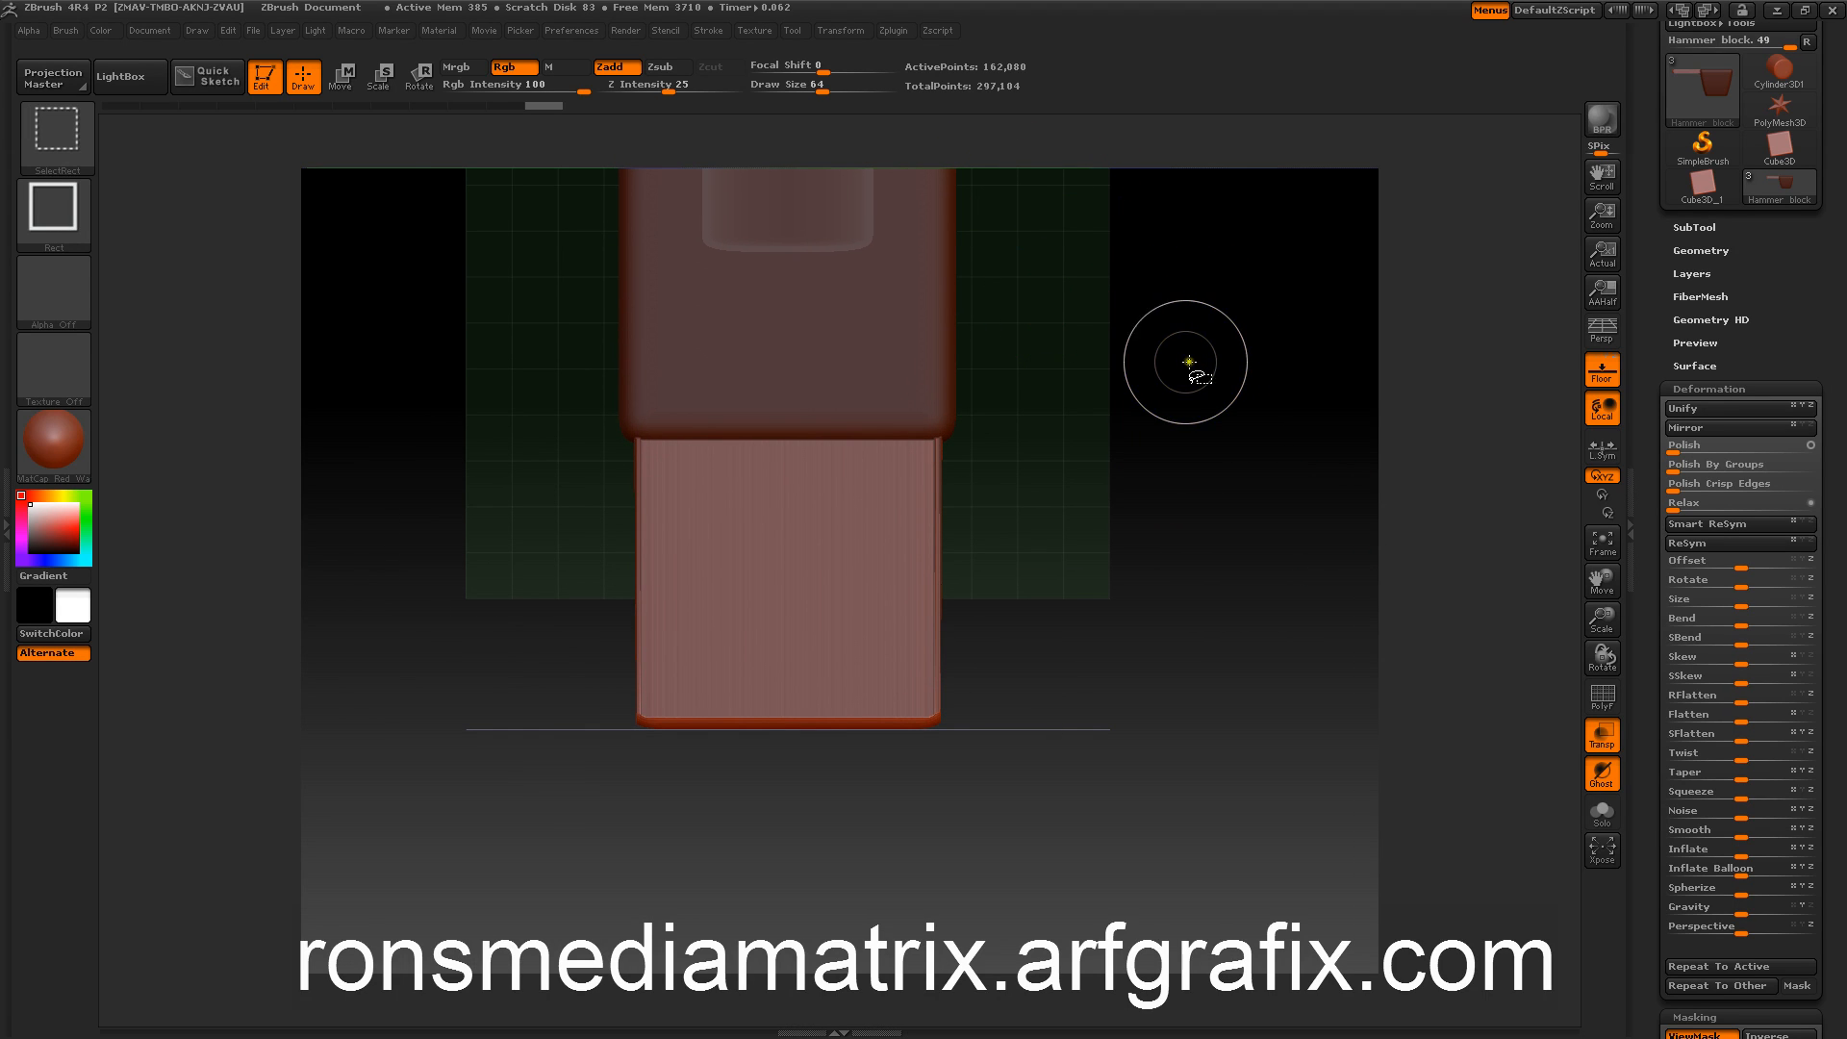
click(58, 138)
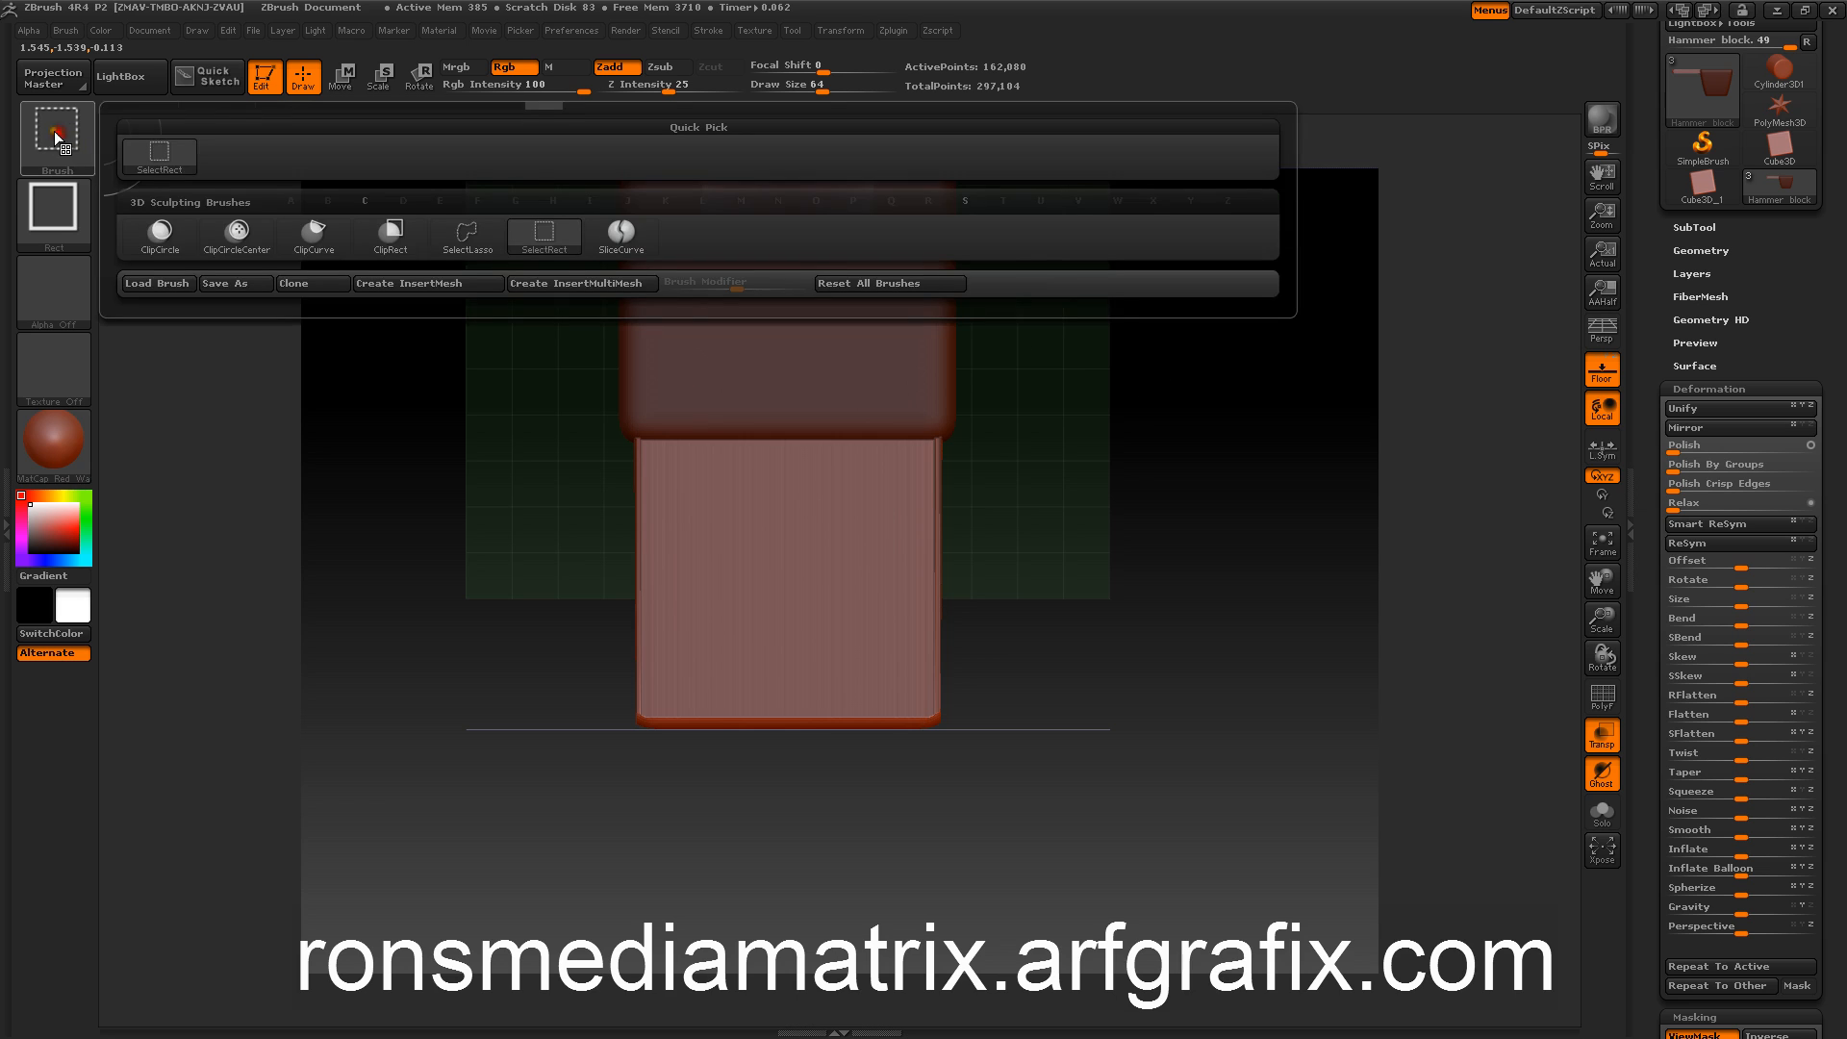
click(314, 235)
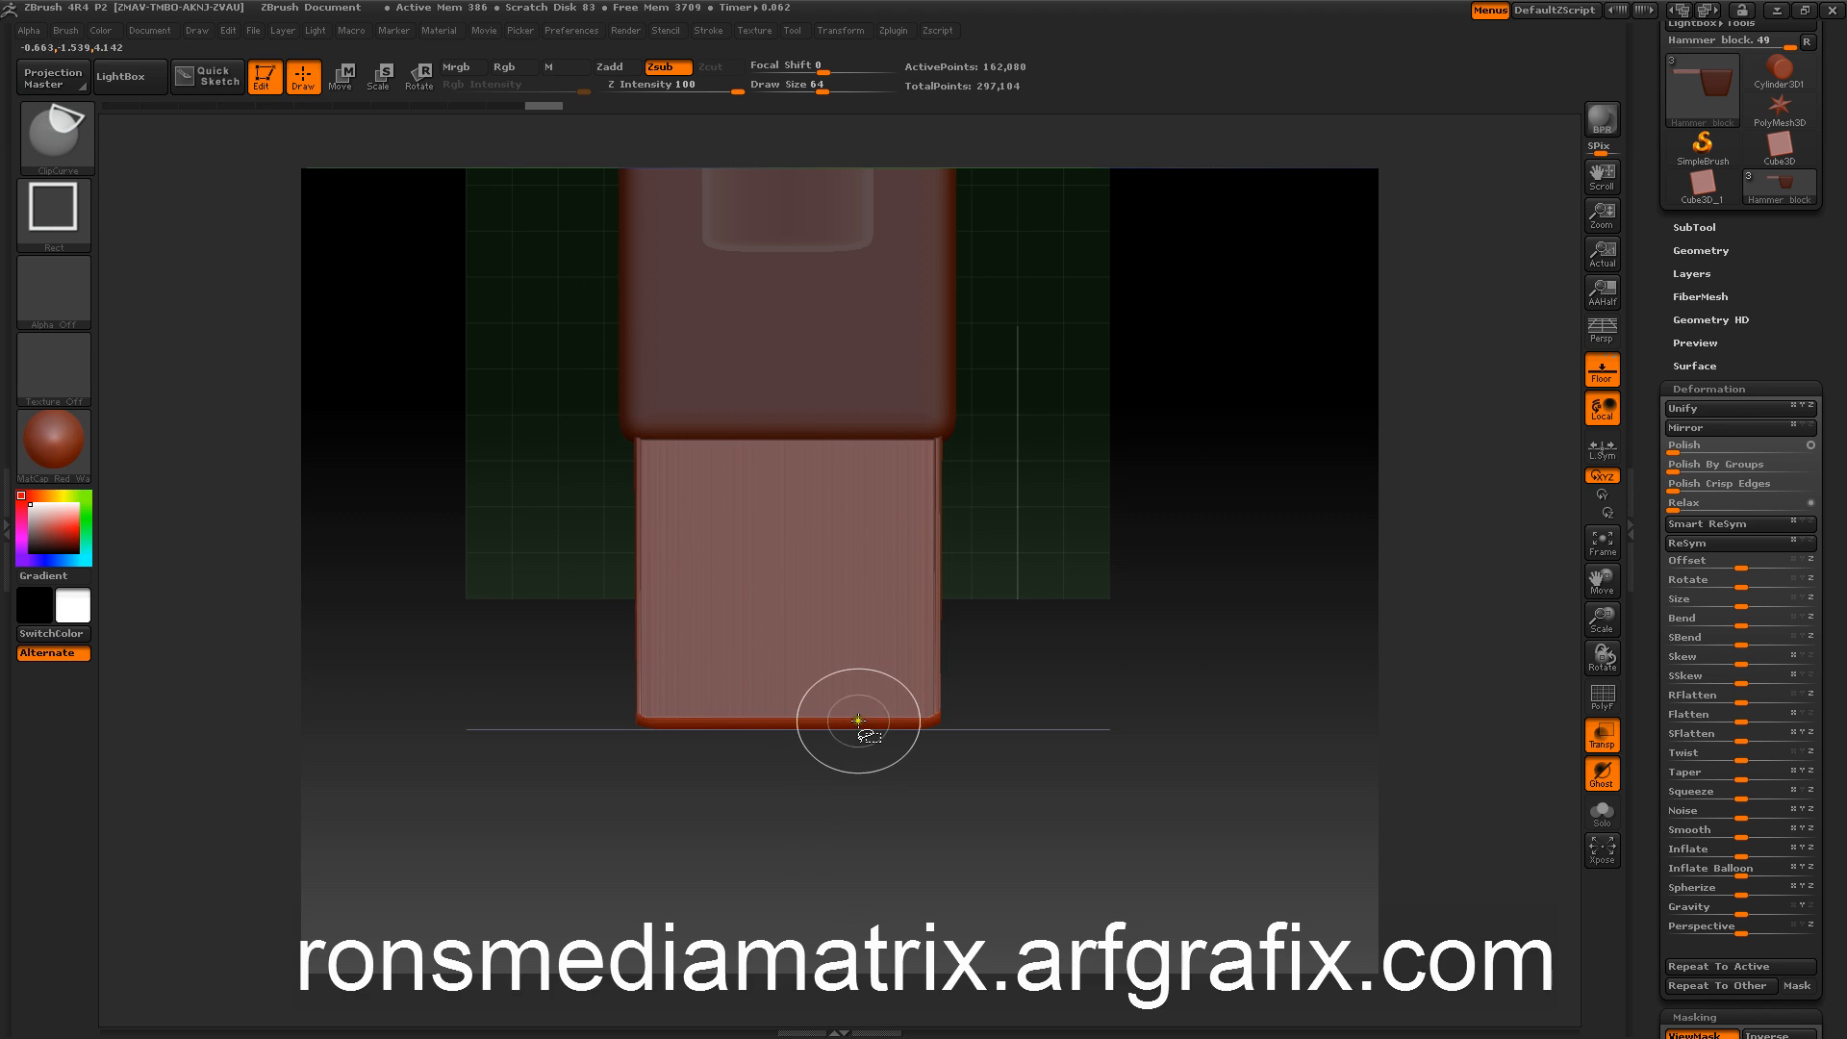
click(53, 140)
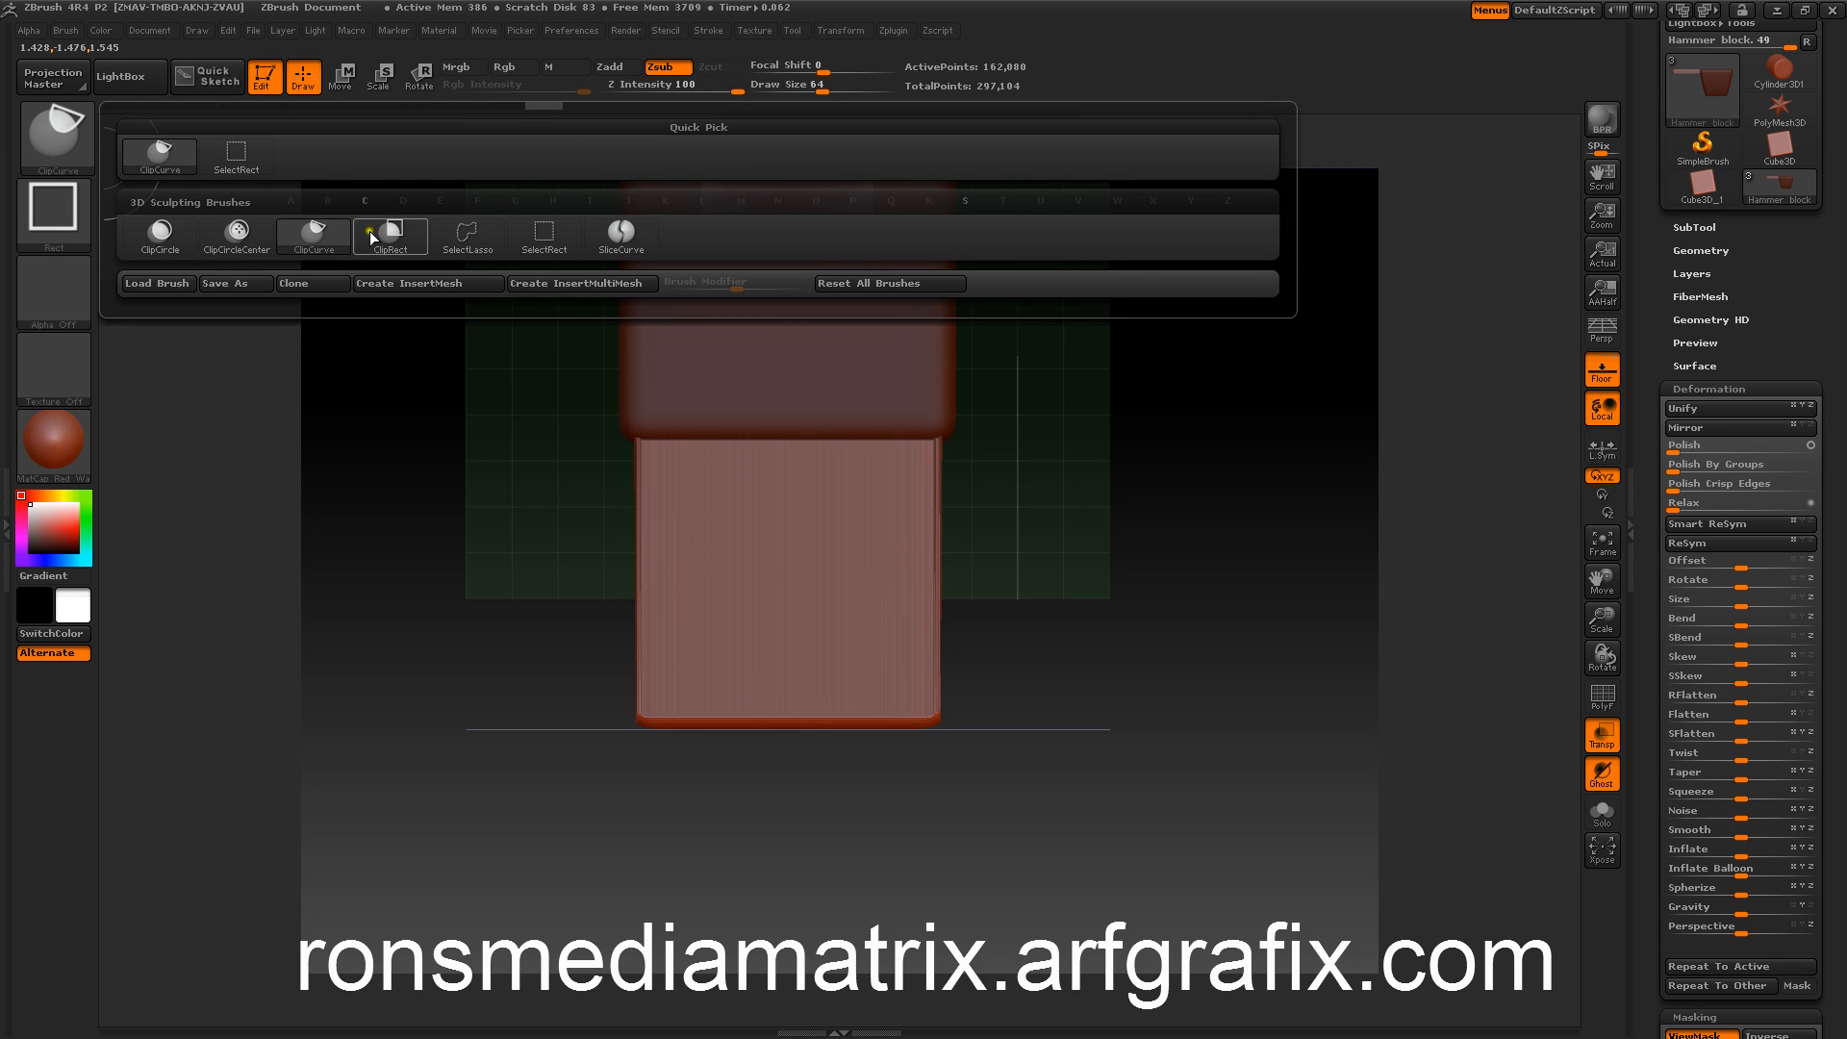
click(160, 159)
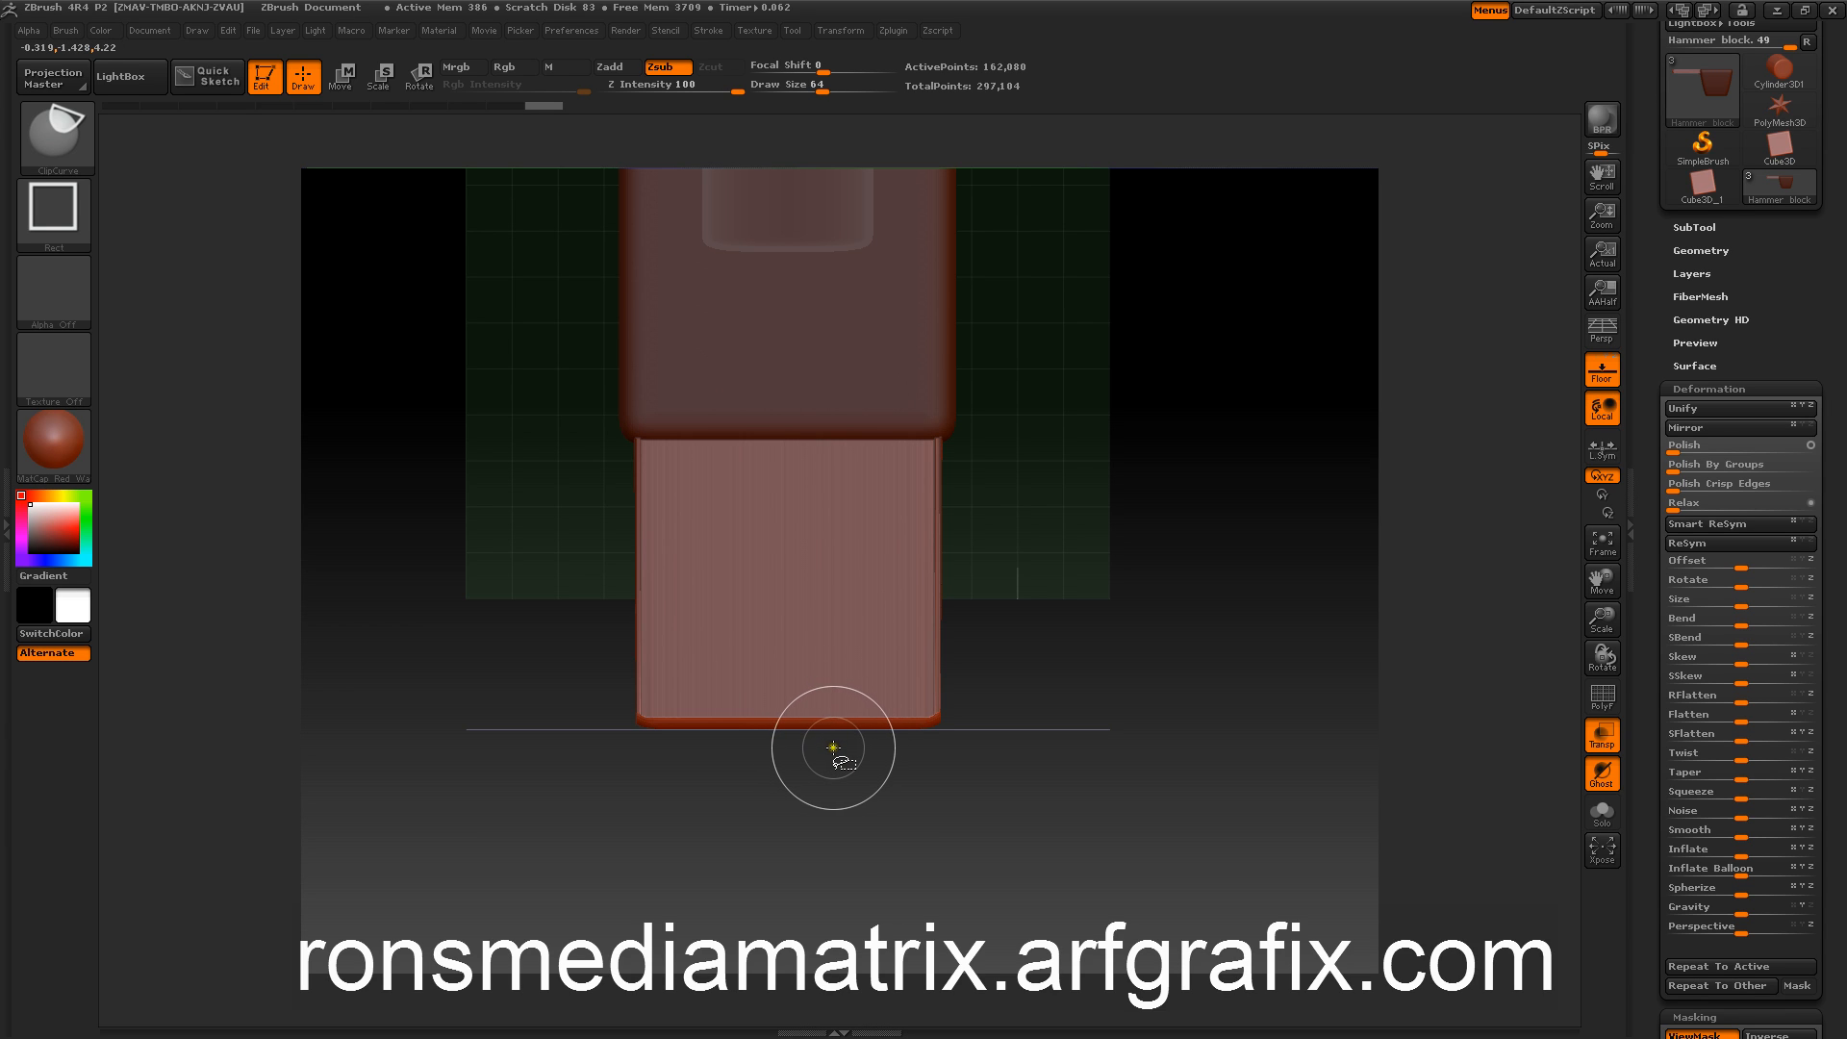
Step: Clip a narrow V-shaped notch into the middle of the narrower block's end edge to form two claws
ctrl+shift+drag(820, 740, 845, 760)
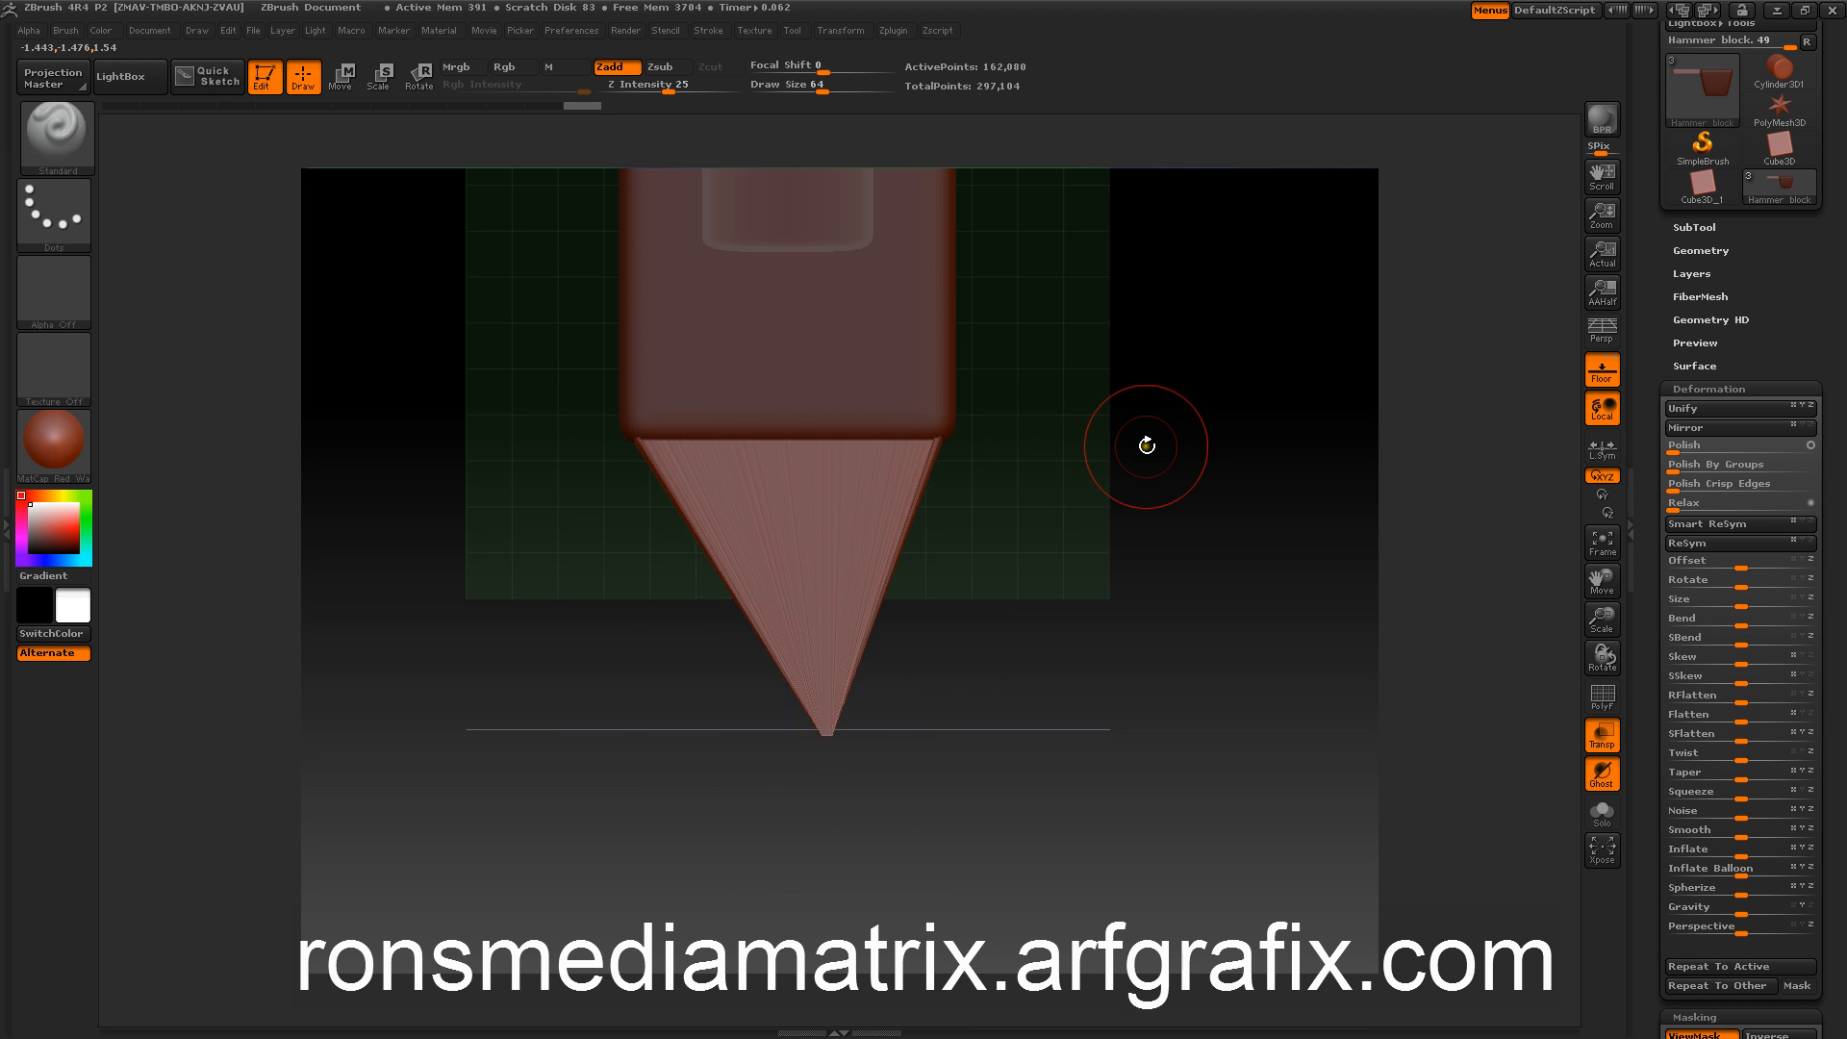
key(ctrl+z)
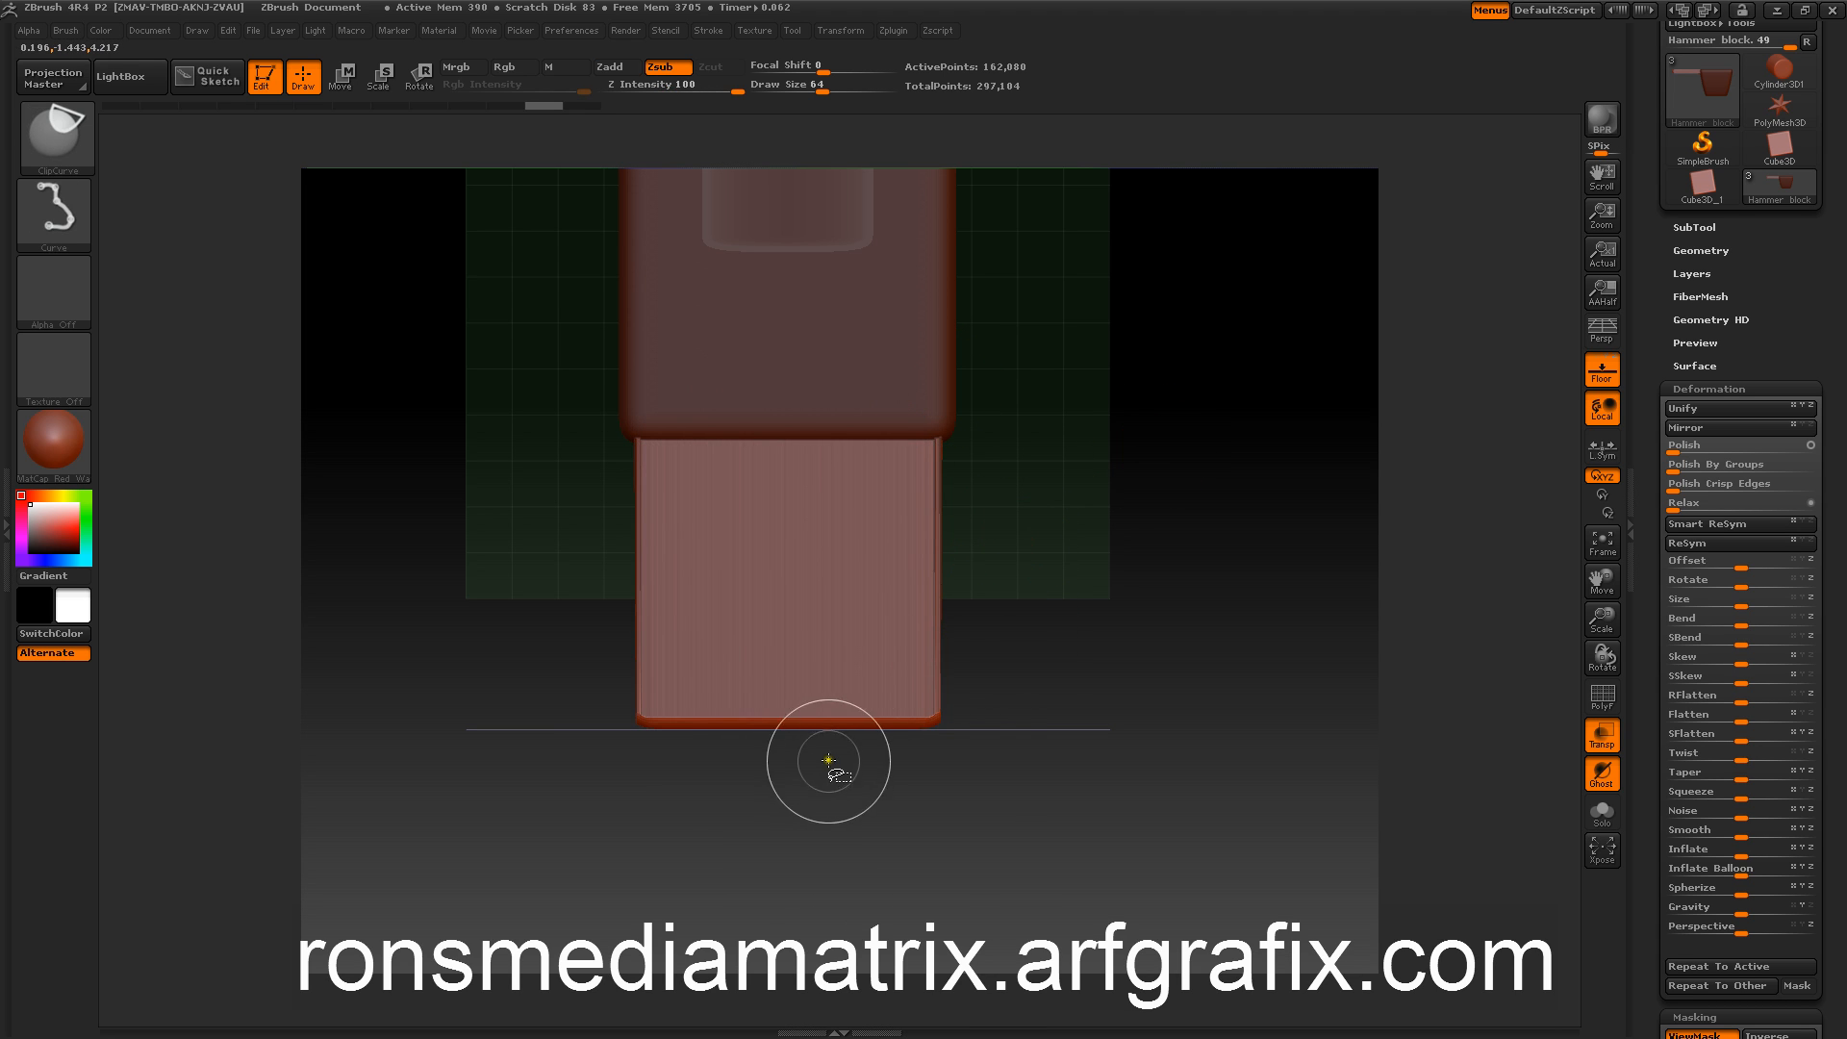
ctrl+shift+drag(827, 737, 827, 738)
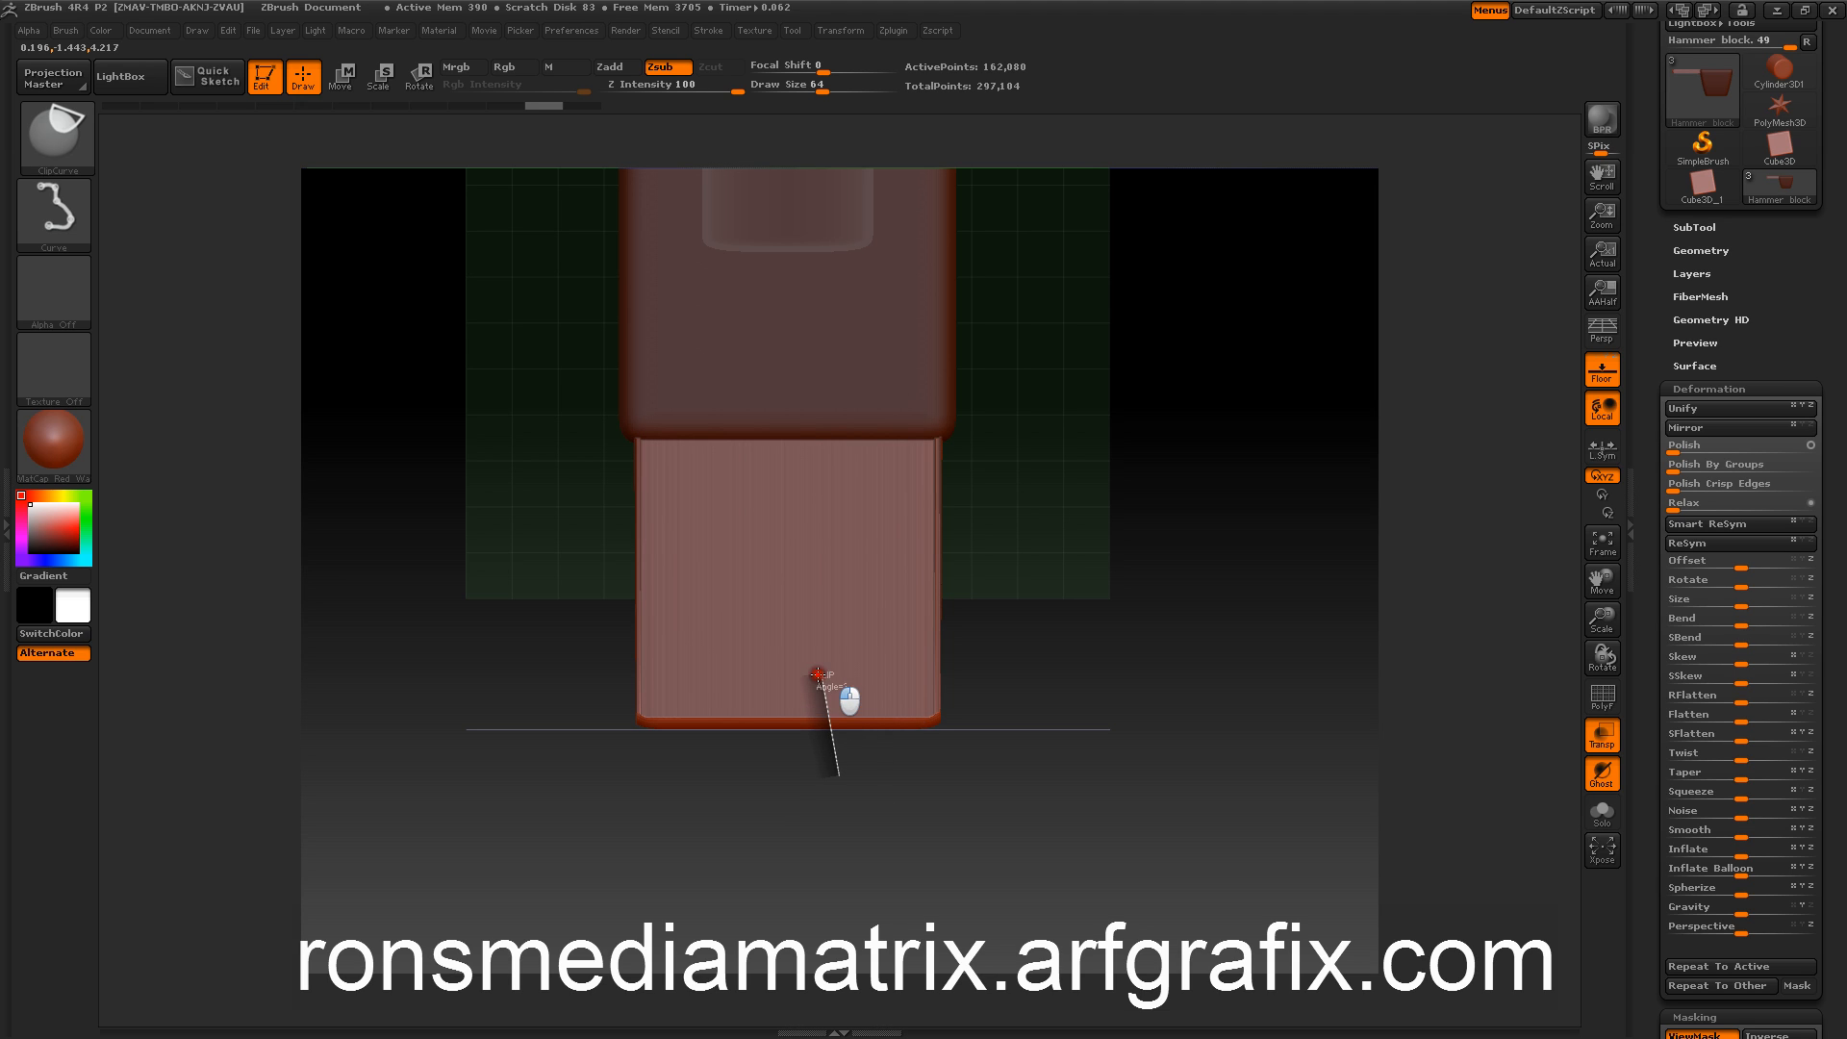
mouse_move(801, 624)
ctrl+shift+mouse_down()
mouse_move(788, 520)
mouse_move(756, 776)
ctrl+shift+mouse_up()
key(alt)
key(alt)
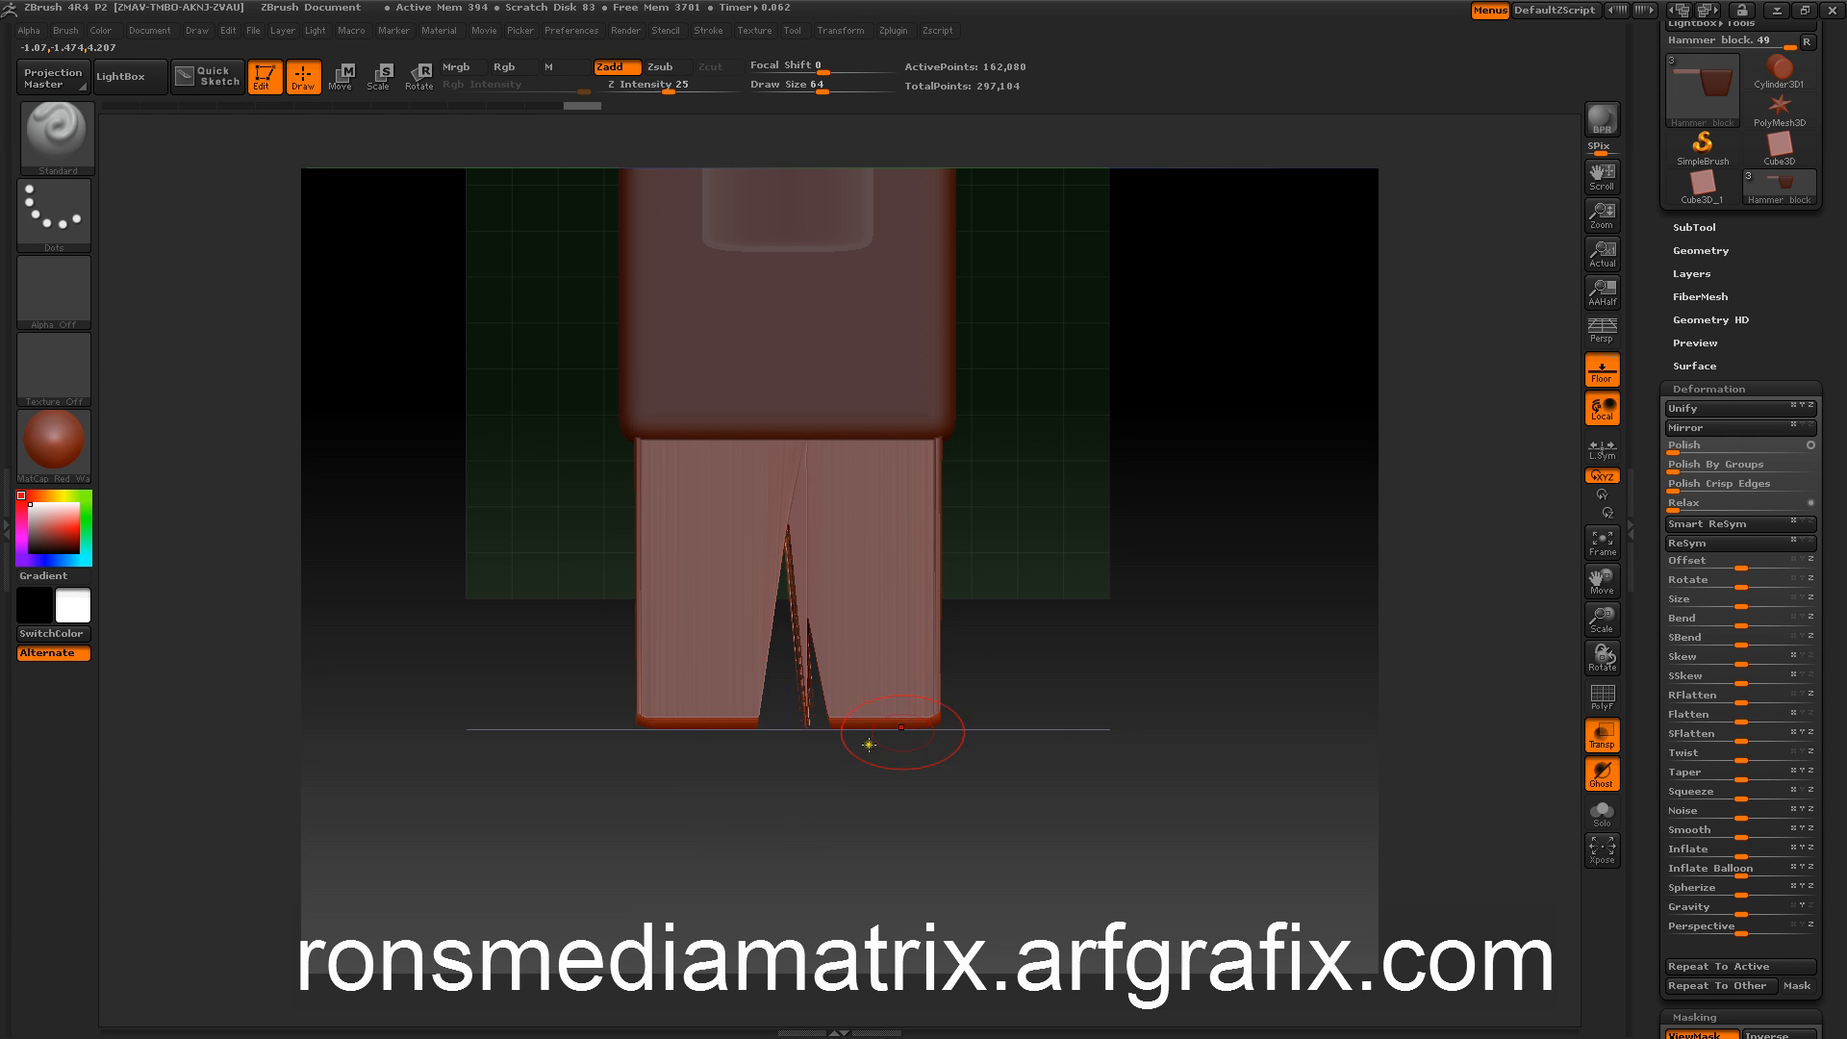
Step: Set the Smooth brush's focal shift to 0 and smooth the spikes along the notch's inner wall
drag(1099, 693, 1219, 758)
mouse_move(672, 338)
mouse_down()
mouse_move(622, 346)
mouse_move(627, 294)
mouse_up()
key(shift)
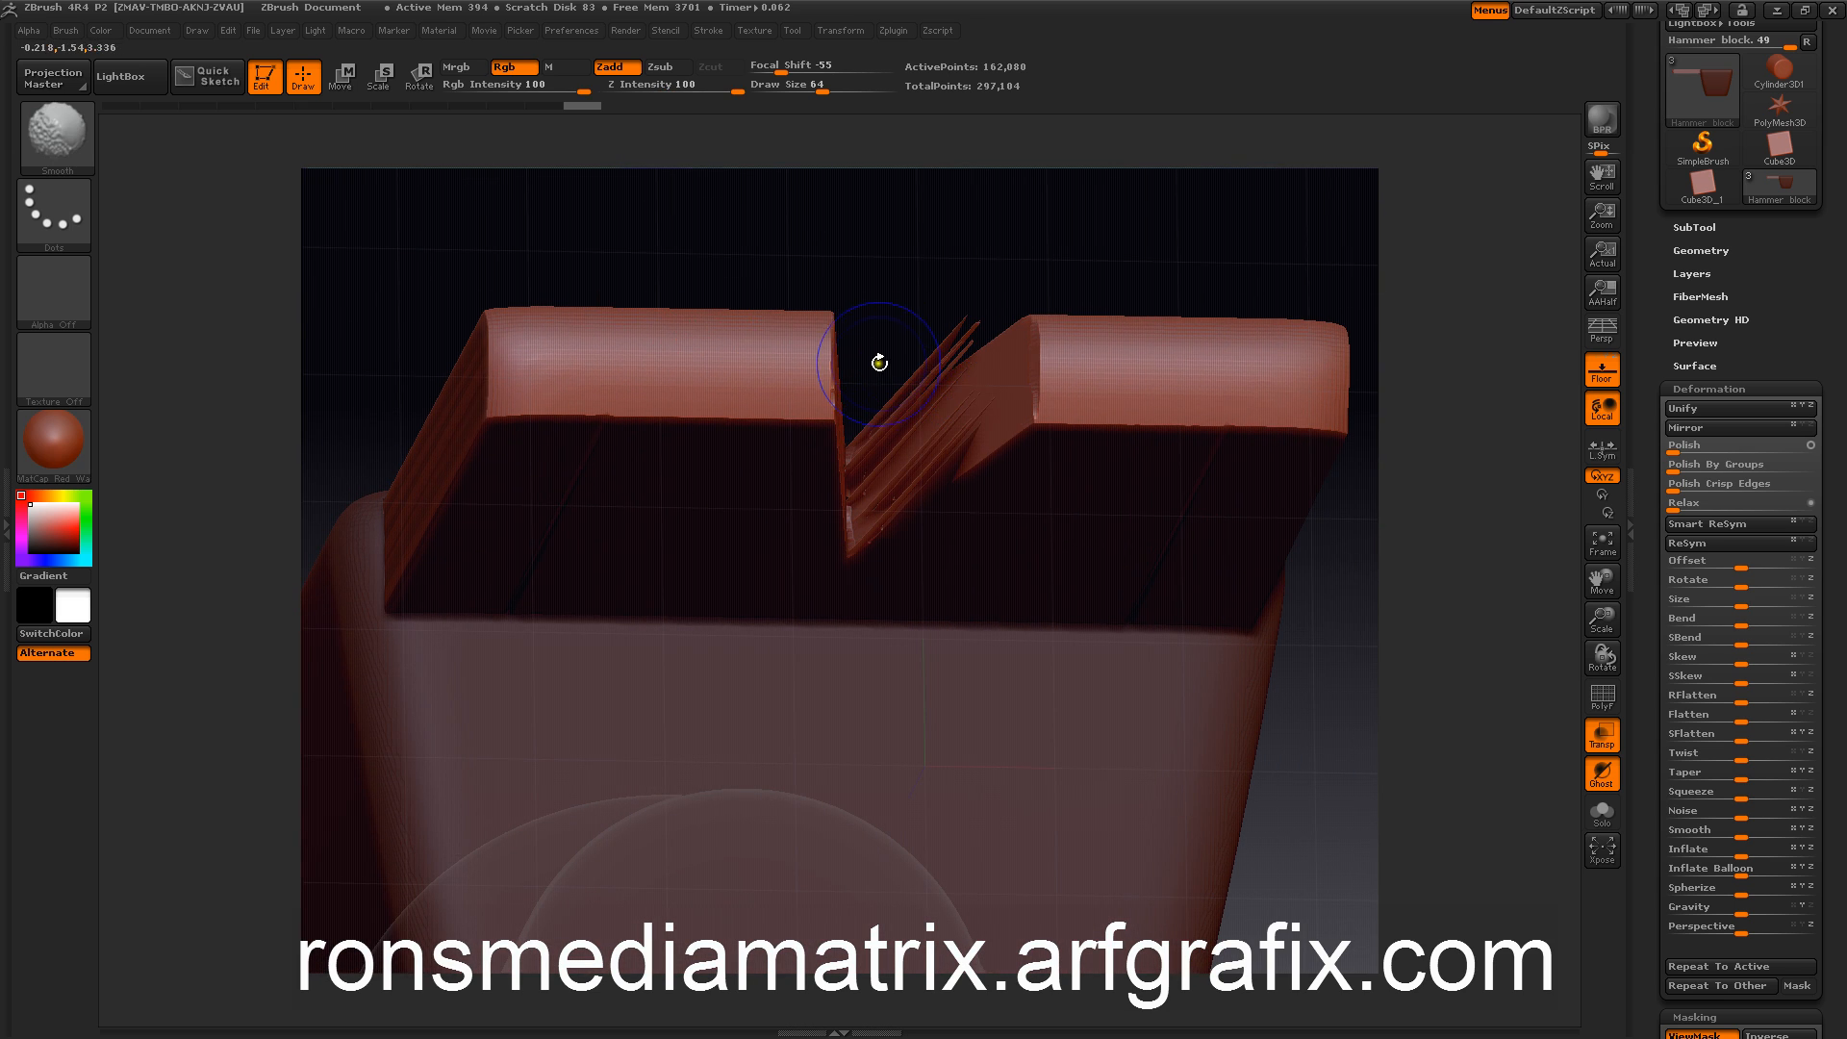
drag(782, 67, 823, 68)
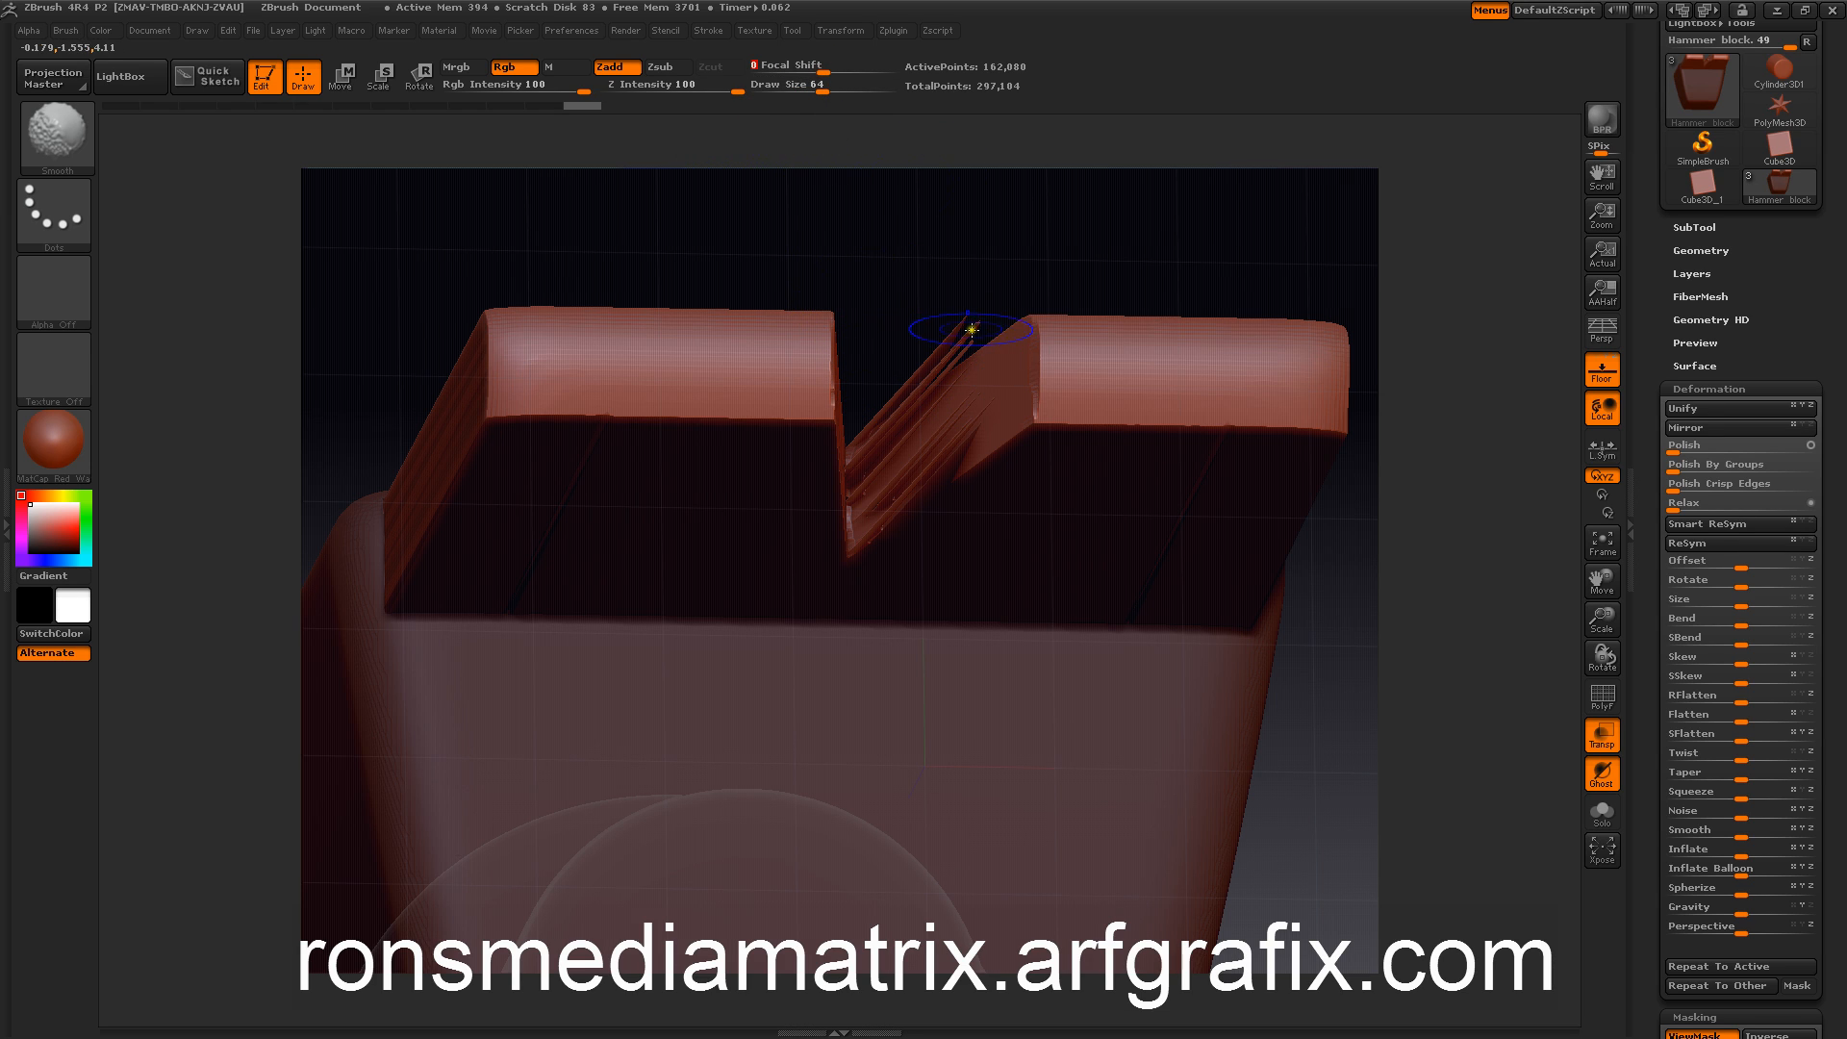
mouse_move(973, 324)
shift+mouse_down()
mouse_move(990, 342)
mouse_move(953, 400)
mouse_move(962, 422)
shift+mouse_up()
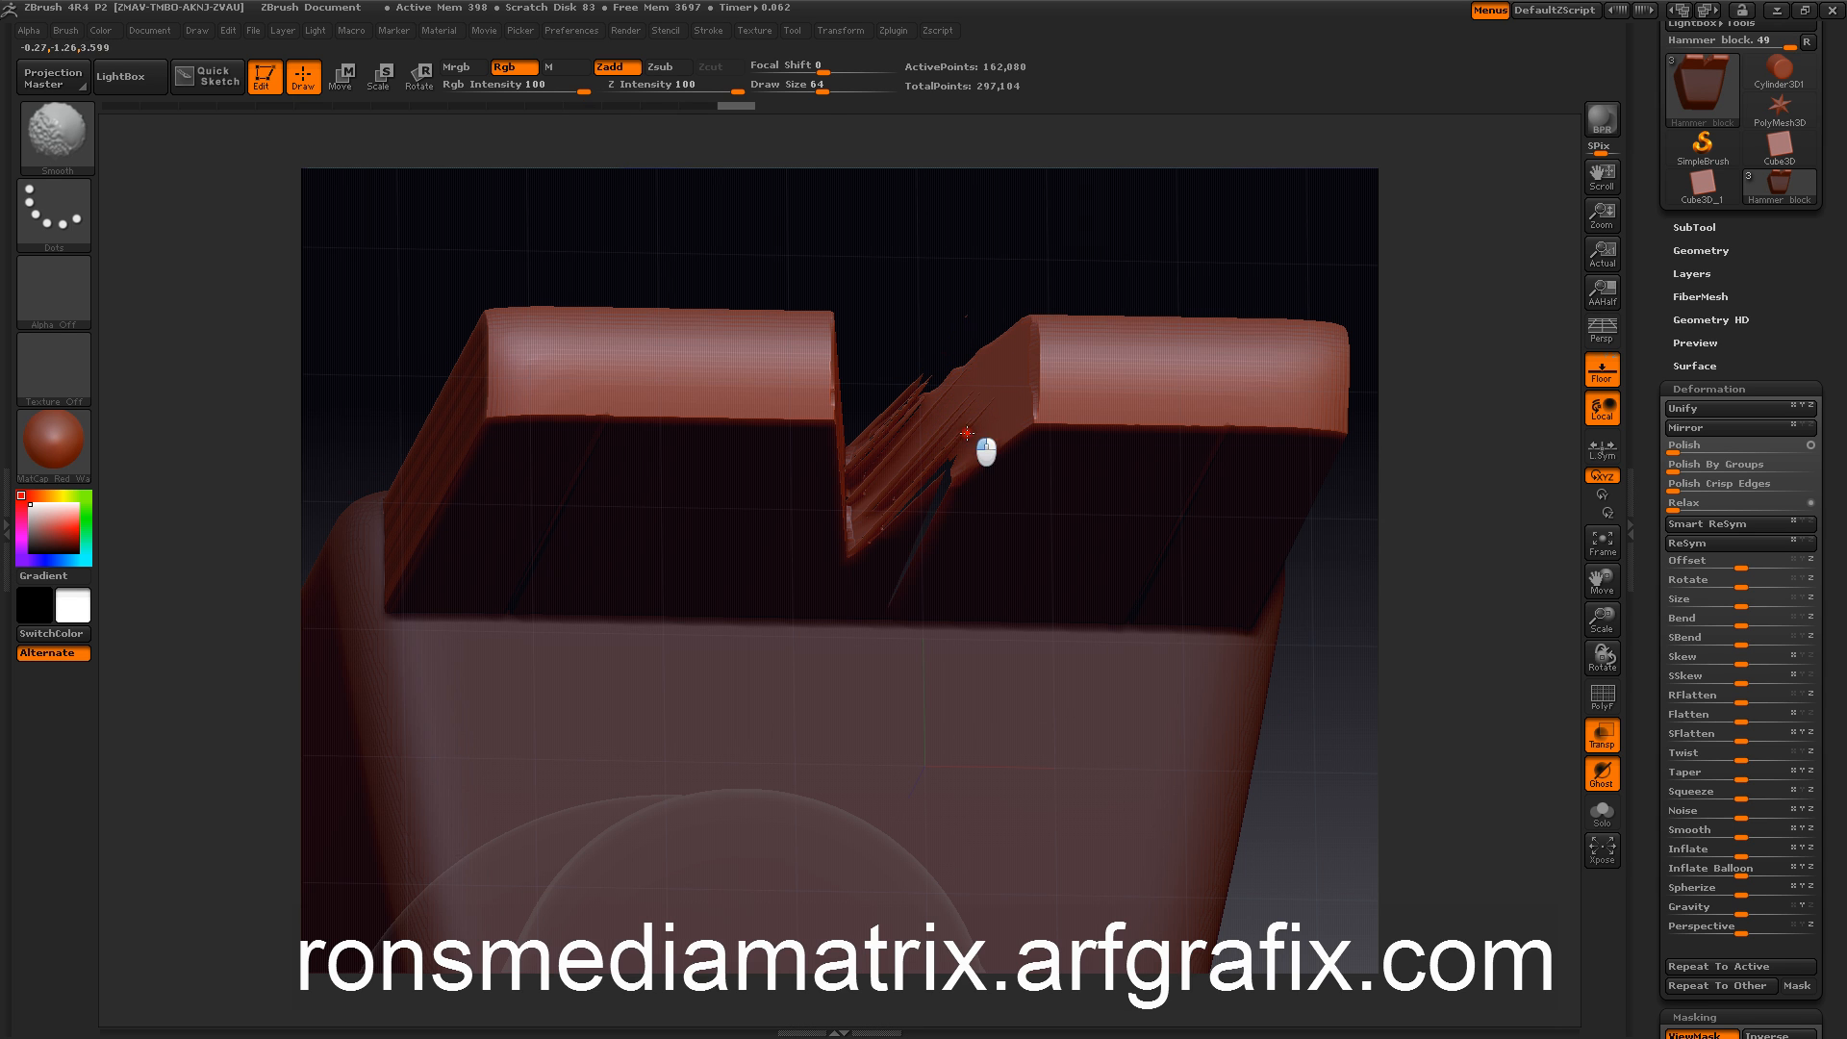
Step: Reduce the draw size to 20 and smooth the jagged geometry inside the notch
mouse_move(866, 260)
mouse_down()
mouse_move(869, 321)
mouse_move(880, 311)
mouse_up()
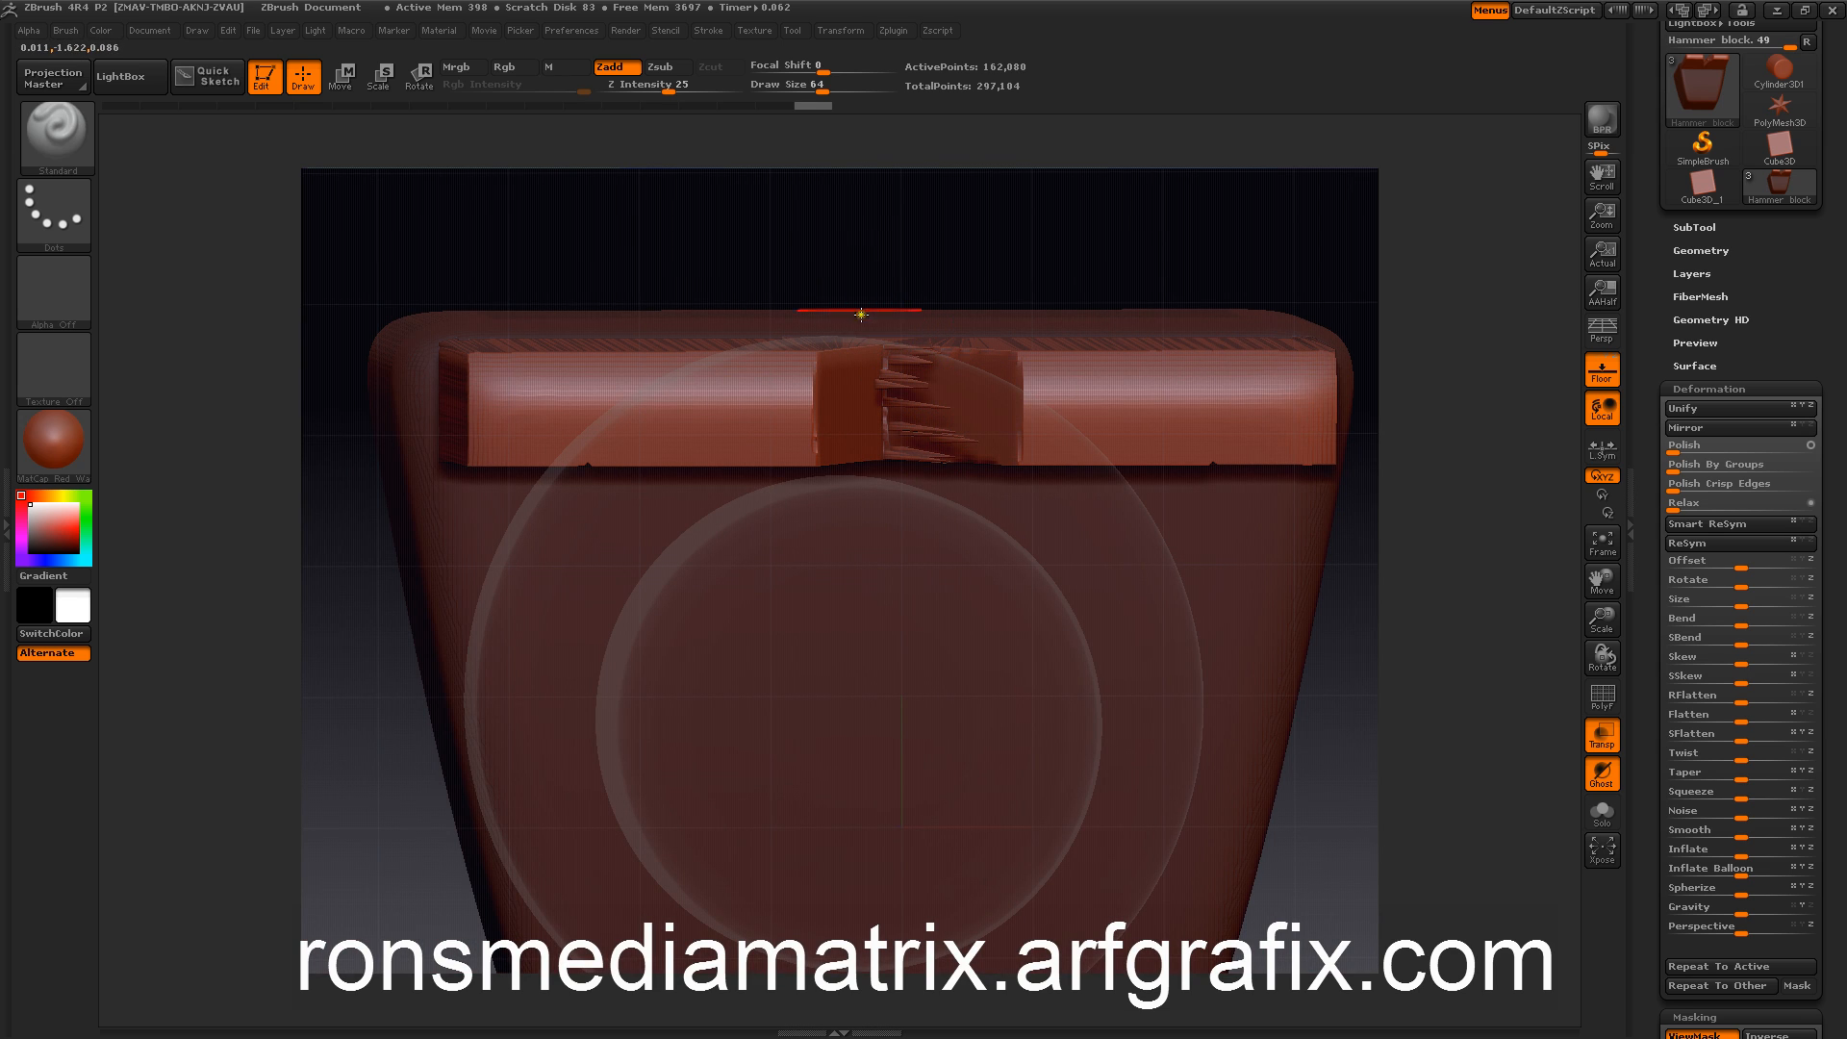
key(s)
drag(856, 316, 830, 321)
drag(804, 256, 775, 219)
key(shift)
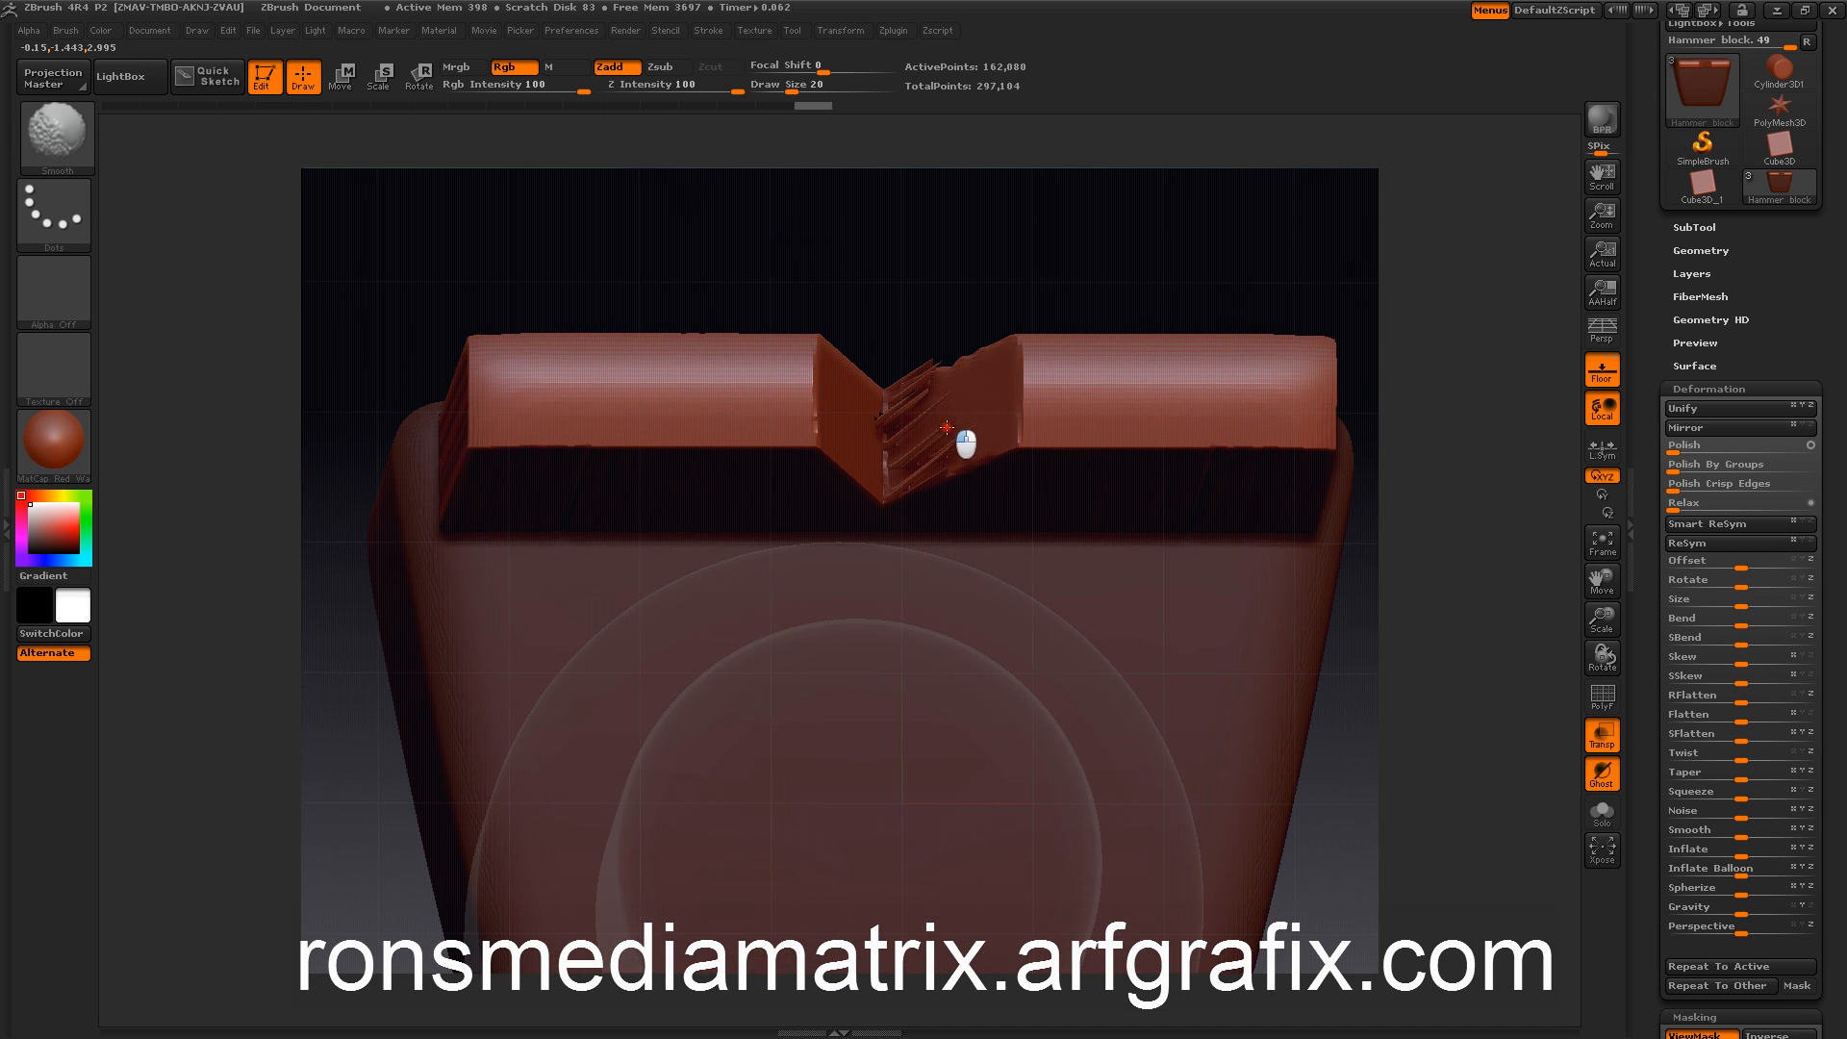
mouse_move(837, 256)
mouse_down()
mouse_move(825, 301)
mouse_move(801, 286)
mouse_up()
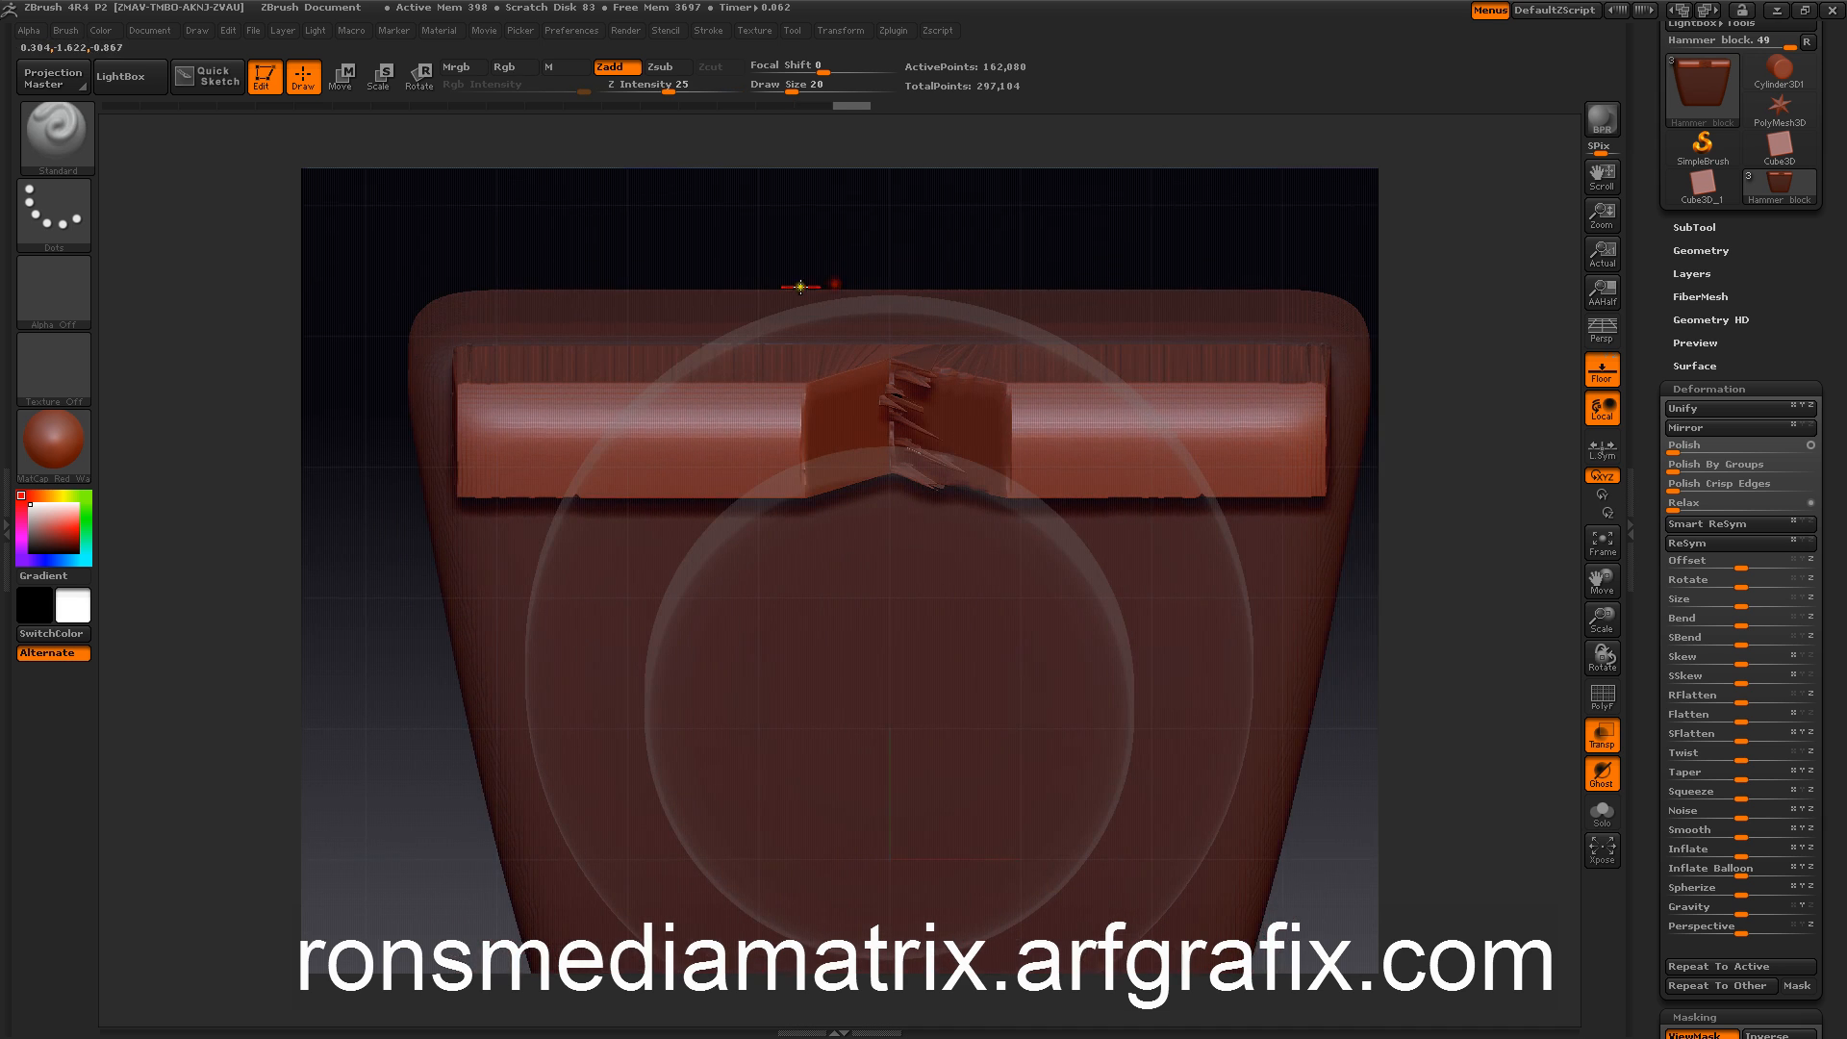
Step: Smooth the remaining spikes at the notch's inner corner at close range
alt+drag(376, 662, 386, 769)
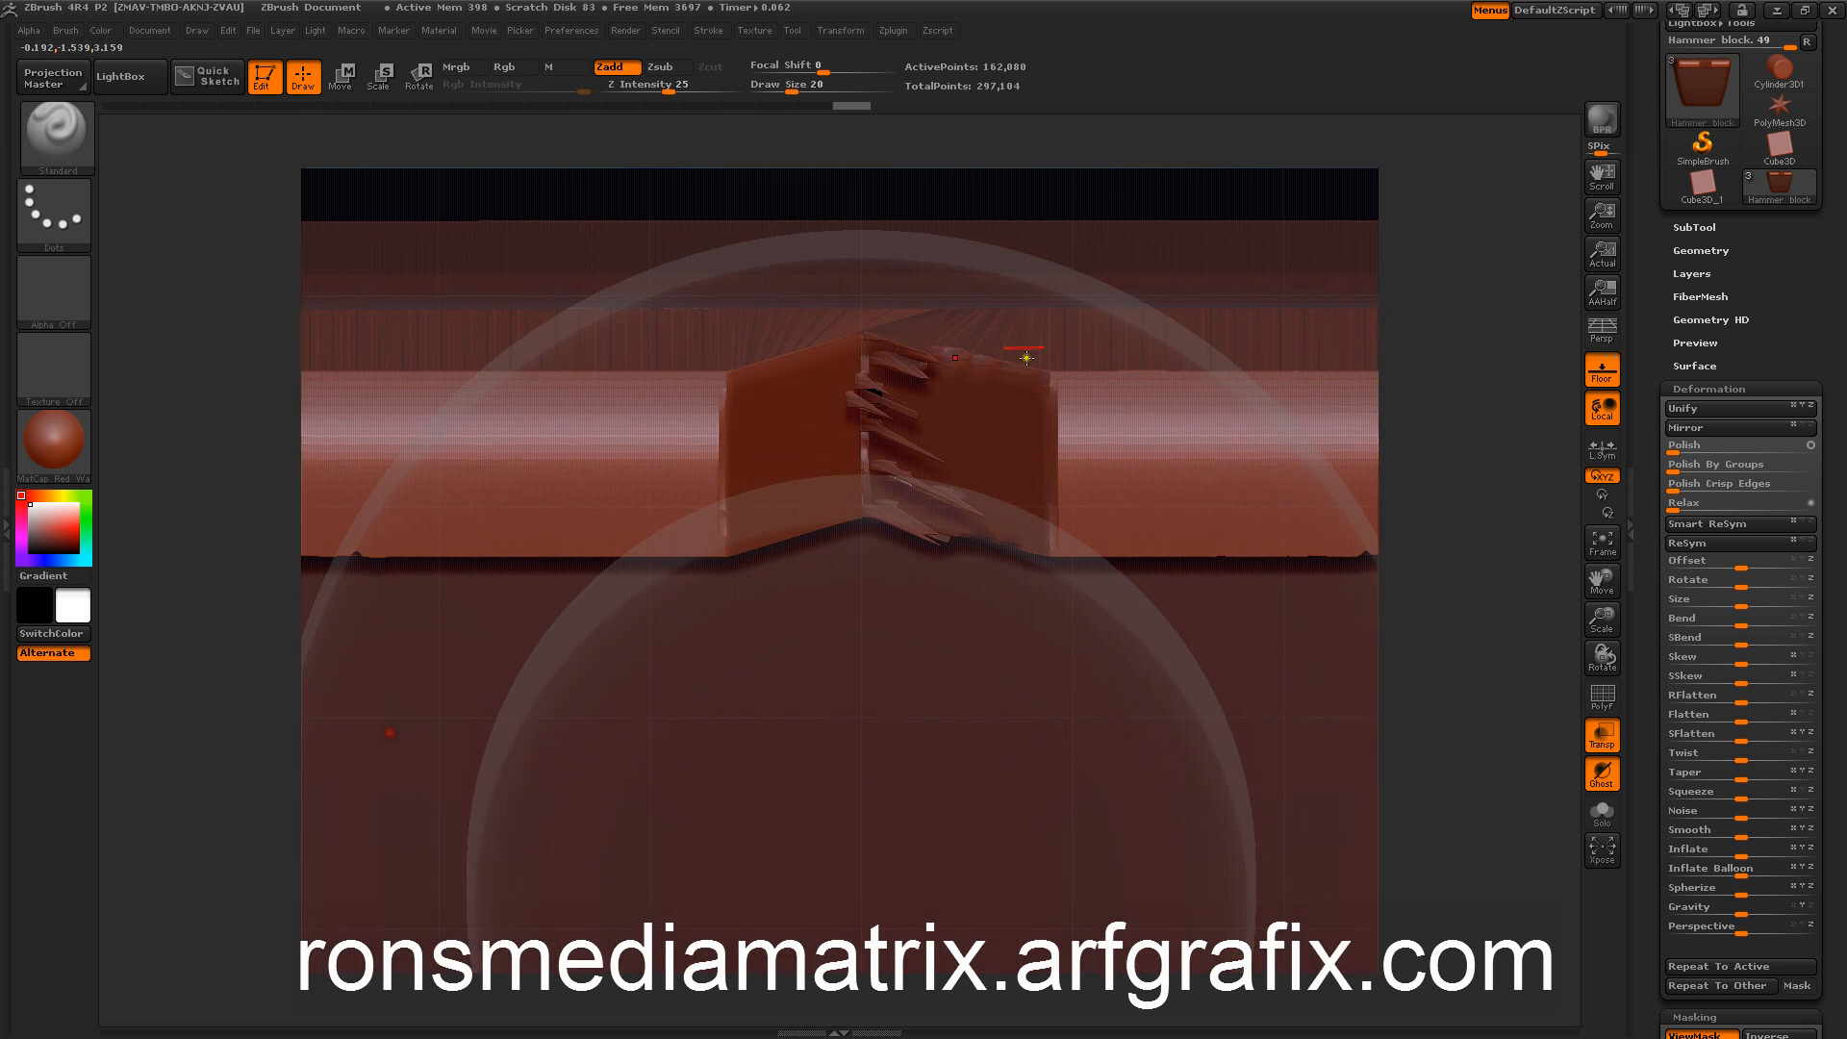
key(shift)
mouse_move(651, 201)
mouse_down()
mouse_move(646, 186)
mouse_move(658, 230)
mouse_up()
key(shift)
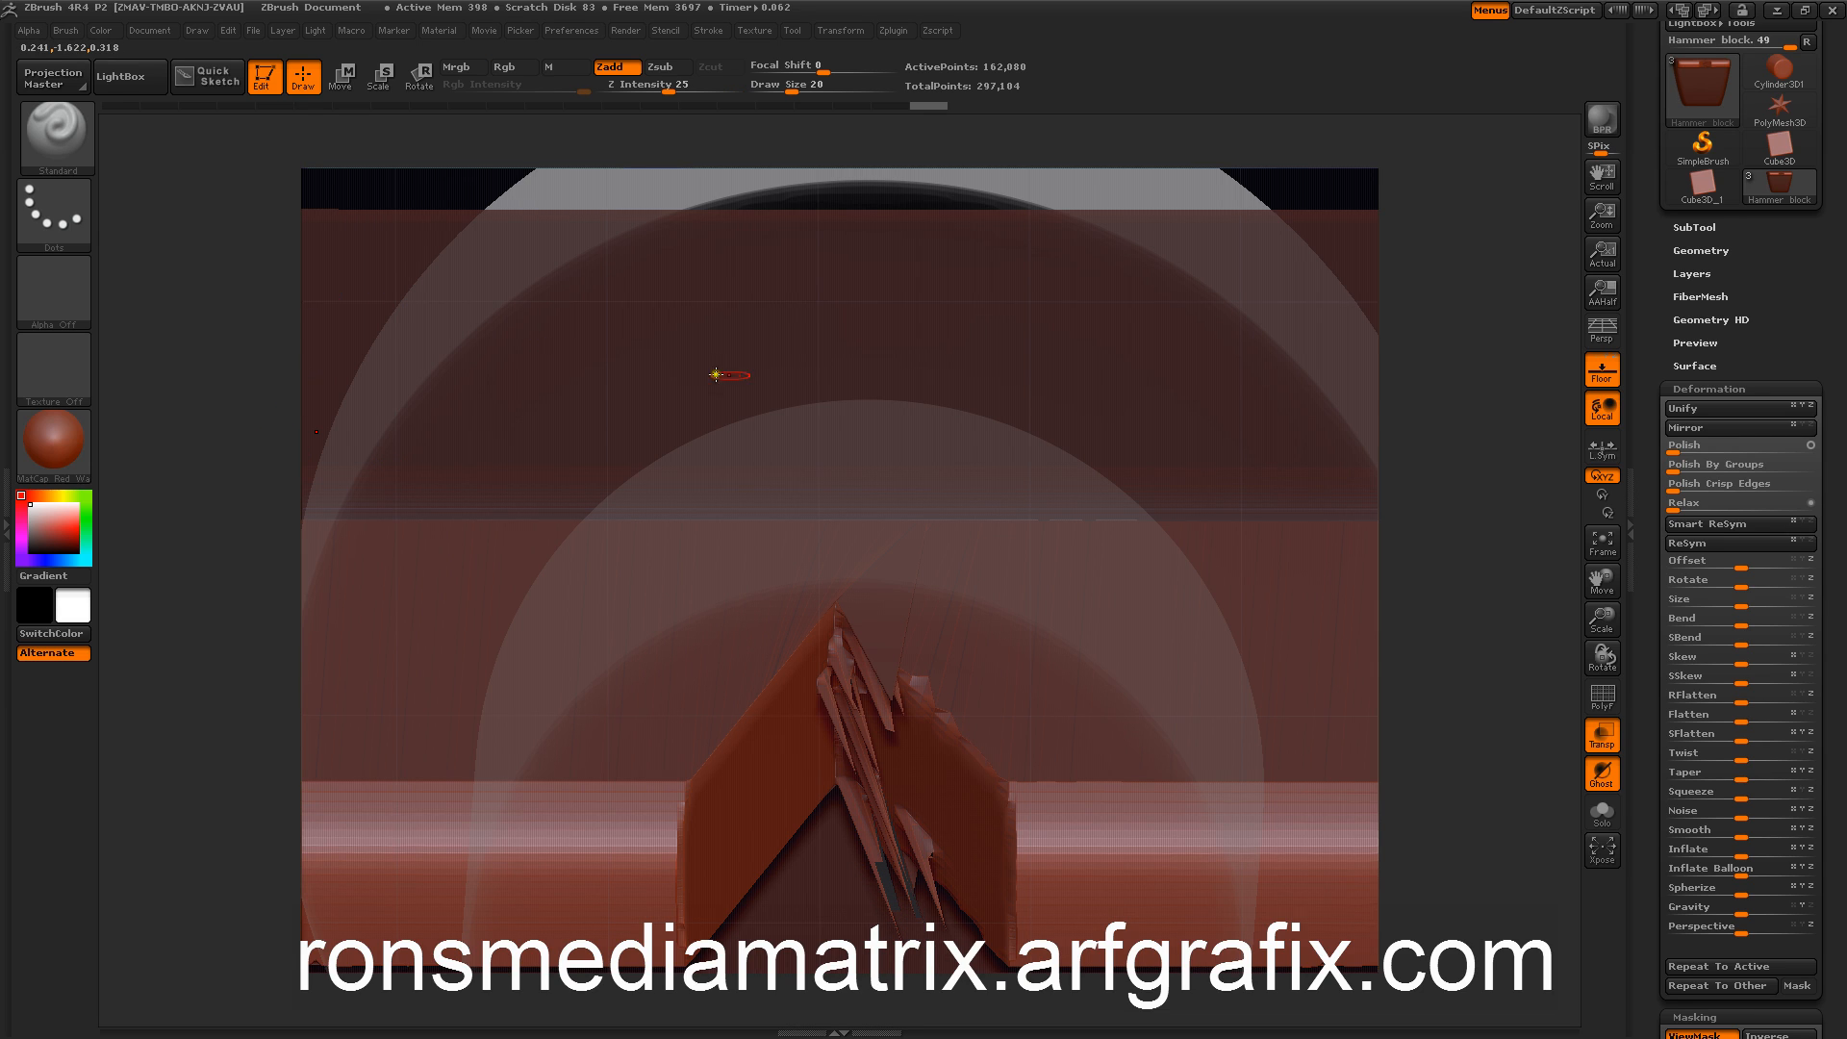
Step: Set the draw size to 68 and smooth the jagged walls and inner corner of the notch
key(f)
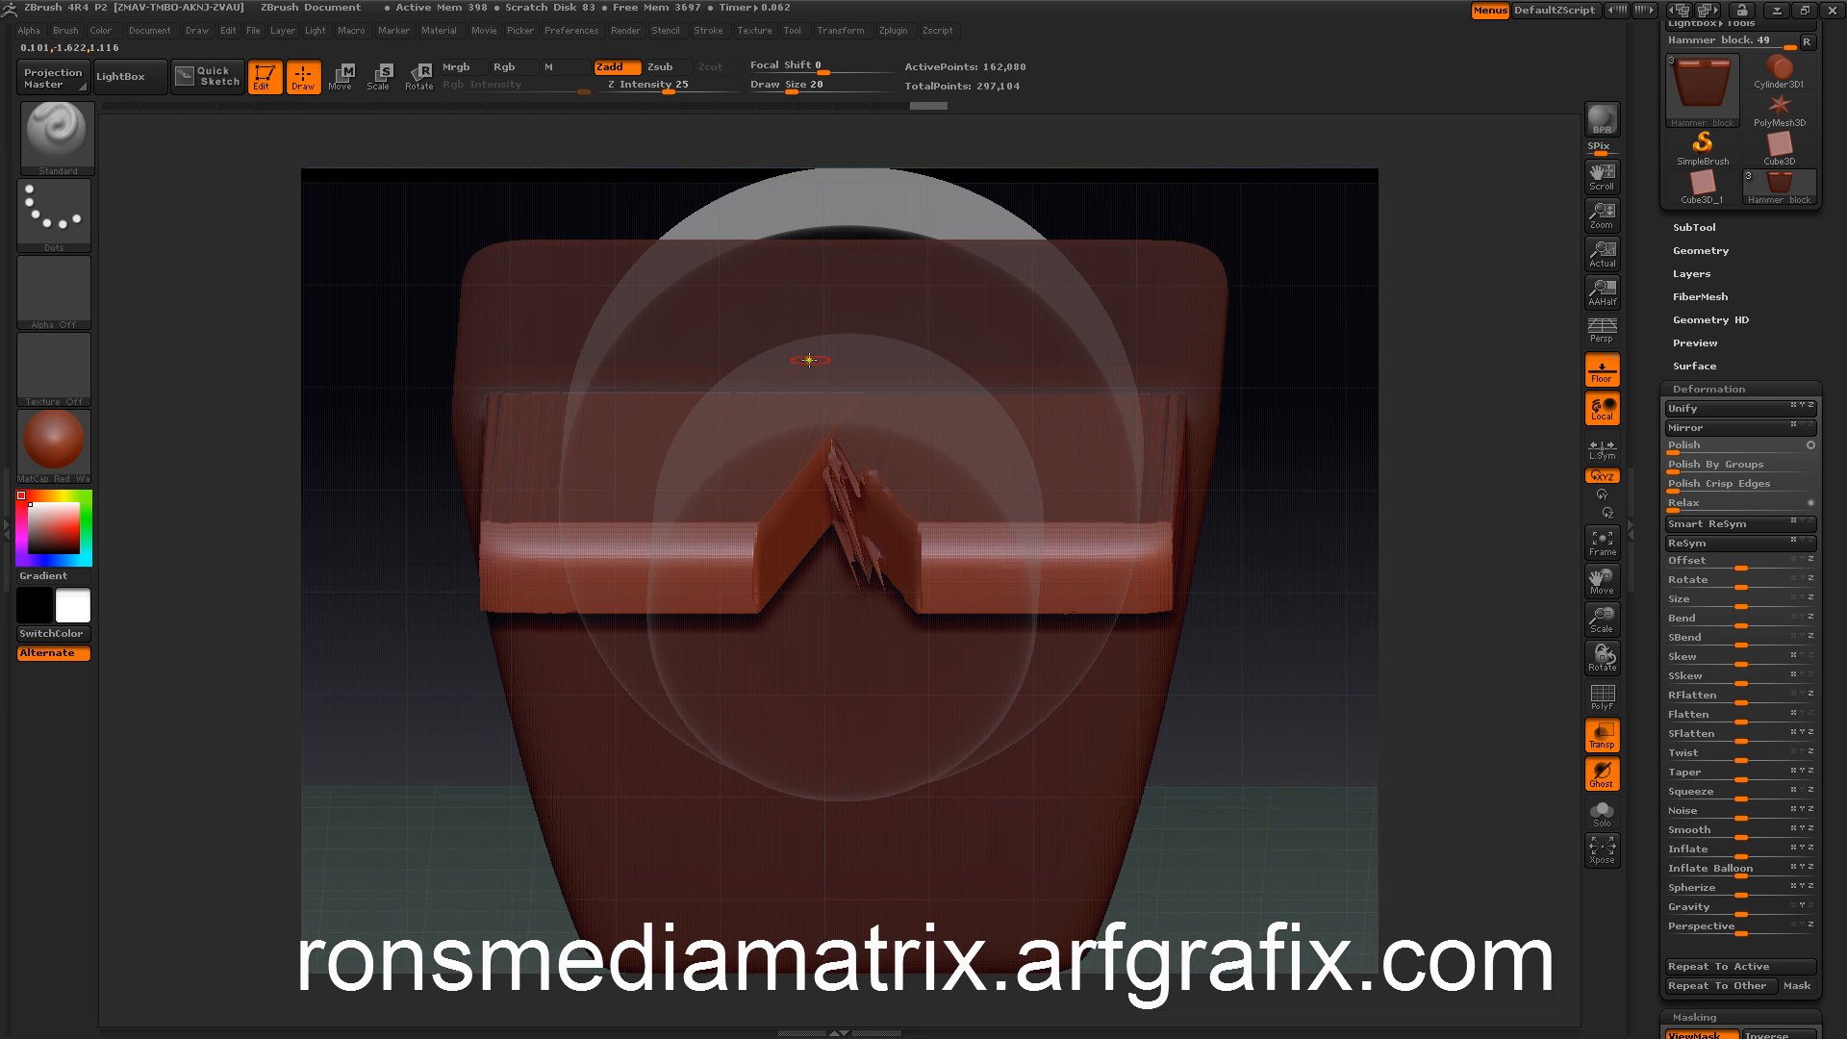
drag(1223, 696, 766, 355)
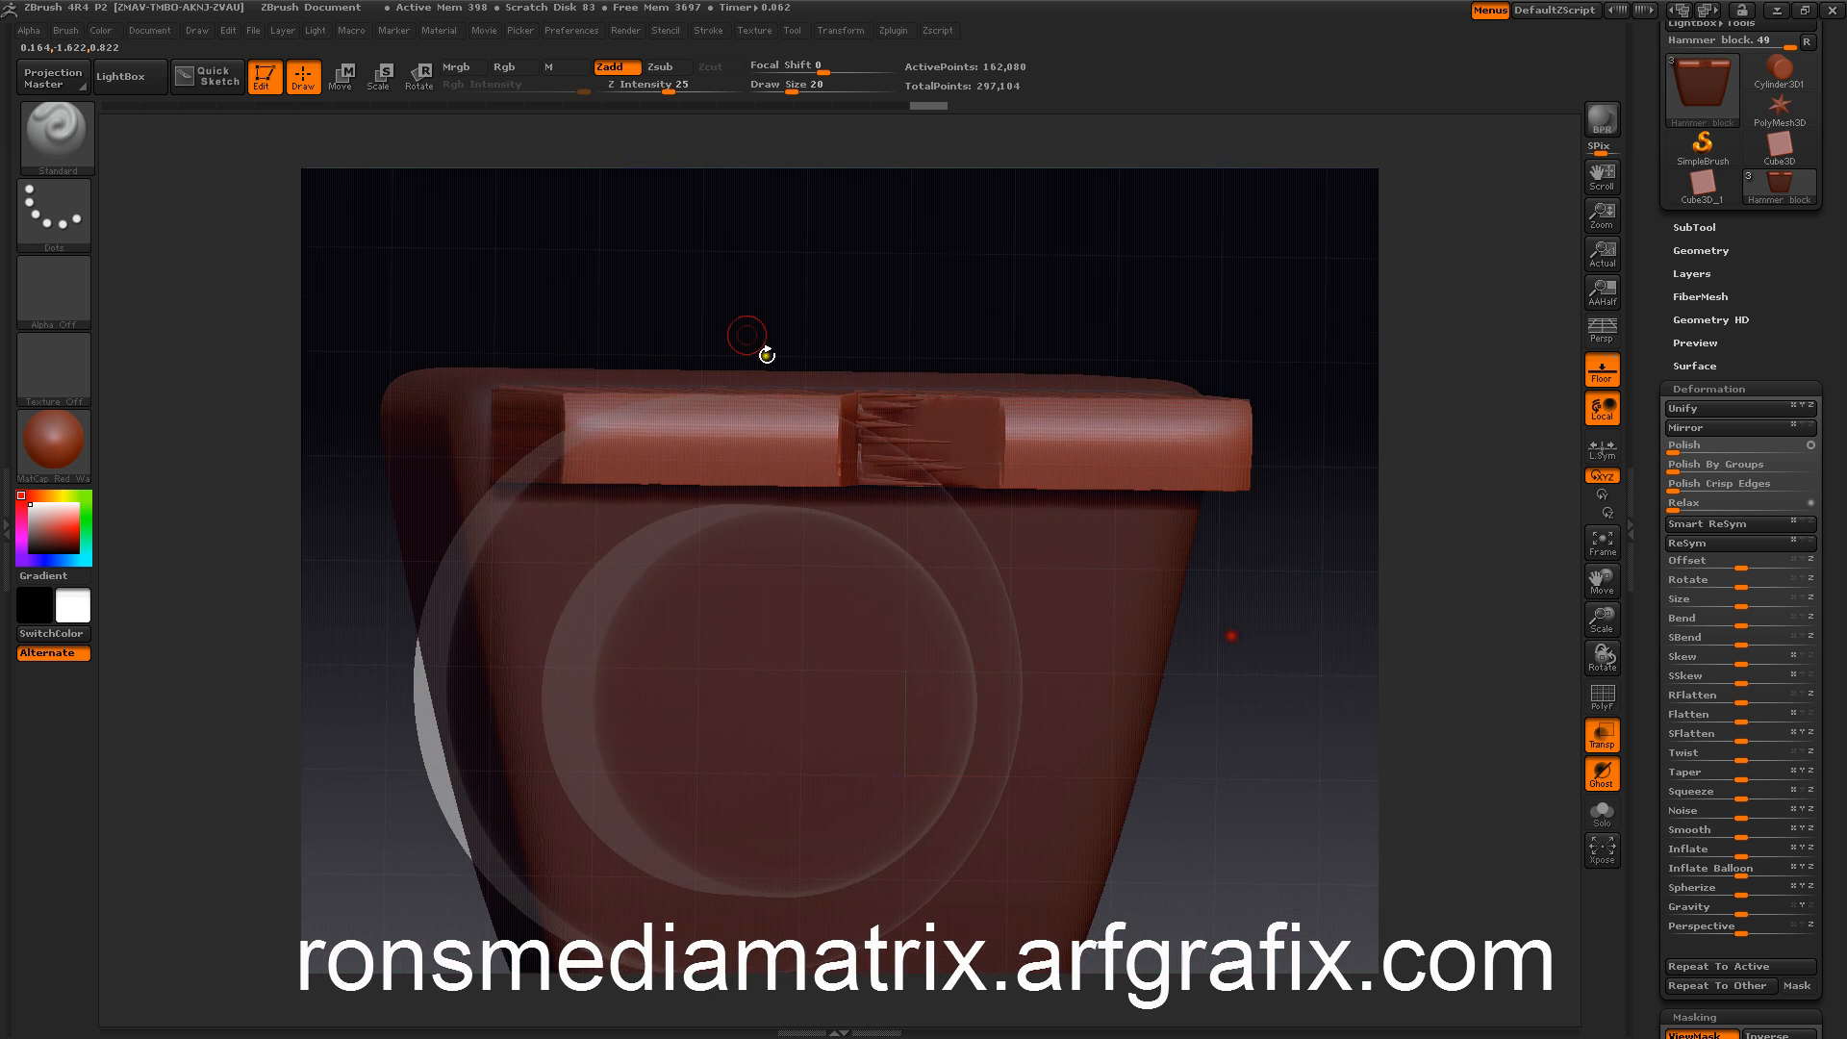
mouse_move(721, 268)
mouse_down()
mouse_move(721, 289)
mouse_move(723, 267)
mouse_move(753, 276)
mouse_up()
key(s)
key(shift)
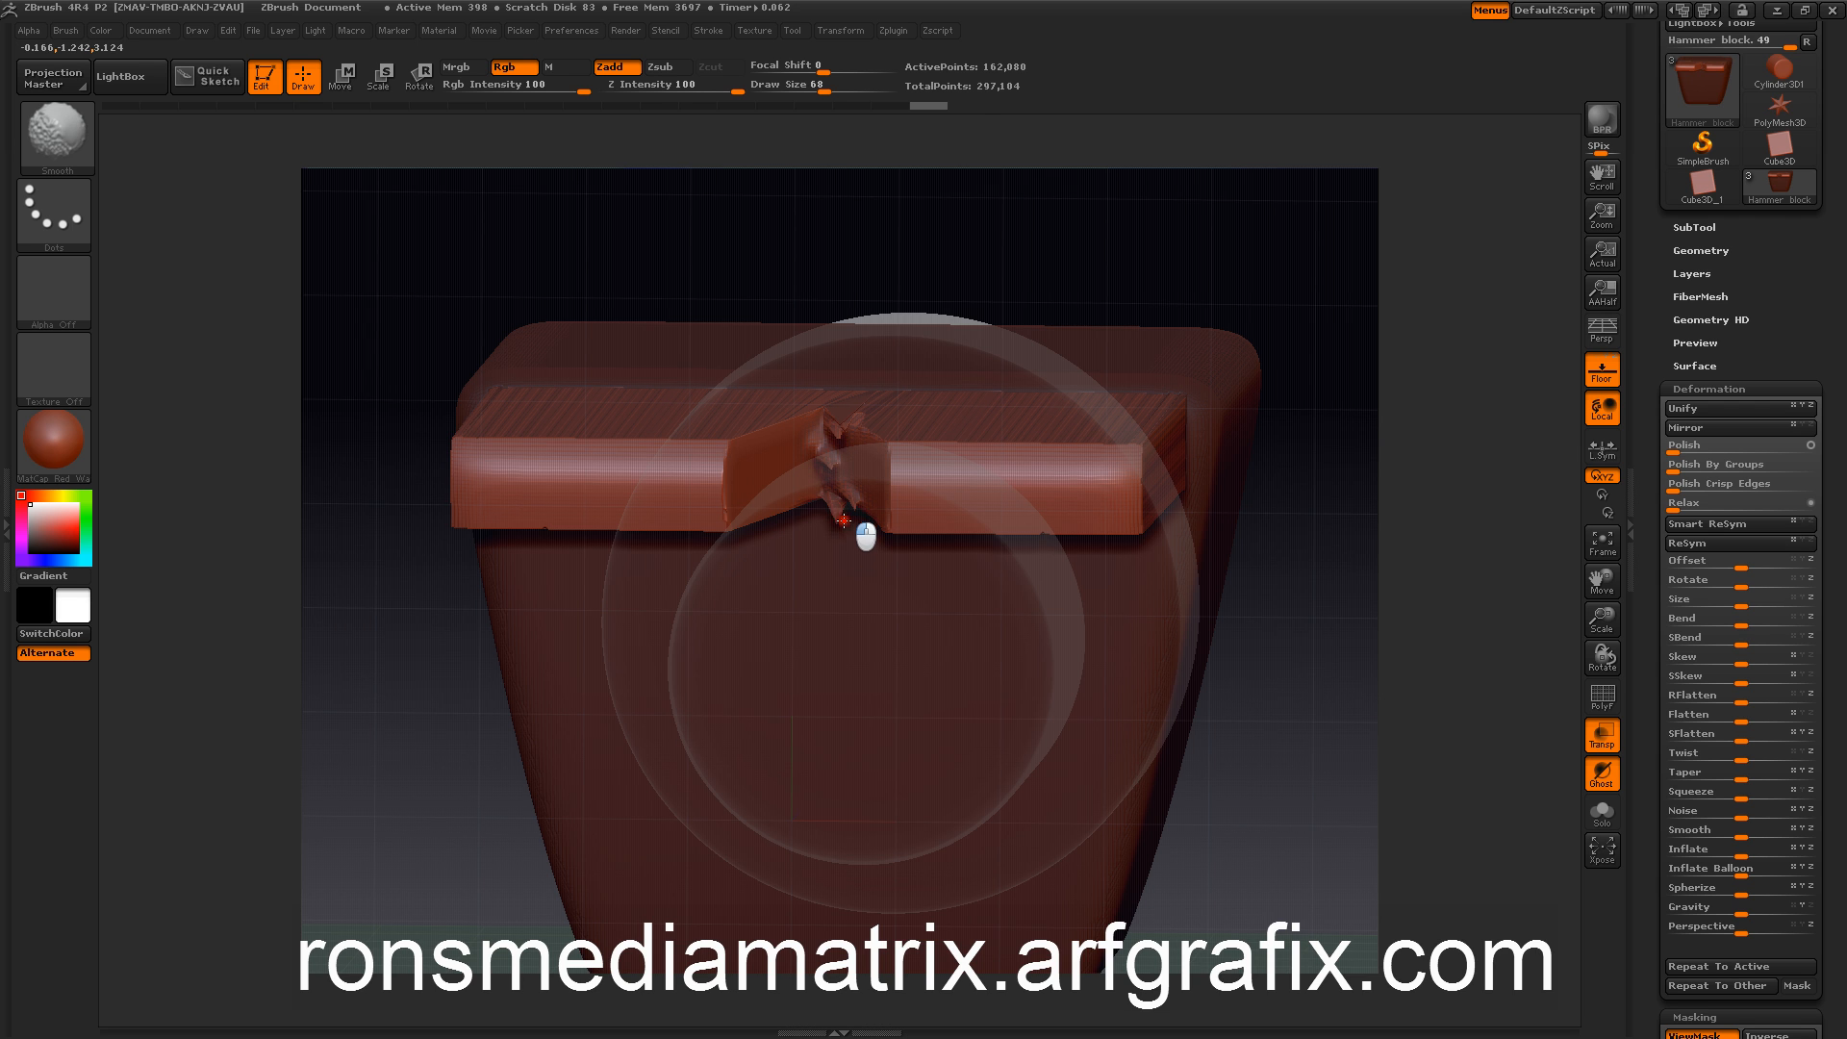
mouse_move(660, 337)
mouse_down()
mouse_move(437, 317)
mouse_move(425, 400)
mouse_move(431, 278)
mouse_up()
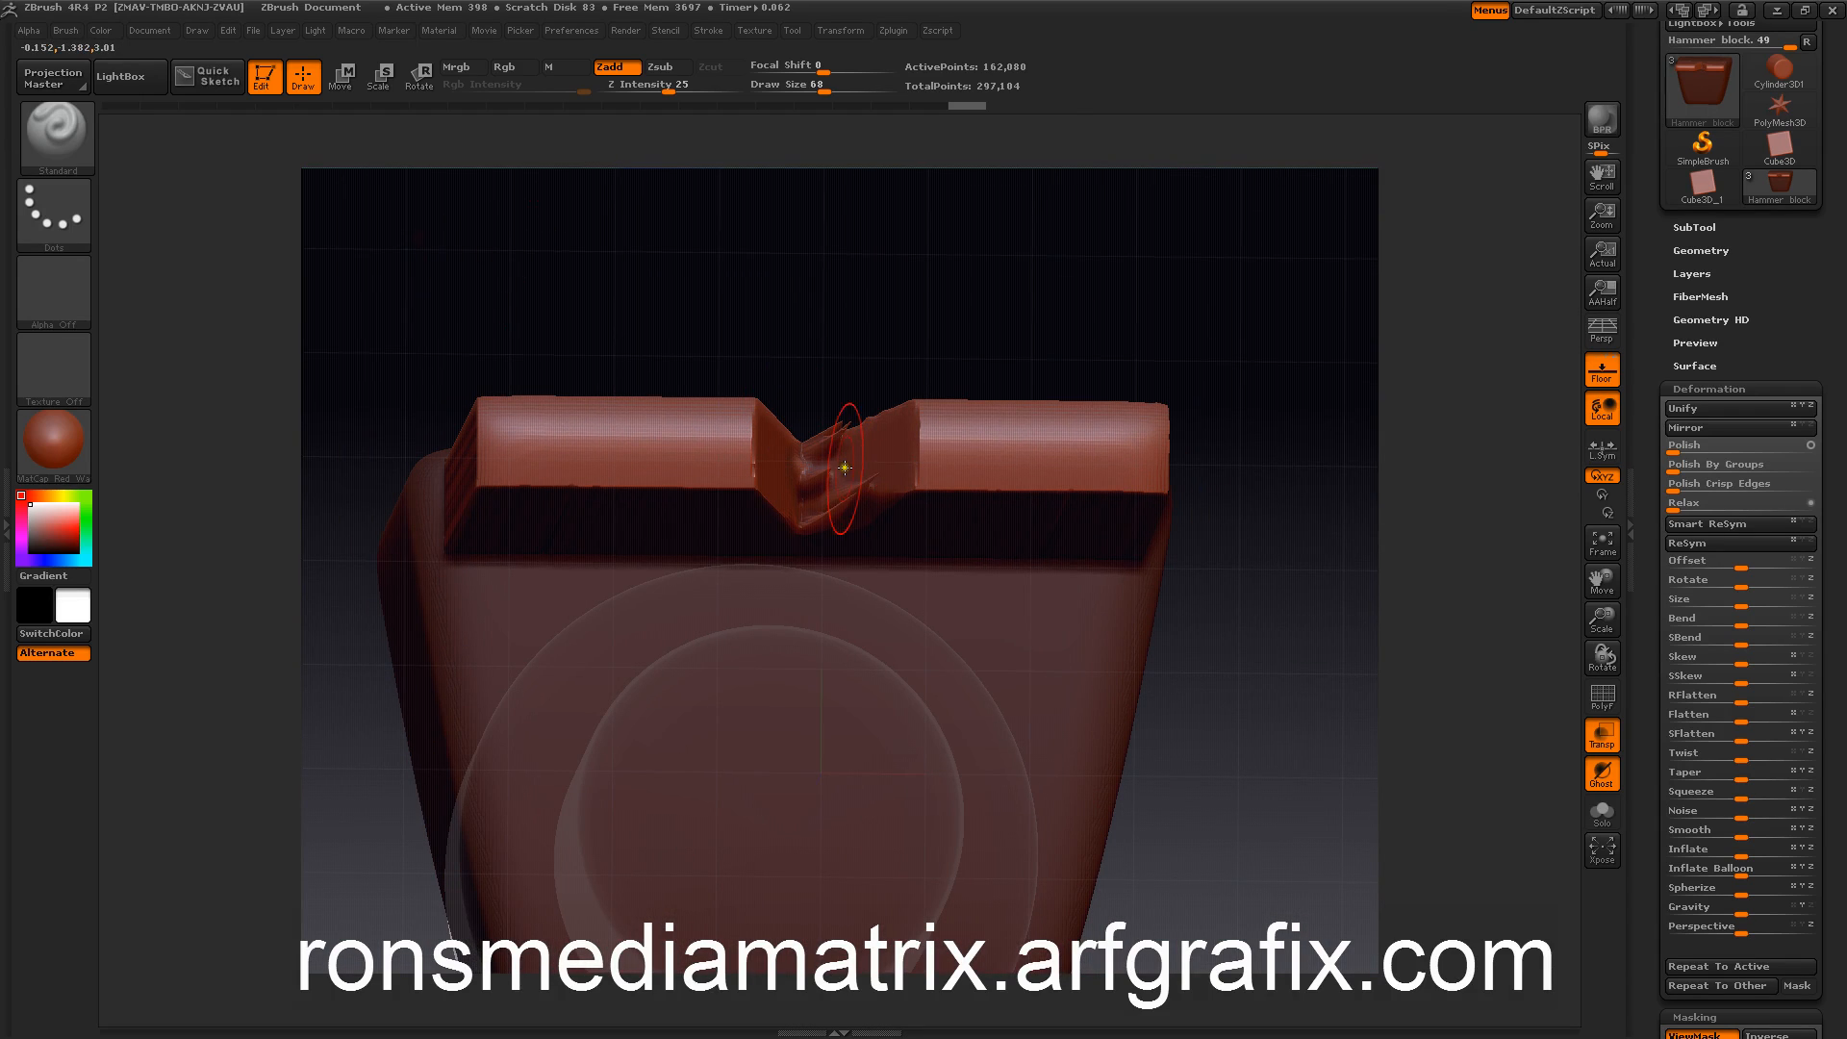
key(shift)
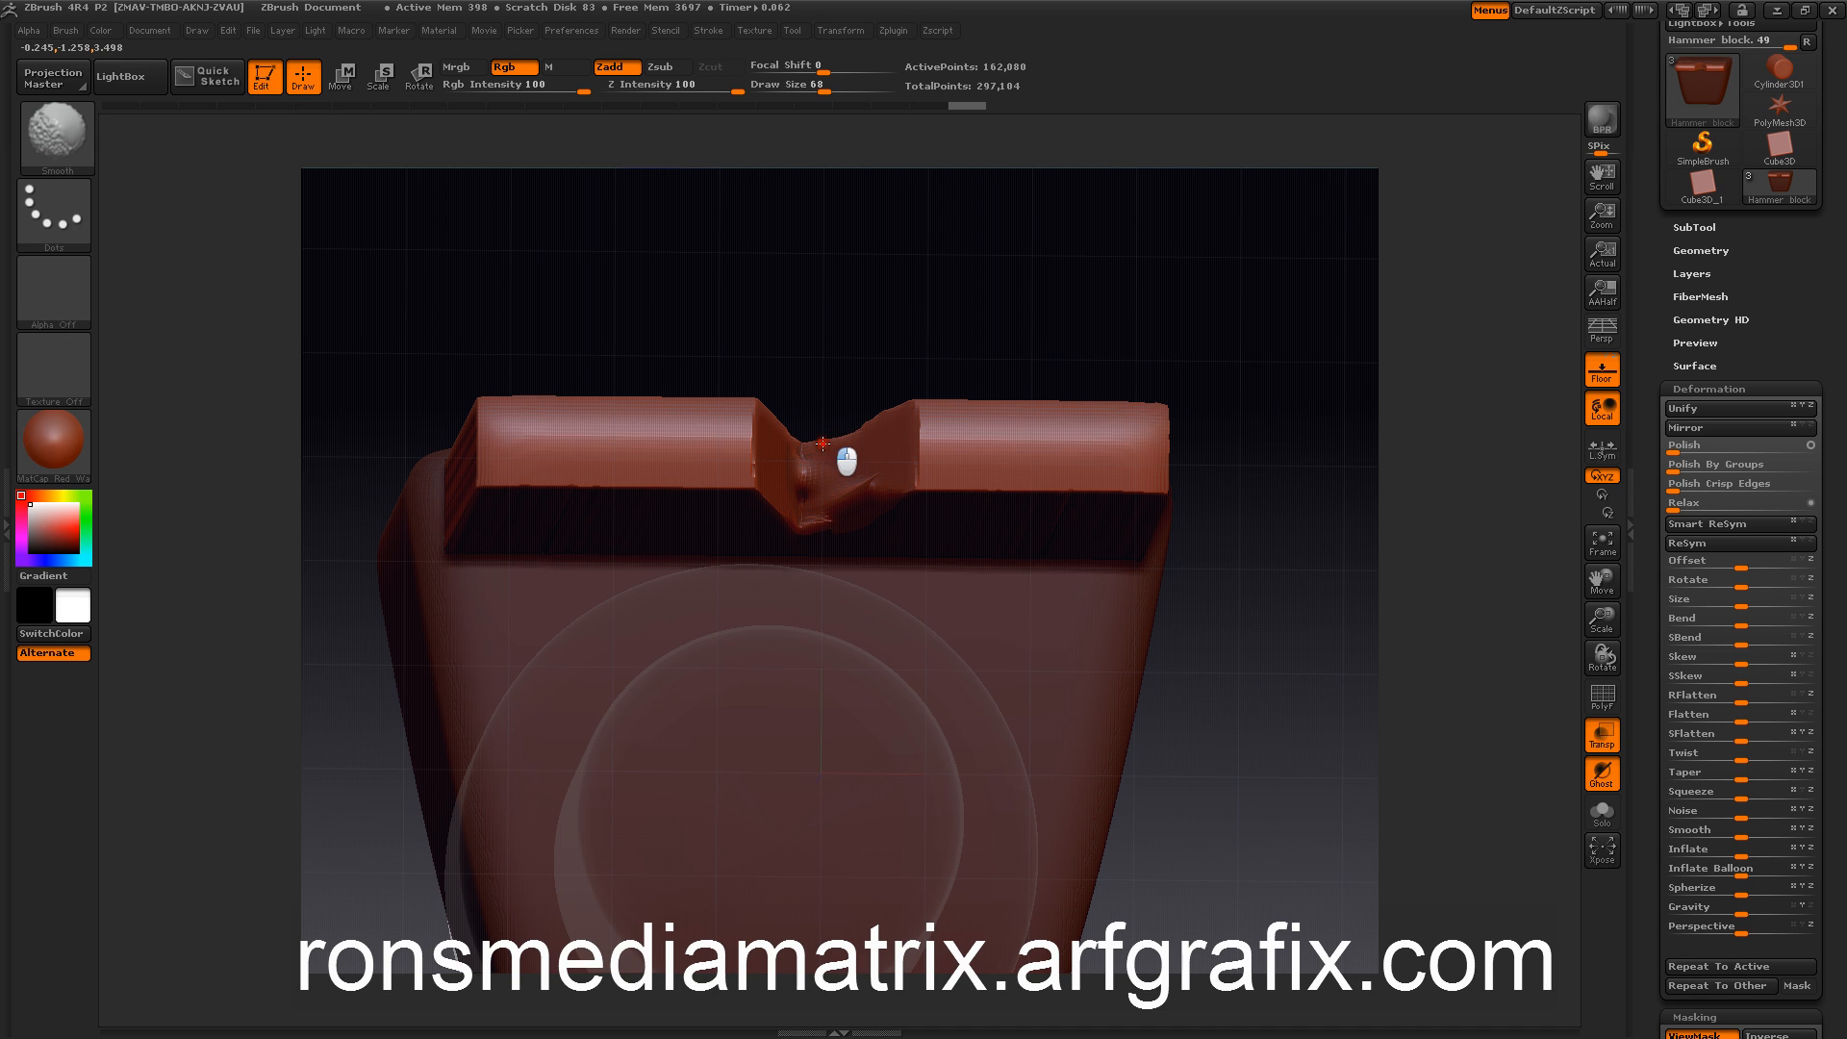
shift+drag(822, 444, 862, 483)
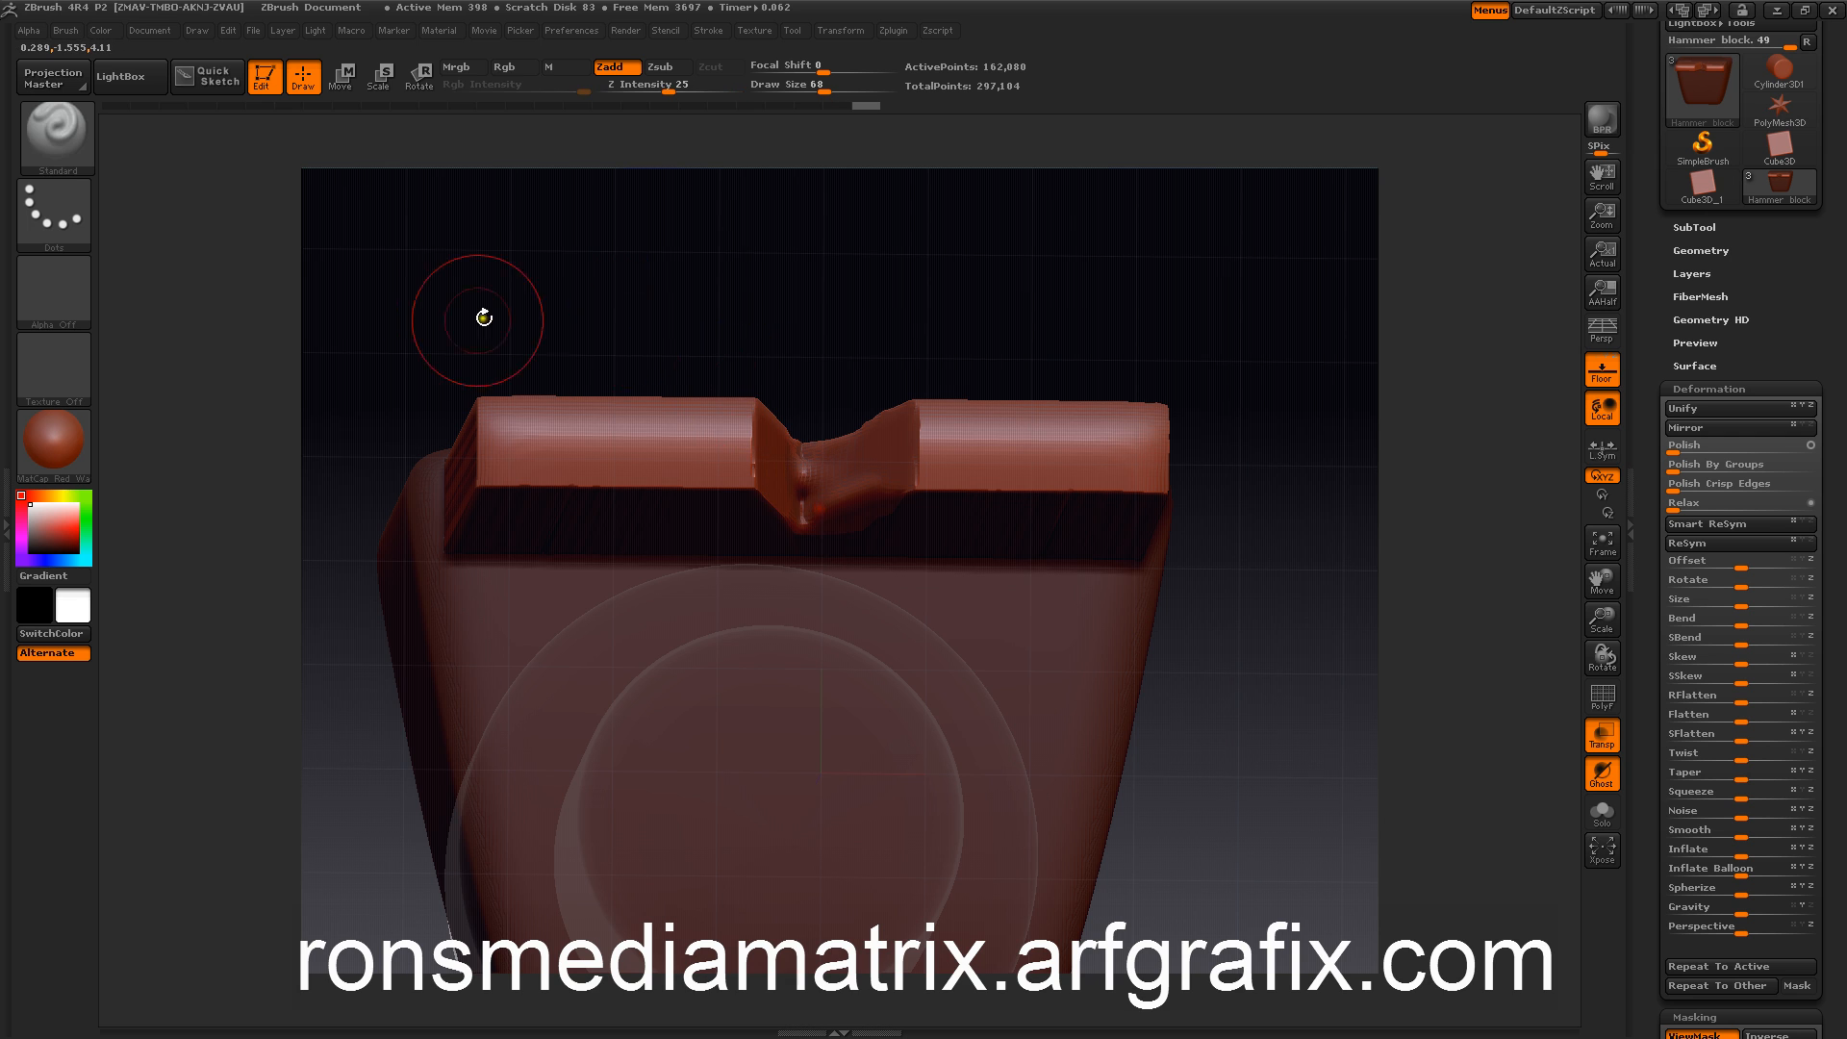
Step: Lower the Smooth brush's Z intensity to 38
mouse_move(482, 314)
mouse_down()
mouse_move(441, 318)
mouse_move(437, 397)
mouse_move(450, 356)
mouse_up()
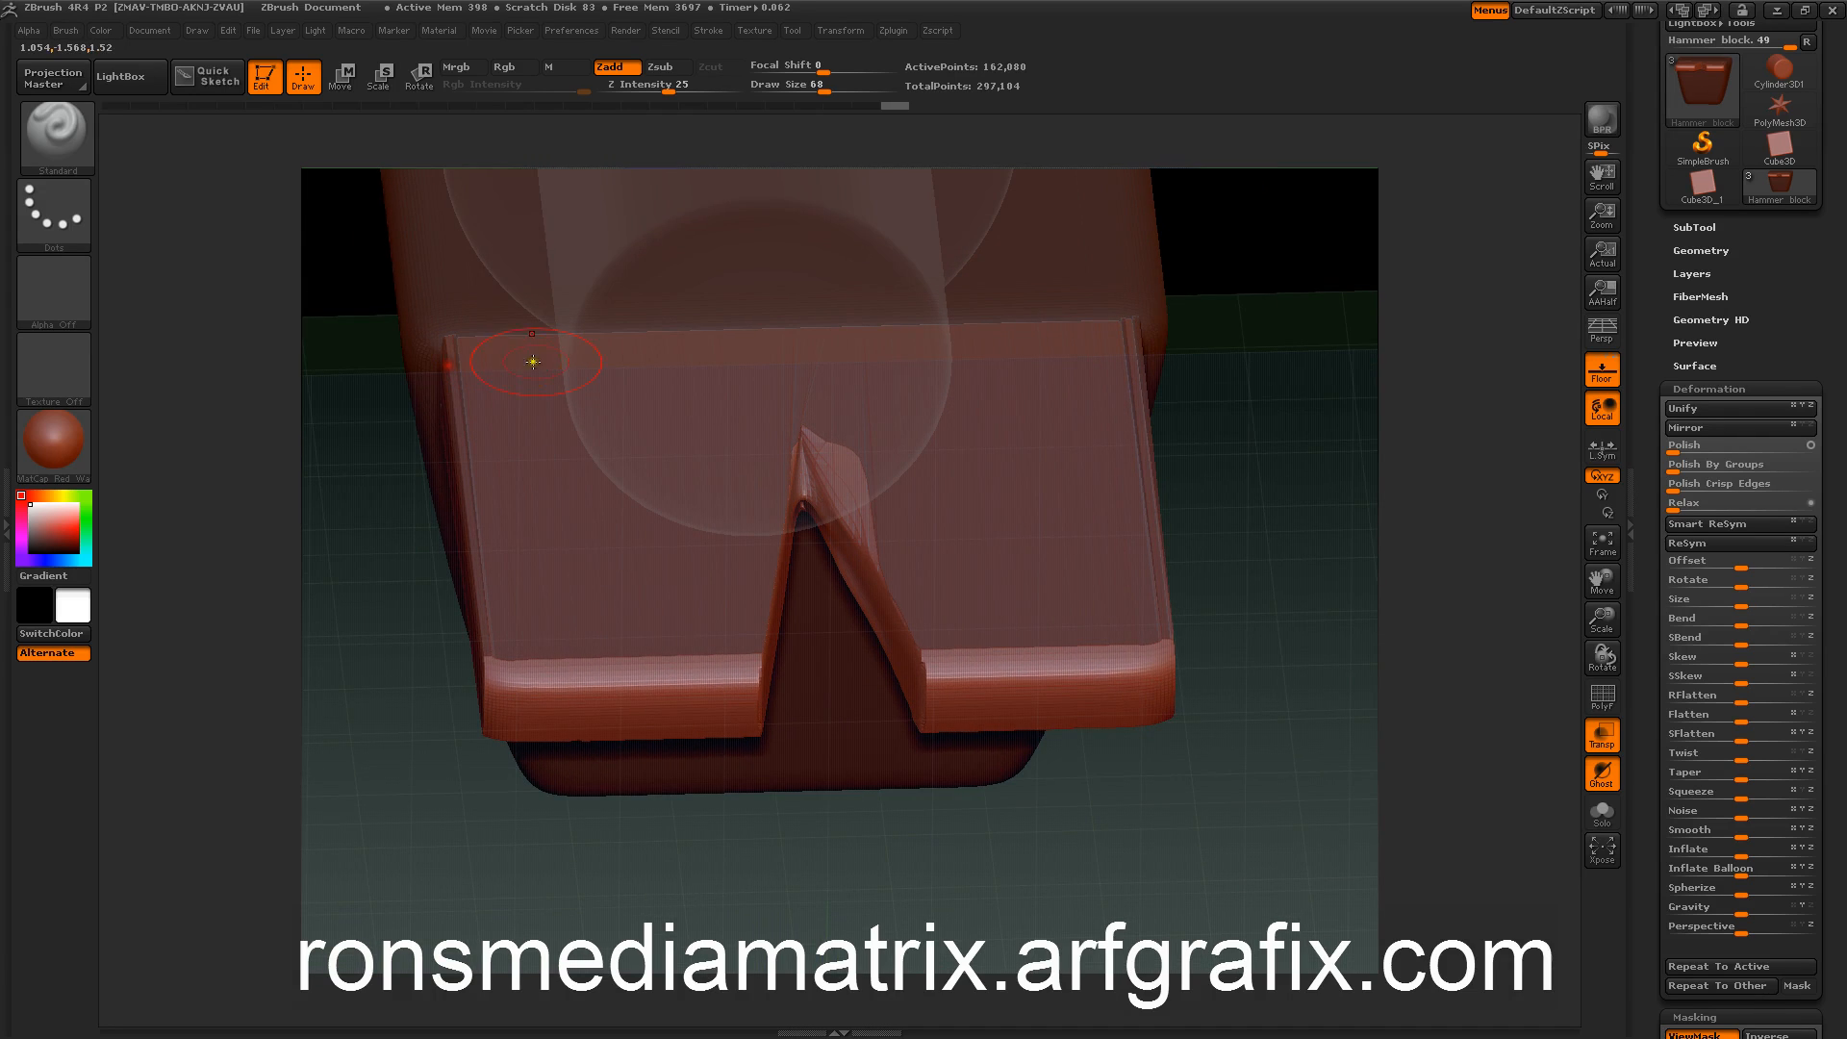
key(shift)
mouse_move(709, 88)
mouse_down()
mouse_move(745, 88)
mouse_move(692, 93)
mouse_up()
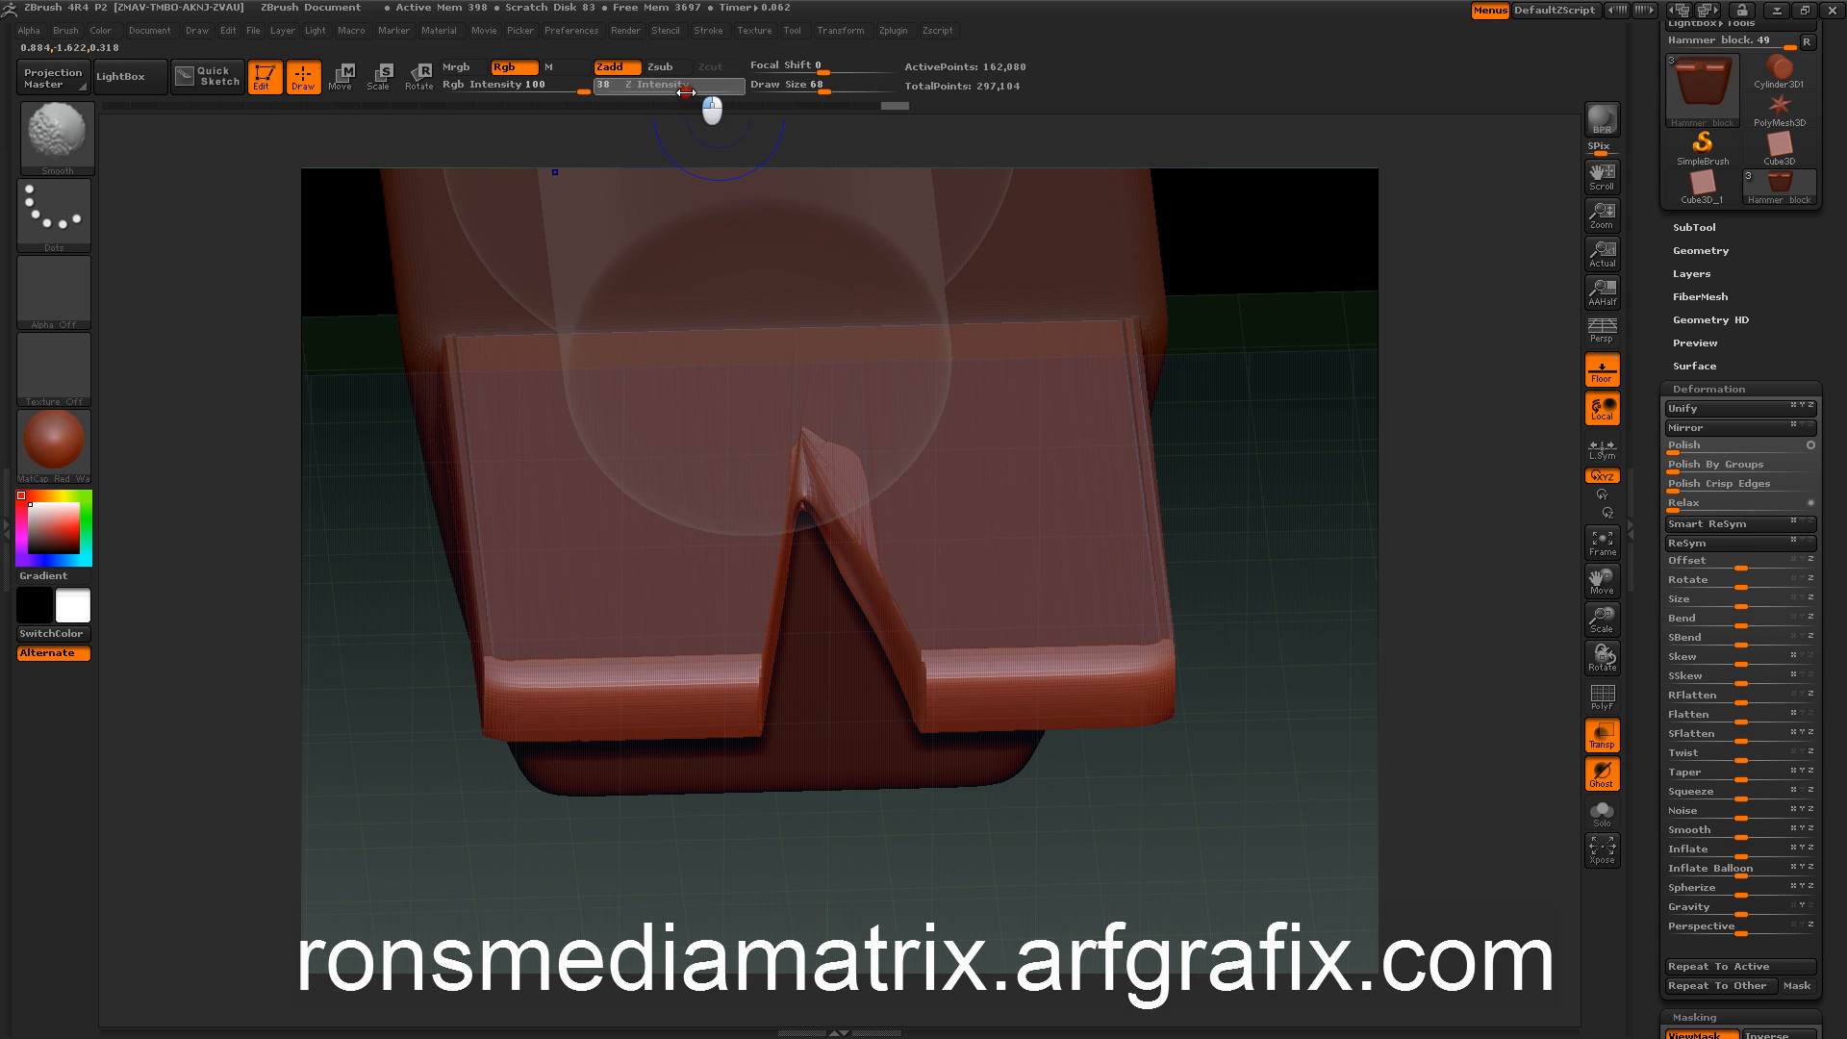
drag(685, 93, 685, 92)
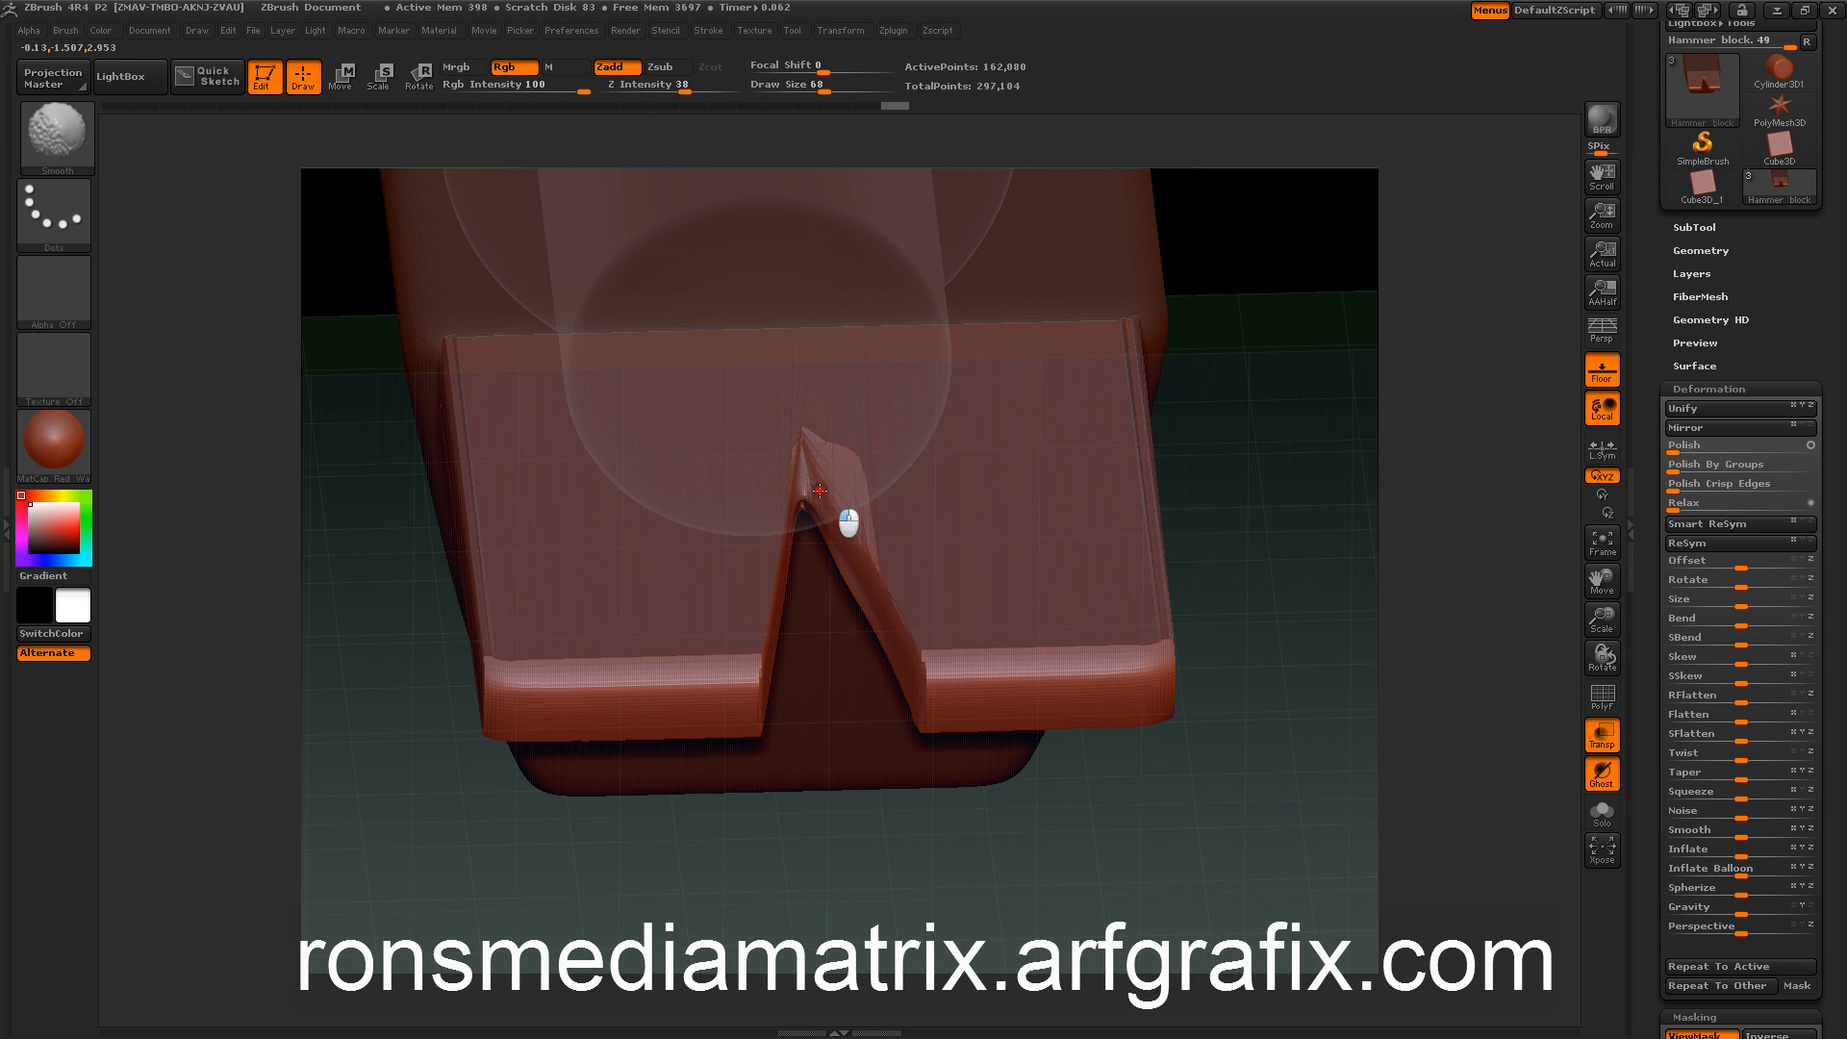
Step: Smooth the notch's sloped wall from its inner corner up to the claw tip
mouse_move(407, 667)
mouse_down()
mouse_move(378, 738)
mouse_move(392, 528)
mouse_move(416, 556)
mouse_up()
key(shift)
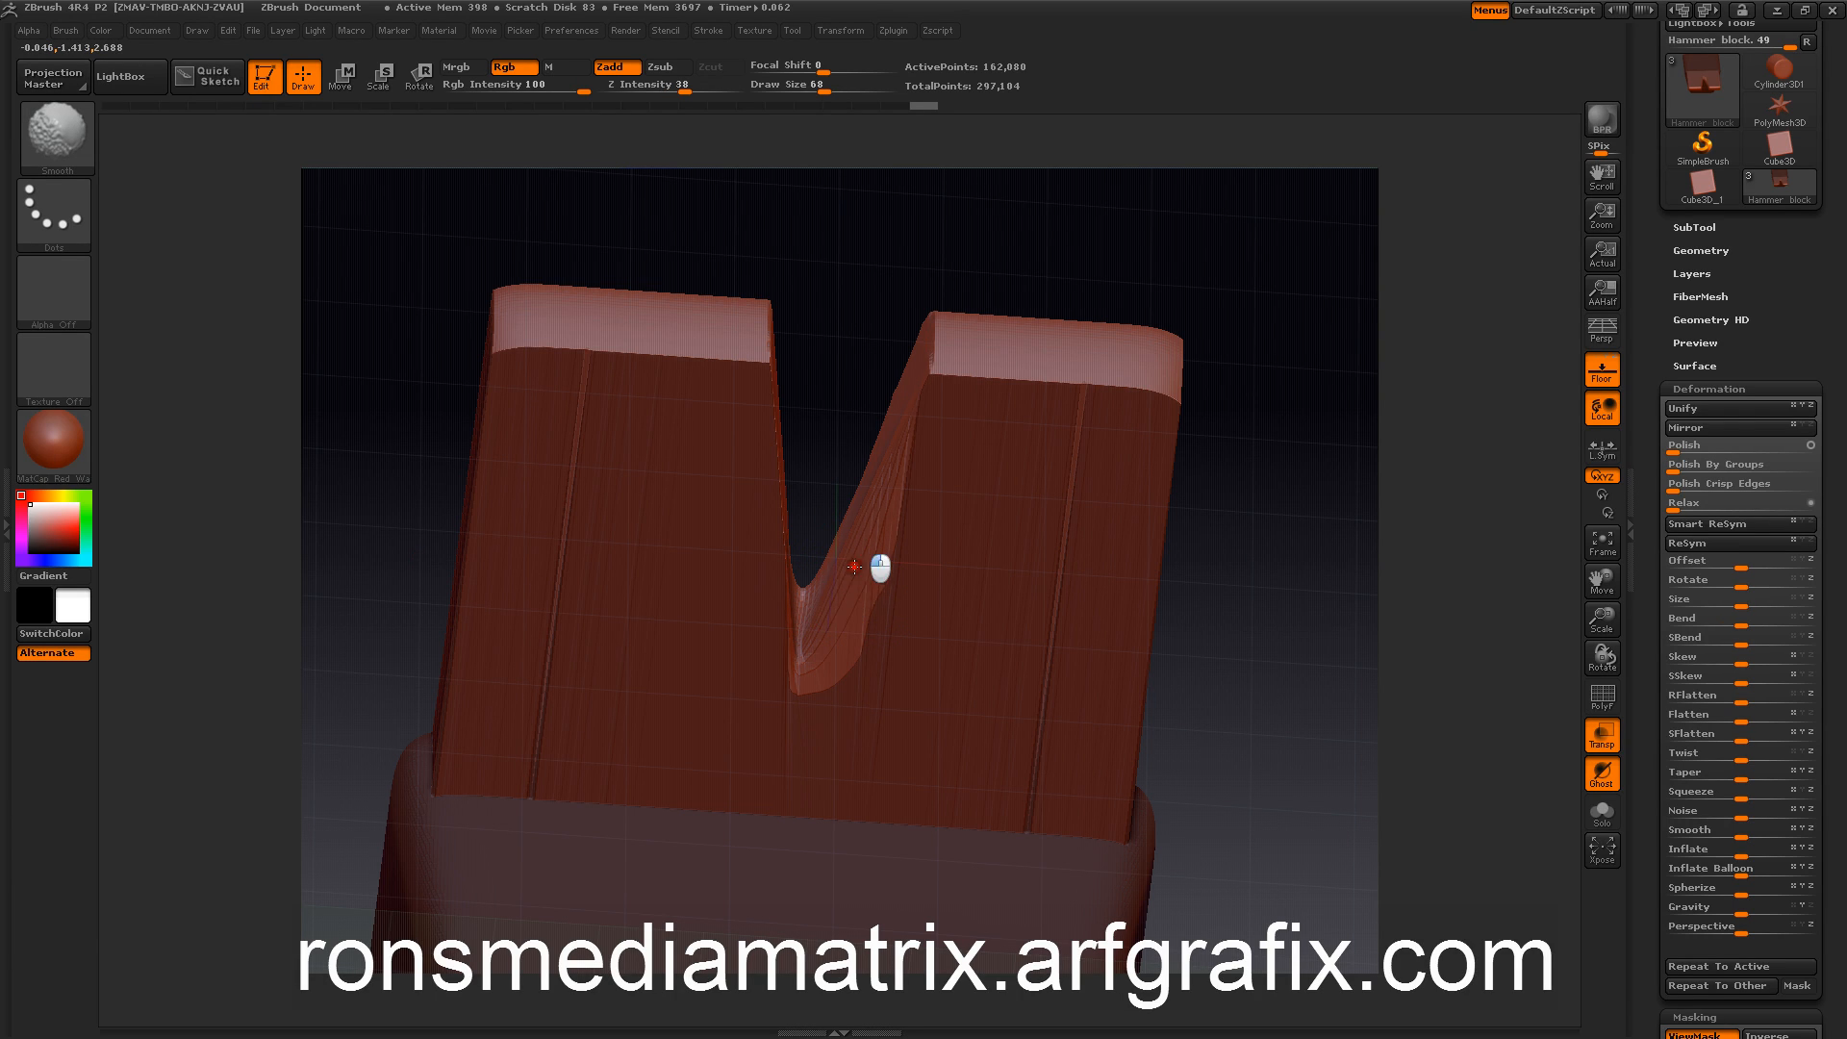
shift+drag(854, 566, 816, 593)
shift+drag(892, 423, 915, 363)
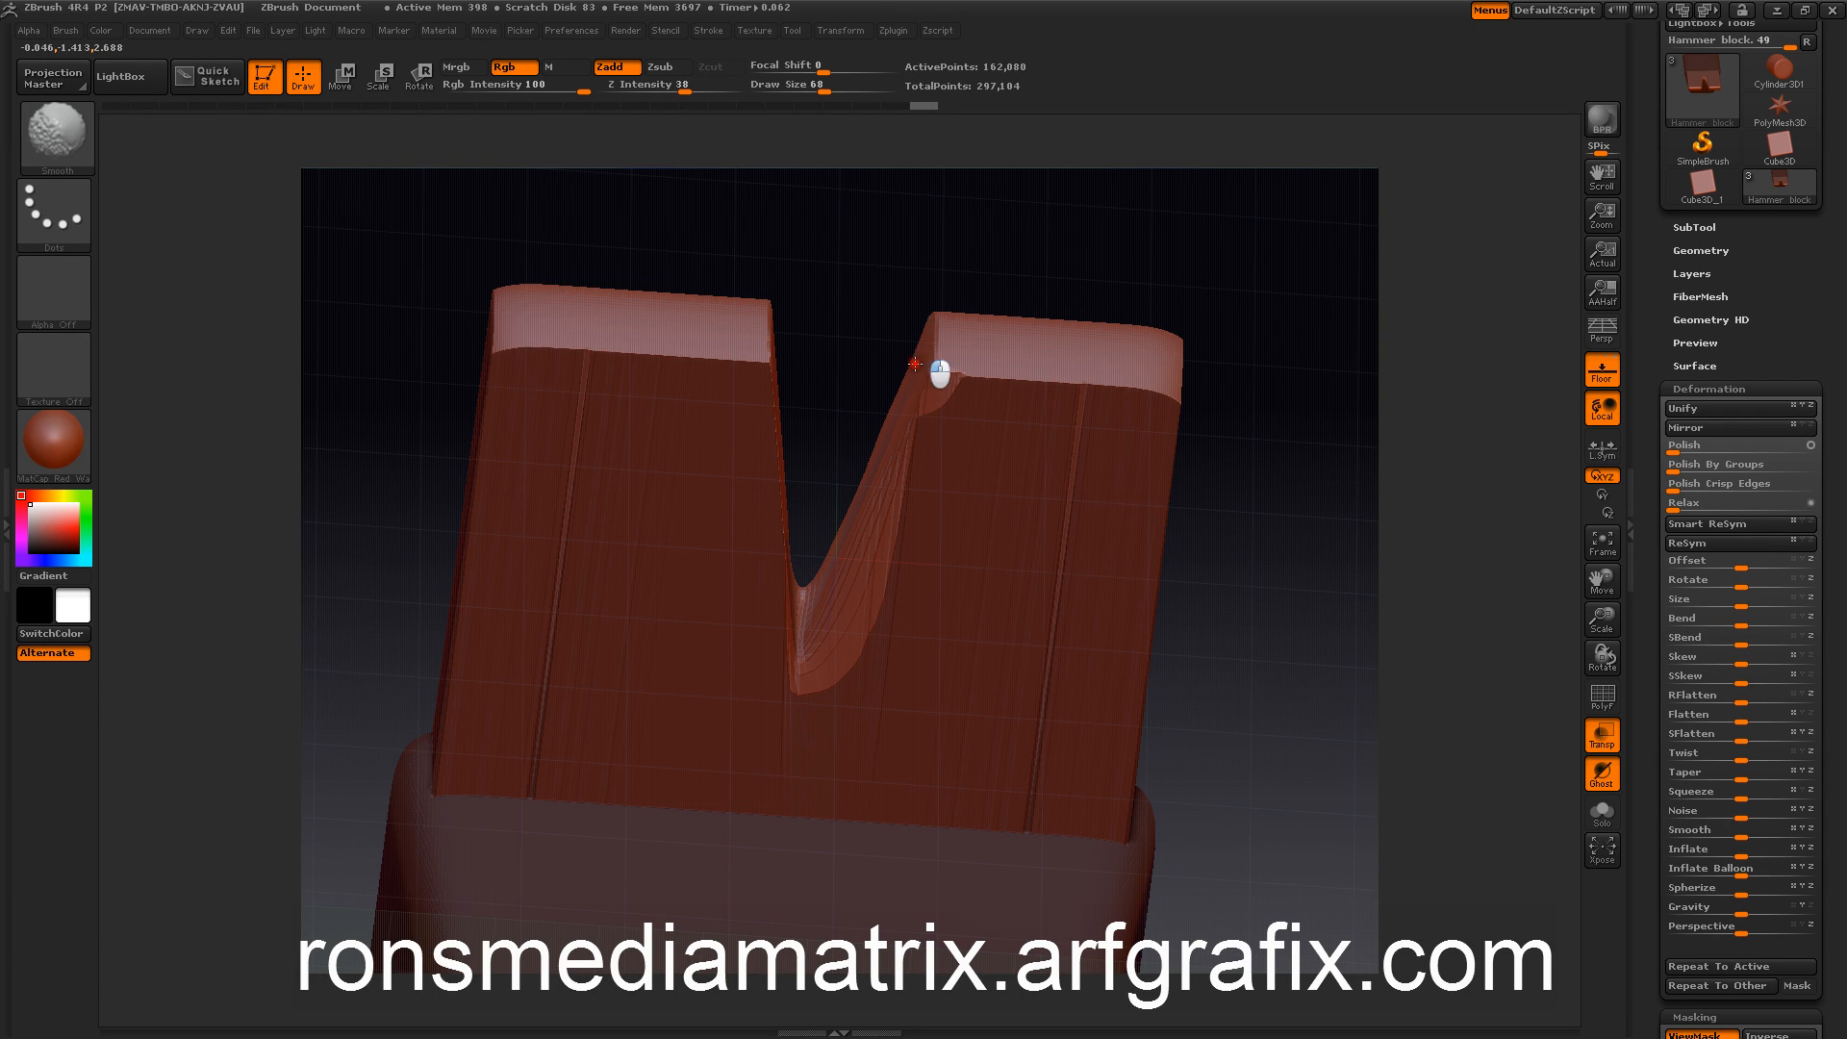
drag(352, 380, 356, 603)
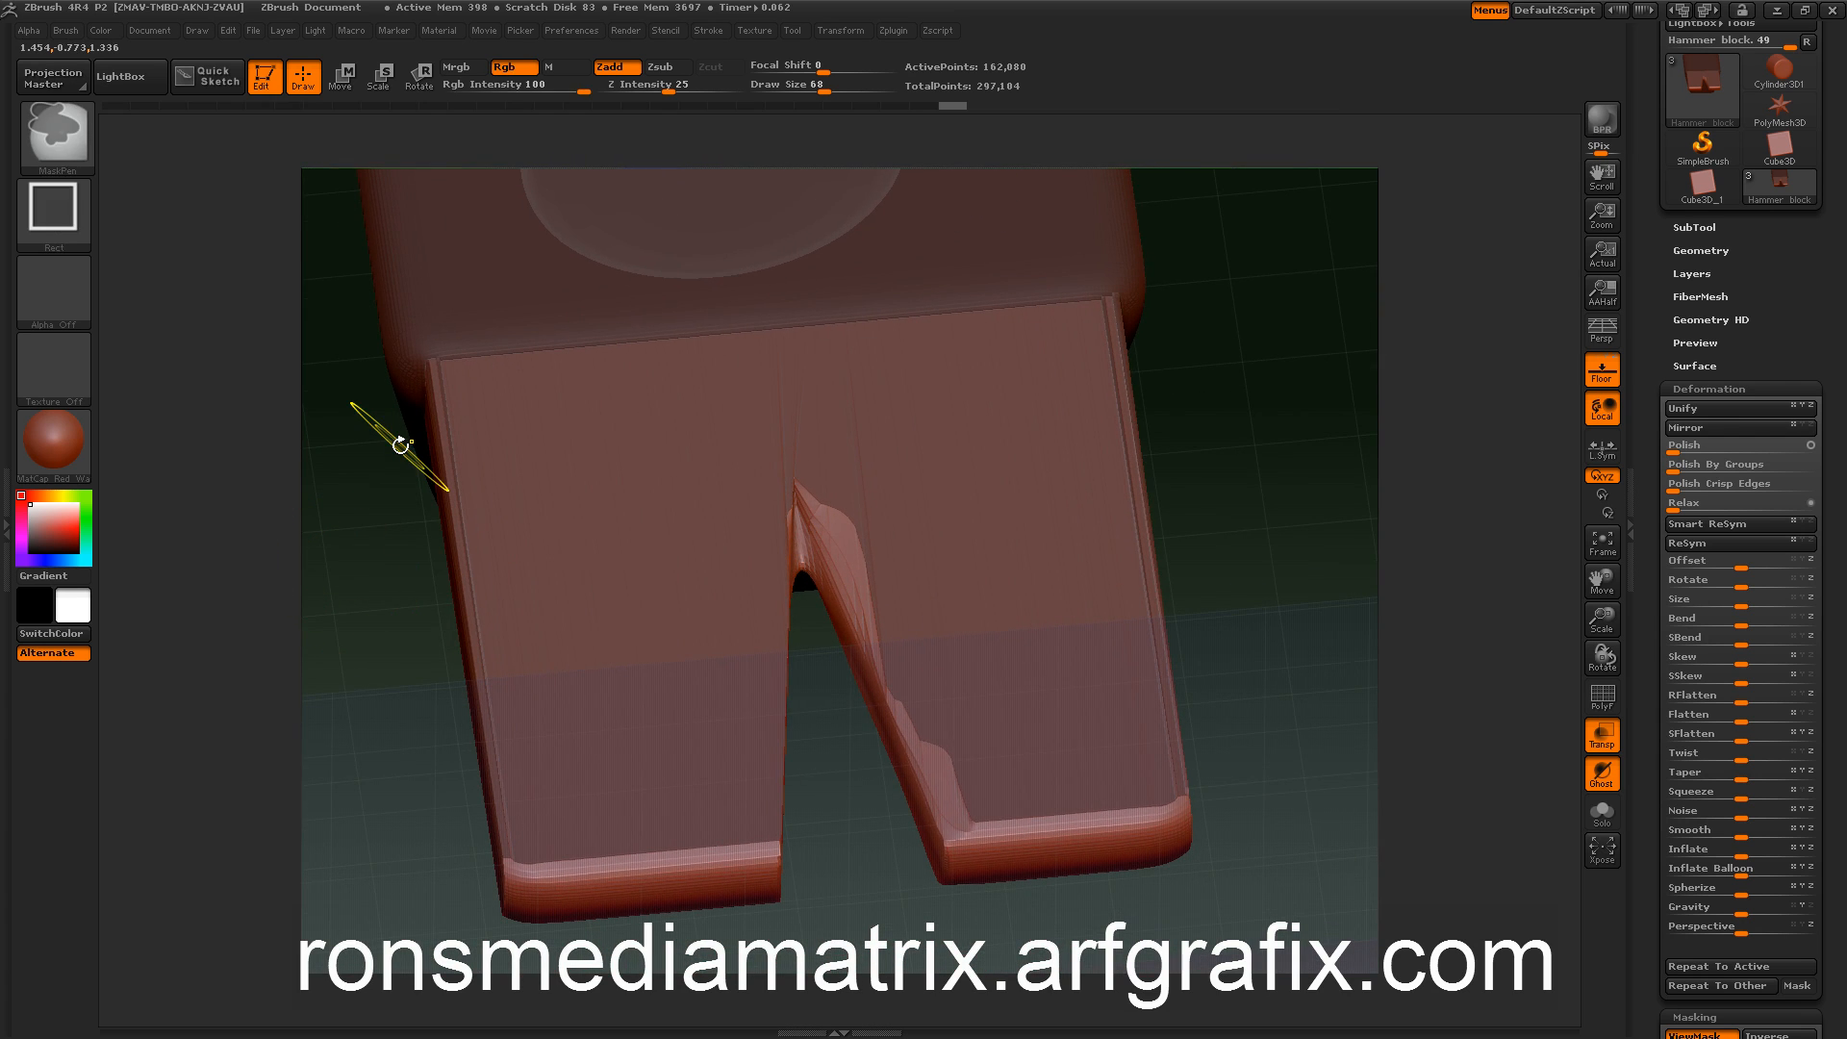
Step: Undo the recent smoothing strokes on the notch walls
key(ctrl+z)
key(ctrl+z)
key(ctrl+z)
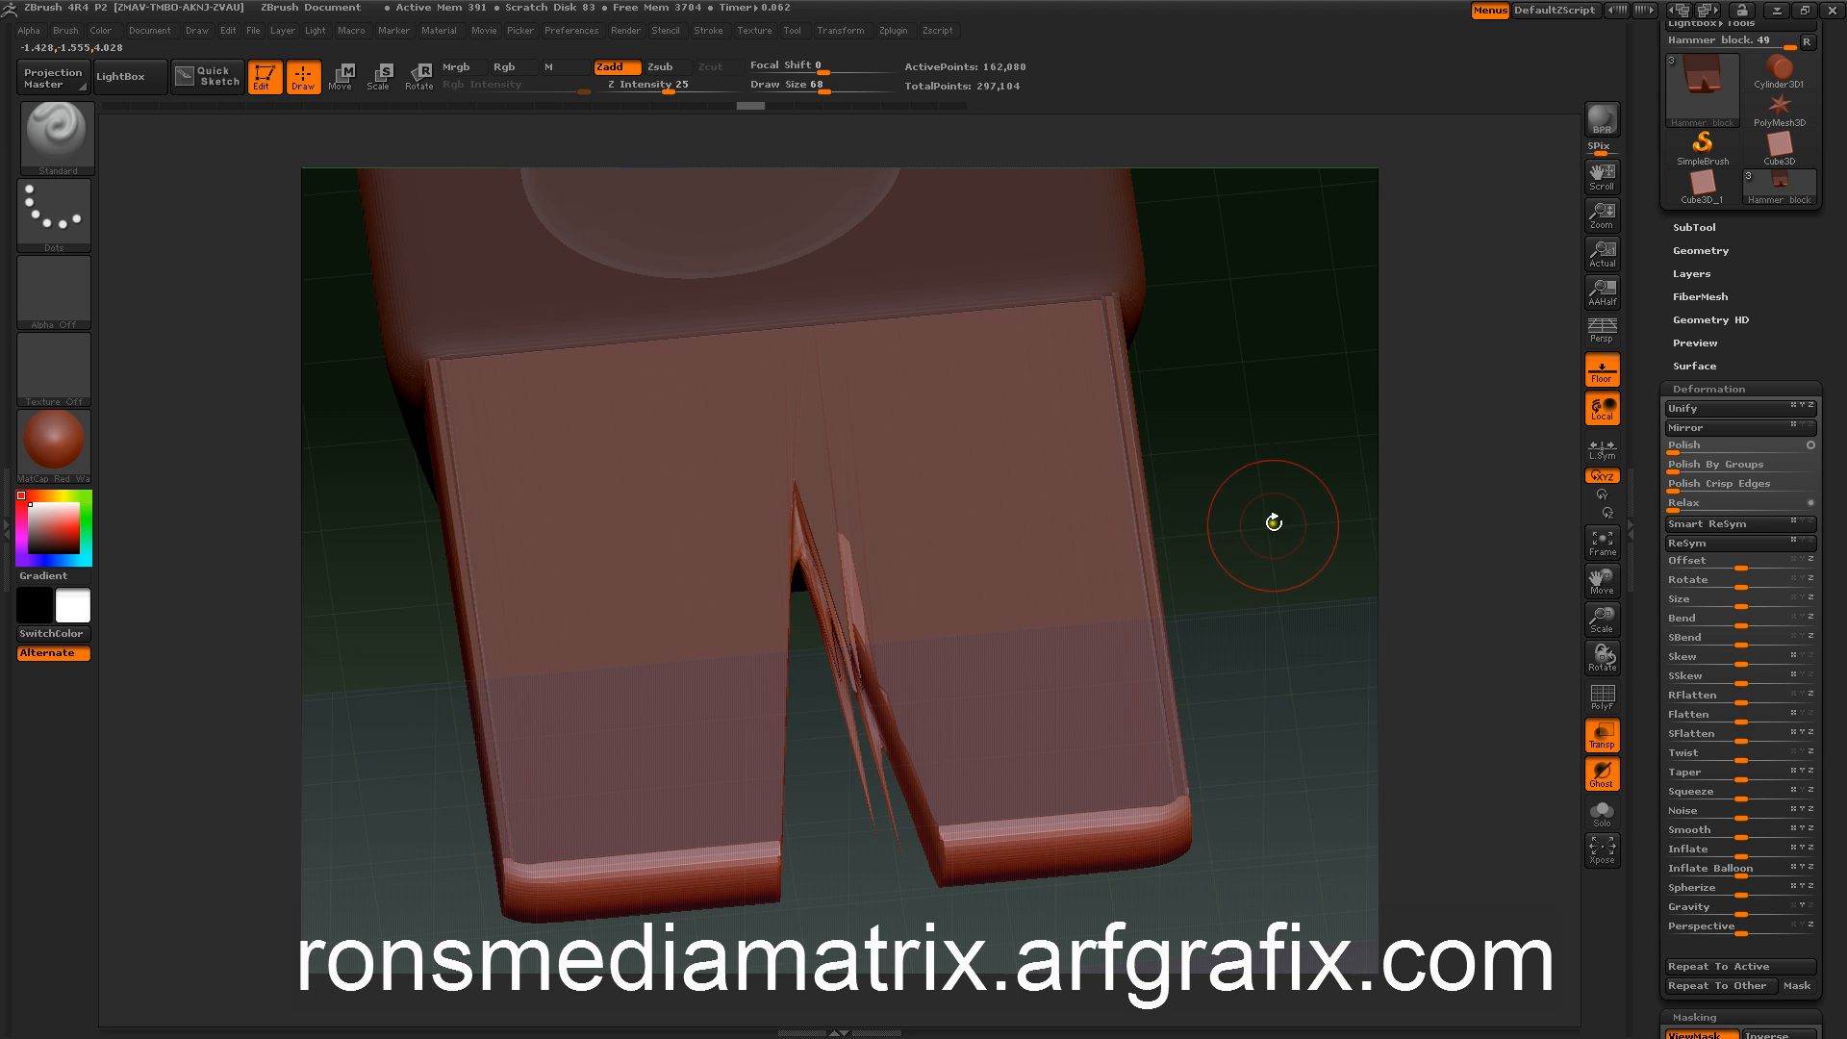
Step: Smooth the spikes on the notch's sloped wall and inner corner with the lower-intensity Smooth brush
mouse_move(1274, 523)
mouse_down()
mouse_move(1232, 462)
mouse_move(1261, 313)
mouse_move(1241, 310)
mouse_up()
key(shift)
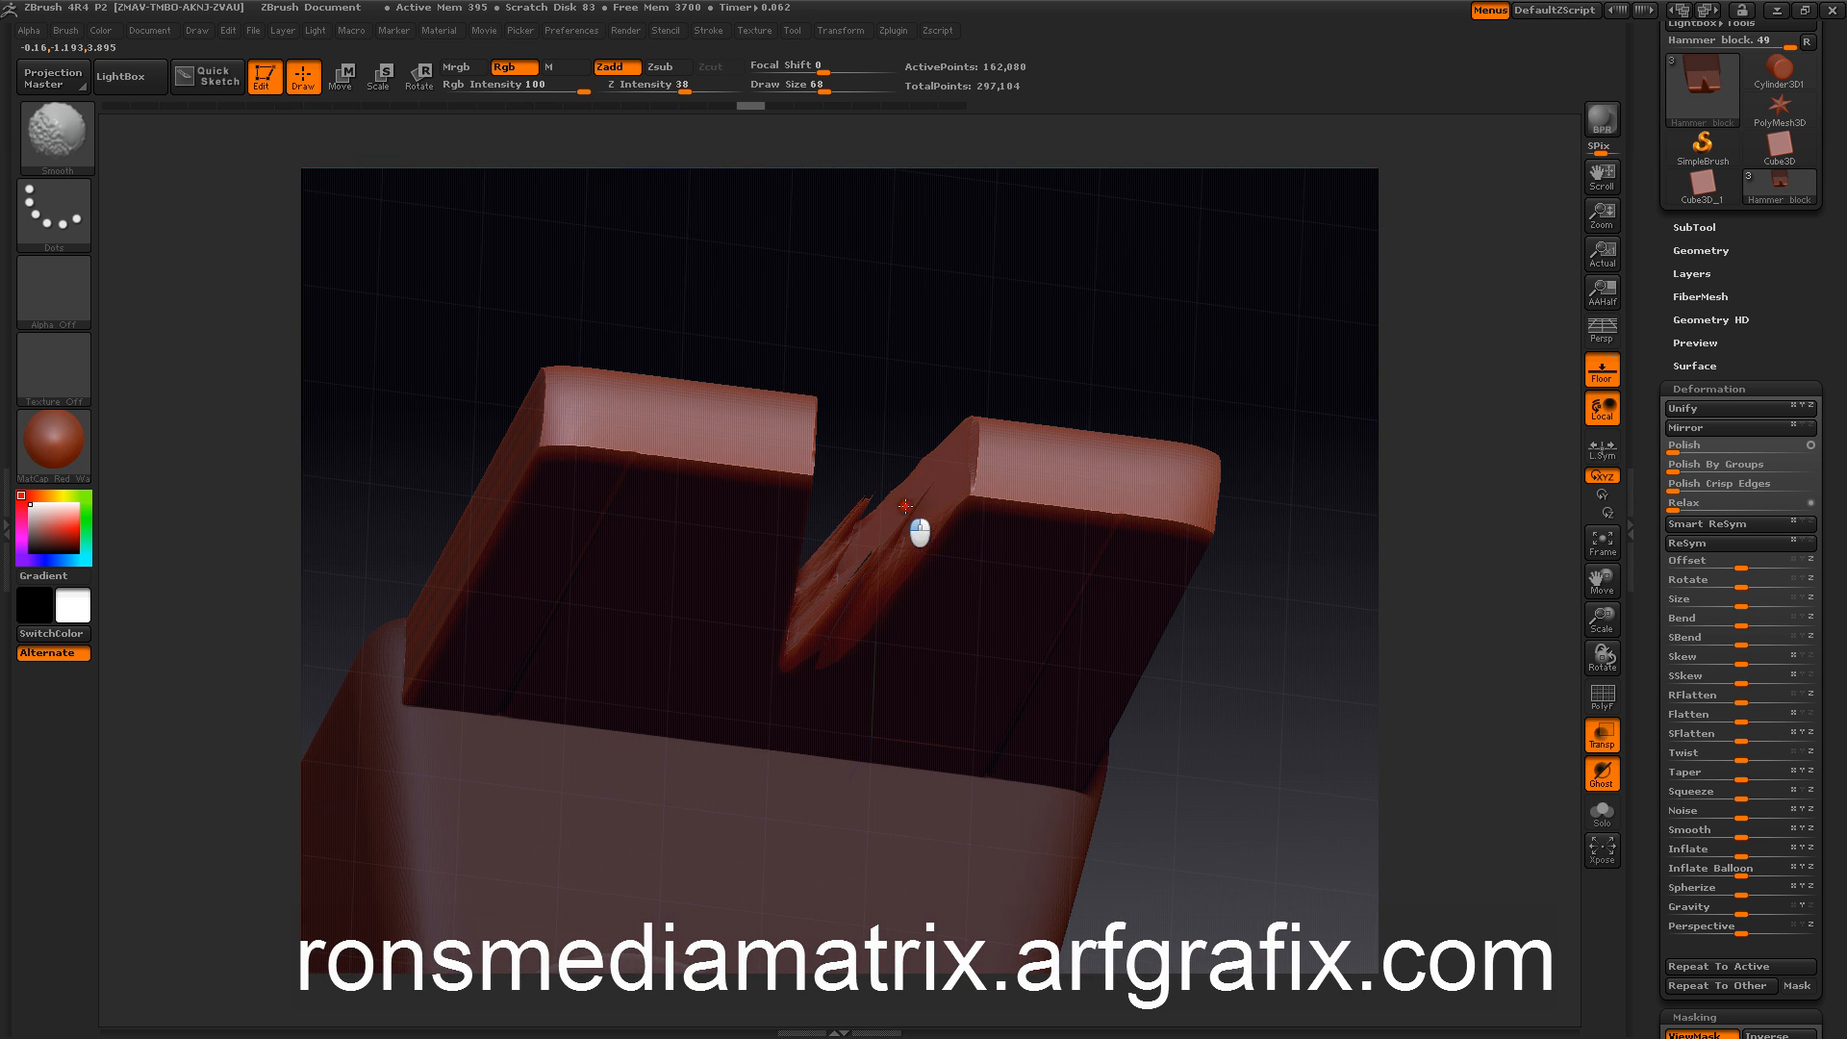
mouse_move(905, 506)
shift+mouse_down()
mouse_move(833, 592)
mouse_move(898, 532)
mouse_move(849, 522)
mouse_move(819, 601)
shift+mouse_up()
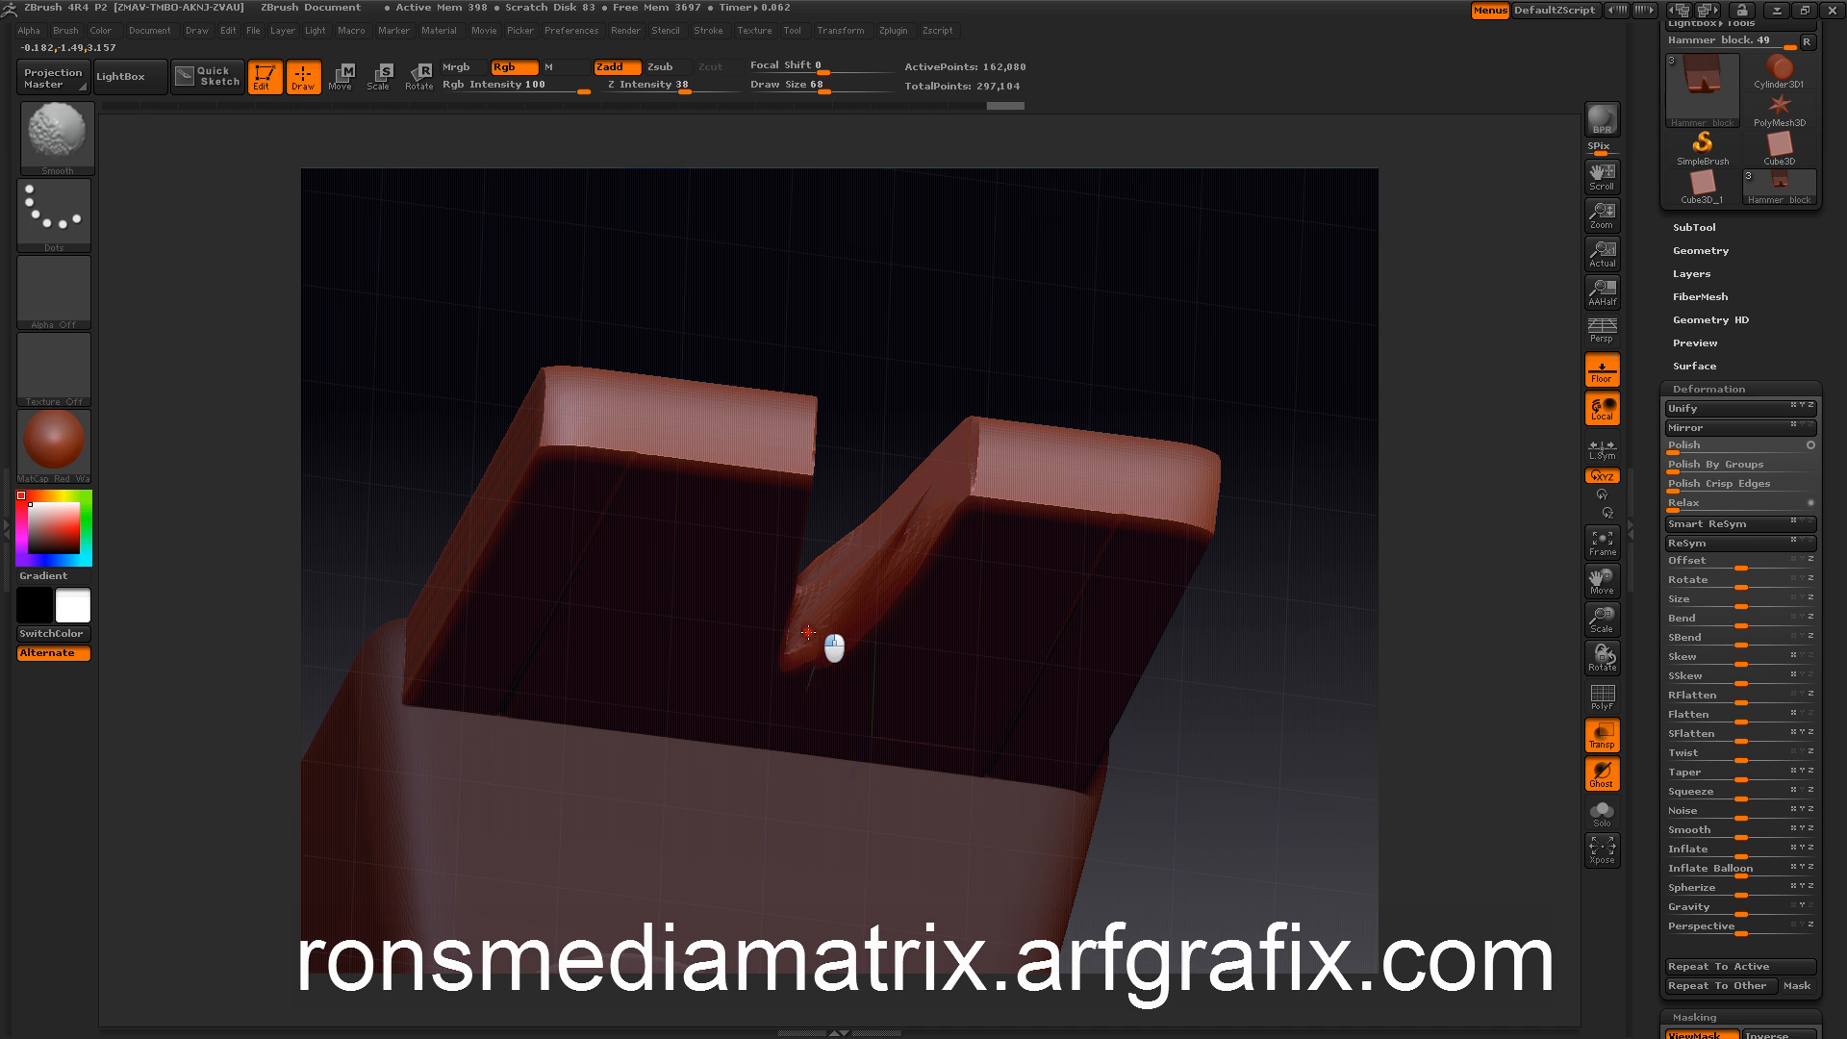
shift+drag(808, 632, 813, 609)
mouse_move(450, 285)
mouse_down()
mouse_move(426, 430)
mouse_move(436, 392)
mouse_up()
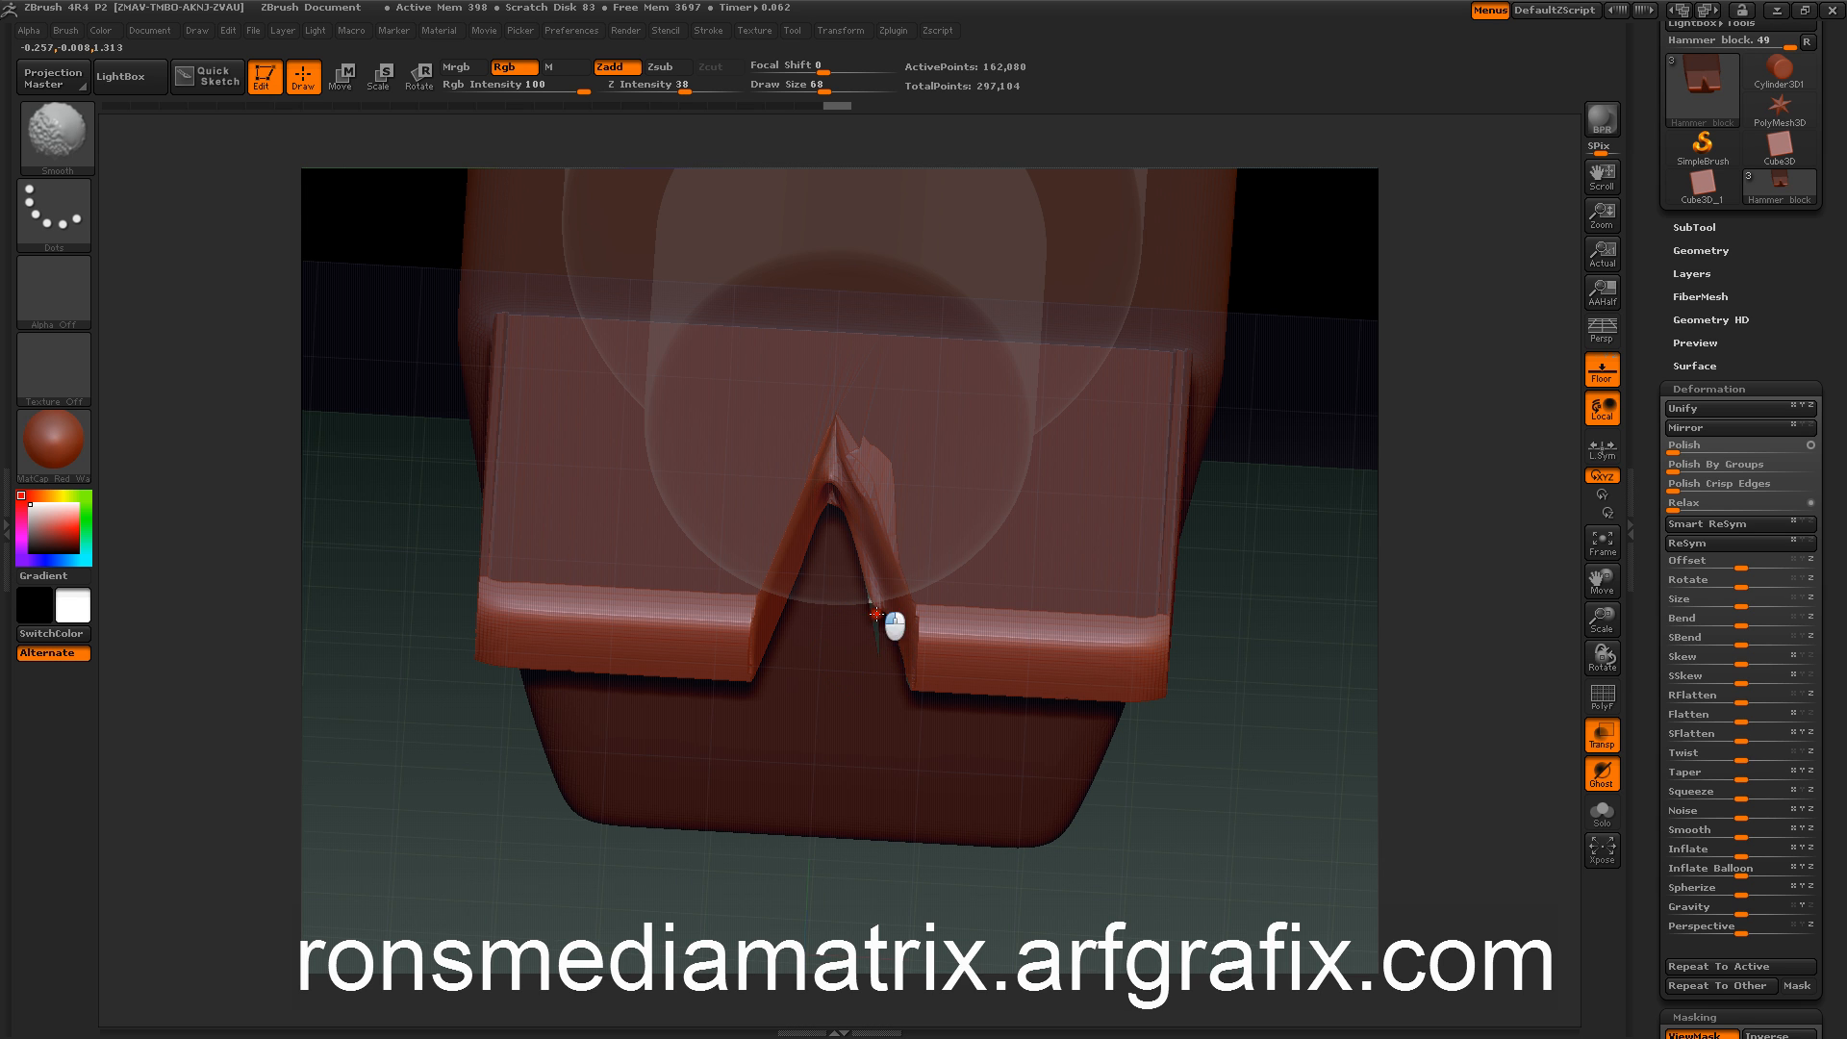
mouse_move(1188, 814)
mouse_down()
mouse_move(1200, 840)
mouse_move(1180, 772)
mouse_move(1225, 853)
mouse_move(1257, 811)
mouse_move(1194, 838)
mouse_move(1155, 783)
mouse_up()
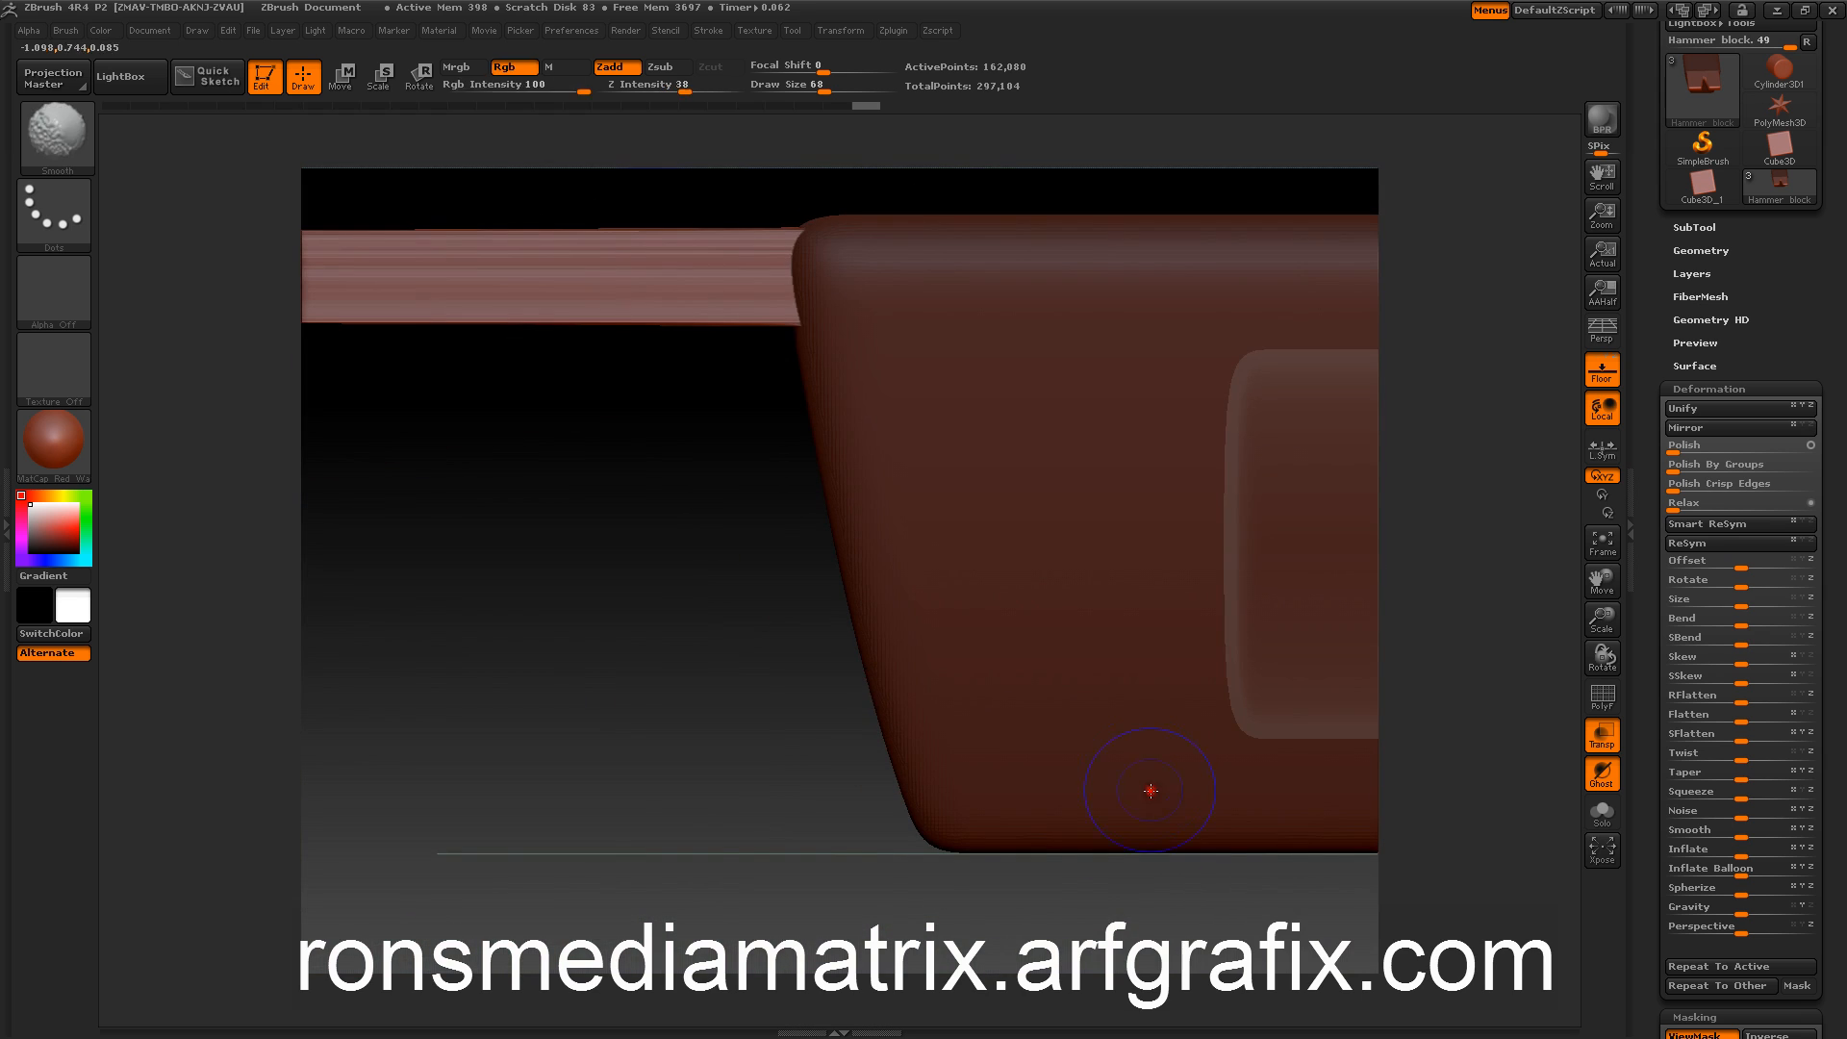
Step: Smooth the remaining spikes on the notch's sloped wall and around its inner corner from above and below
mouse_move(688, 666)
alt+mouse_down()
mouse_move(672, 545)
mouse_move(729, 701)
mouse_move(741, 862)
alt+mouse_up()
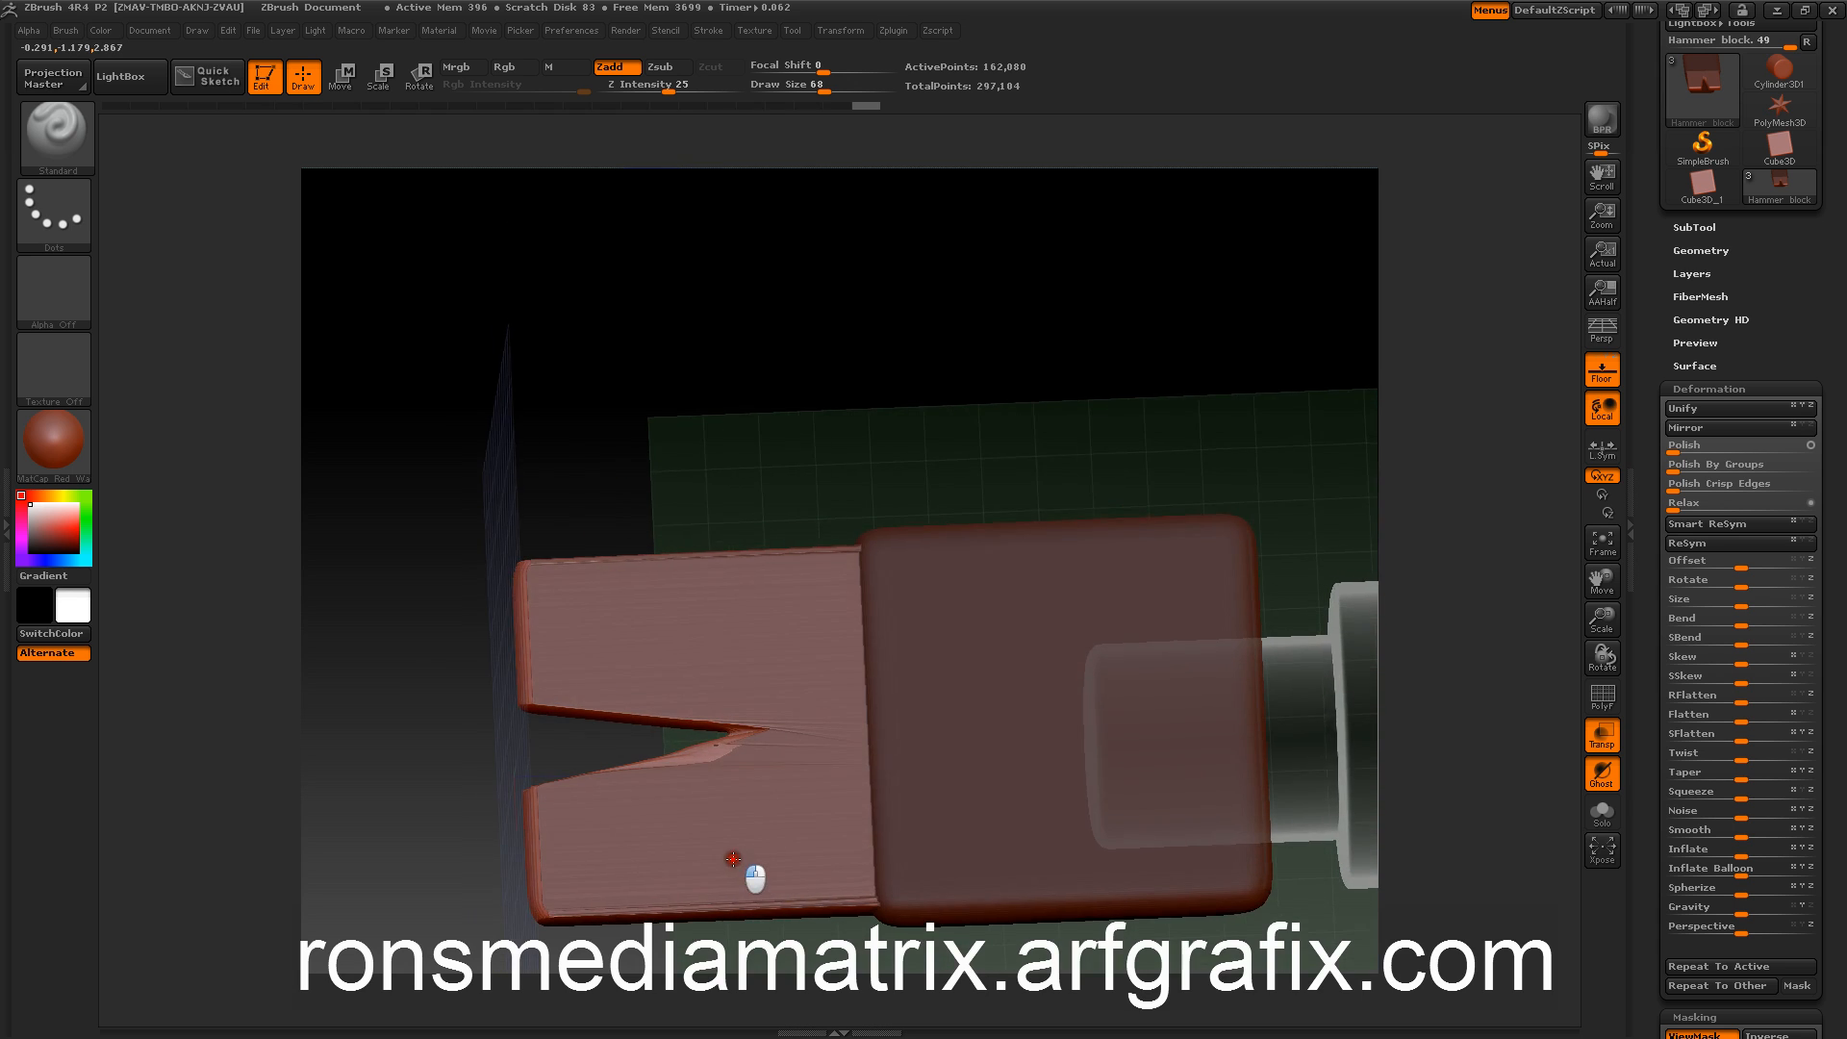
shift+drag(712, 735, 724, 734)
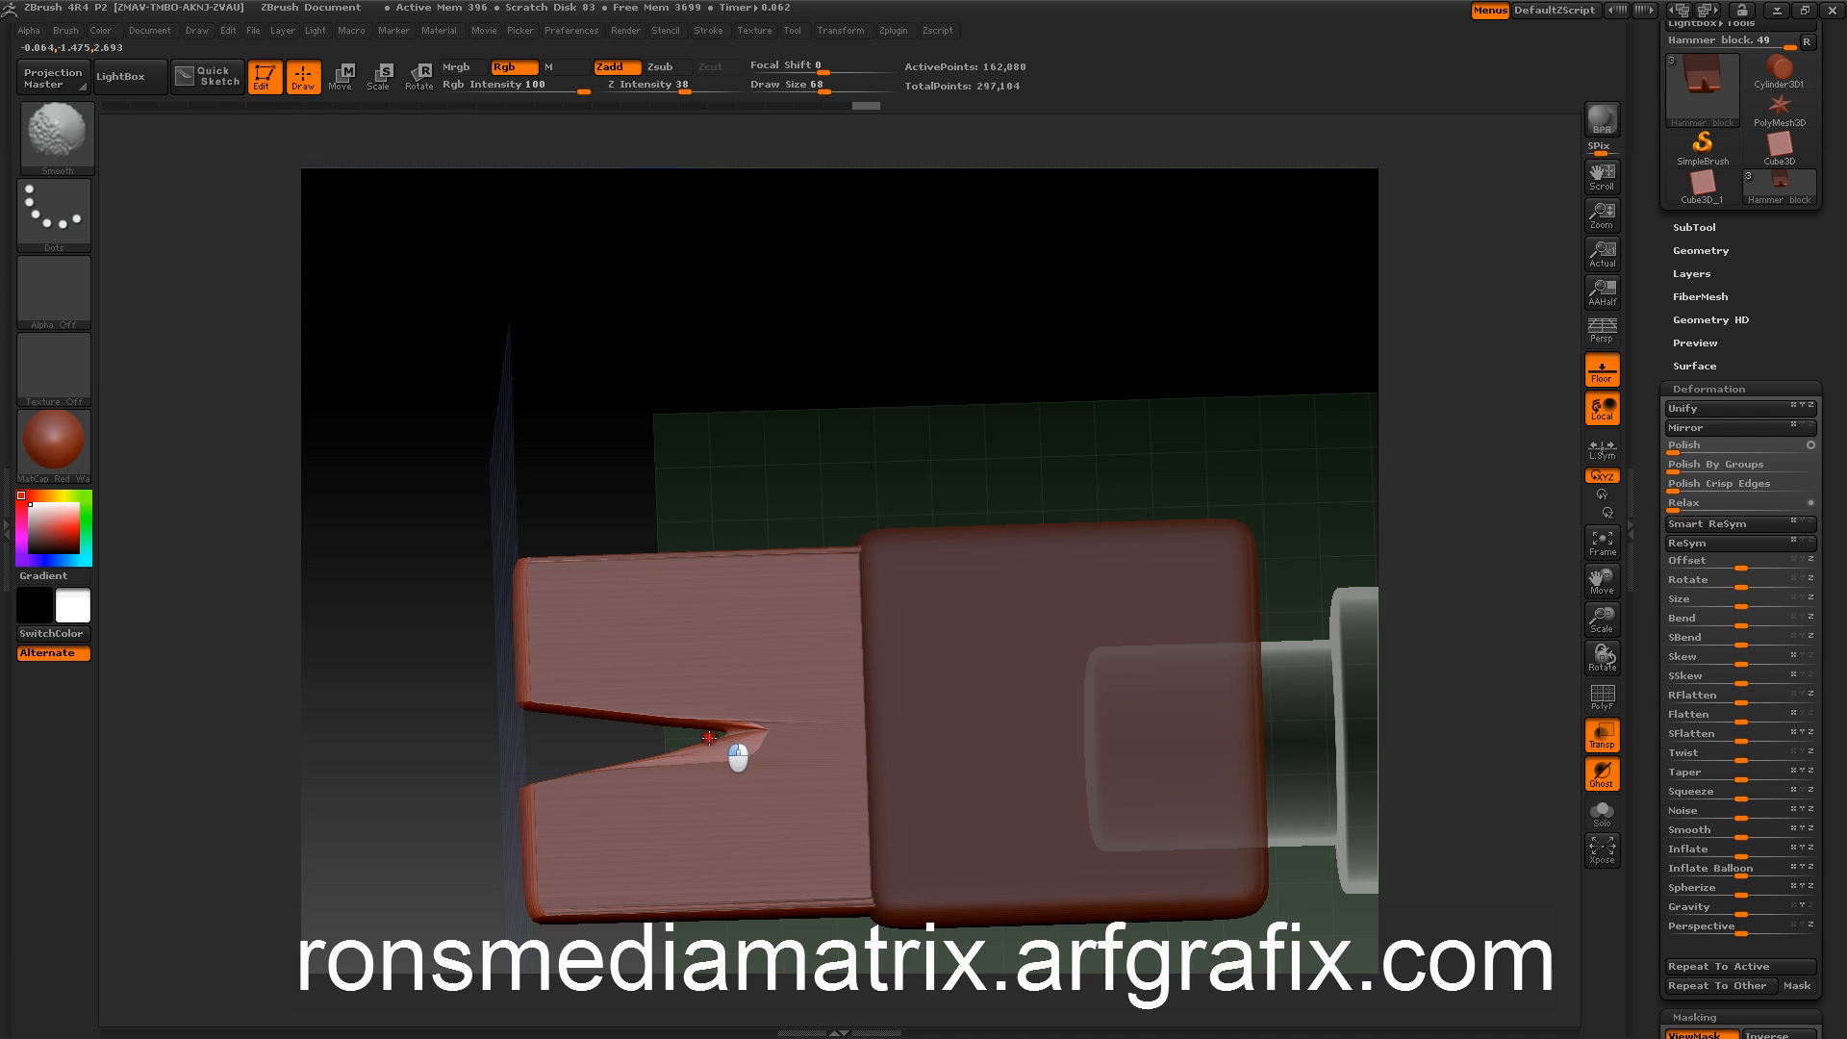
mouse_move(505, 746)
mouse_down()
mouse_move(486, 747)
mouse_move(478, 689)
mouse_move(483, 583)
mouse_move(631, 453)
mouse_move(651, 474)
mouse_move(656, 618)
mouse_up()
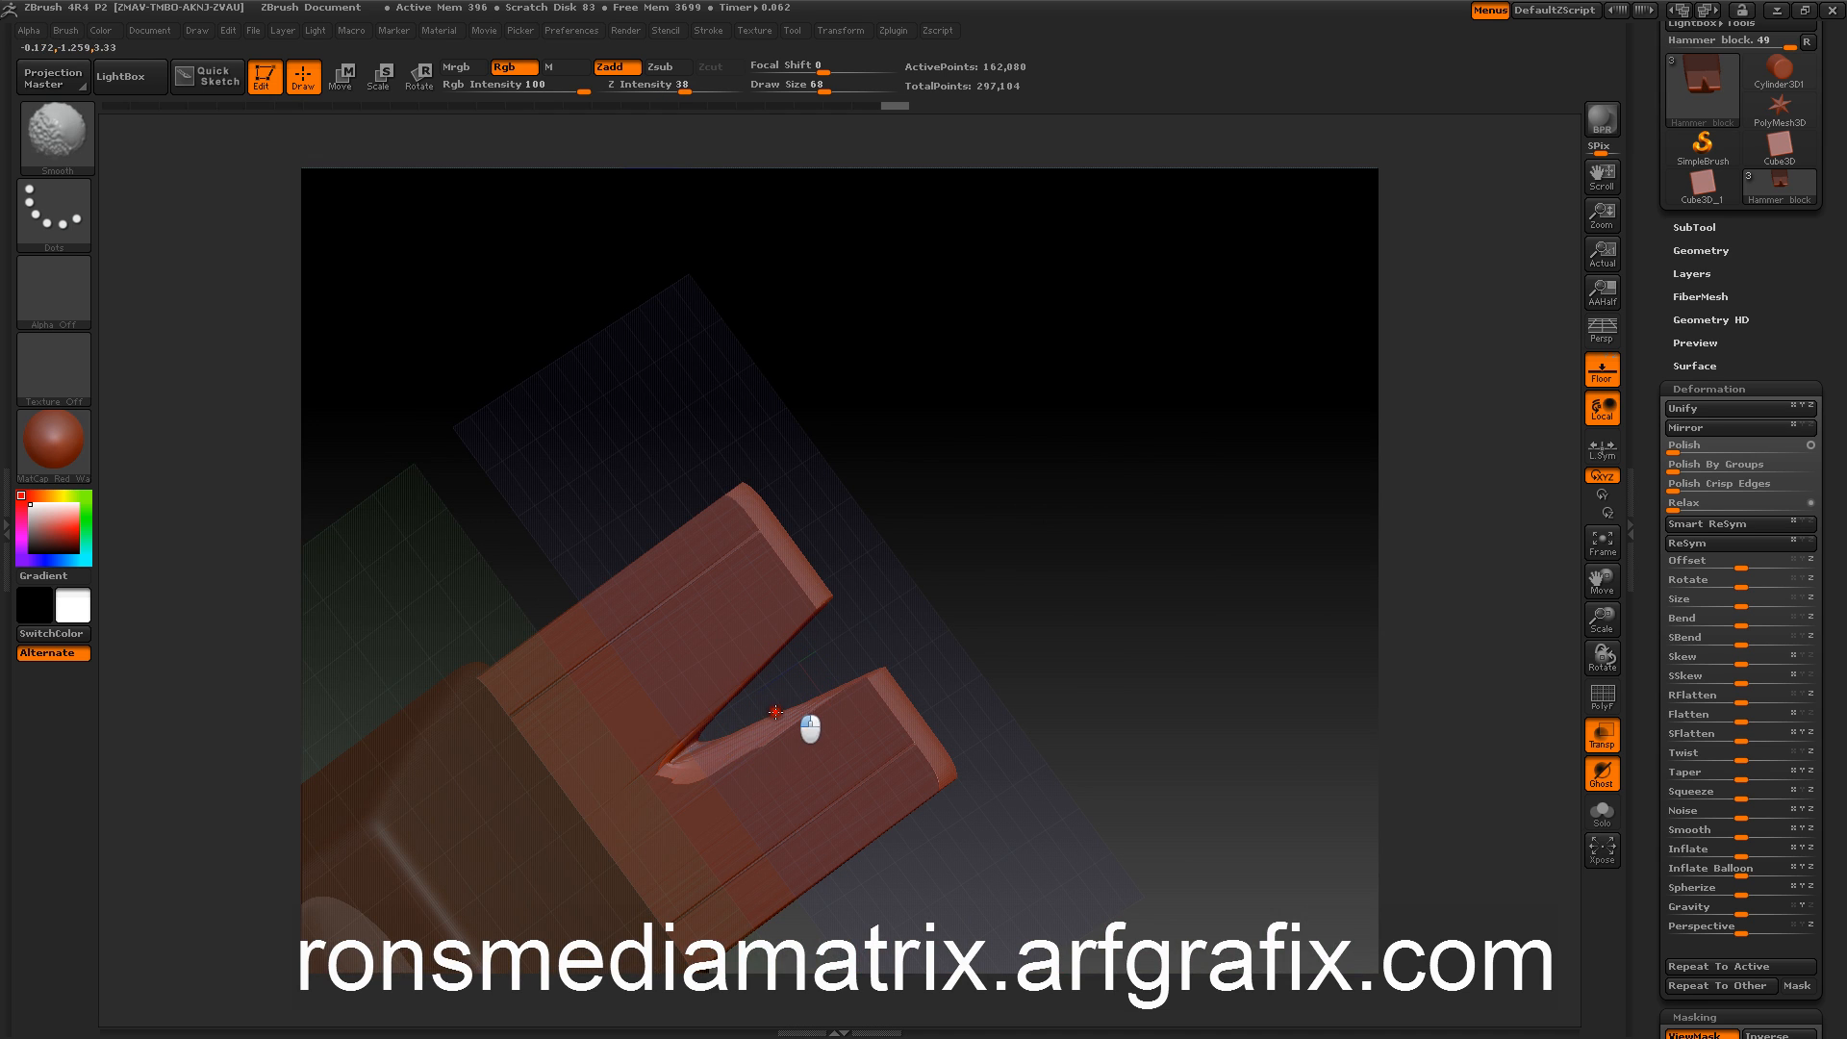
shift+drag(712, 742, 734, 726)
drag(1067, 539, 994, 532)
drag(639, 429, 609, 392)
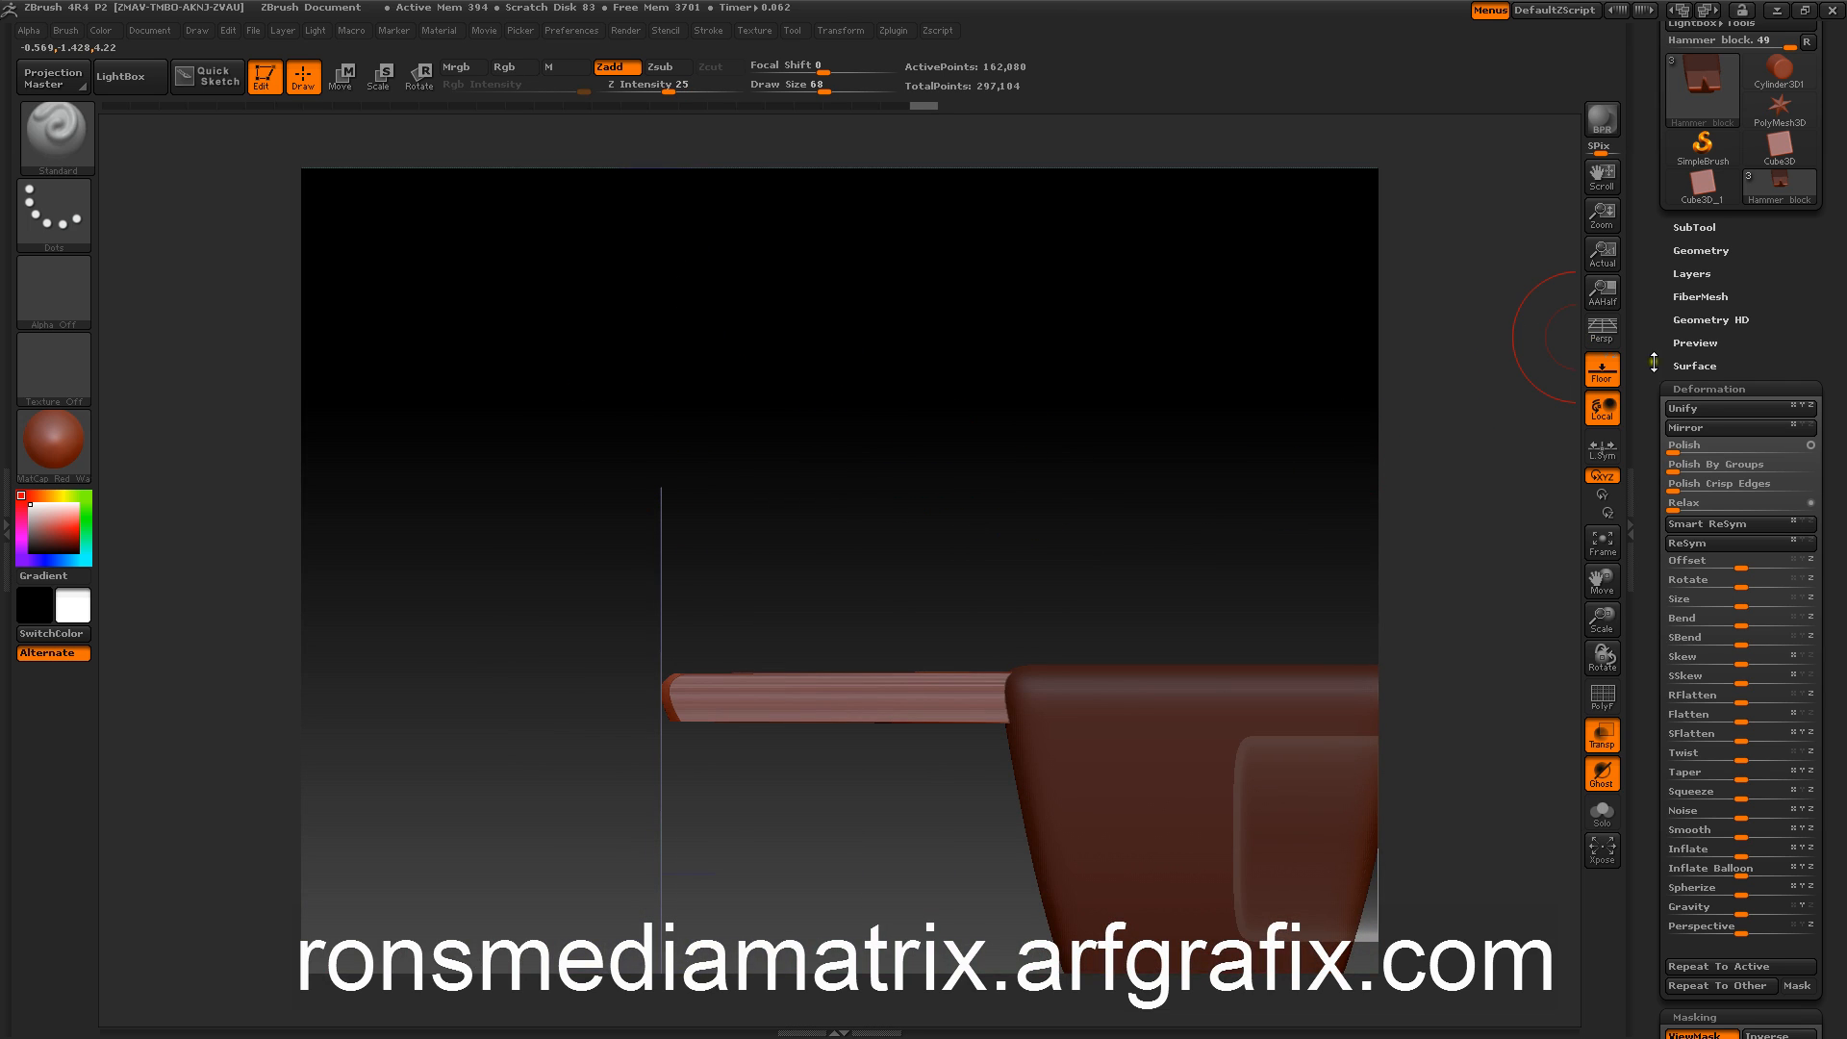
Step: Lengthen the unmasked claw away from the block with the Size deformation
click(1692, 390)
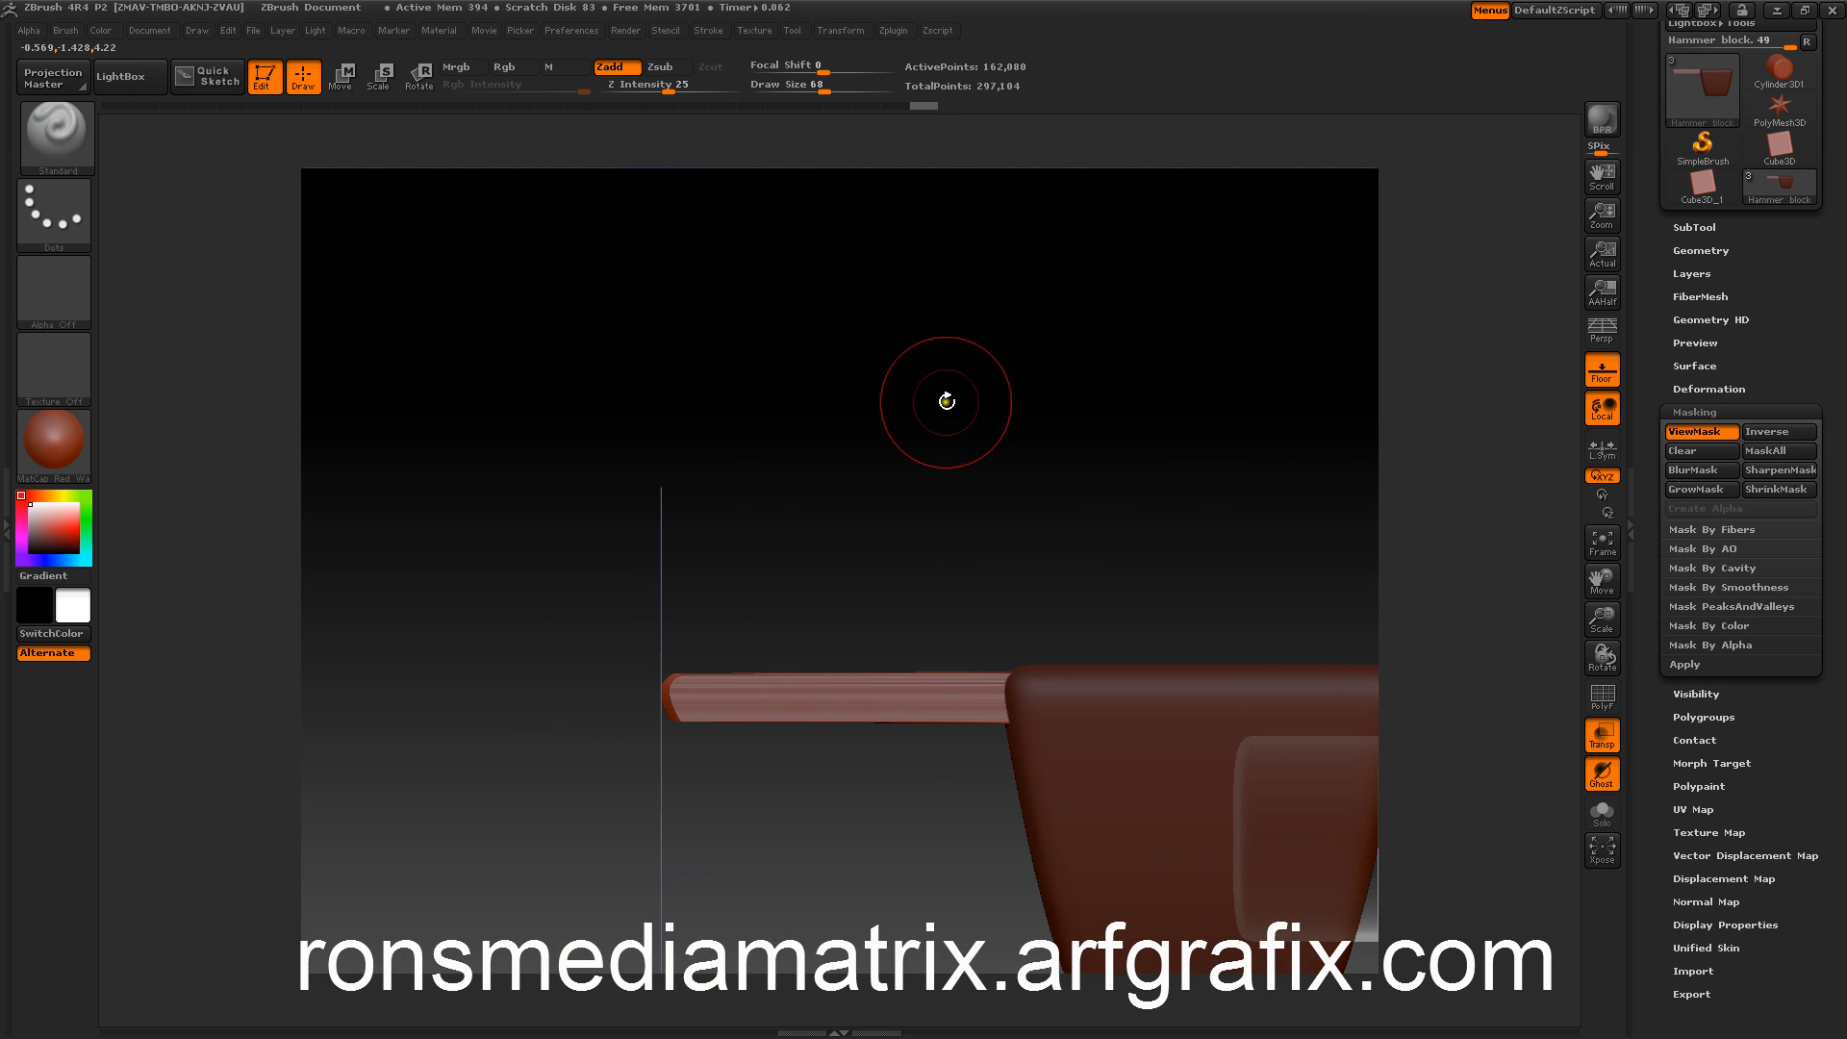
alt+drag(972, 424, 874, 346)
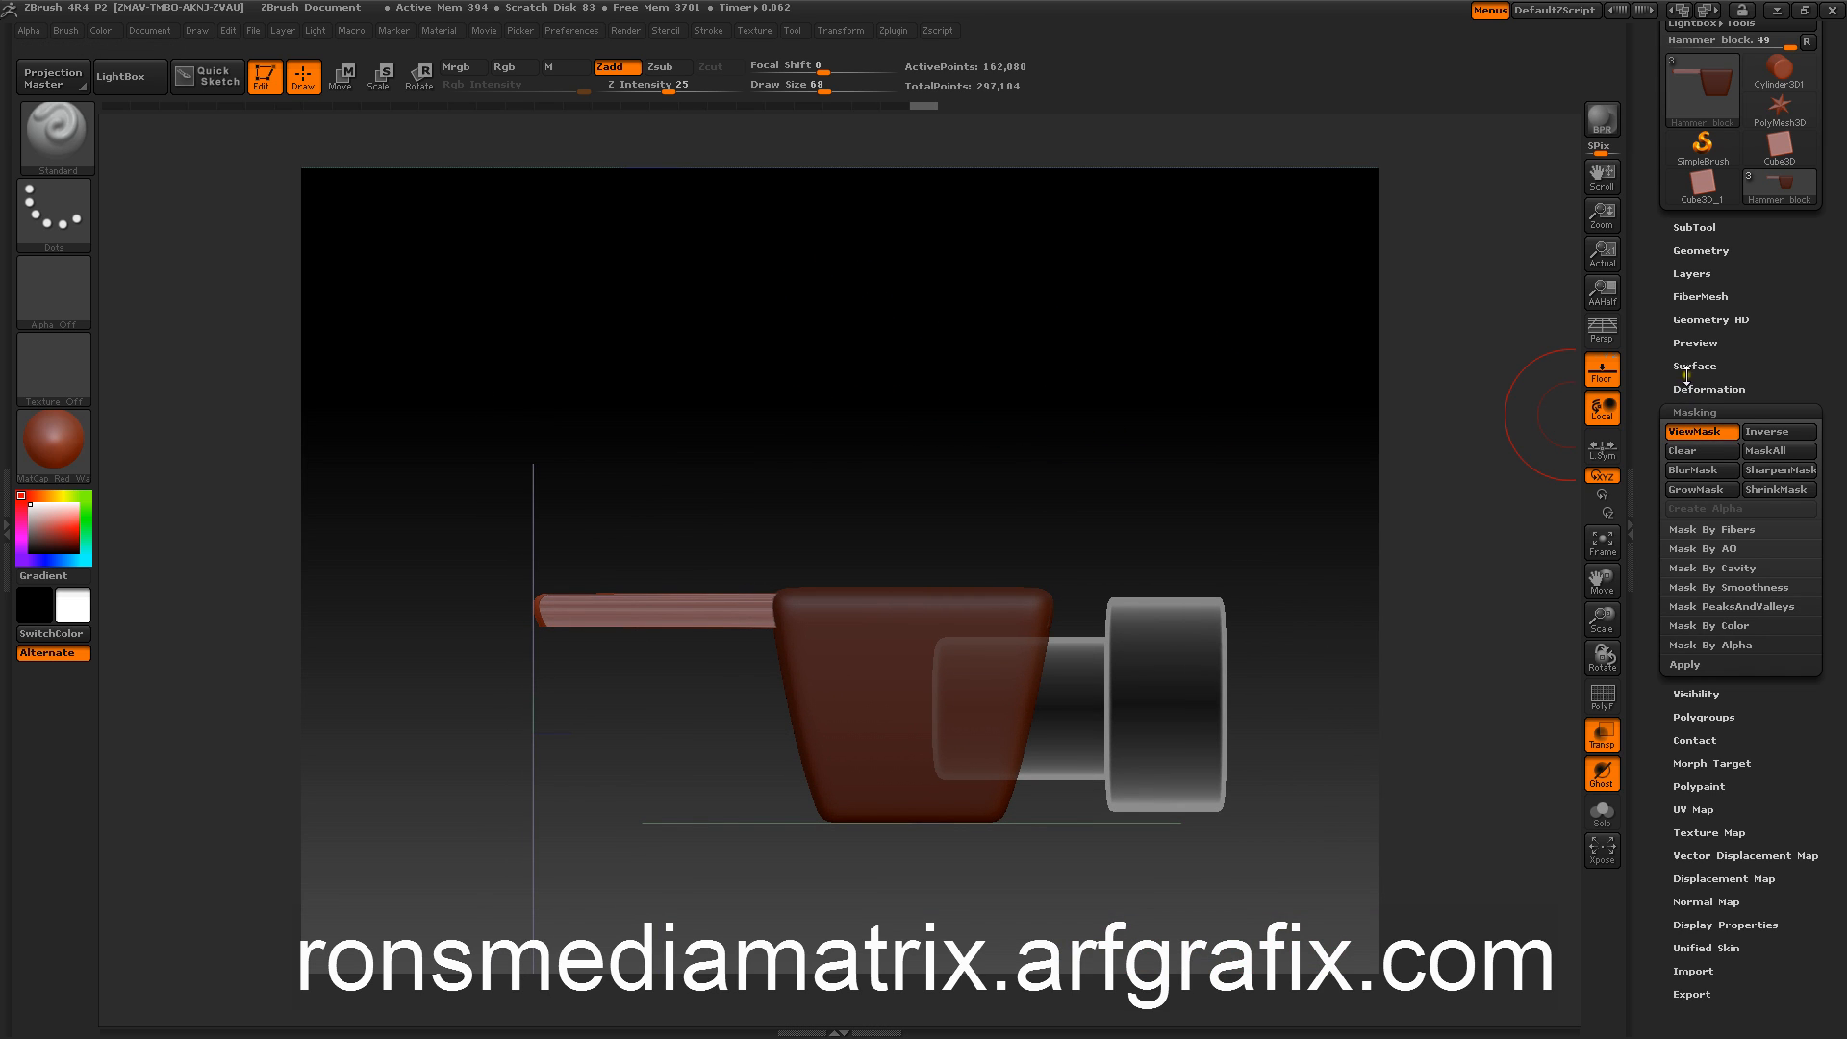
click(1695, 388)
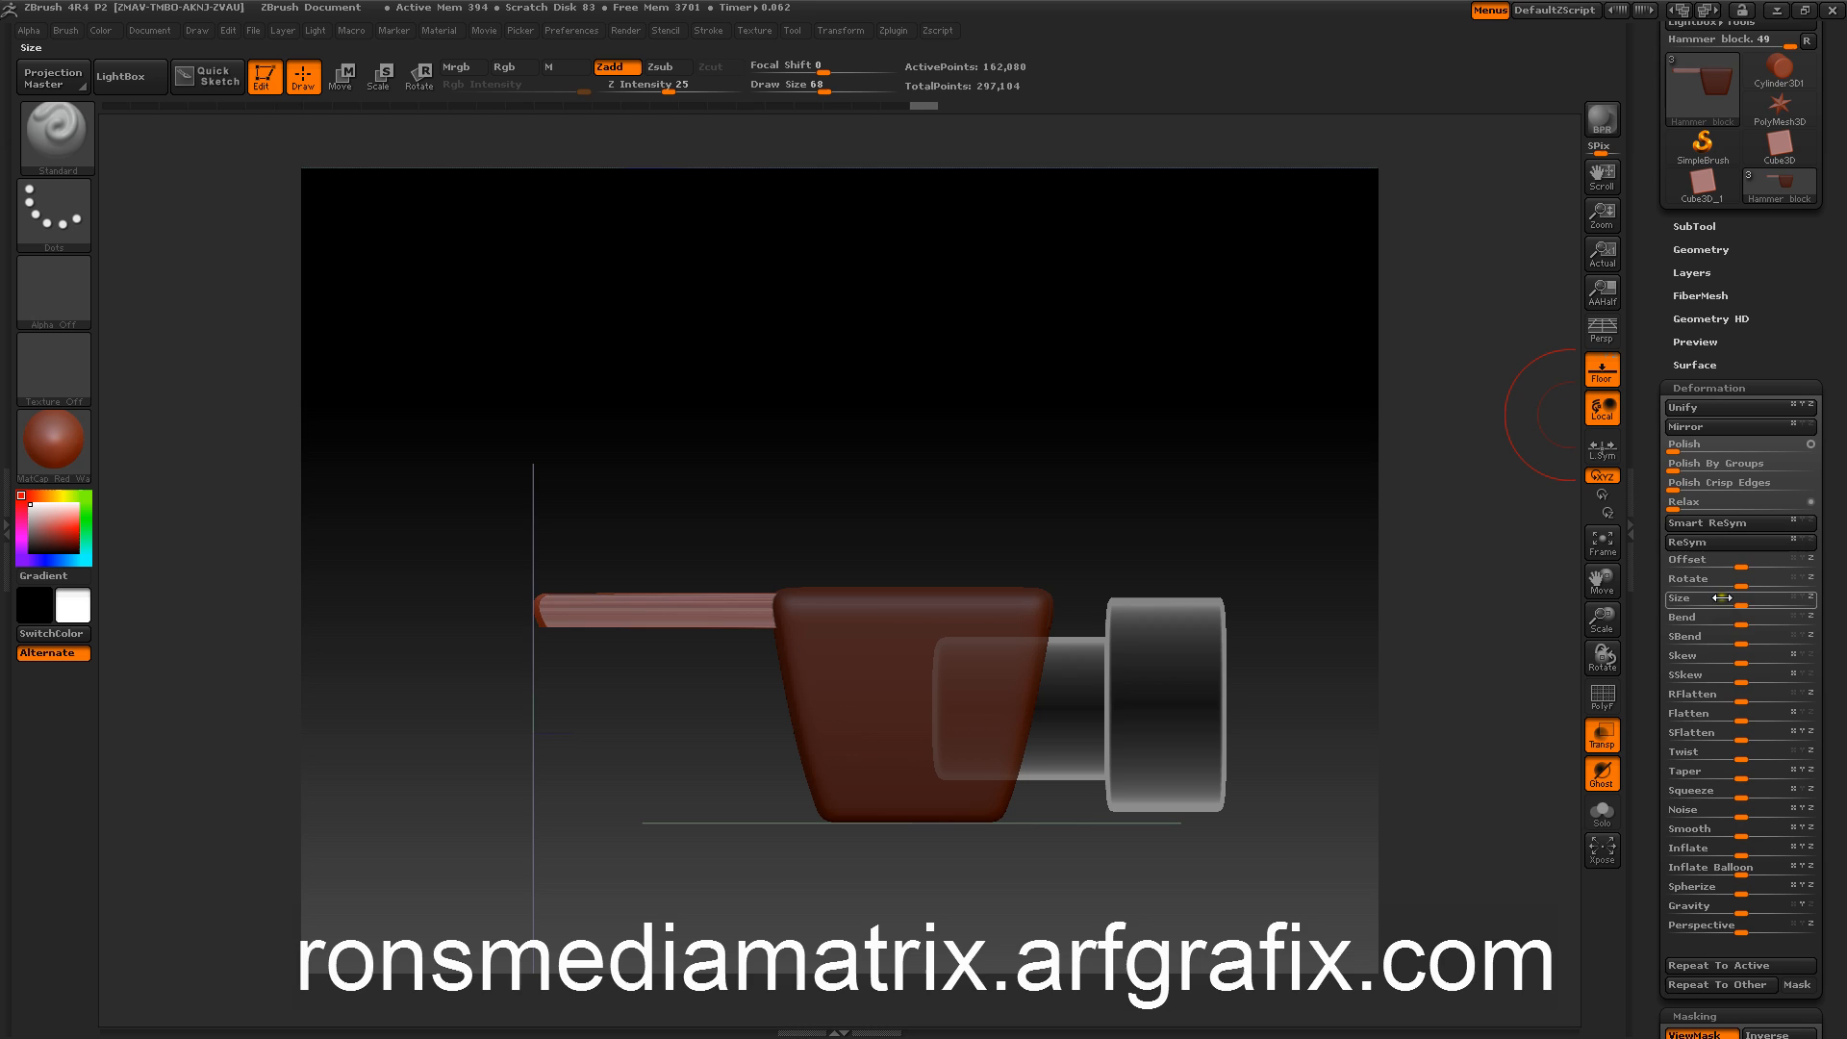
drag(1722, 597, 1756, 589)
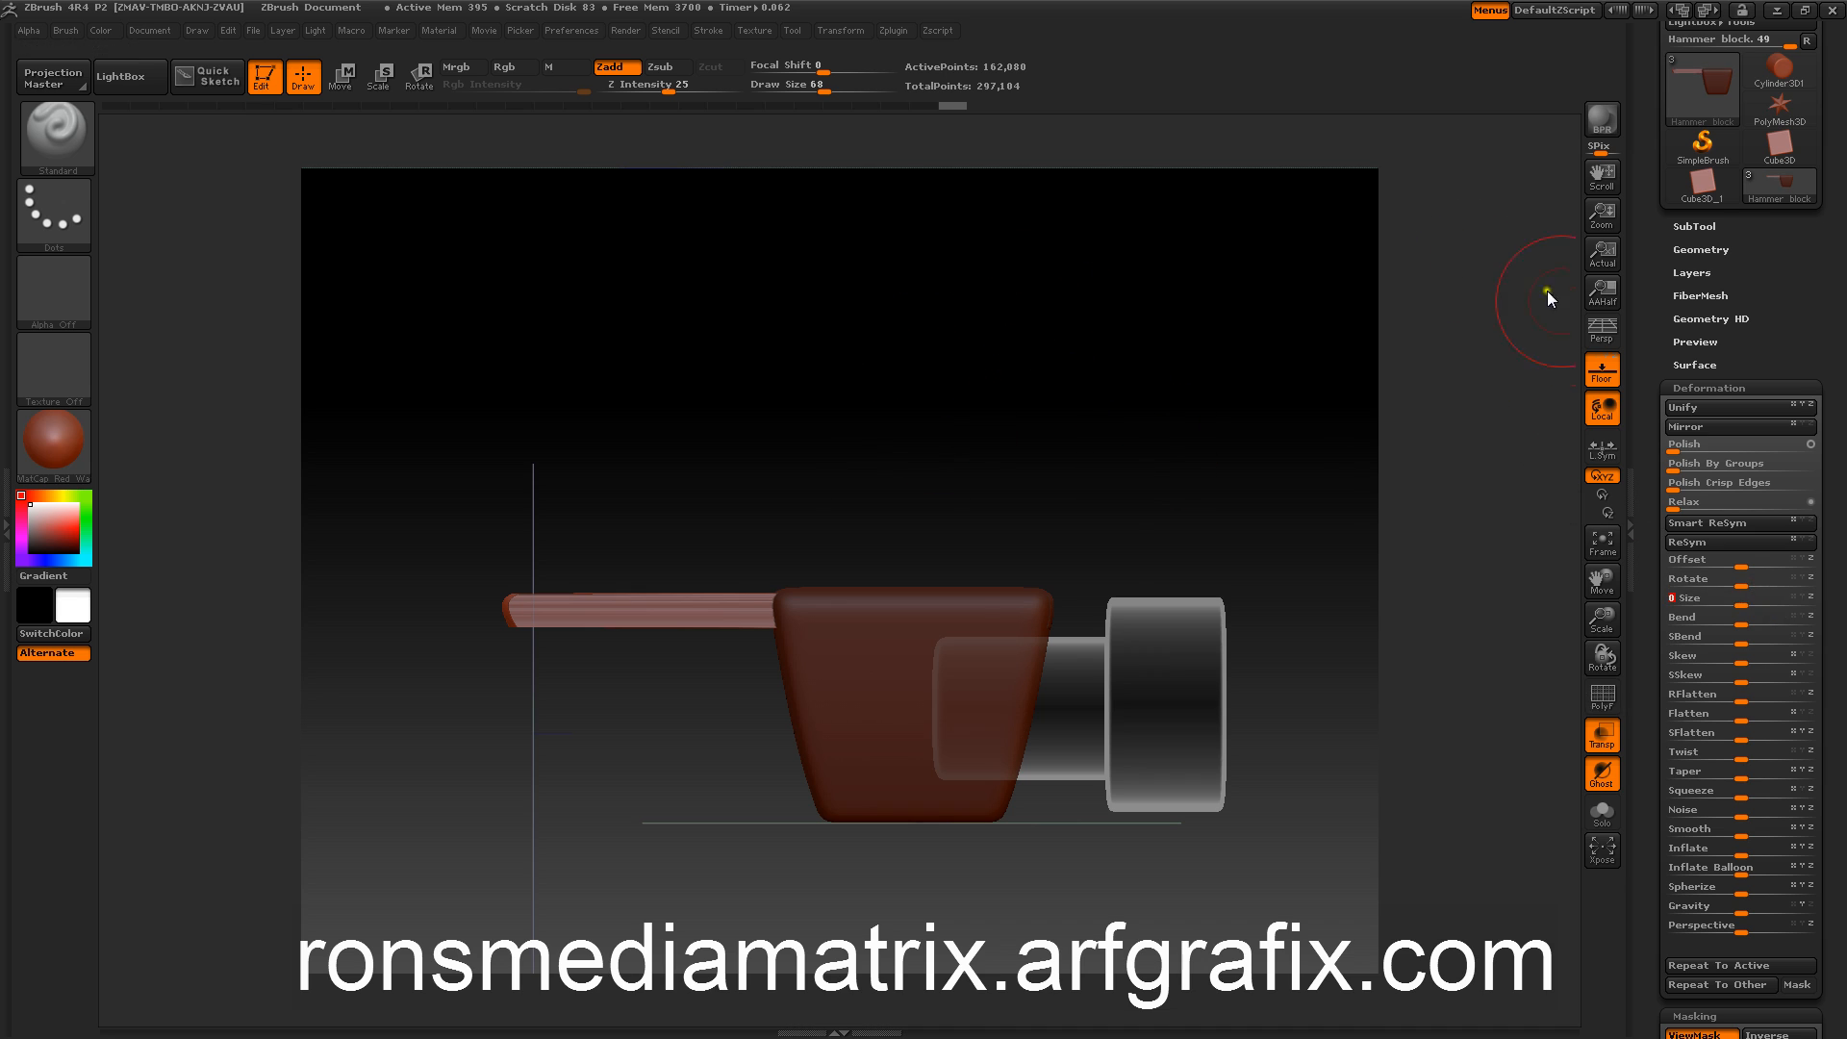
Step: Try to mask the claw with a Transpose line from its base on the block toward its tip
click(1692, 387)
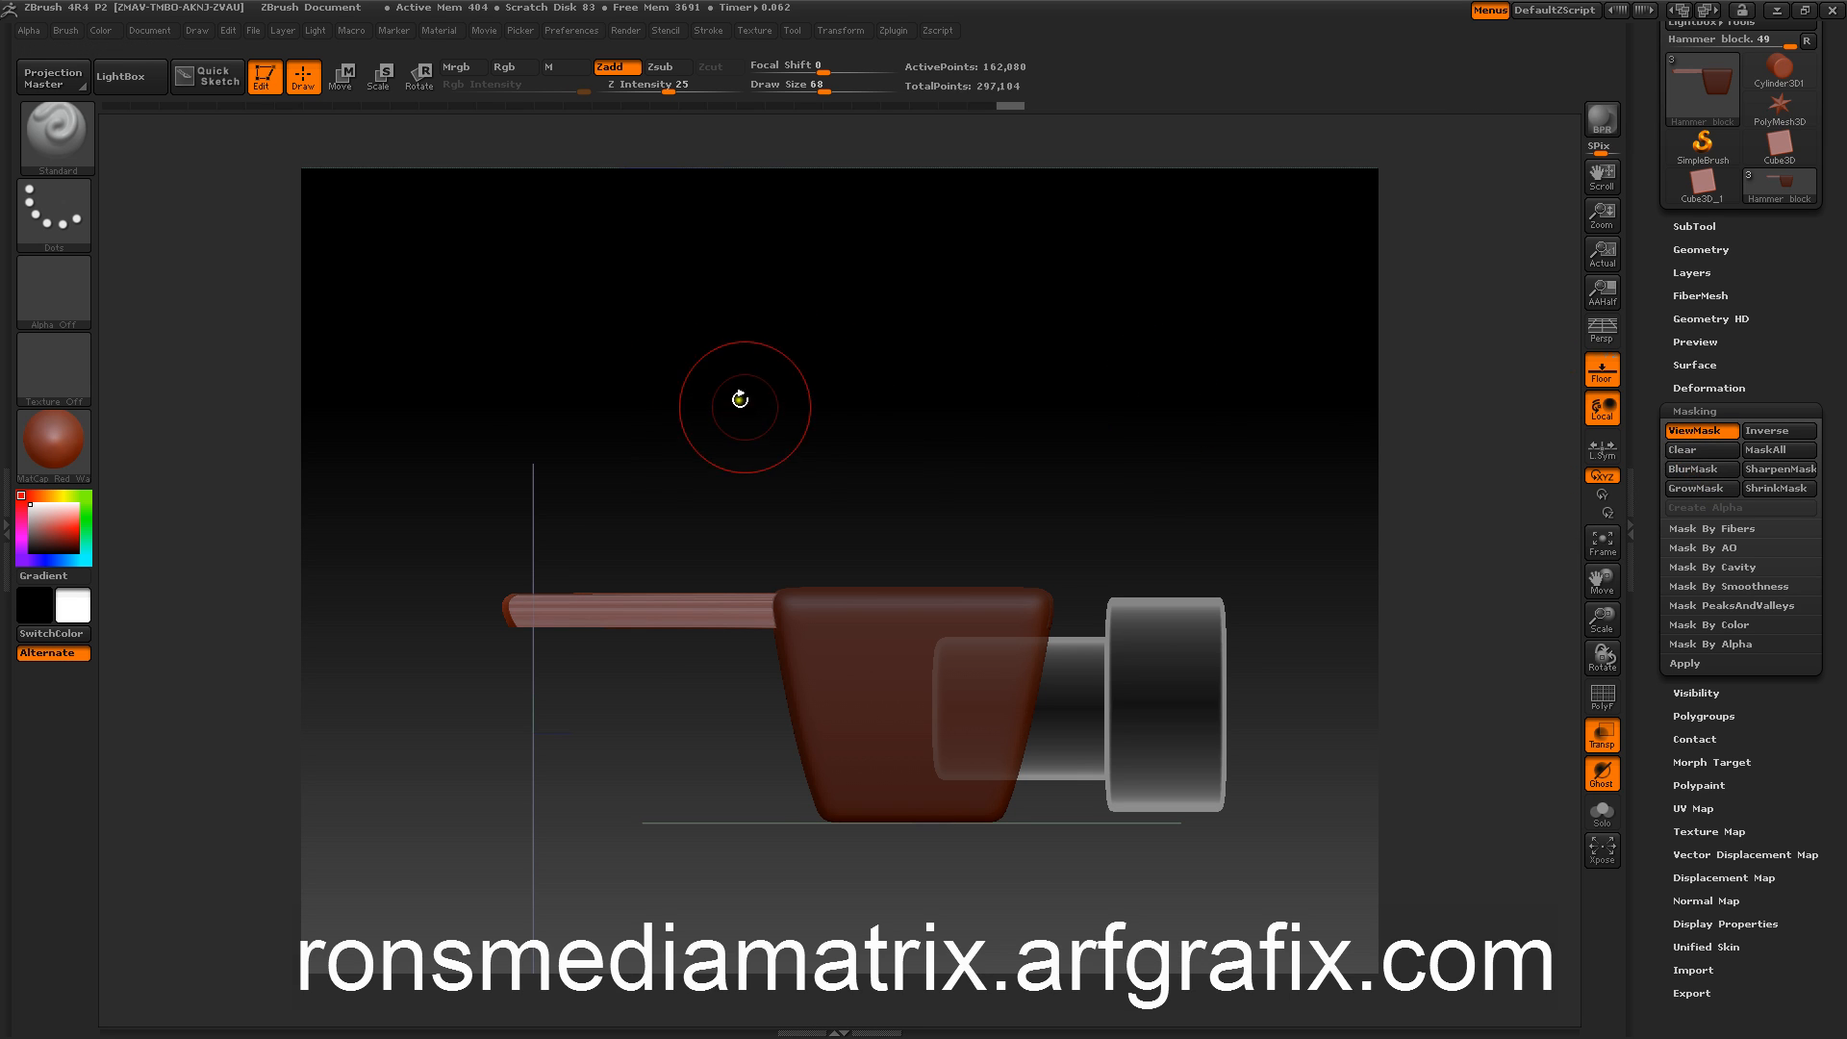
key(ctrl)
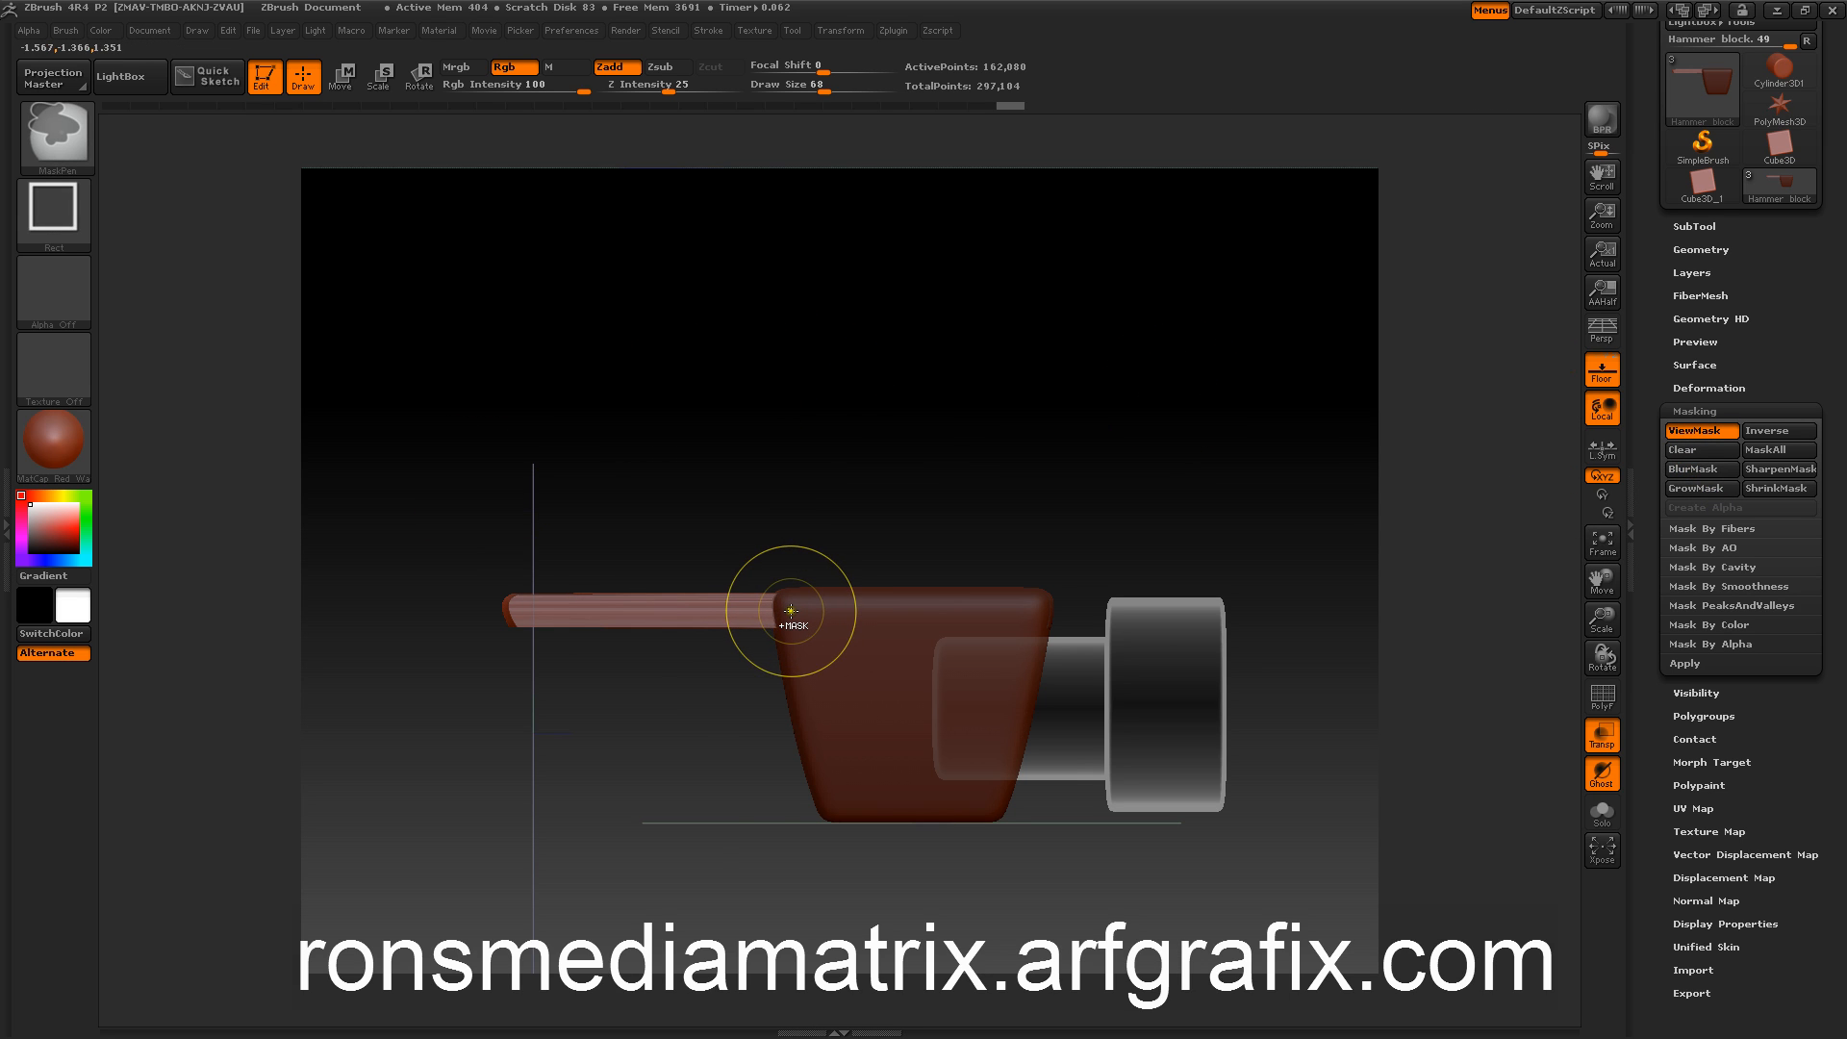
click(341, 75)
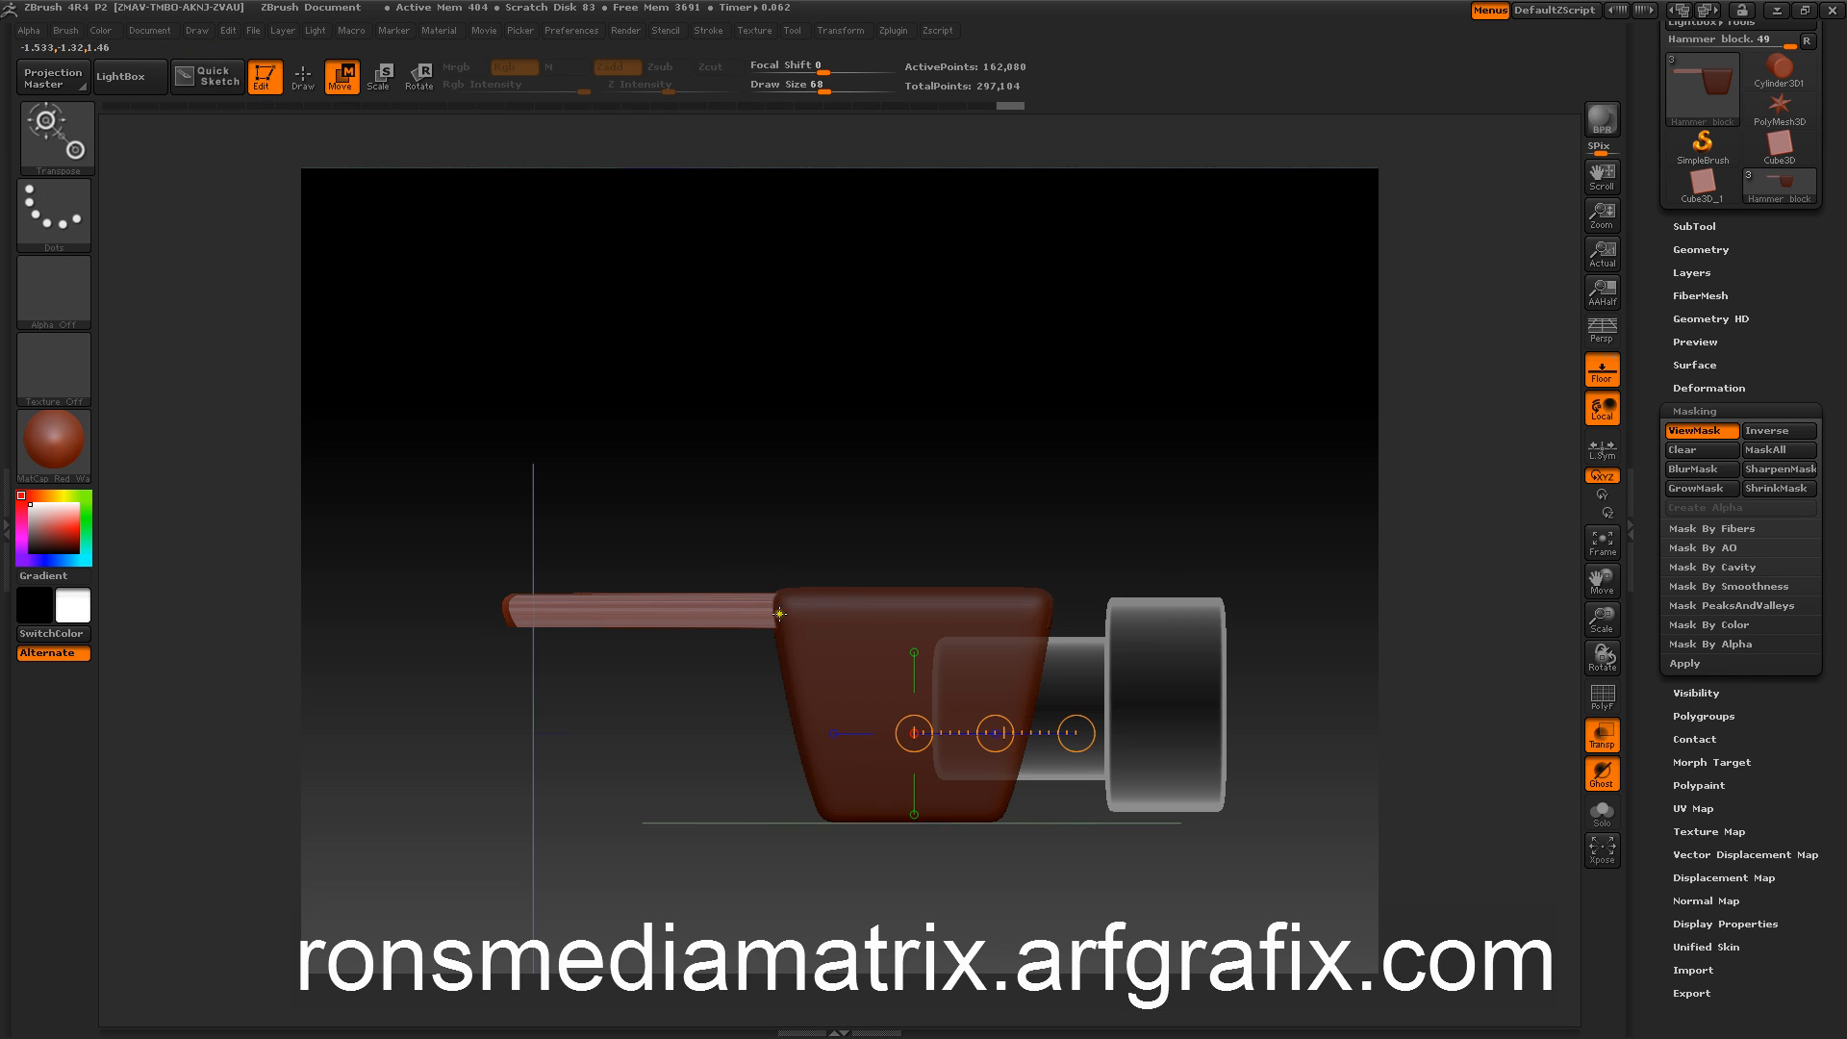
ctrl+drag(787, 613, 689, 608)
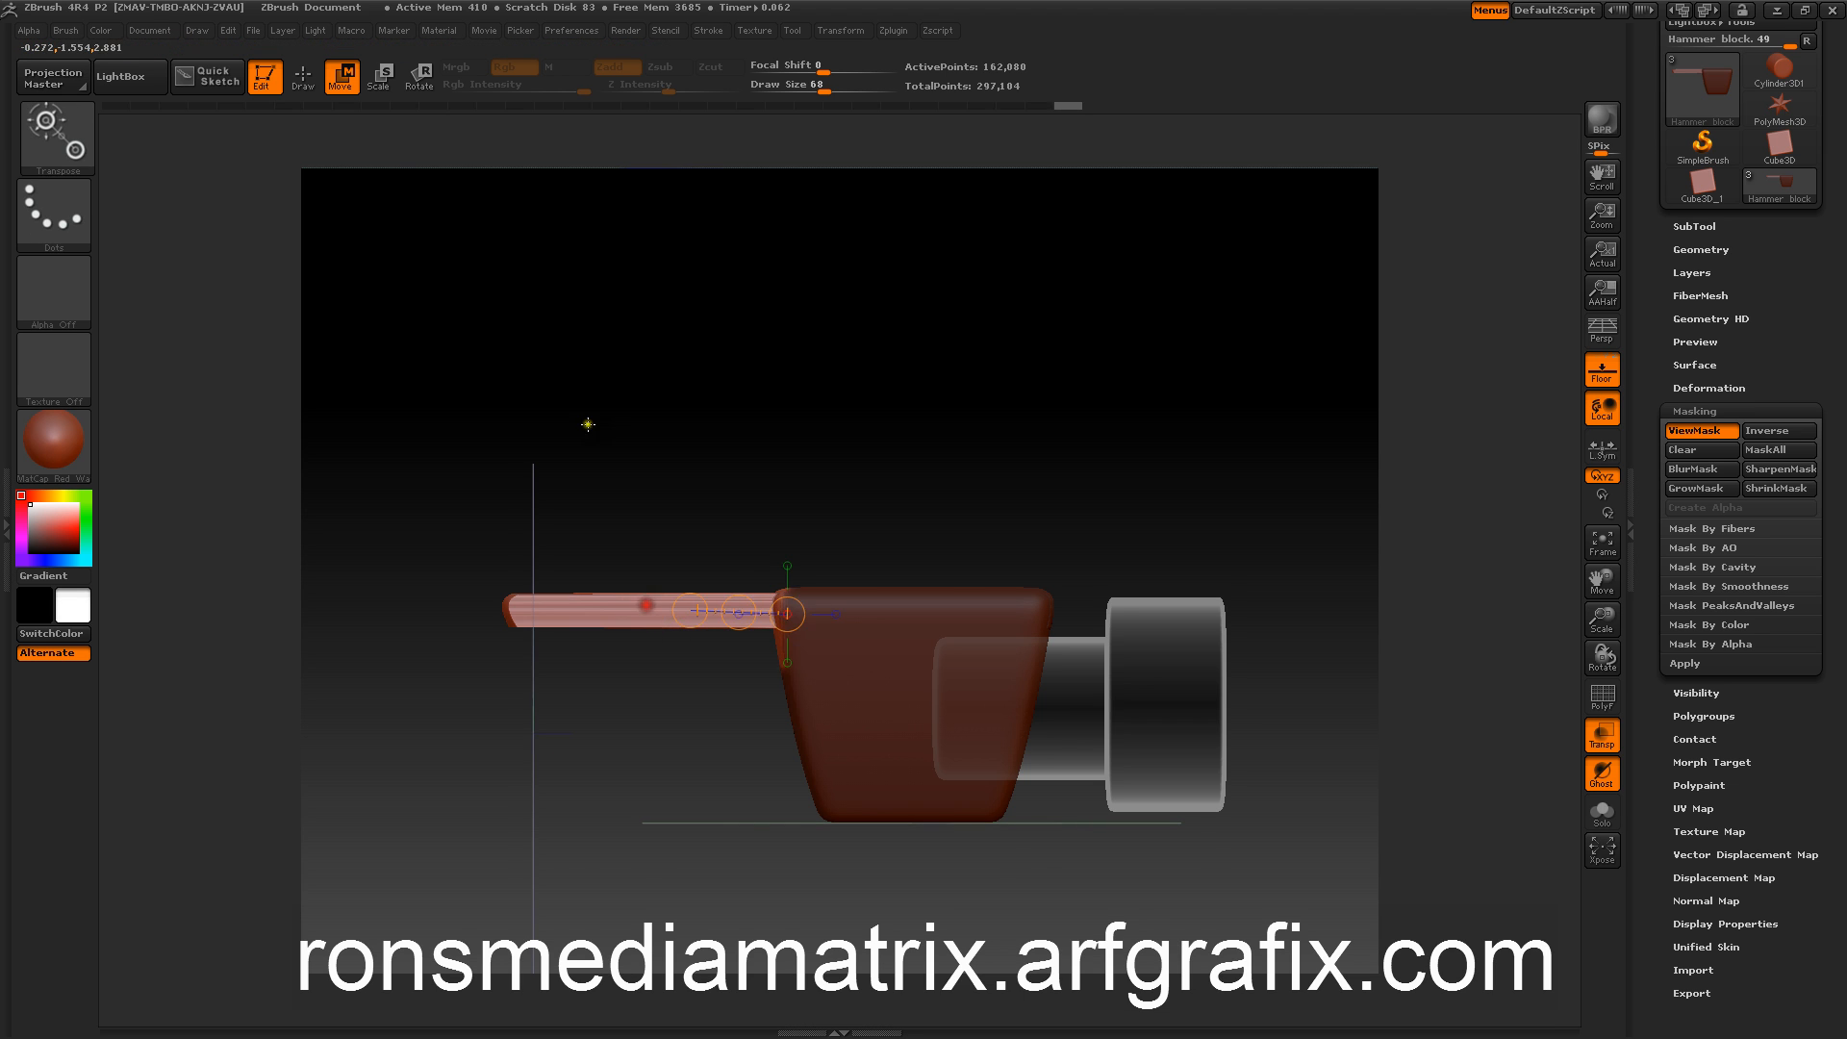
drag(586, 416, 608, 451)
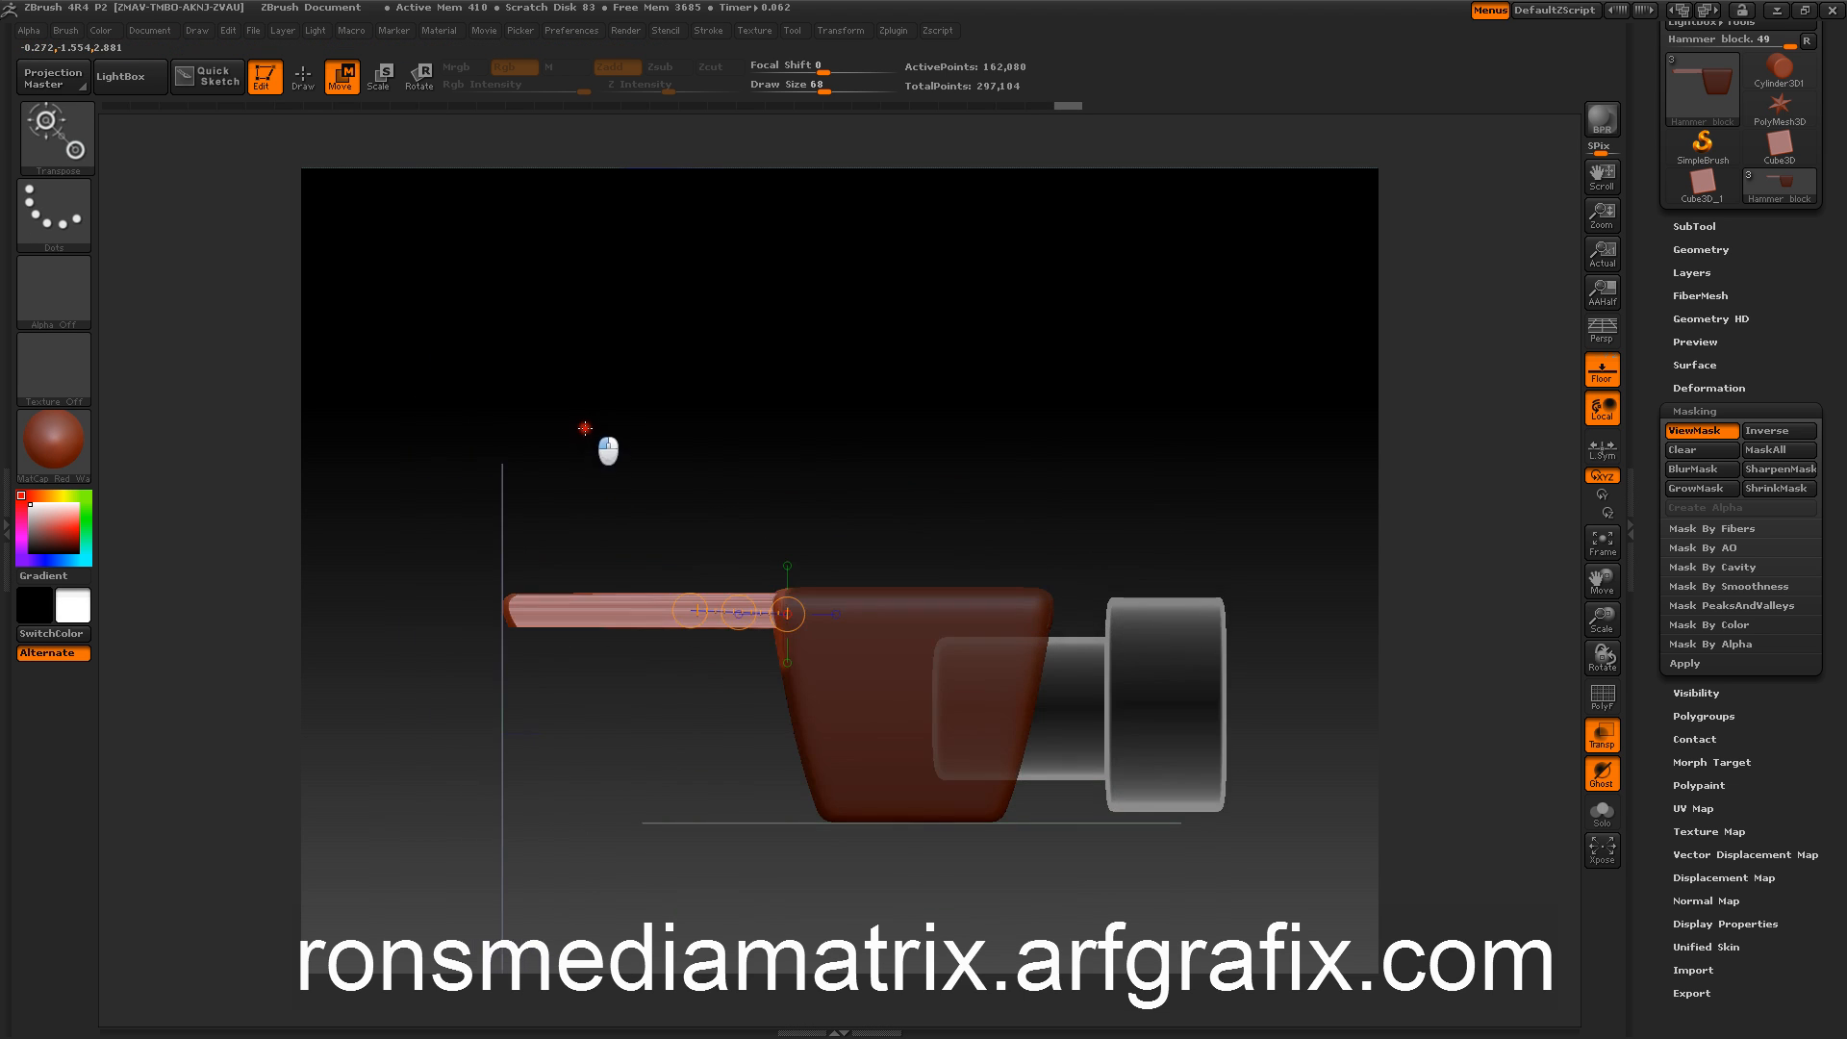
ctrl+click(664, 338)
mouse_move(745, 336)
mouse_down()
mouse_move(761, 433)
mouse_move(780, 434)
mouse_move(746, 330)
mouse_up()
click(298, 77)
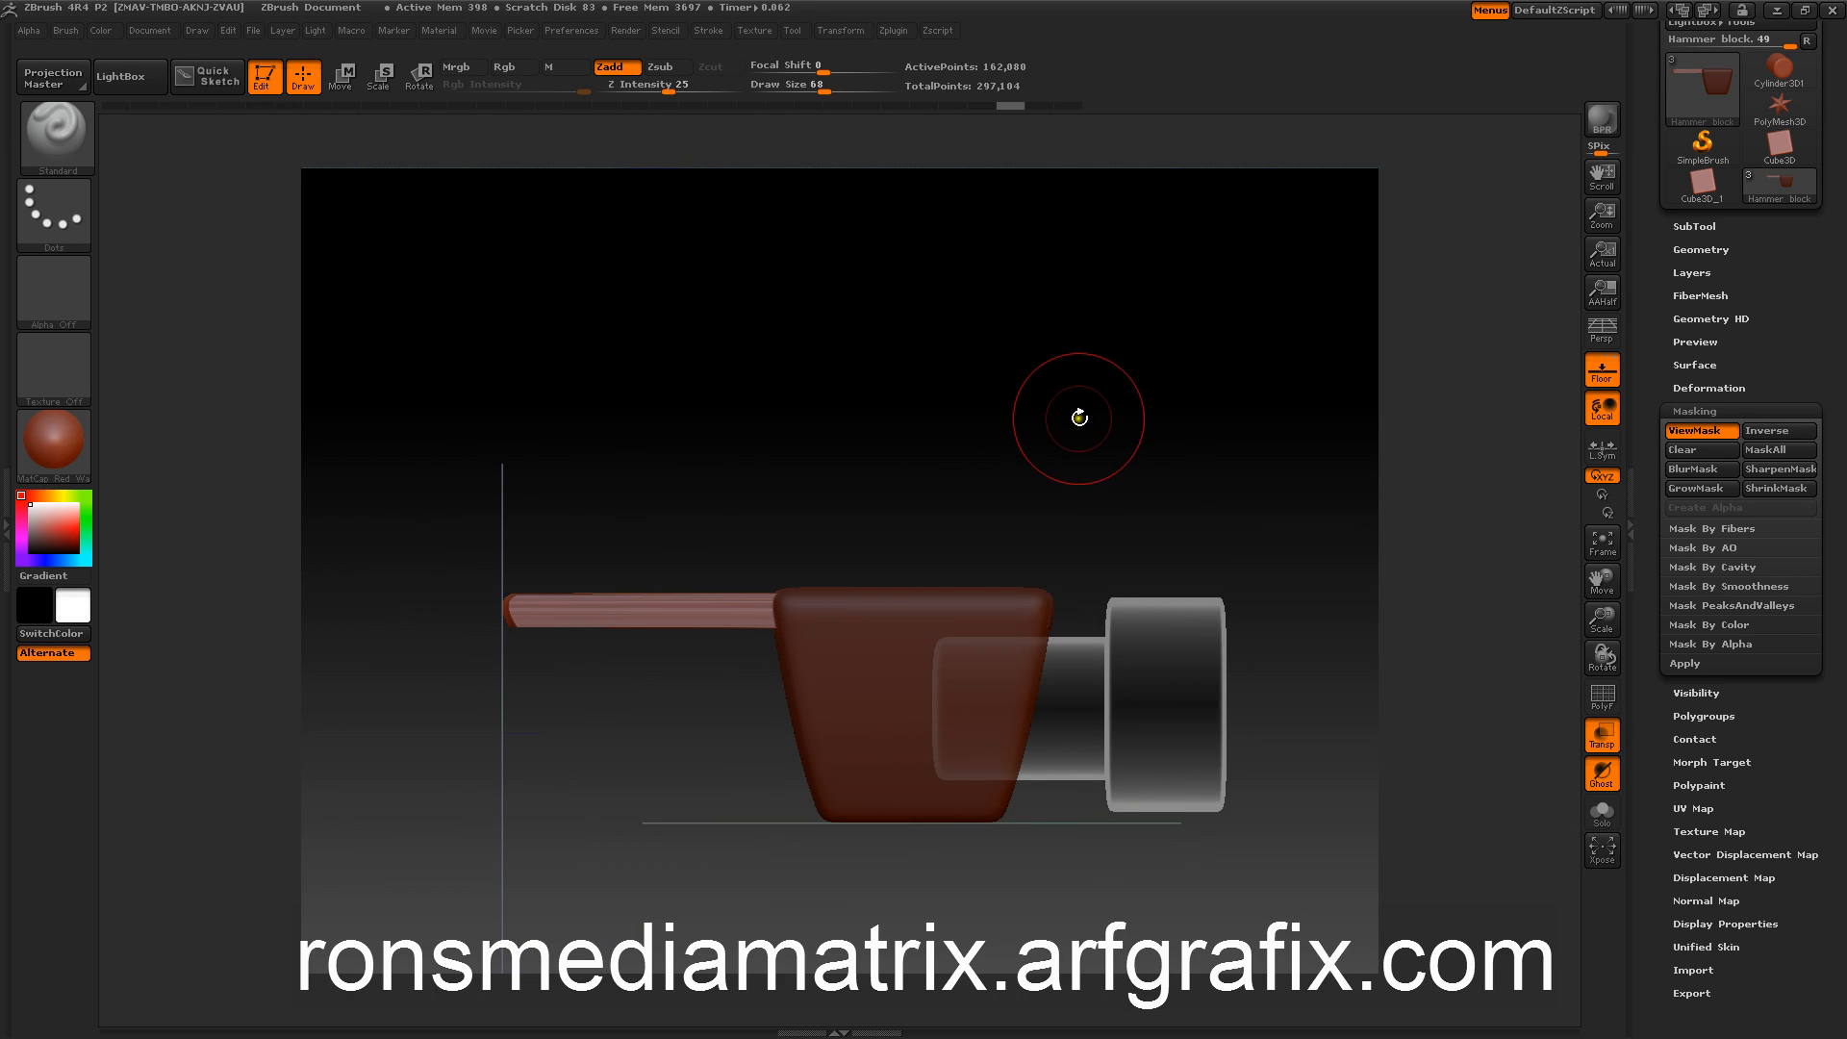
Step: Try a Gravity deformation of about -2 on the claw and undo it
mouse_move(984, 362)
mouse_down()
mouse_move(1006, 499)
mouse_move(997, 330)
mouse_up()
click(1681, 409)
click(1685, 387)
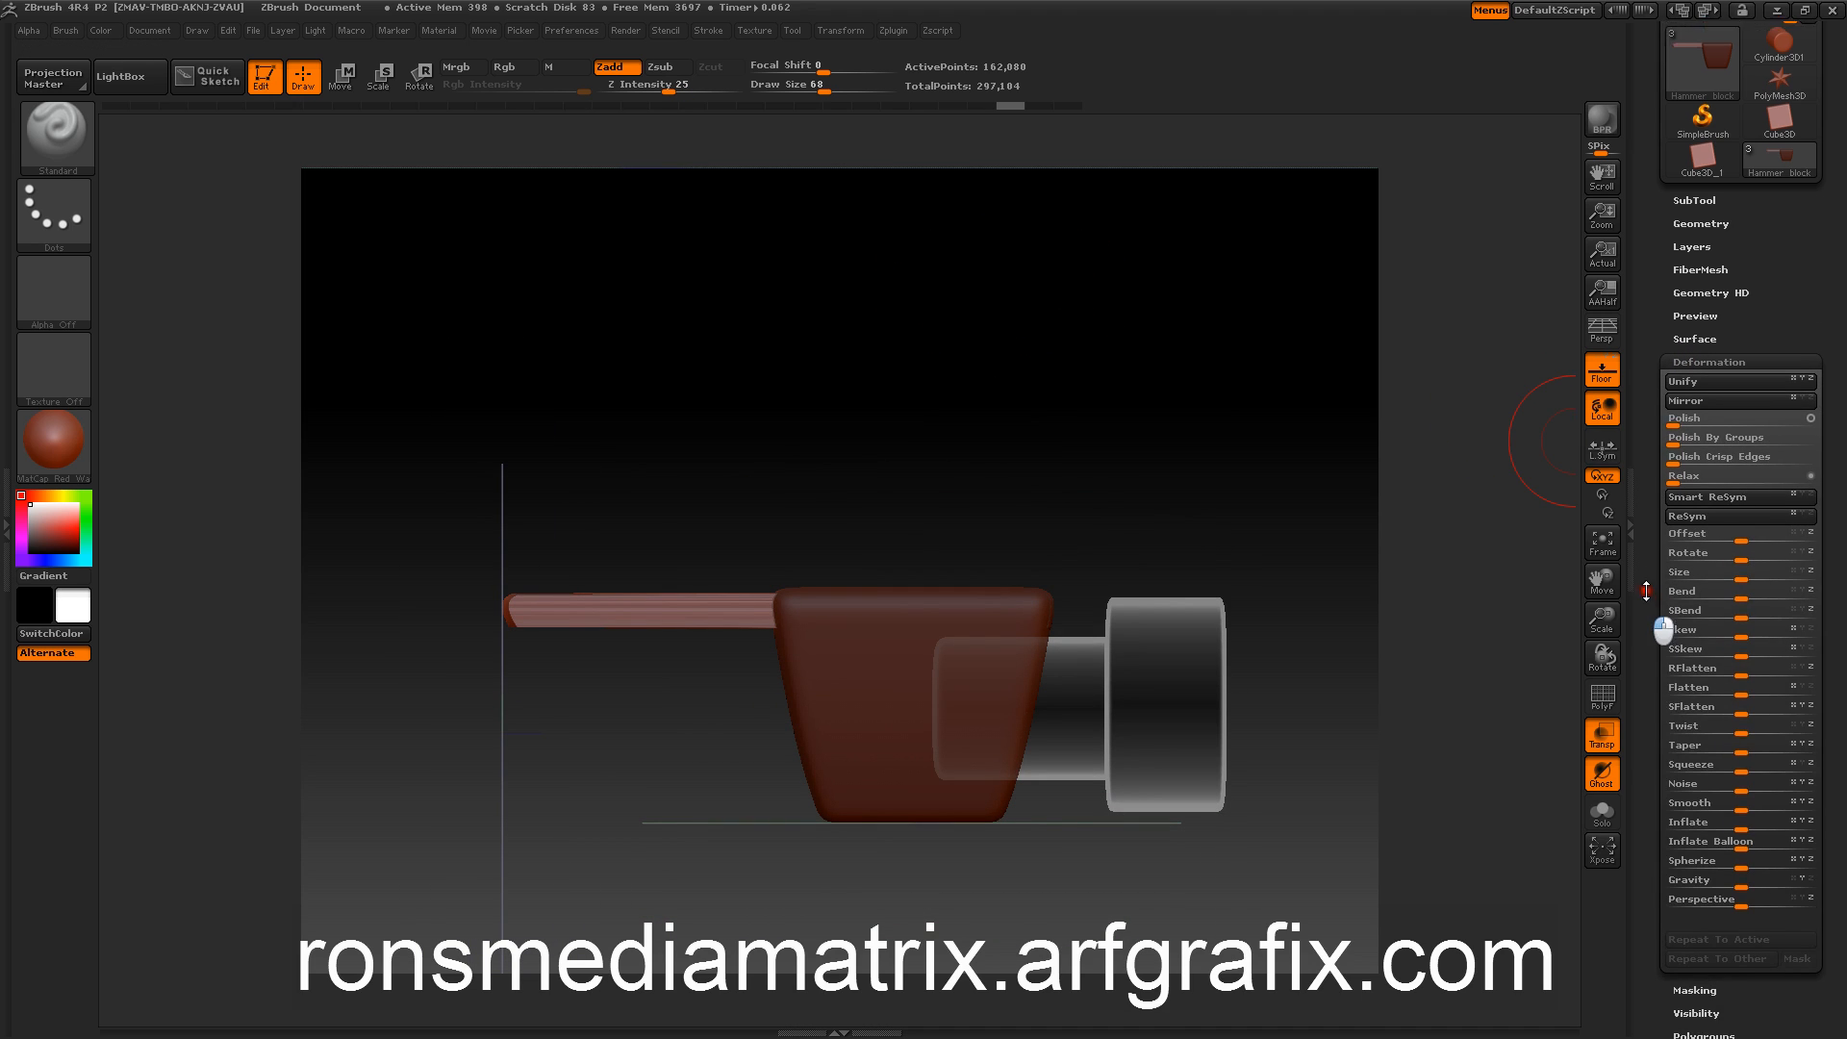
scroll(1662, 627, down, 5)
mouse_move(1745, 629)
mouse_down()
mouse_move(1762, 633)
mouse_move(1756, 612)
mouse_move(1729, 612)
mouse_up()
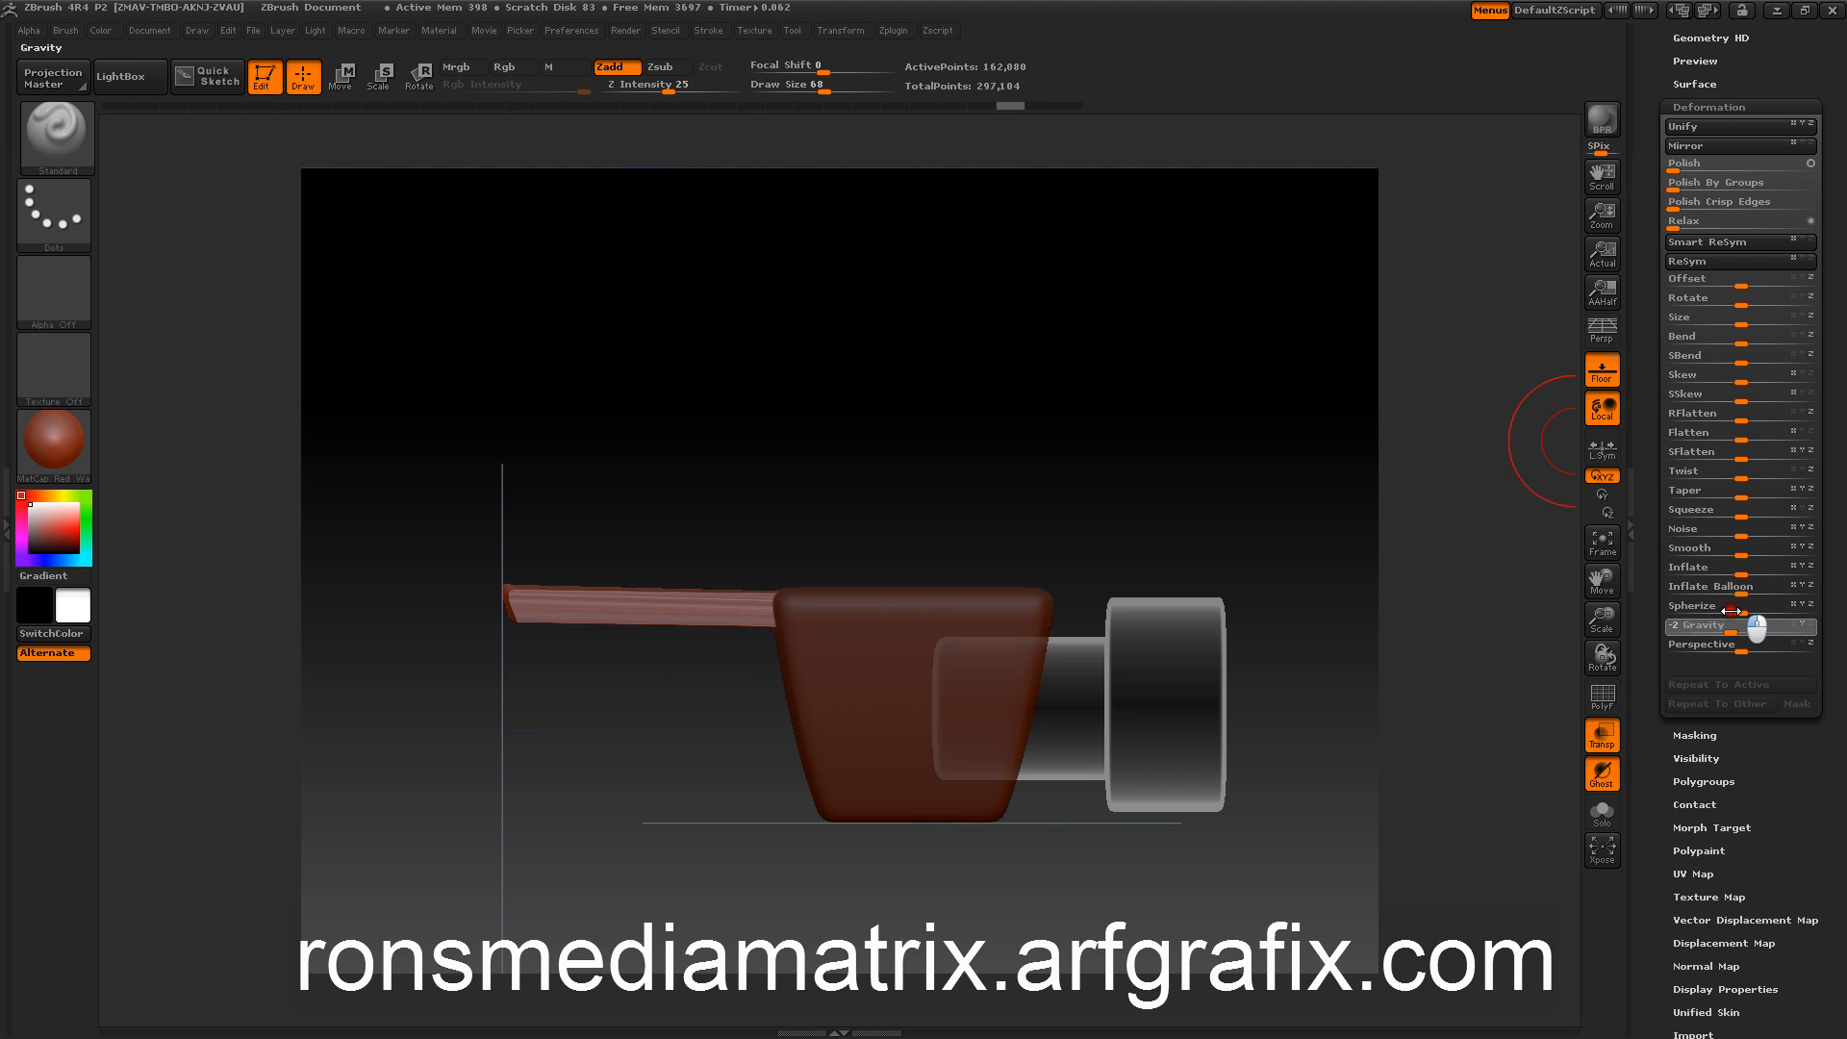
key(ctrl+z)
Step: Try masking the claw's base beside the block and bending the claw with the Gravity deformation
drag(703, 239, 688, 305)
key(ctrl)
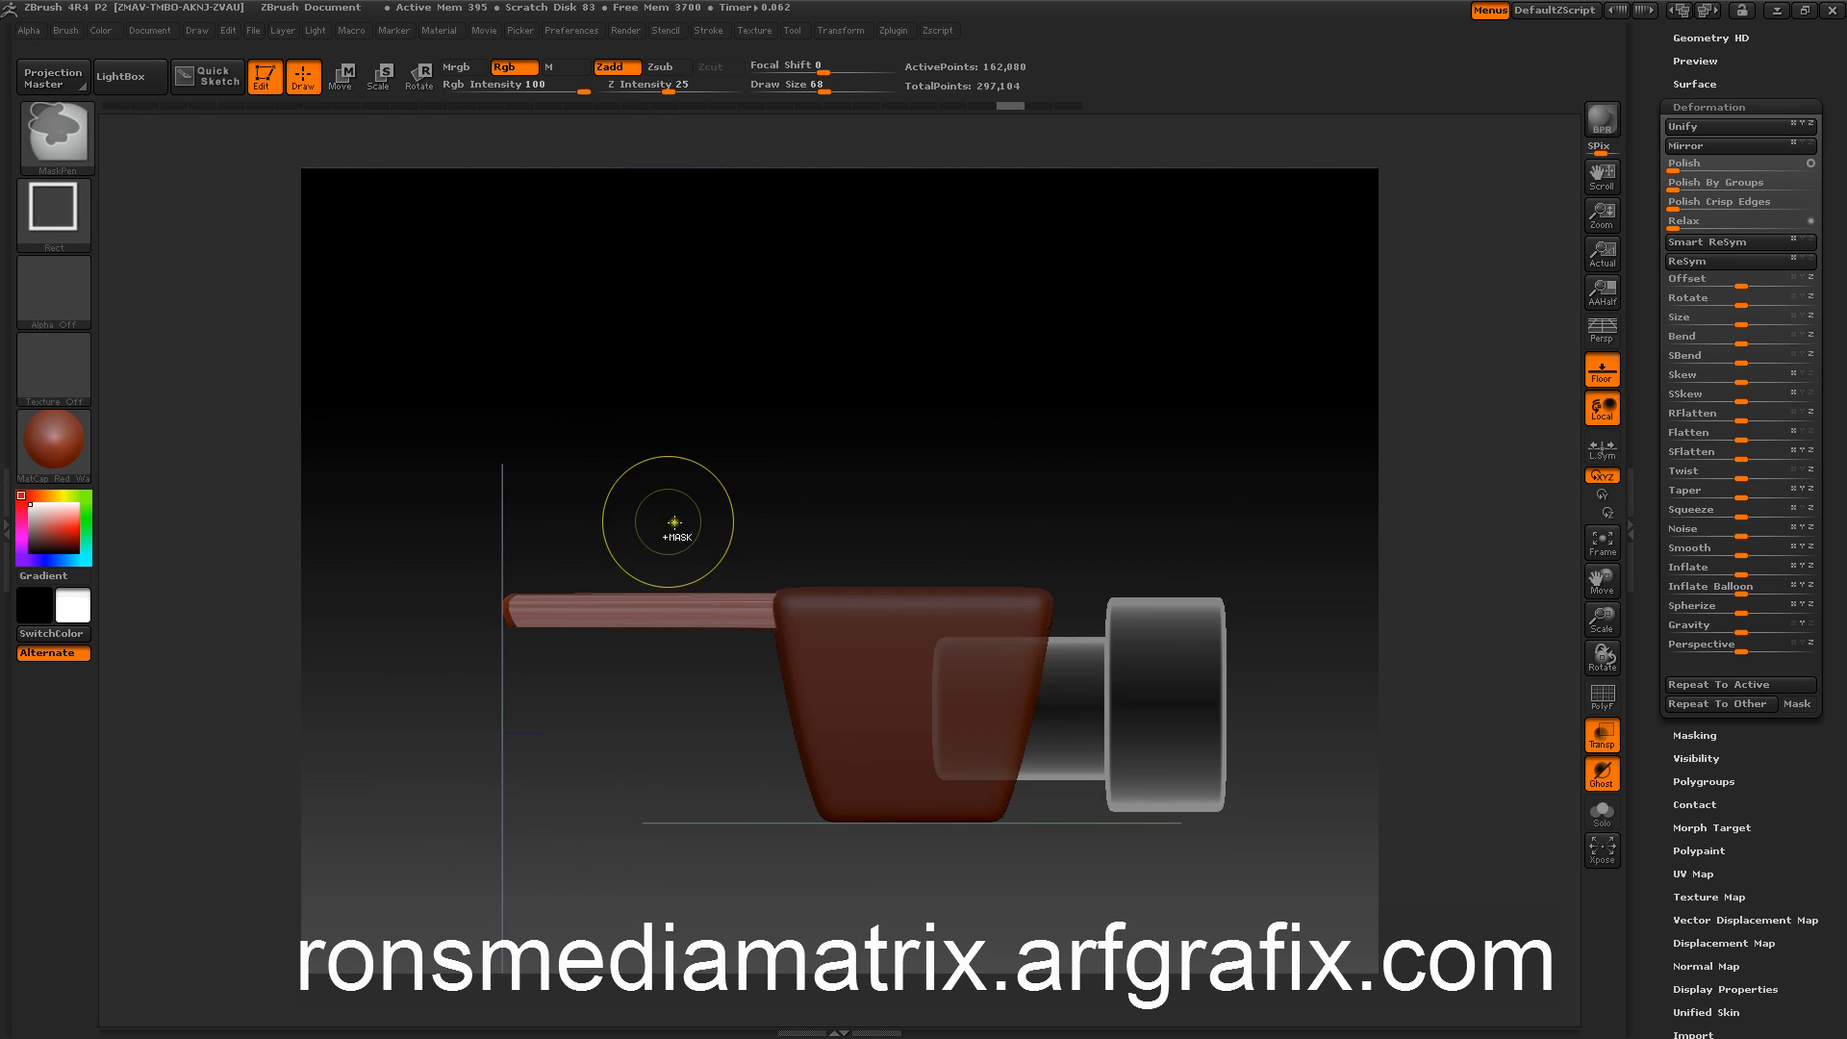
mouse_move(1074, 332)
mouse_down()
mouse_move(1121, 400)
mouse_move(1096, 363)
mouse_move(980, 381)
mouse_up()
key(ctrl)
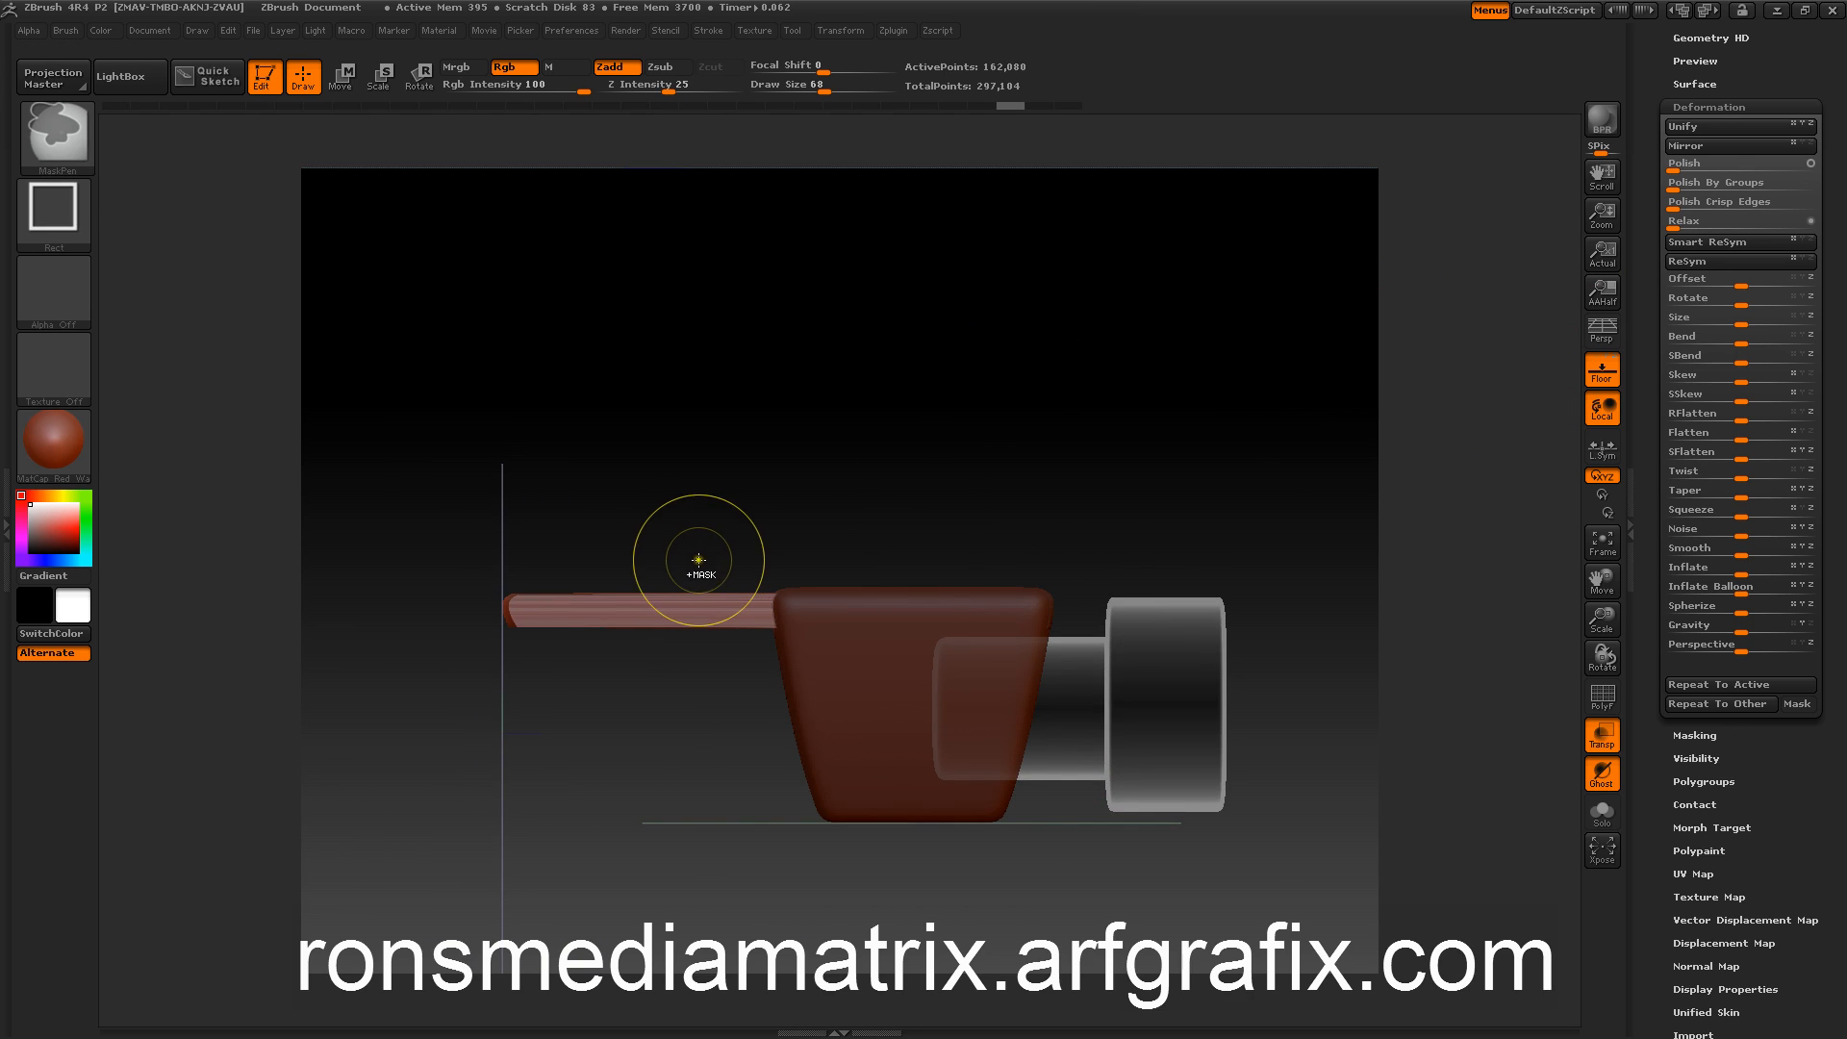
ctrl+drag(703, 560, 819, 642)
mouse_move(748, 423)
mouse_down()
mouse_move(762, 546)
mouse_move(760, 473)
mouse_up()
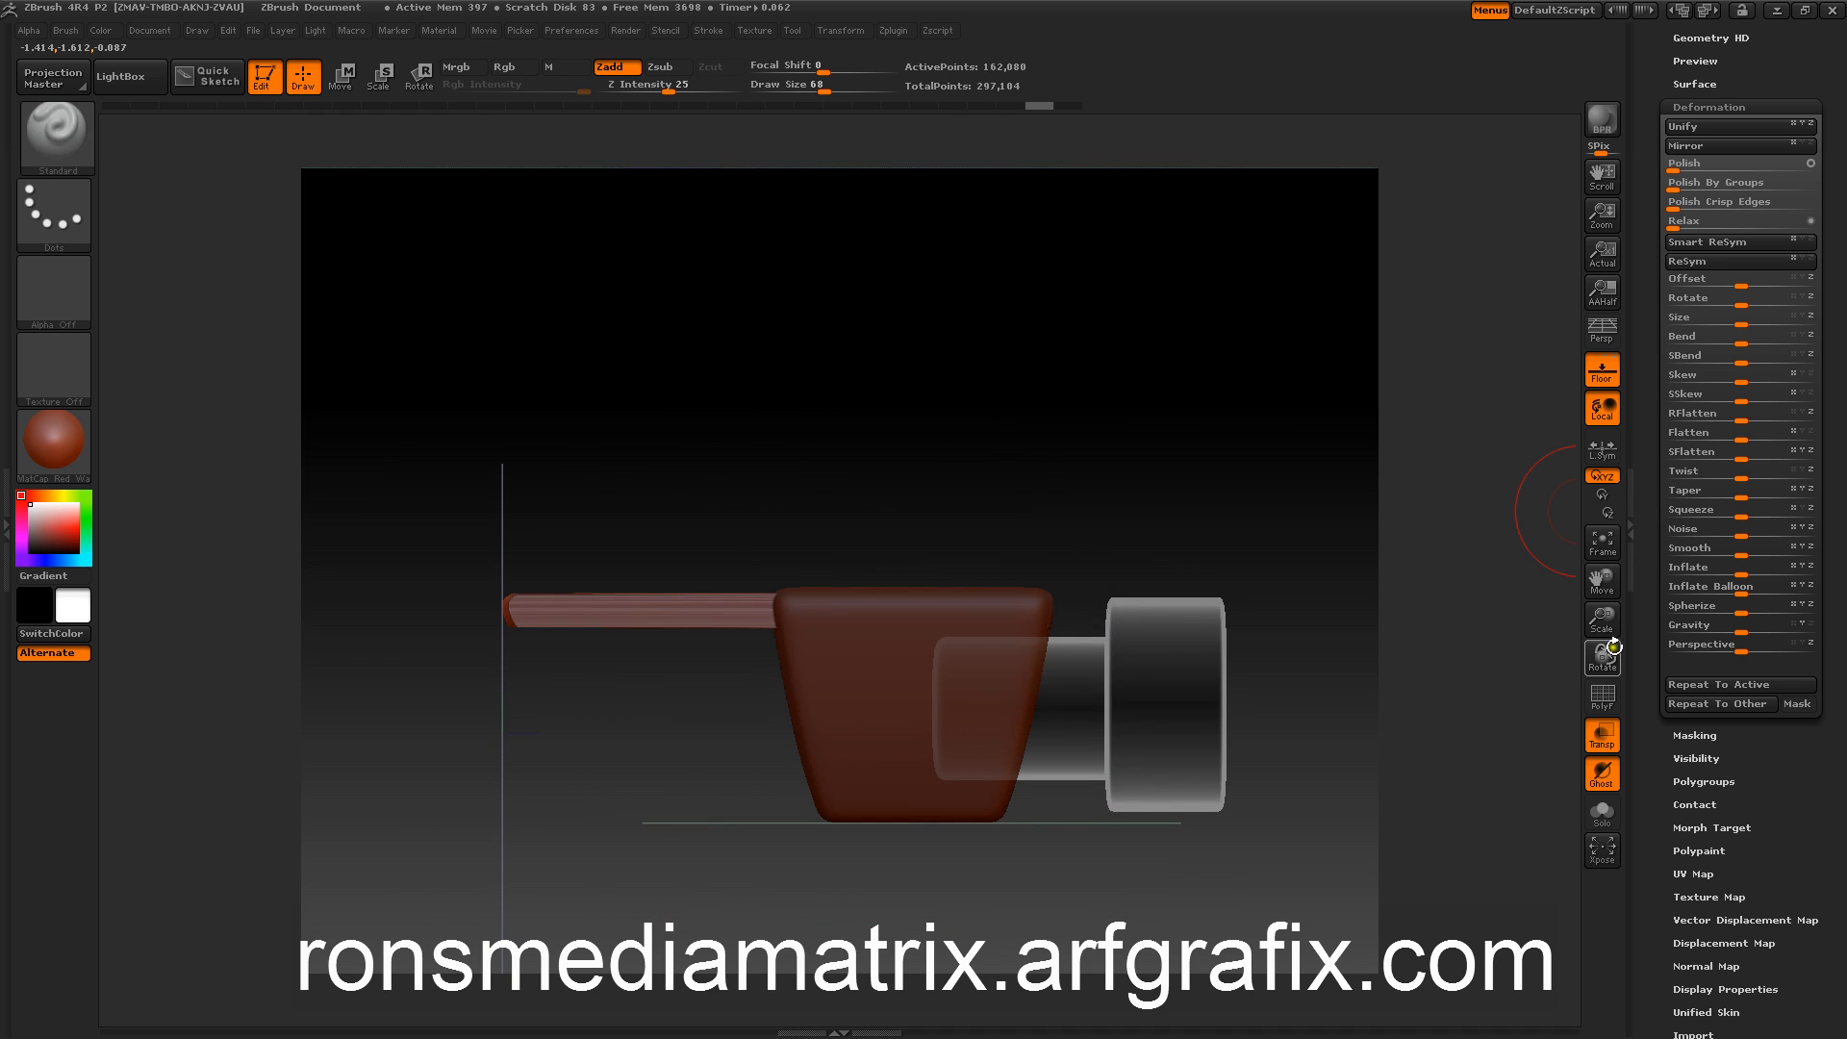
drag(1709, 625, 1763, 609)
key(ctrl+z)
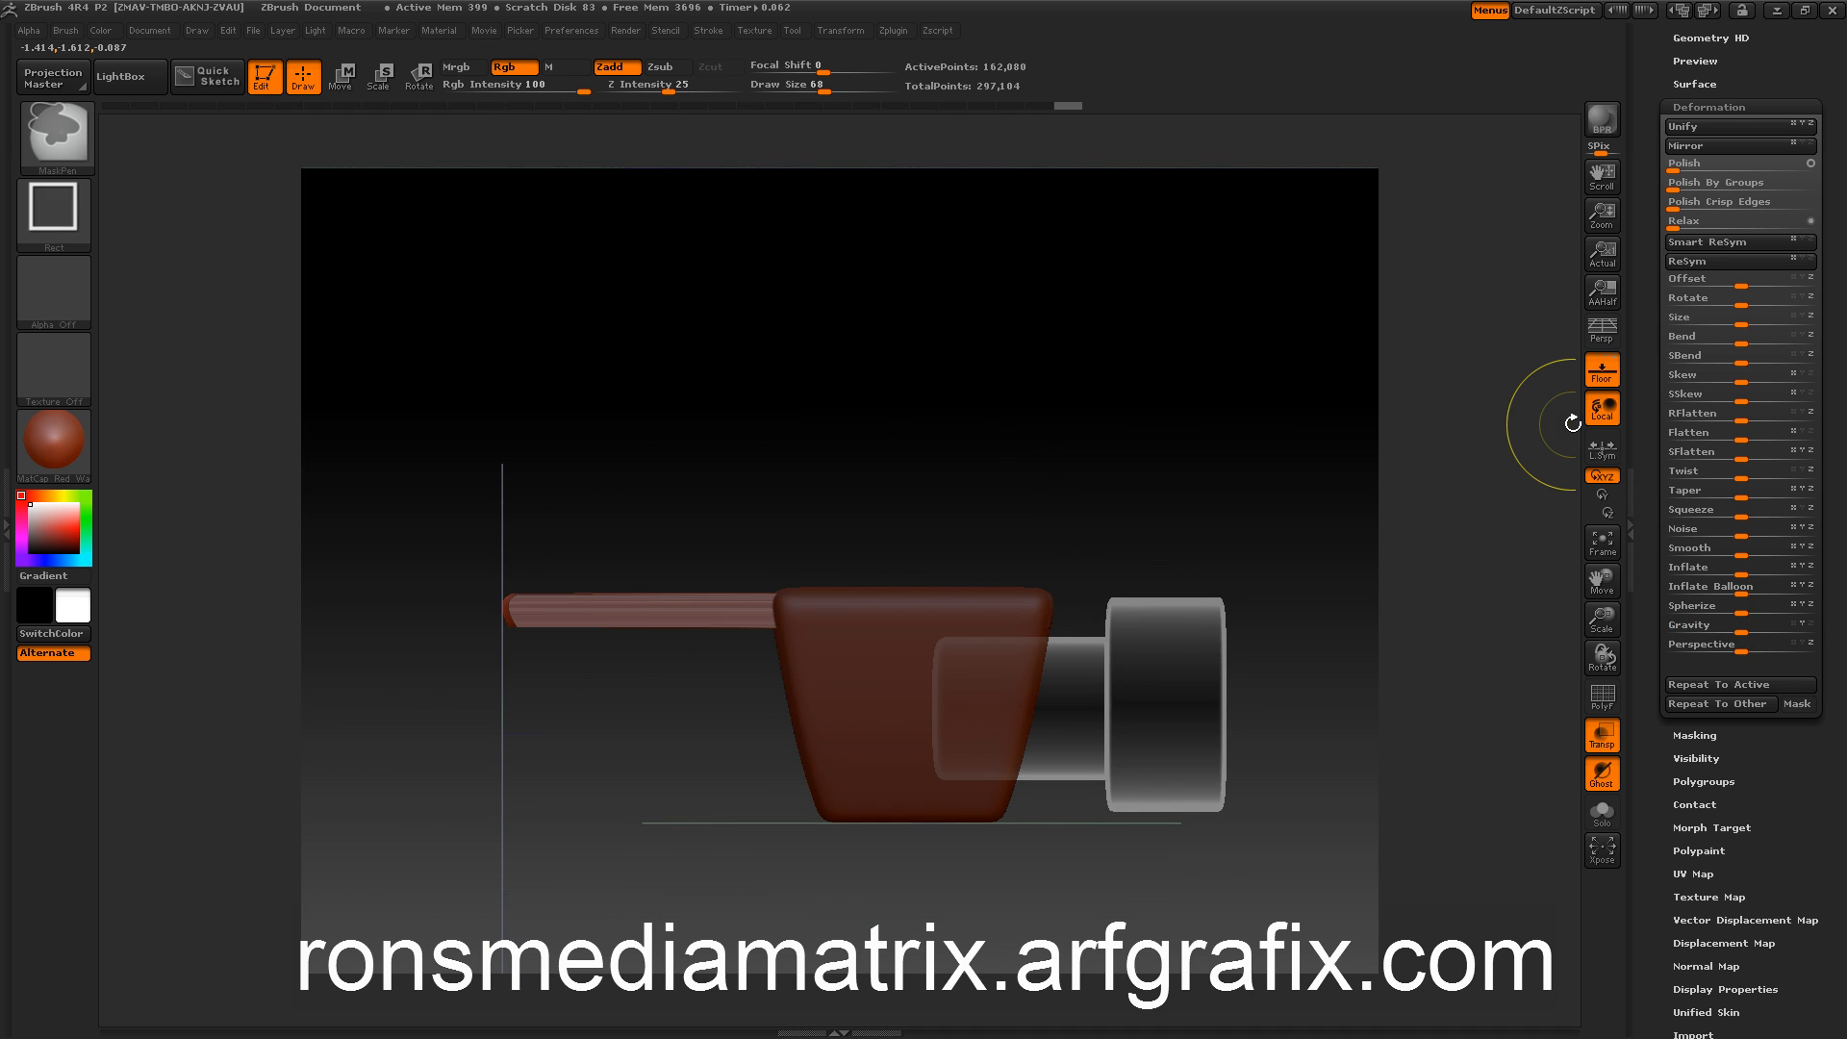
Step: Blur the mask edge where the claw meets the block
drag(643, 335, 658, 383)
drag(1658, 531, 1647, 654)
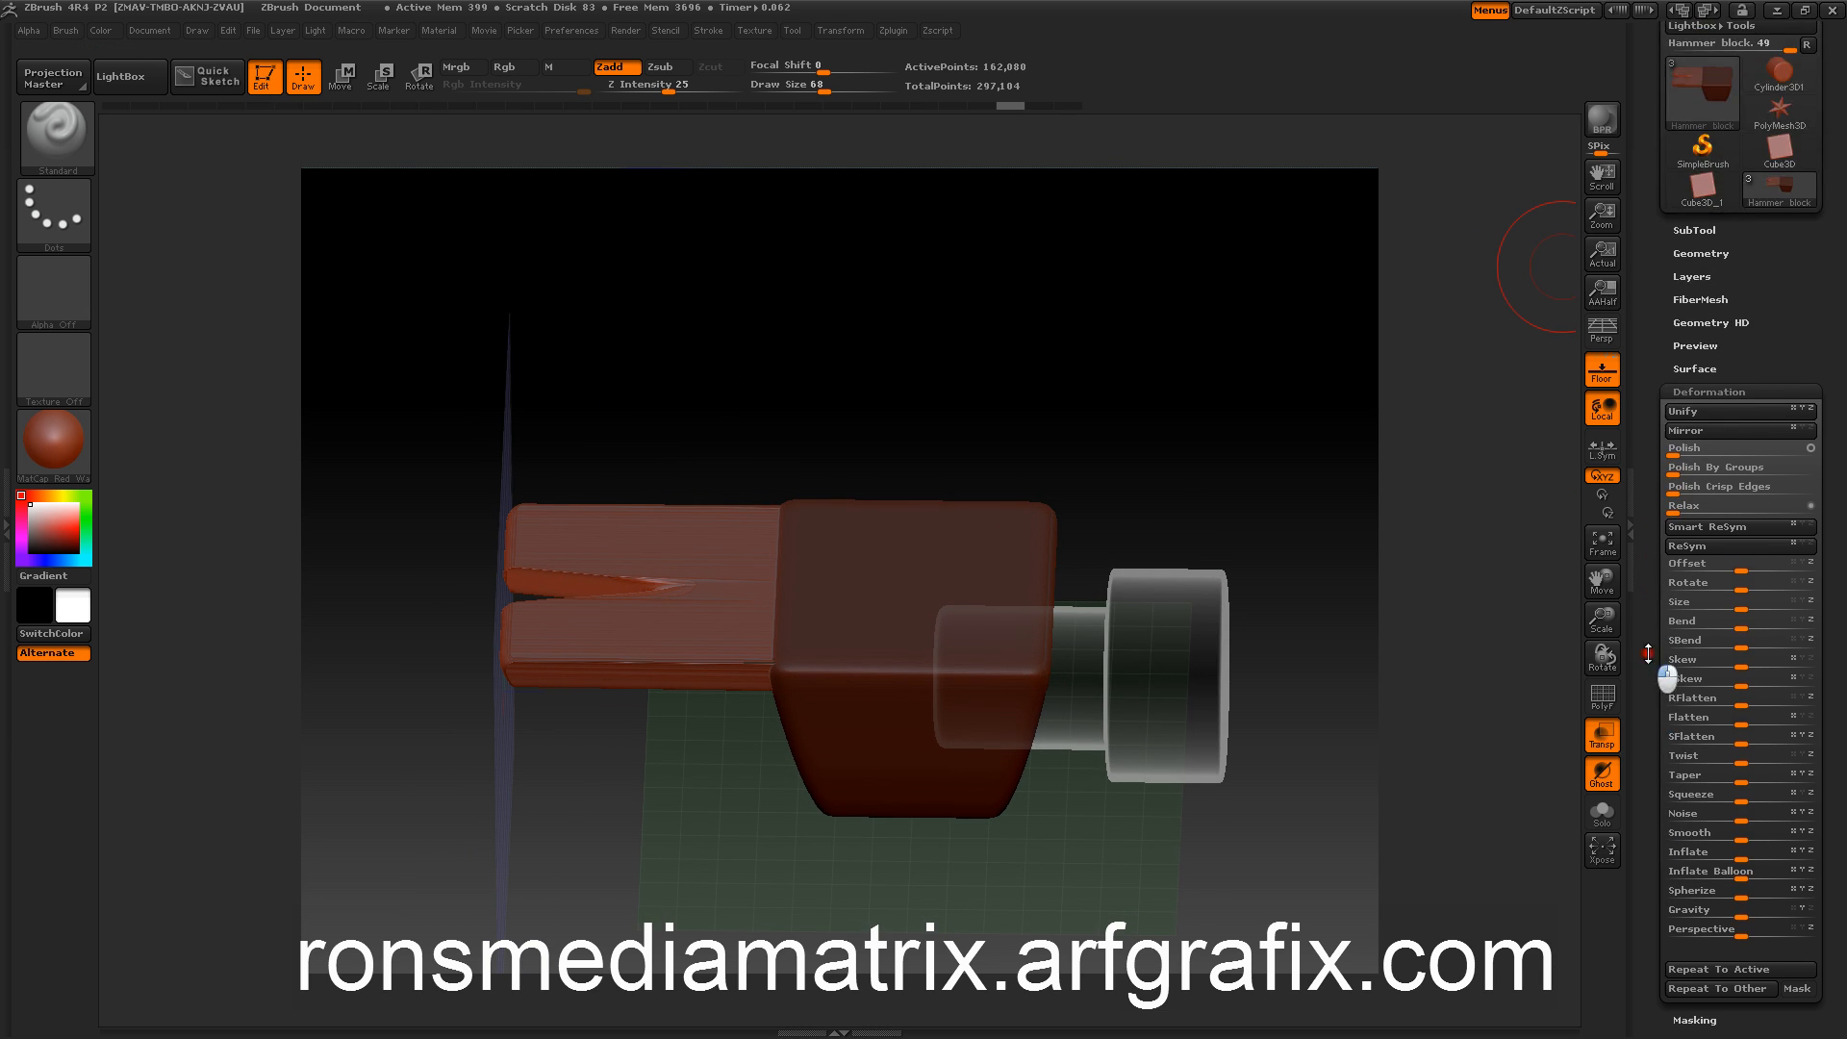
click(1679, 391)
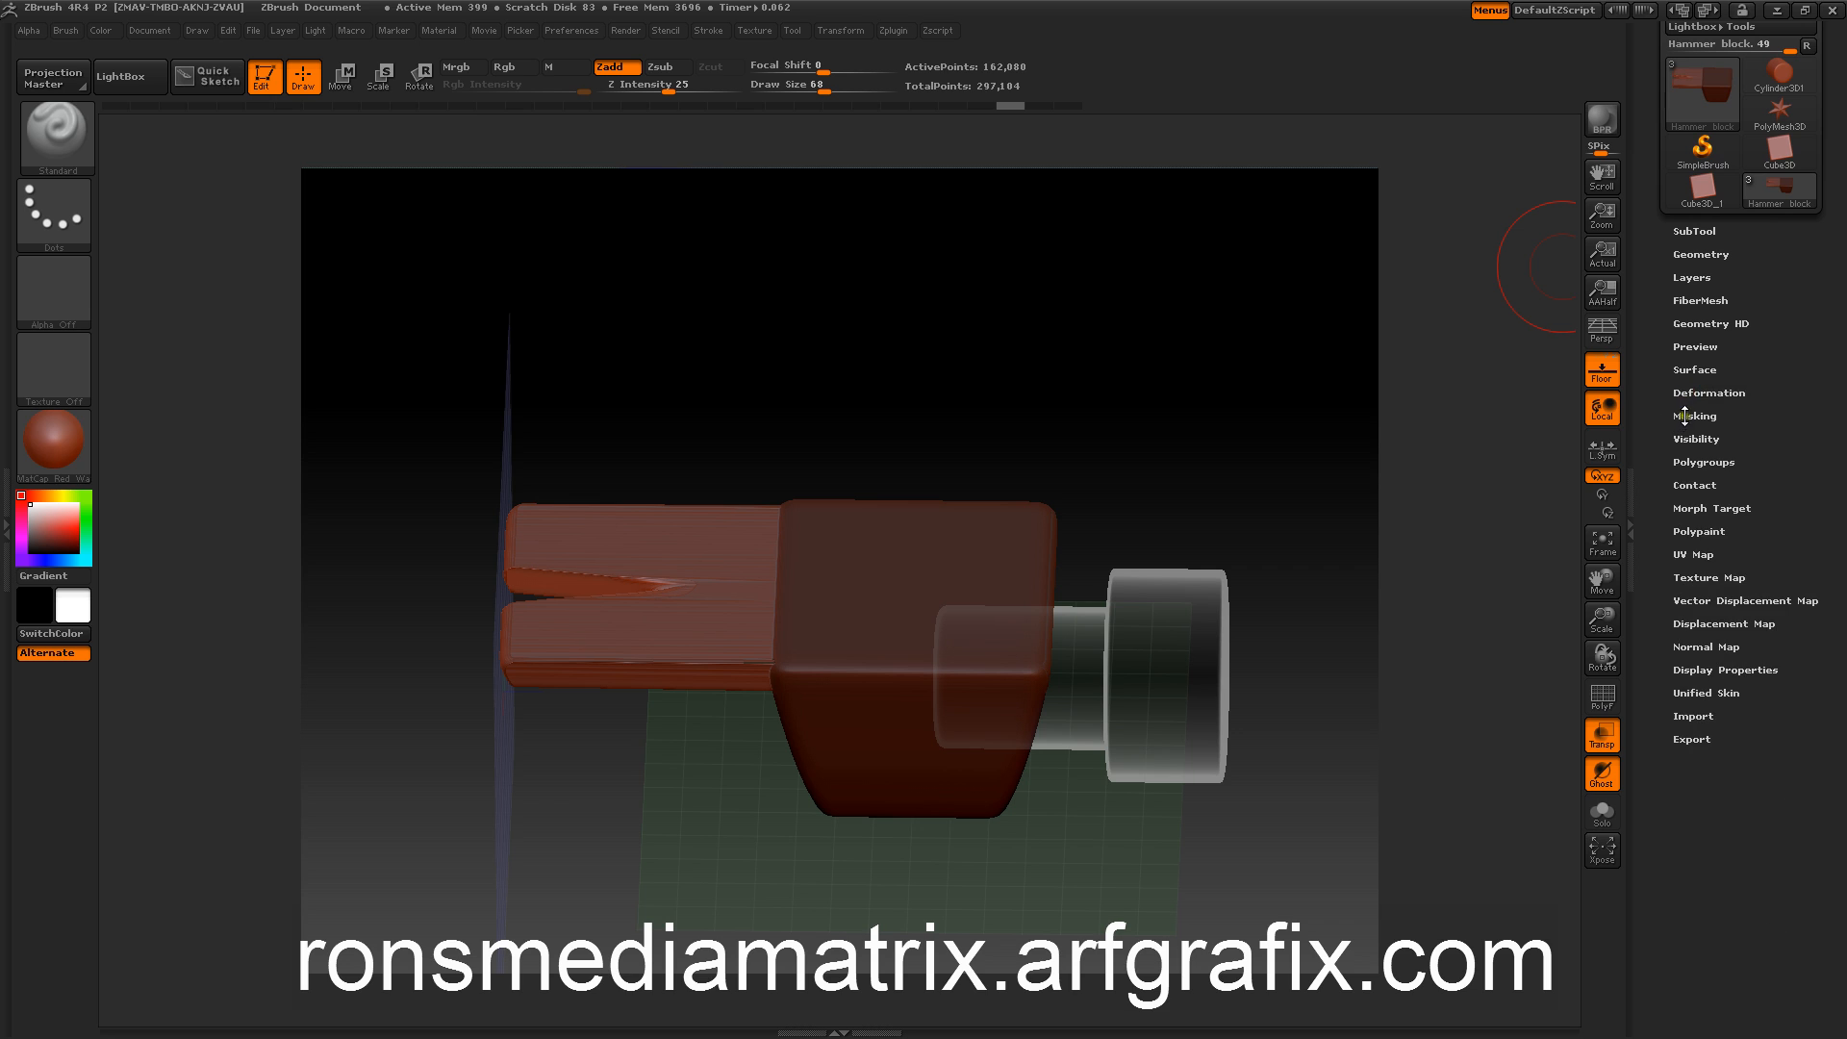
click(1684, 416)
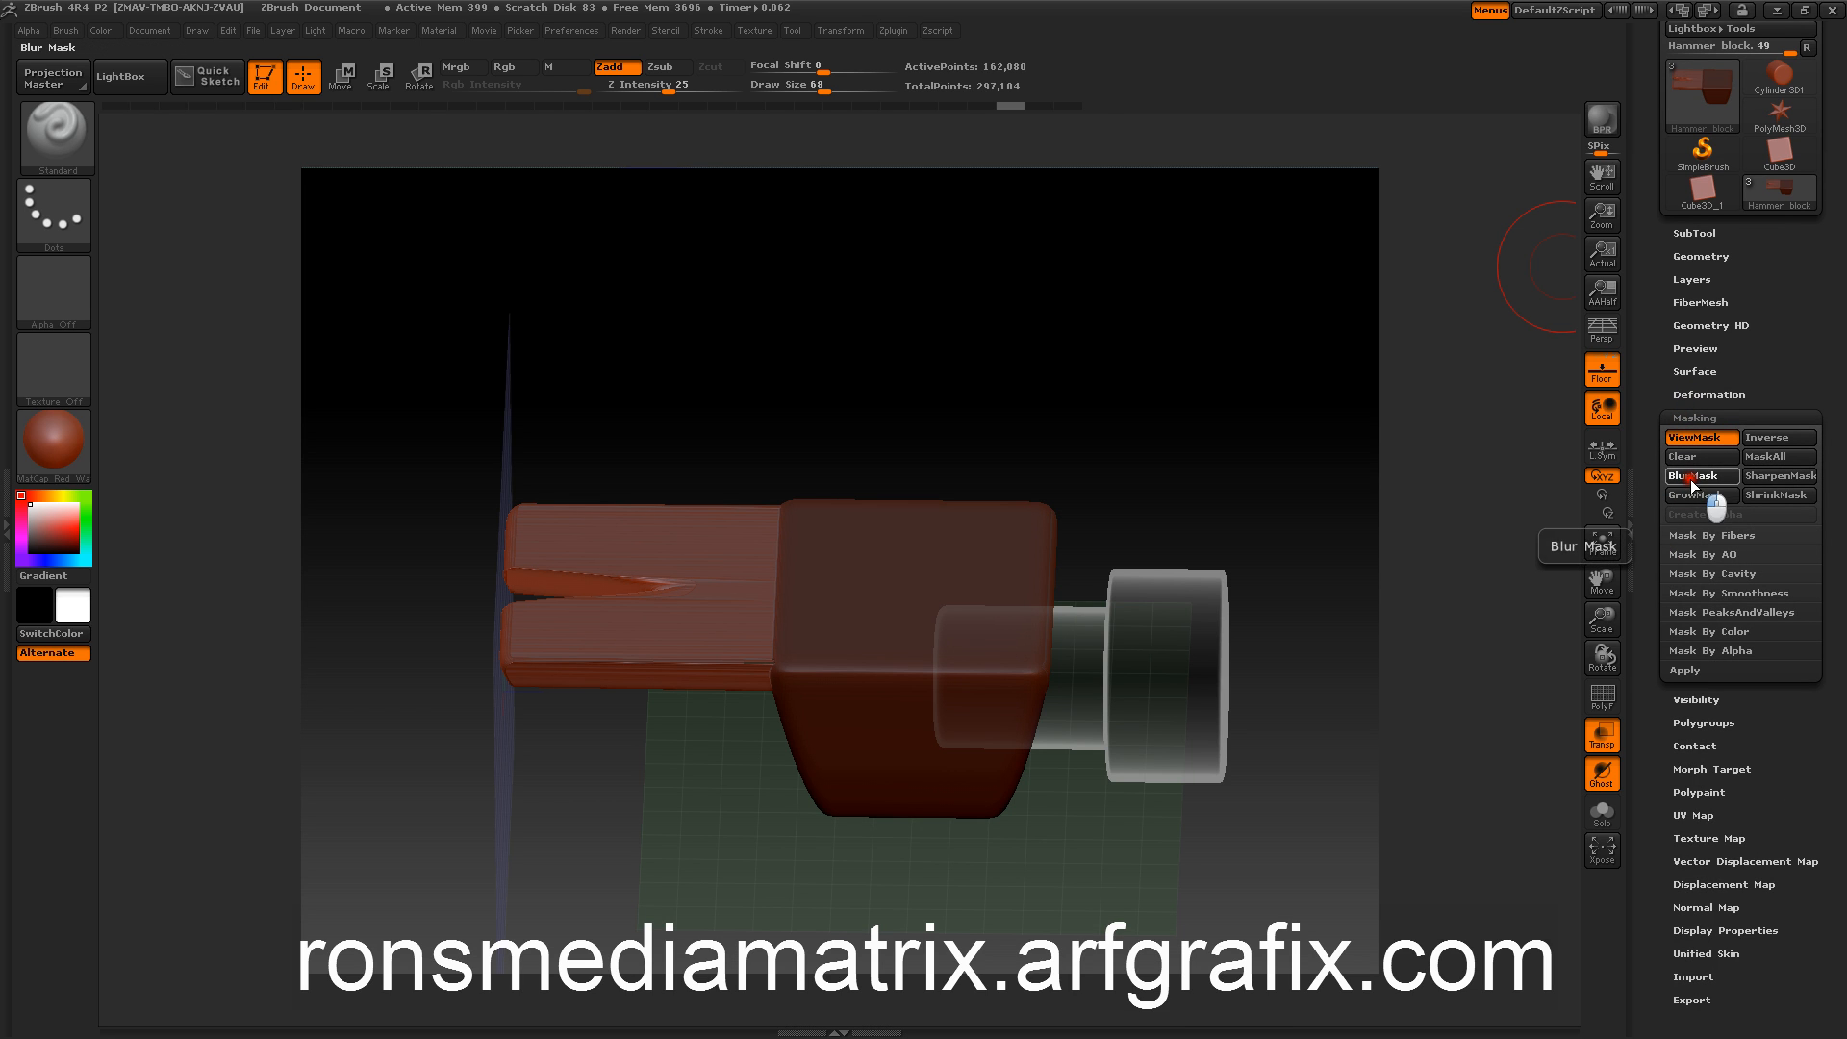
shift+drag(1319, 364, 959, 238)
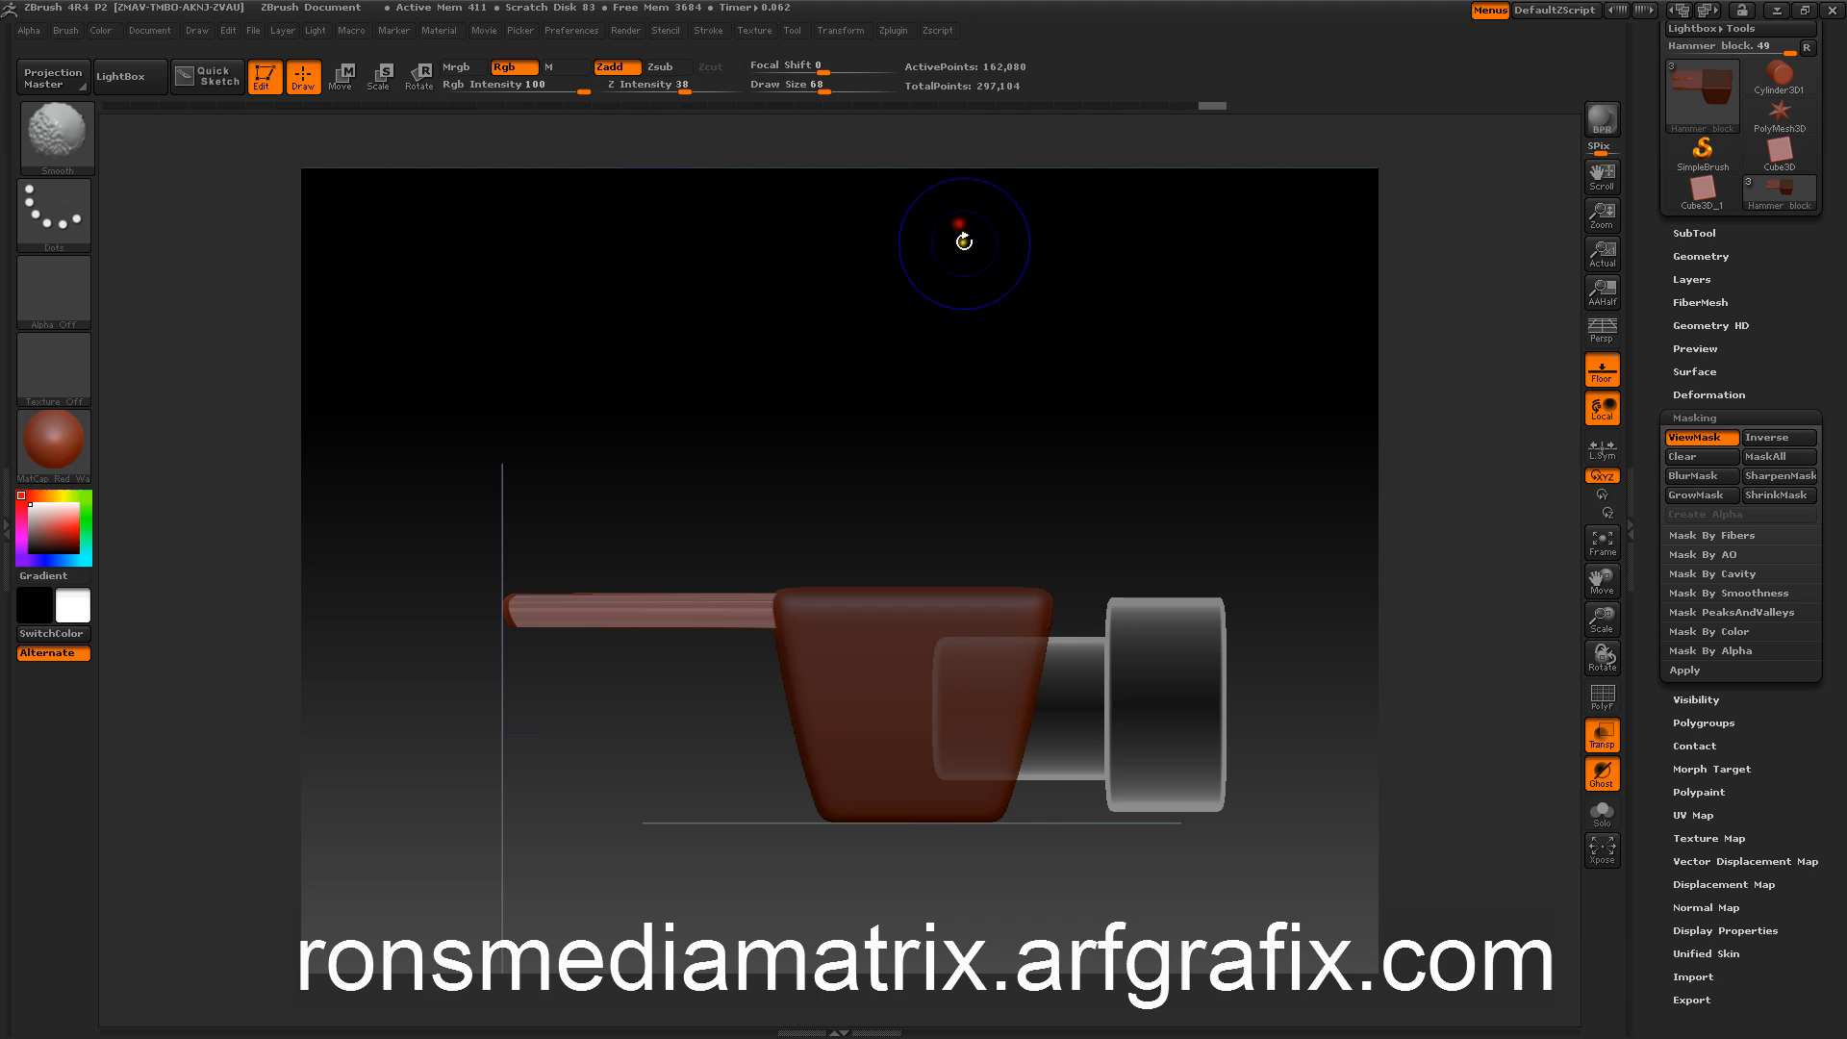
Step: Bend the claw with the Gravity deformation in side view
click(1678, 395)
drag(1732, 908, 1776, 906)
mouse_move(991, 322)
mouse_down()
mouse_move(927, 309)
mouse_move(1006, 330)
mouse_move(902, 280)
mouse_up()
Step: Undo the claw edits back to the plain block without the extruded claw
key(ctrl+z)
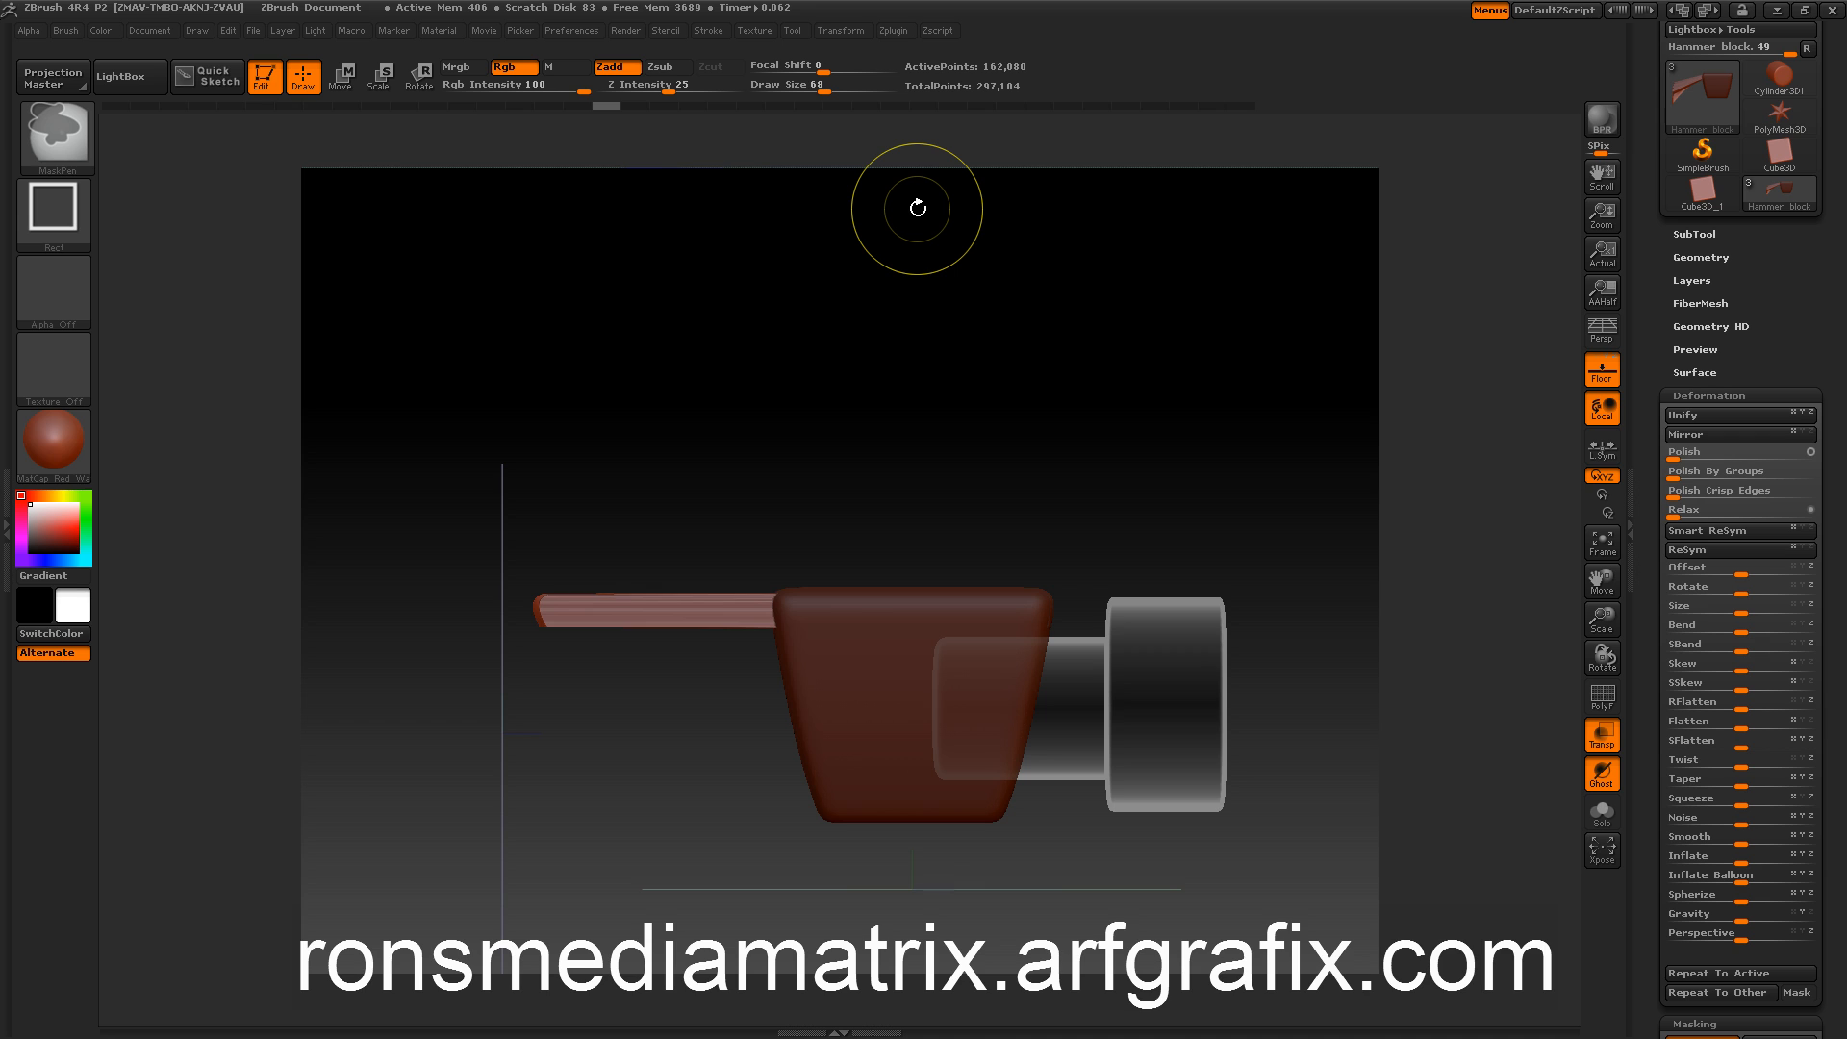
key(ctrl+z)
drag(862, 354, 915, 411)
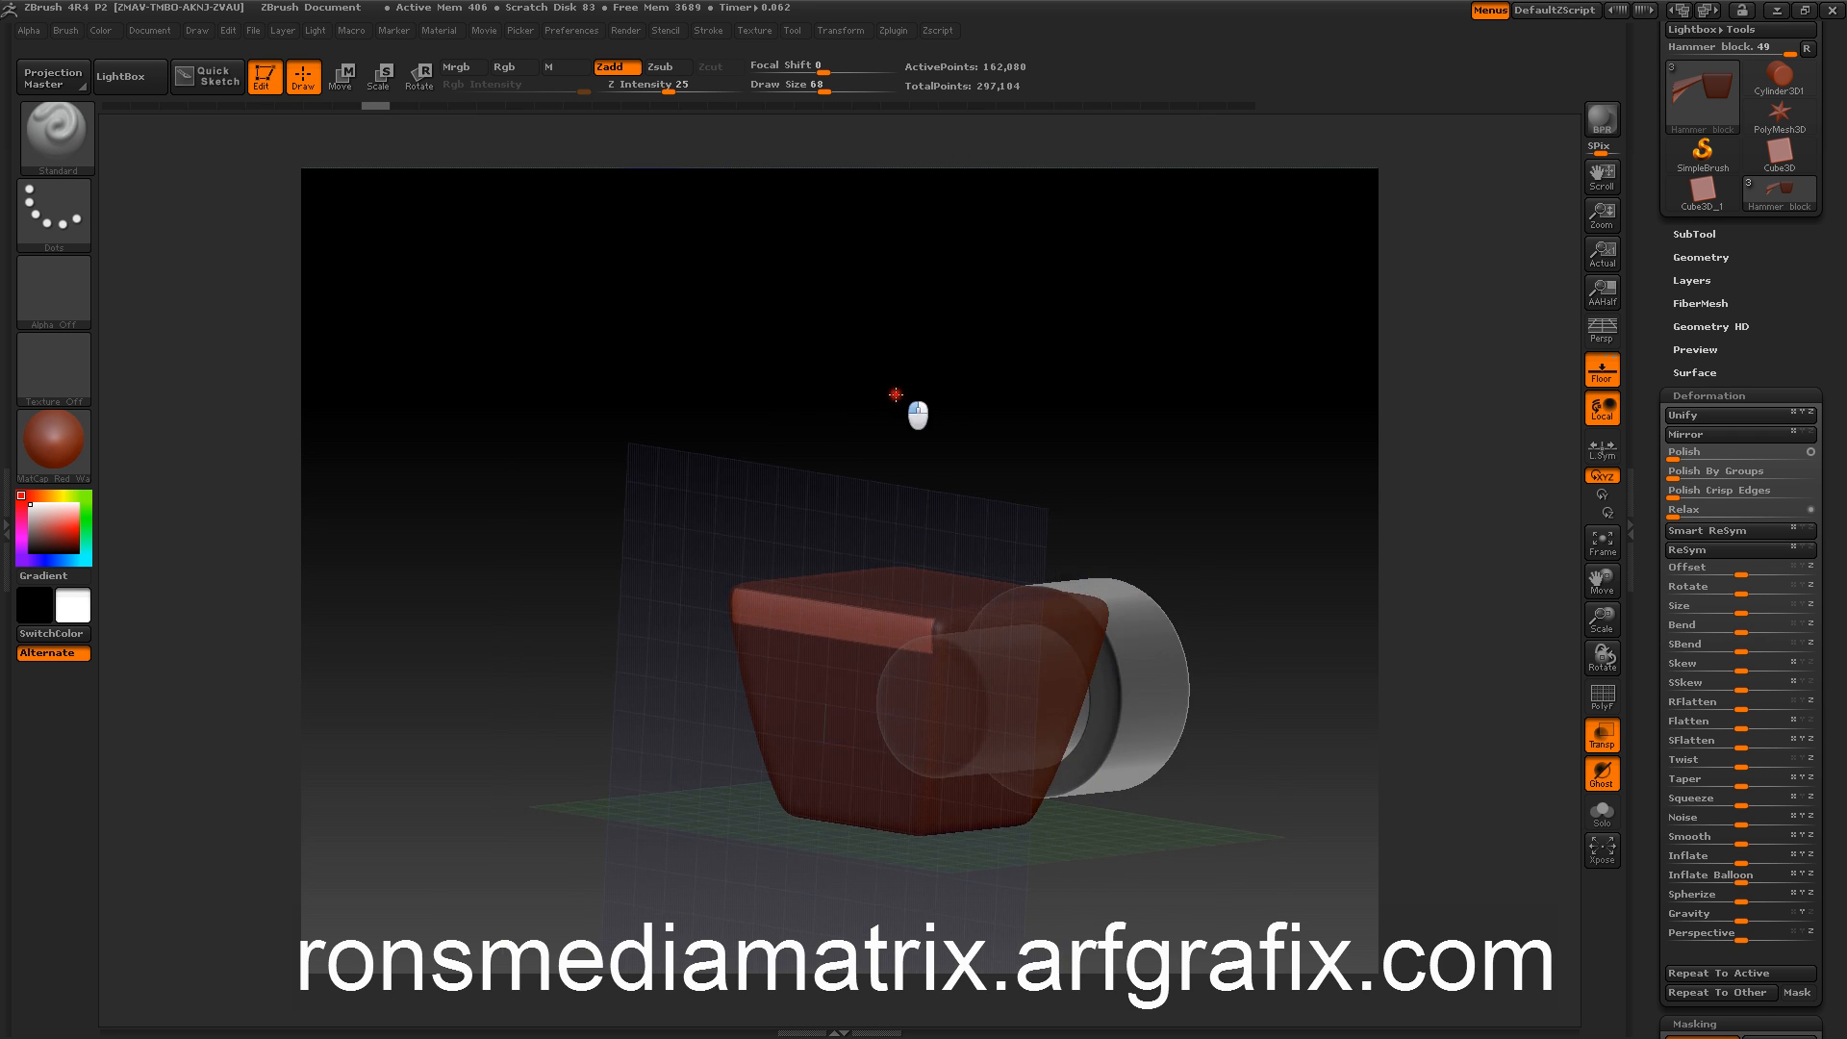
Step: Blur the block's mask and pull its unmasked end face outward with the Offset deformation to form a tapered claw
click(1681, 394)
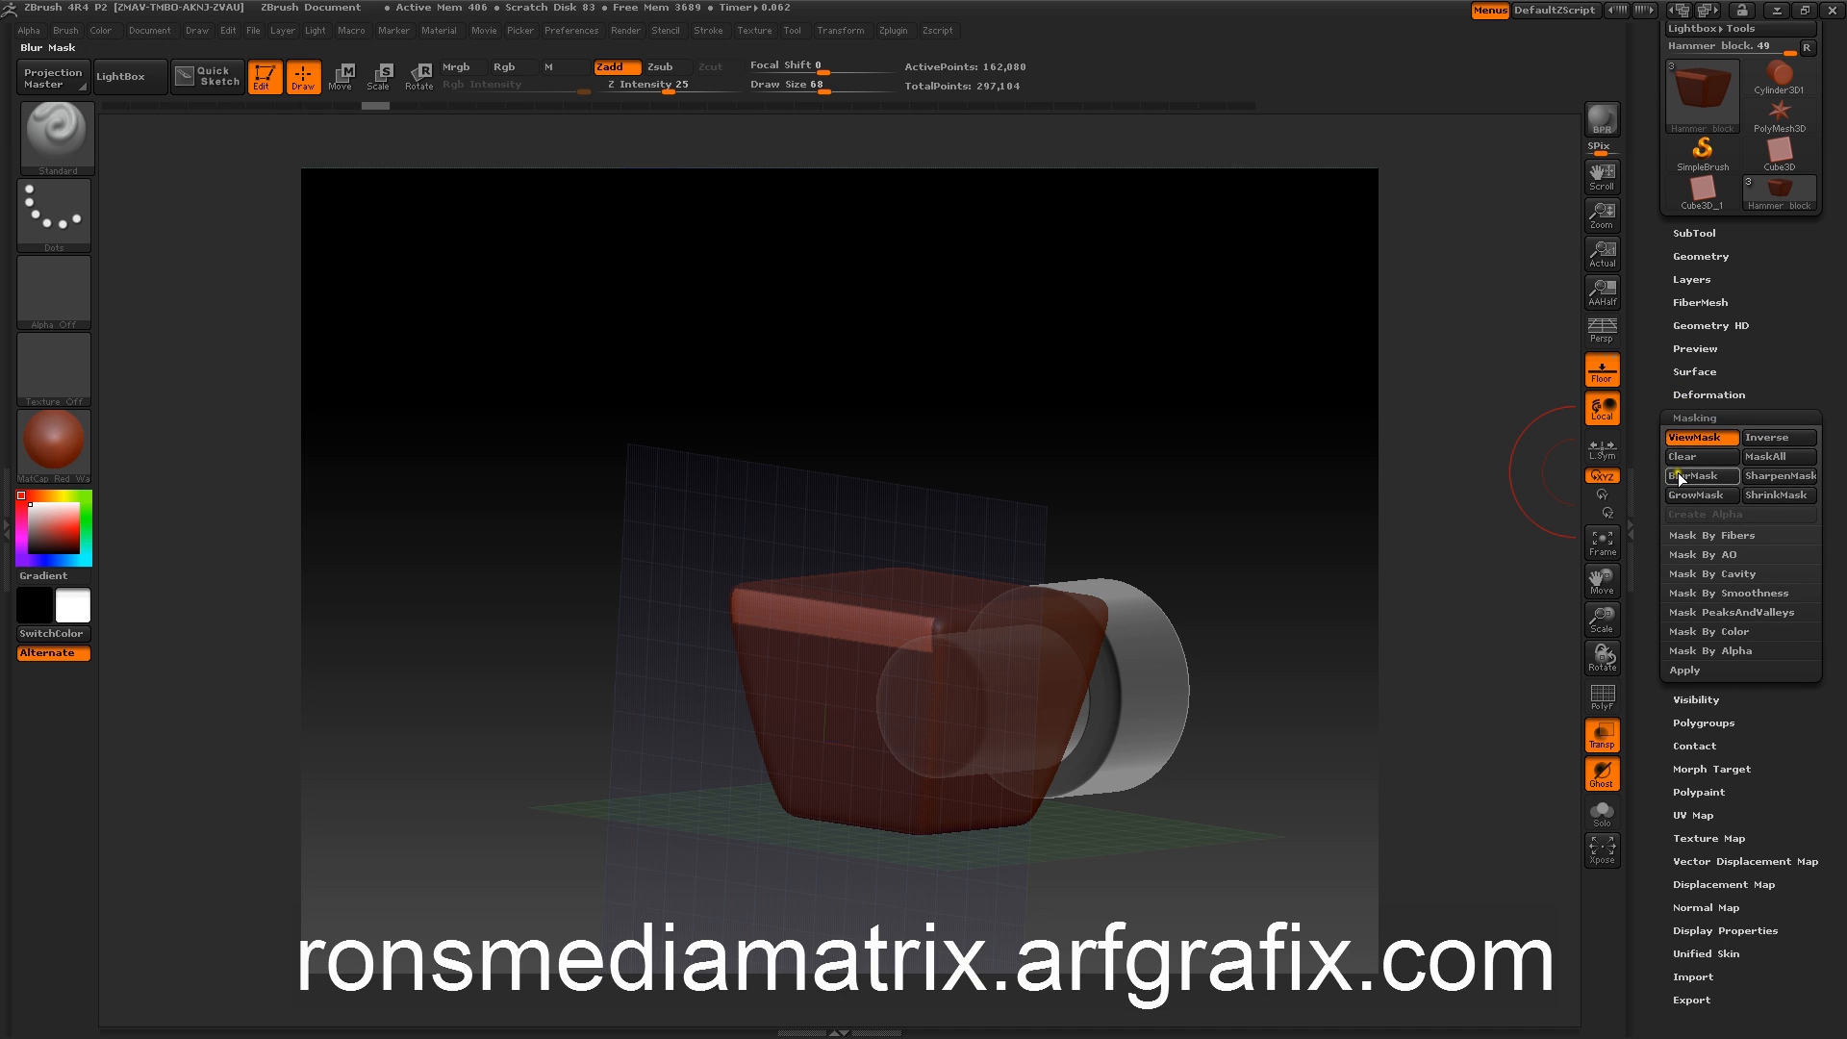
shift+drag(1005, 329, 996, 312)
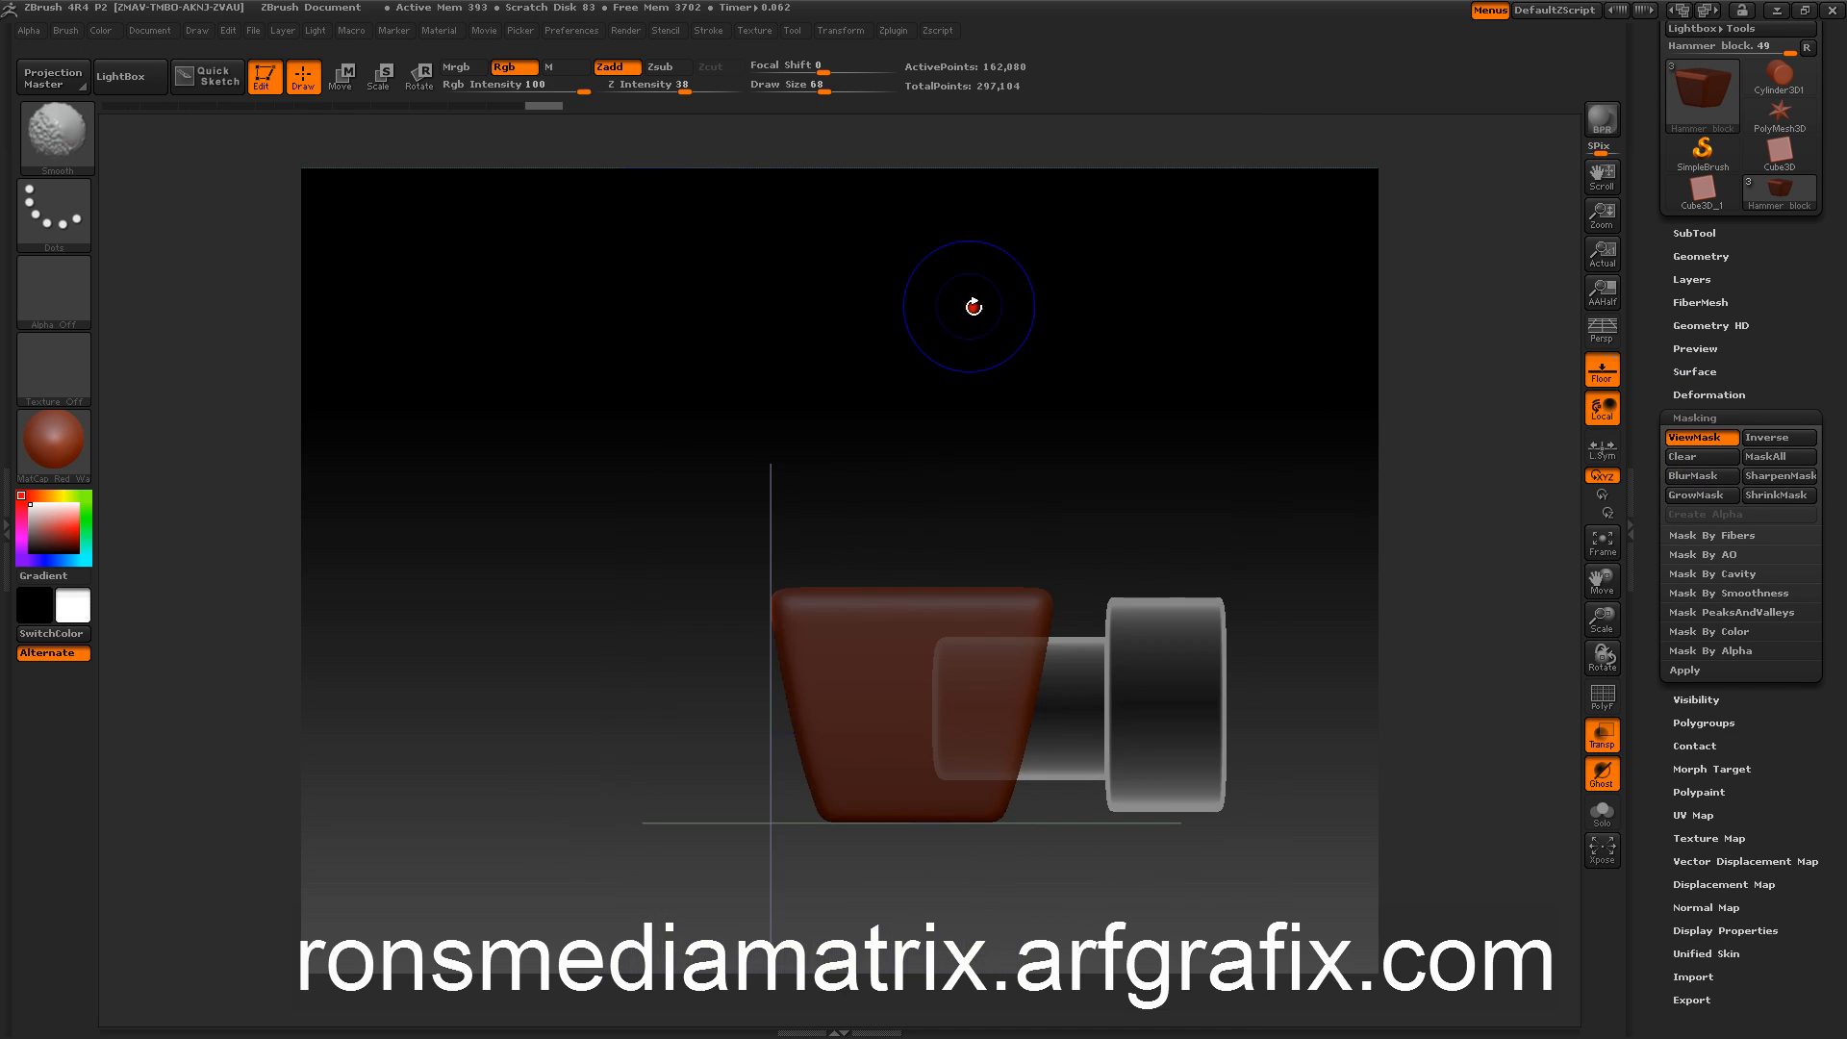
click(1673, 393)
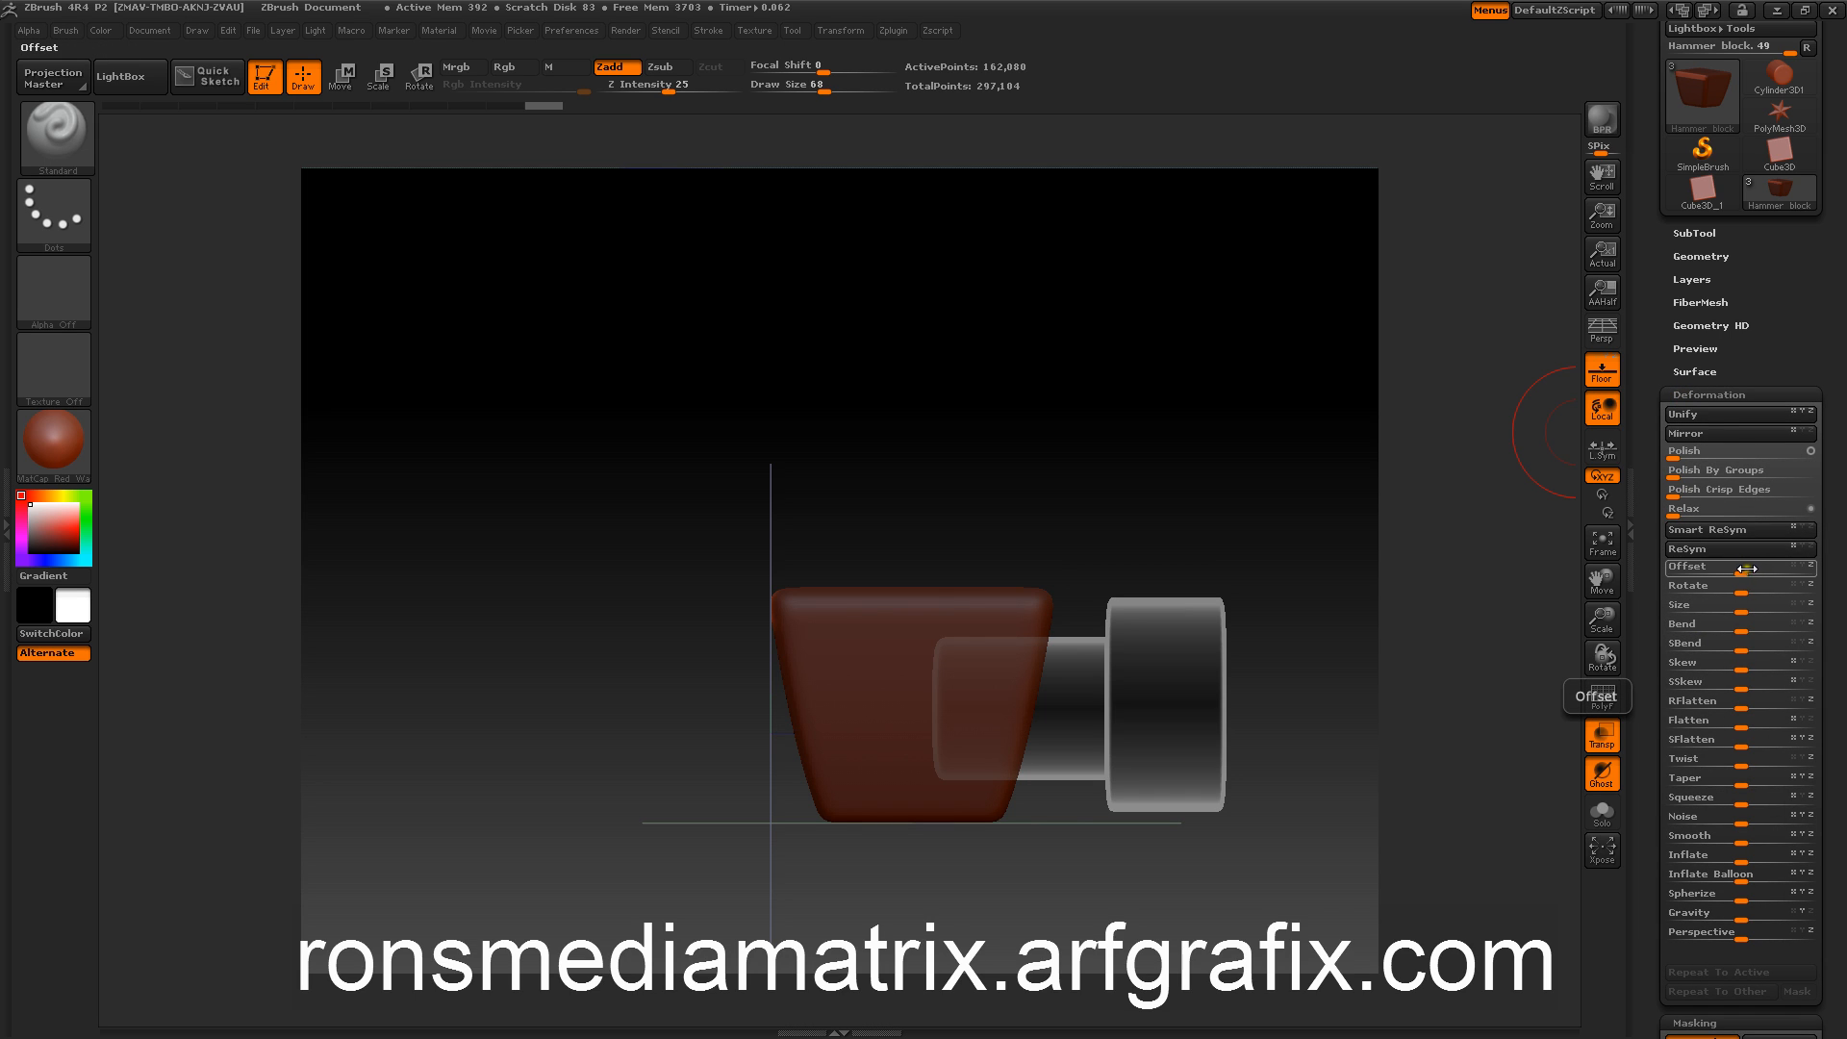
mouse_move(1745, 568)
mouse_down()
mouse_move(1804, 572)
mouse_move(1767, 571)
mouse_up()
Step: Cut a narrow V-shaped notch into the middle of the claw's end with ClipCurve in top view
drag(940, 252, 930, 417)
drag(731, 351, 933, 355)
drag(1269, 401, 1047, 519)
drag(744, 475, 1201, 395)
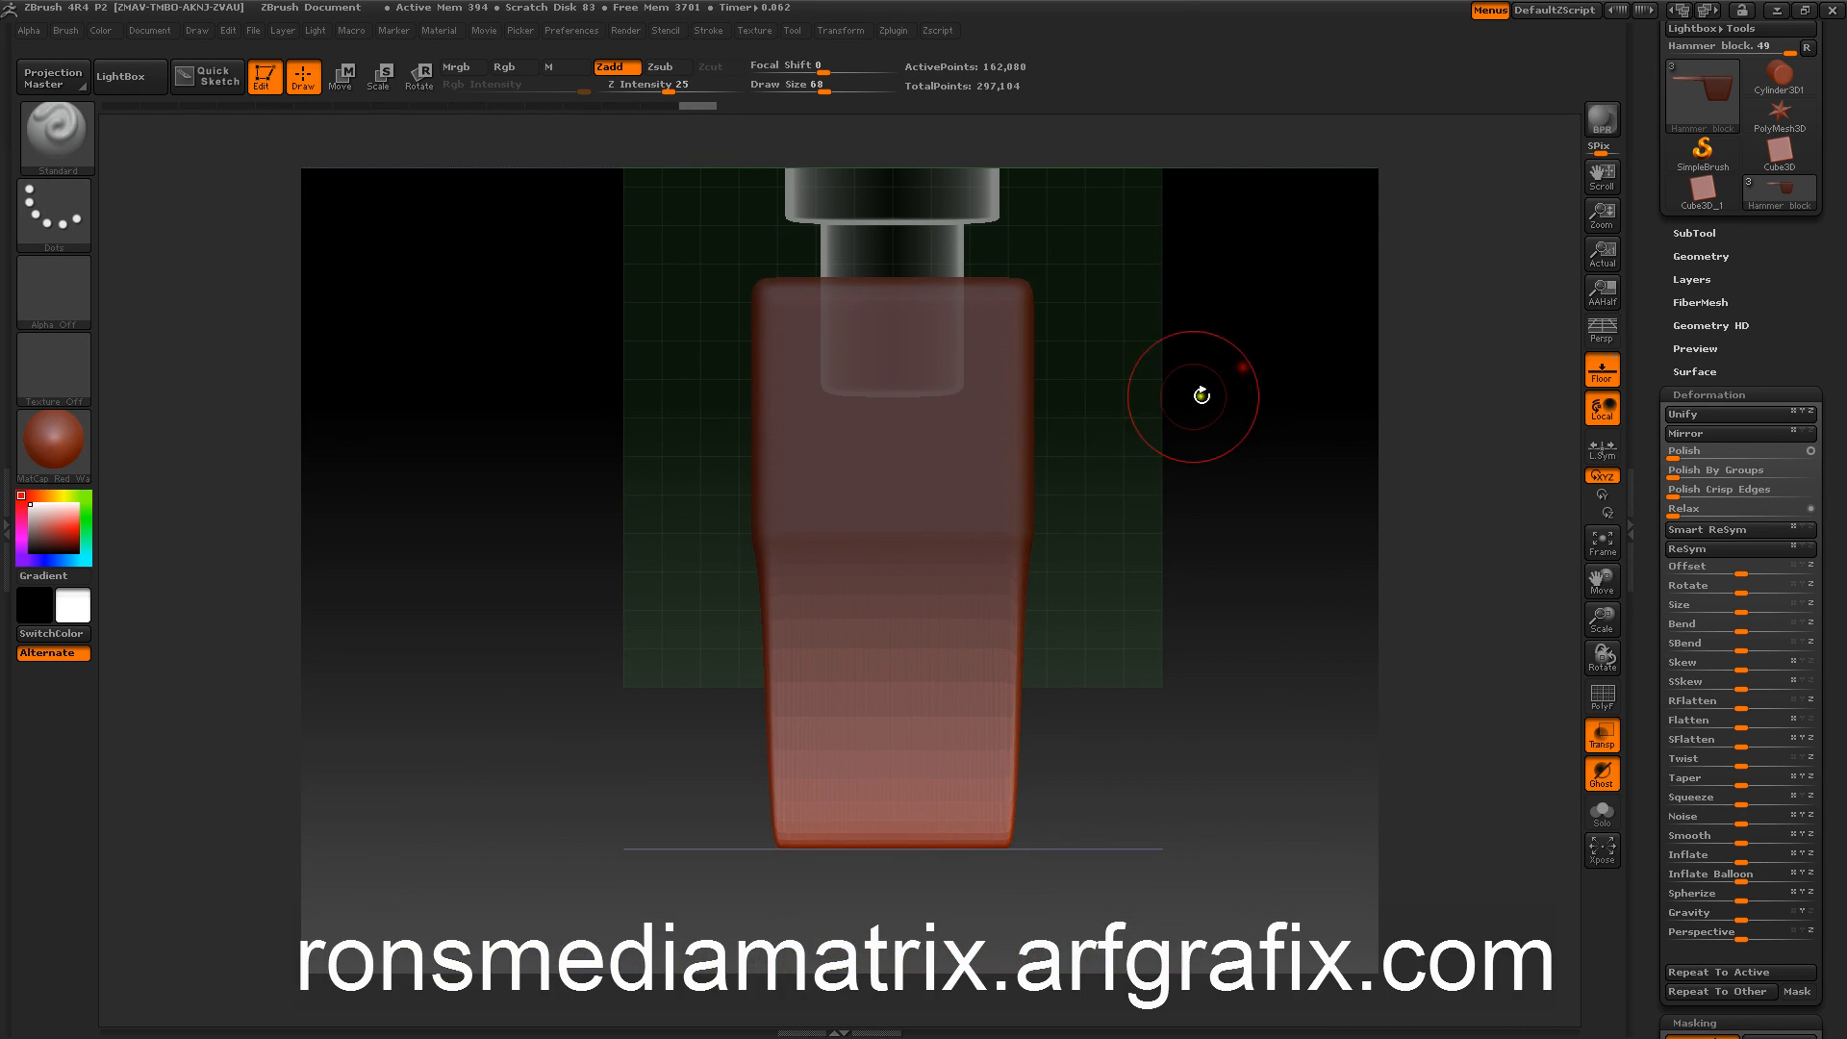
key(ctrl+shift)
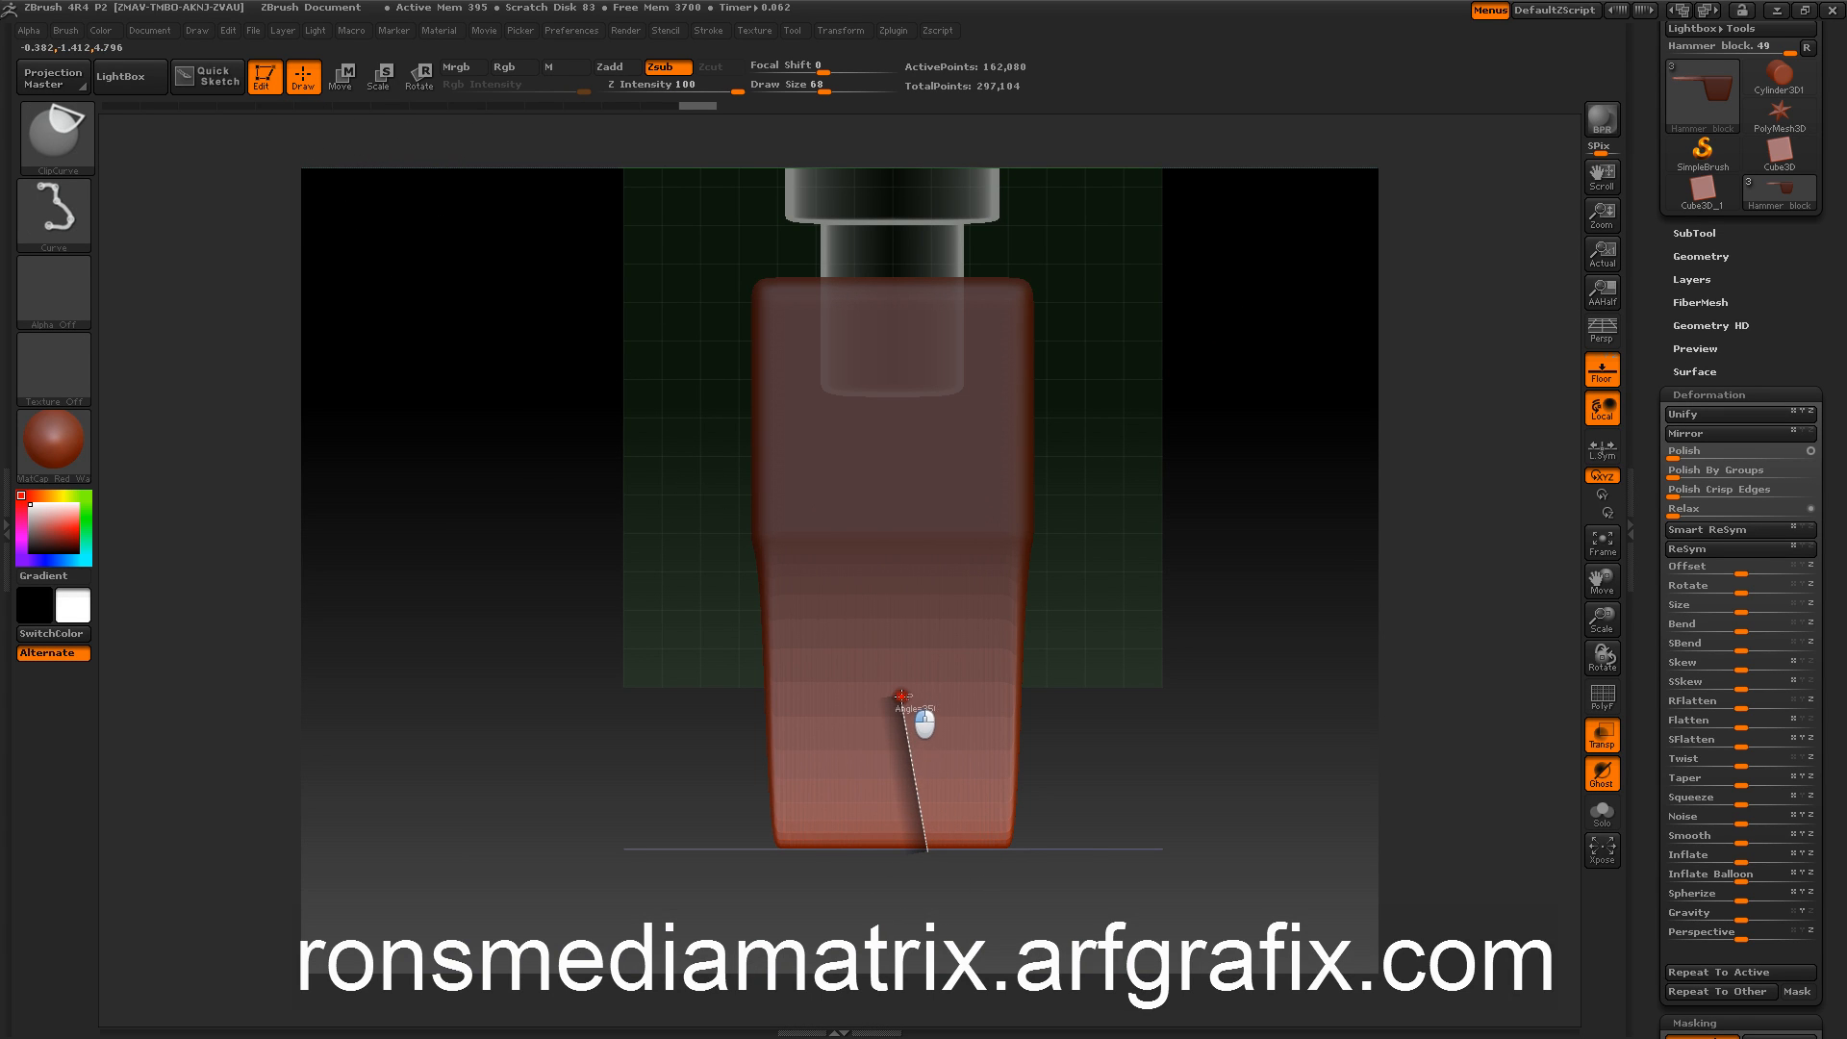
key(alt)
ctrl+shift+drag(893, 649, 868, 863)
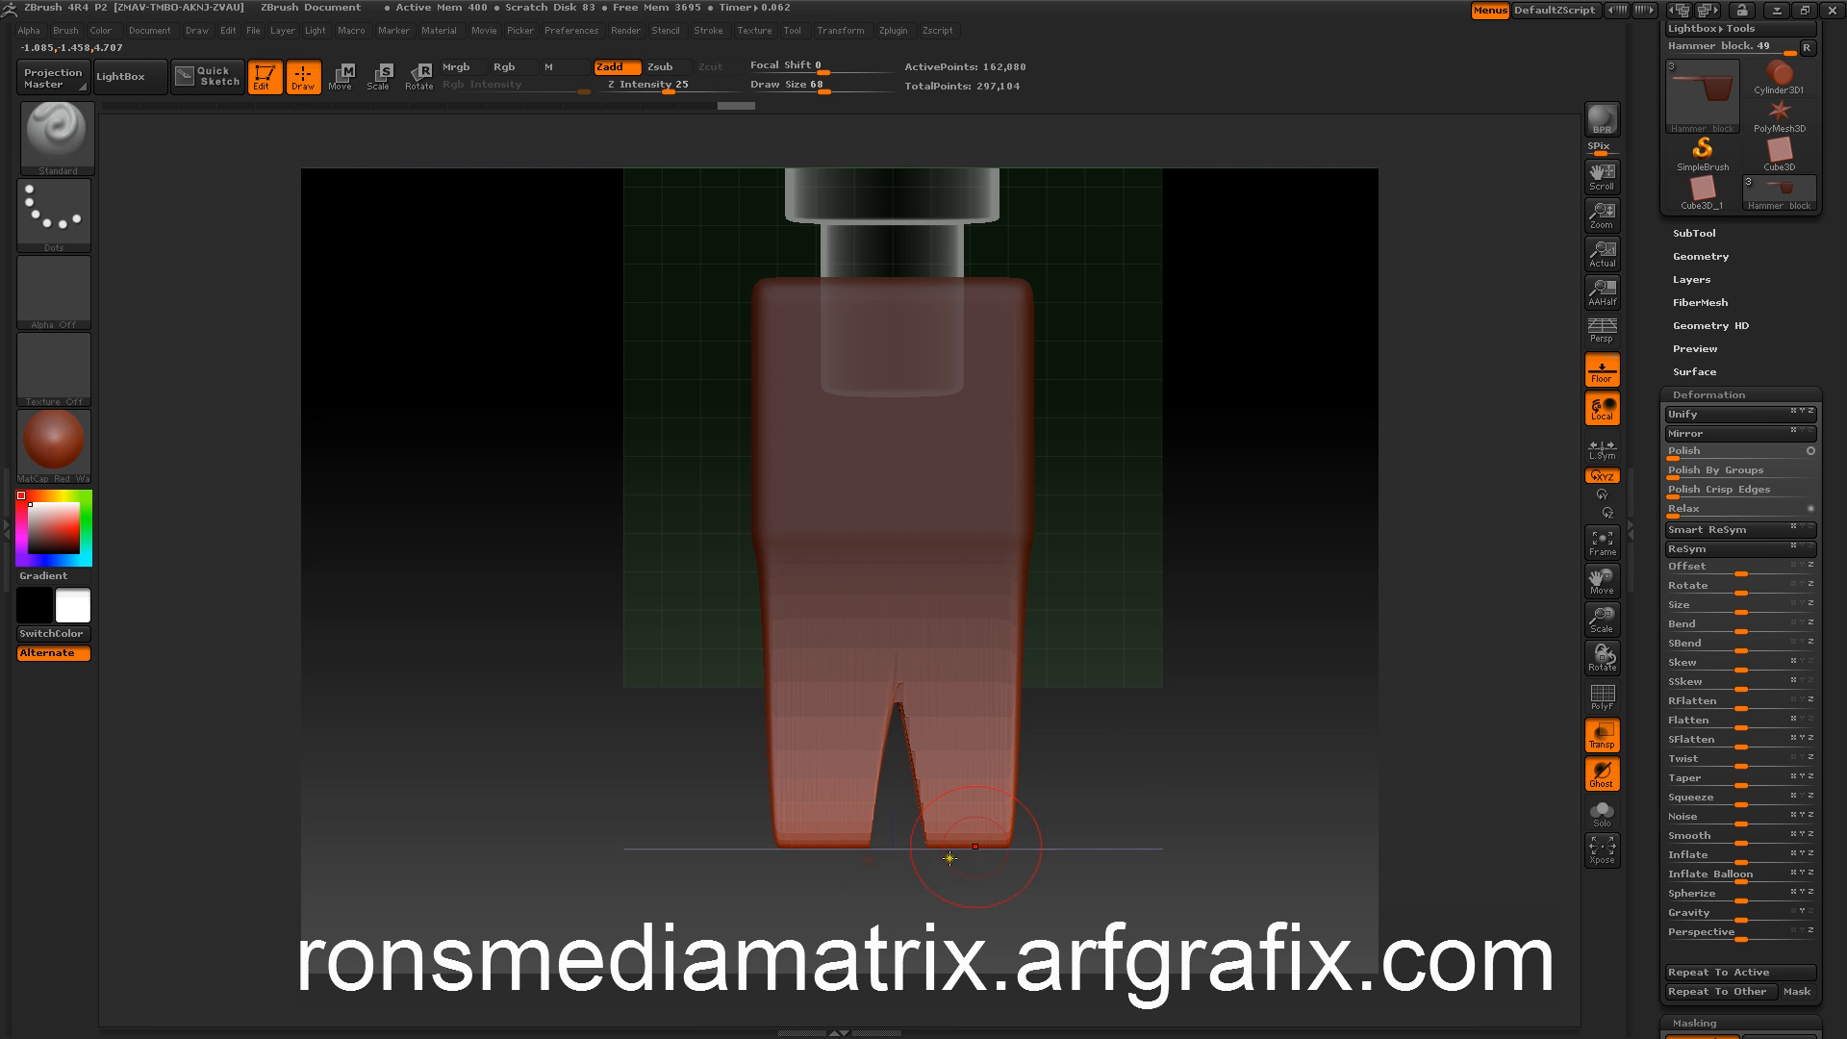
Step: Lengthen the unmasked claw slightly with the Size deformation in side view
mouse_move(1149, 710)
mouse_down()
mouse_move(1166, 528)
mouse_move(1145, 499)
mouse_move(1147, 774)
mouse_move(1111, 723)
mouse_move(1158, 658)
mouse_move(1141, 477)
mouse_move(1093, 466)
mouse_up()
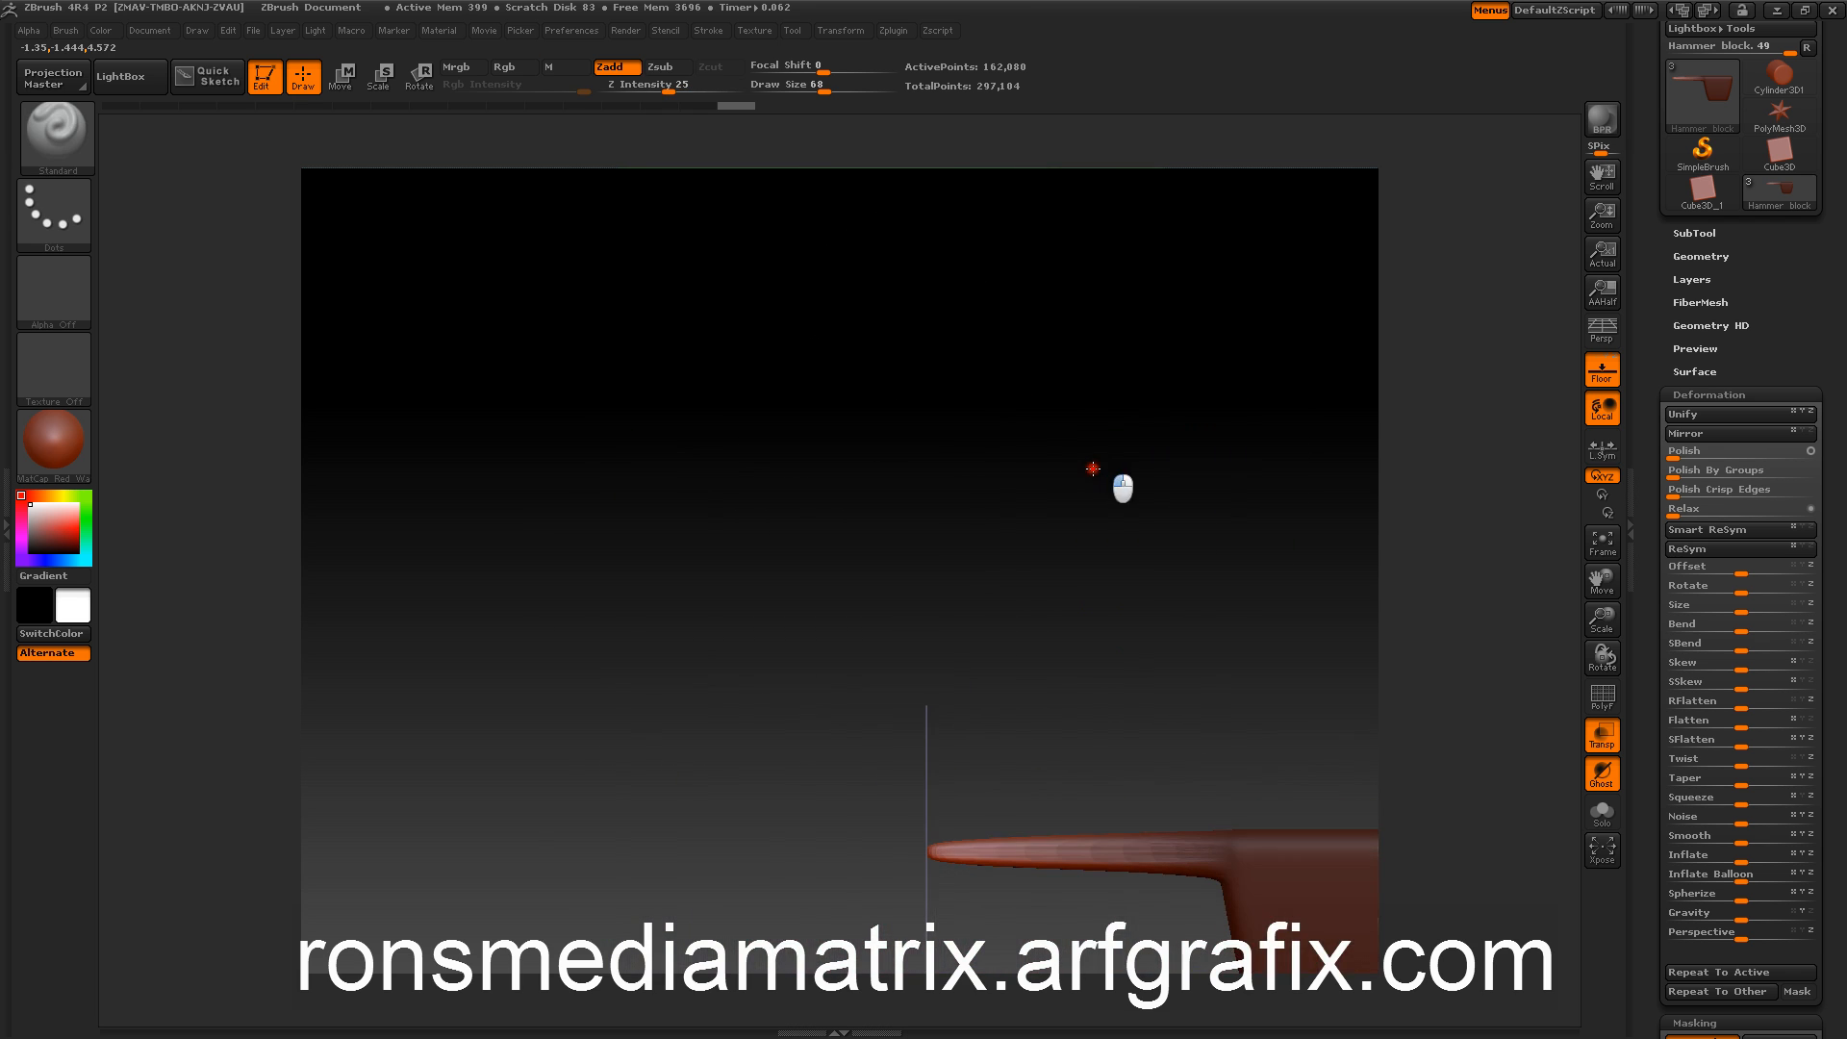
alt+drag(986, 511, 800, 346)
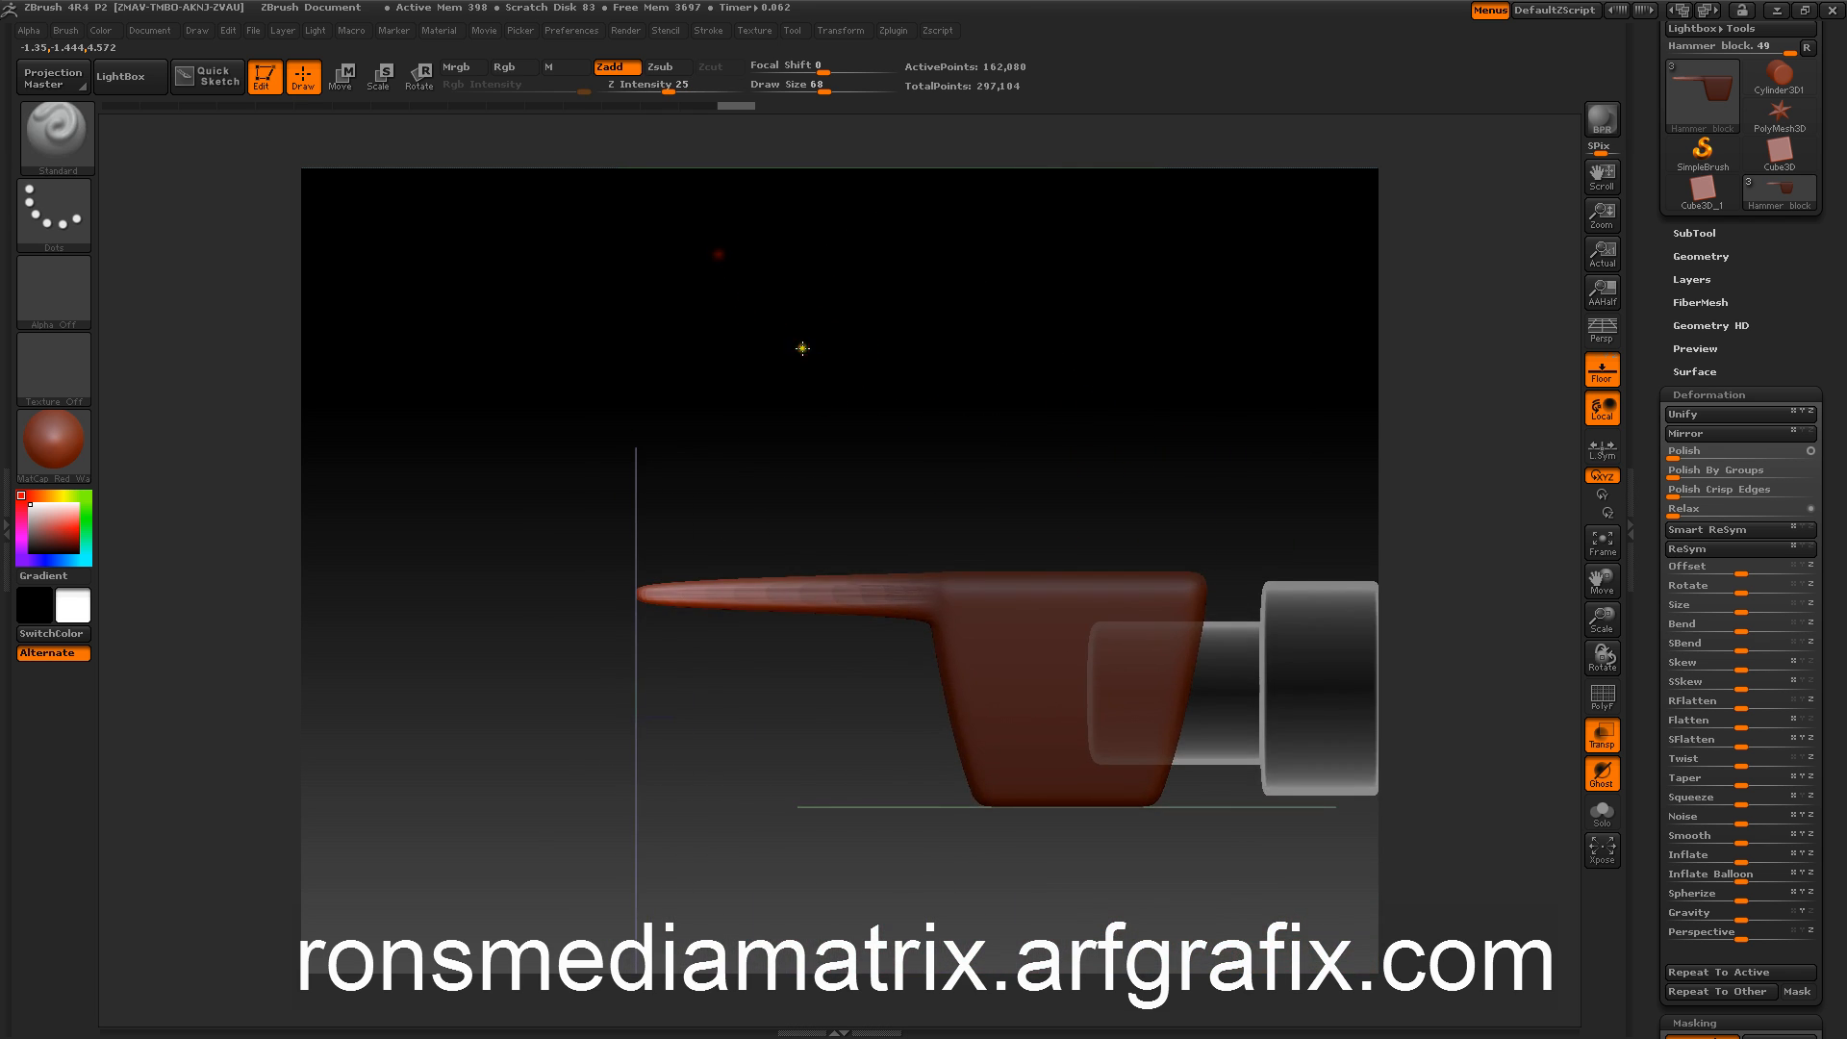
click(1681, 394)
click(1685, 371)
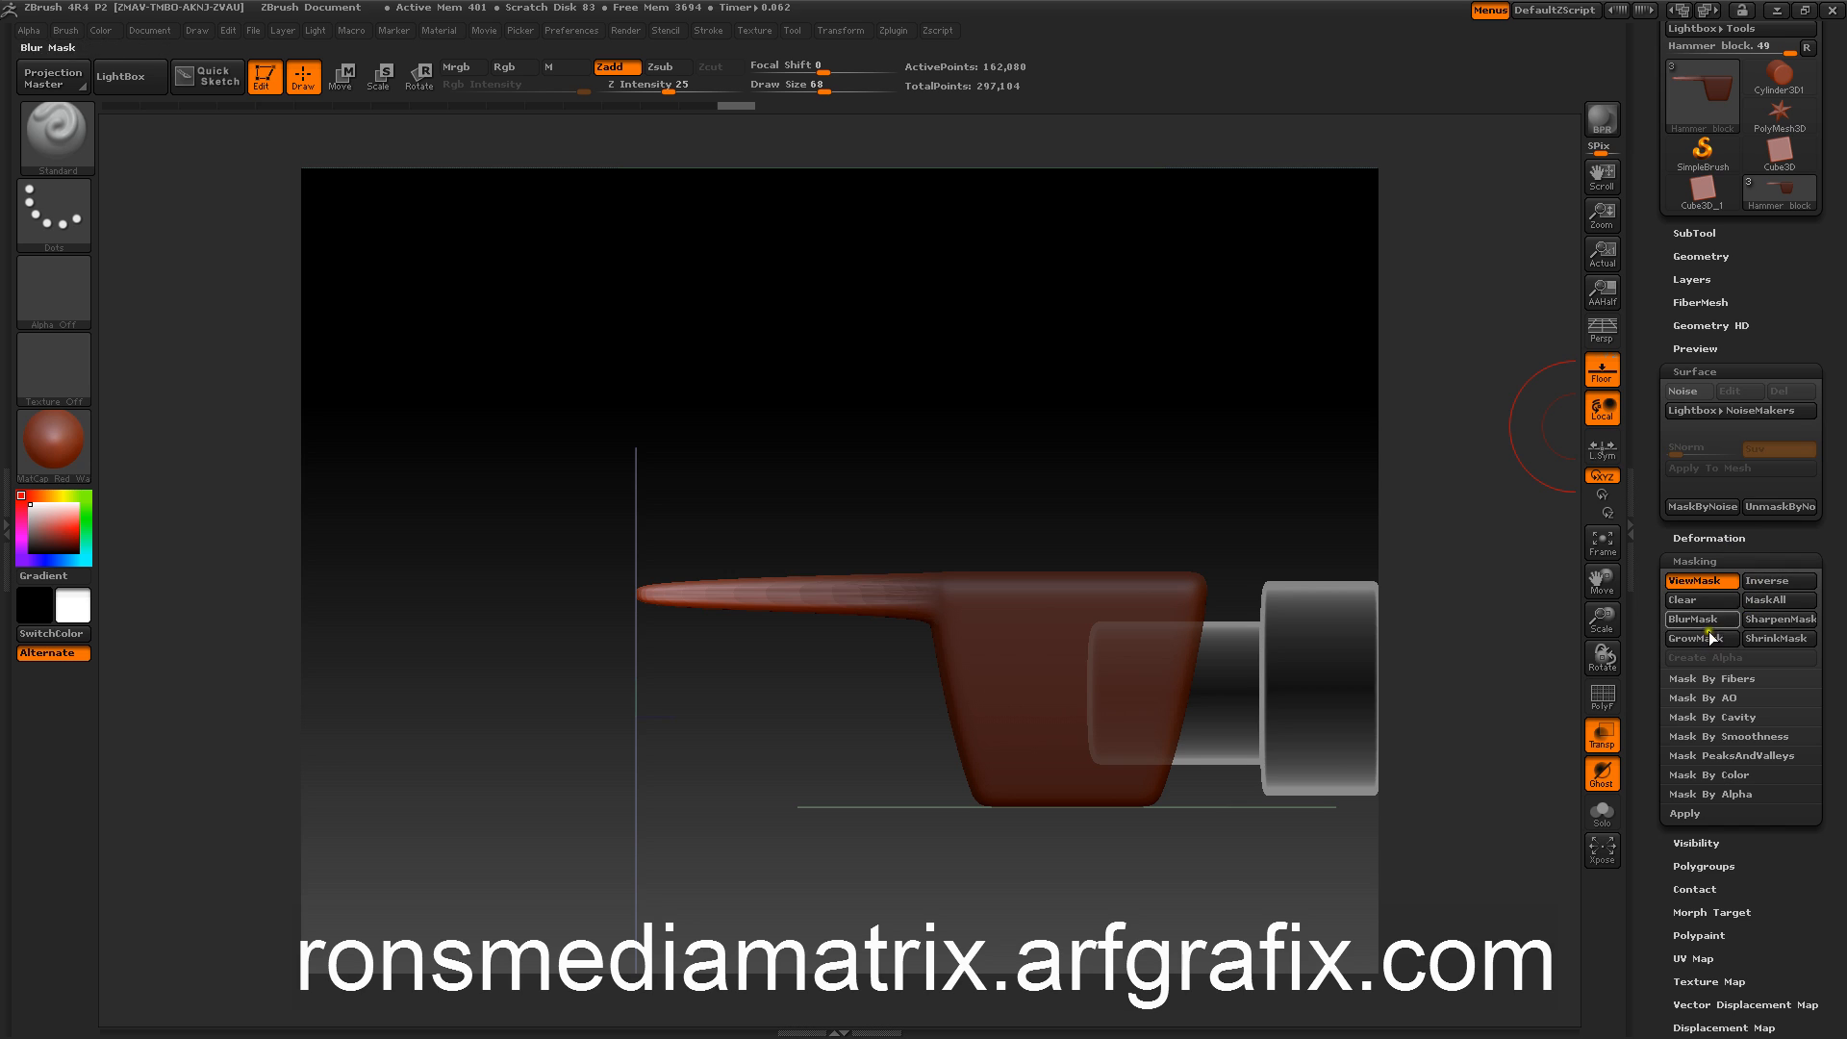
click(1690, 535)
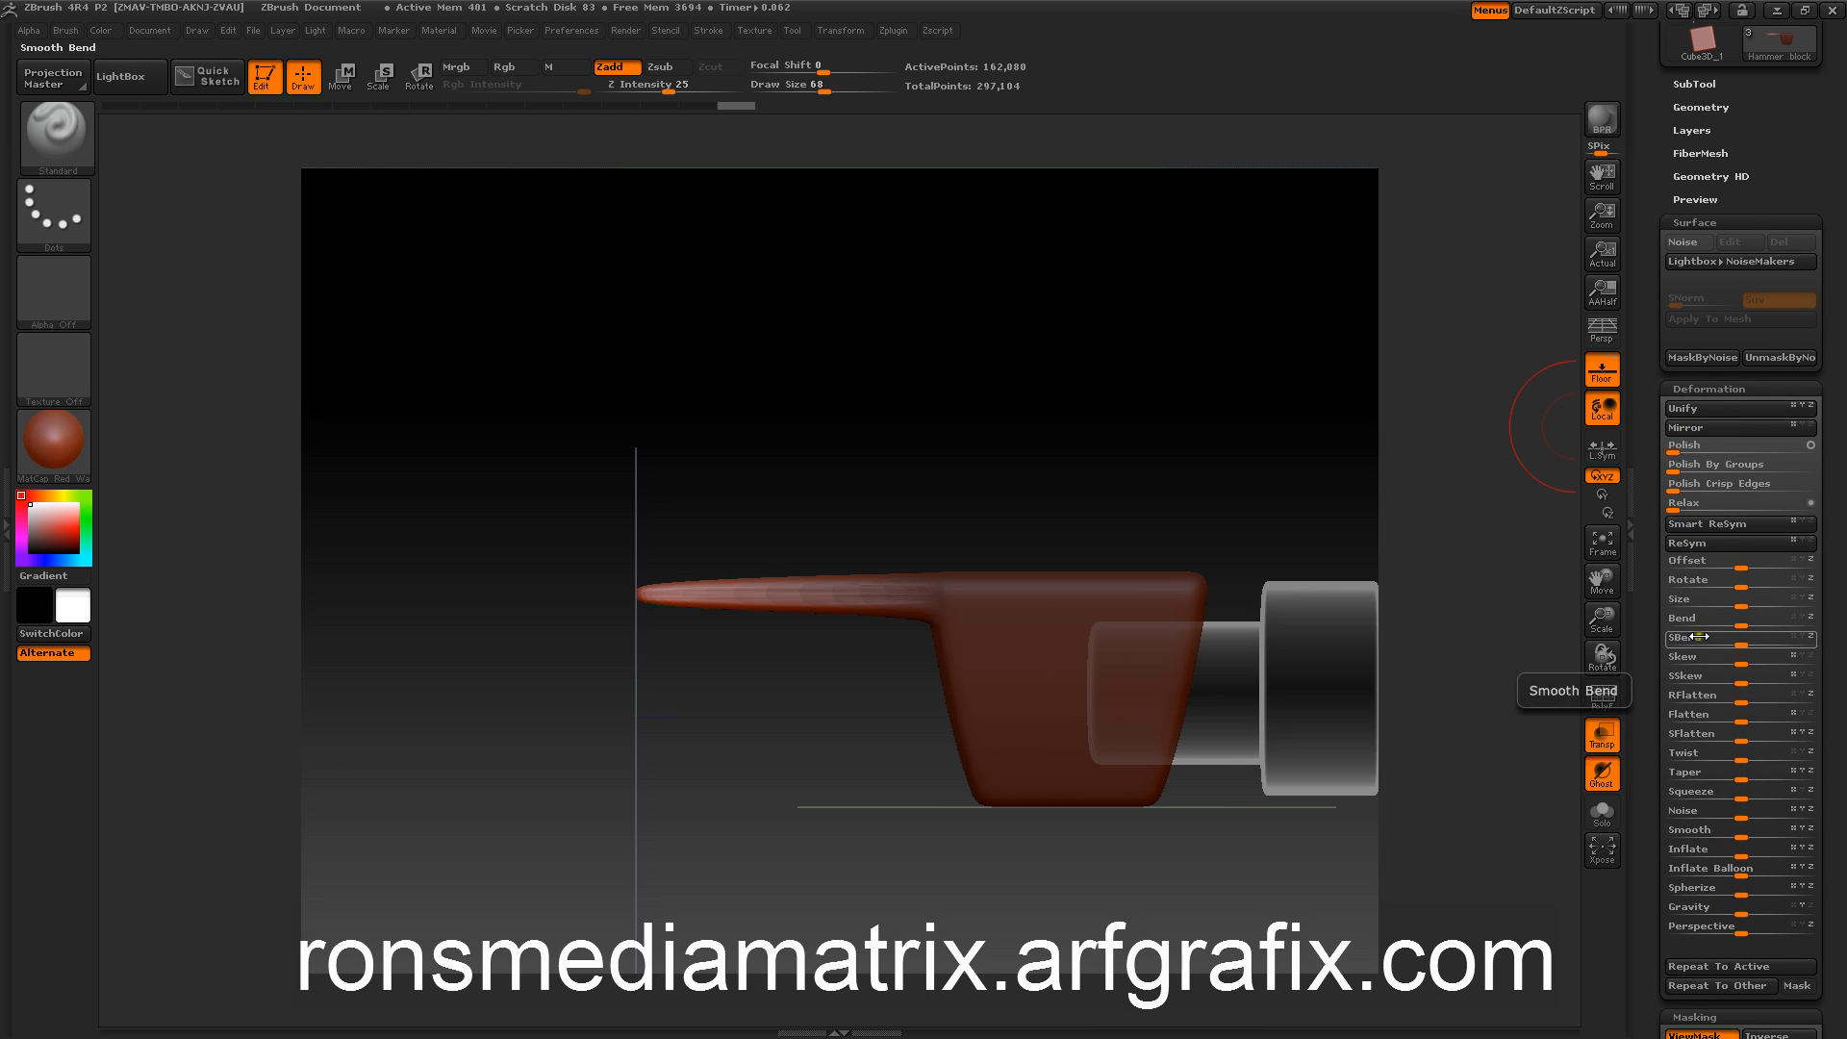
drag(1752, 603, 1758, 600)
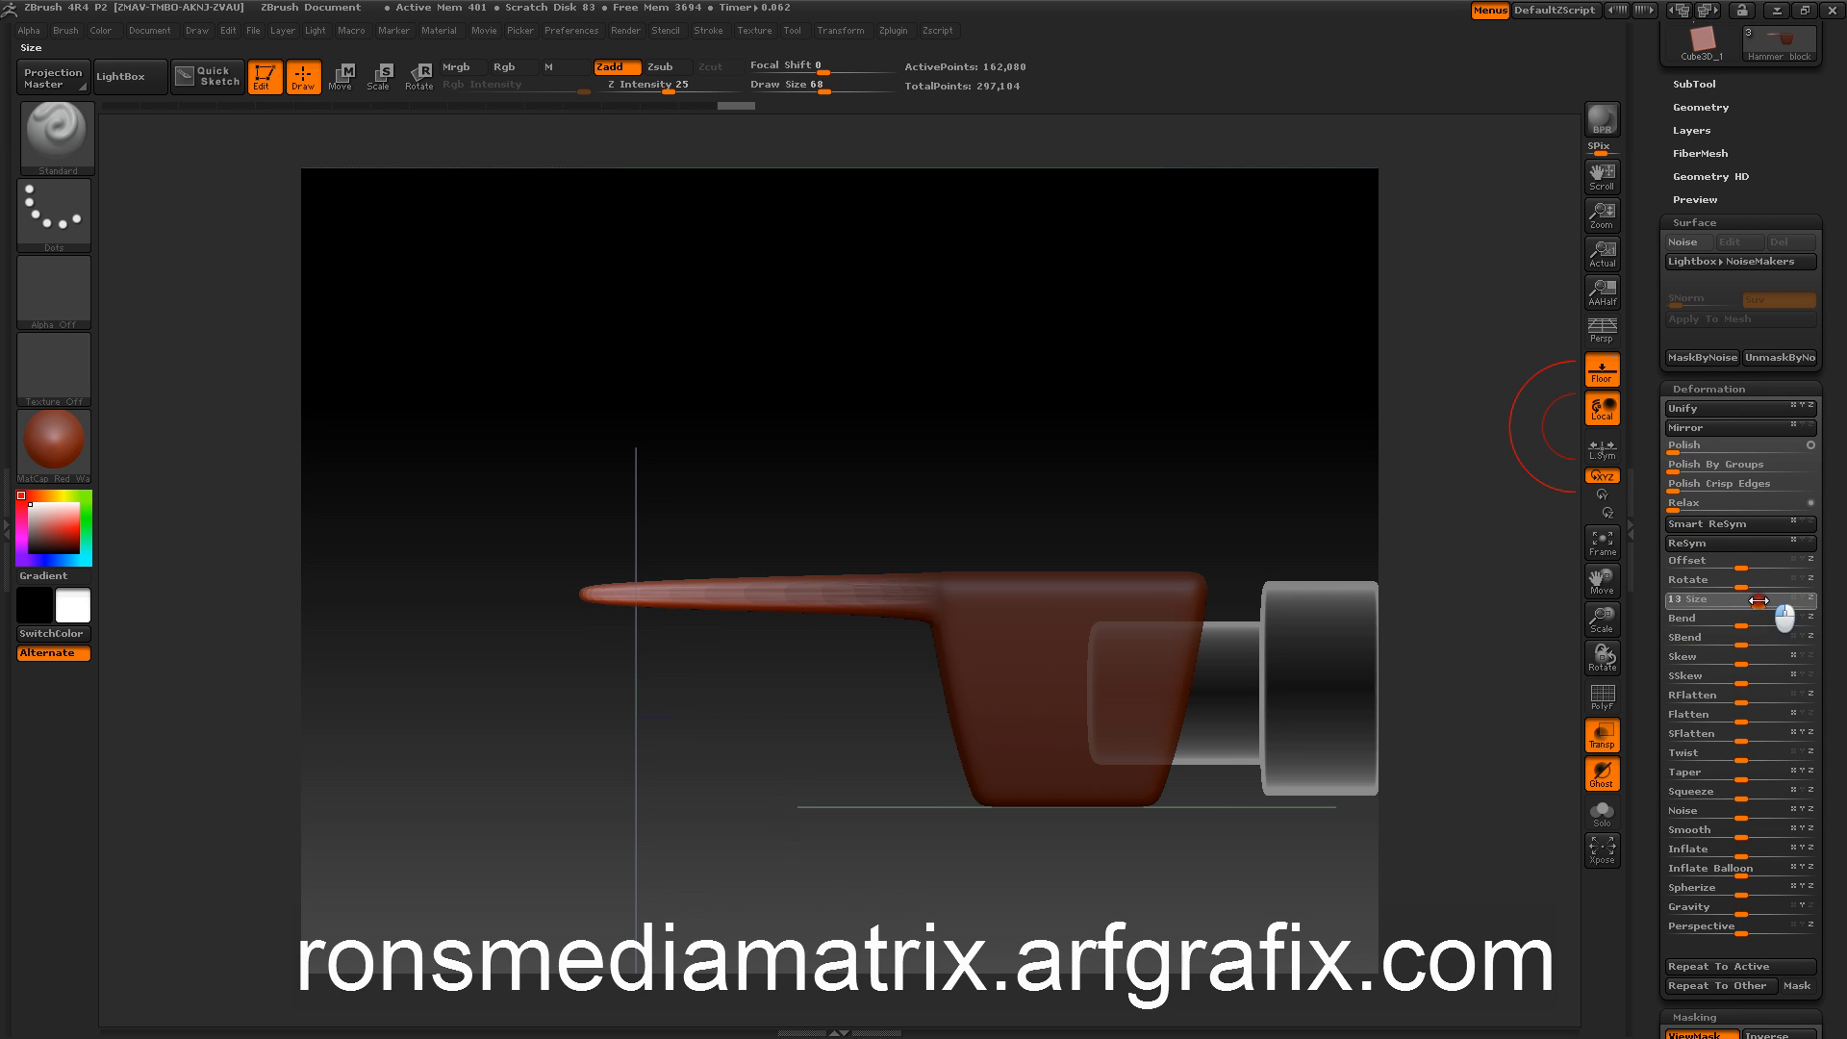
mouse_move(725, 305)
mouse_down()
mouse_move(741, 453)
mouse_move(743, 408)
mouse_move(725, 507)
mouse_move(731, 377)
mouse_up()
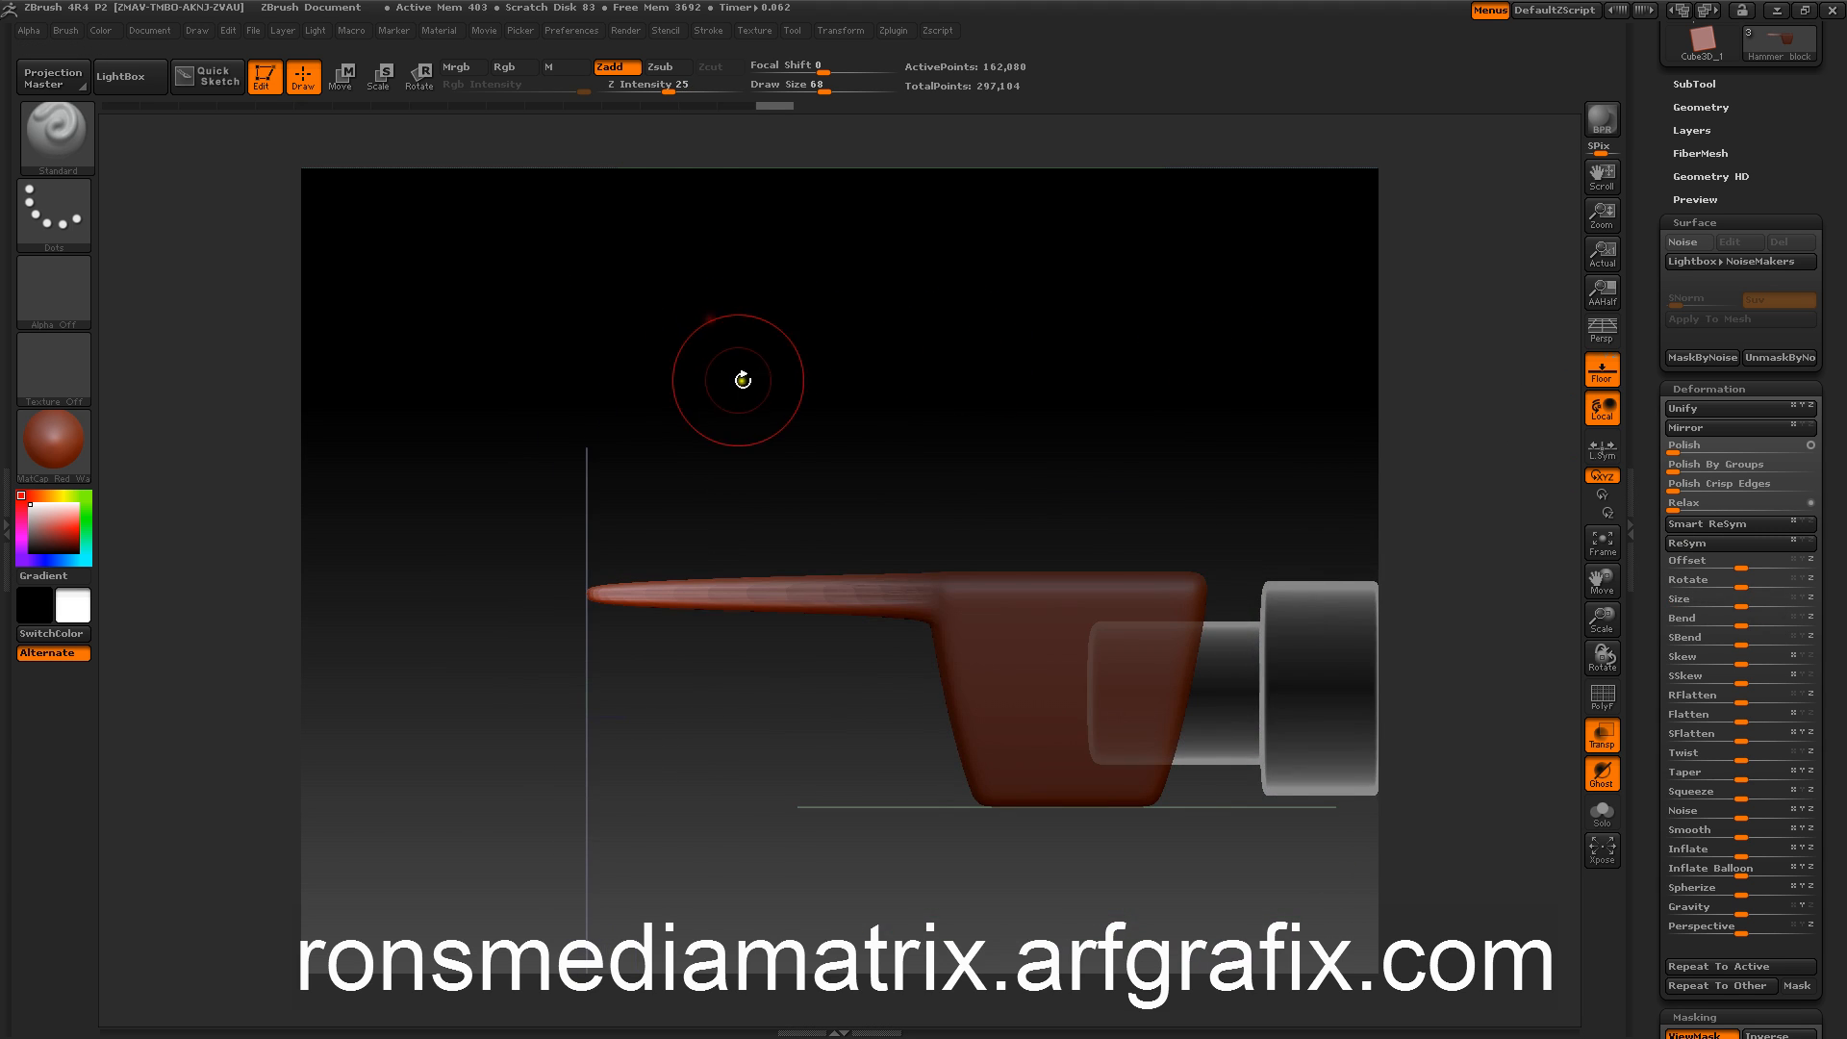
Step: Try bending the notched claw downward with the Gravity deformation and undo the bend
click(1685, 390)
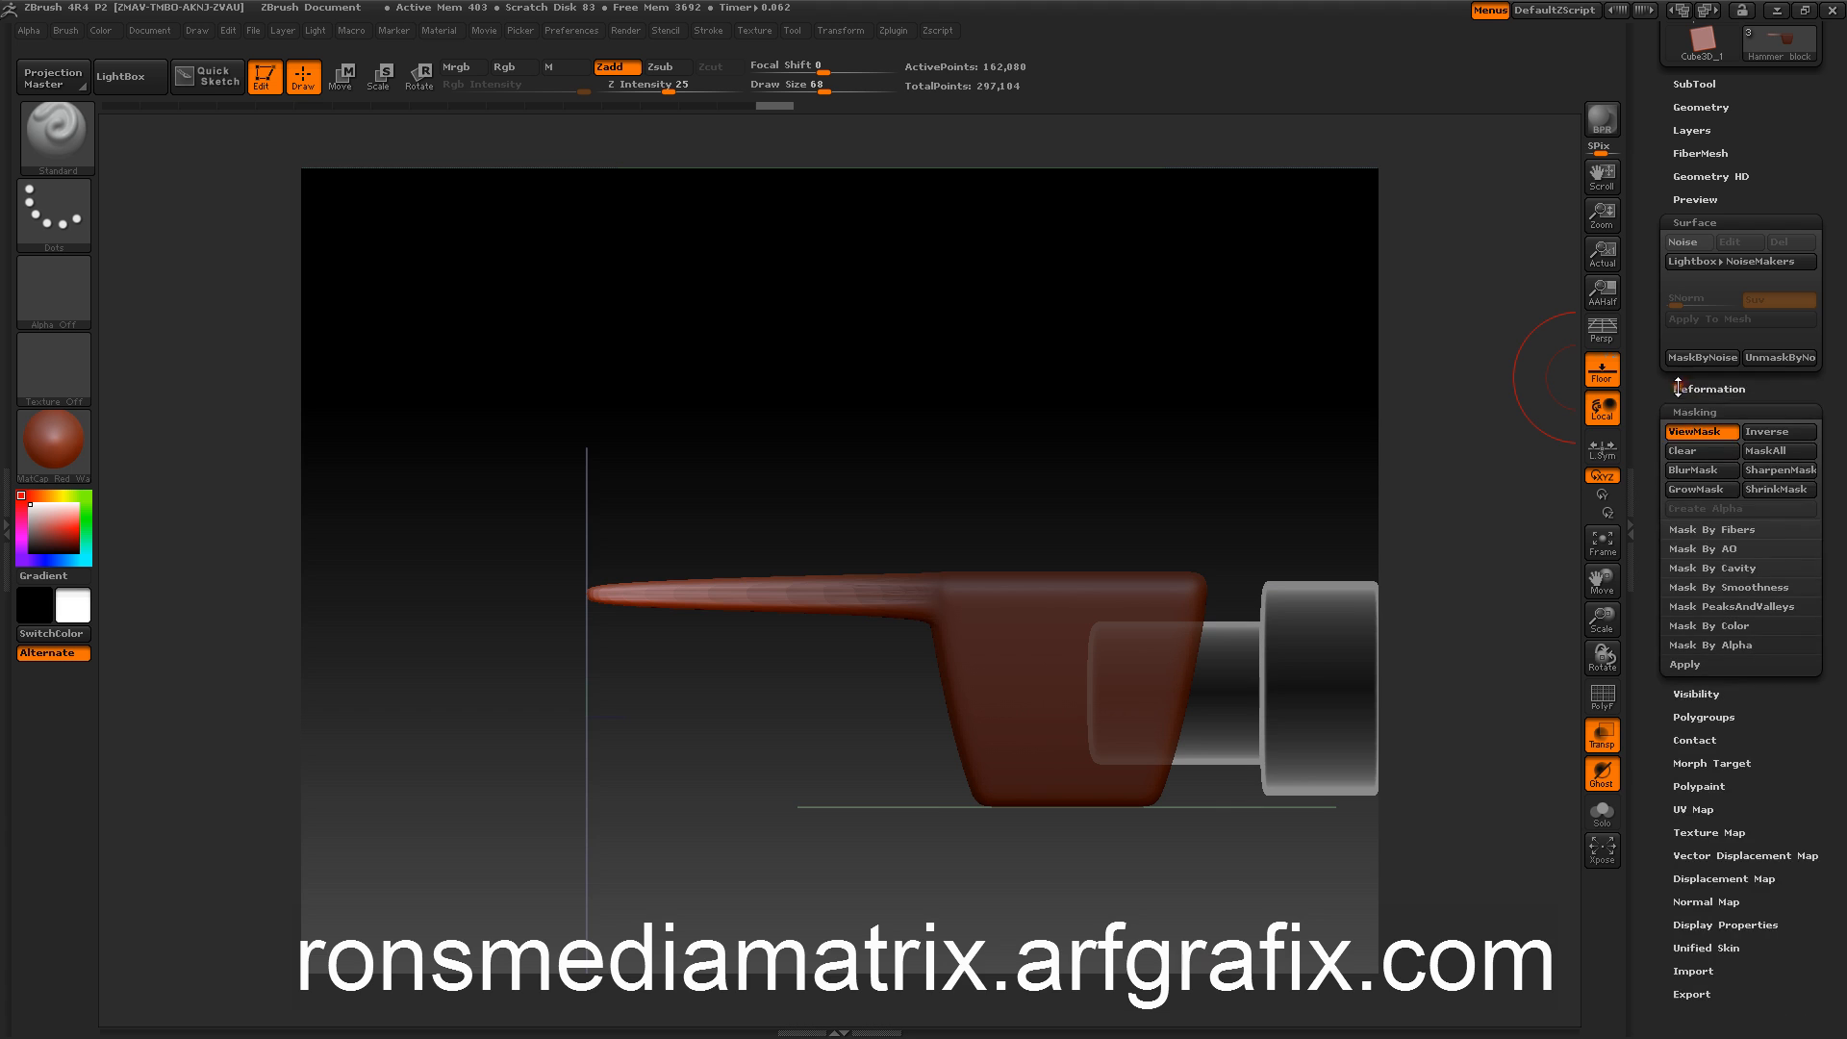
click(1682, 389)
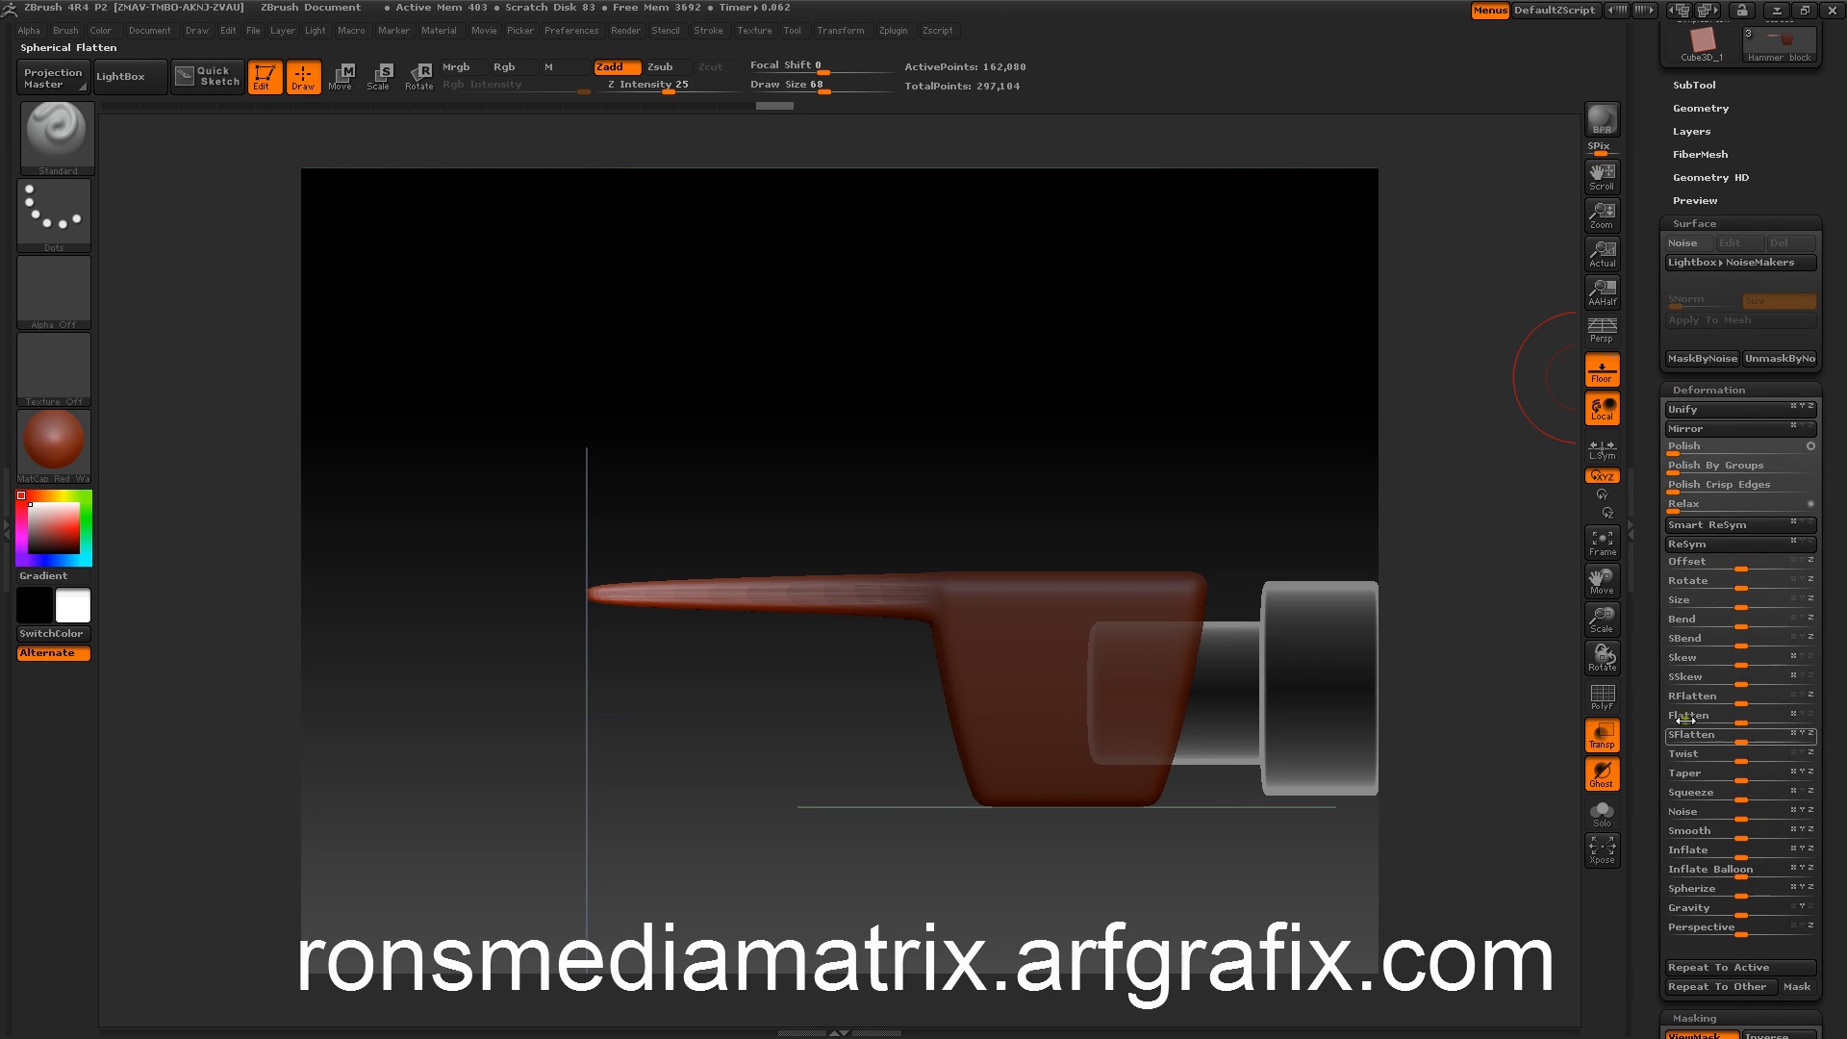
drag(1737, 914, 1756, 904)
drag(1035, 384, 961, 330)
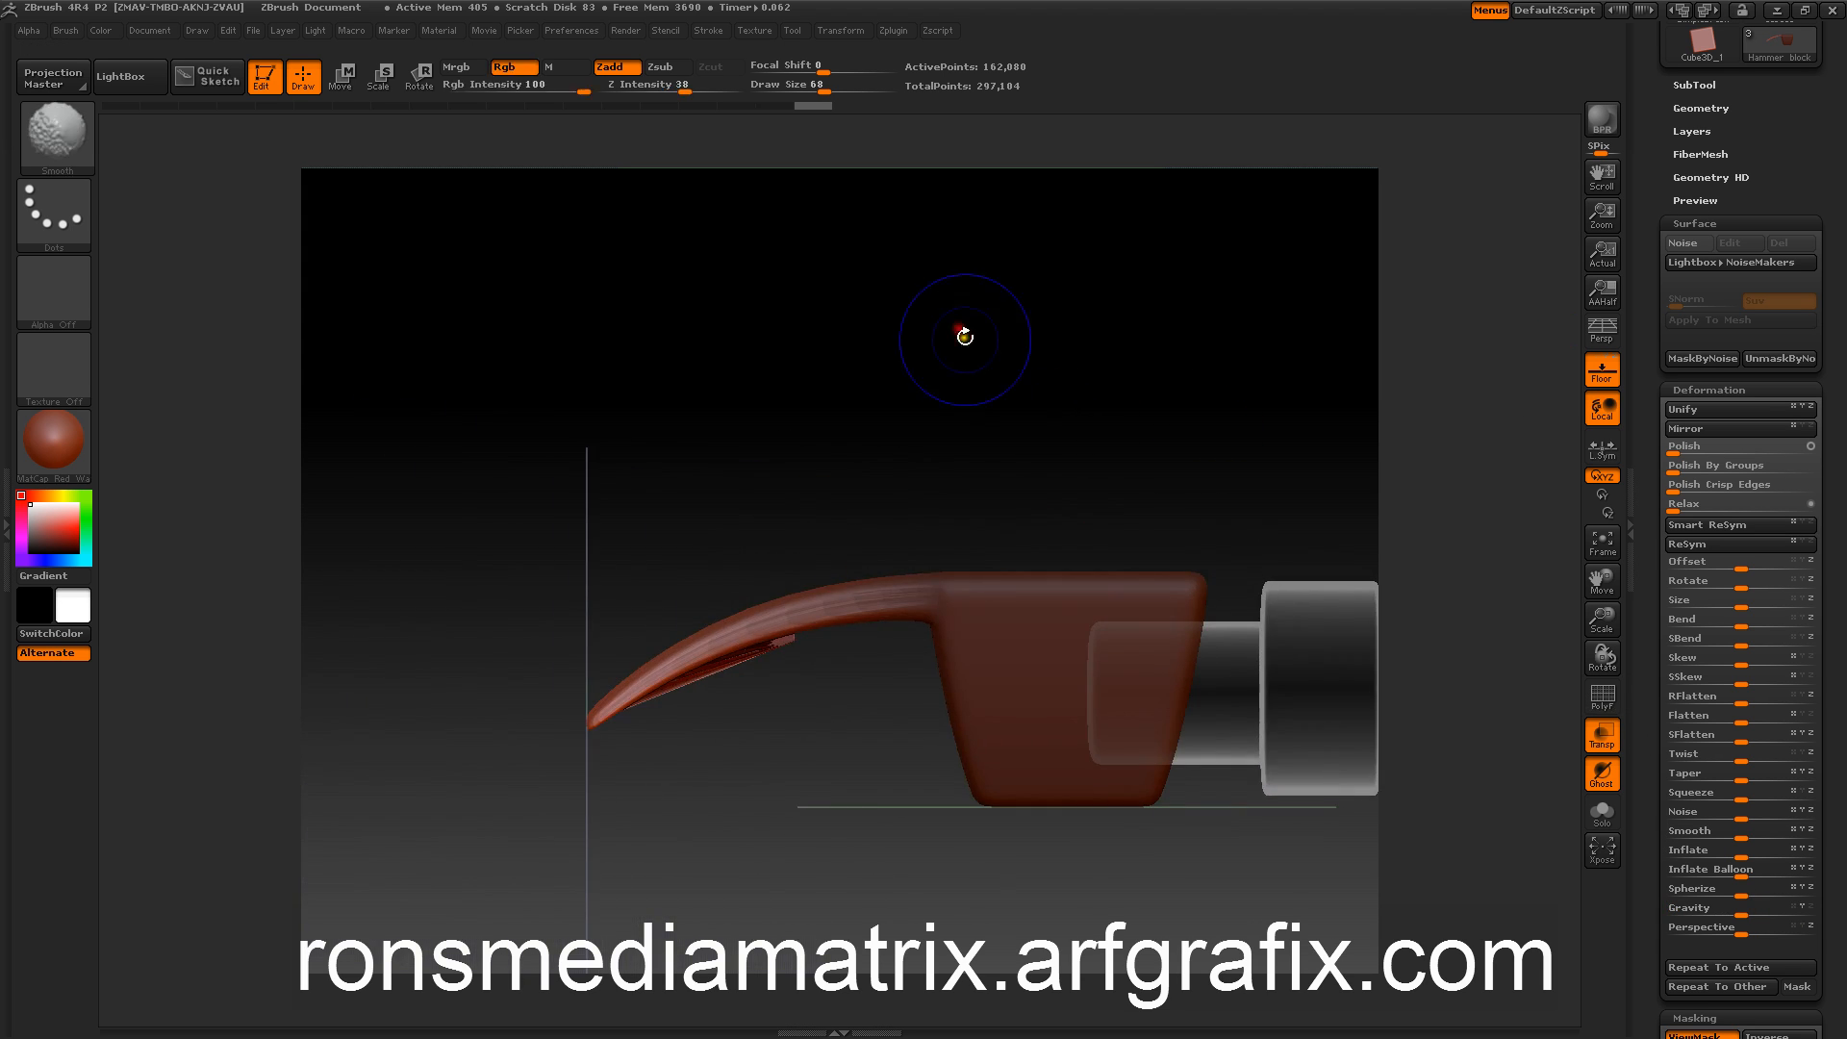
key(ctrl+z)
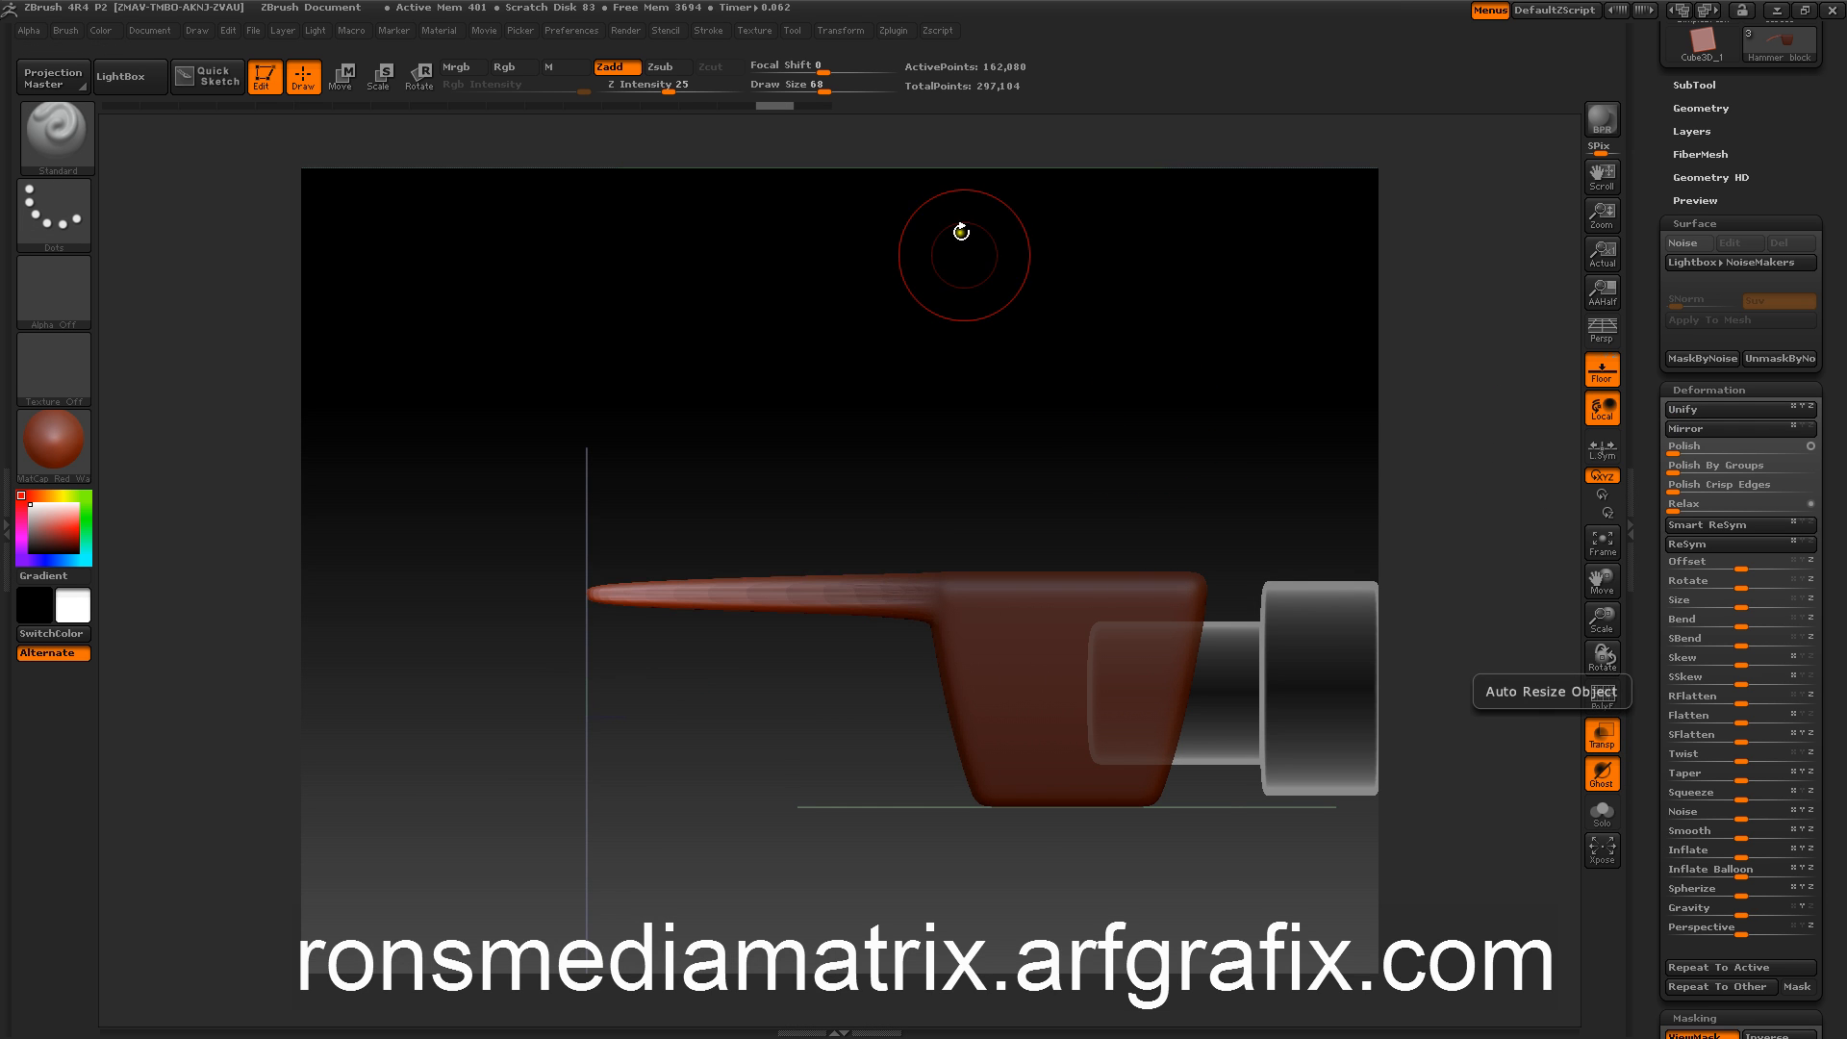
Step: Smooth the inner edges of the V-shaped notch at the claw's end
mouse_move(964, 252)
mouse_down()
mouse_move(1076, 385)
mouse_move(1073, 408)
mouse_move(1047, 383)
mouse_move(1266, 541)
mouse_up()
mouse_move(1090, 373)
mouse_down()
mouse_move(1105, 347)
mouse_move(1087, 381)
mouse_up()
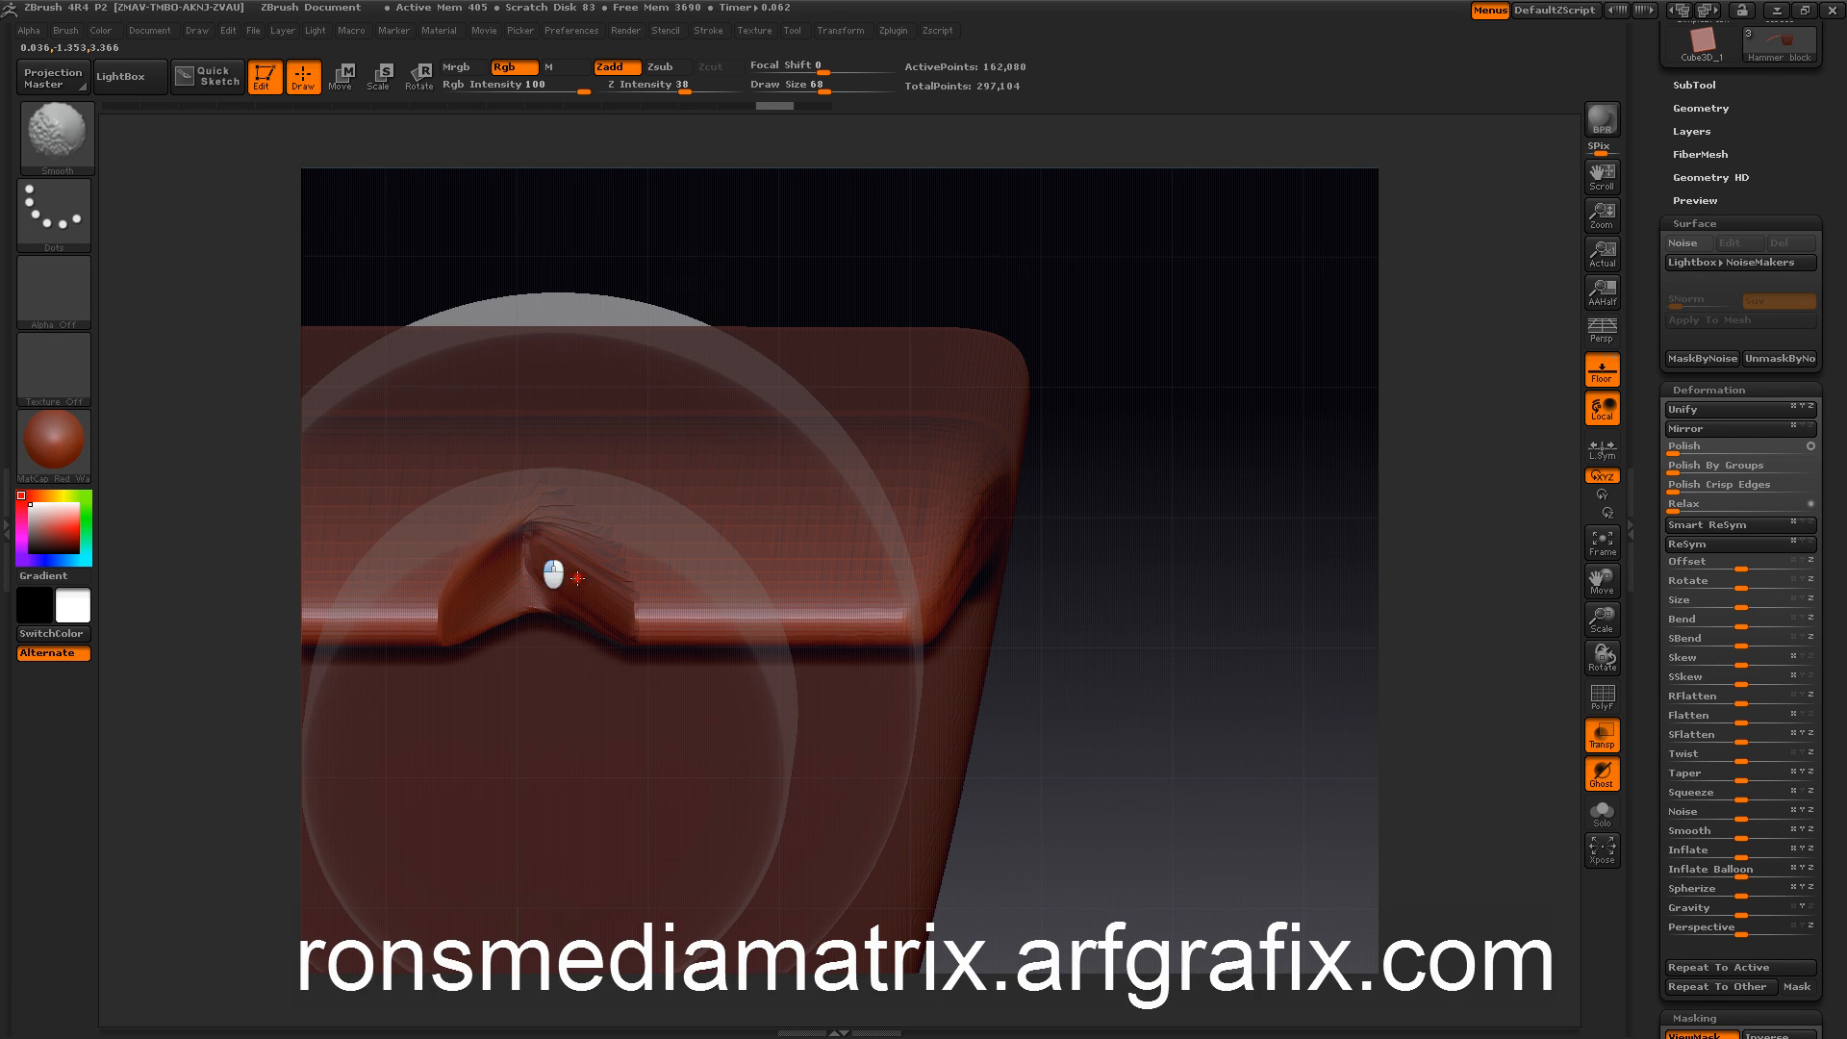
mouse_move(1402, 647)
mouse_down()
mouse_move(1348, 730)
mouse_move(1373, 726)
mouse_move(1375, 761)
mouse_move(1266, 635)
mouse_move(1253, 687)
mouse_up()
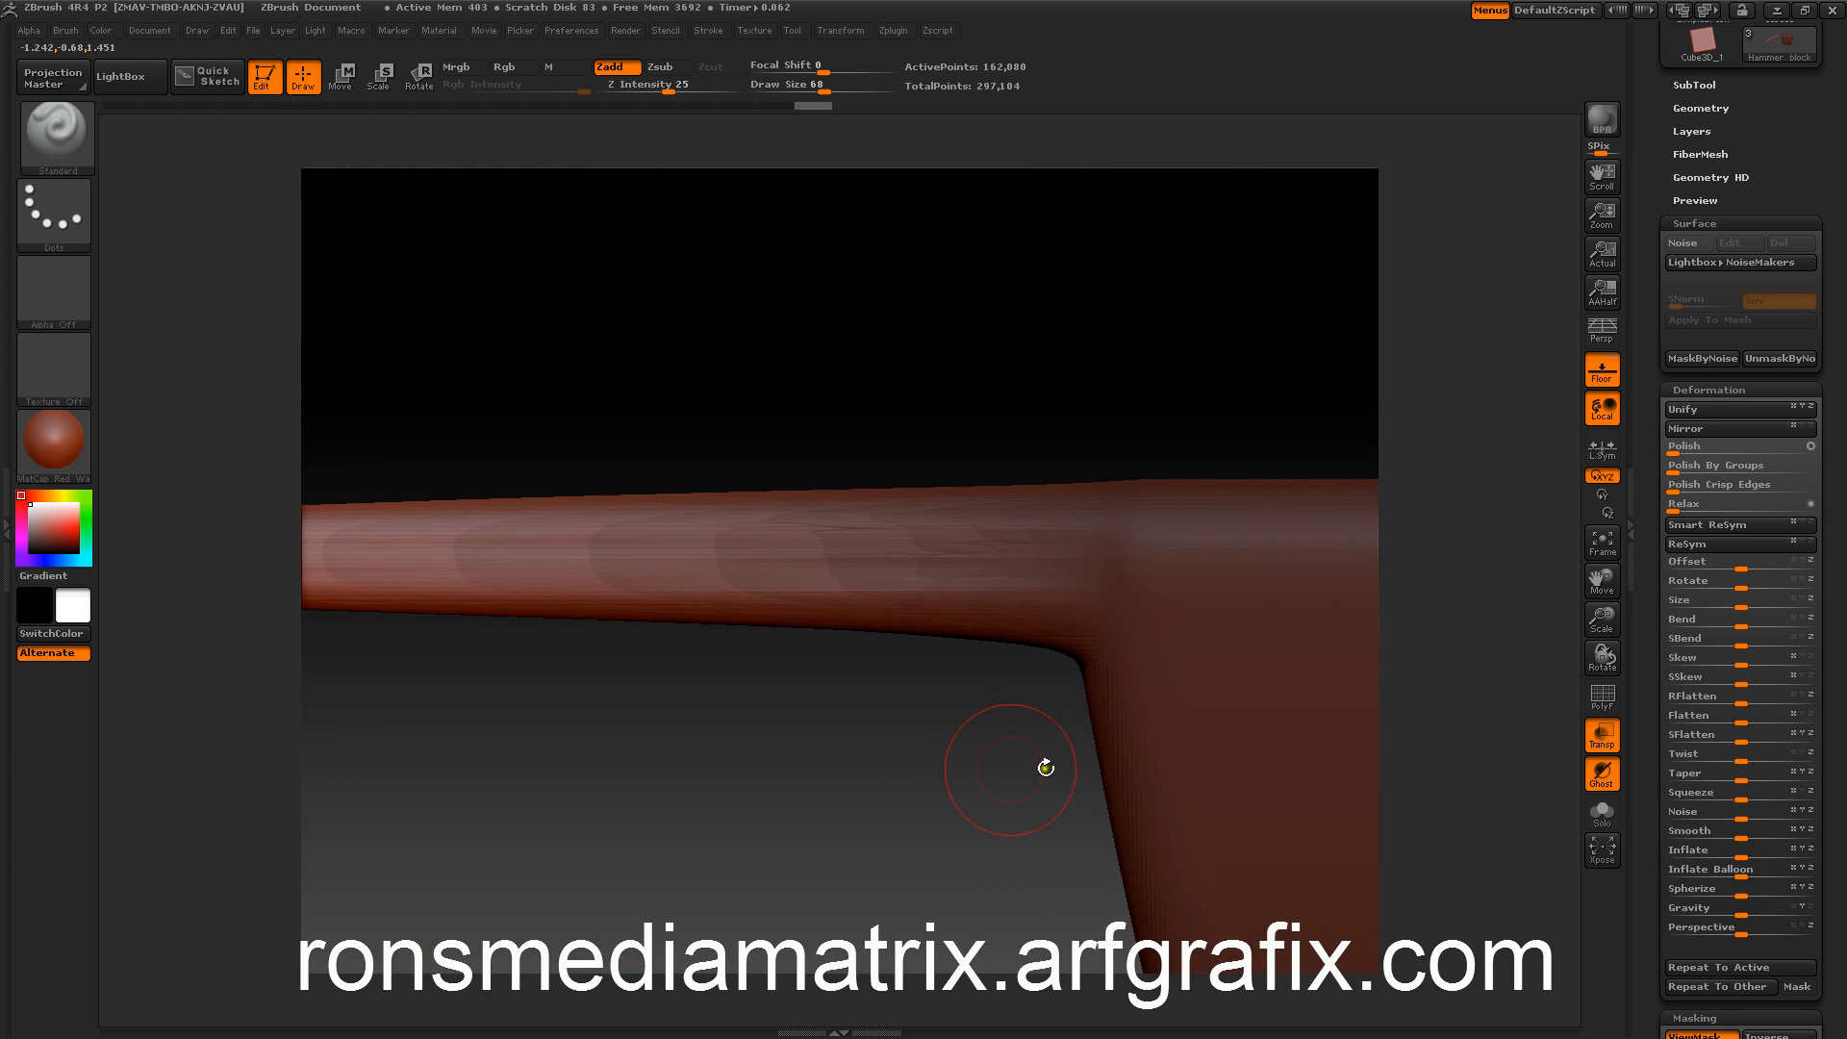
Step: Bend the lengthened claw downward into a strong curve with the Gravity deformation in side view
drag(872, 780, 843, 790)
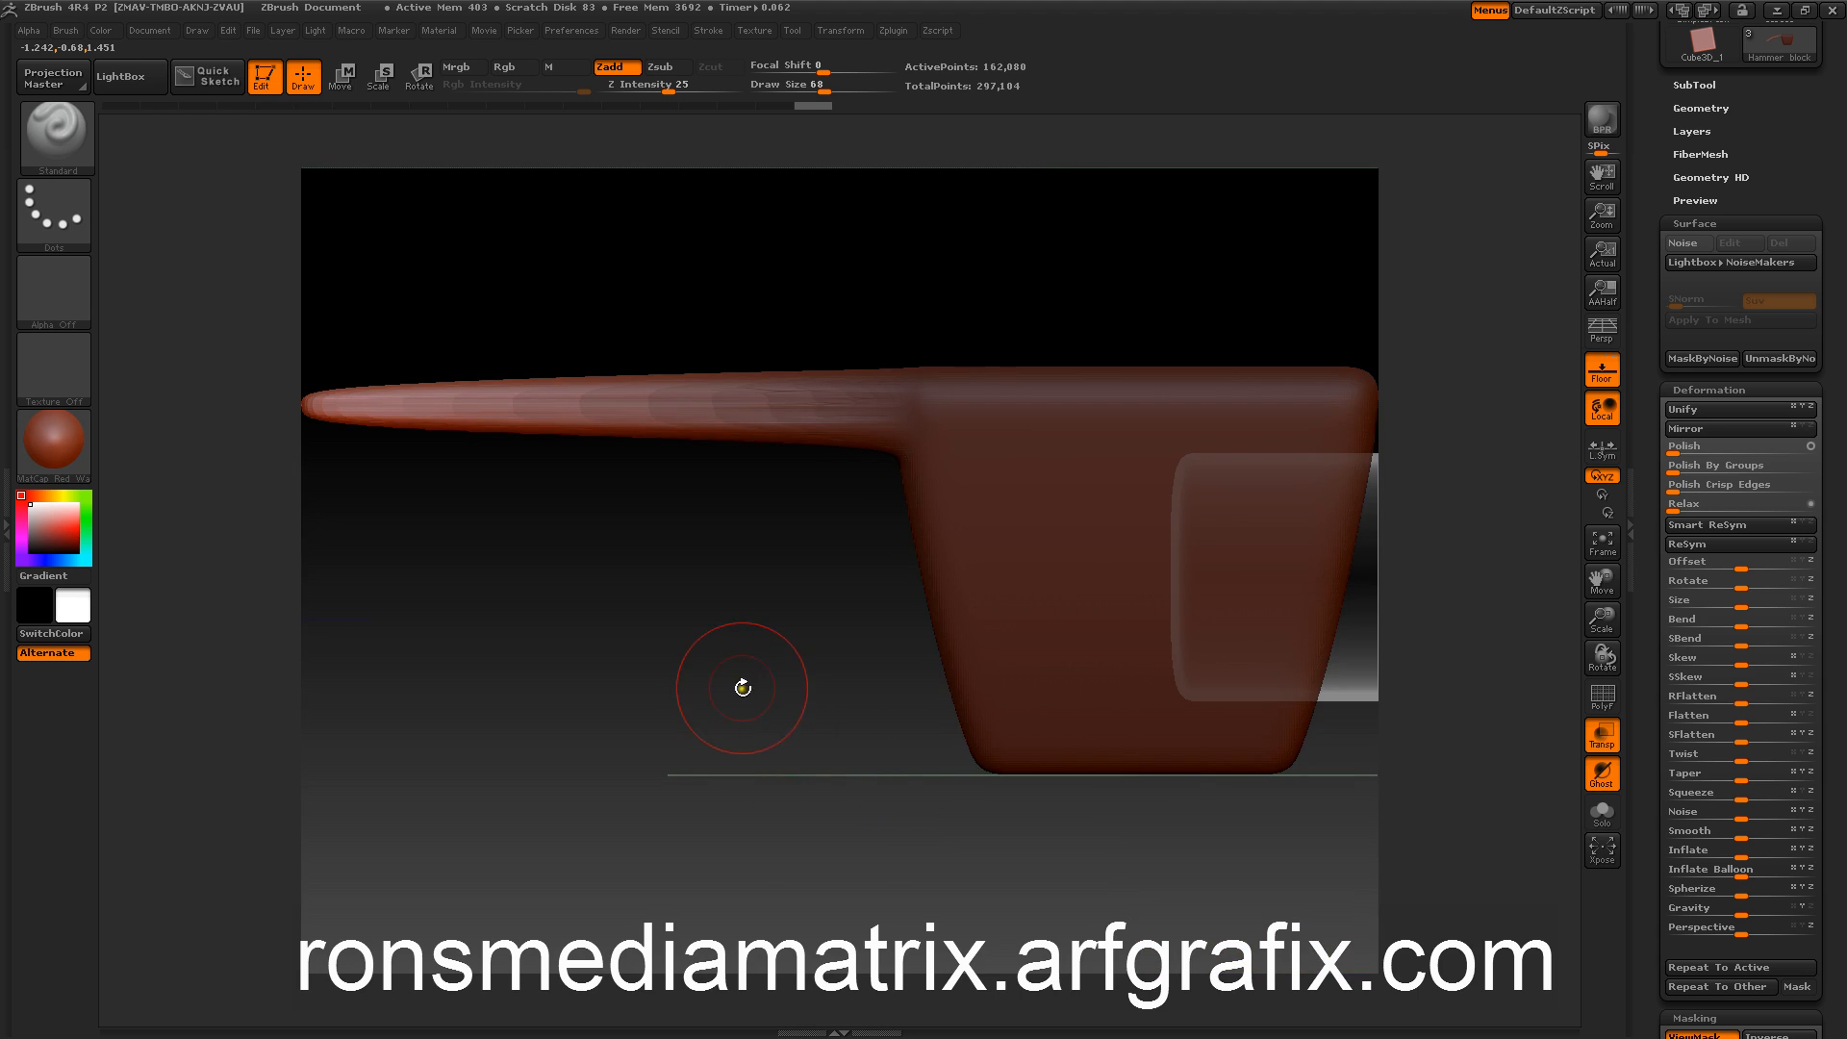
alt+drag(744, 705, 687, 599)
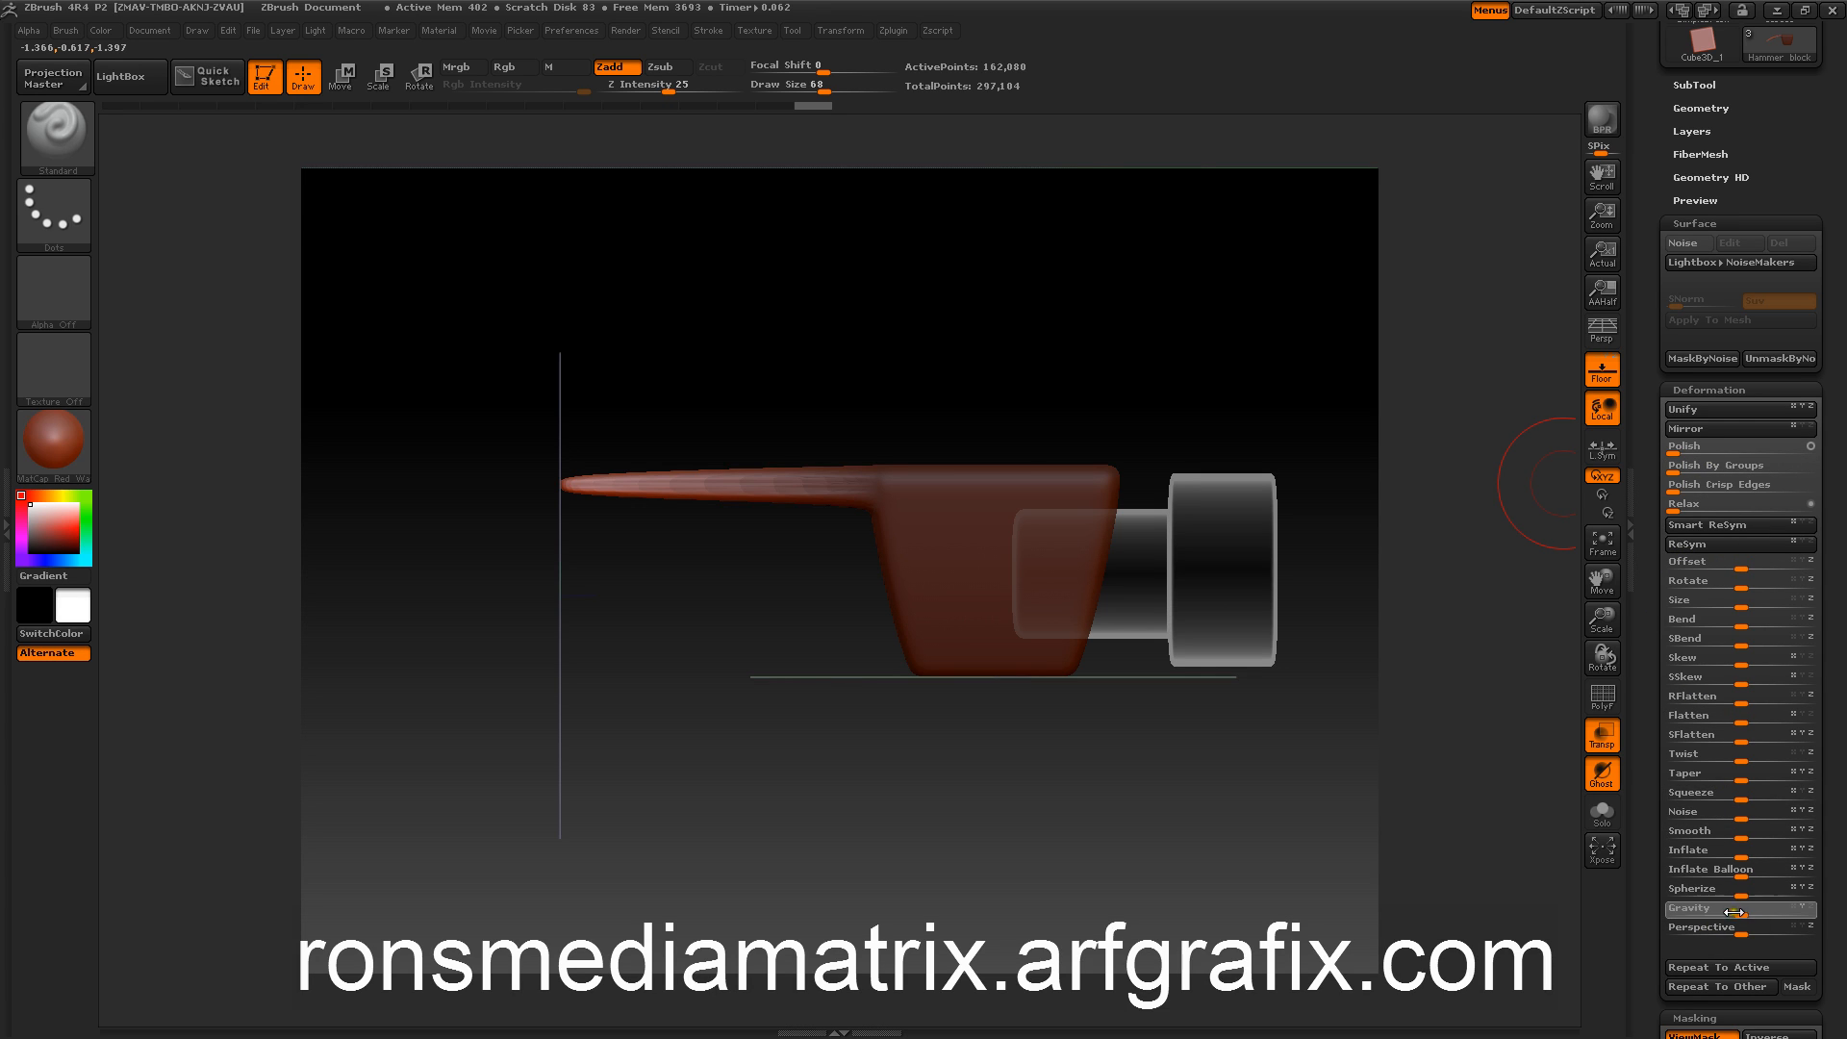
drag(1734, 911, 1775, 906)
Step: Set the Smooth brush's Z Intensity to 60 and smooth the inner corner of the notch on the claw's underside
mouse_move(1010, 870)
mouse_down()
mouse_move(956, 813)
mouse_move(907, 612)
mouse_up()
mouse_move(605, 330)
mouse_down()
mouse_move(569, 362)
mouse_move(675, 545)
mouse_up()
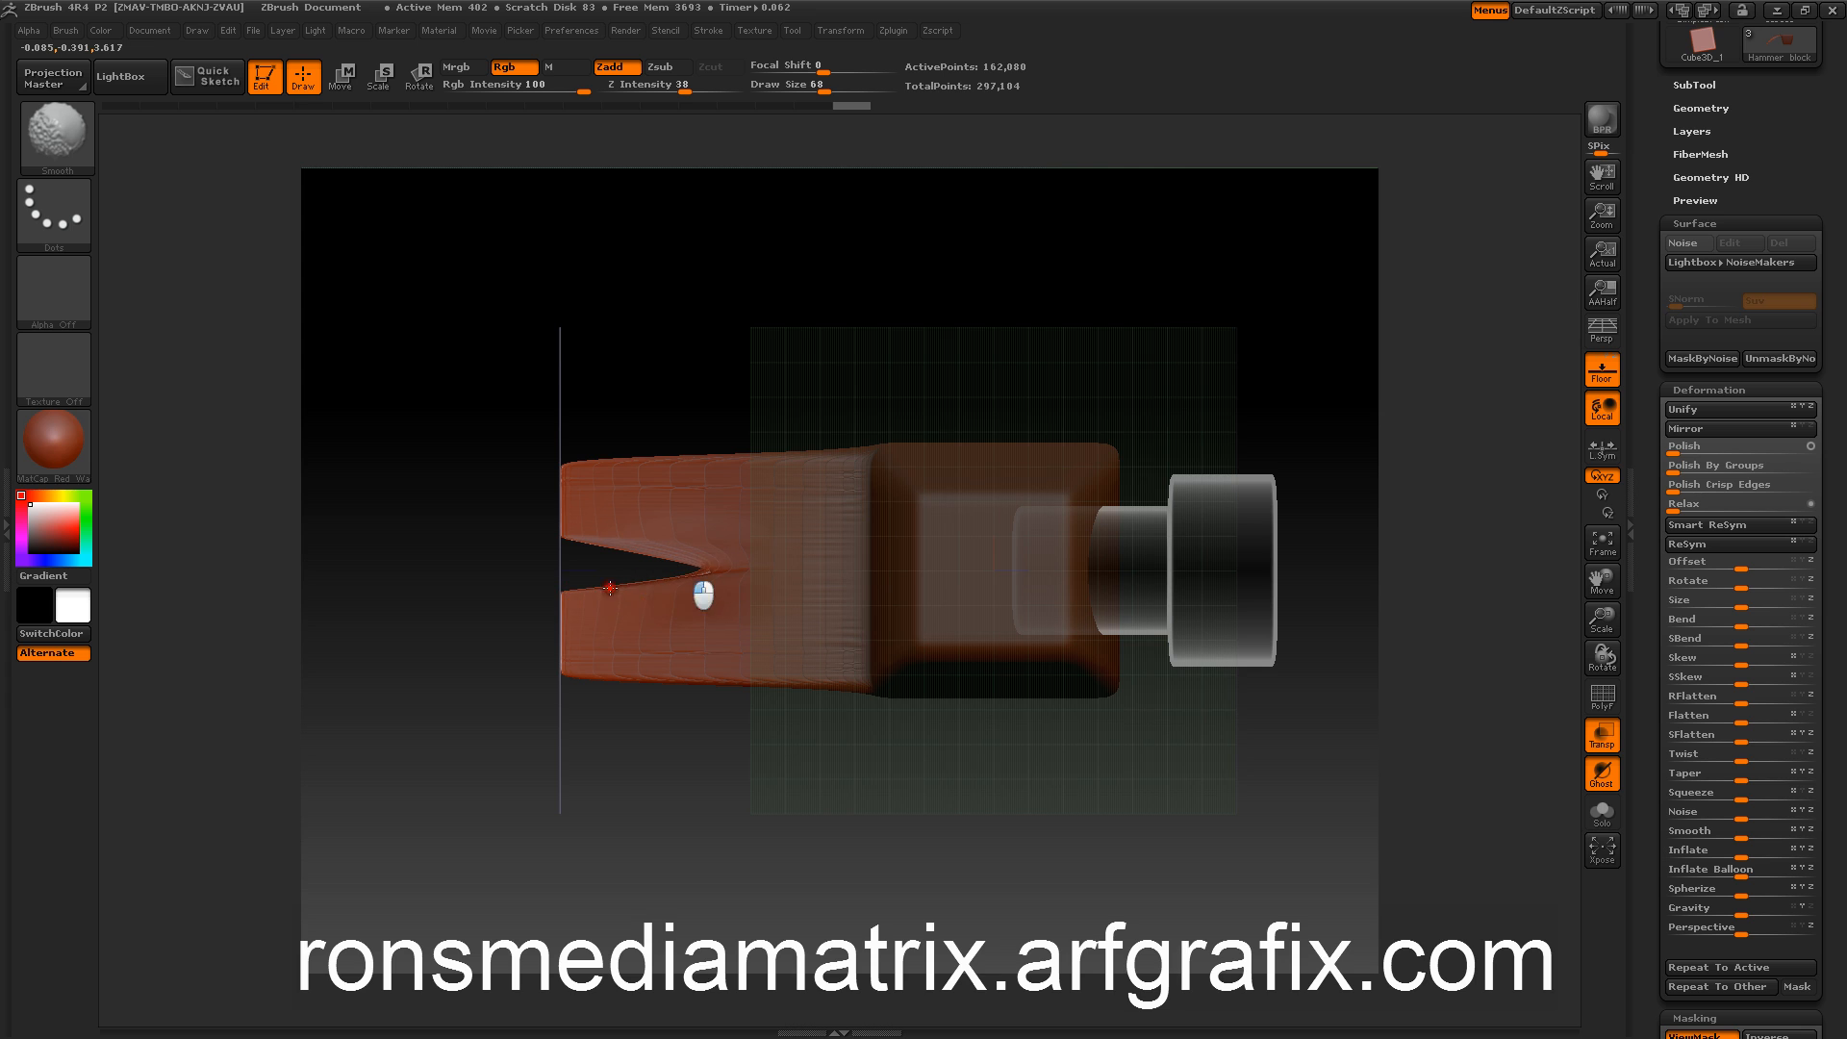
mouse_move(387, 326)
mouse_down()
mouse_move(429, 441)
mouse_move(408, 532)
mouse_move(388, 313)
mouse_up()
alt+drag(417, 438, 448, 530)
key(shift)
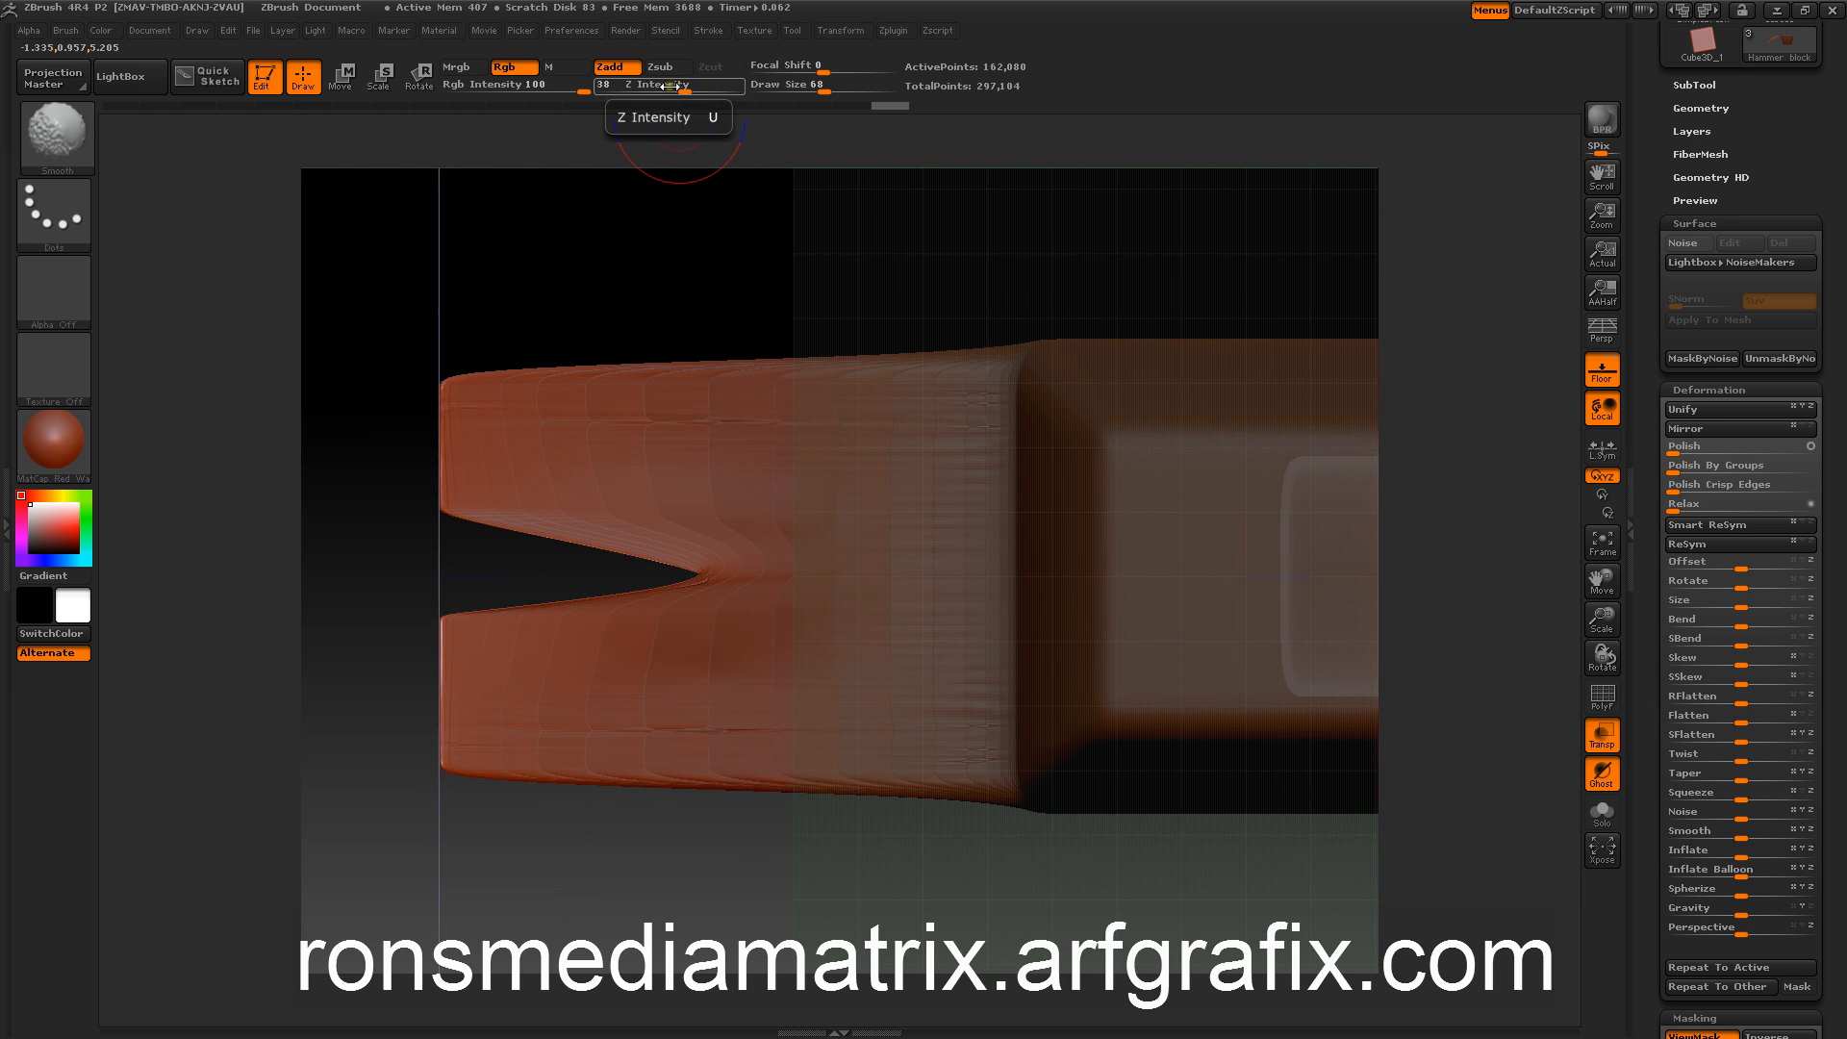
drag(669, 86, 711, 86)
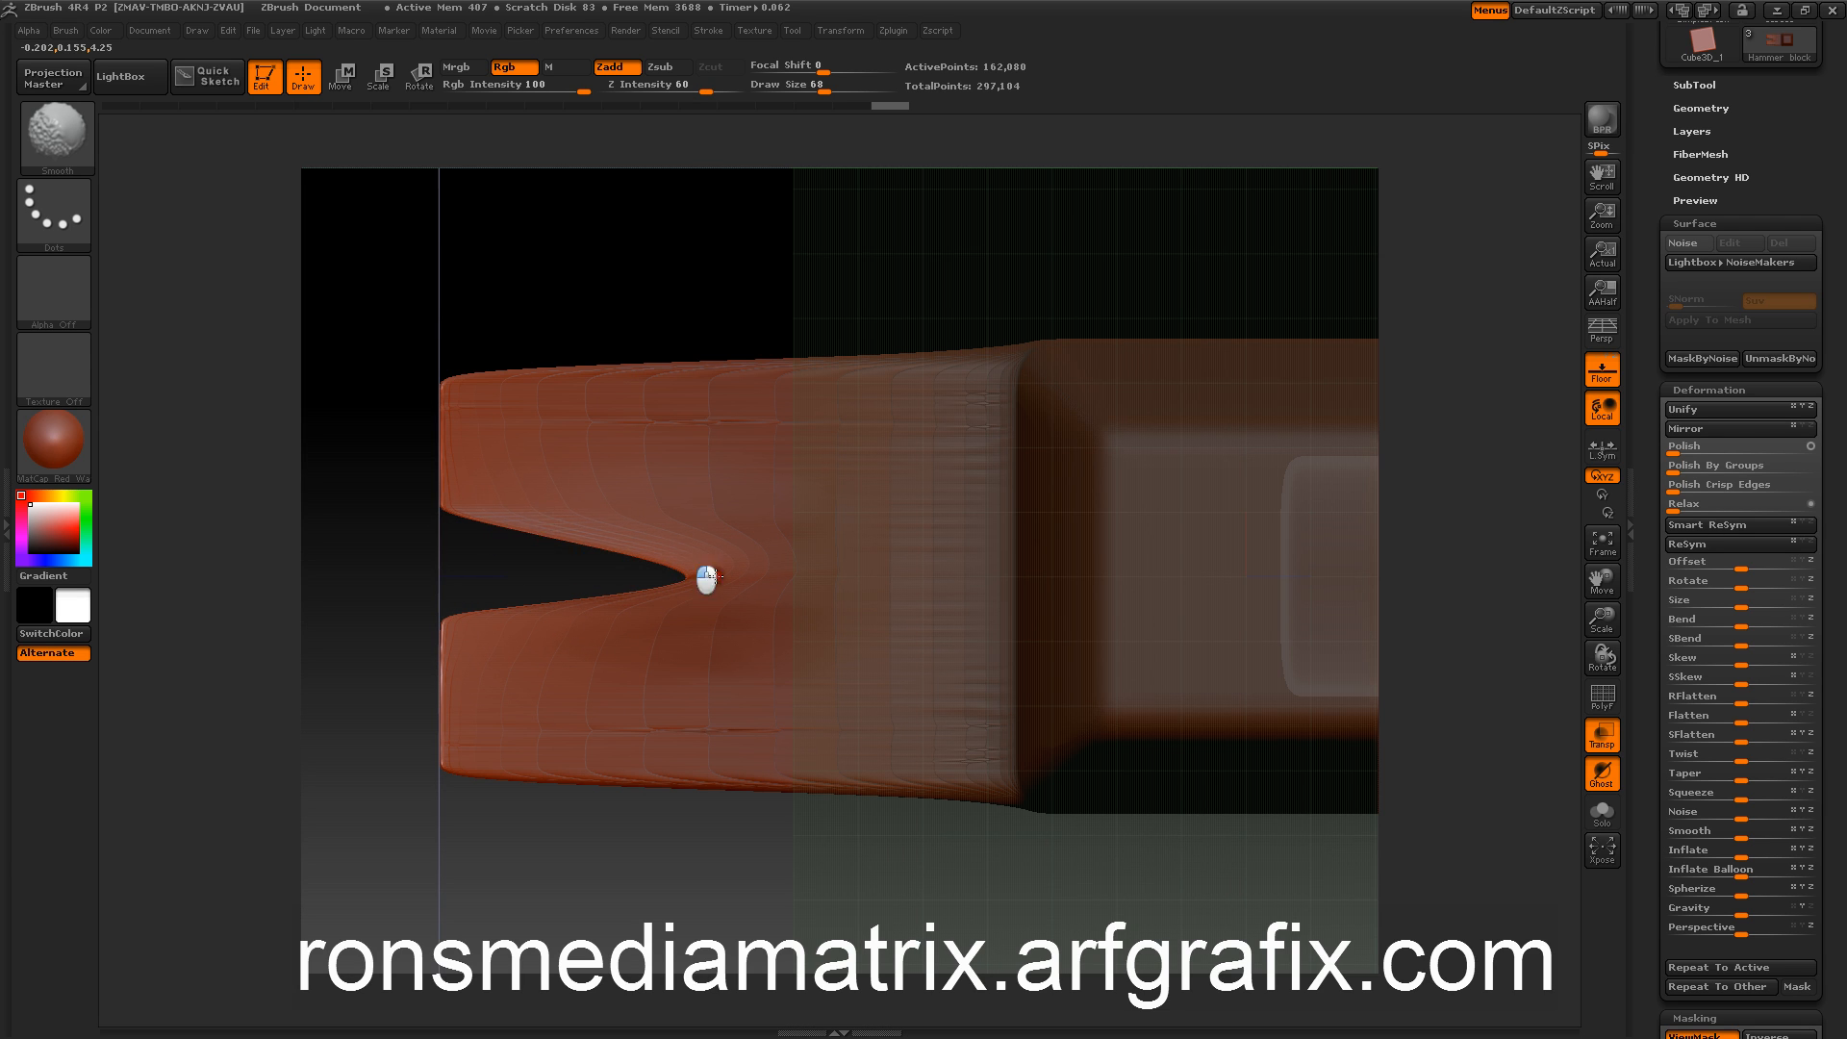
mouse_move(438, 216)
mouse_down()
mouse_move(477, 529)
mouse_move(560, 586)
mouse_move(424, 466)
mouse_move(461, 240)
mouse_up()
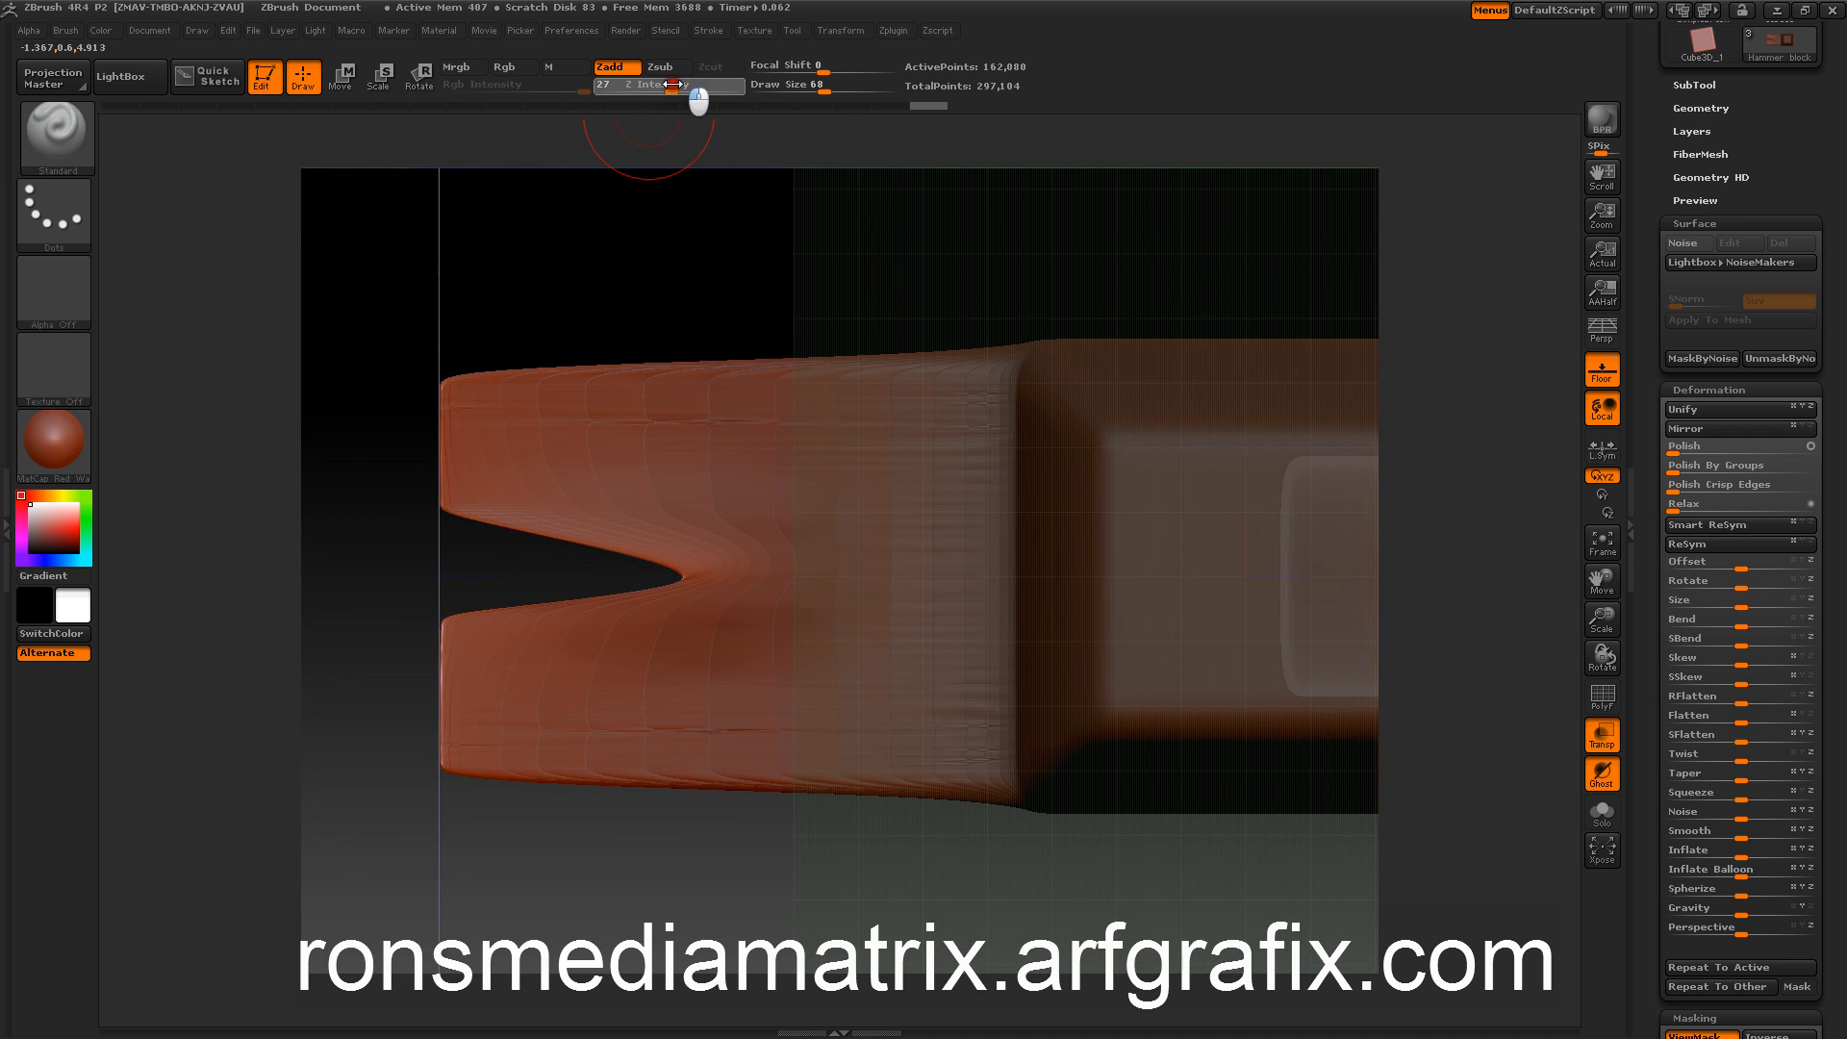
Step: Raise the Smooth brush's Z Intensity to 100 and smooth around the notch on both faces of the claw
key(shift)
drag(657, 87, 743, 88)
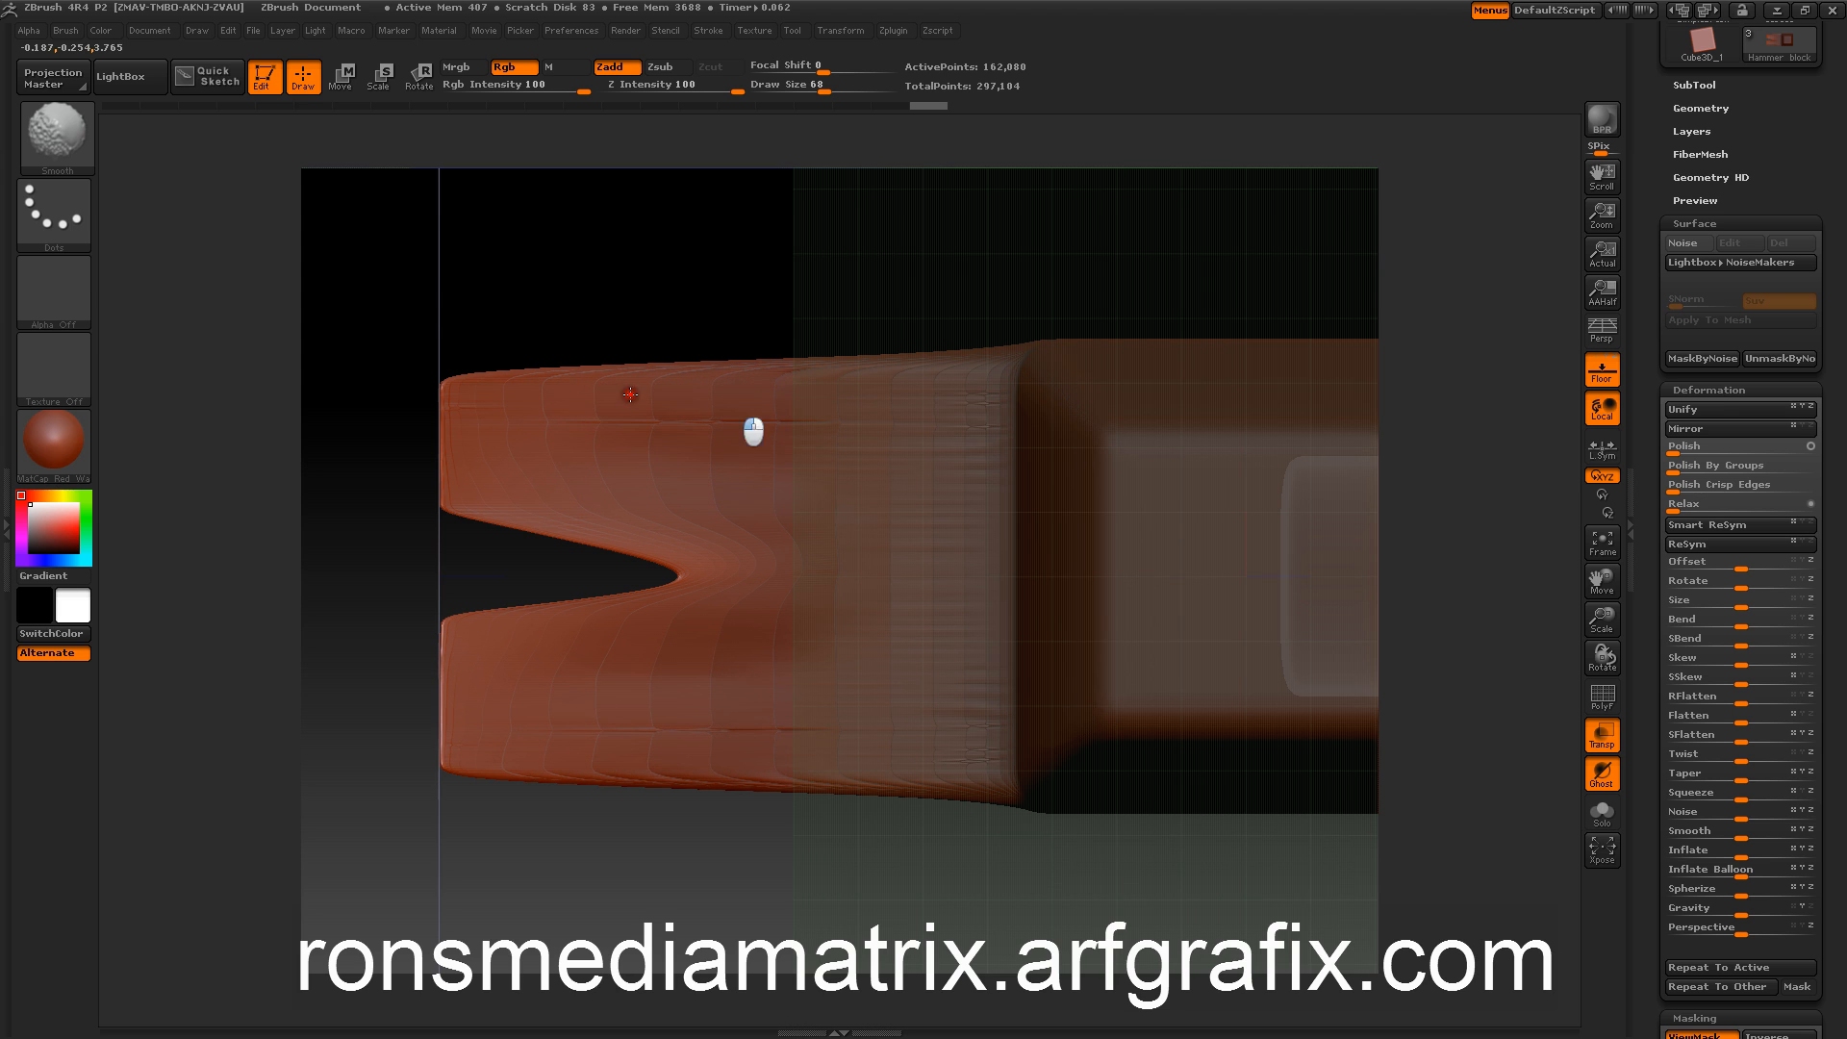
mouse_move(630, 394)
mouse_down()
mouse_move(503, 372)
mouse_move(475, 458)
mouse_move(486, 298)
mouse_move(549, 318)
mouse_move(660, 304)
mouse_move(644, 264)
mouse_up()
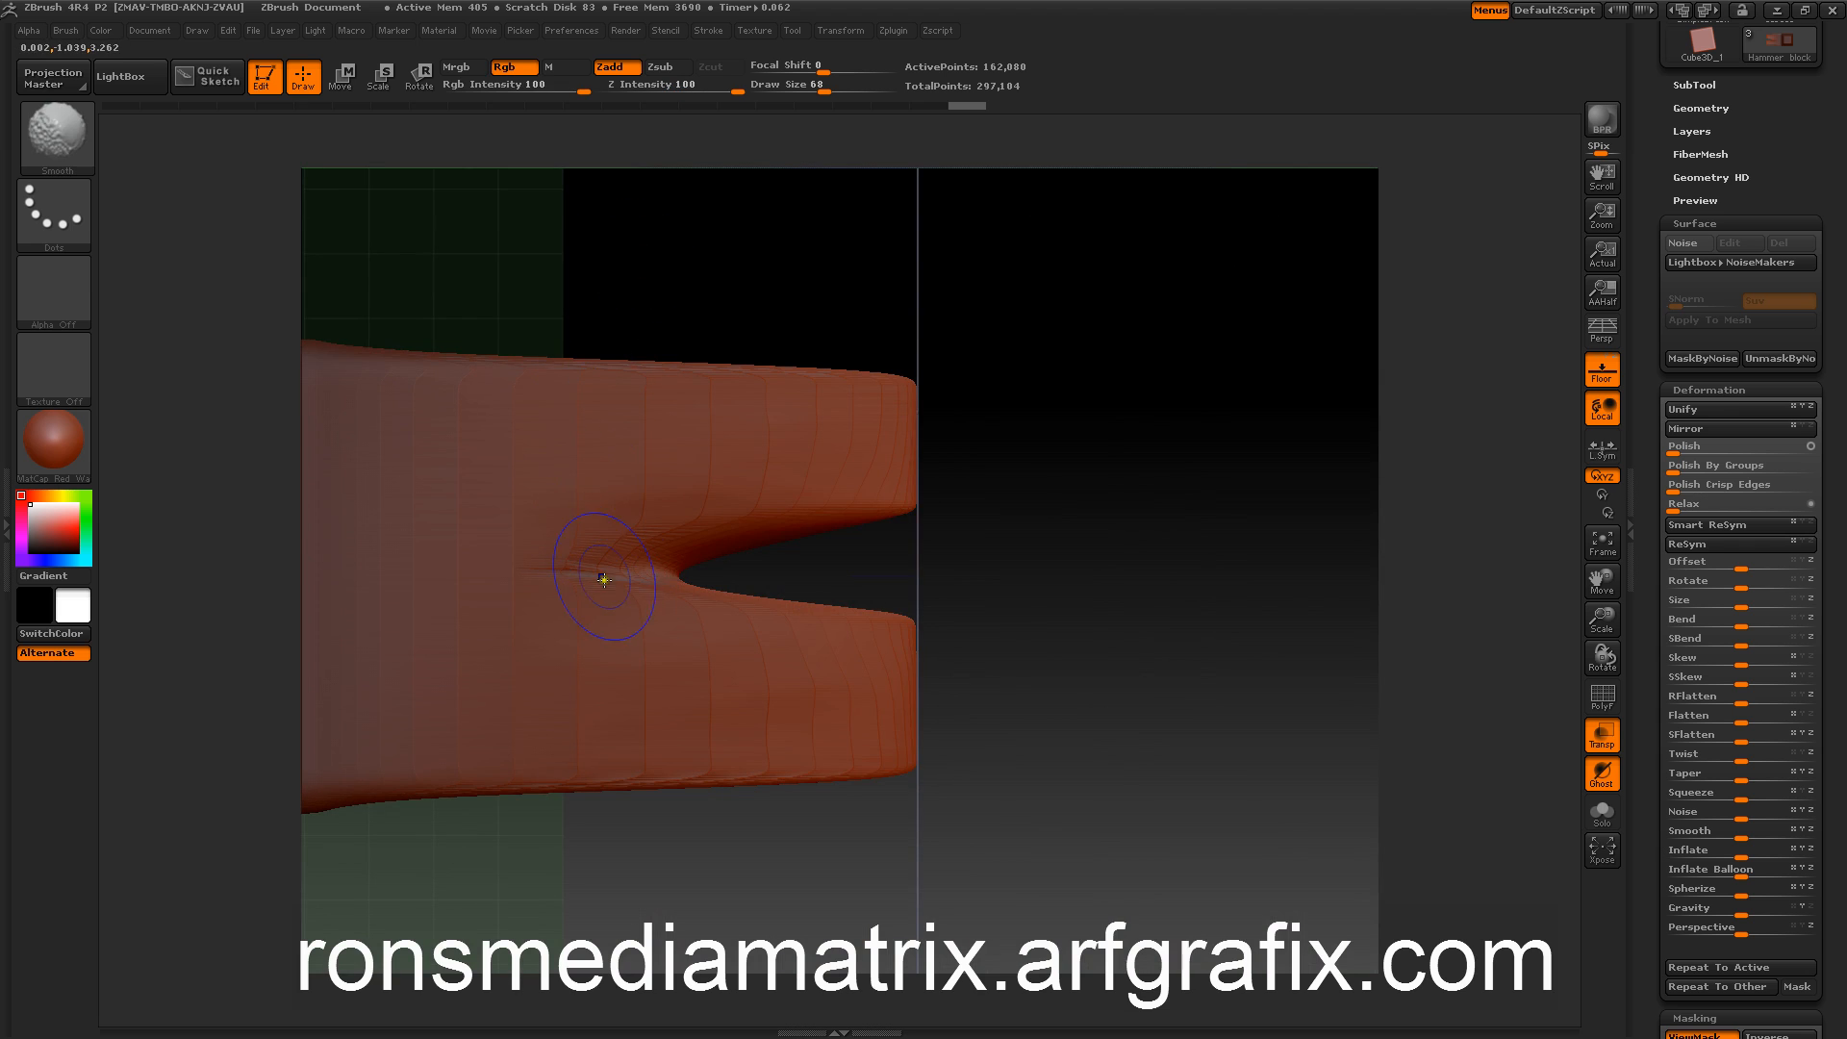
Step: Return to side view and clear the mask from the hammer block
mouse_move(1106, 625)
mouse_down()
mouse_move(1158, 598)
mouse_move(981, 648)
mouse_move(651, 272)
mouse_move(654, 433)
mouse_up()
alt+drag(622, 330, 592, 172)
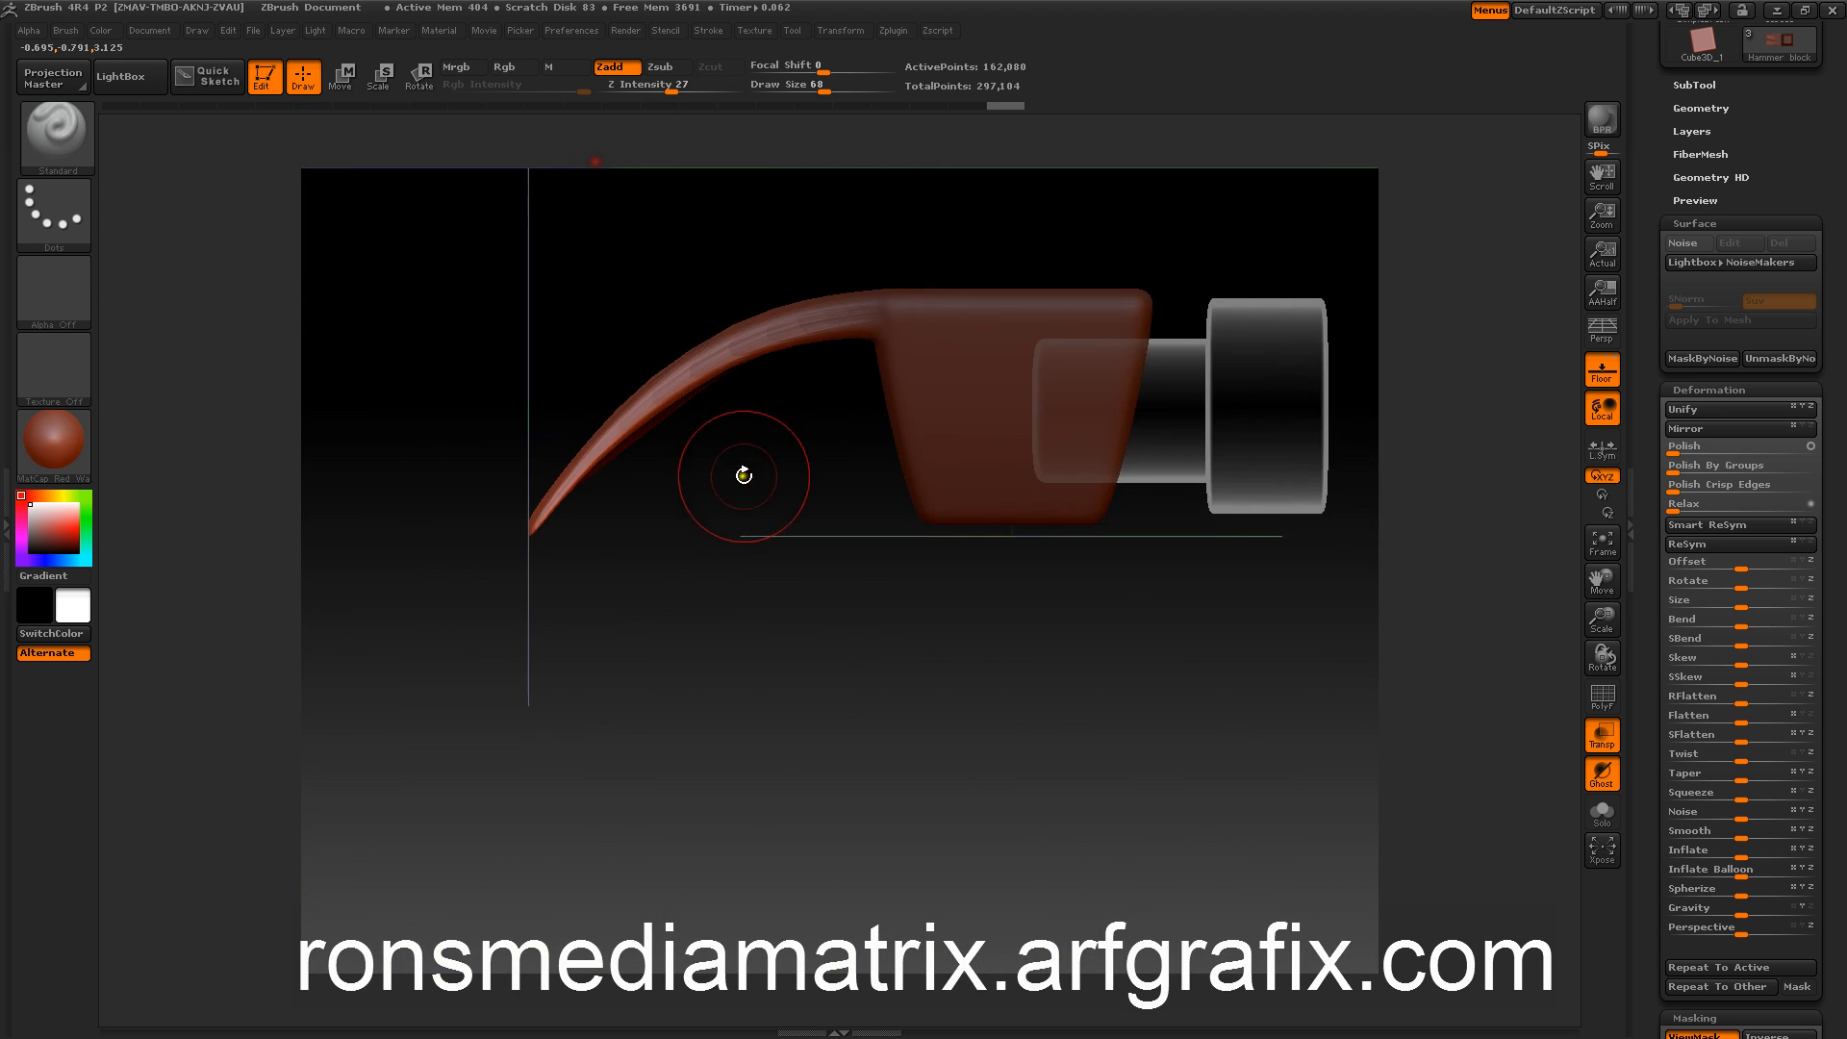
drag(742, 474, 805, 507)
drag(1090, 636, 980, 737)
click(1678, 223)
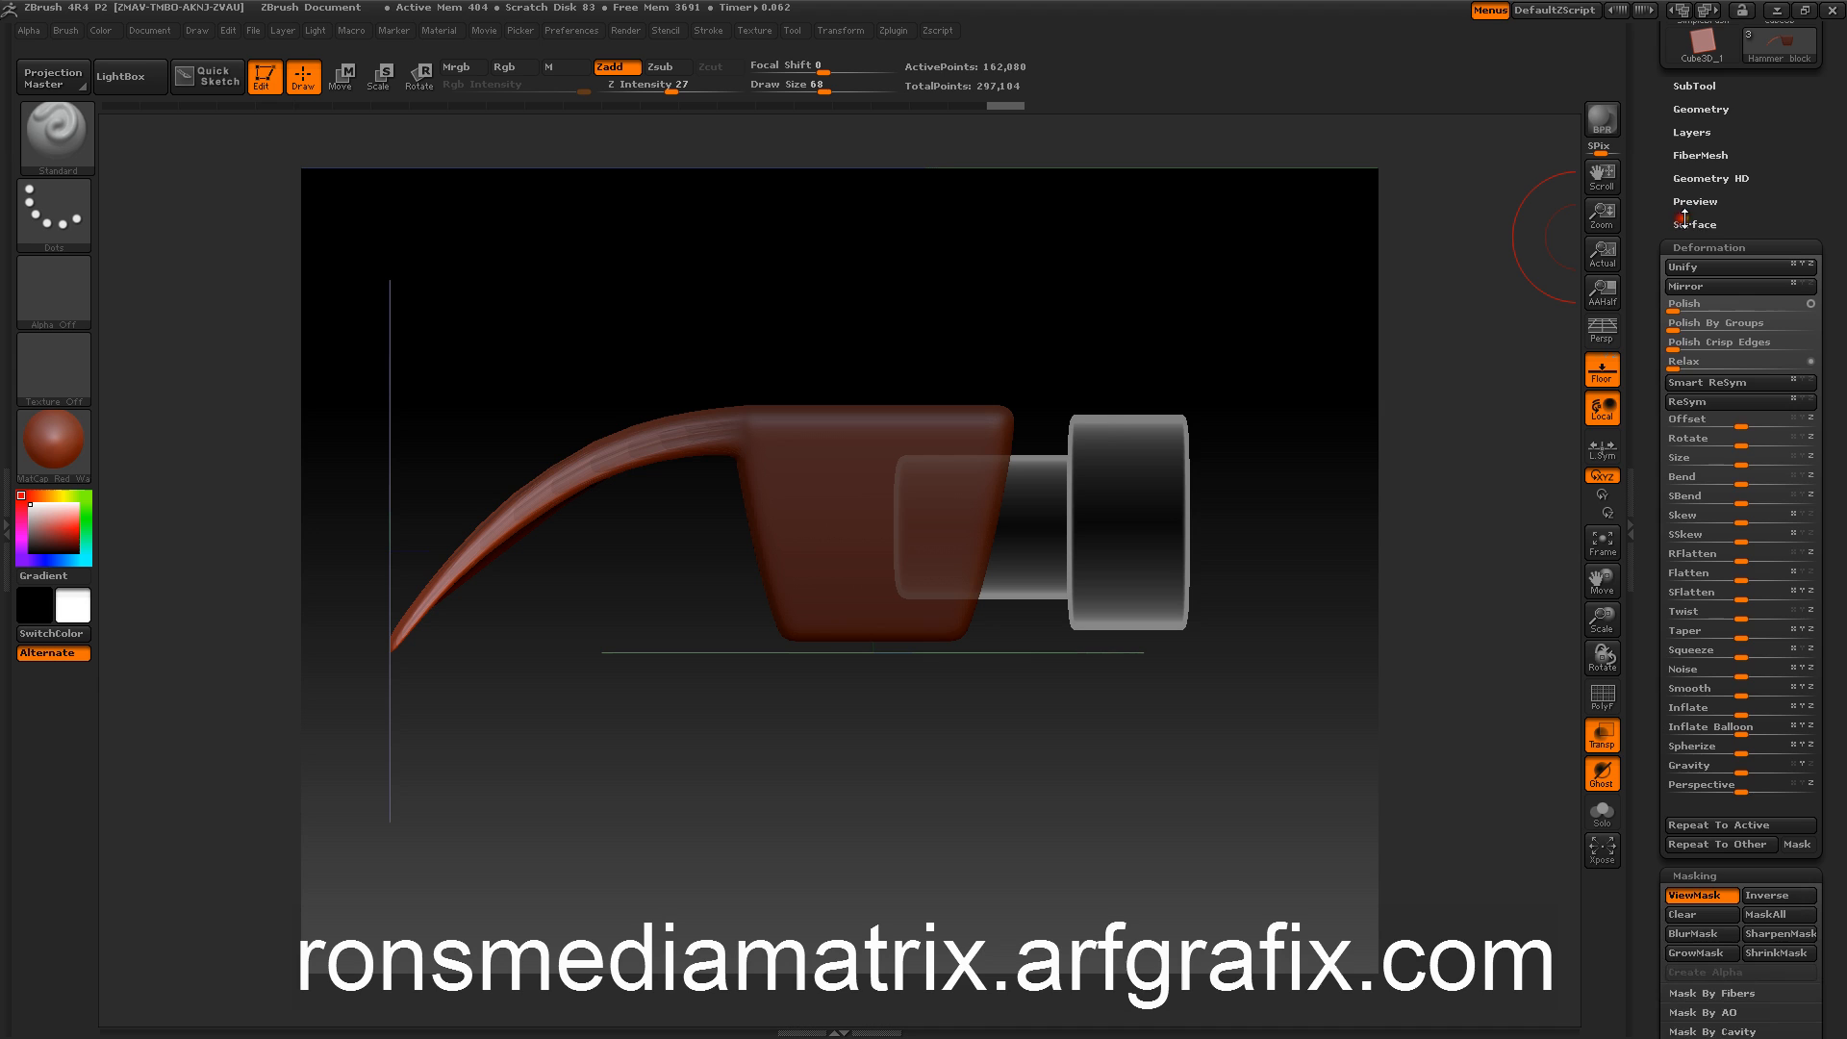
drag(1648, 300, 1648, 341)
click(1689, 366)
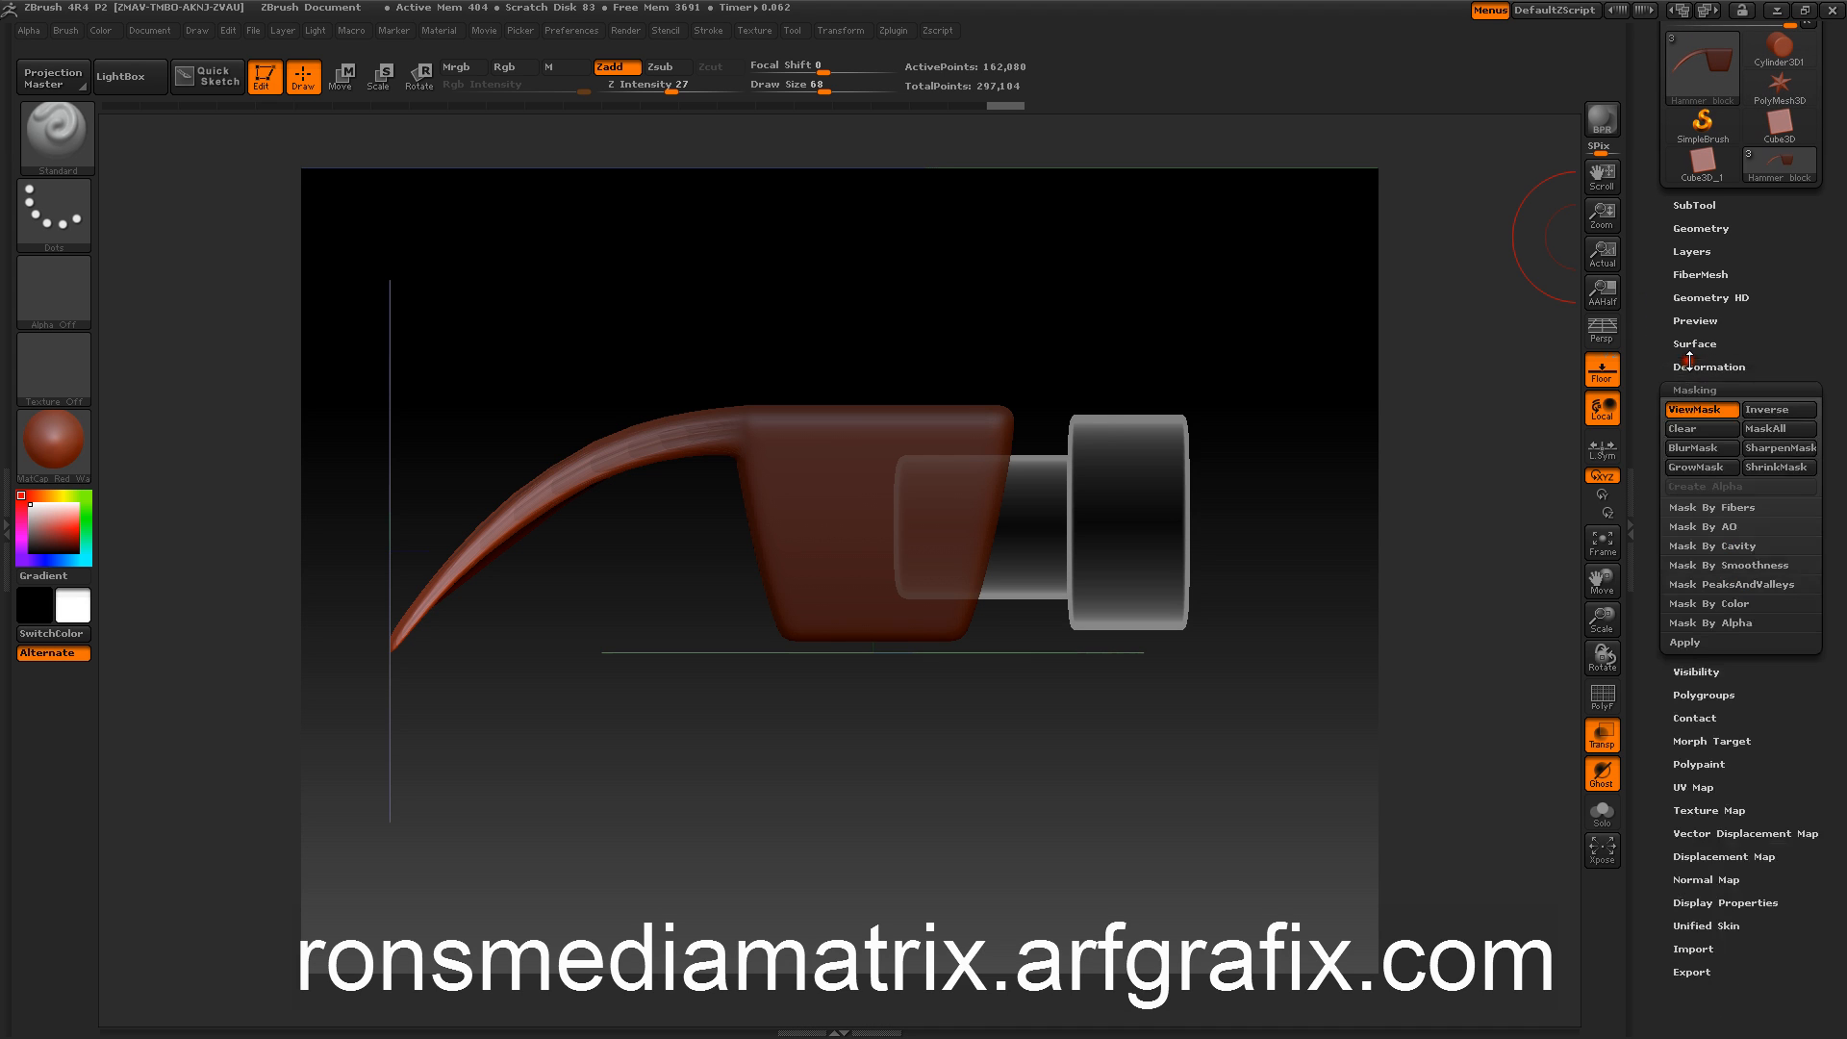
click(1686, 430)
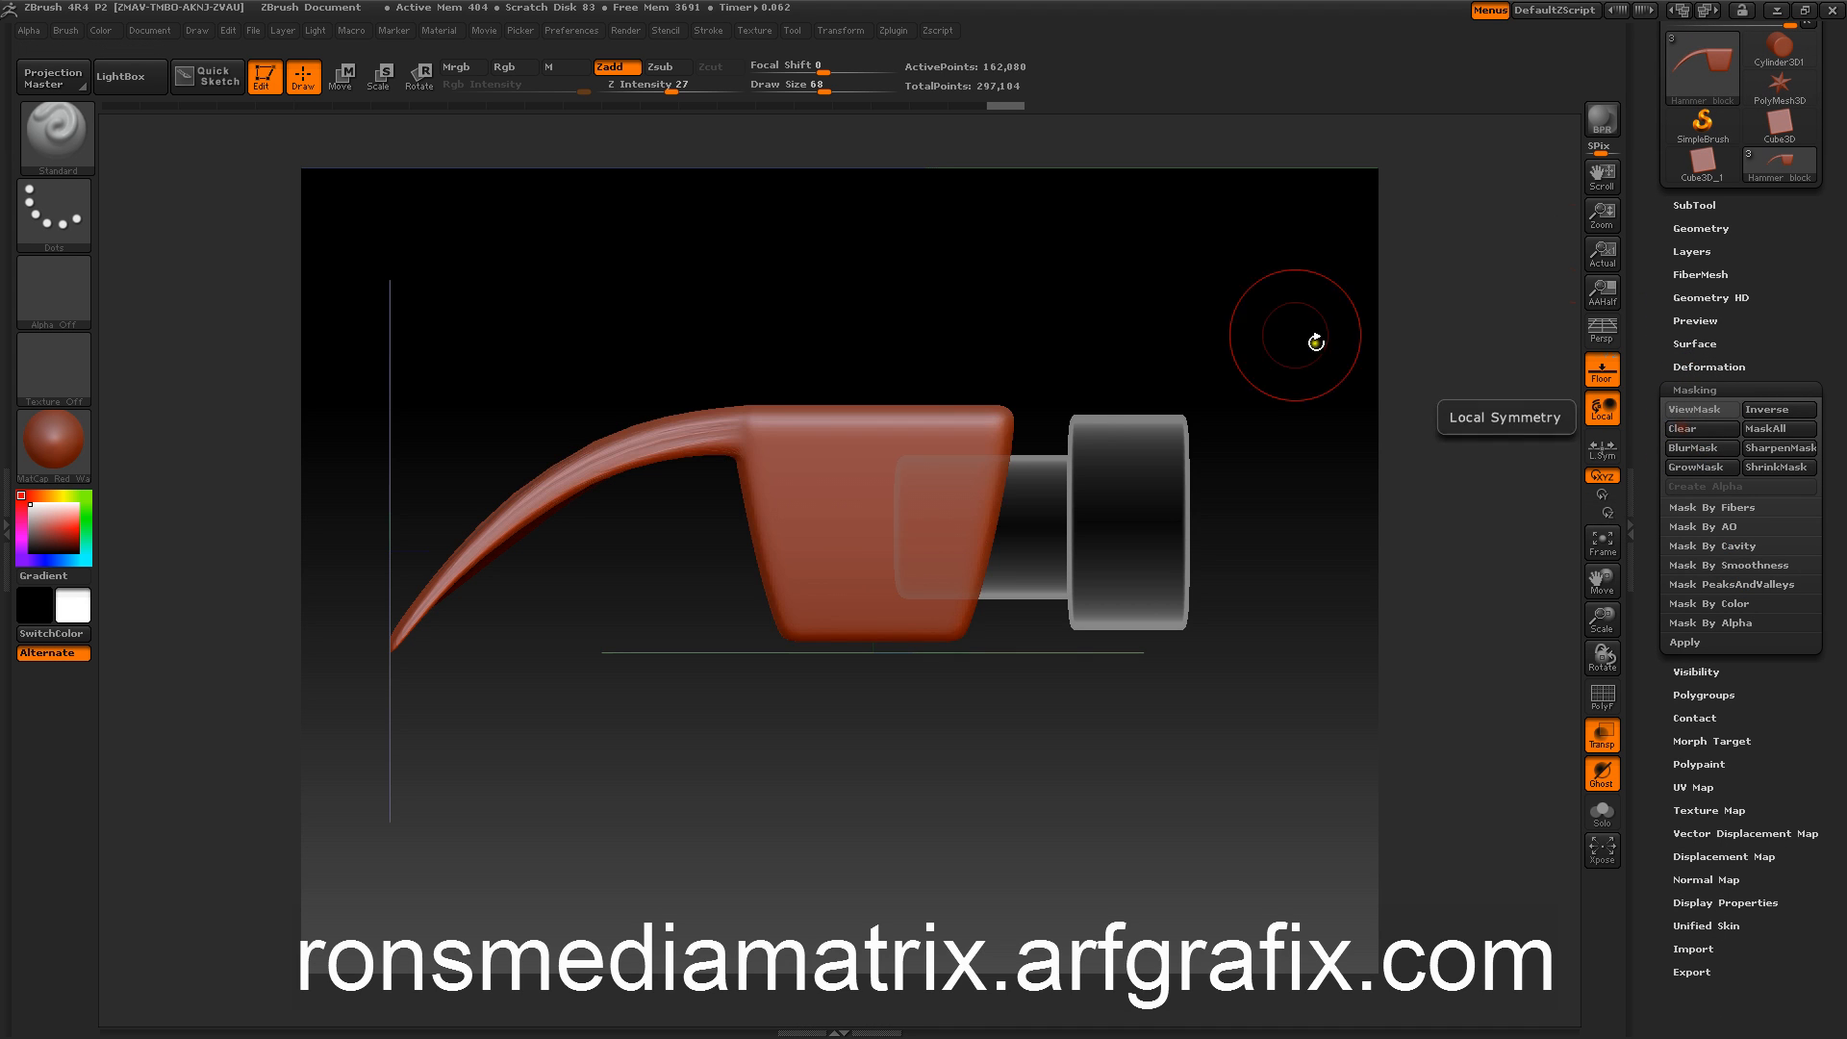
Step: Show the subtool list and check the hammer's subtools, ending with Hammer block active
drag(1311, 338, 1208, 235)
drag(1662, 297, 1655, 414)
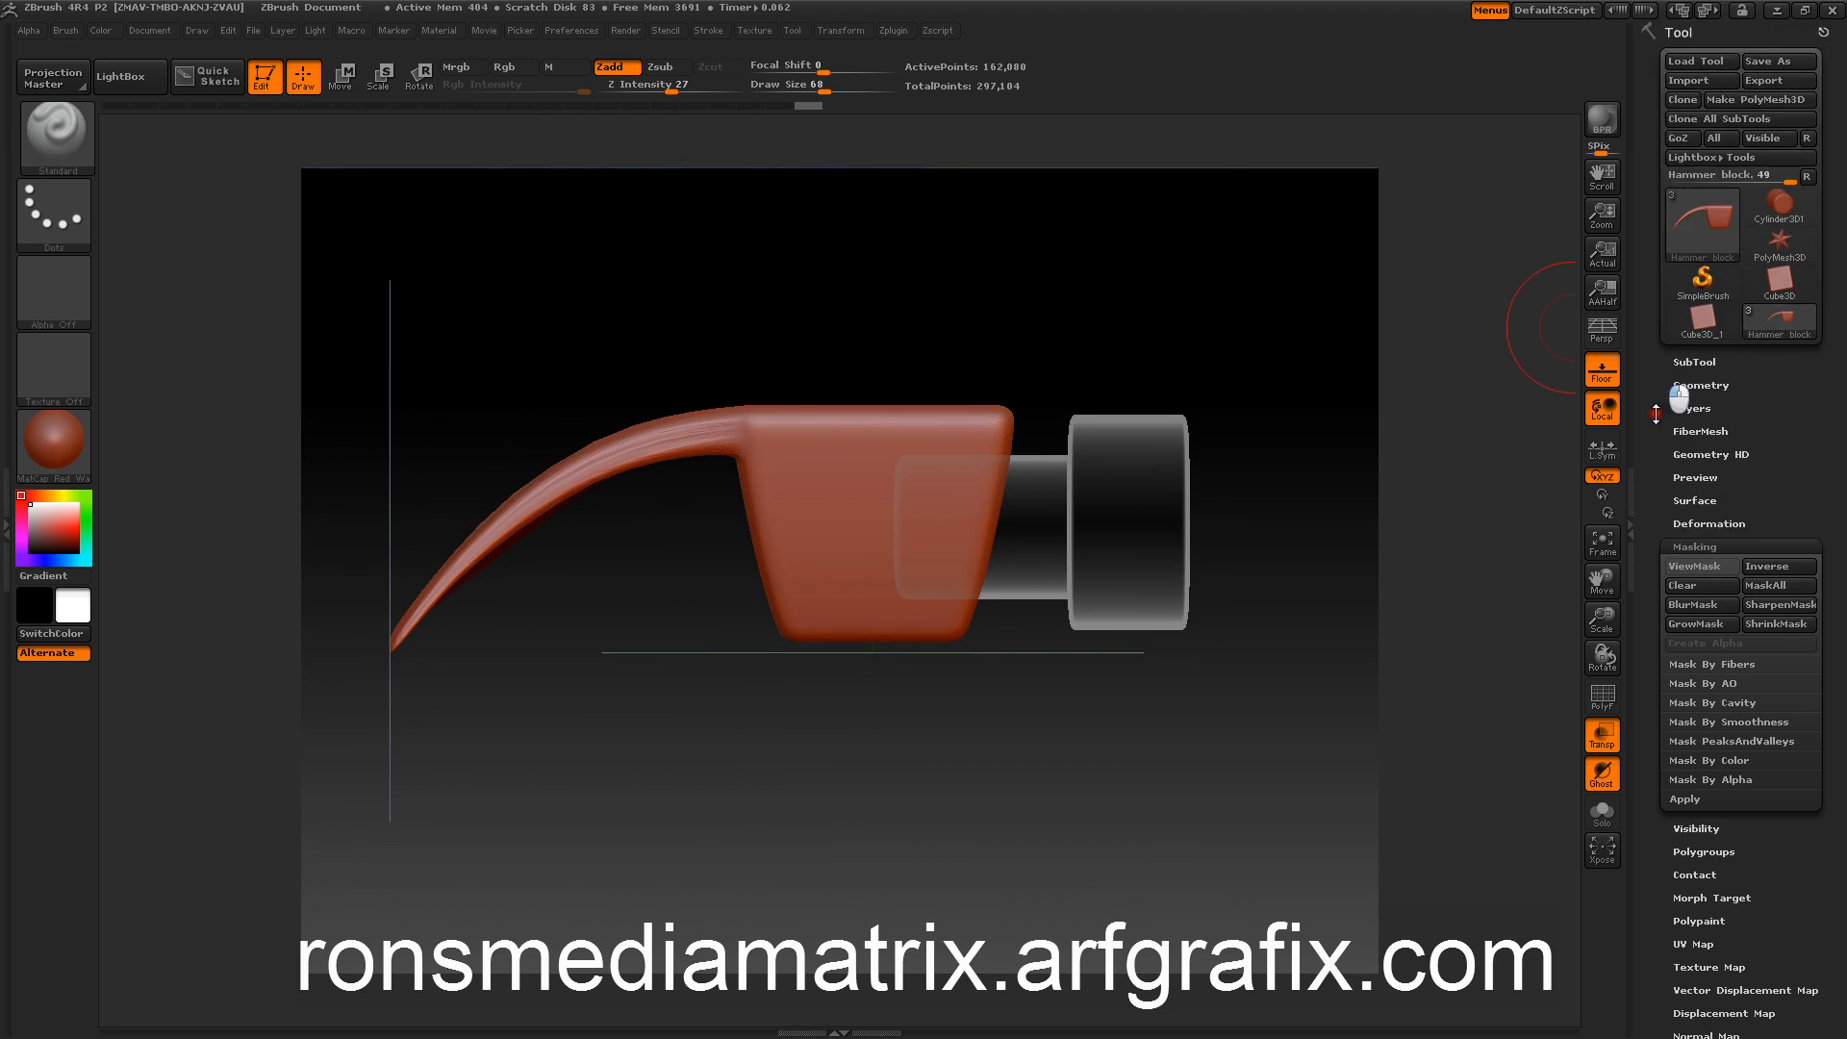
click(1679, 358)
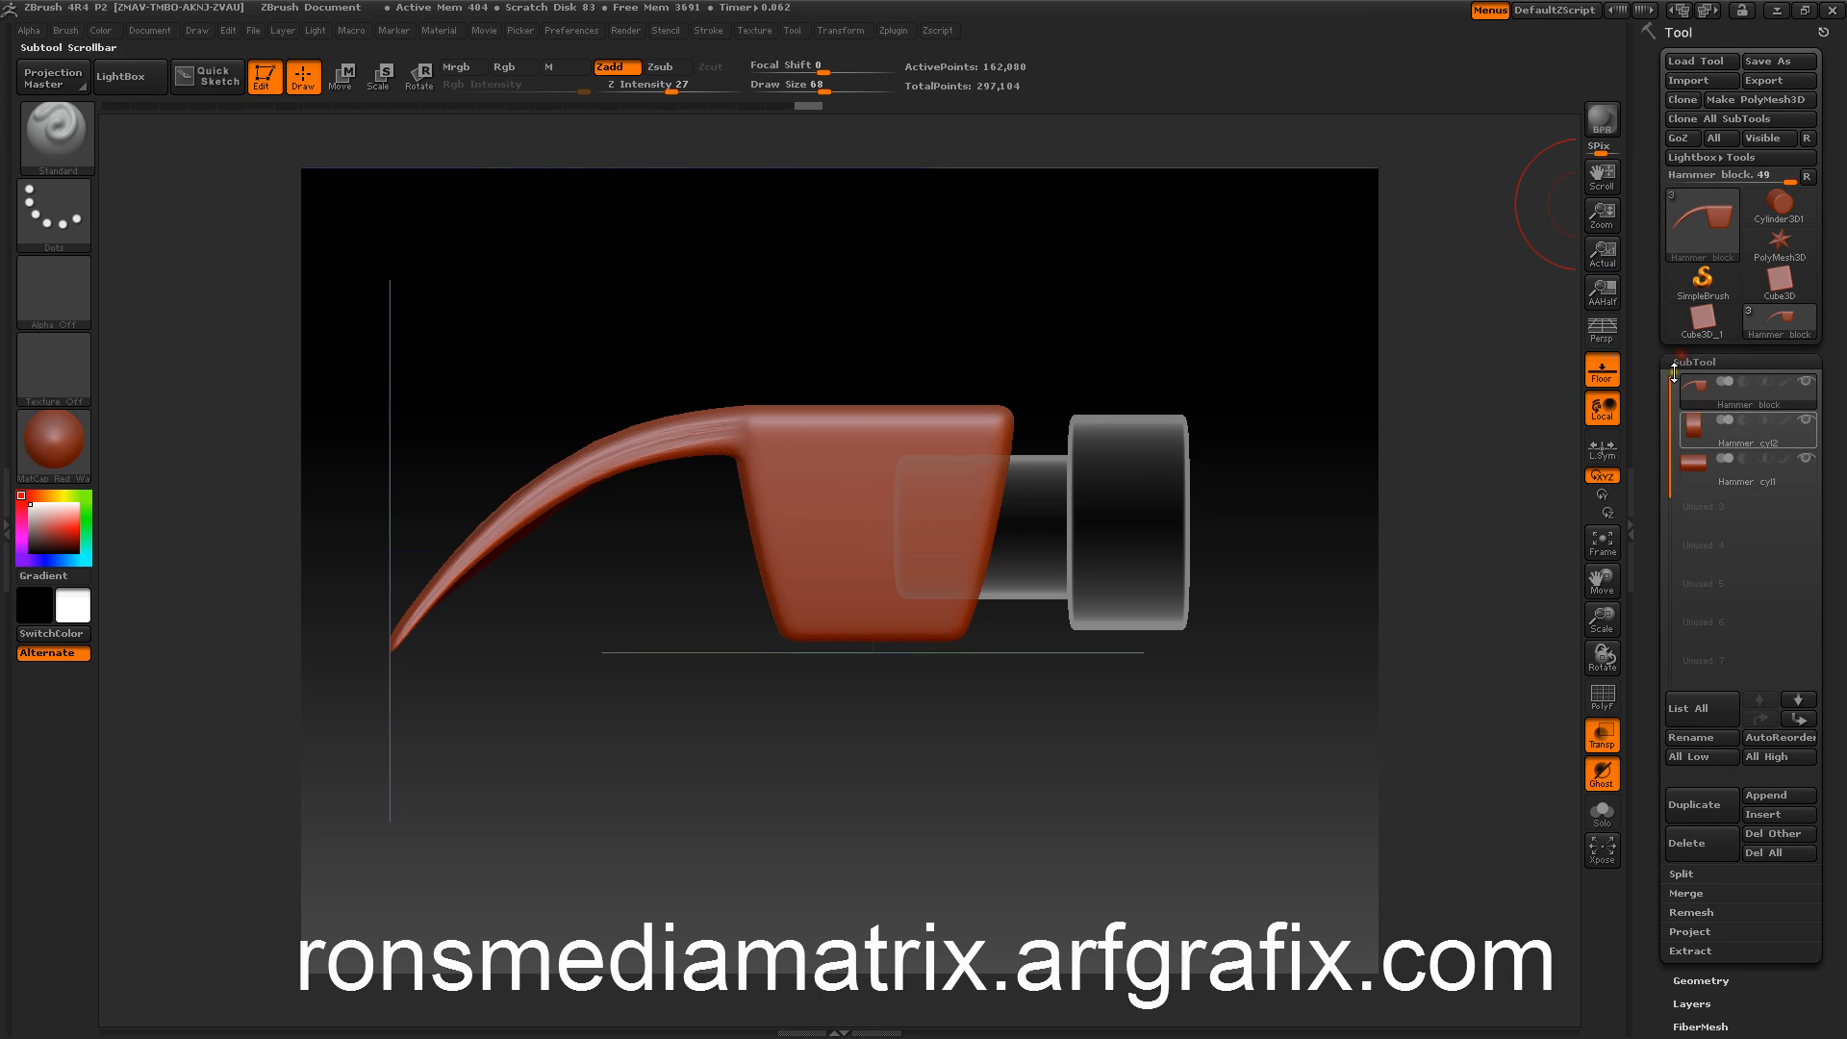
click(1701, 435)
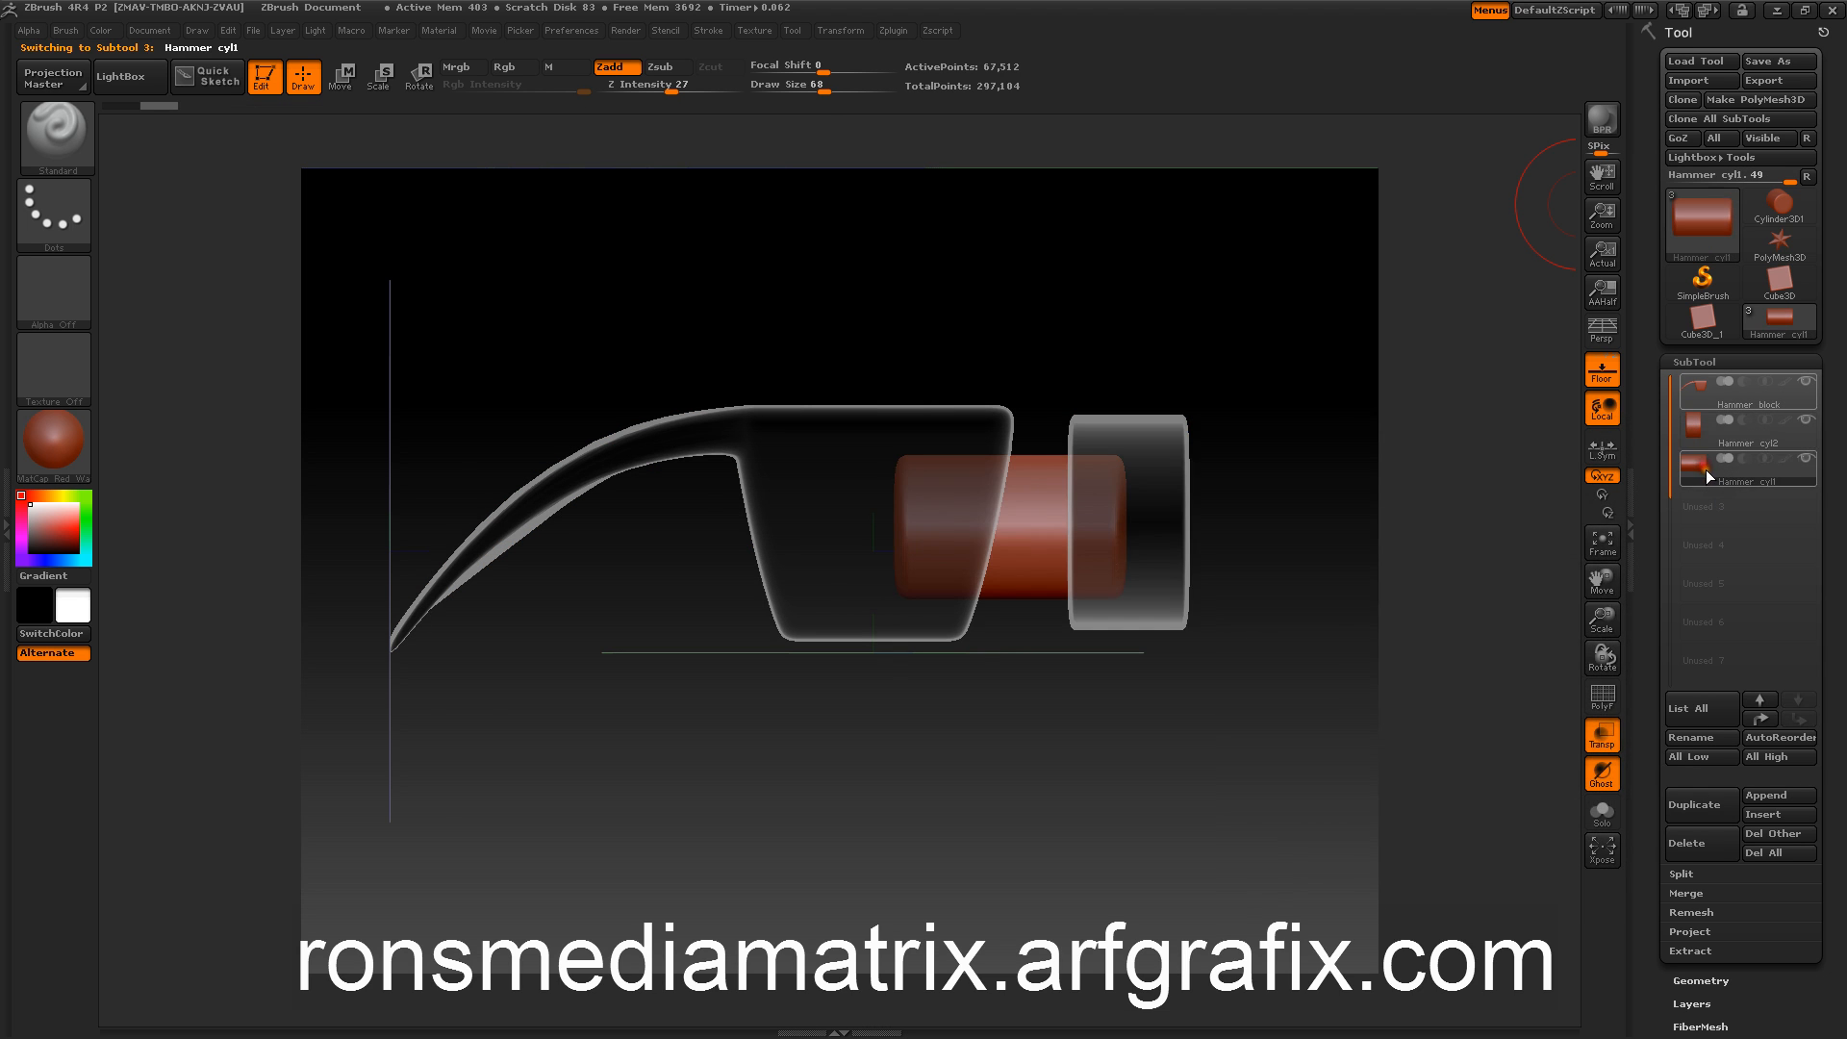
click(1702, 398)
drag(1181, 275, 1044, 264)
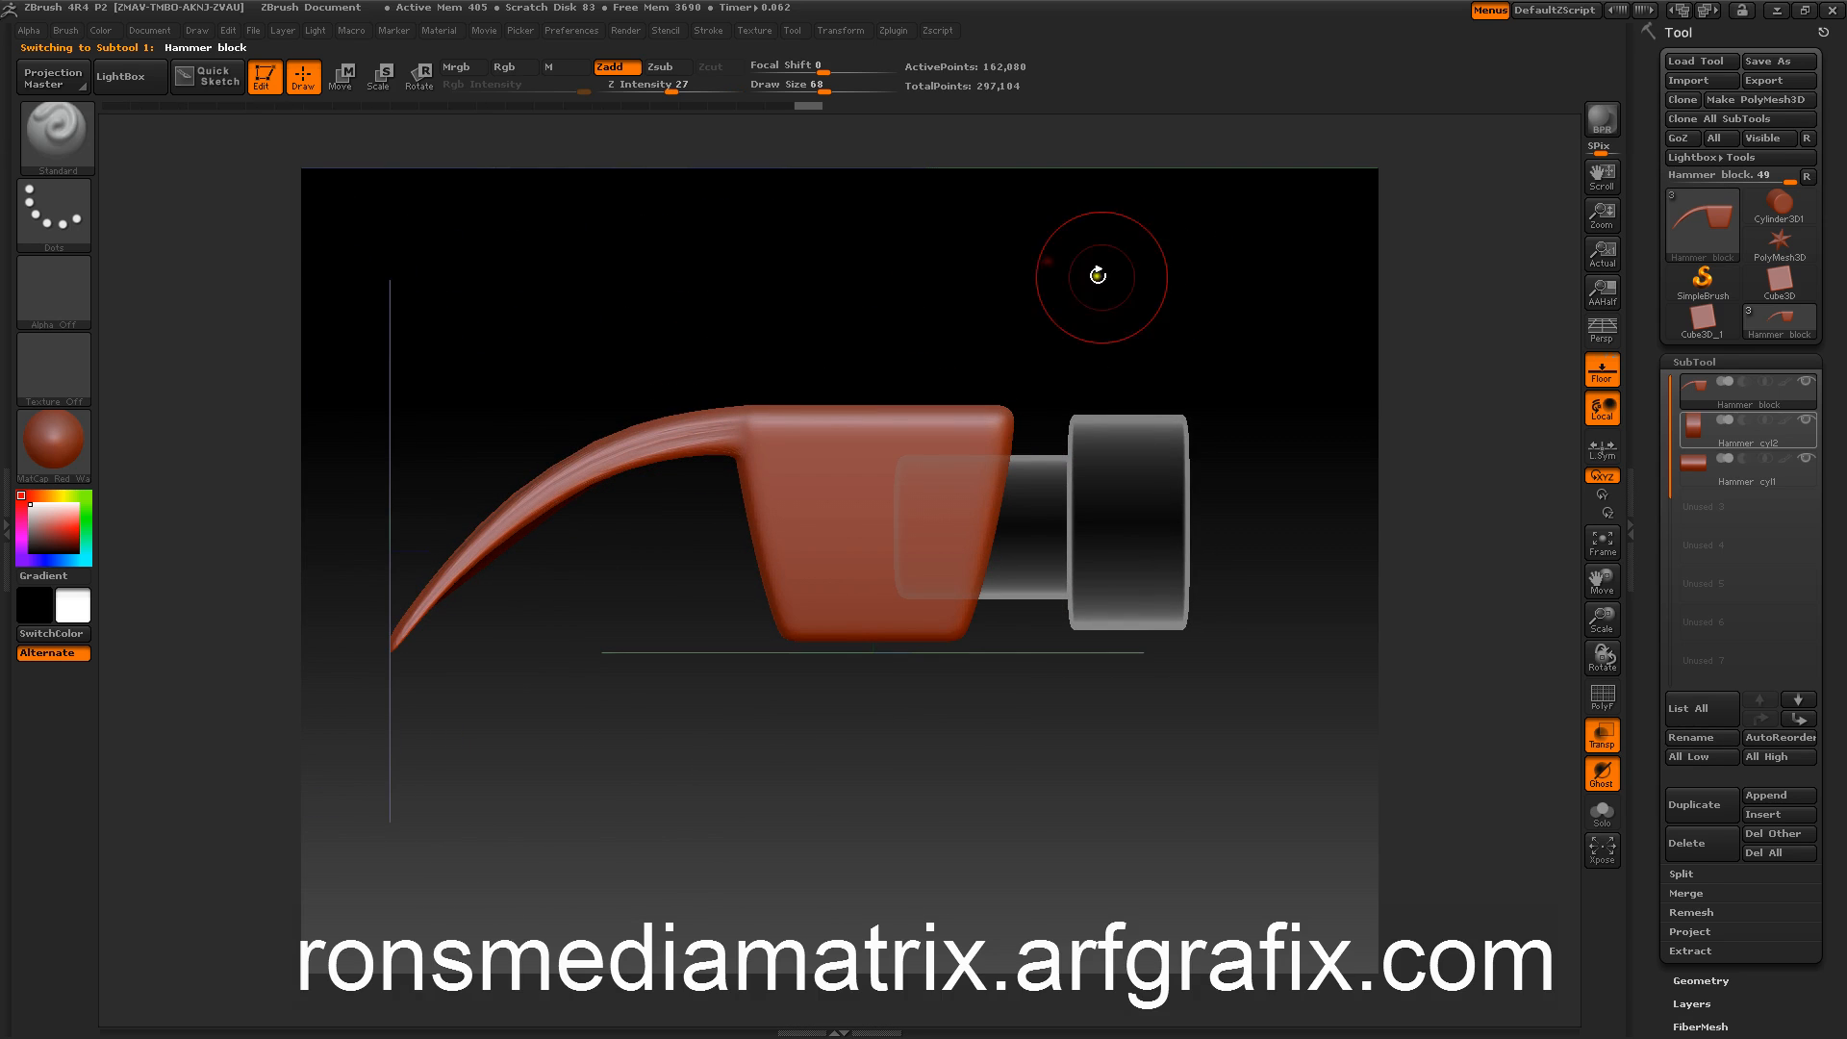
Step: Merge the visible hammer subtools into a new subtool with SubTool Master, using Merge only without preserving existing polygroups
click(894, 32)
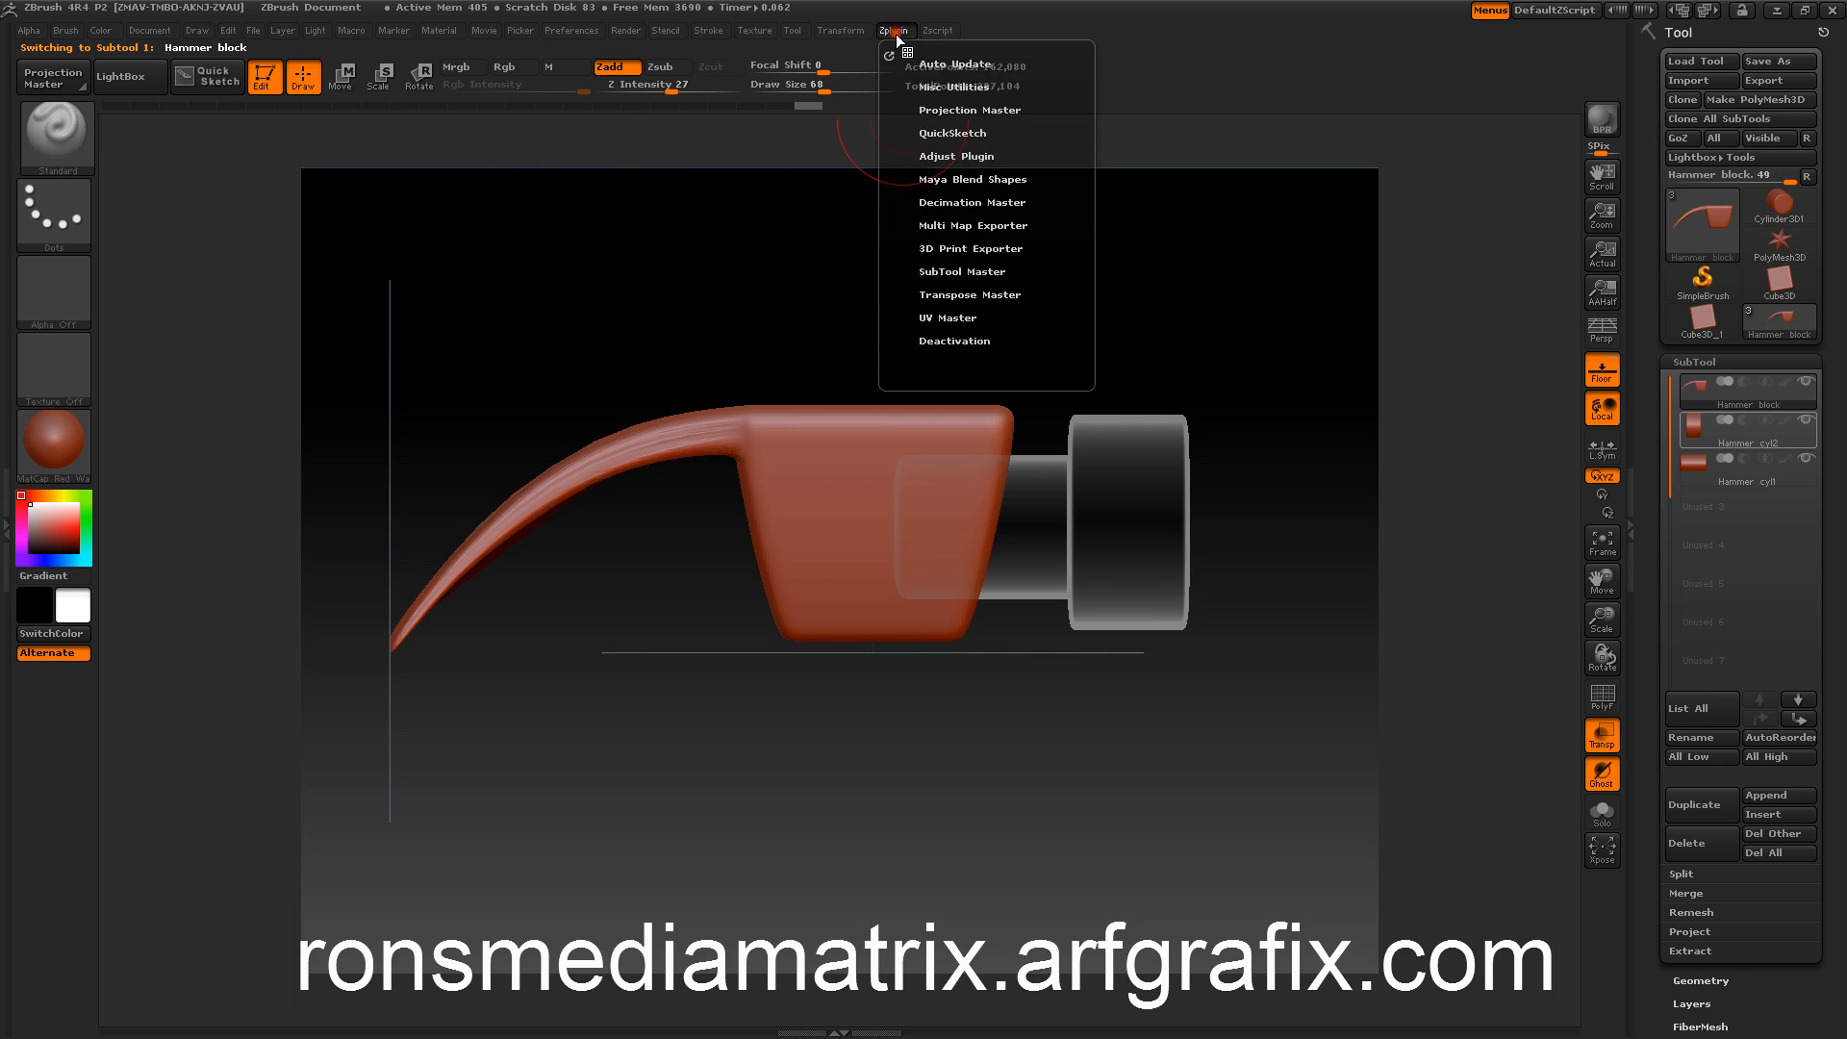
click(936, 270)
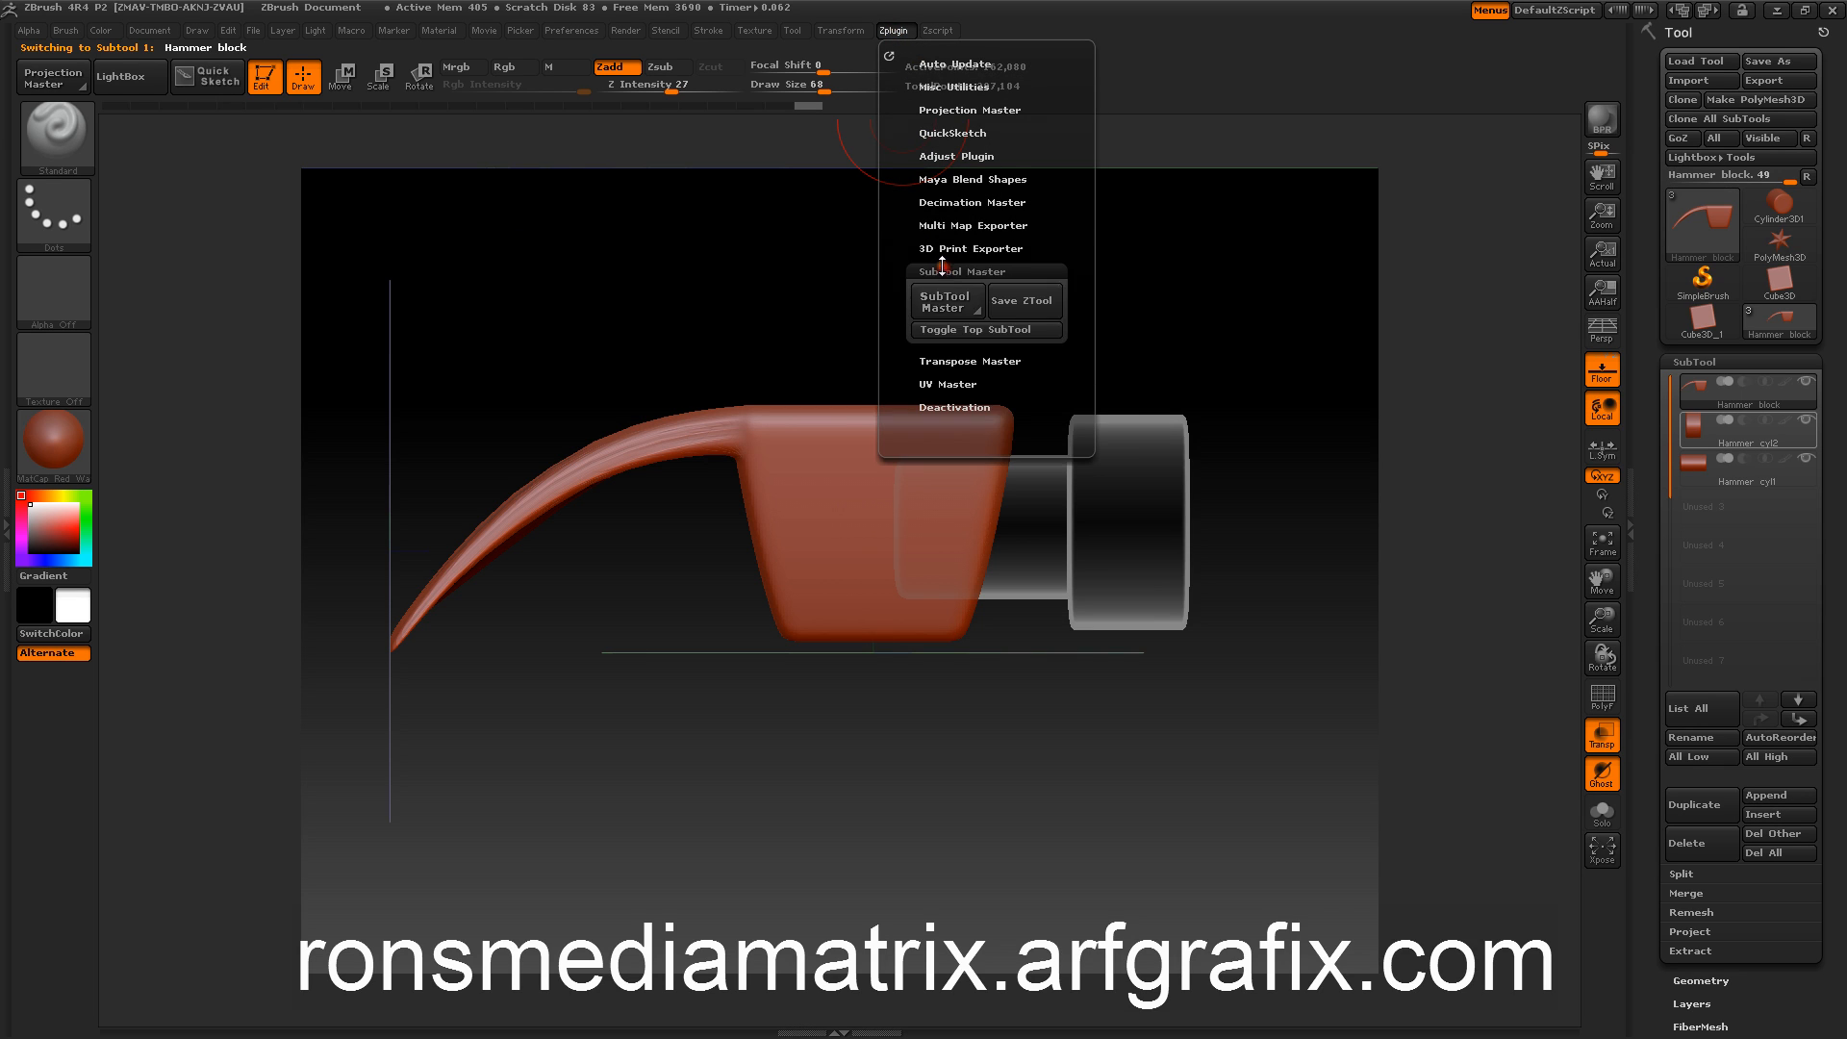
click(946, 304)
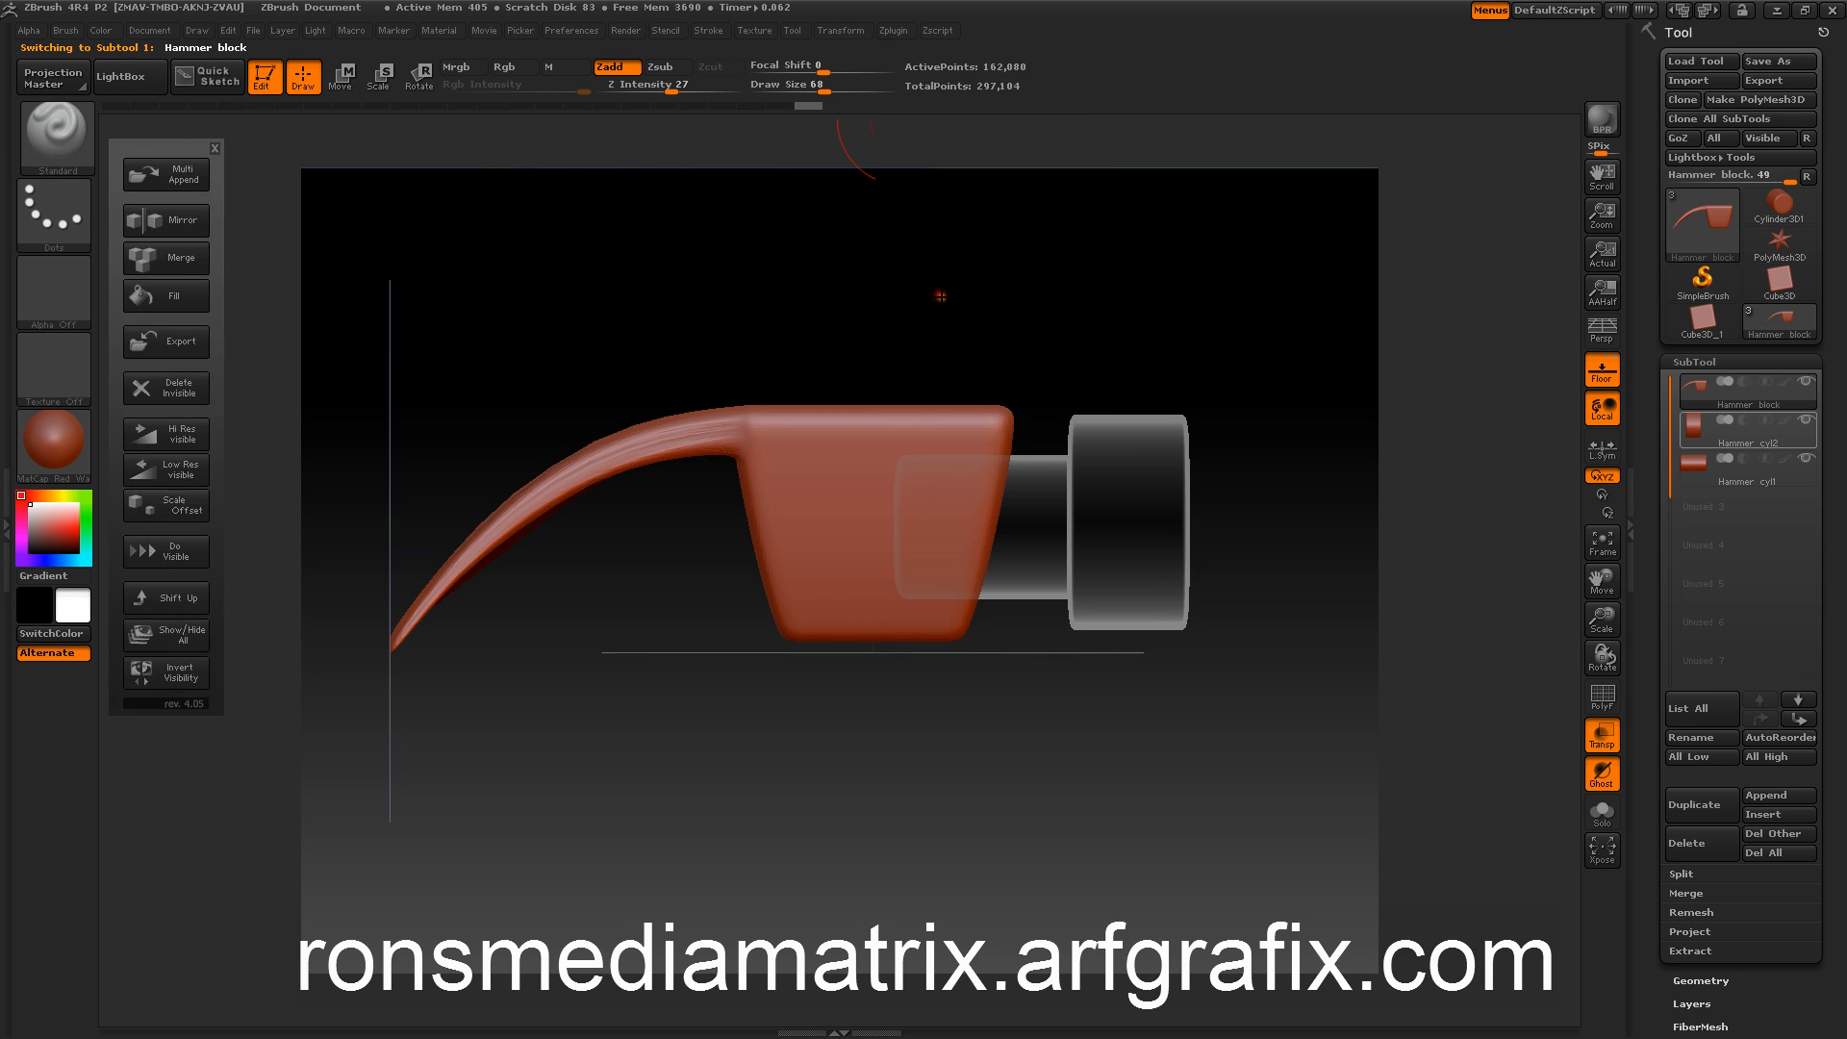
click(166, 258)
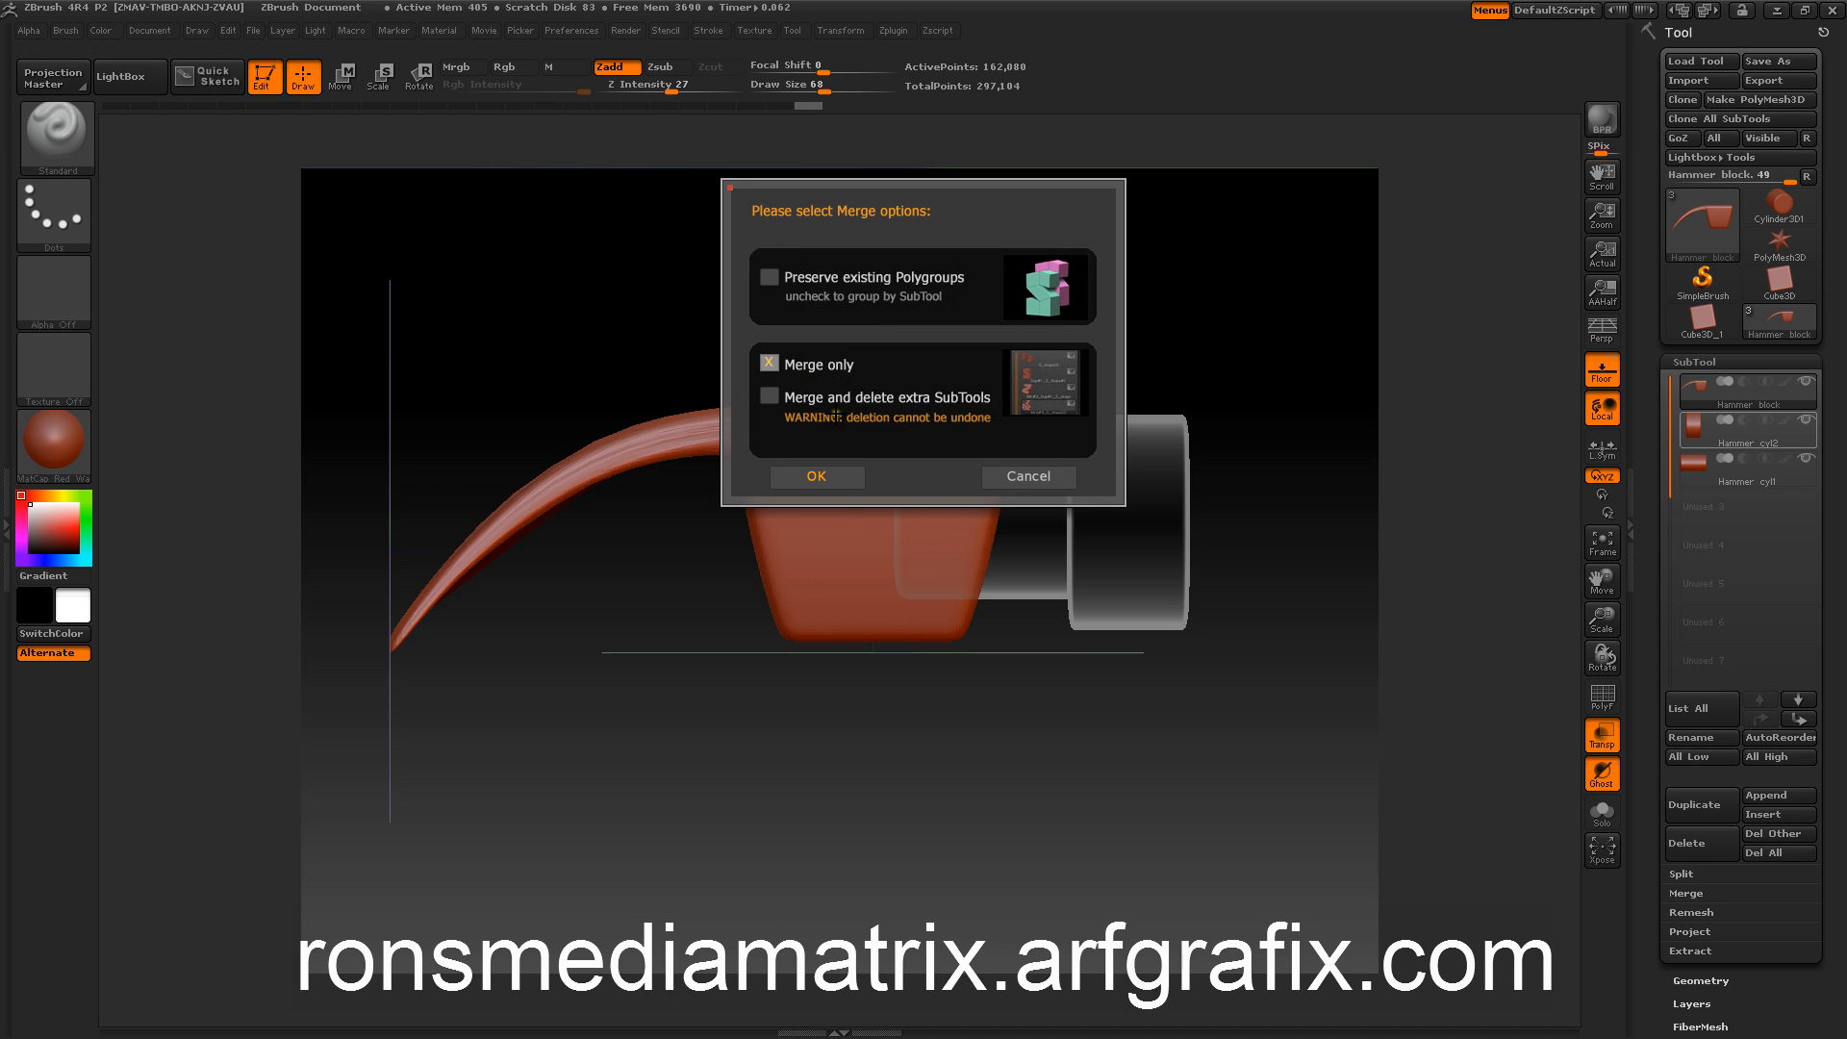
click(817, 473)
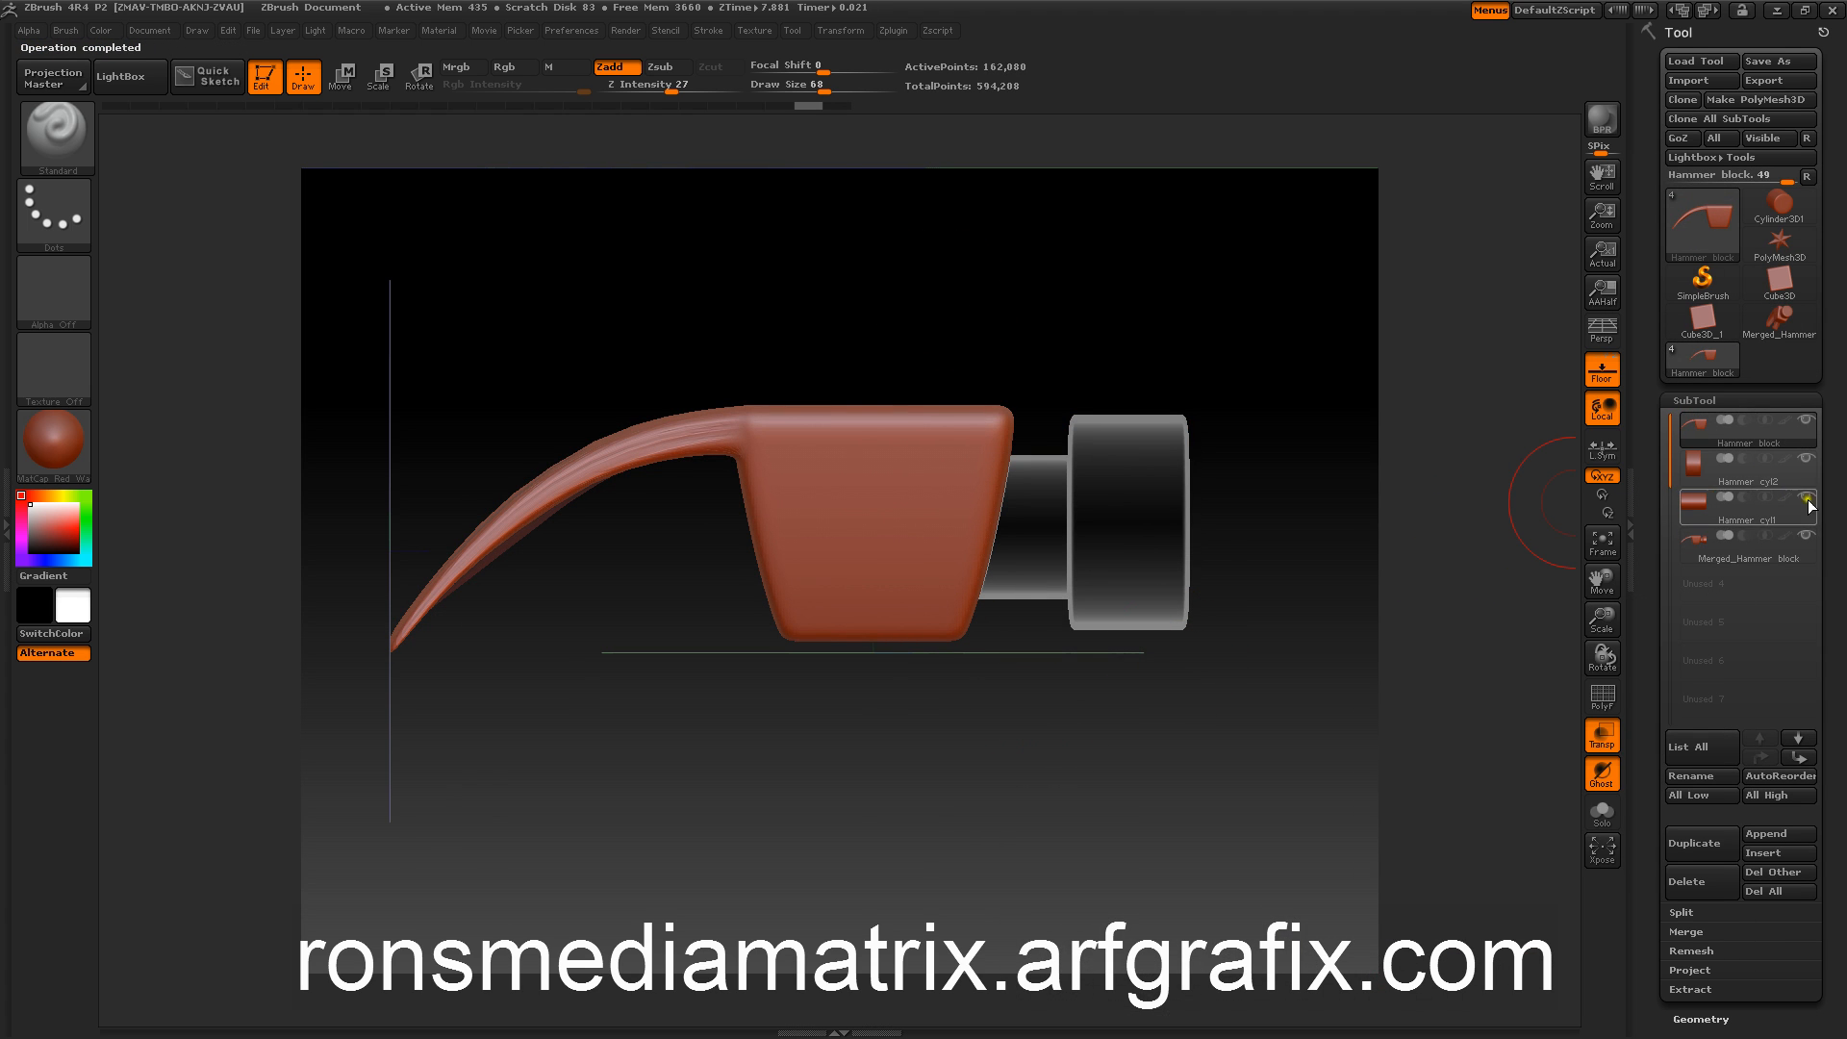
Step: Select the Merged_Hammer block subtool and hide the Hammer cyl1, Hammer cyl2 and Hammer block subtools
click(1800, 550)
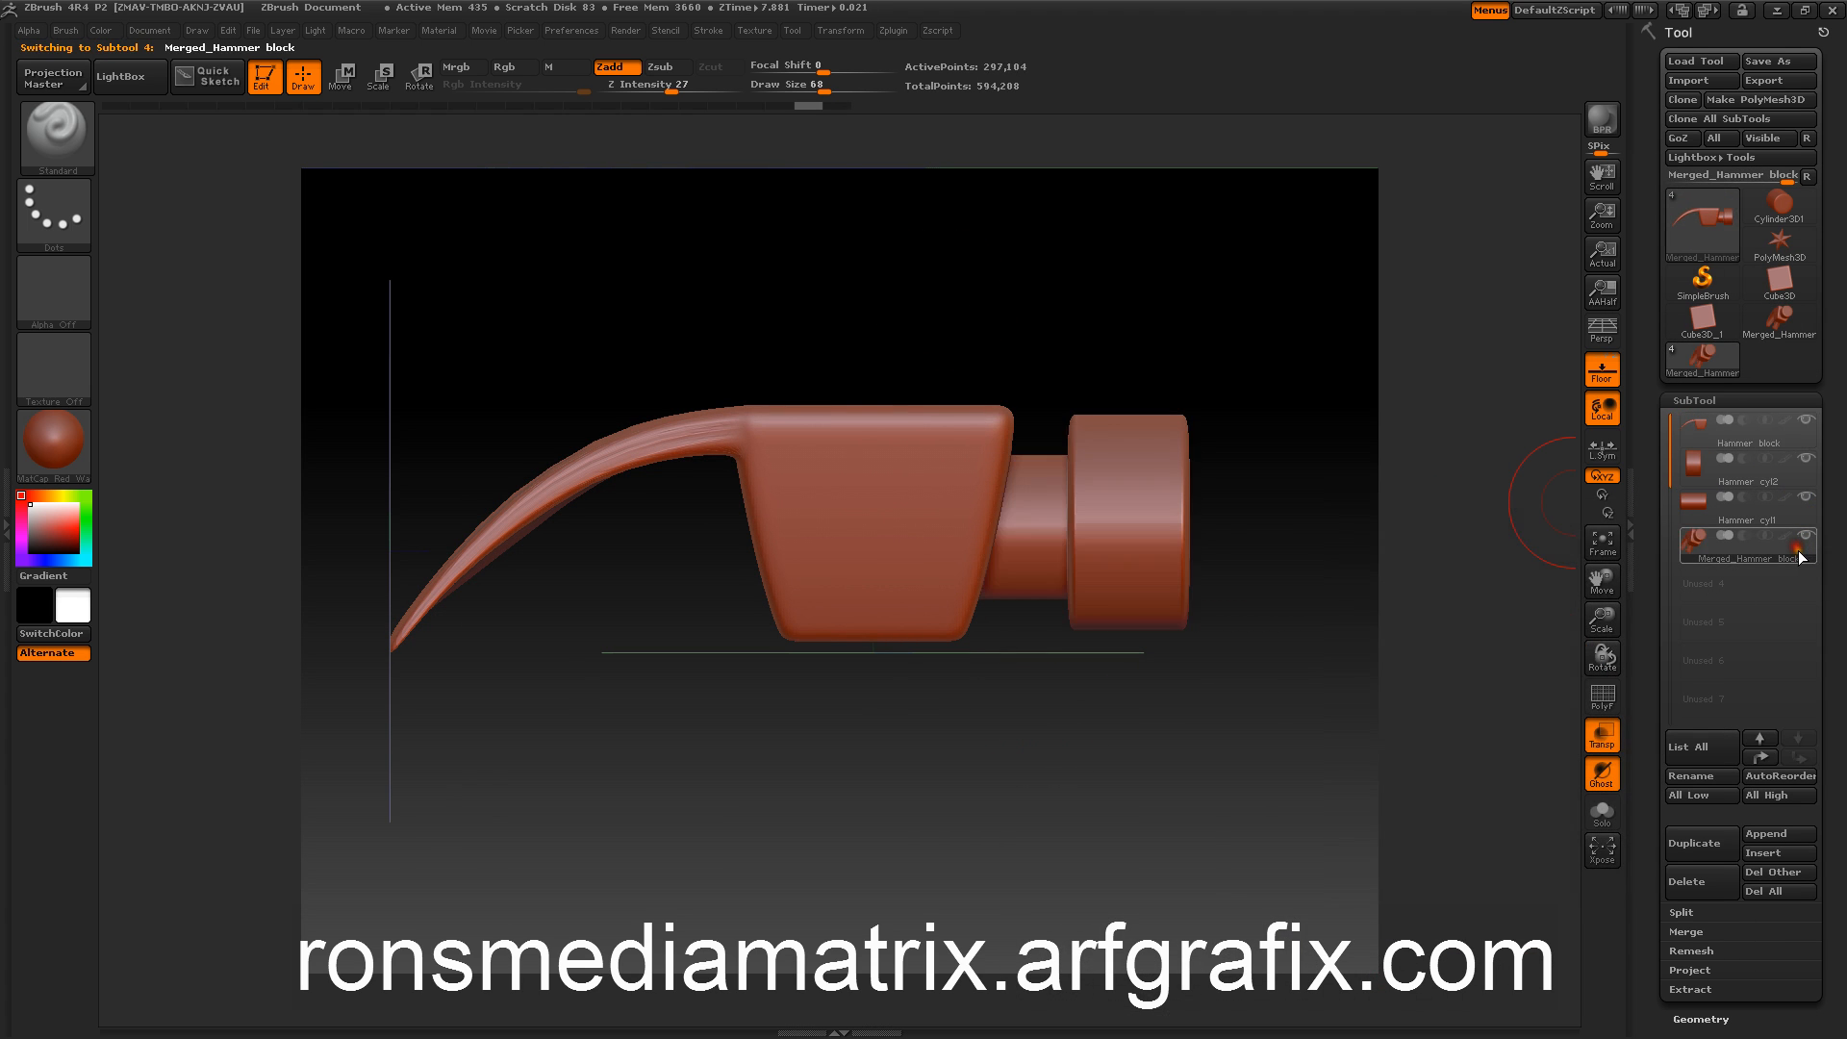
click(1806, 496)
click(1805, 458)
click(1805, 419)
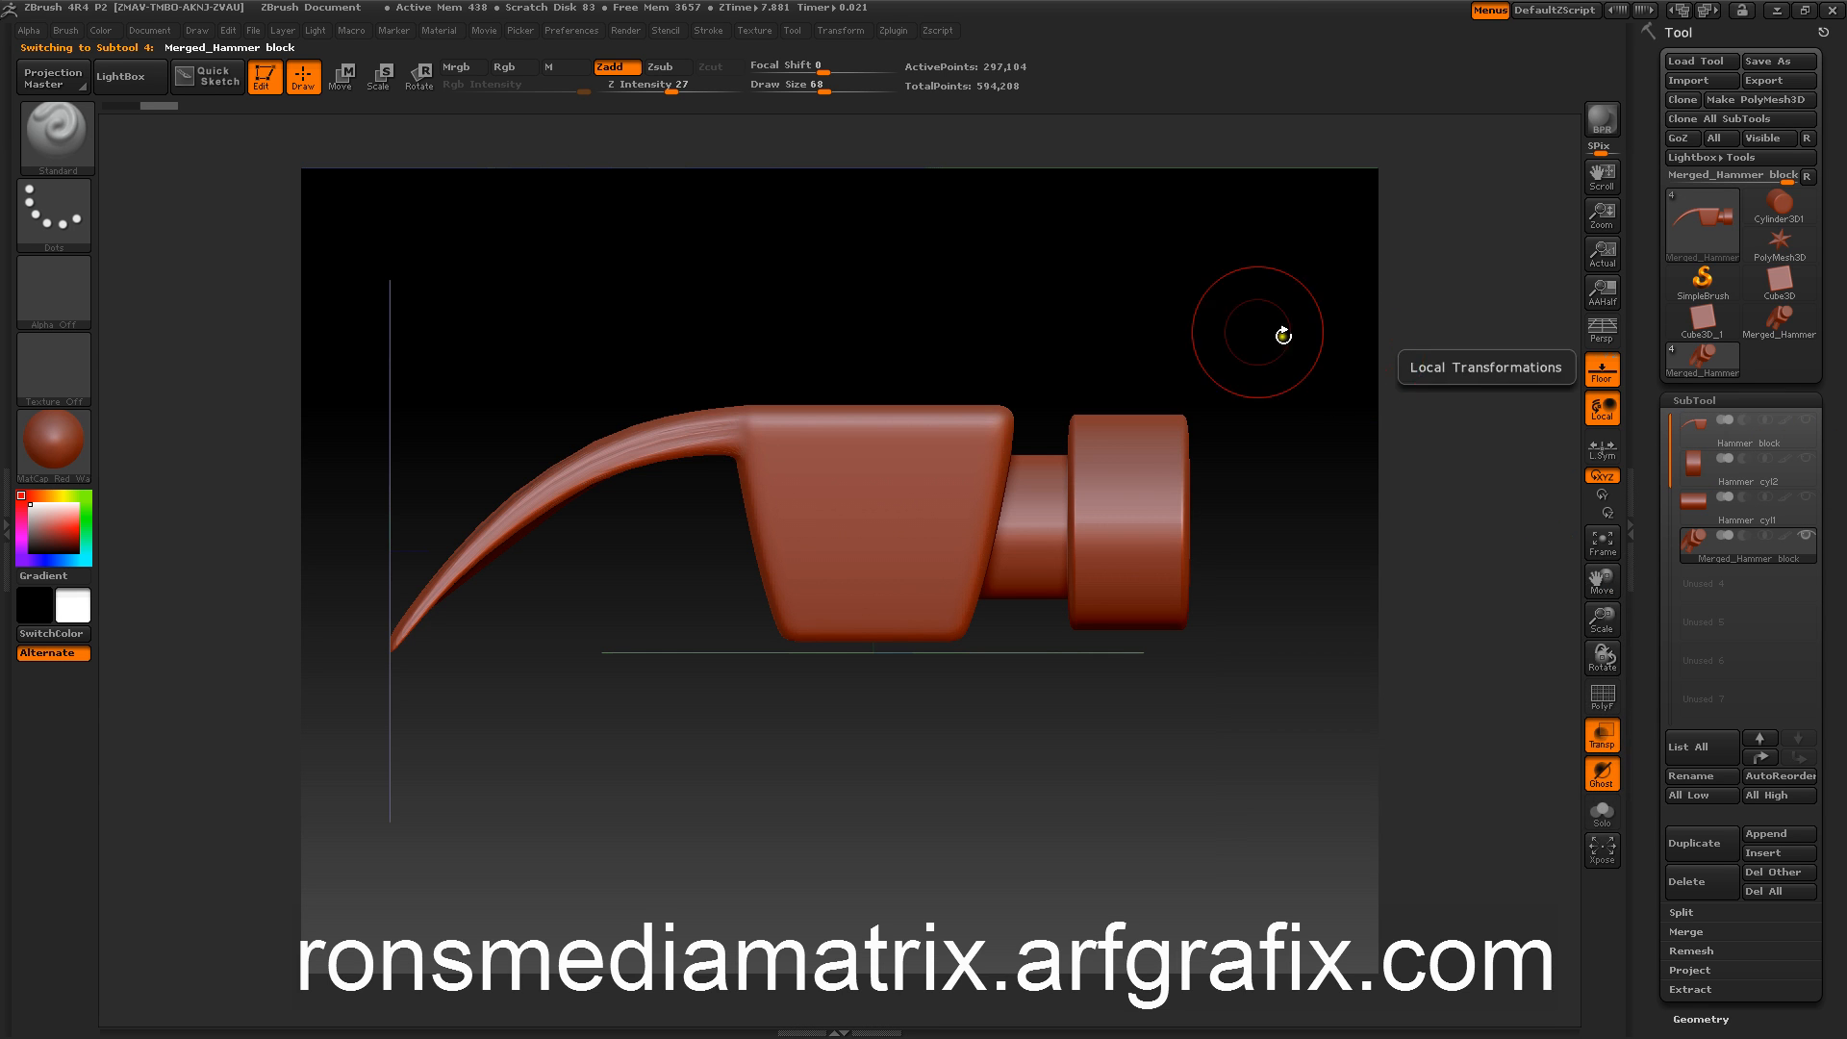
Step: Set the Smooth brush's Z Intensity to 26
drag(1283, 336, 940, 246)
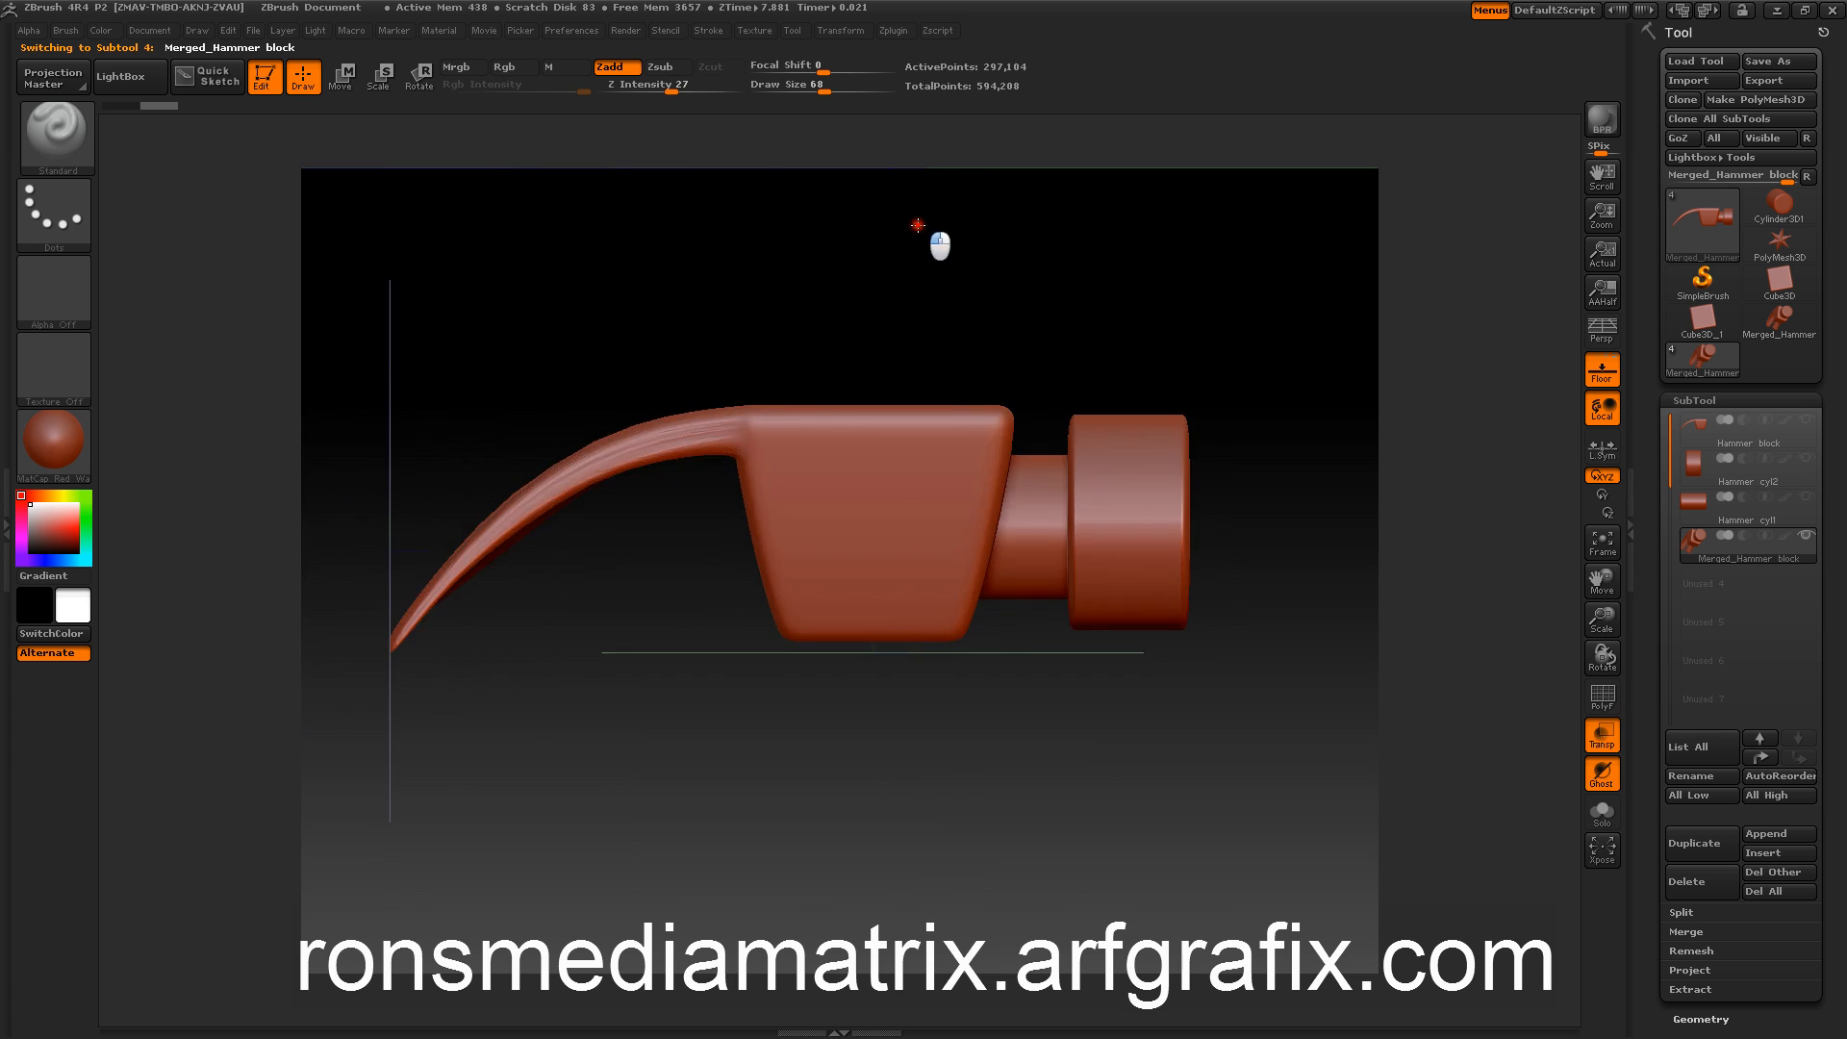
alt+drag(794, 268, 792, 379)
alt+drag(795, 294, 759, 327)
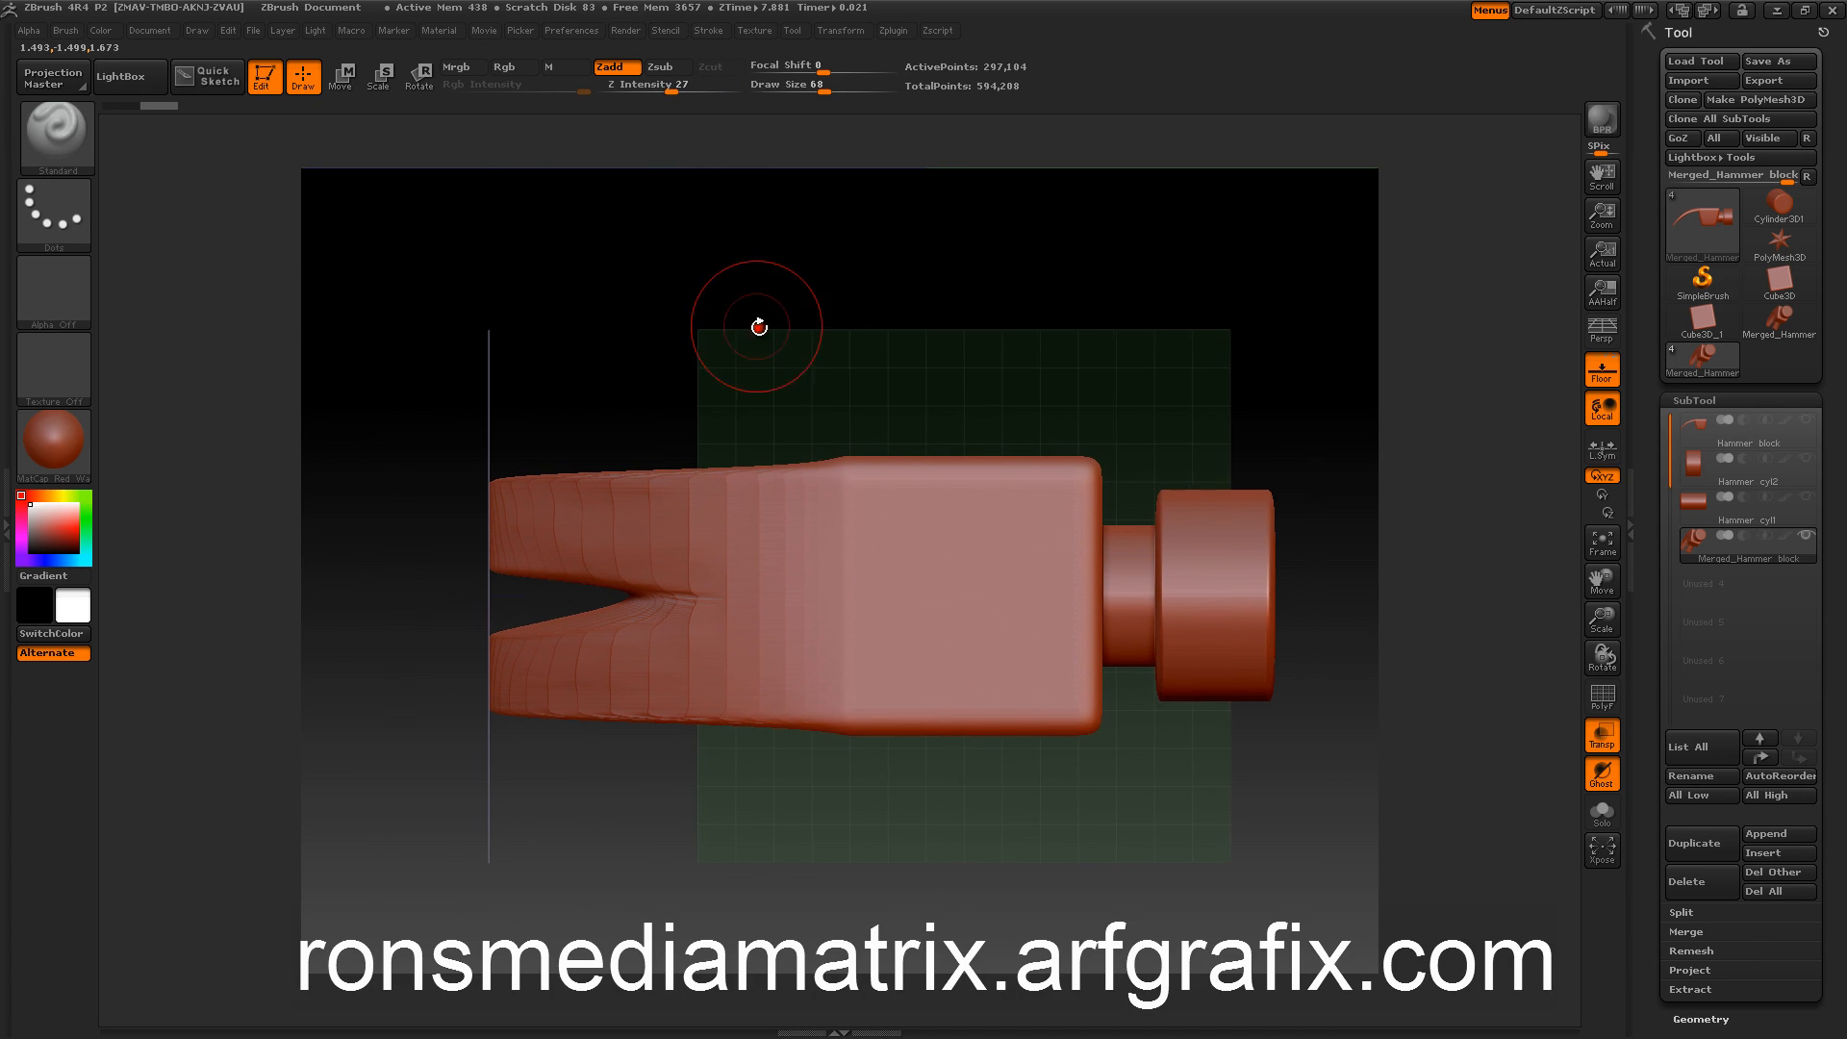
key(shift)
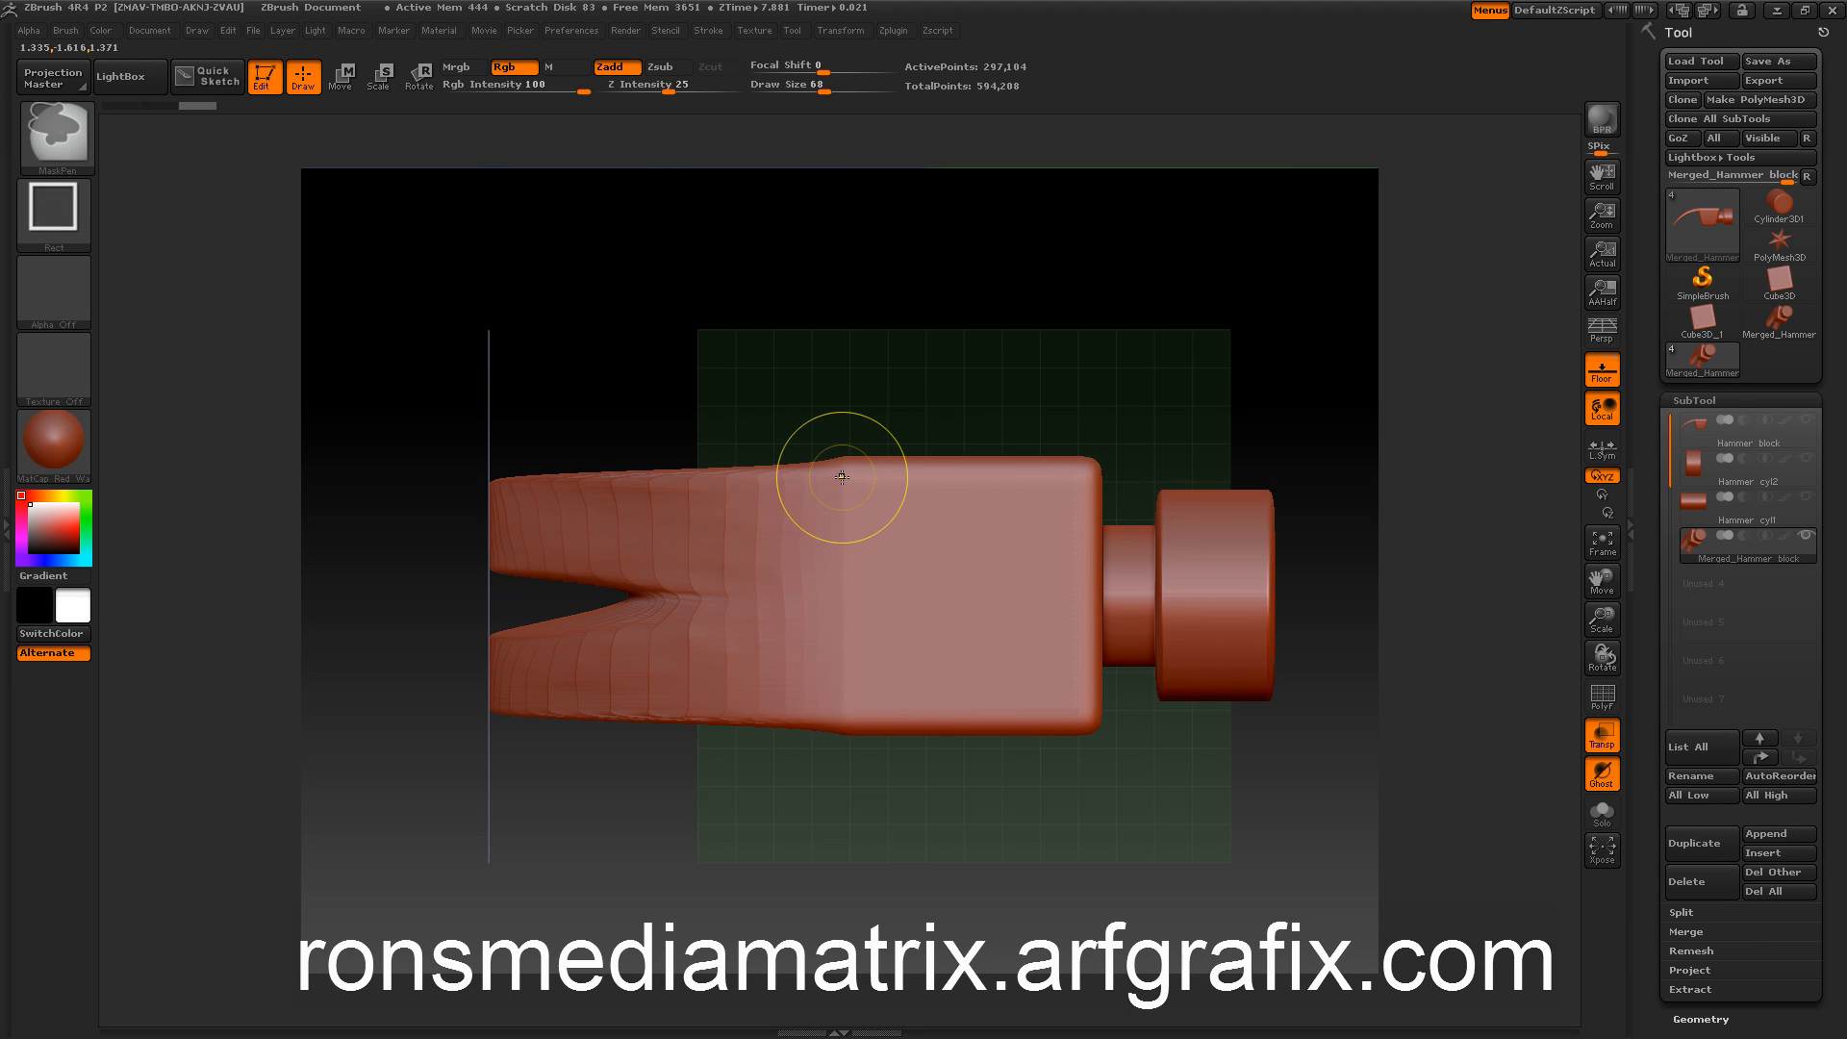
key(shift)
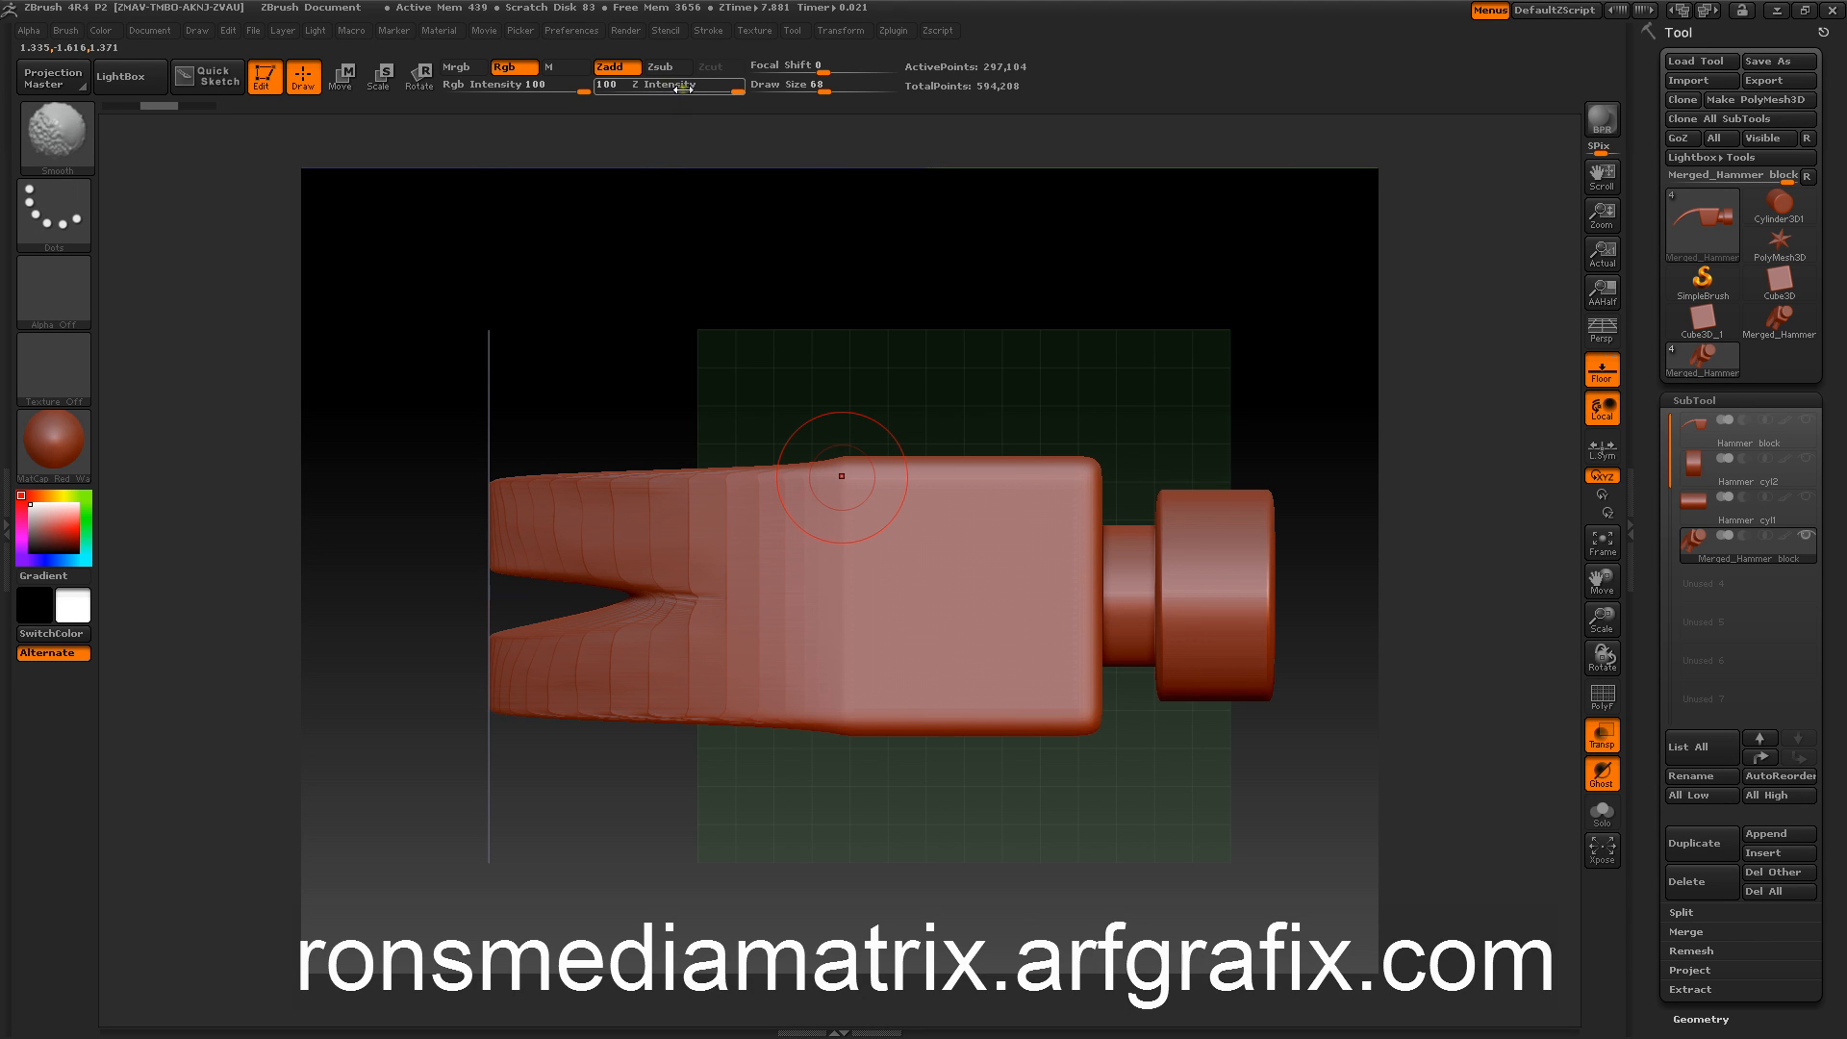
drag(682, 88, 655, 93)
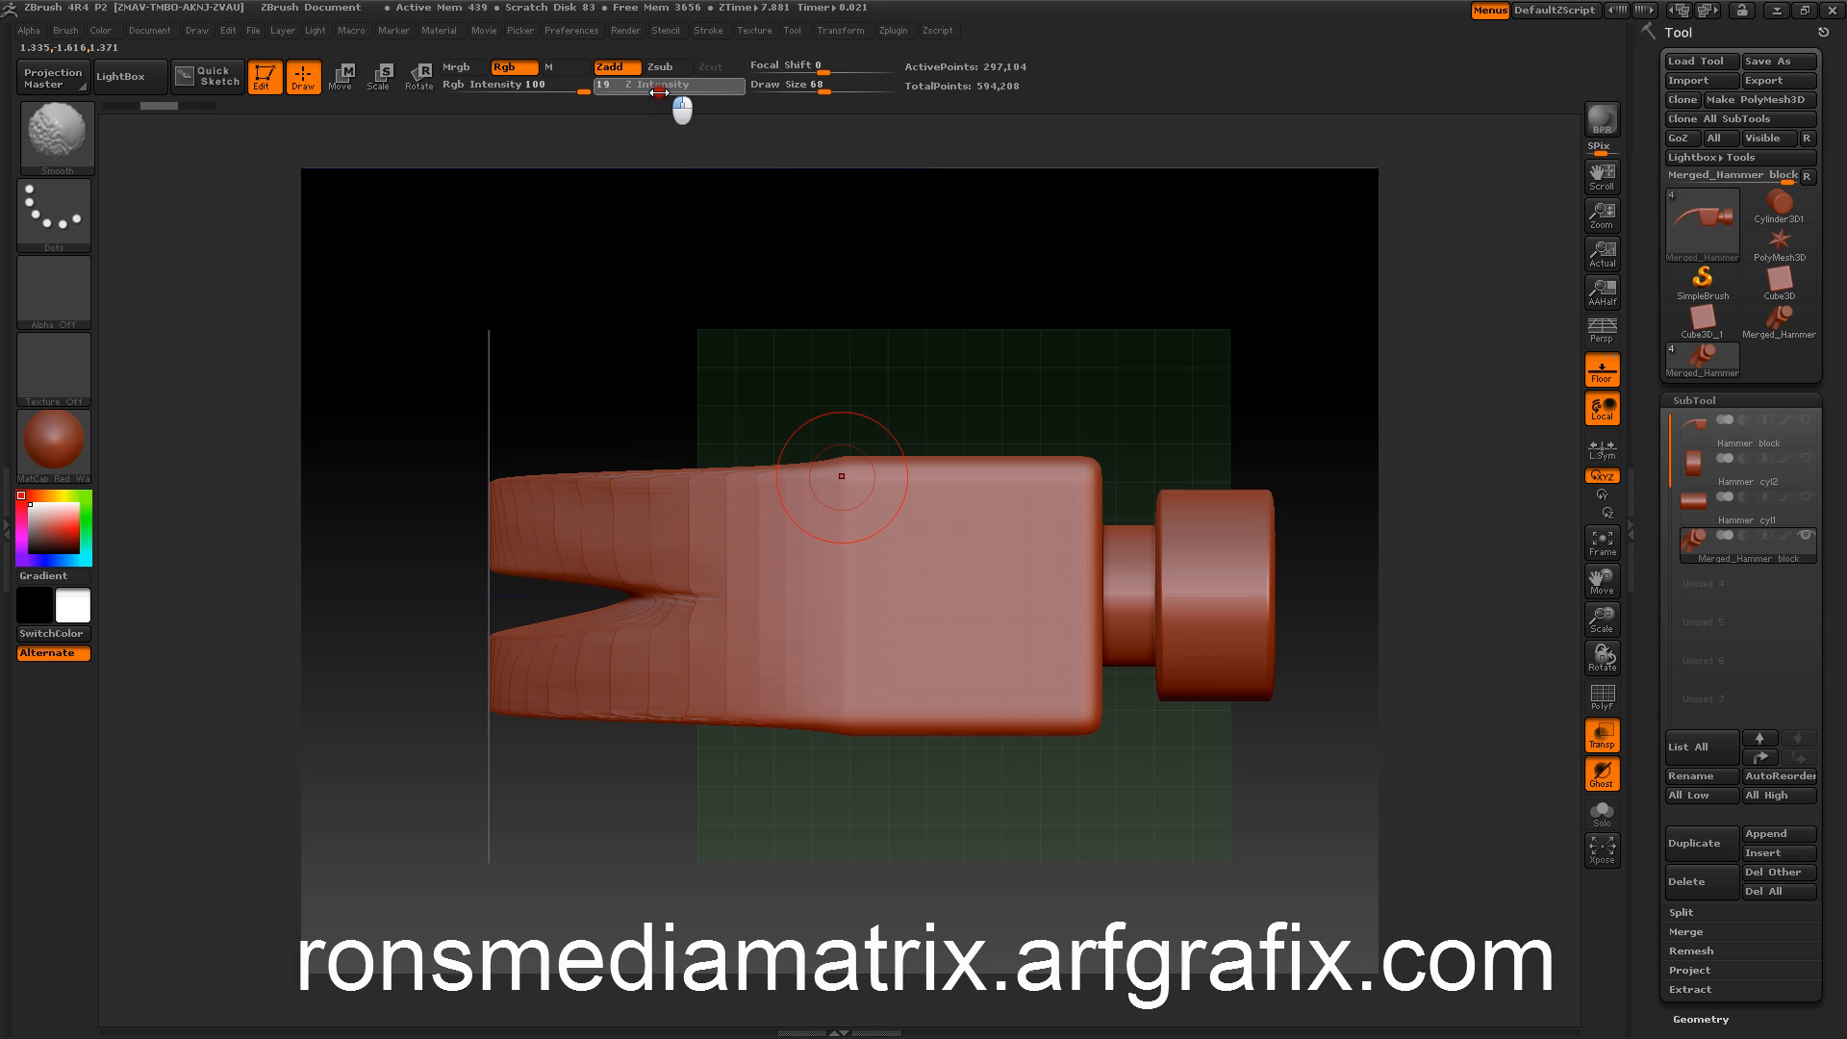
drag(672, 92, 670, 93)
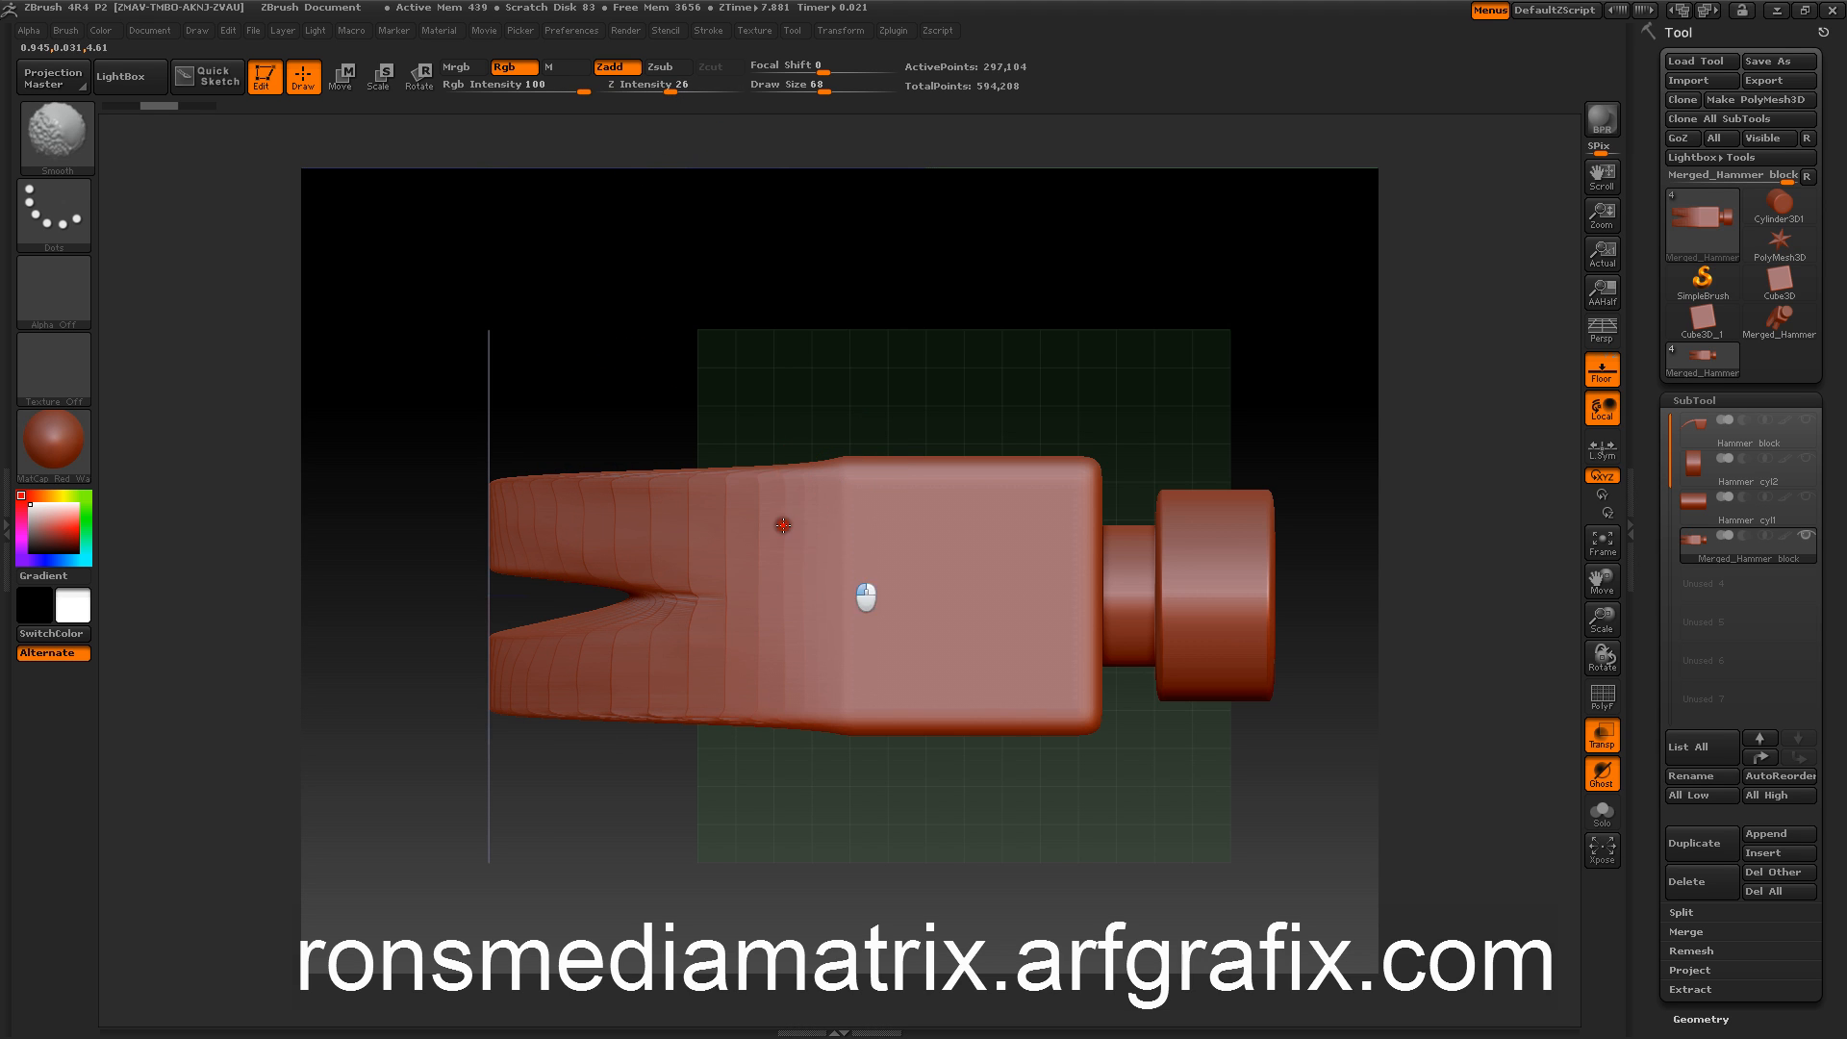
Step: Smooth the top and underside of the claw where it joins the hammer block
mouse_move(827, 575)
mouse_down()
mouse_move(766, 387)
mouse_move(756, 657)
mouse_move(673, 722)
mouse_move(715, 464)
mouse_up()
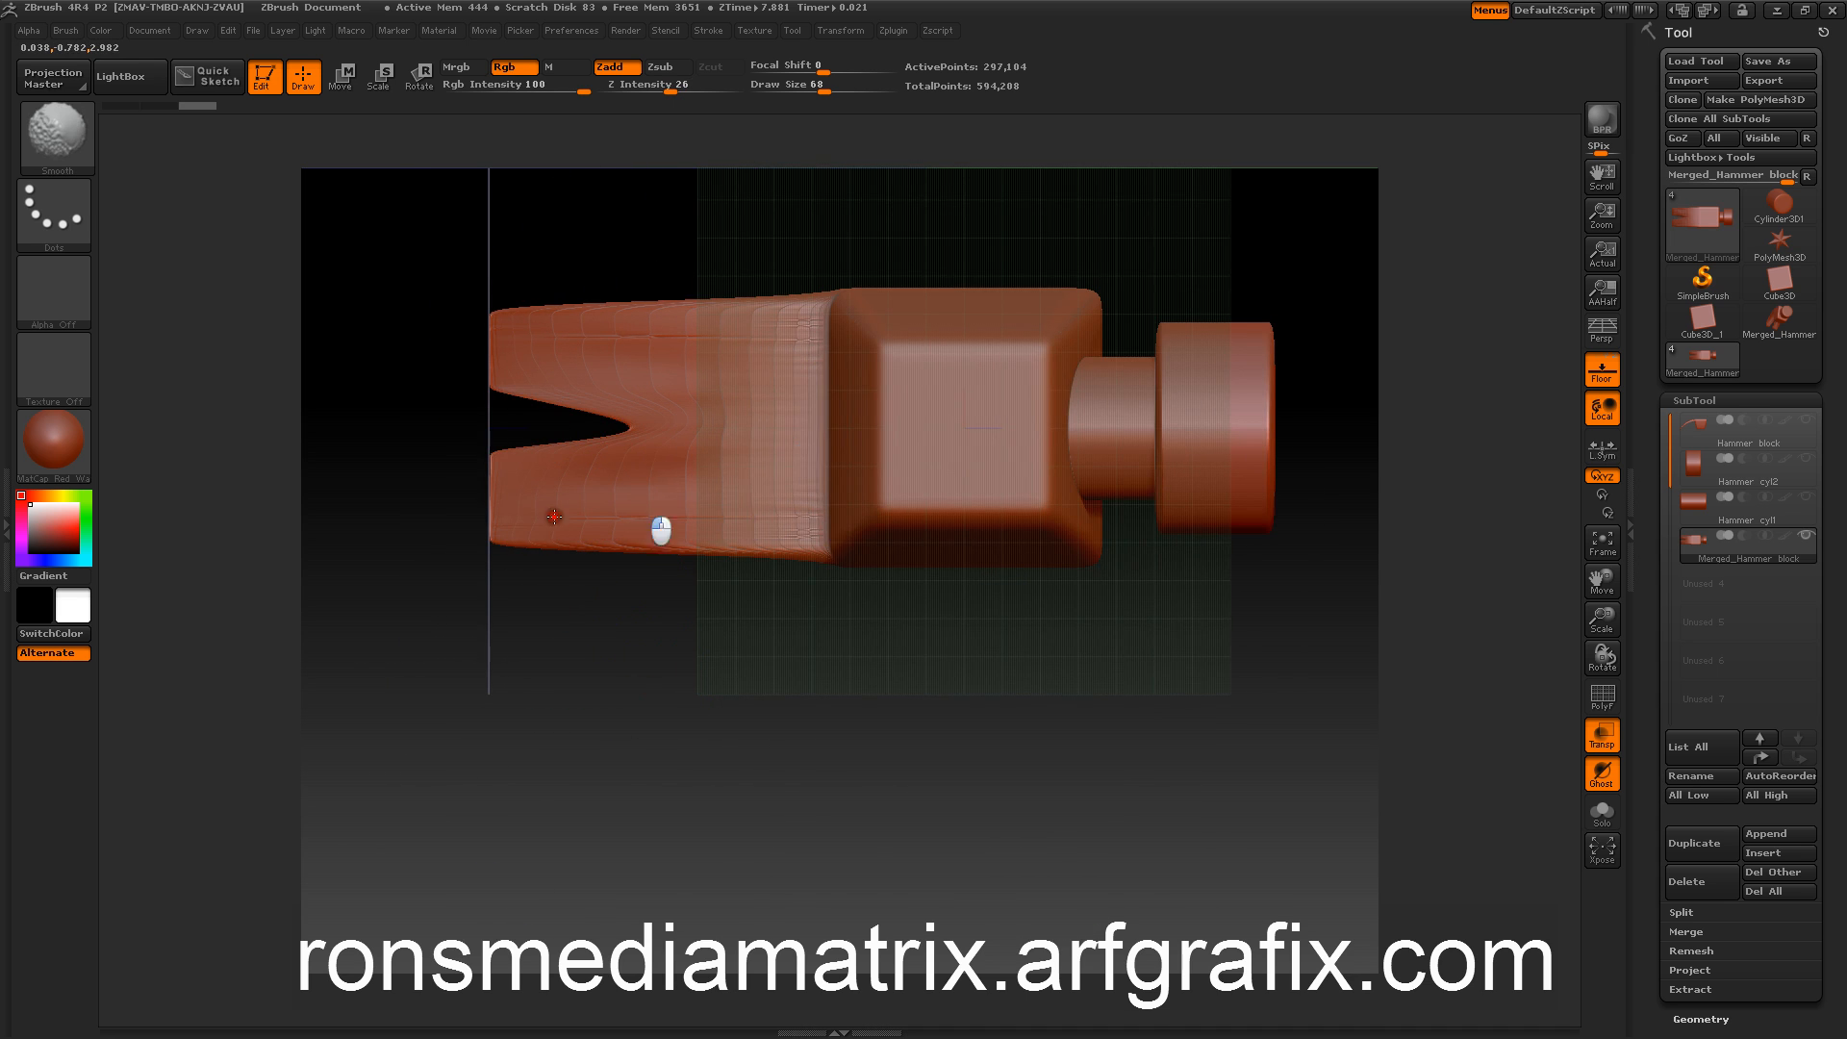
mouse_move(825, 679)
mouse_down()
mouse_move(783, 734)
mouse_move(801, 792)
mouse_move(779, 721)
mouse_move(737, 709)
mouse_move(742, 730)
mouse_move(791, 721)
mouse_move(763, 734)
mouse_move(790, 699)
mouse_up()
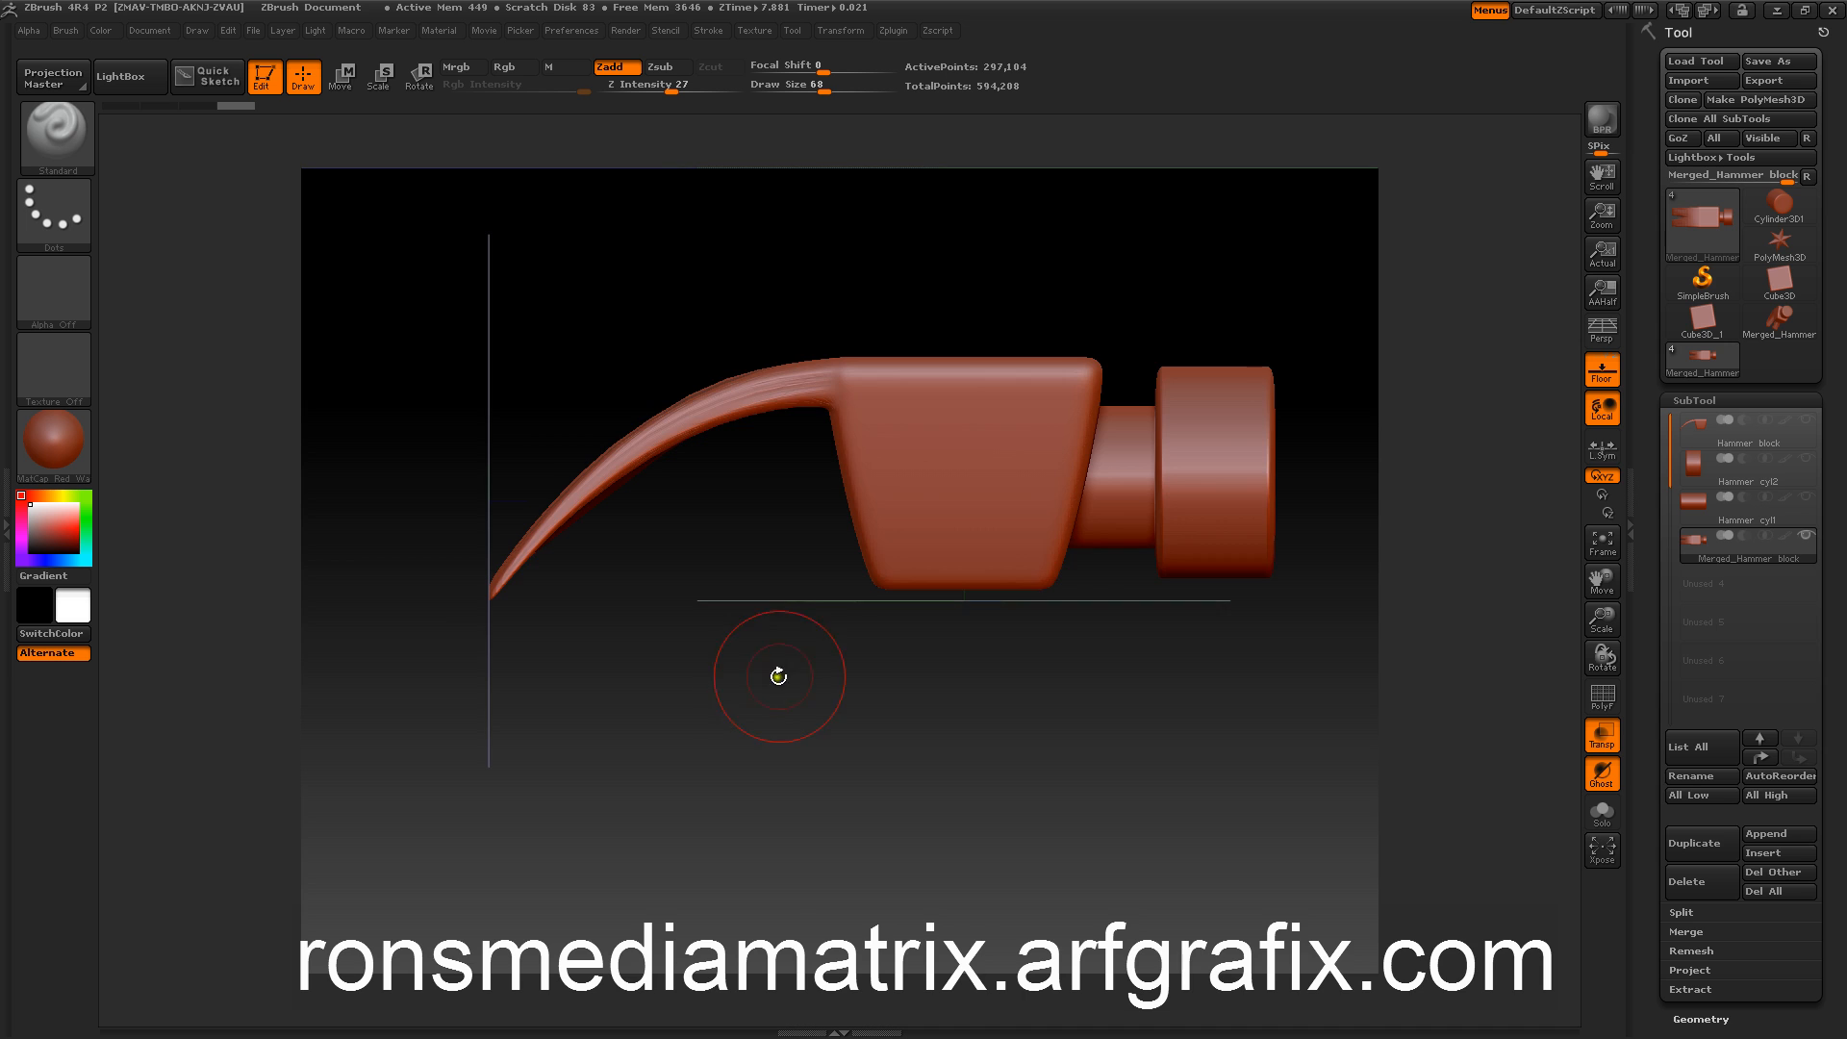
drag(778, 676, 742, 730)
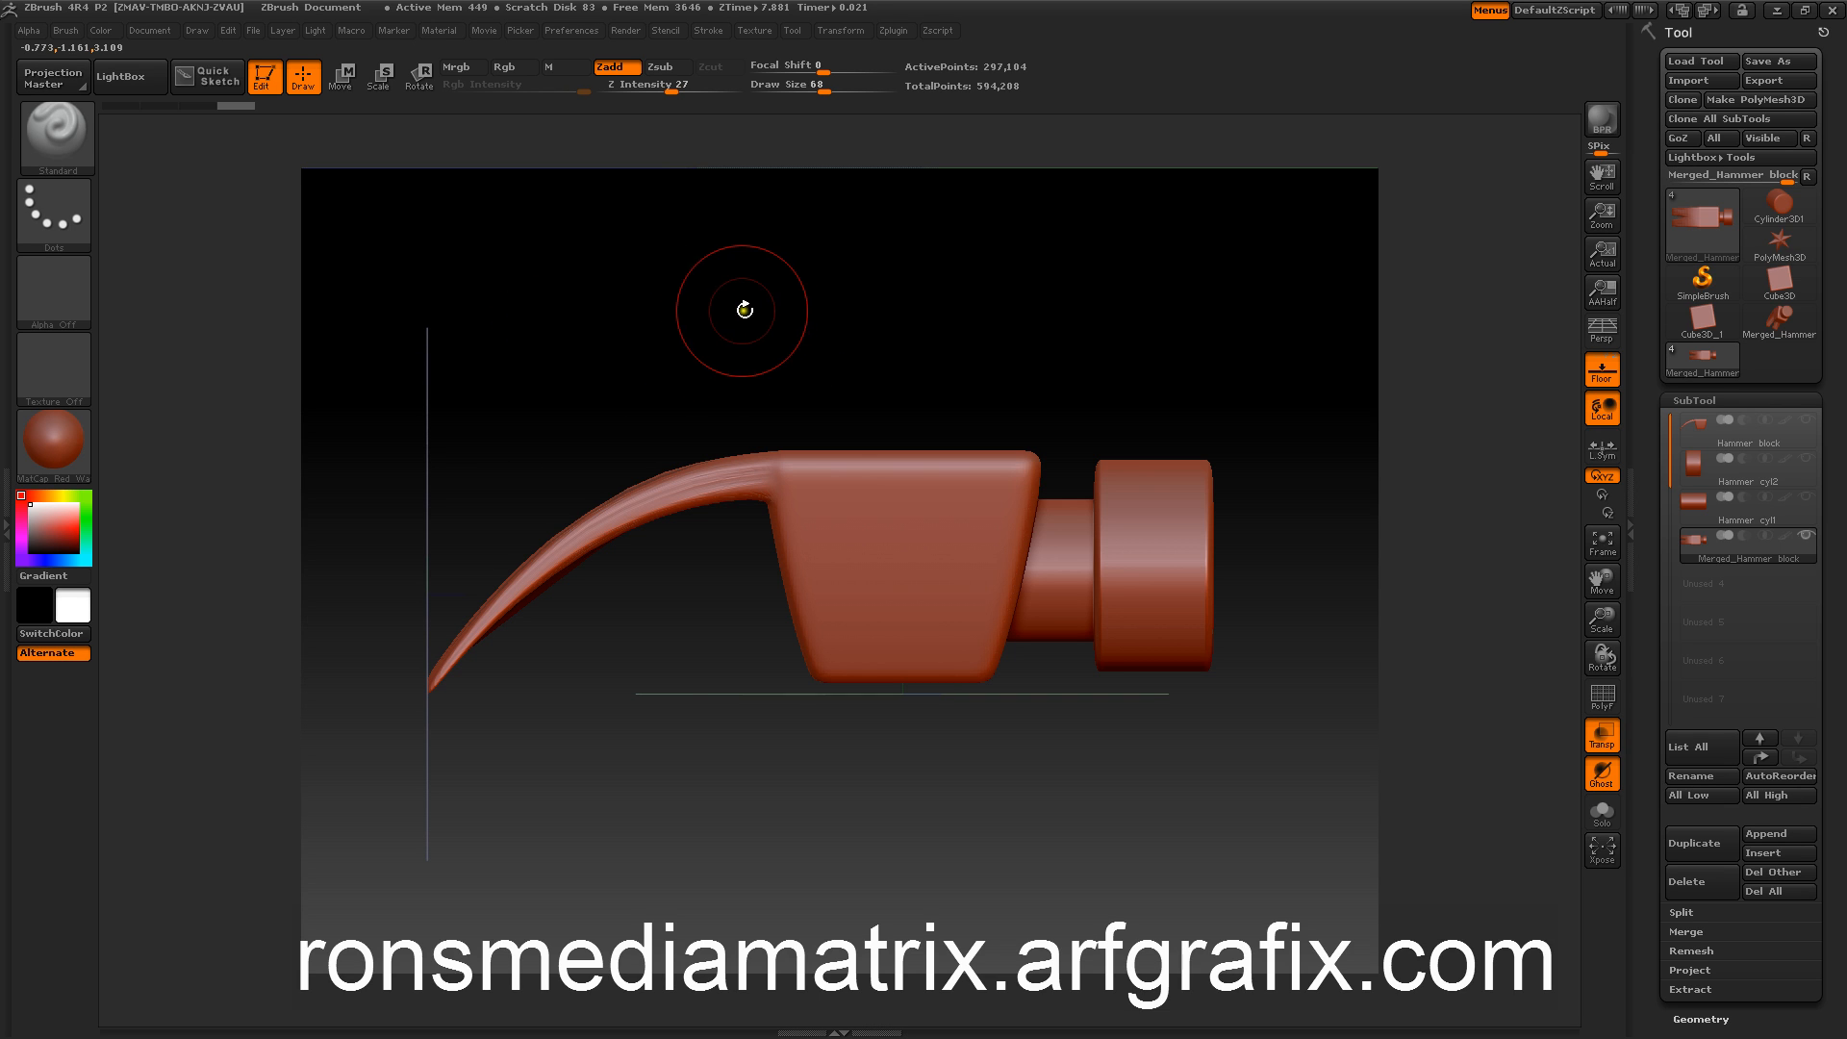
drag(729, 298, 630, 285)
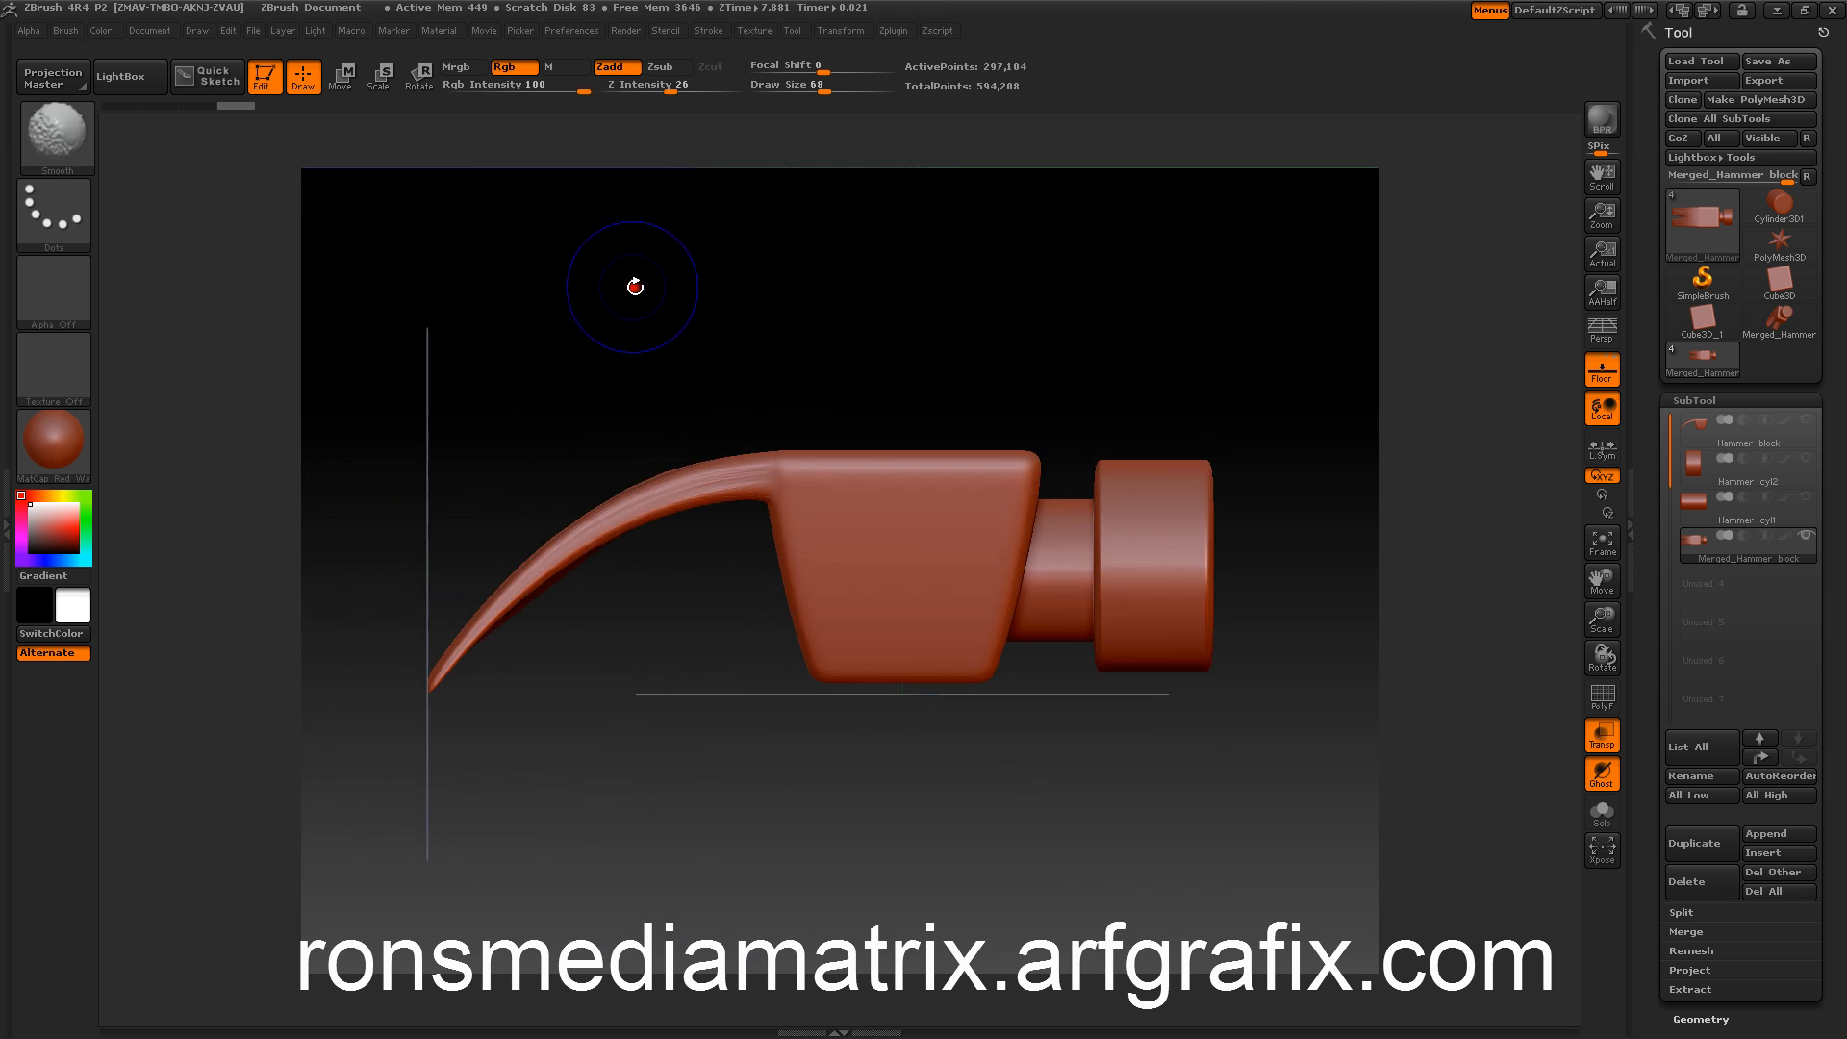
Step: Switch to the ClayBuildup brush with Focal Shift 0 and Z Intensity 7
click(56, 138)
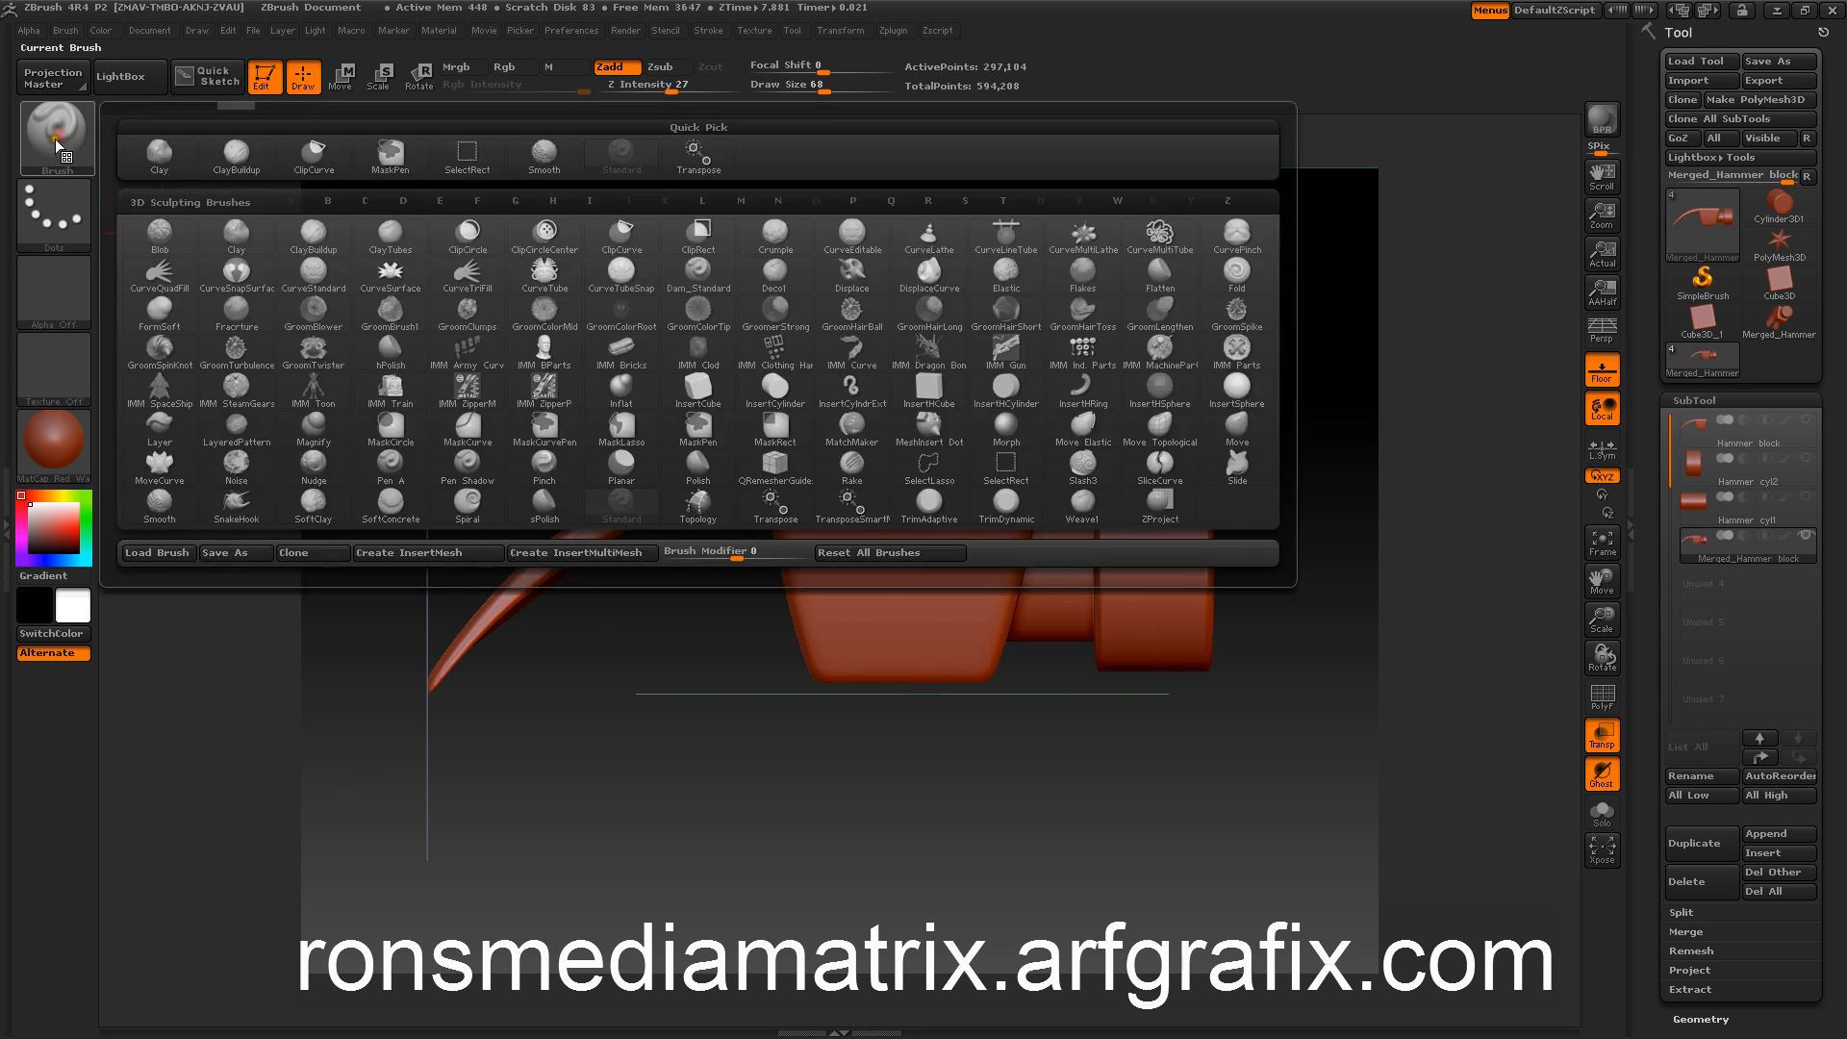
click(226, 160)
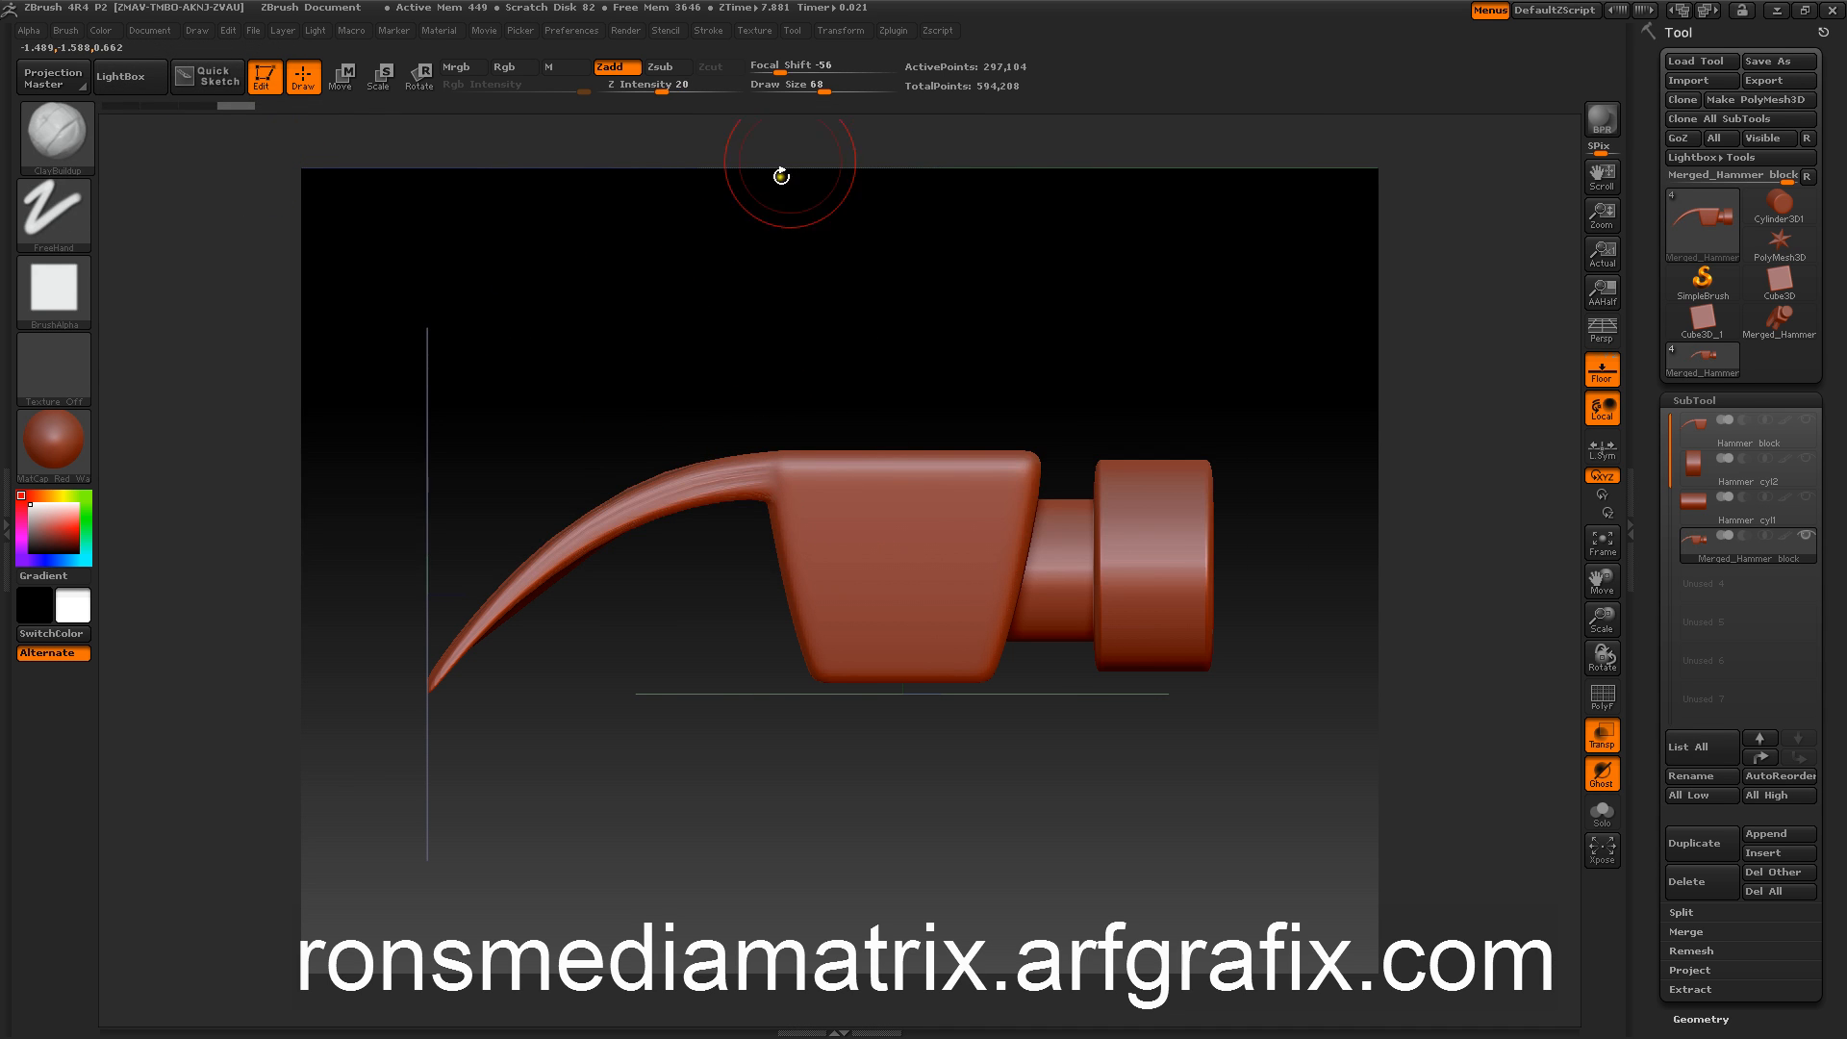
drag(779, 72, 824, 72)
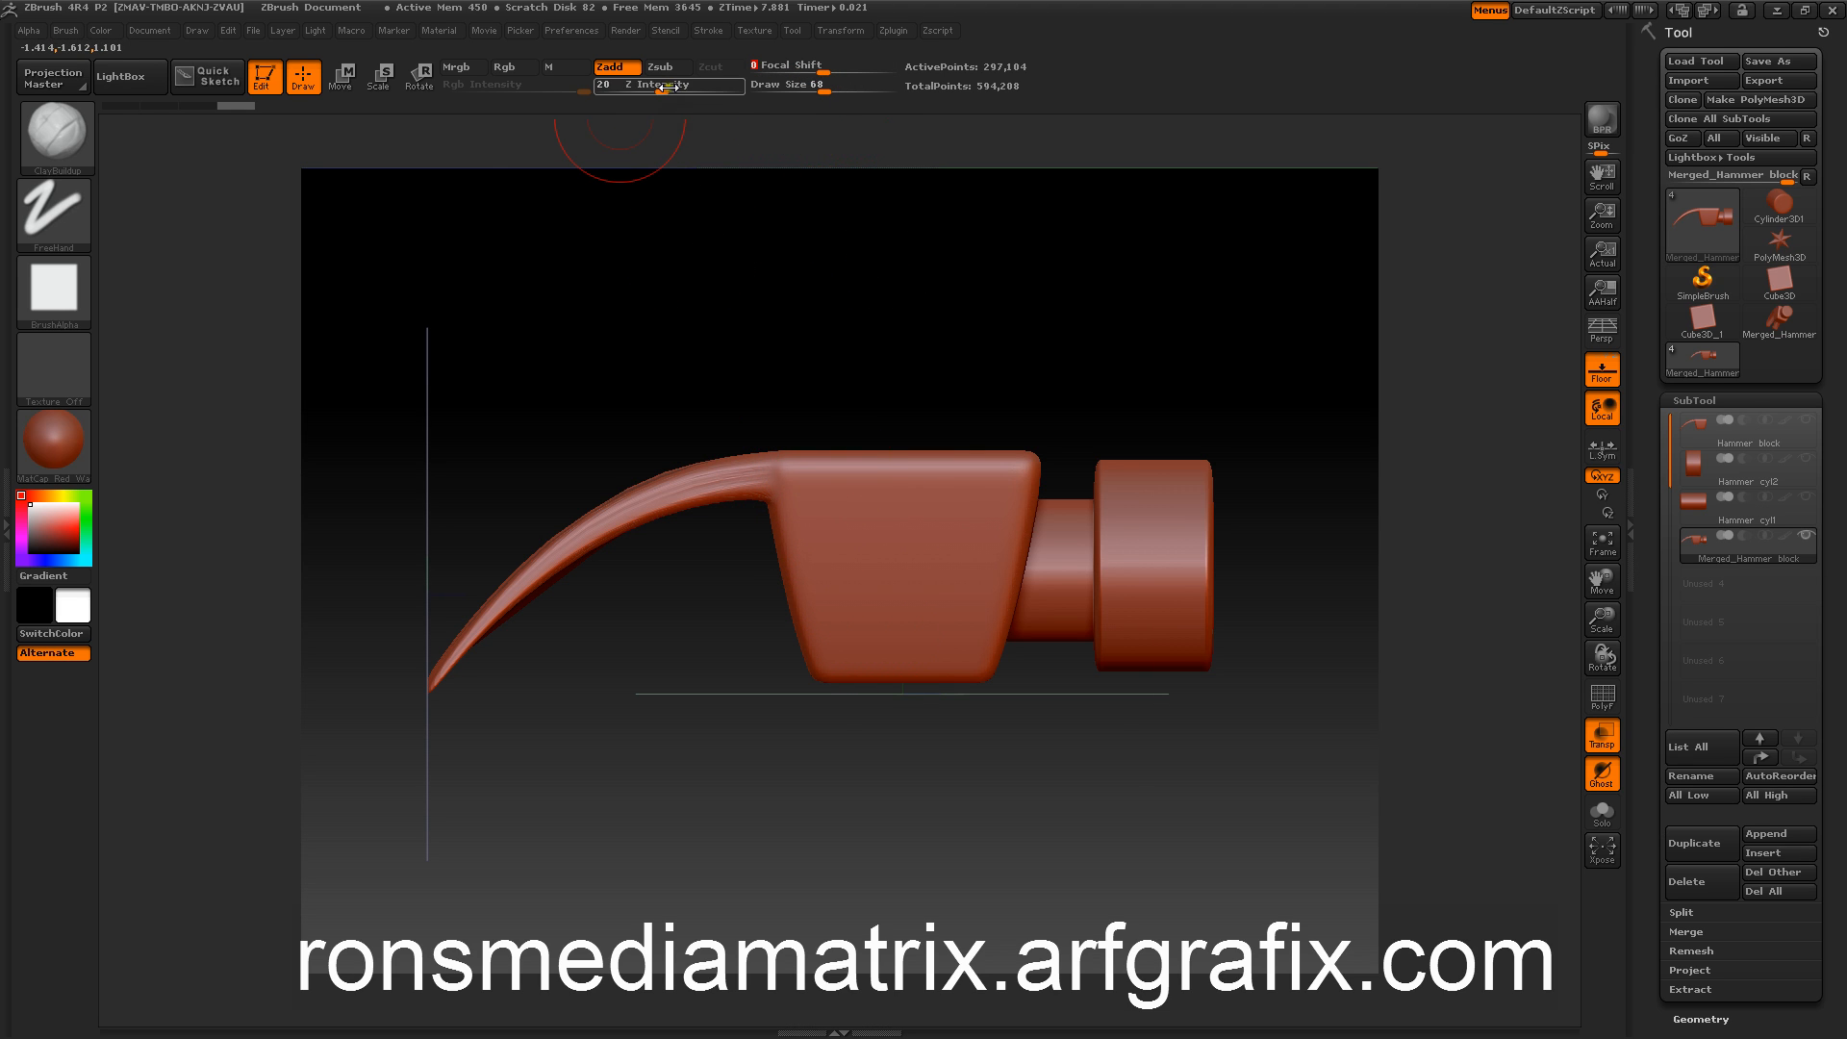
drag(663, 87, 636, 86)
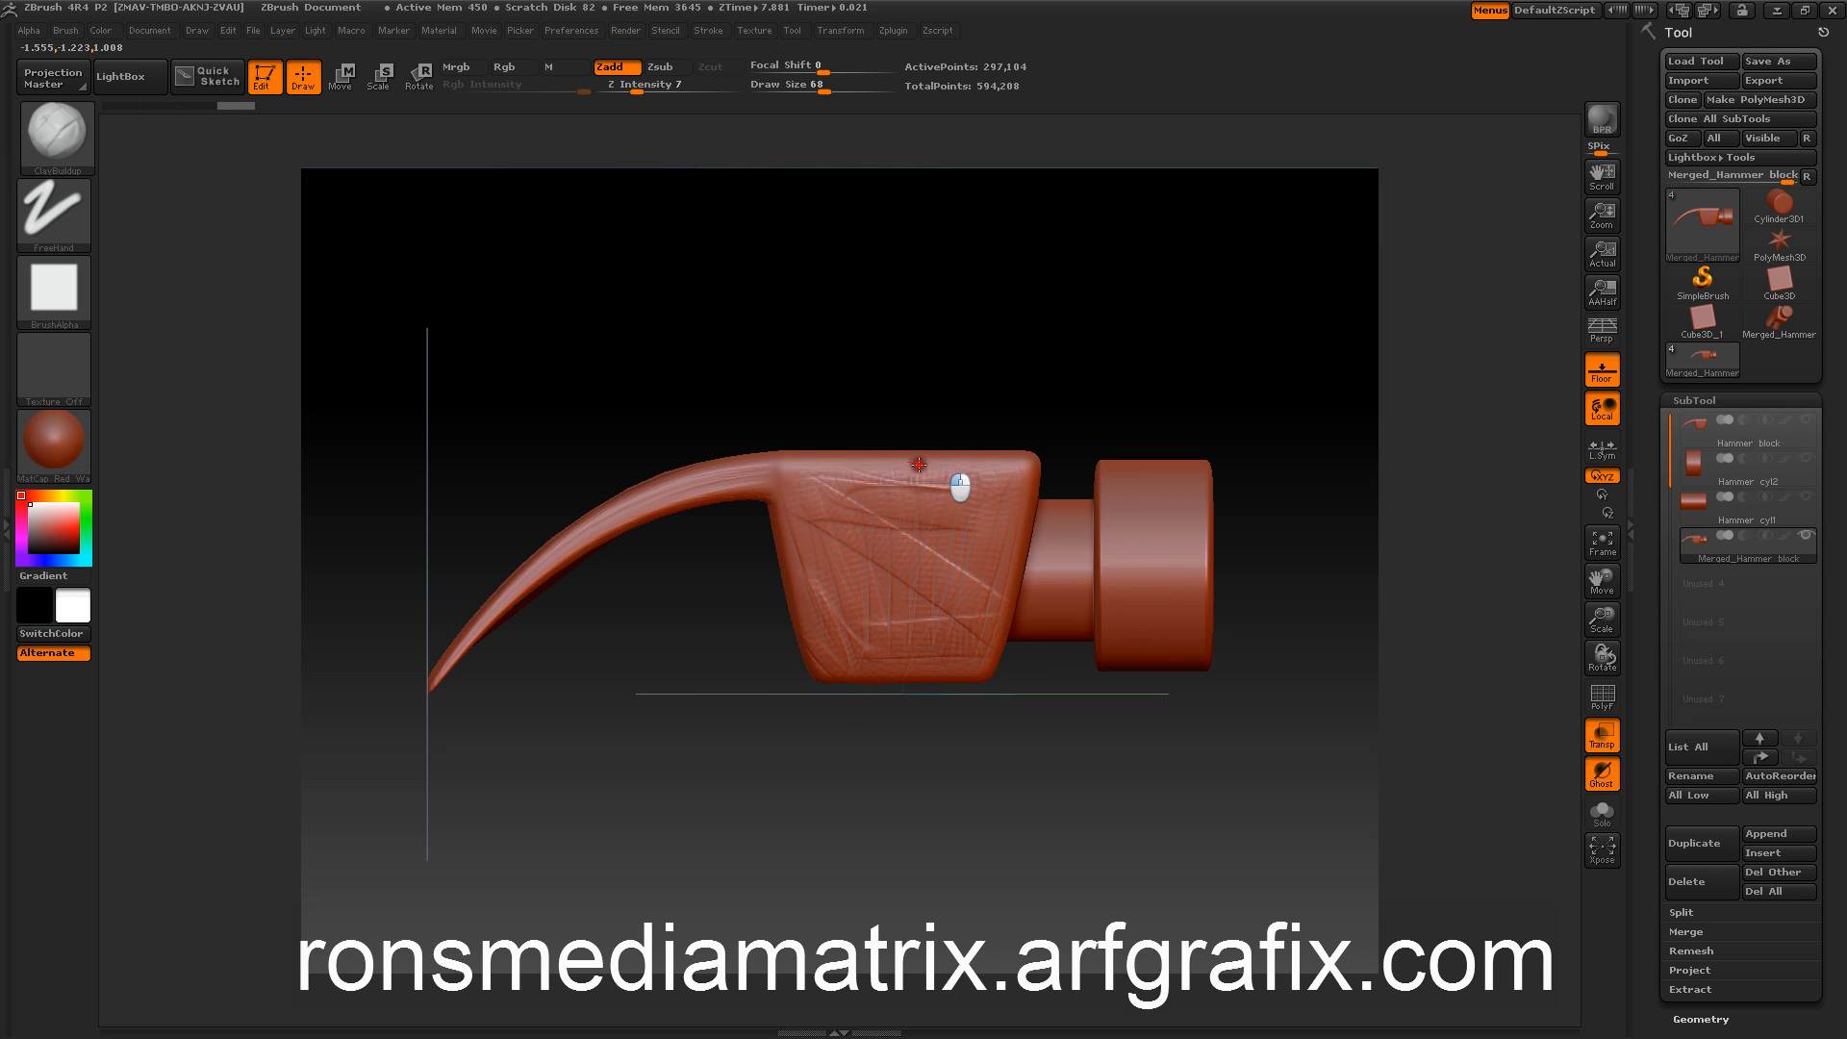
Step: Roughen the side and top of the hammer block and the top of the claw with crossing ClayBuildup strokes
mouse_move(895, 423)
mouse_down()
mouse_move(767, 305)
mouse_move(746, 539)
mouse_move(693, 426)
mouse_up()
alt+drag(845, 681, 1015, 834)
mouse_move(954, 402)
mouse_down()
mouse_move(1010, 610)
mouse_move(1137, 511)
mouse_move(1177, 432)
mouse_move(929, 480)
mouse_up()
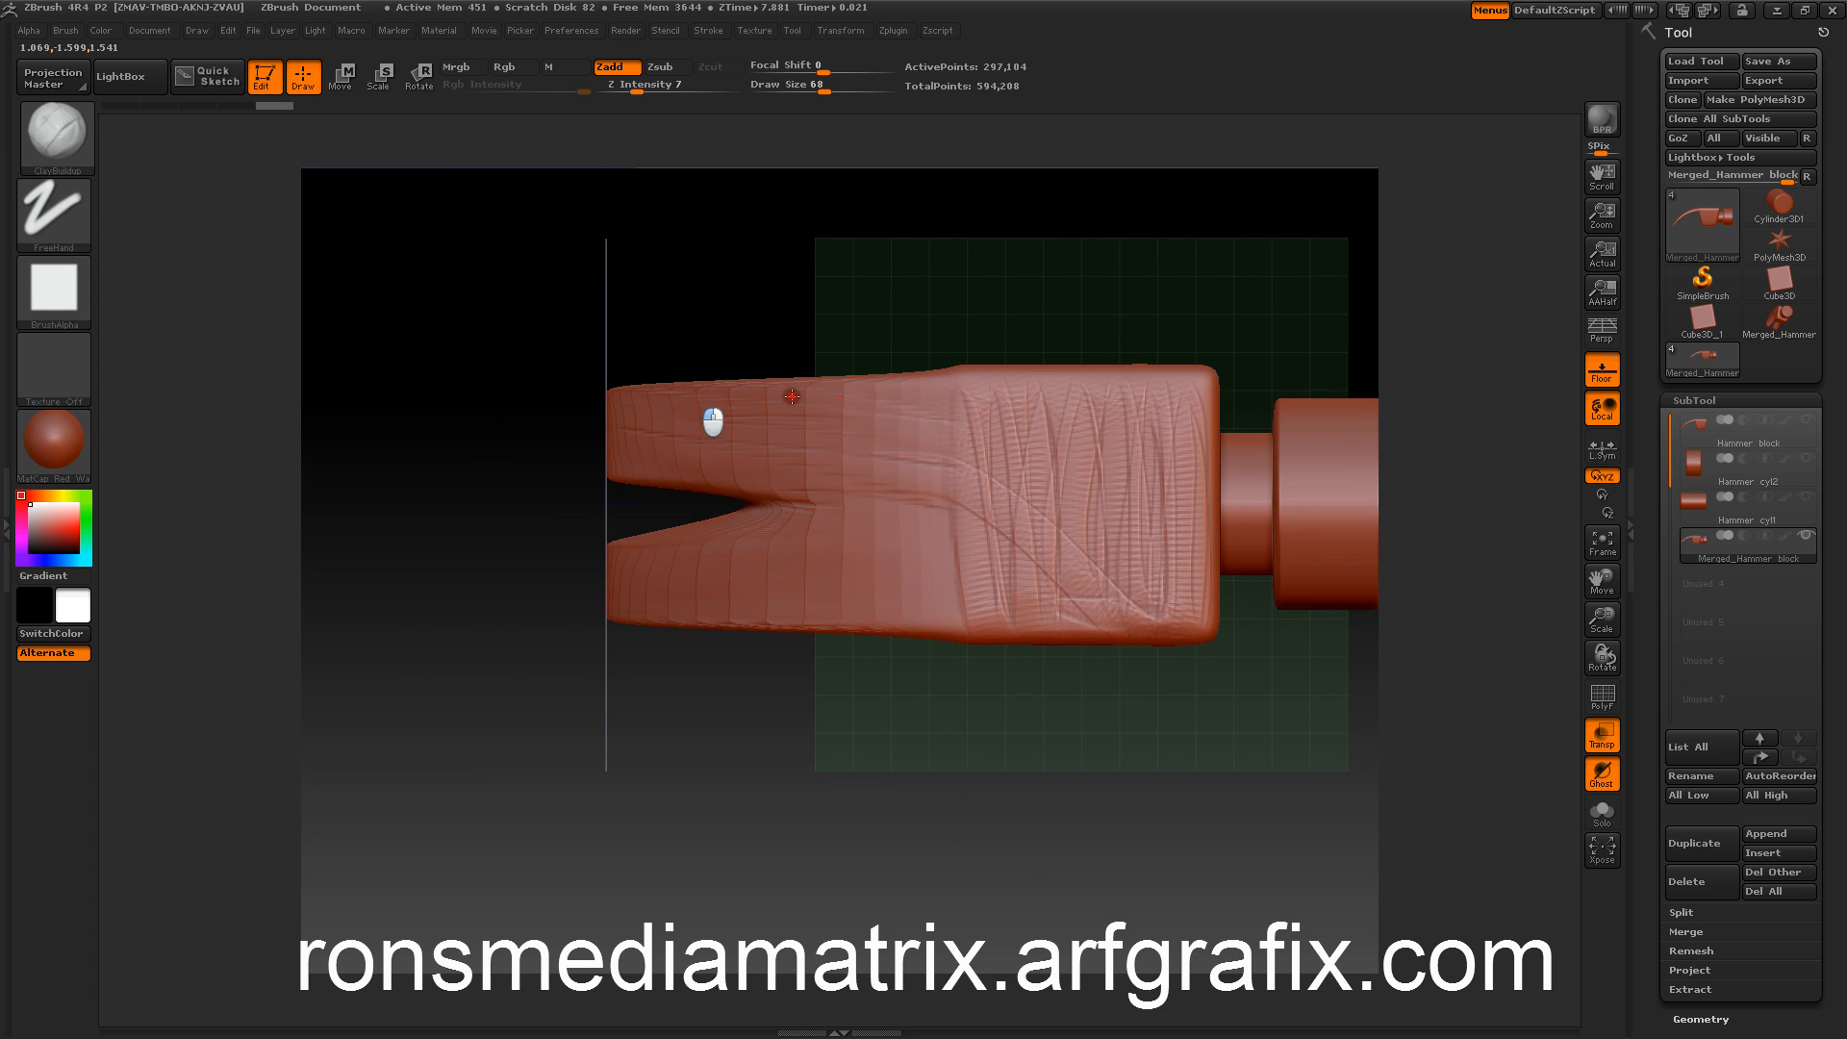
mouse_move(602, 483)
mouse_down()
mouse_move(969, 585)
mouse_move(687, 608)
mouse_up()
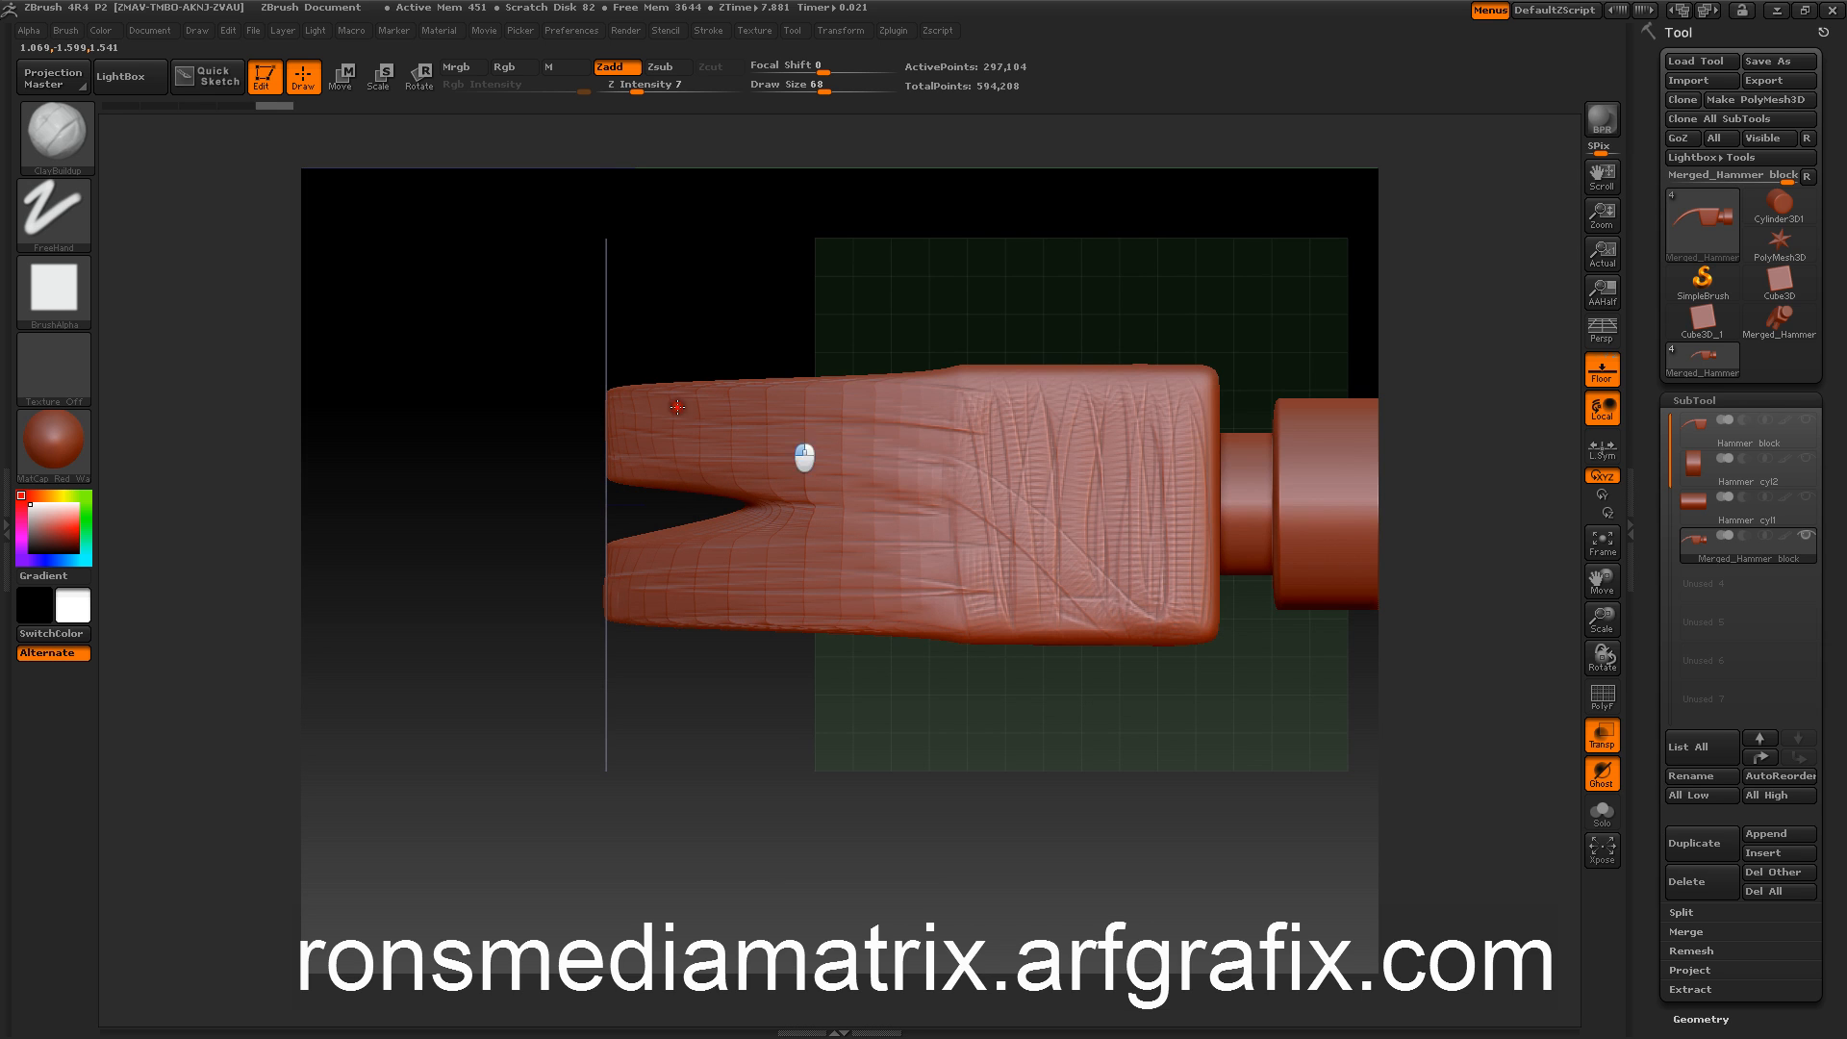
mouse_move(678, 408)
mouse_down()
mouse_move(1043, 392)
mouse_move(1196, 416)
mouse_move(1026, 581)
mouse_move(1060, 646)
mouse_move(1022, 371)
mouse_move(897, 699)
mouse_up()
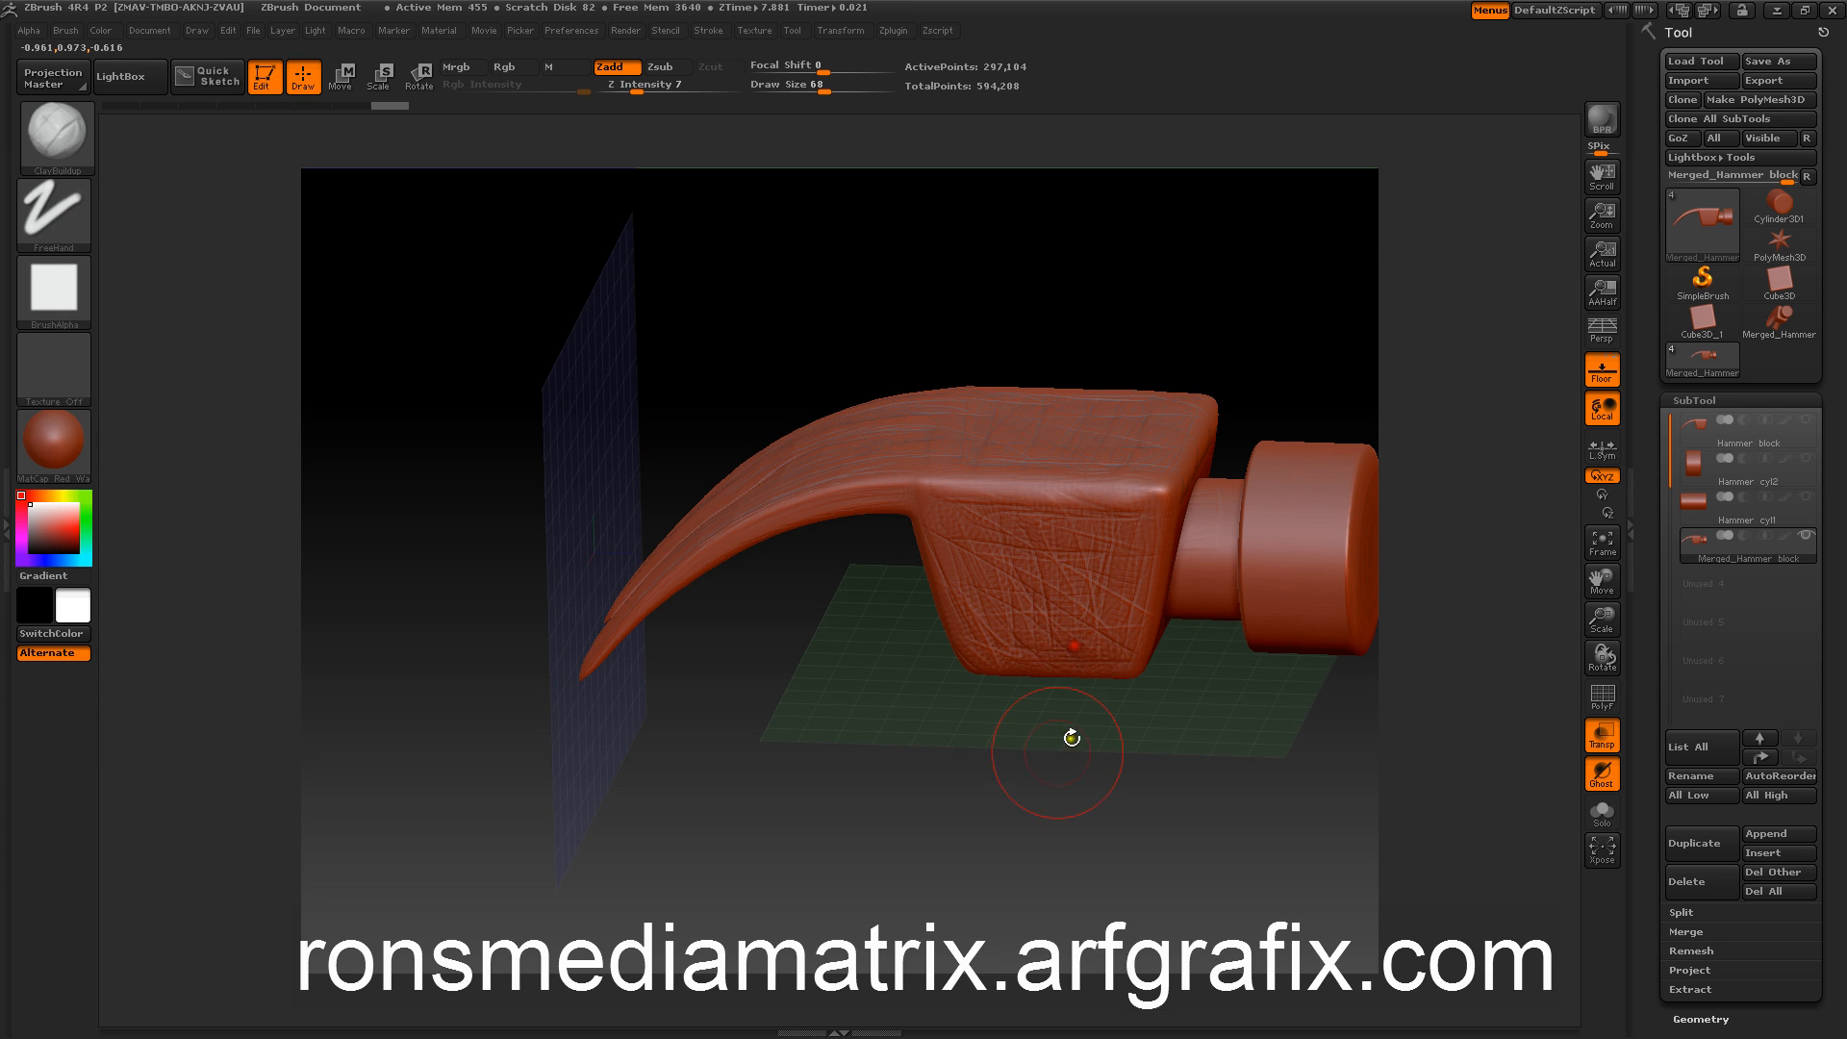
Step: Add ClayBuildup strokes across the opposite side and the underside of the hammer block
drag(1071, 738, 890, 819)
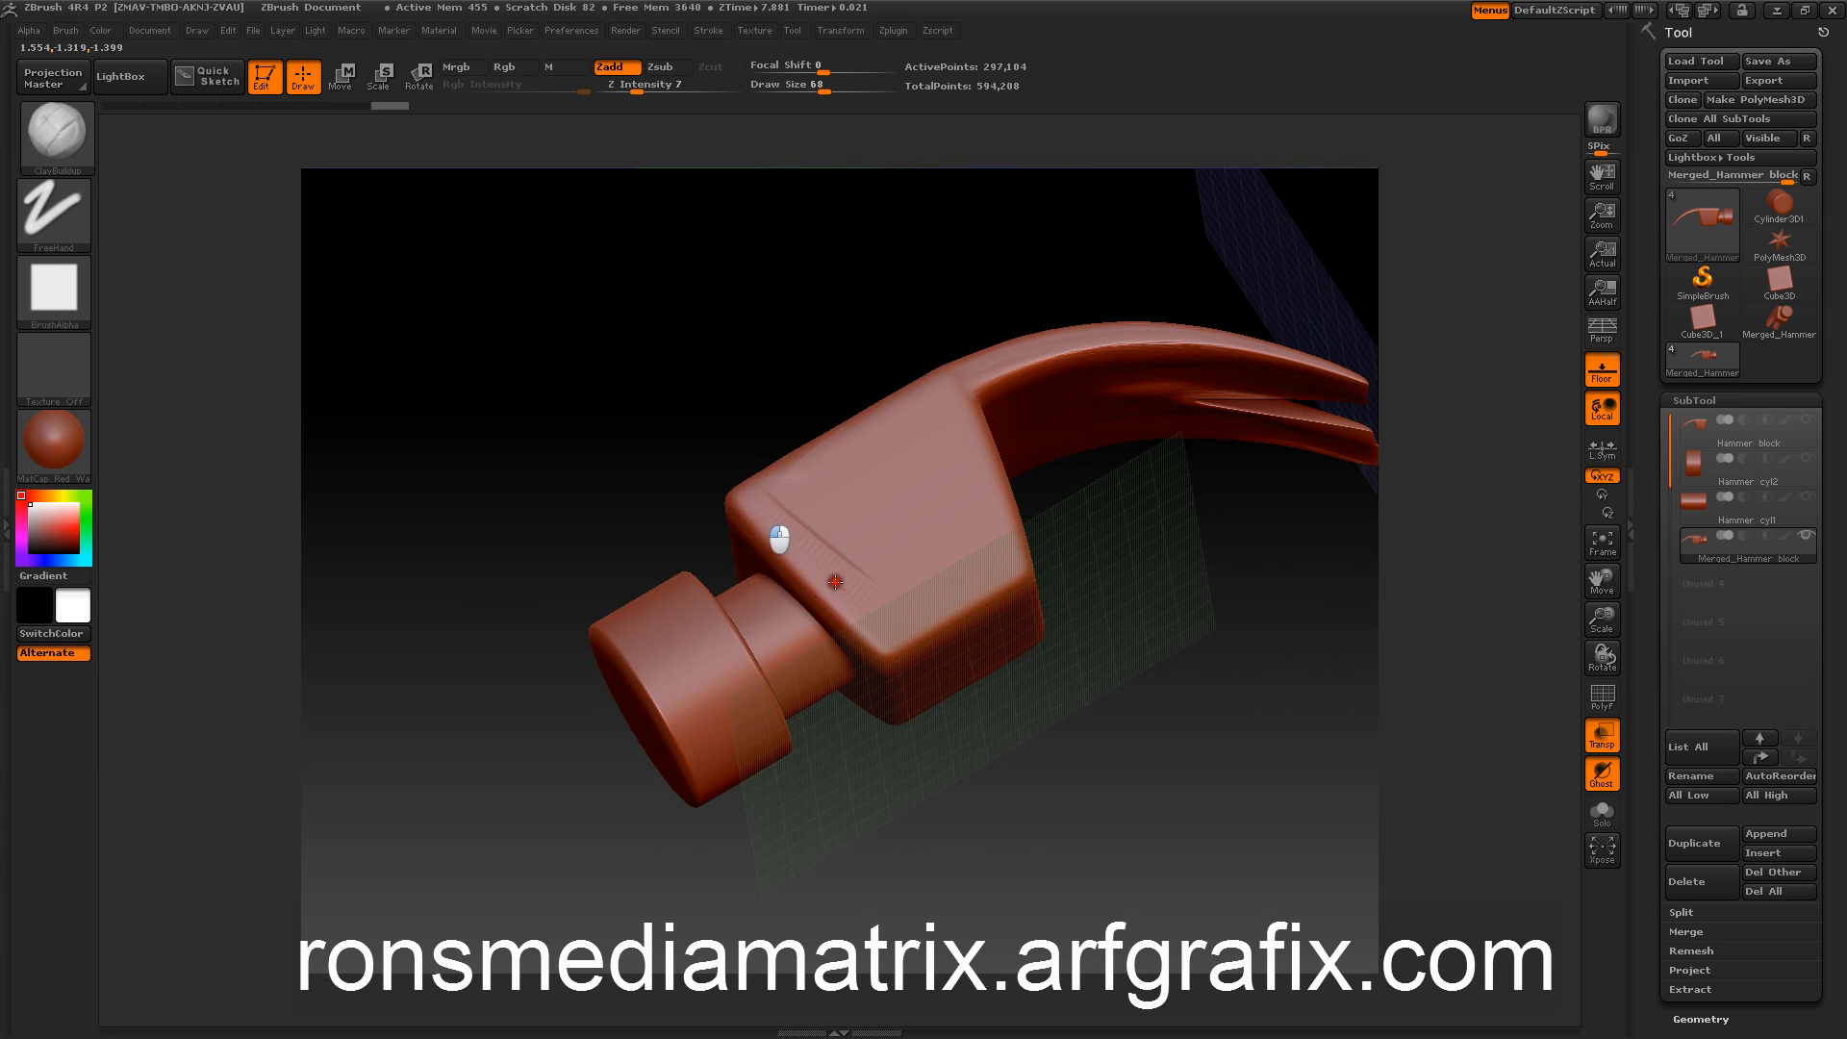
mouse_move(834, 582)
mouse_down()
mouse_move(788, 538)
mouse_move(882, 499)
mouse_move(1017, 564)
mouse_up()
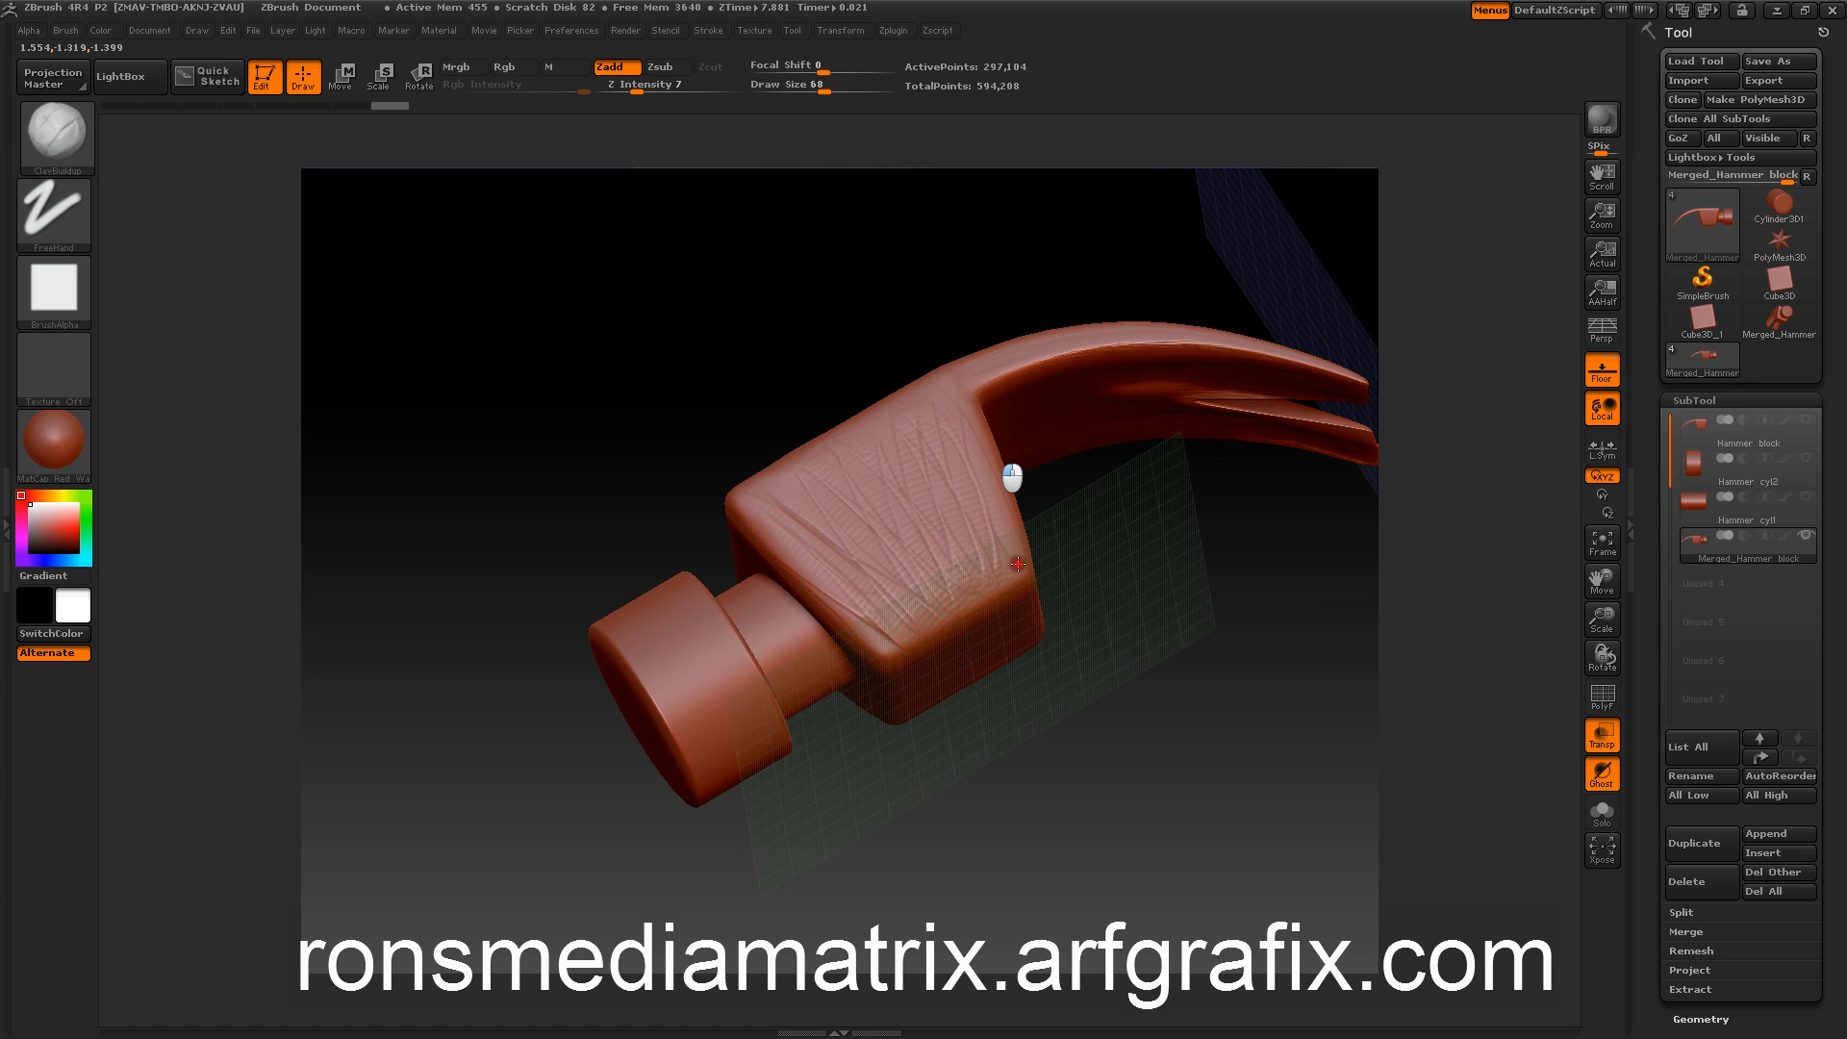
mouse_move(923, 731)
mouse_down()
mouse_move(989, 763)
mouse_move(833, 522)
mouse_move(898, 660)
mouse_move(956, 561)
mouse_move(1022, 534)
mouse_up()
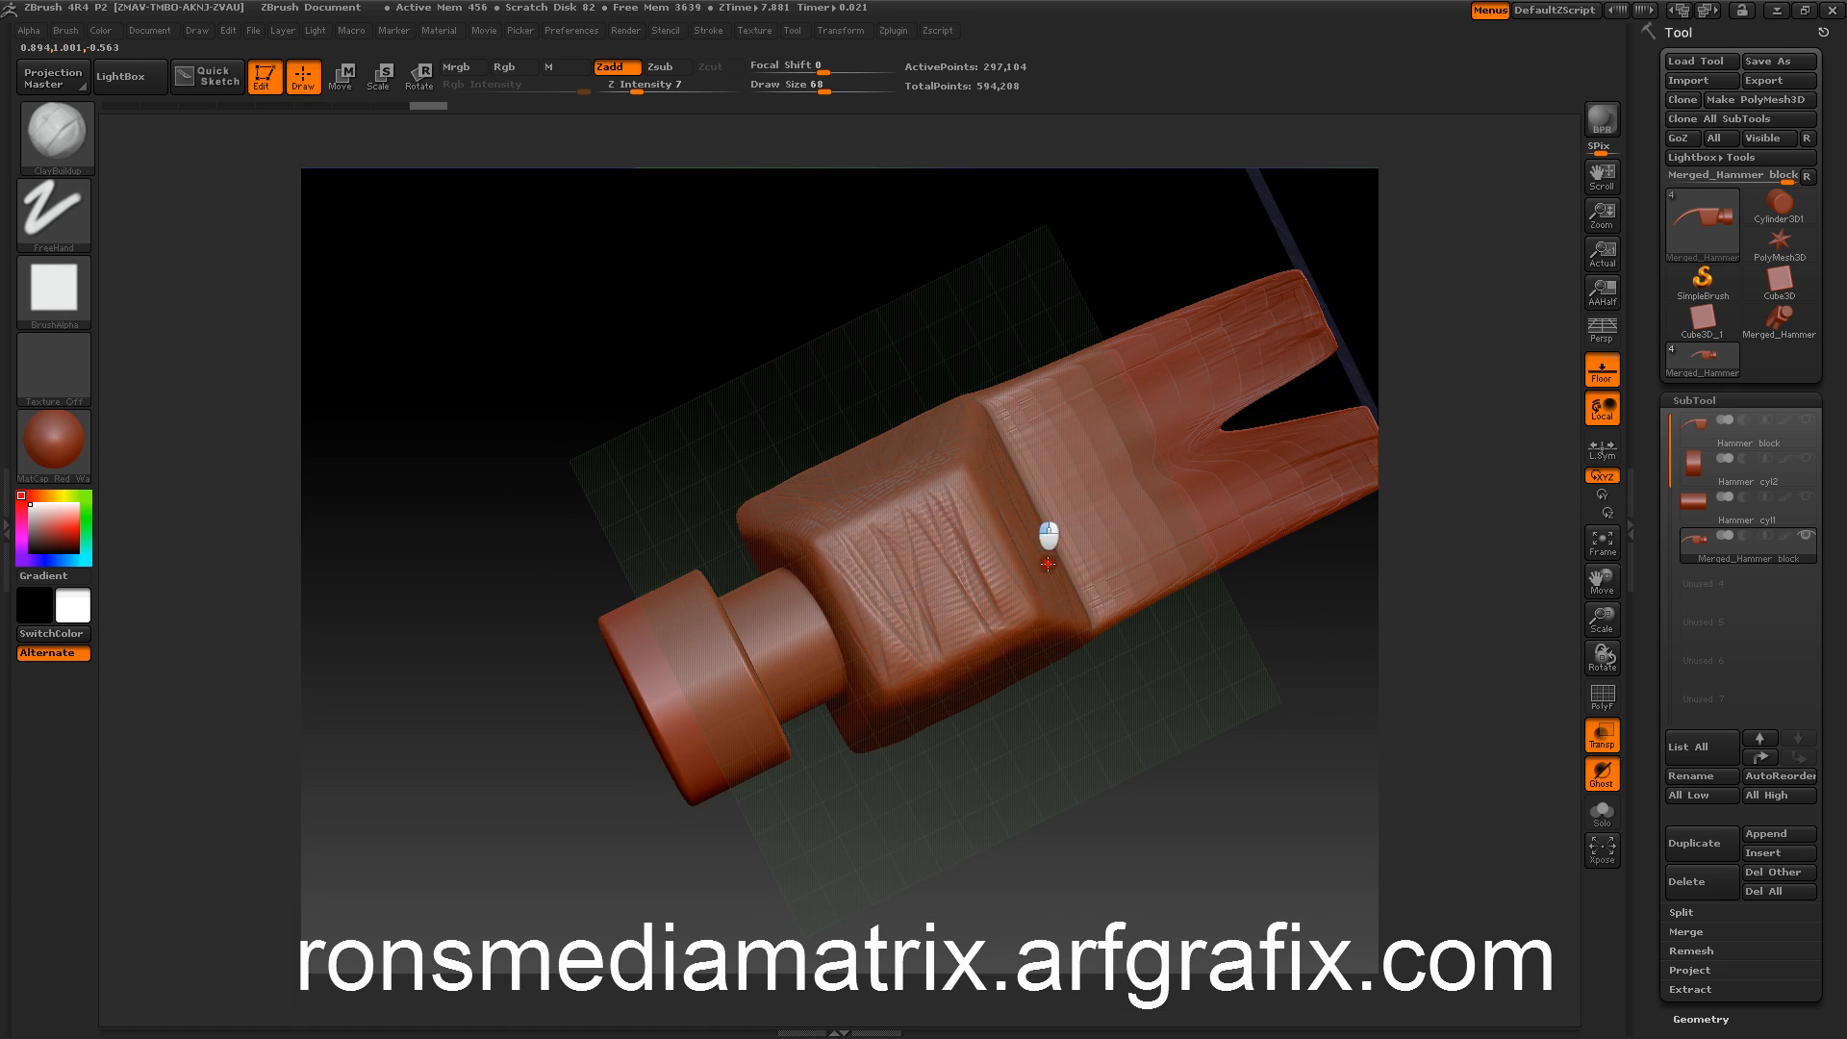
mouse_move(730, 577)
mouse_down()
mouse_move(965, 766)
mouse_move(884, 692)
mouse_up()
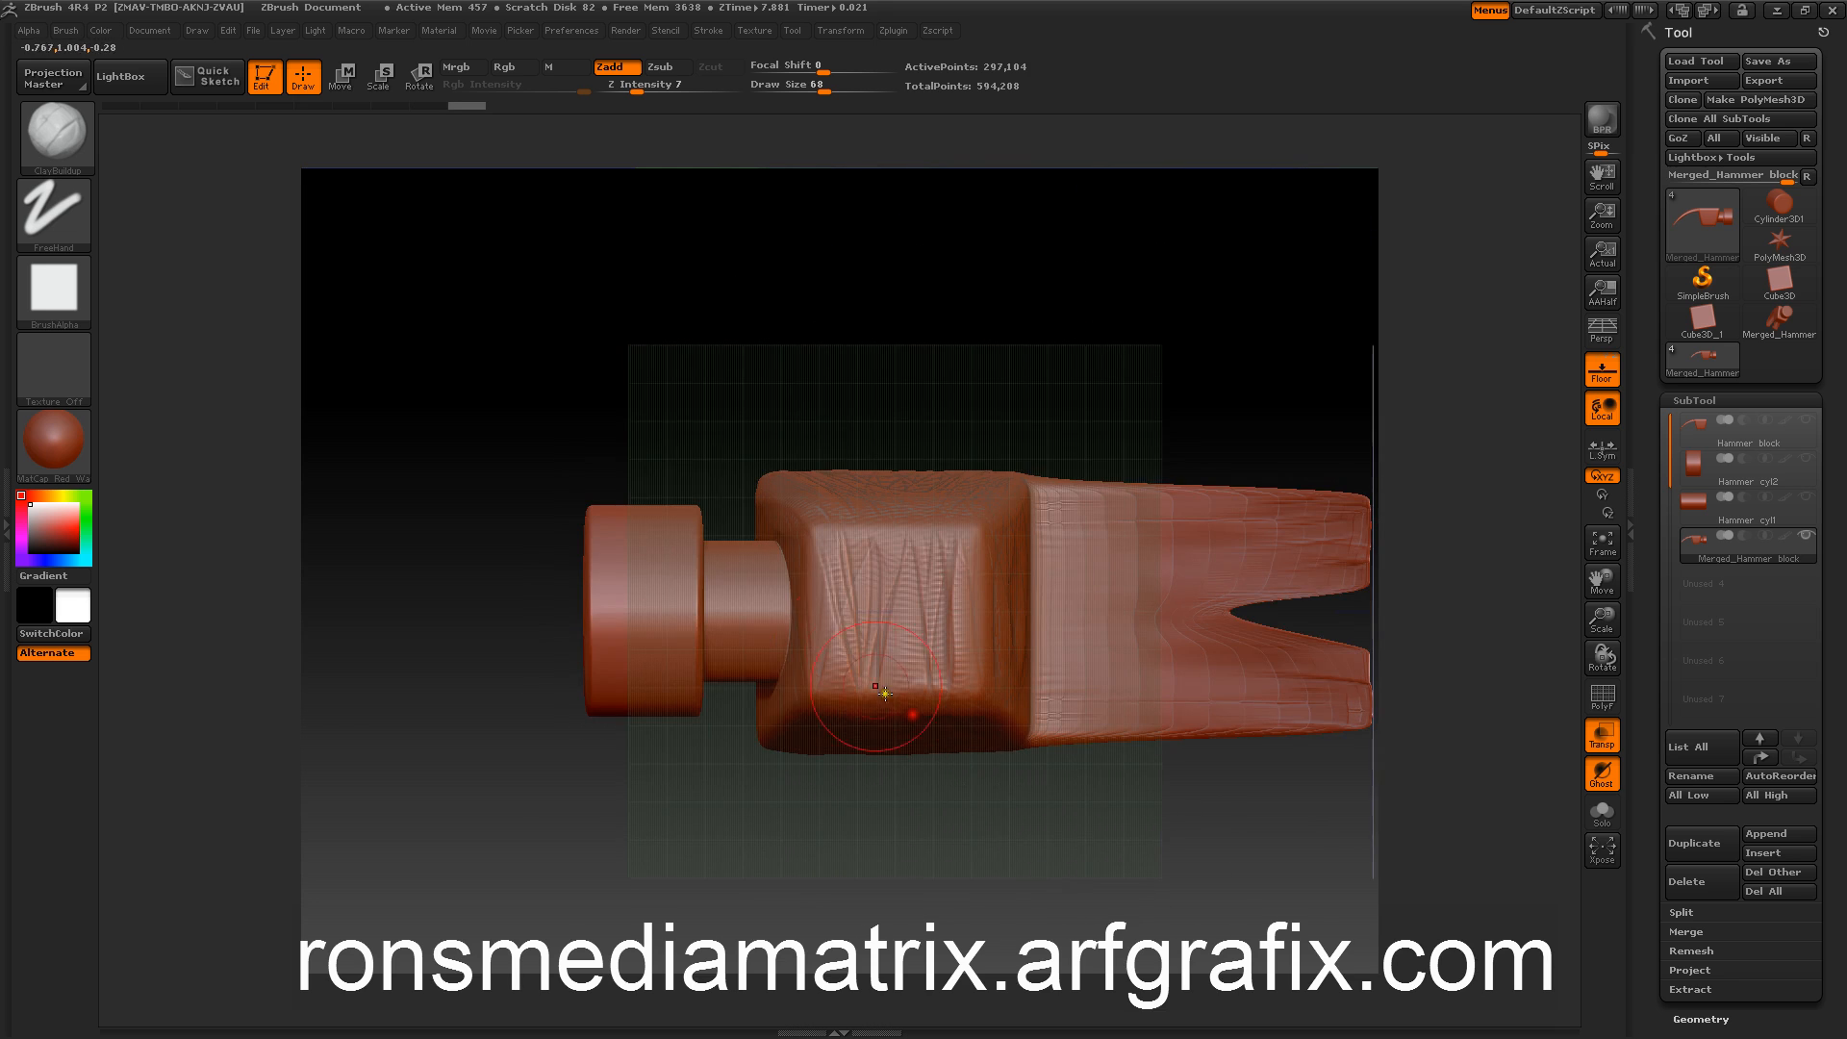
Step: Activate radial symmetry with X symmetry turned off, viewing the hammer from its striking face
drag(612, 483, 466, 499)
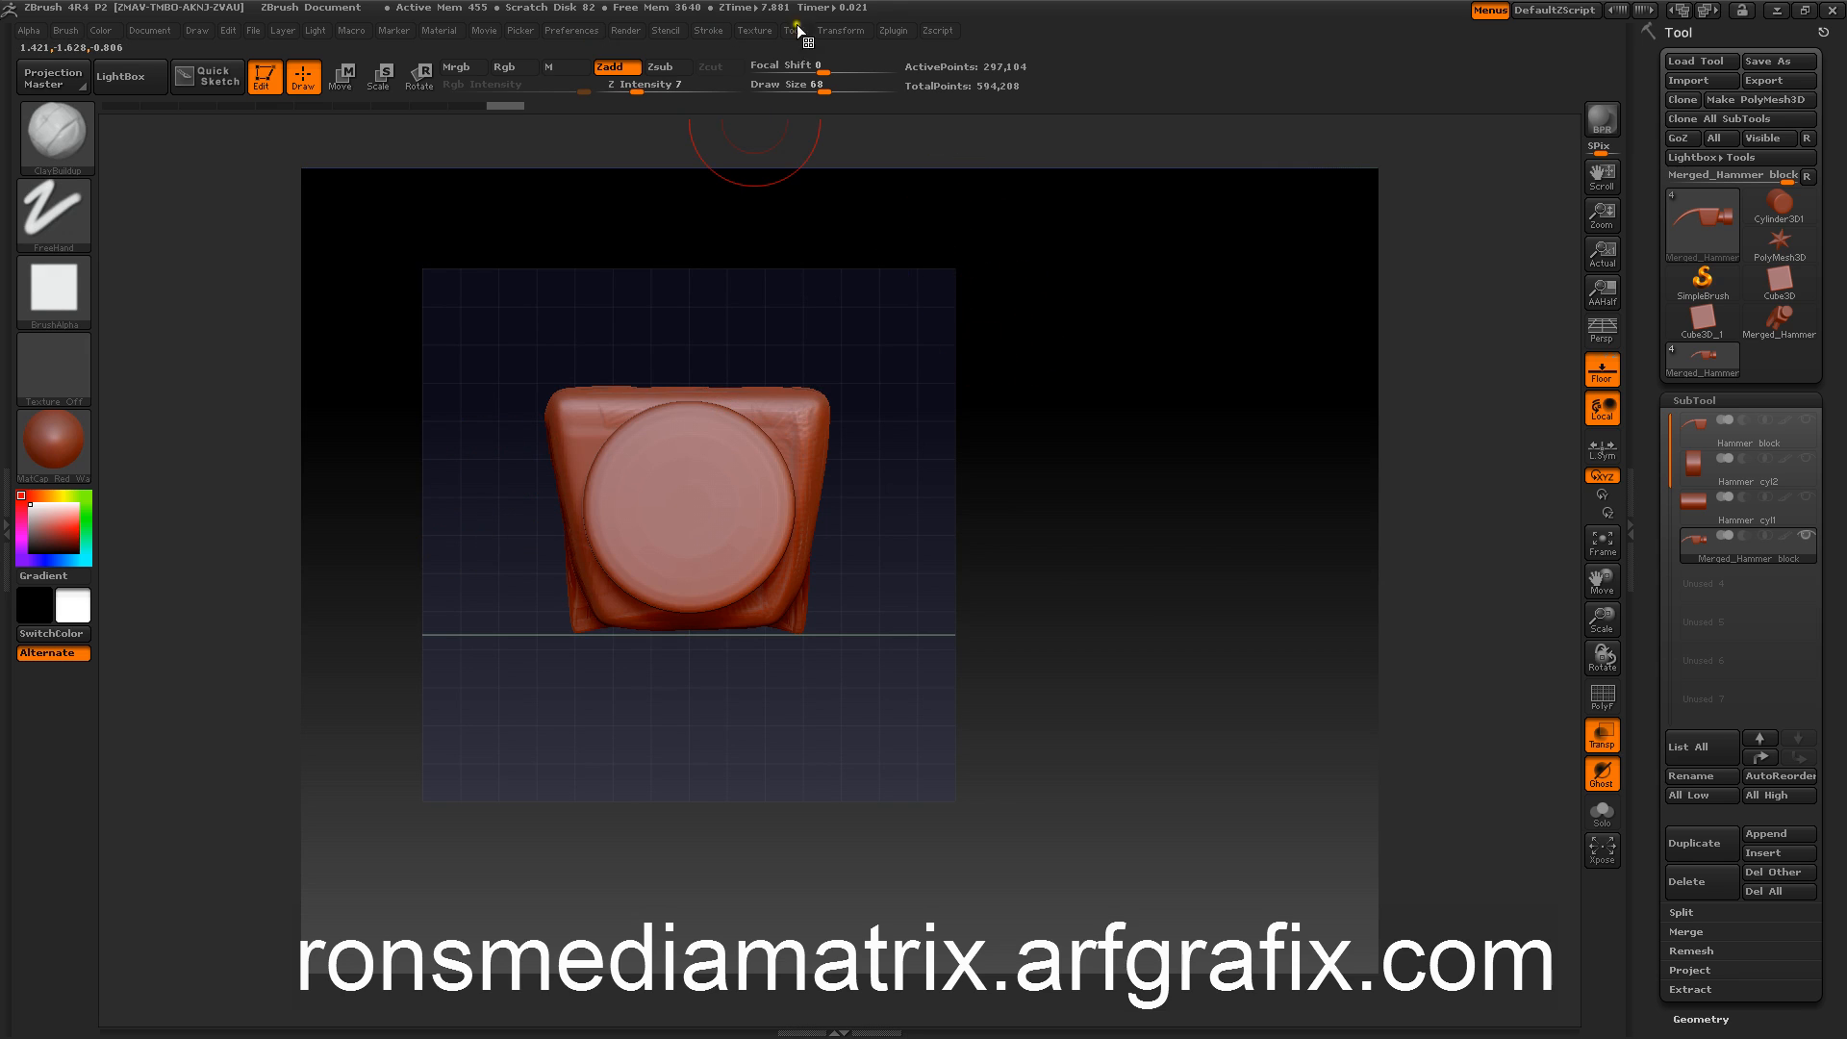
click(833, 27)
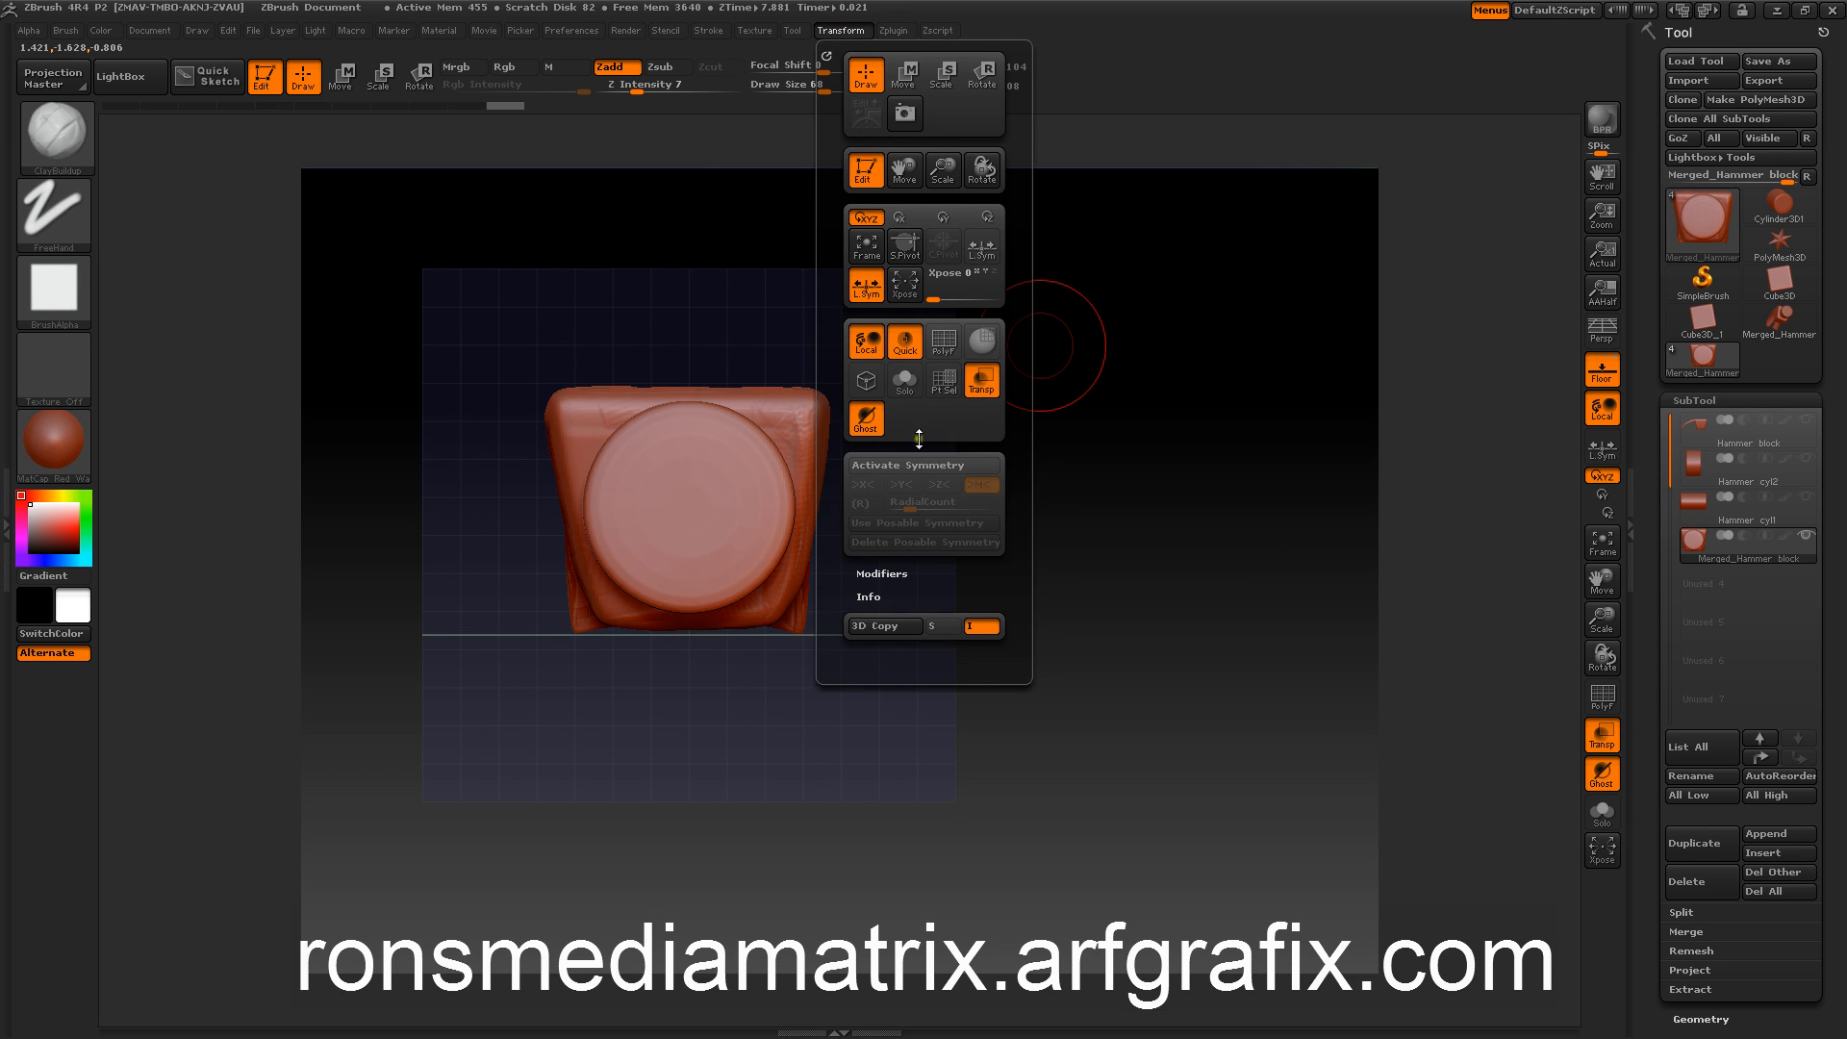
click(894, 464)
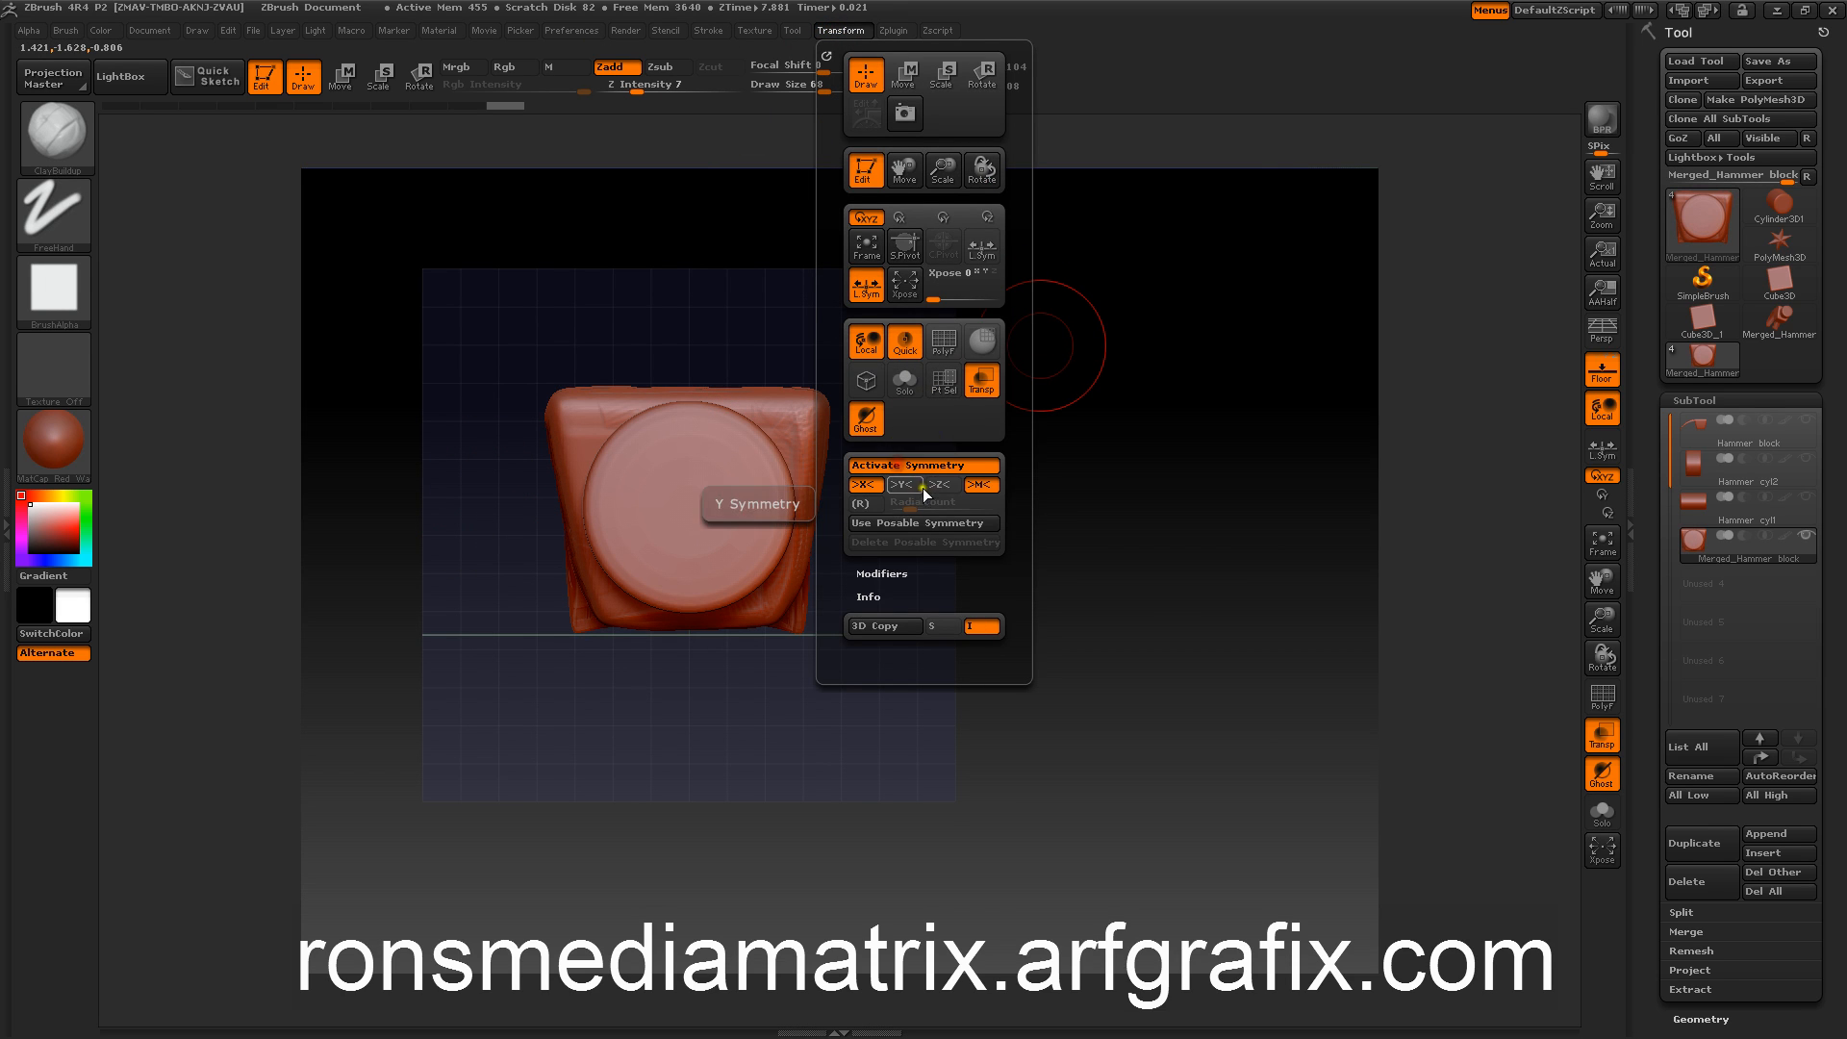
click(859, 503)
click(871, 486)
mouse_move(1080, 690)
mouse_down()
mouse_move(1125, 709)
mouse_move(1080, 671)
mouse_up()
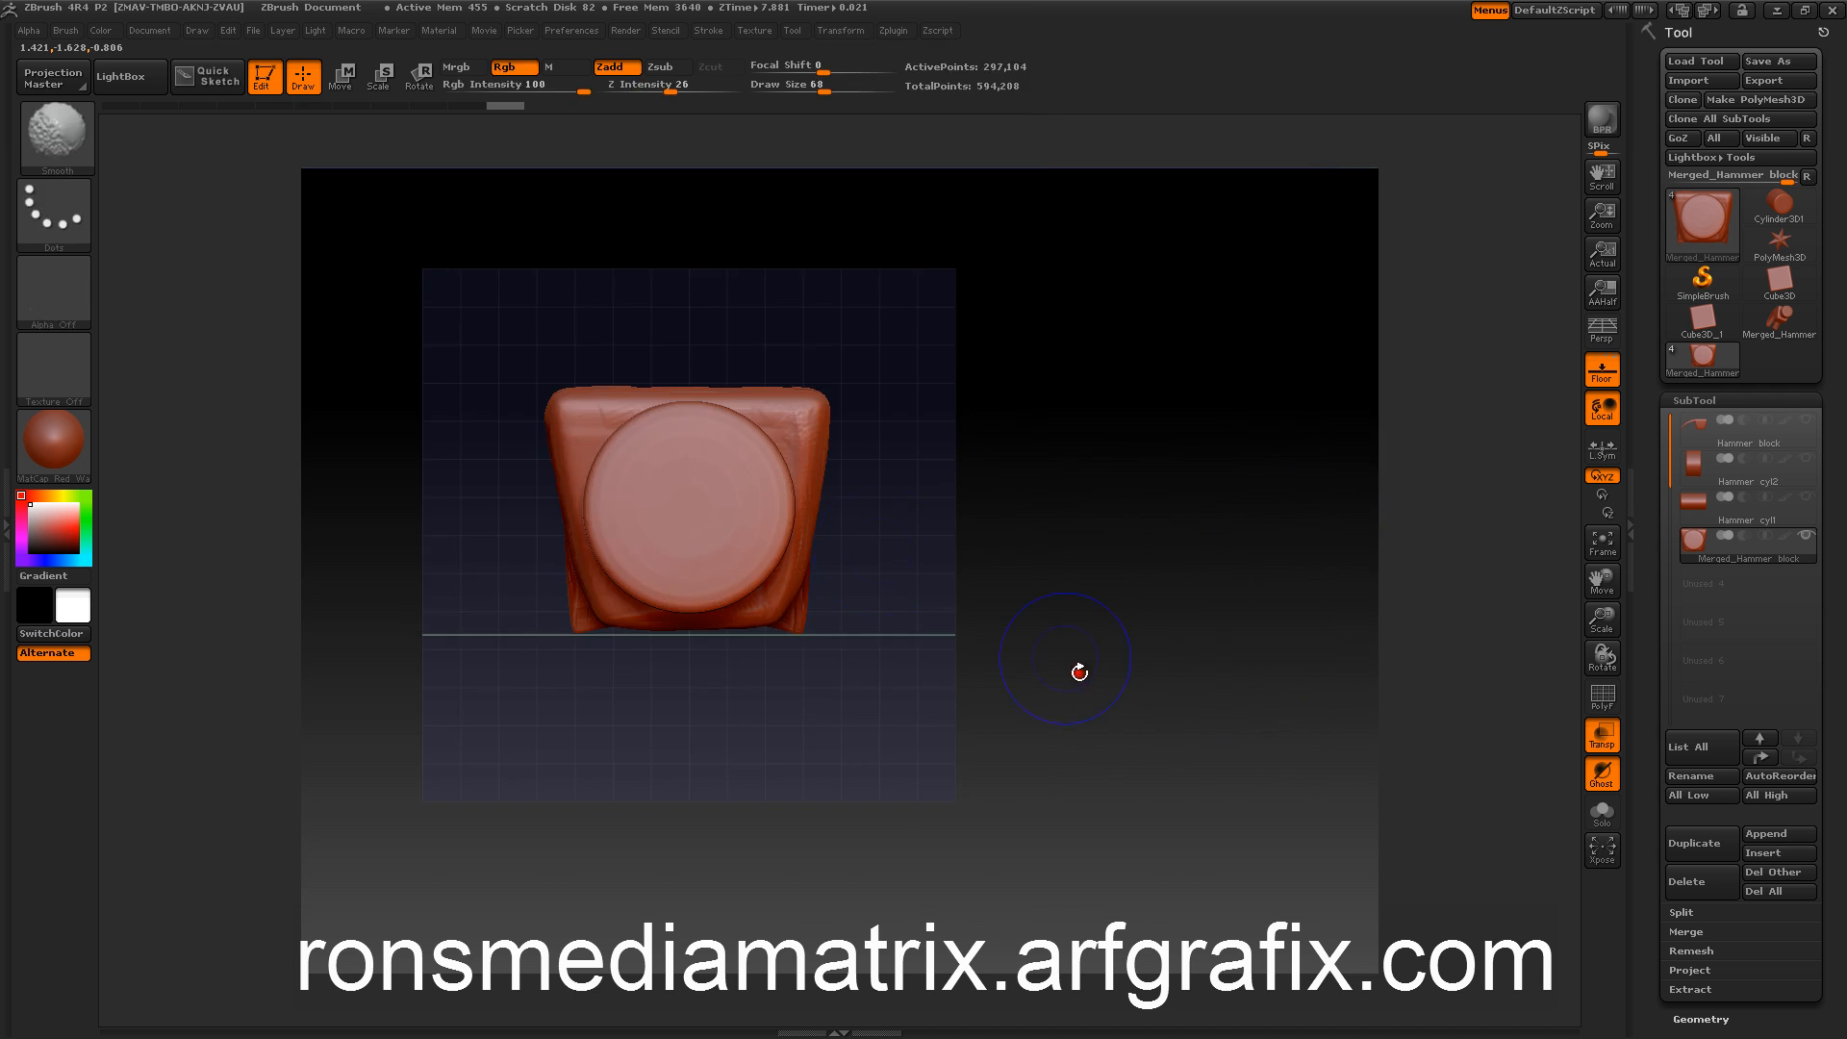
Step: Add ClayBuildup strokes over the striking face and around the cylindrical head and neck
mouse_move(638, 434)
mouse_down()
mouse_move(729, 483)
mouse_move(676, 483)
mouse_move(736, 491)
mouse_up()
drag(1026, 597, 977, 701)
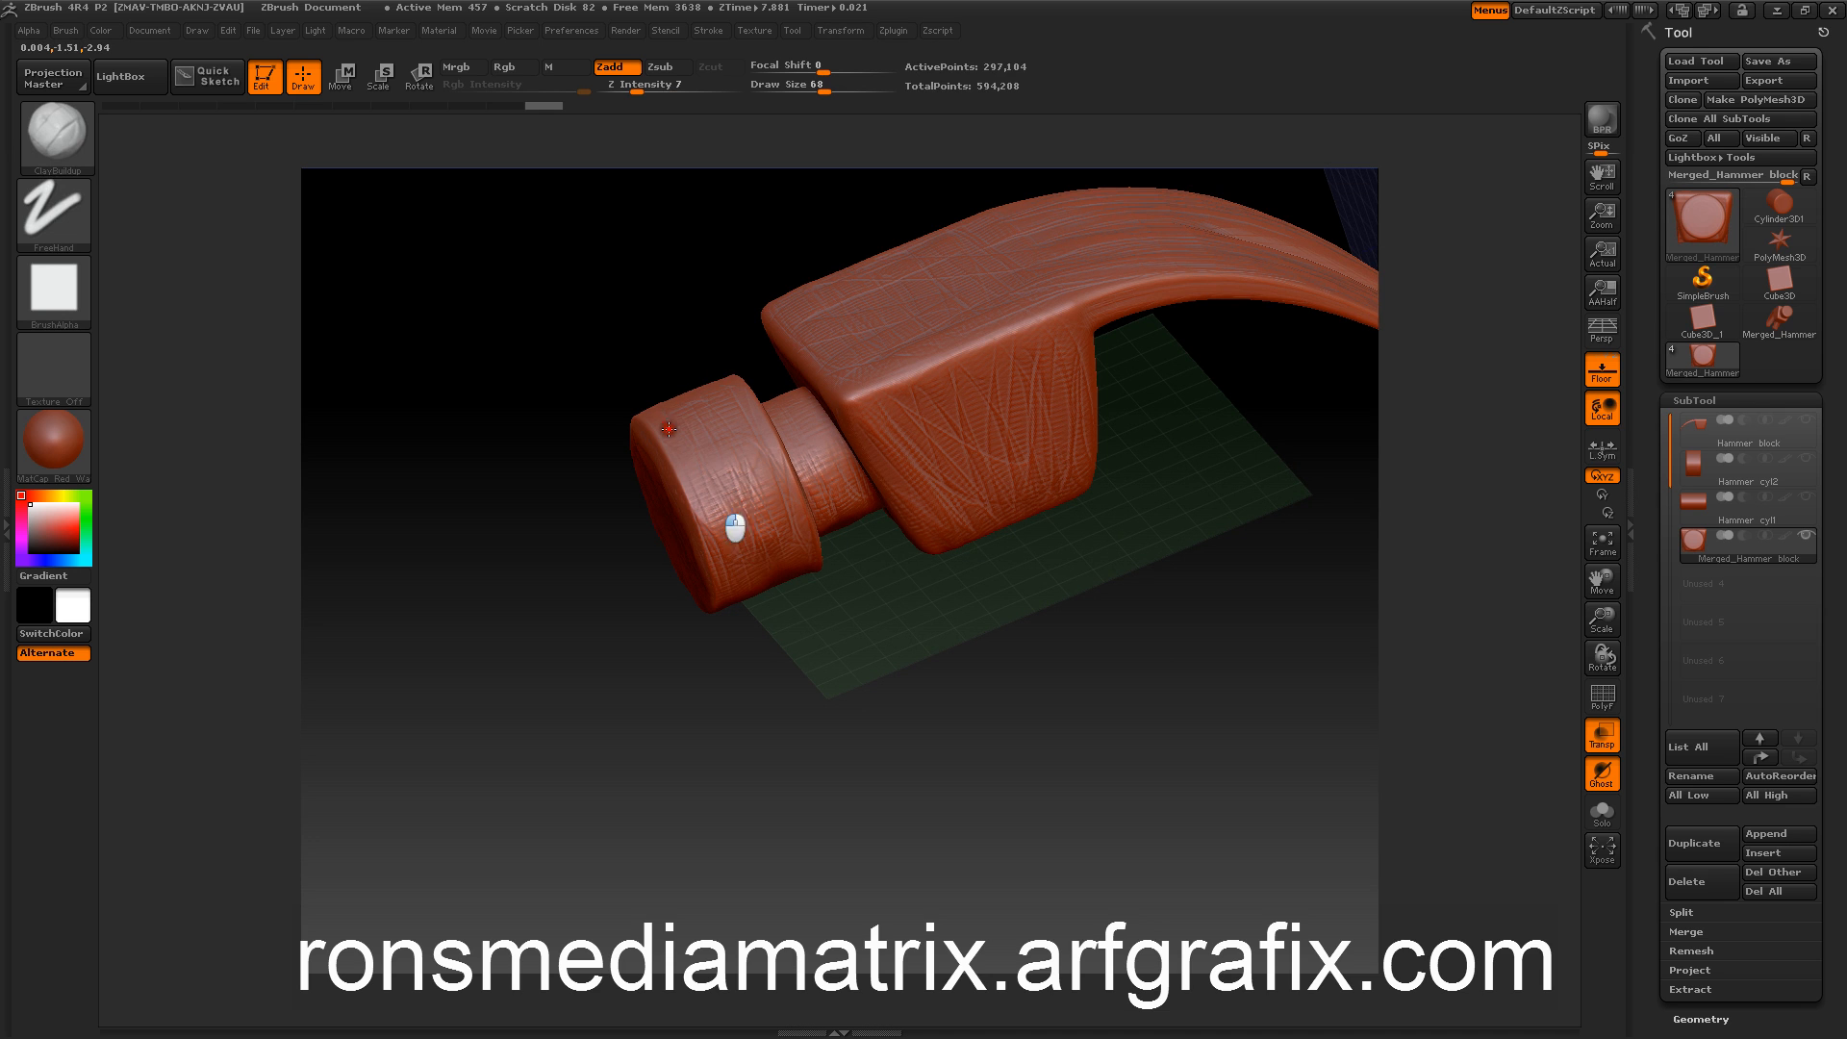
drag(877, 707, 1064, 565)
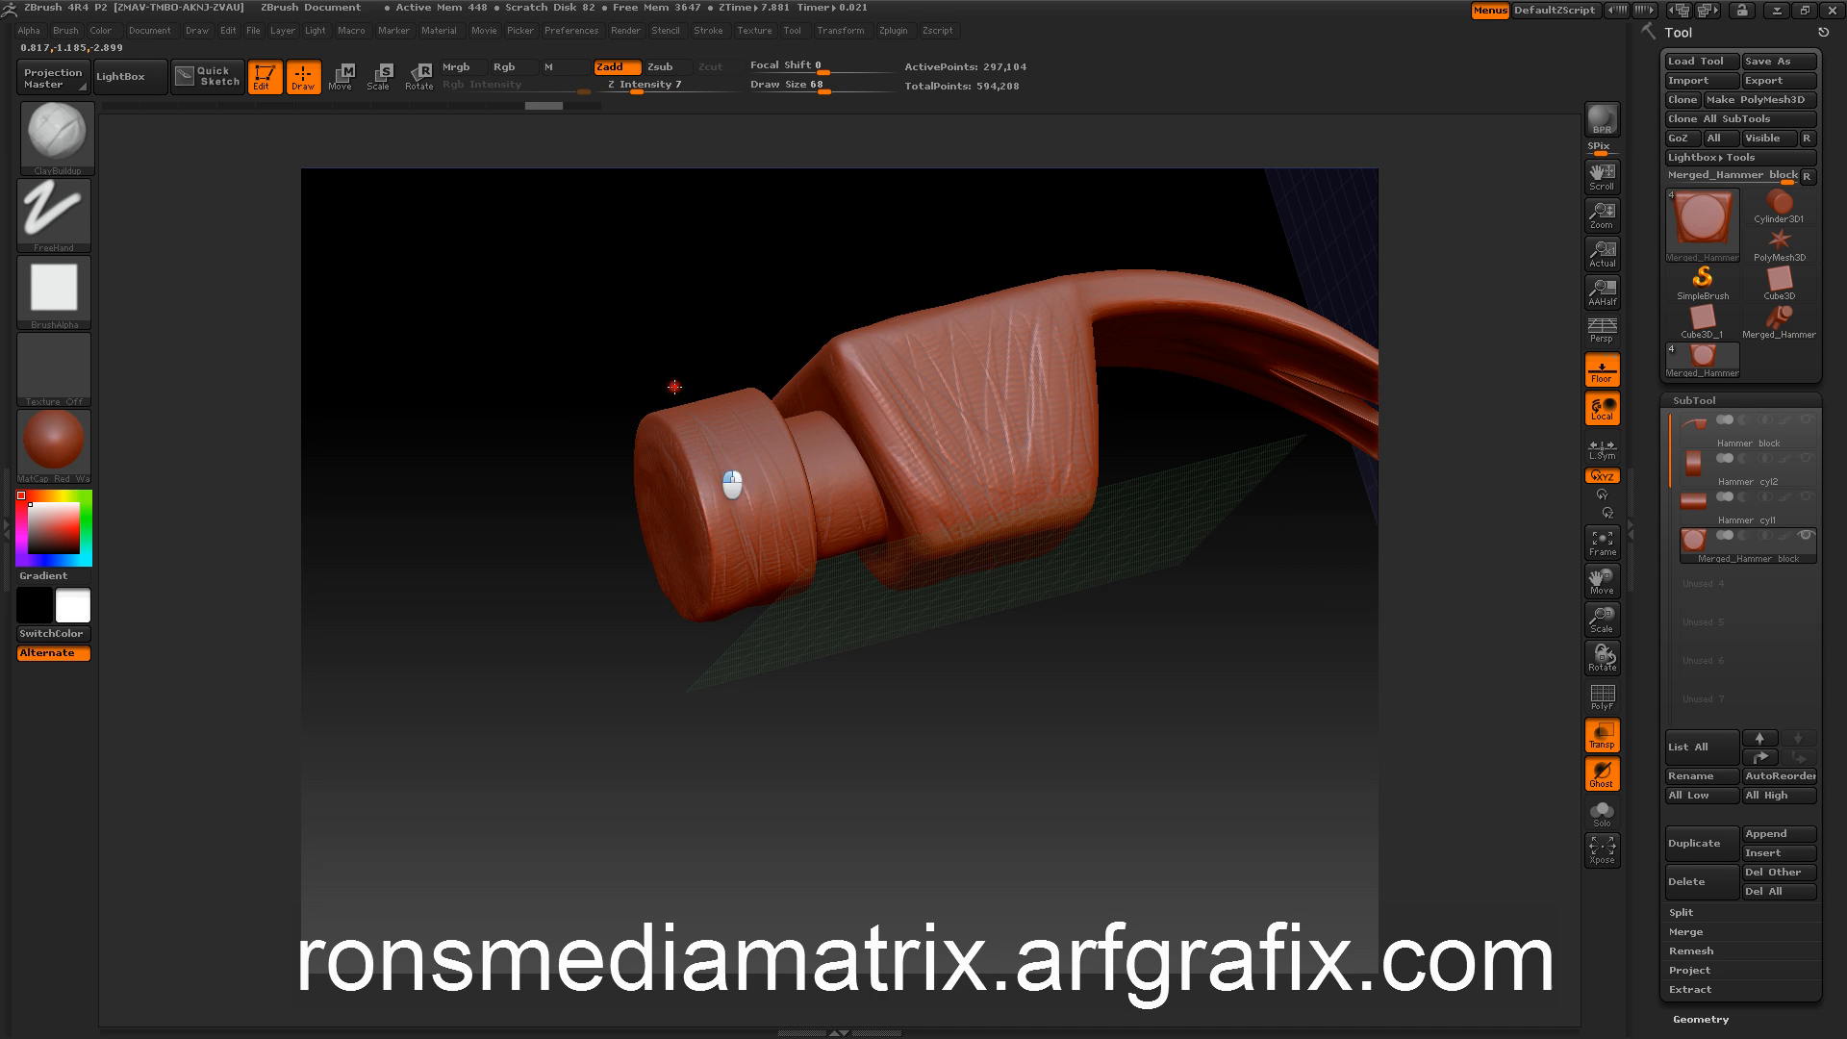
drag(889, 592, 973, 684)
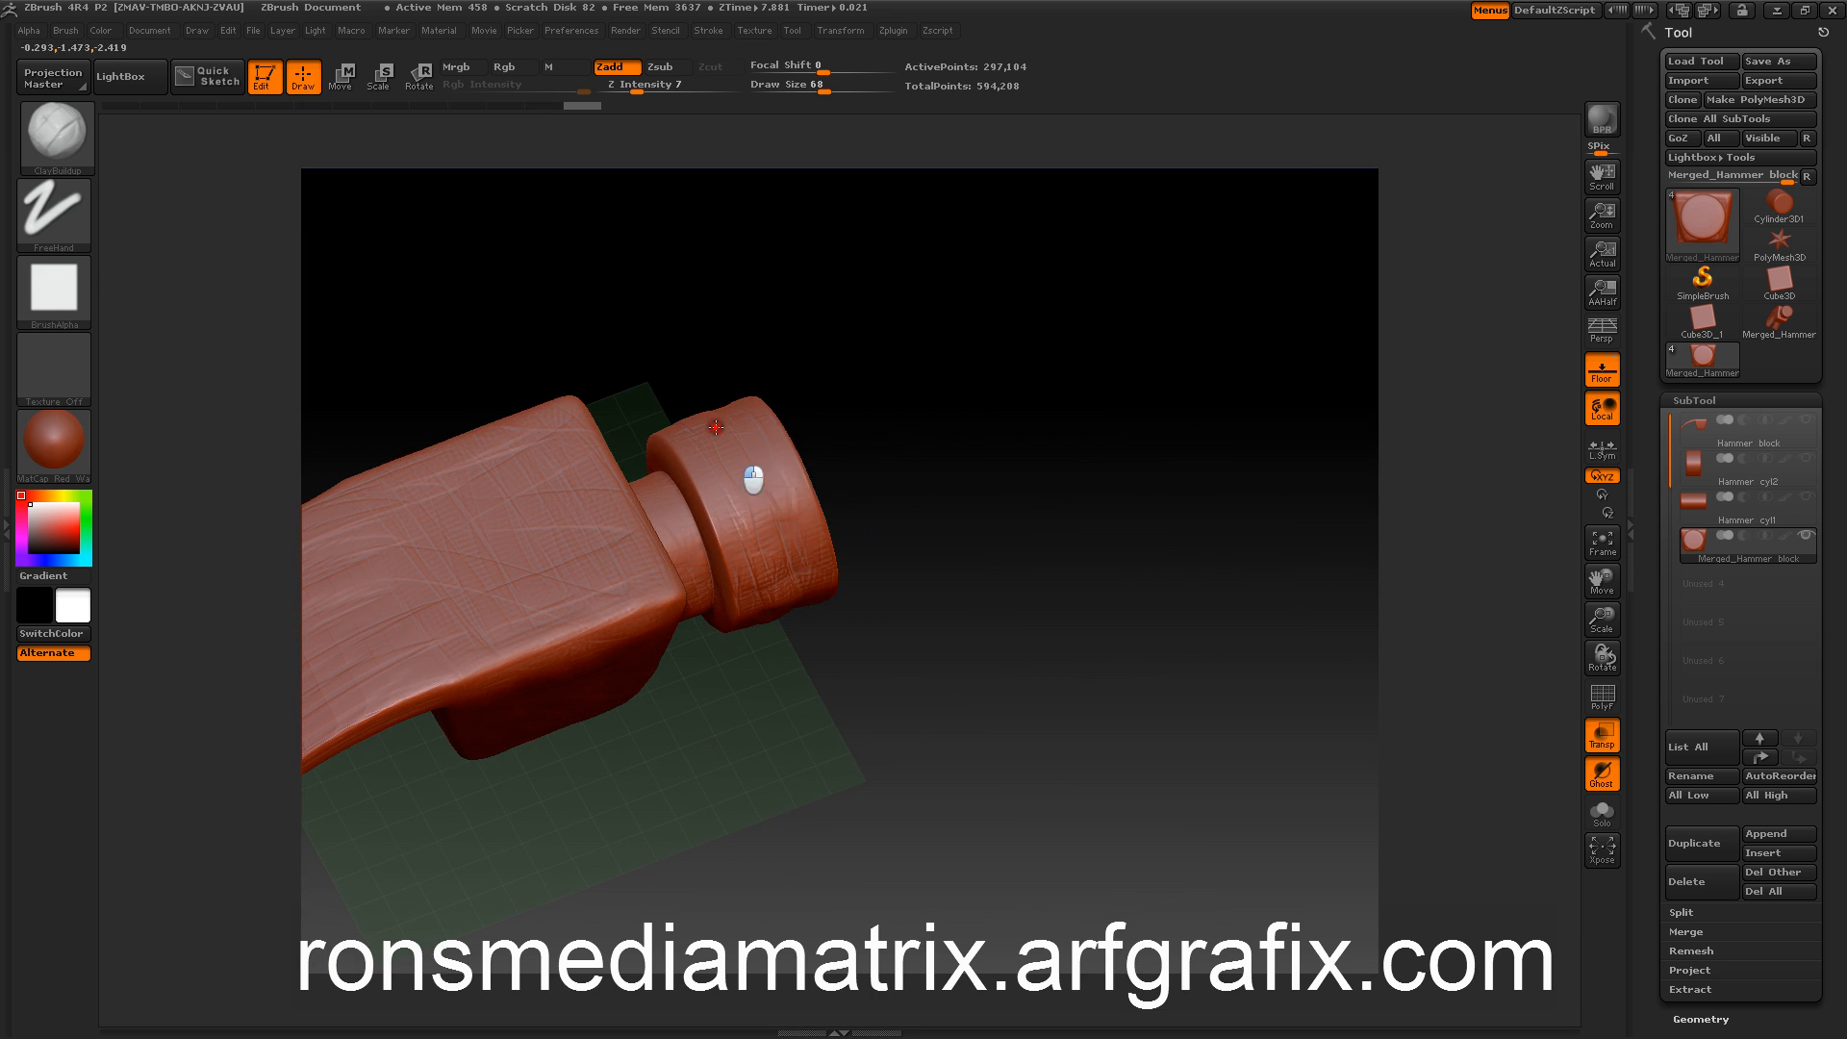
mouse_move(866, 509)
mouse_down()
mouse_move(985, 511)
mouse_move(948, 437)
mouse_move(965, 454)
mouse_move(940, 494)
mouse_up()
Step: Smooth the clay strokes on the cylindrical head and neck, and turn off symmetry
key(shift)
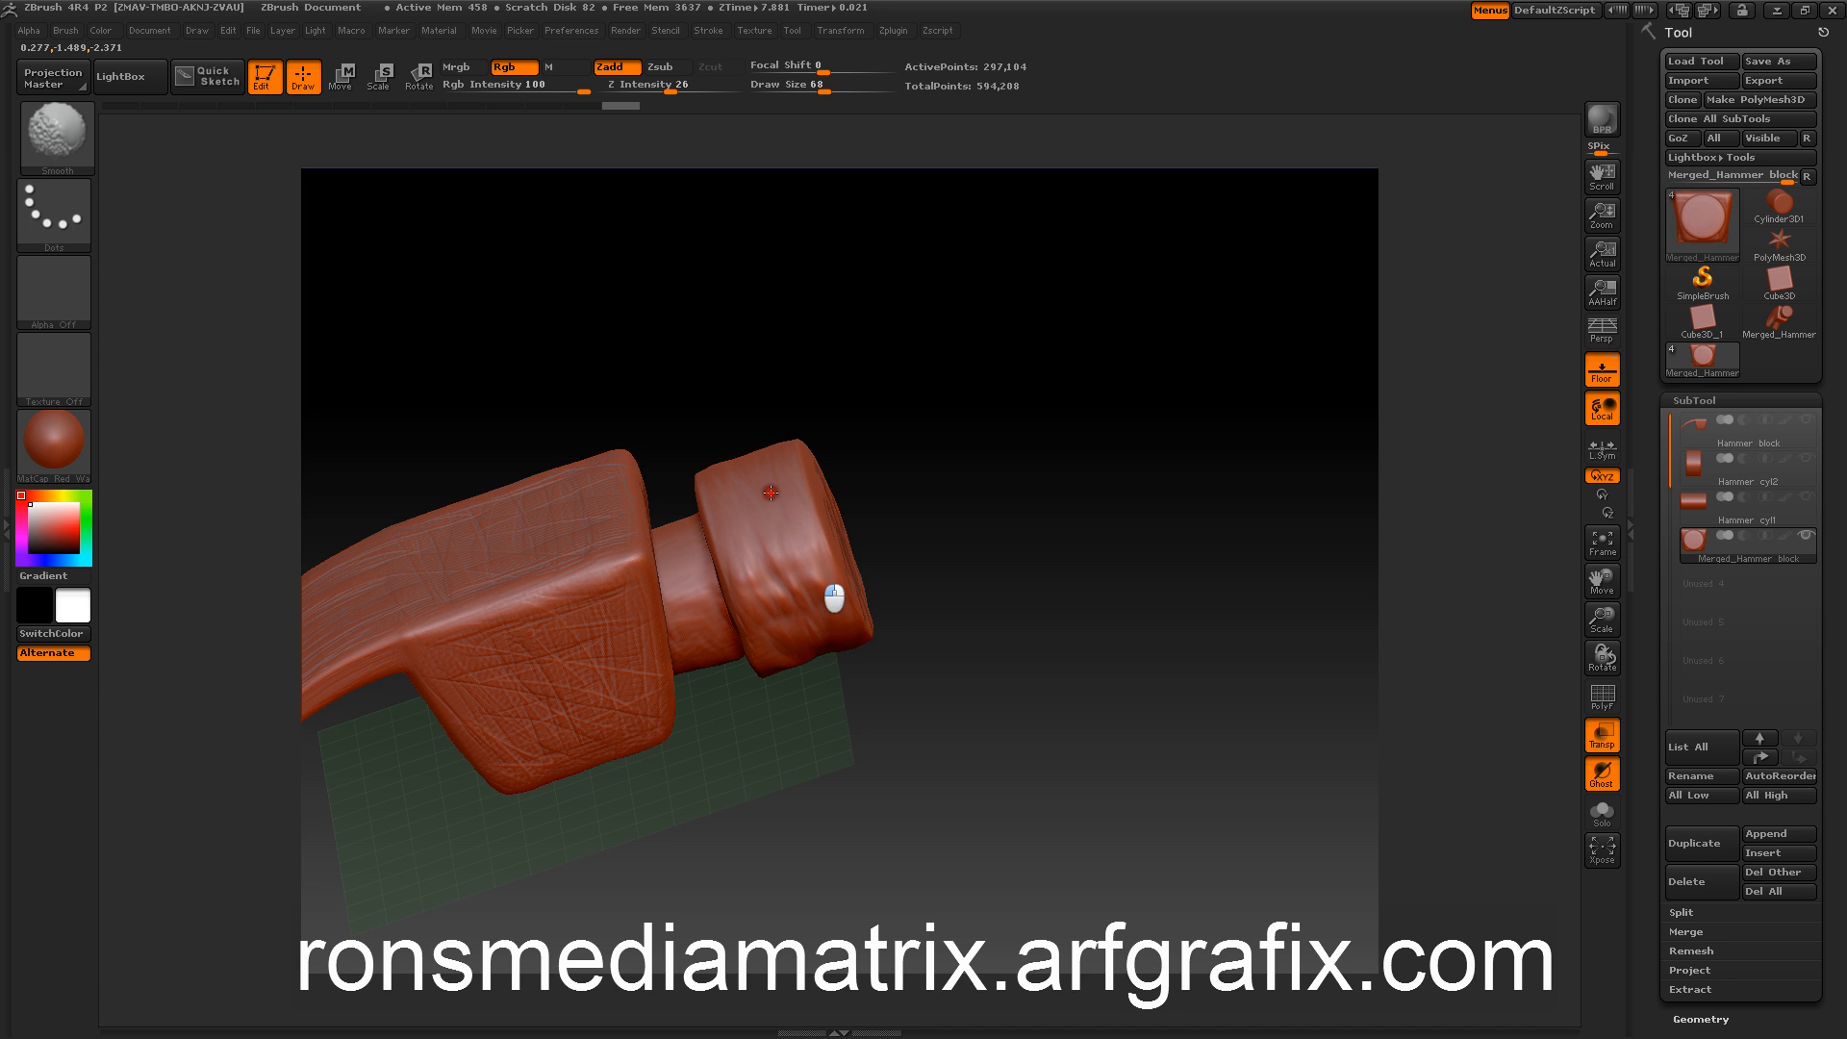
mouse_move(991, 626)
mouse_down()
mouse_move(1080, 619)
mouse_move(1055, 486)
mouse_move(1133, 370)
mouse_move(1105, 577)
mouse_move(1092, 503)
mouse_up()
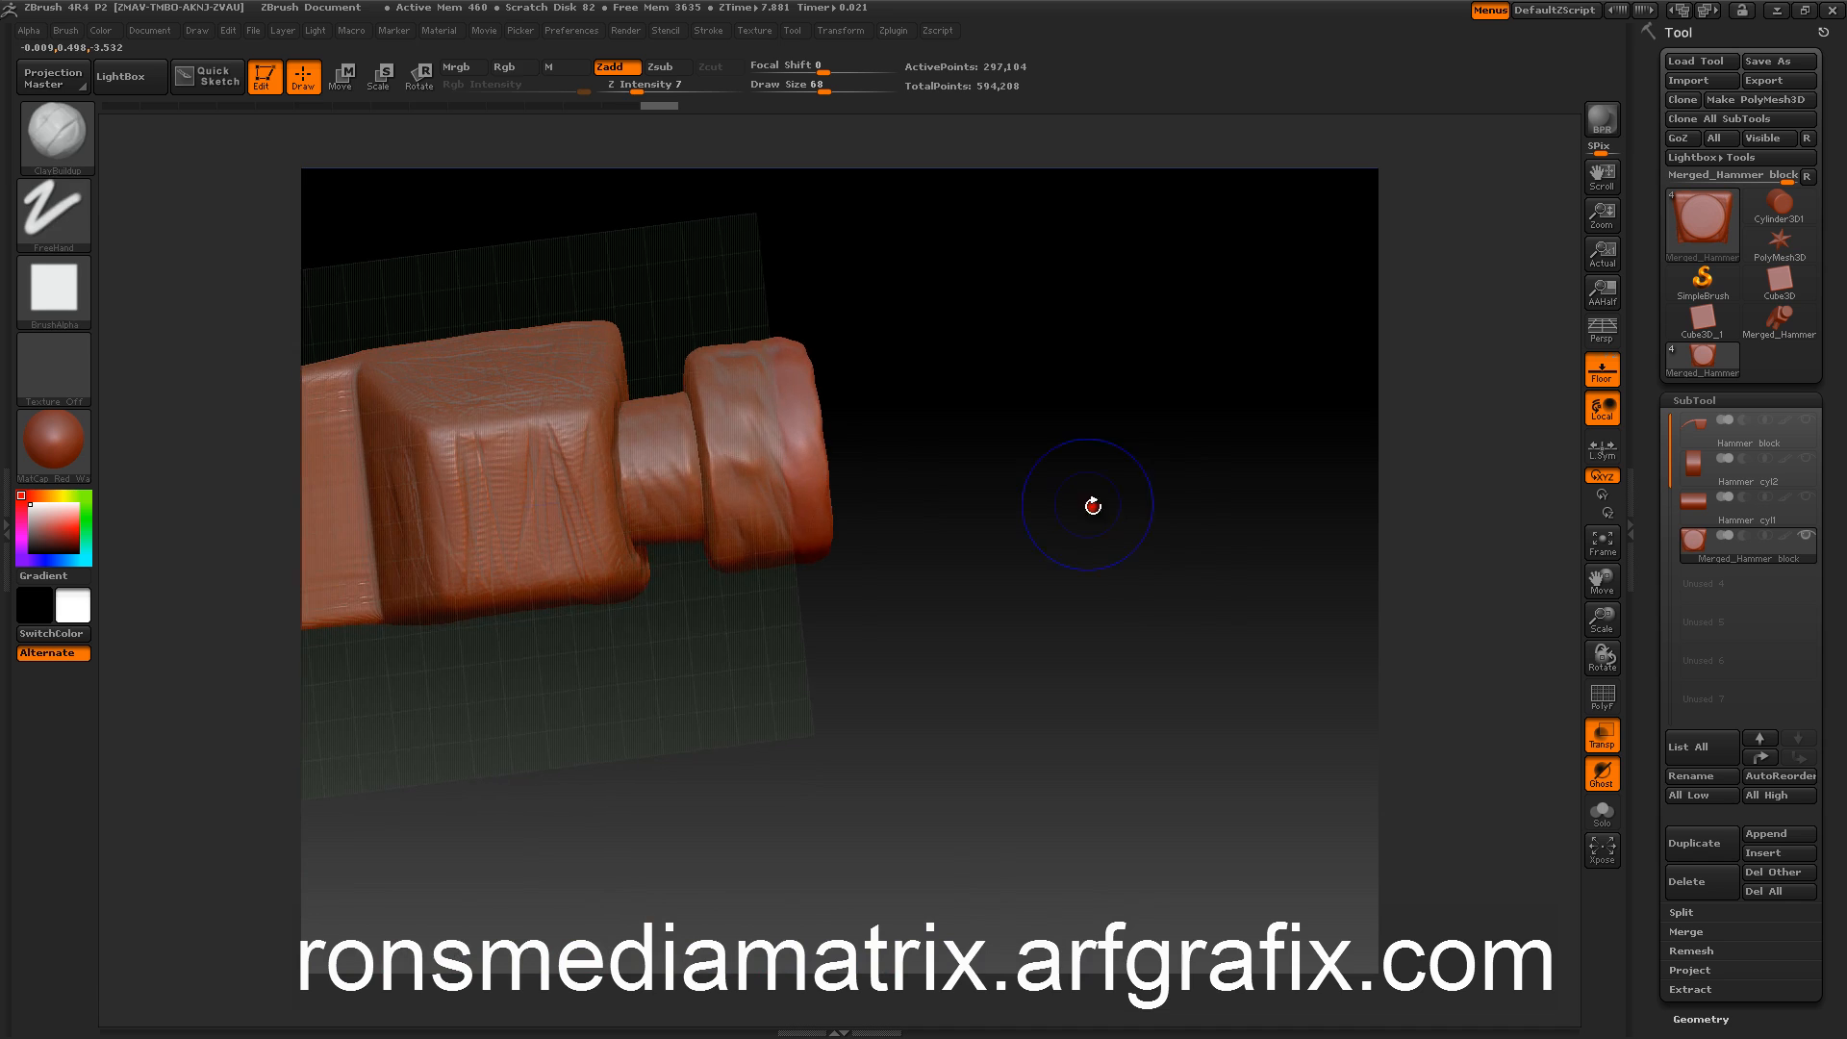
key(shift)
click(836, 30)
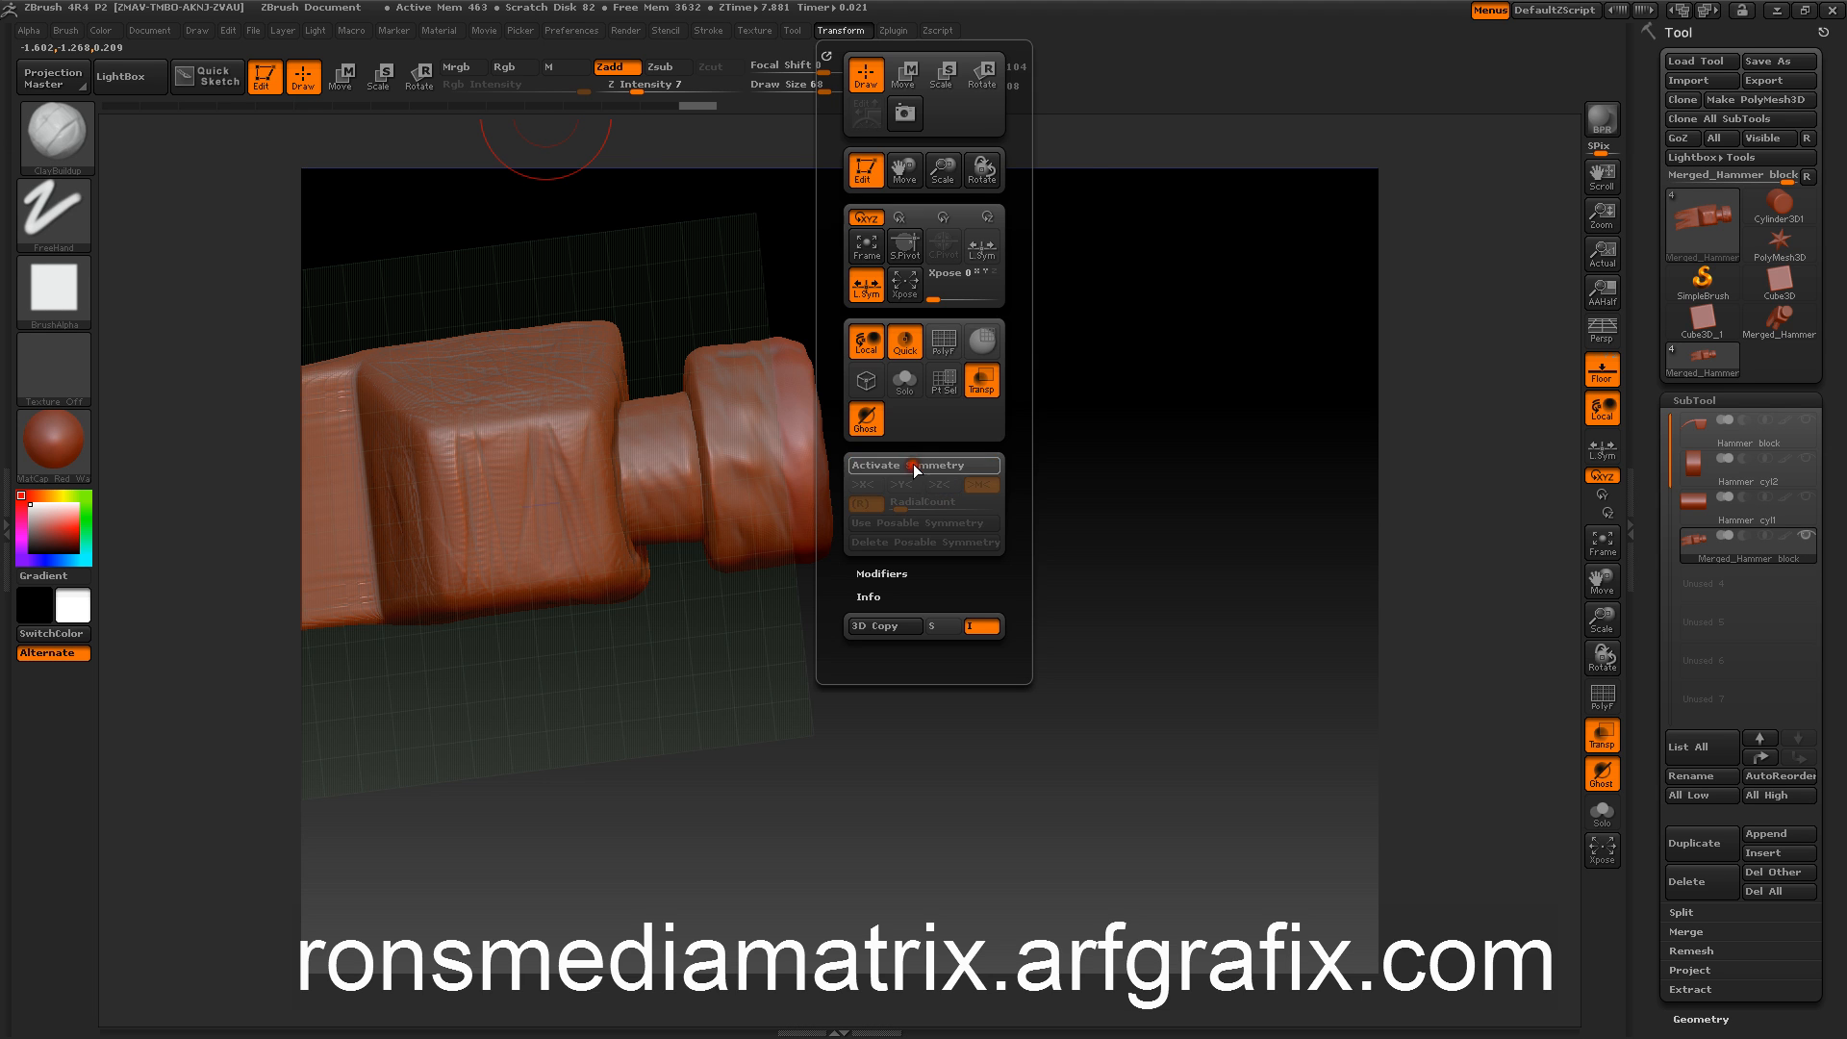
Step: Smooth the clay strokes on the claw and on the underside and side of the hammer block
shift+drag(1138, 598, 1099, 583)
alt+drag(899, 535, 1423, 722)
key(shift)
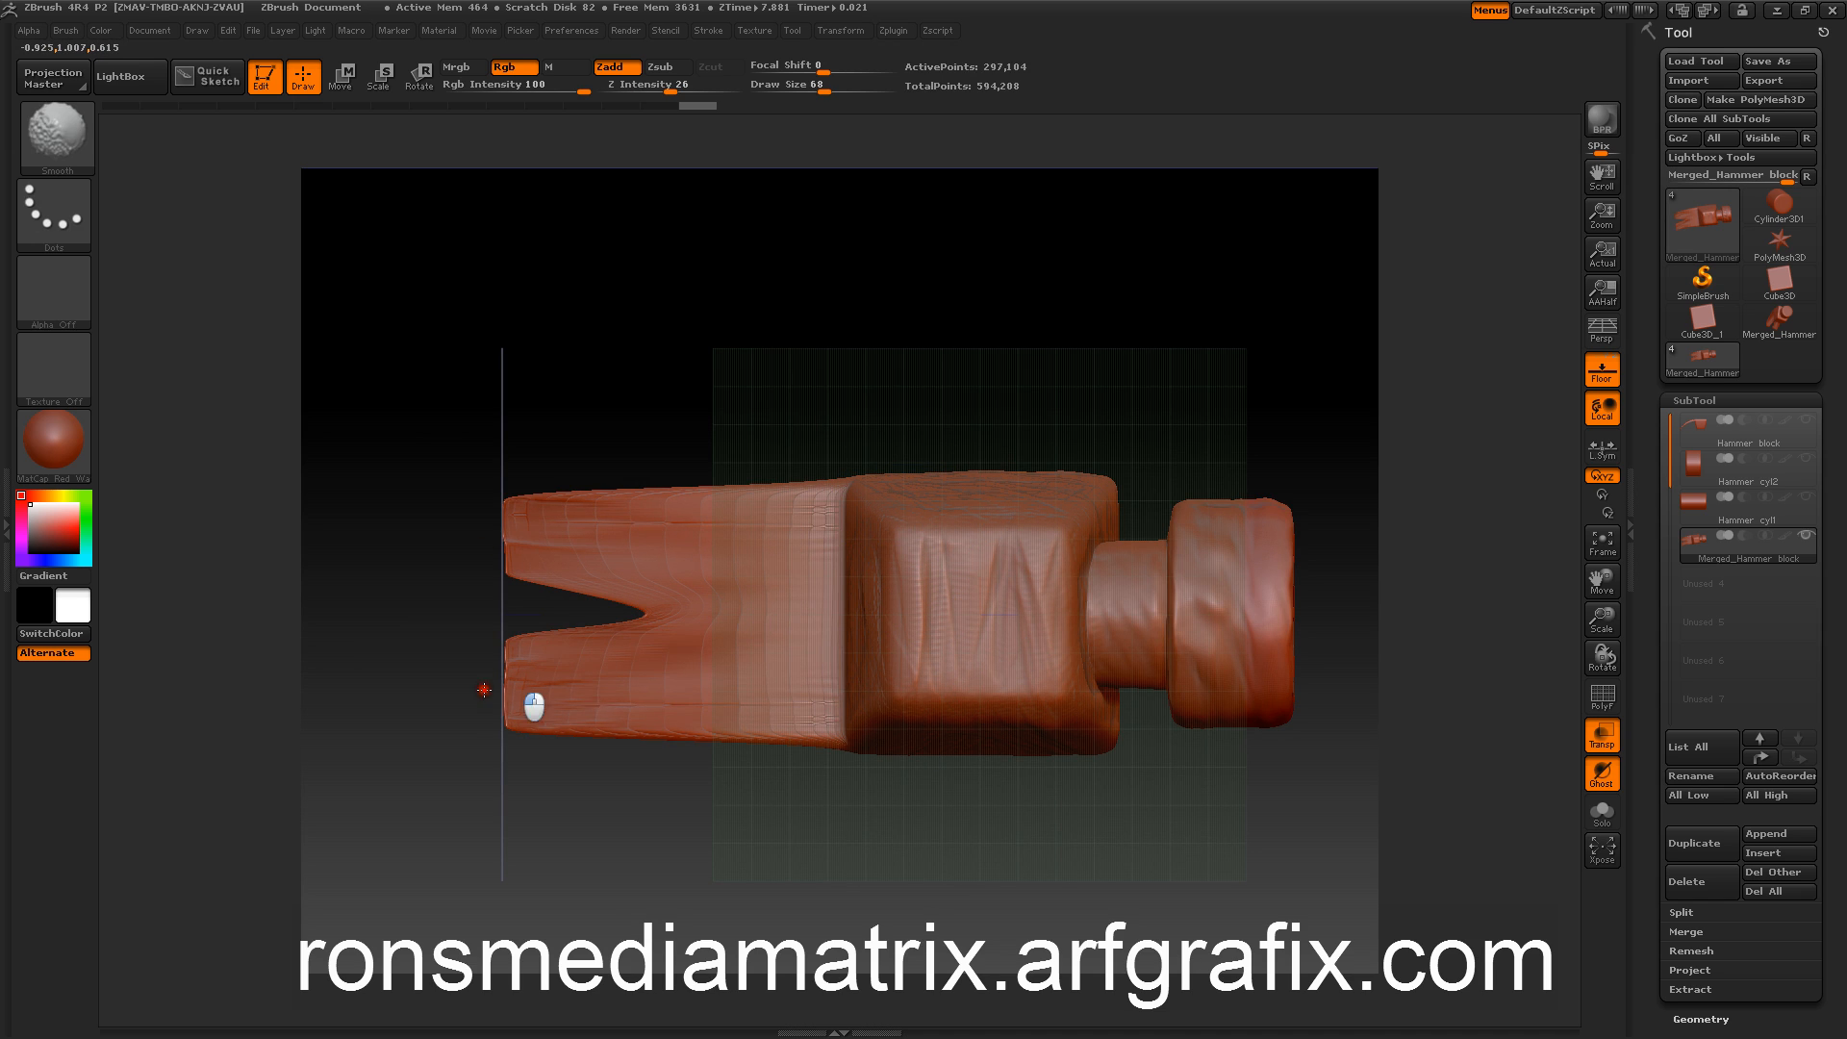
shift+drag(1063, 481, 968, 519)
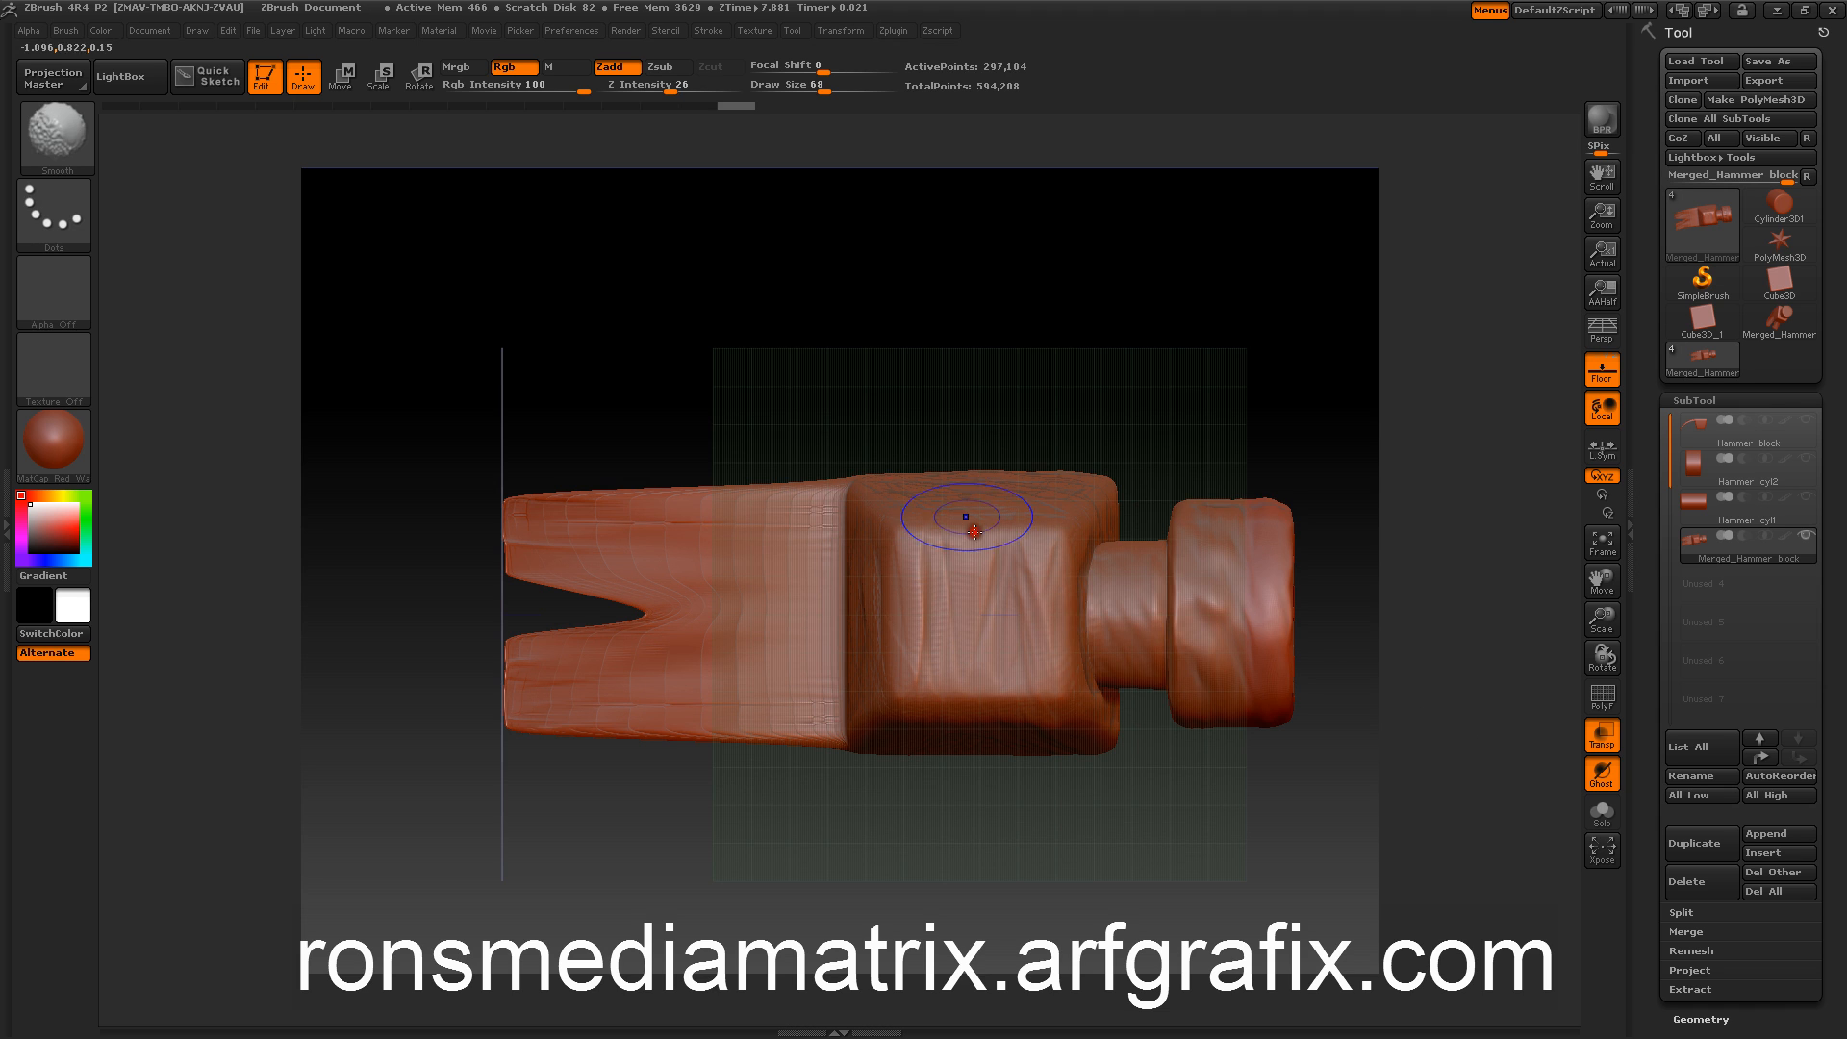
drag(827, 317, 787, 459)
shift+drag(947, 334, 862, 357)
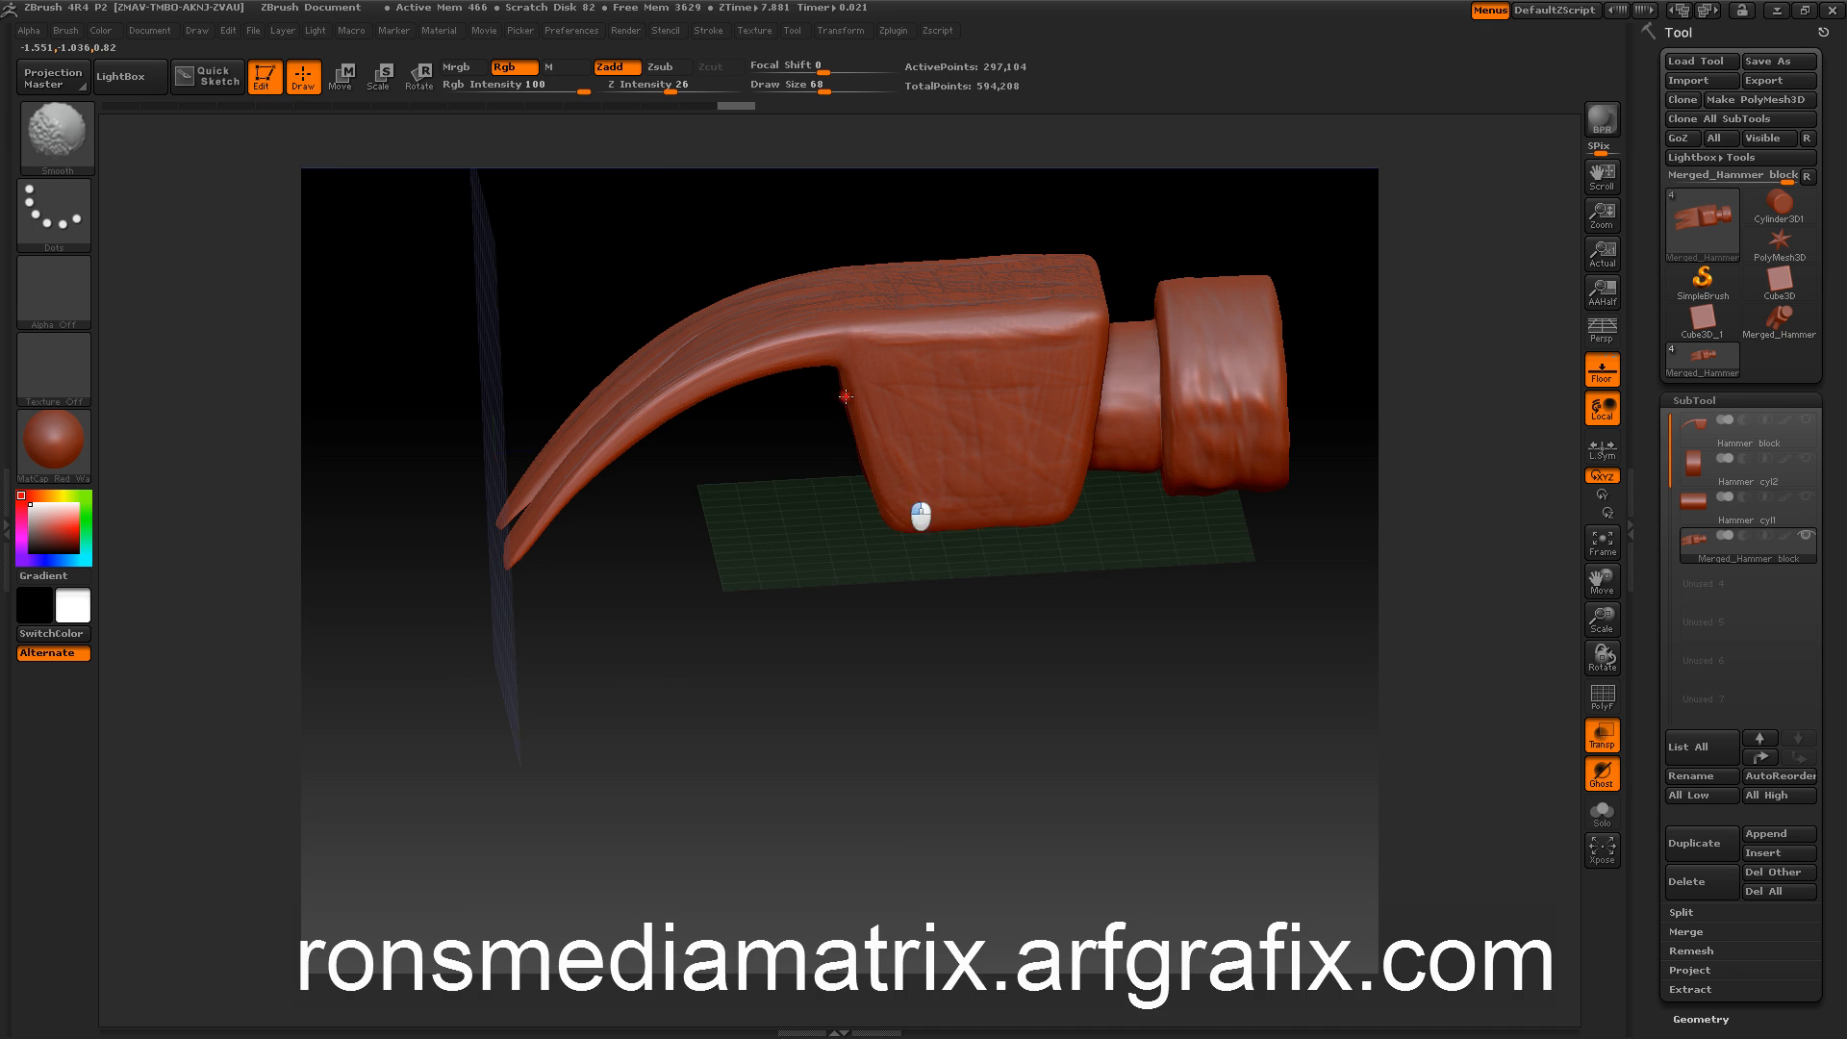
shift+drag(921, 515, 920, 487)
Step: Smooth the clay strokes around the hammer's neck and across the top of the block
drag(904, 604, 904, 770)
mouse_move(808, 594)
alt+mouse_down()
mouse_move(853, 634)
mouse_move(892, 885)
alt+mouse_up()
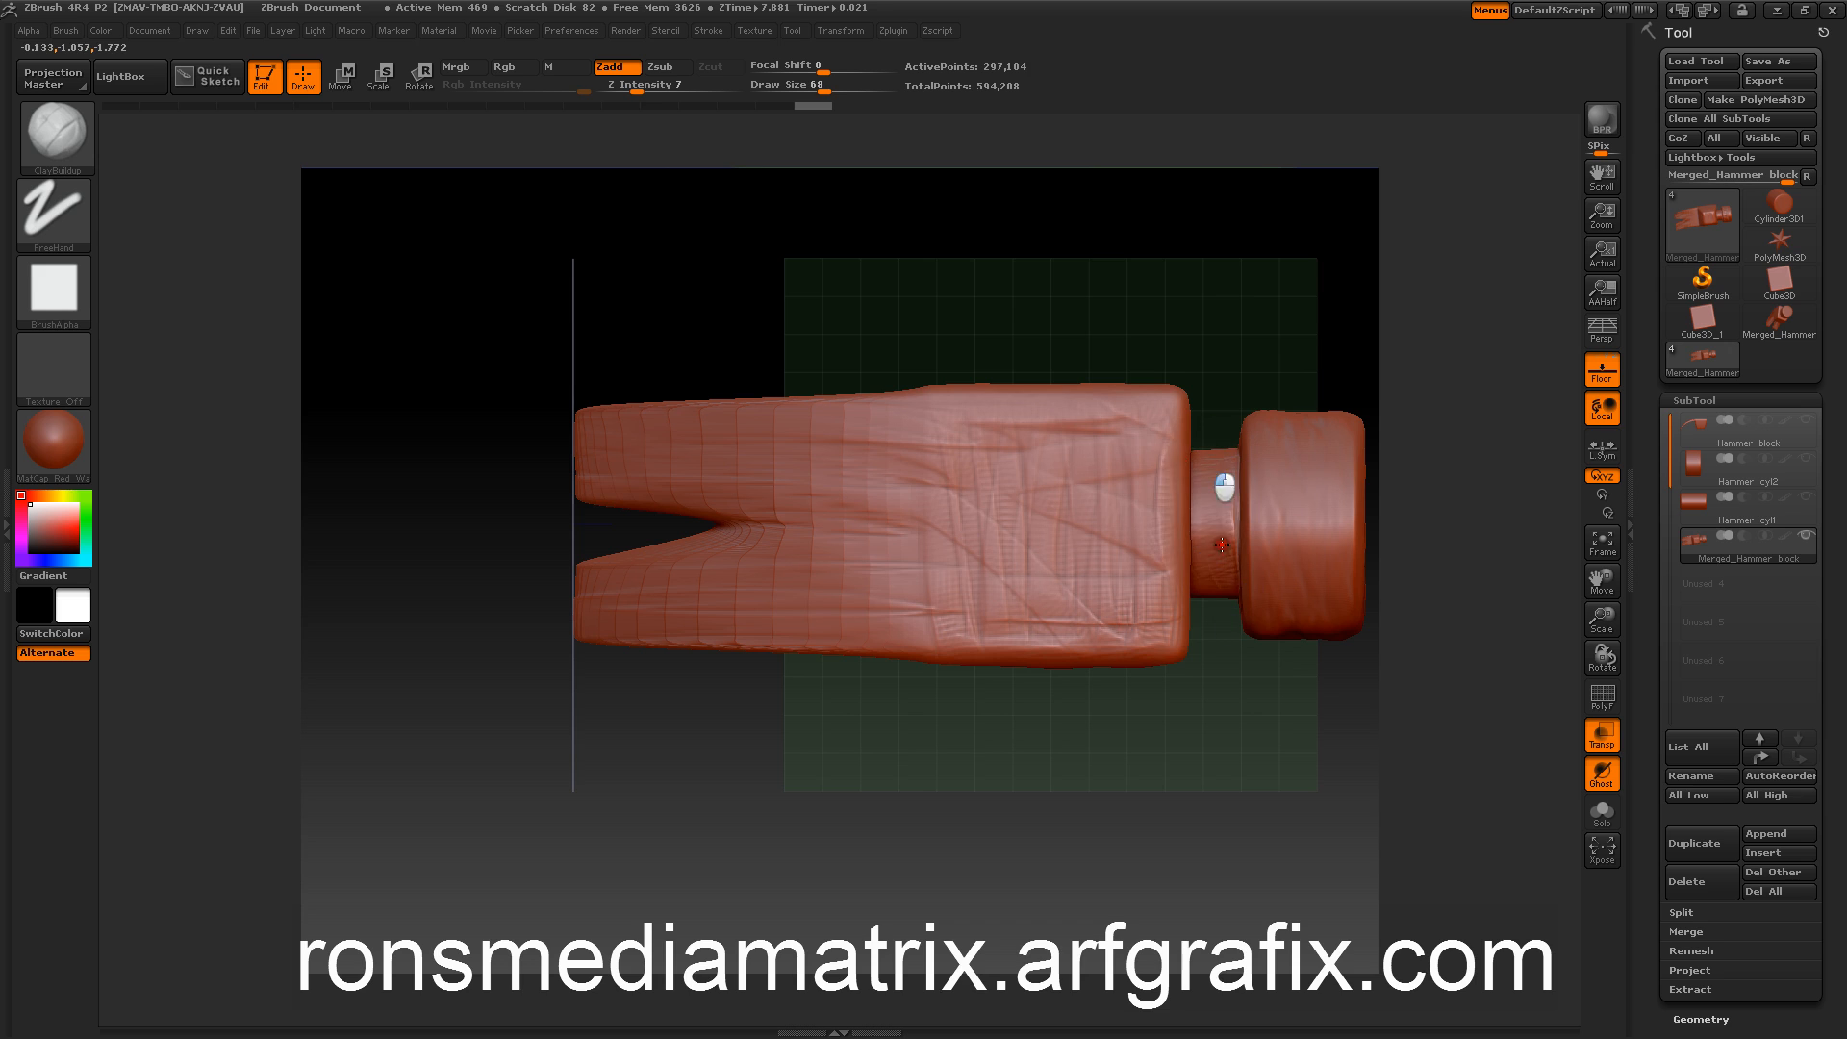
mouse_move(1222, 544)
shift+mouse_down()
mouse_move(1216, 563)
mouse_move(1210, 481)
mouse_move(1128, 569)
shift+mouse_up()
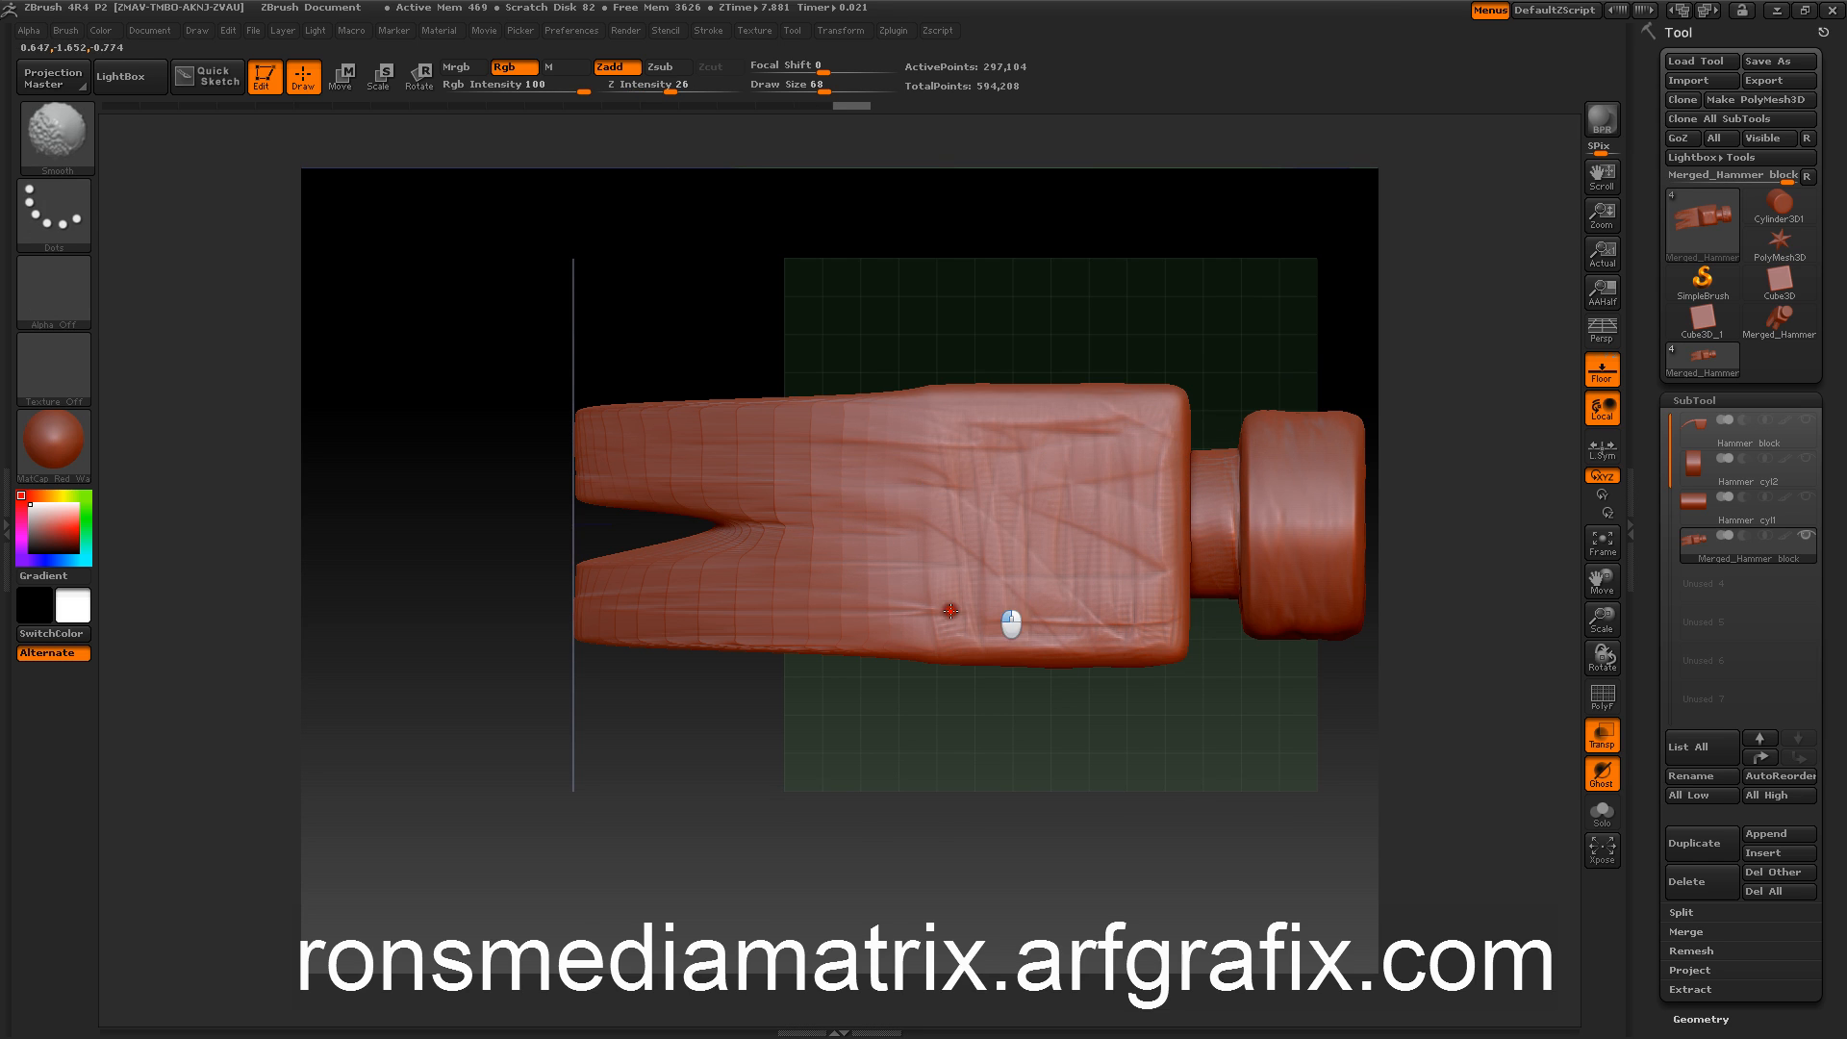
mouse_move(1011, 623)
mouse_down()
mouse_move(1023, 770)
mouse_move(981, 701)
mouse_move(990, 548)
mouse_move(1034, 575)
mouse_move(1027, 606)
mouse_up()
Step: Switch the material from red wax to the DotsOmetall metal material, viewing the hammer from the side
mouse_move(805, 383)
mouse_down()
mouse_move(812, 400)
mouse_move(847, 361)
mouse_move(825, 363)
mouse_up()
click(39, 458)
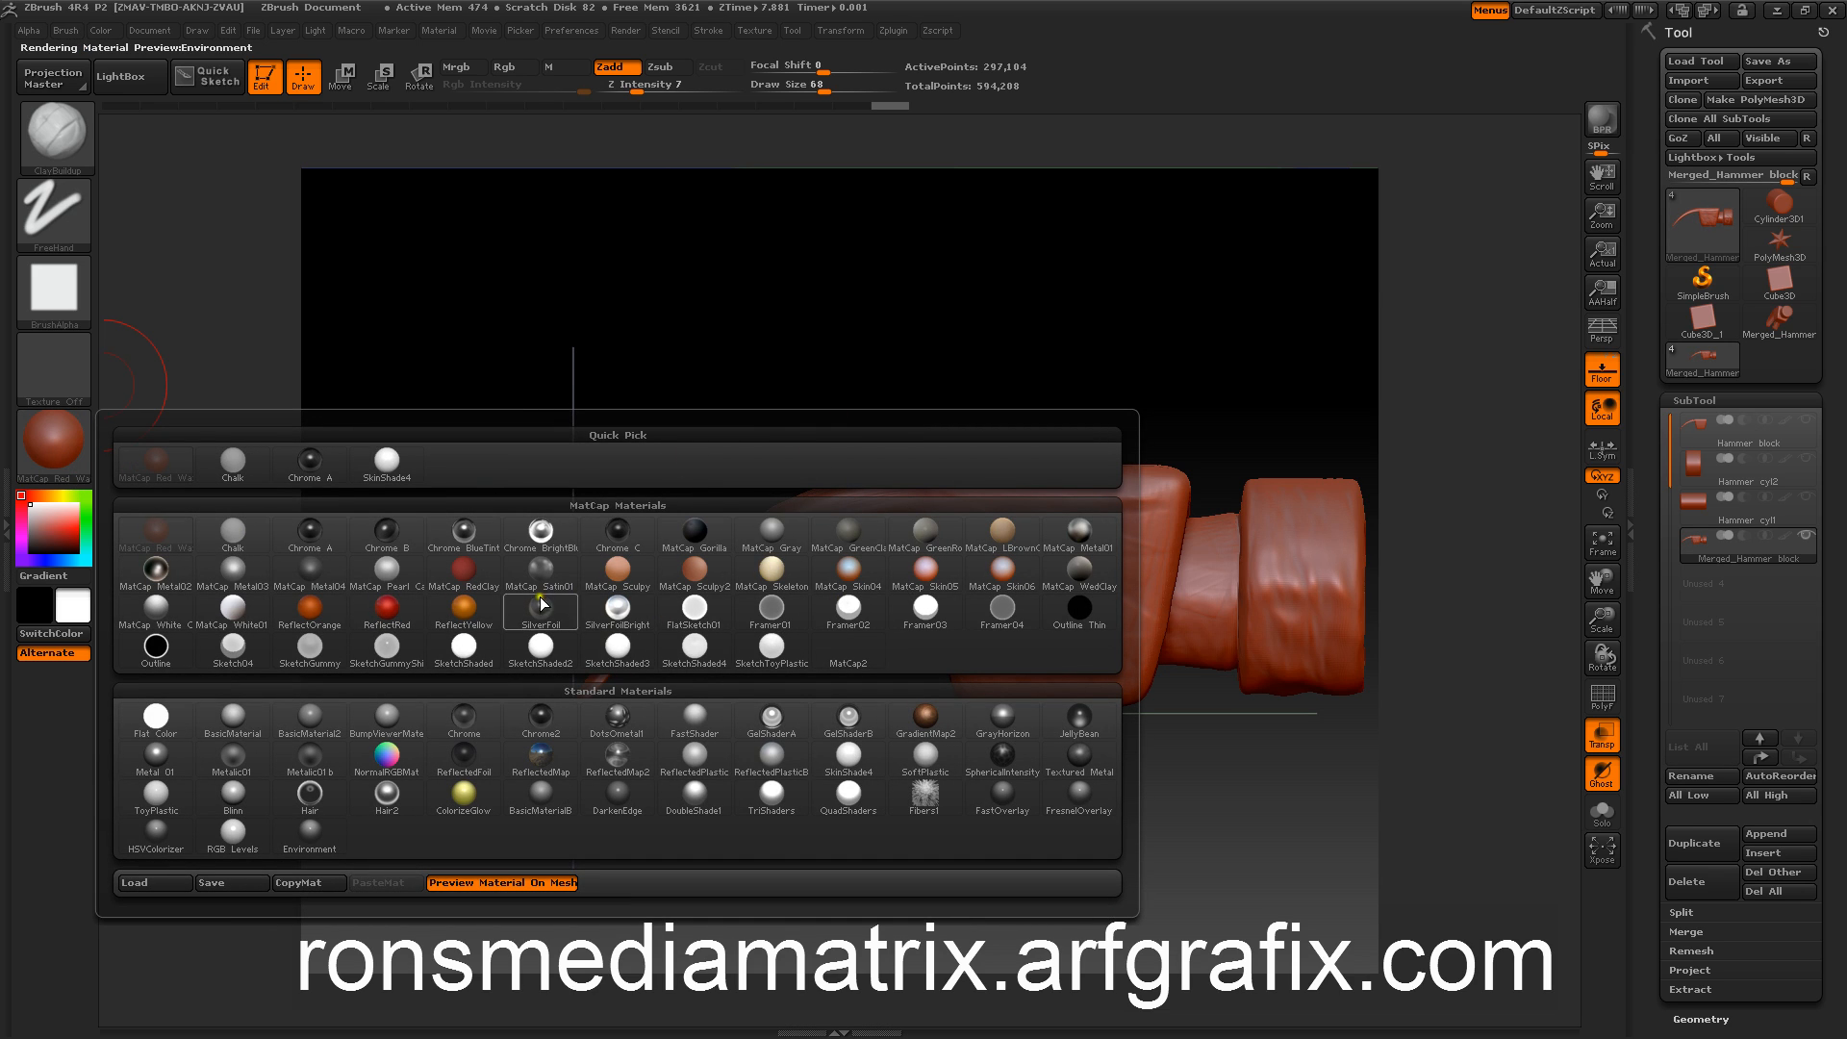
click(616, 721)
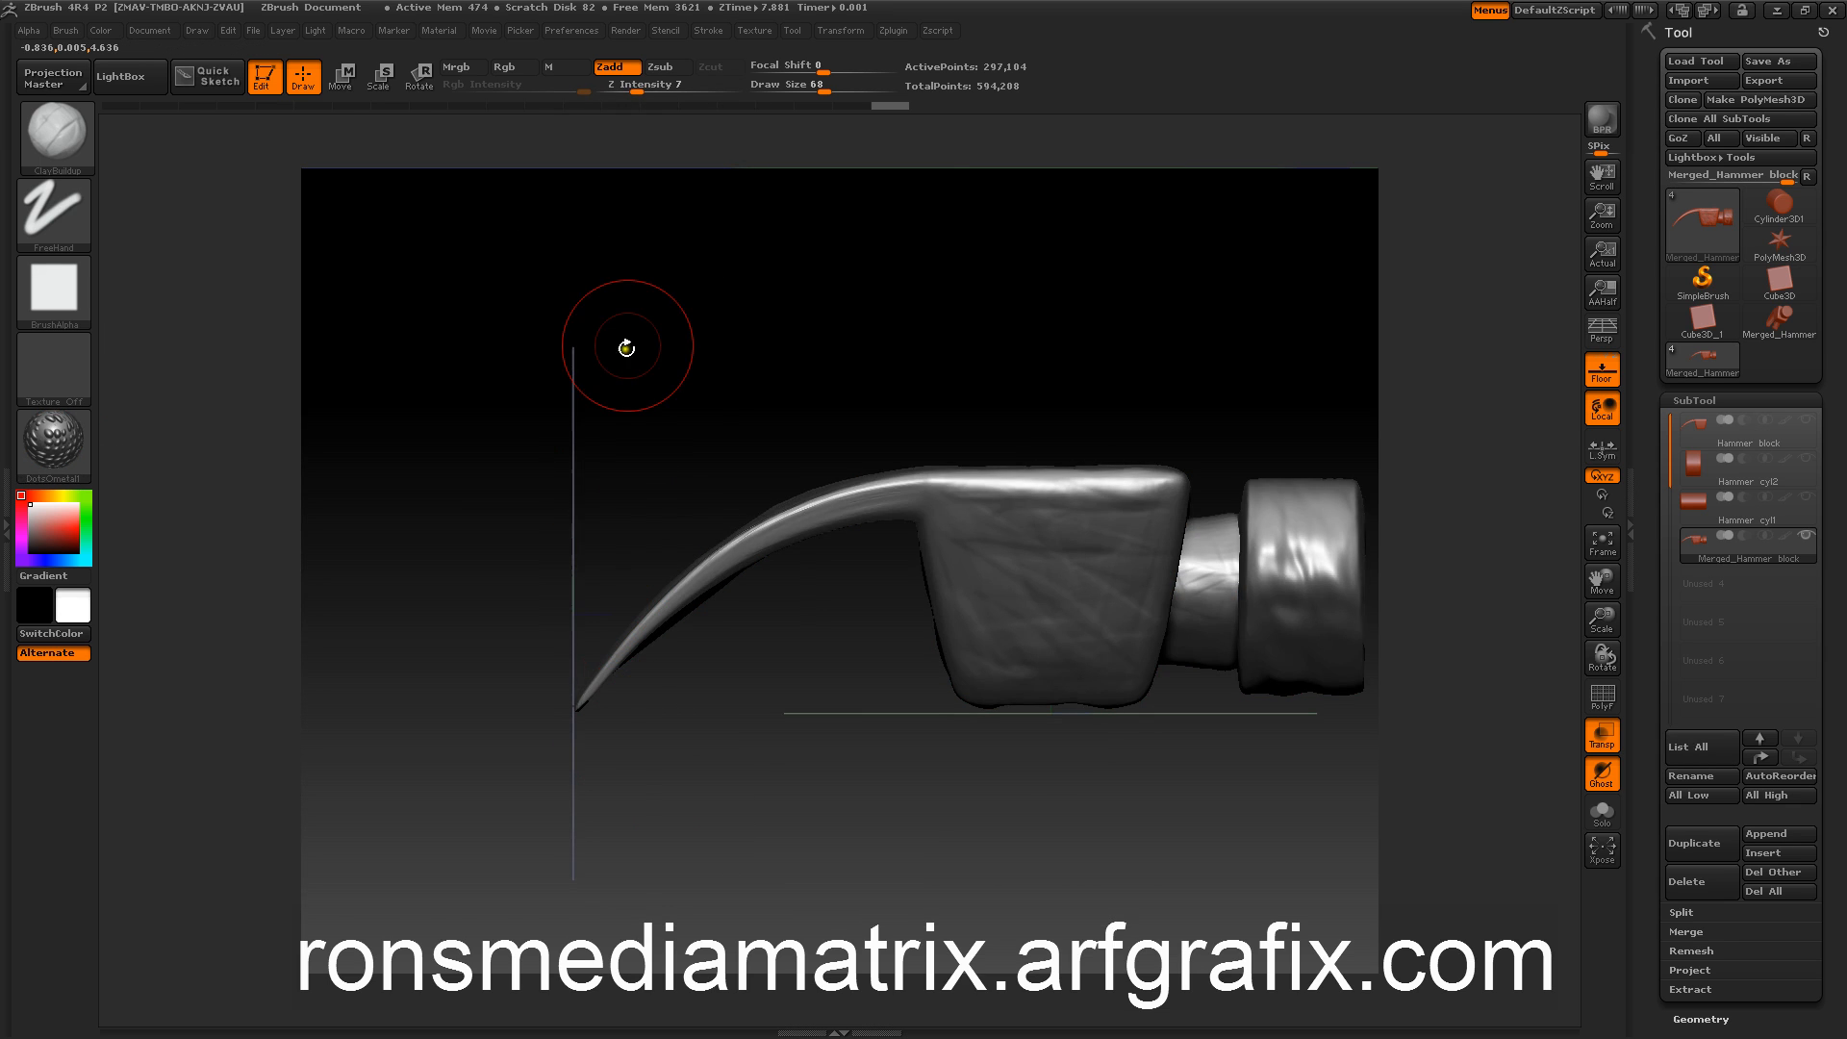
mouse_move(619, 348)
mouse_down()
mouse_move(592, 435)
mouse_move(609, 491)
mouse_move(647, 409)
mouse_move(626, 288)
mouse_move(548, 330)
mouse_move(574, 371)
mouse_move(638, 341)
mouse_up()
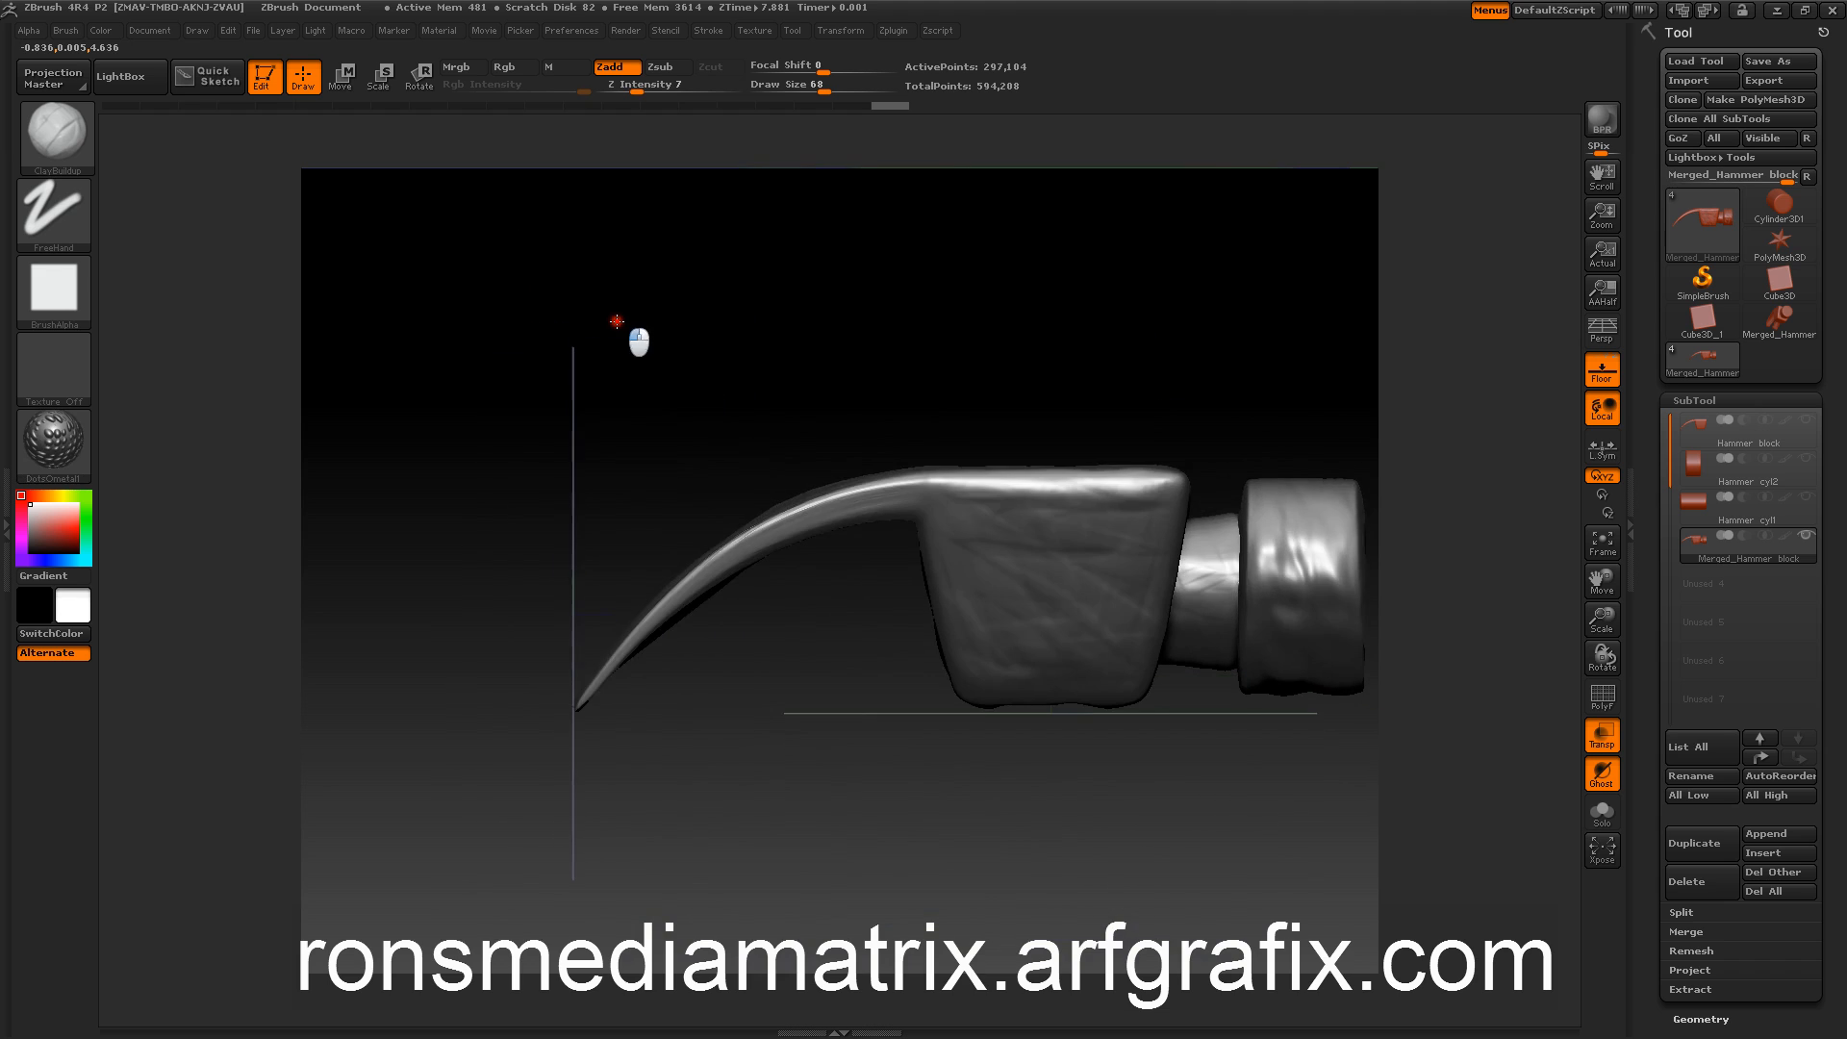
Step: Adjust the metal material's modifiers to Metalicity 62, Diffuse 47 and Ambient 11
click(444, 31)
click(471, 348)
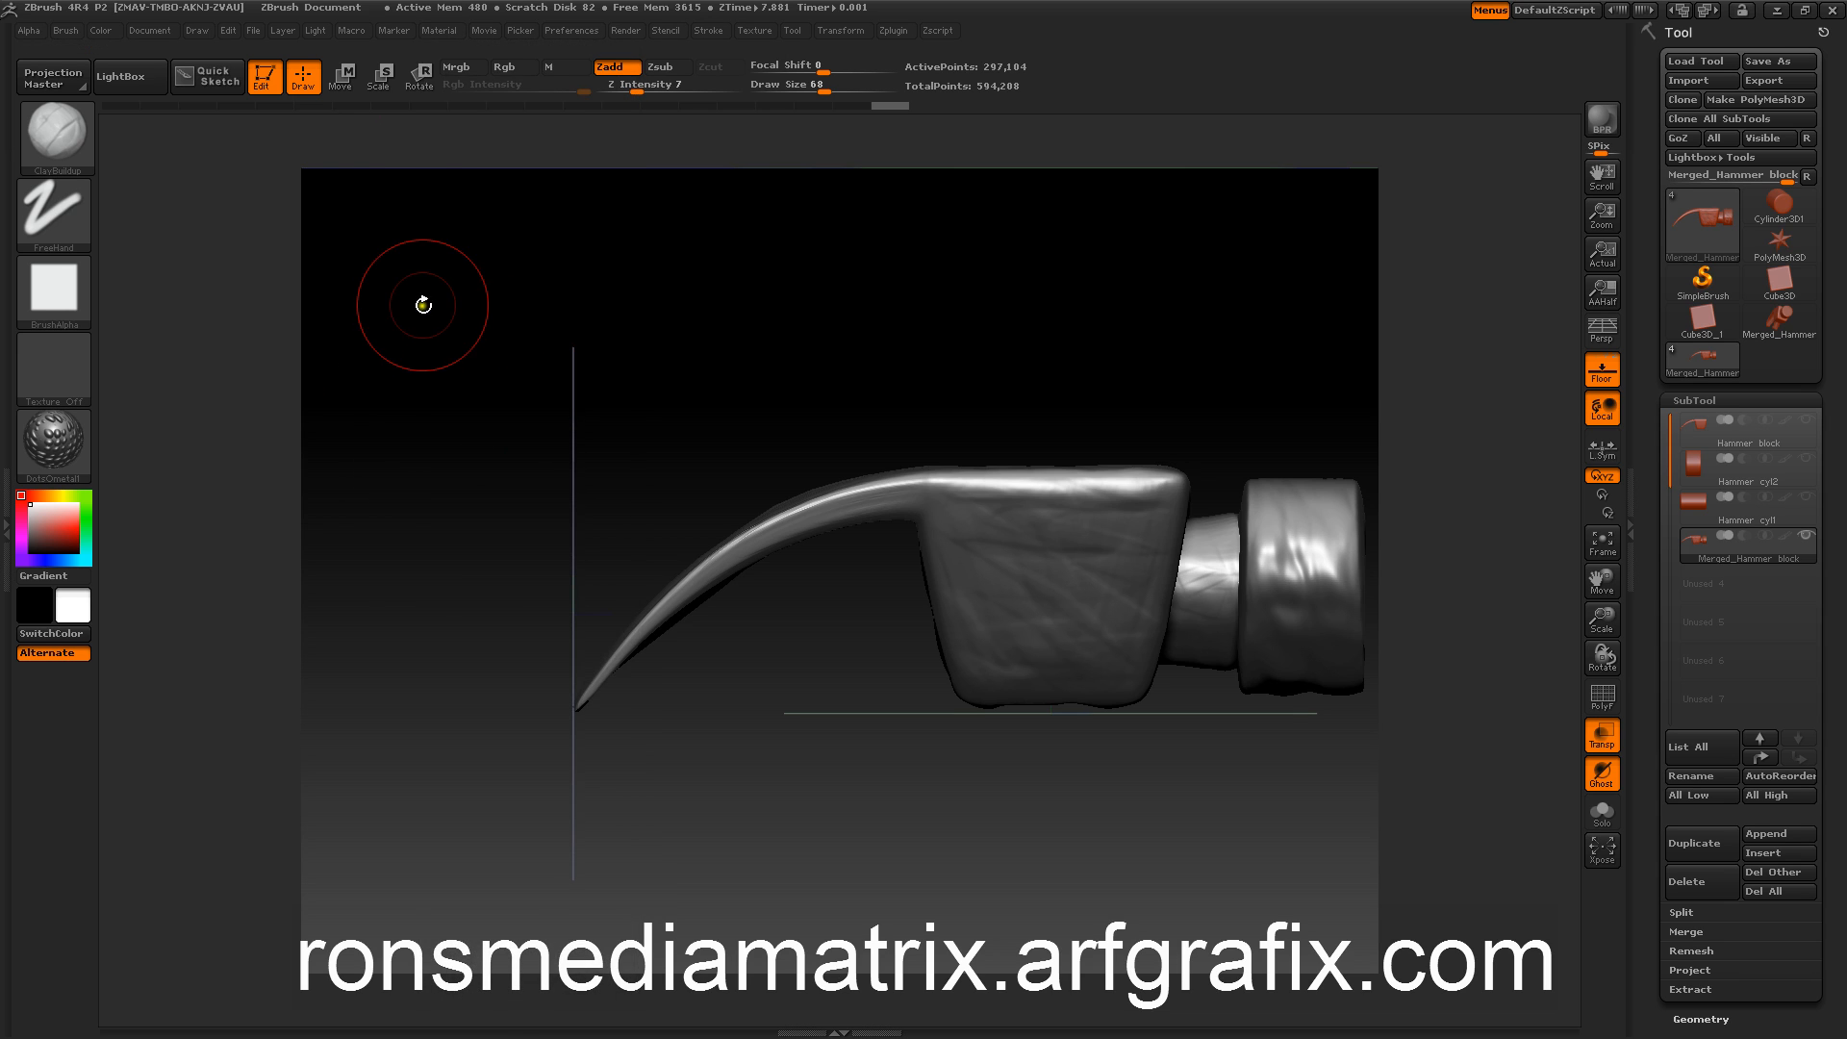
click(427, 32)
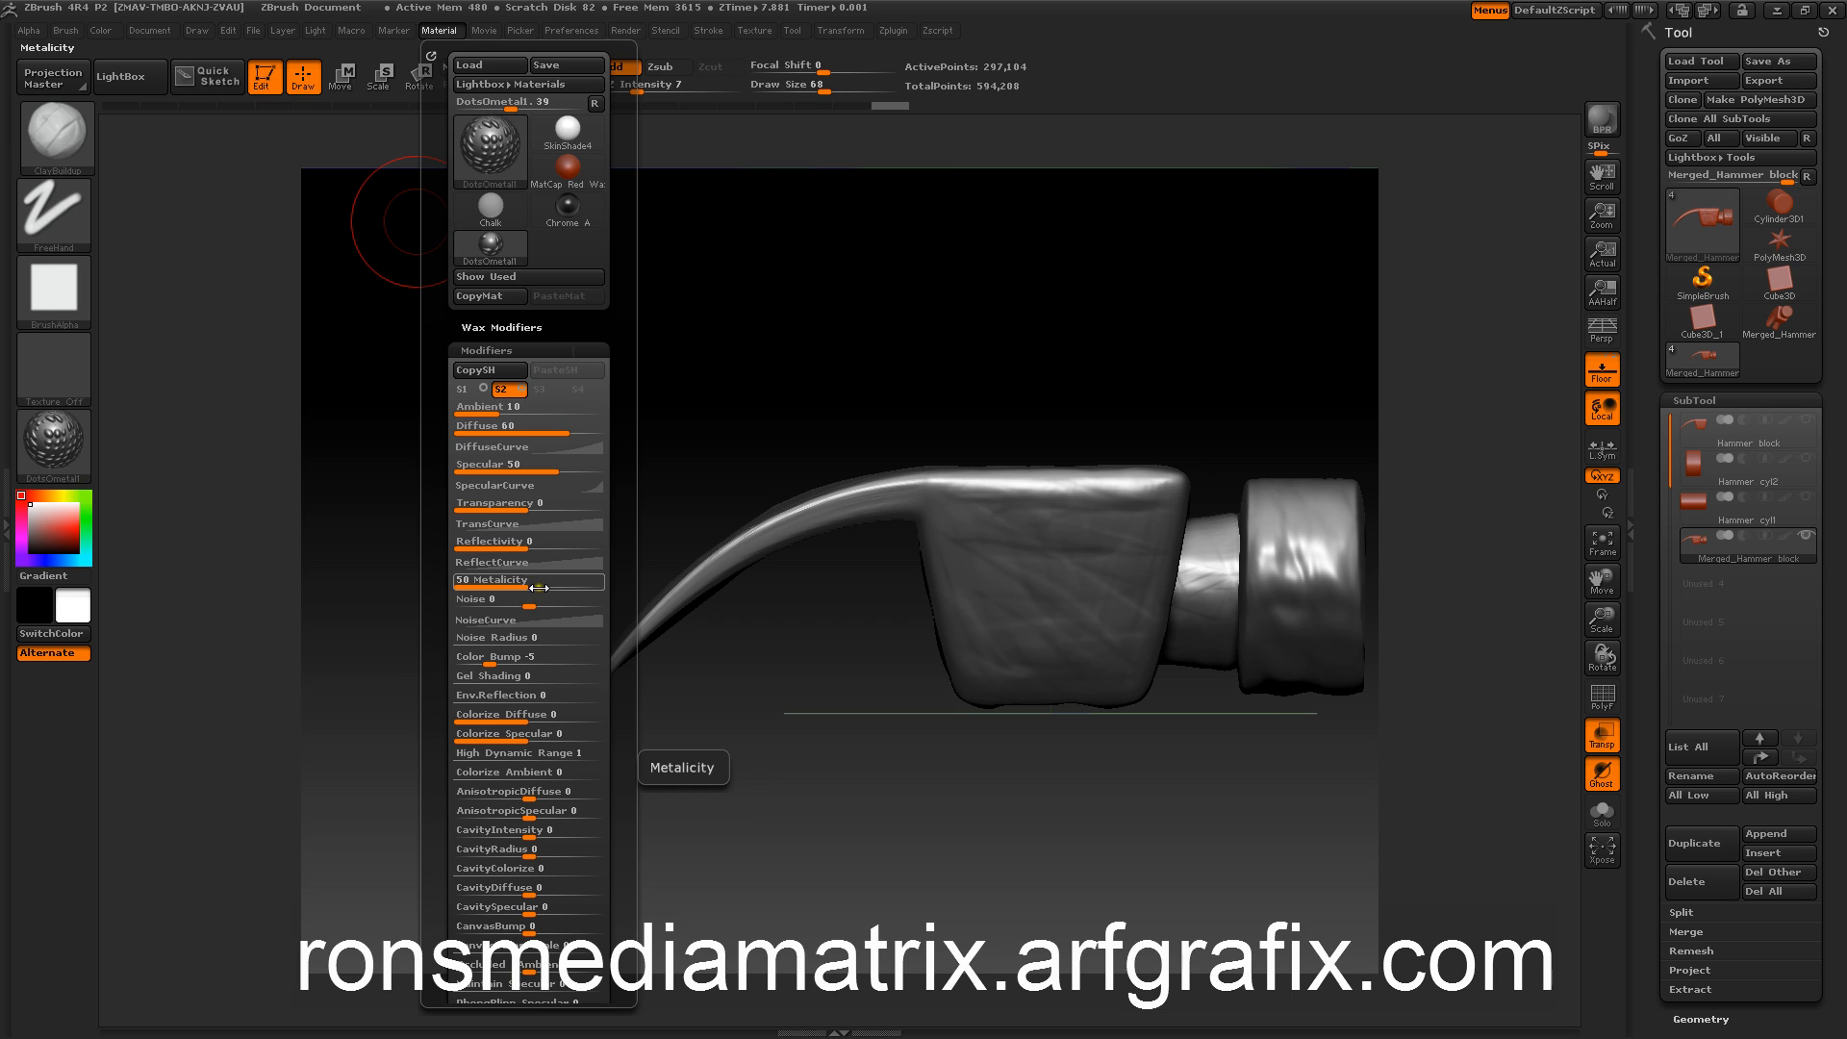
drag(527, 584, 546, 583)
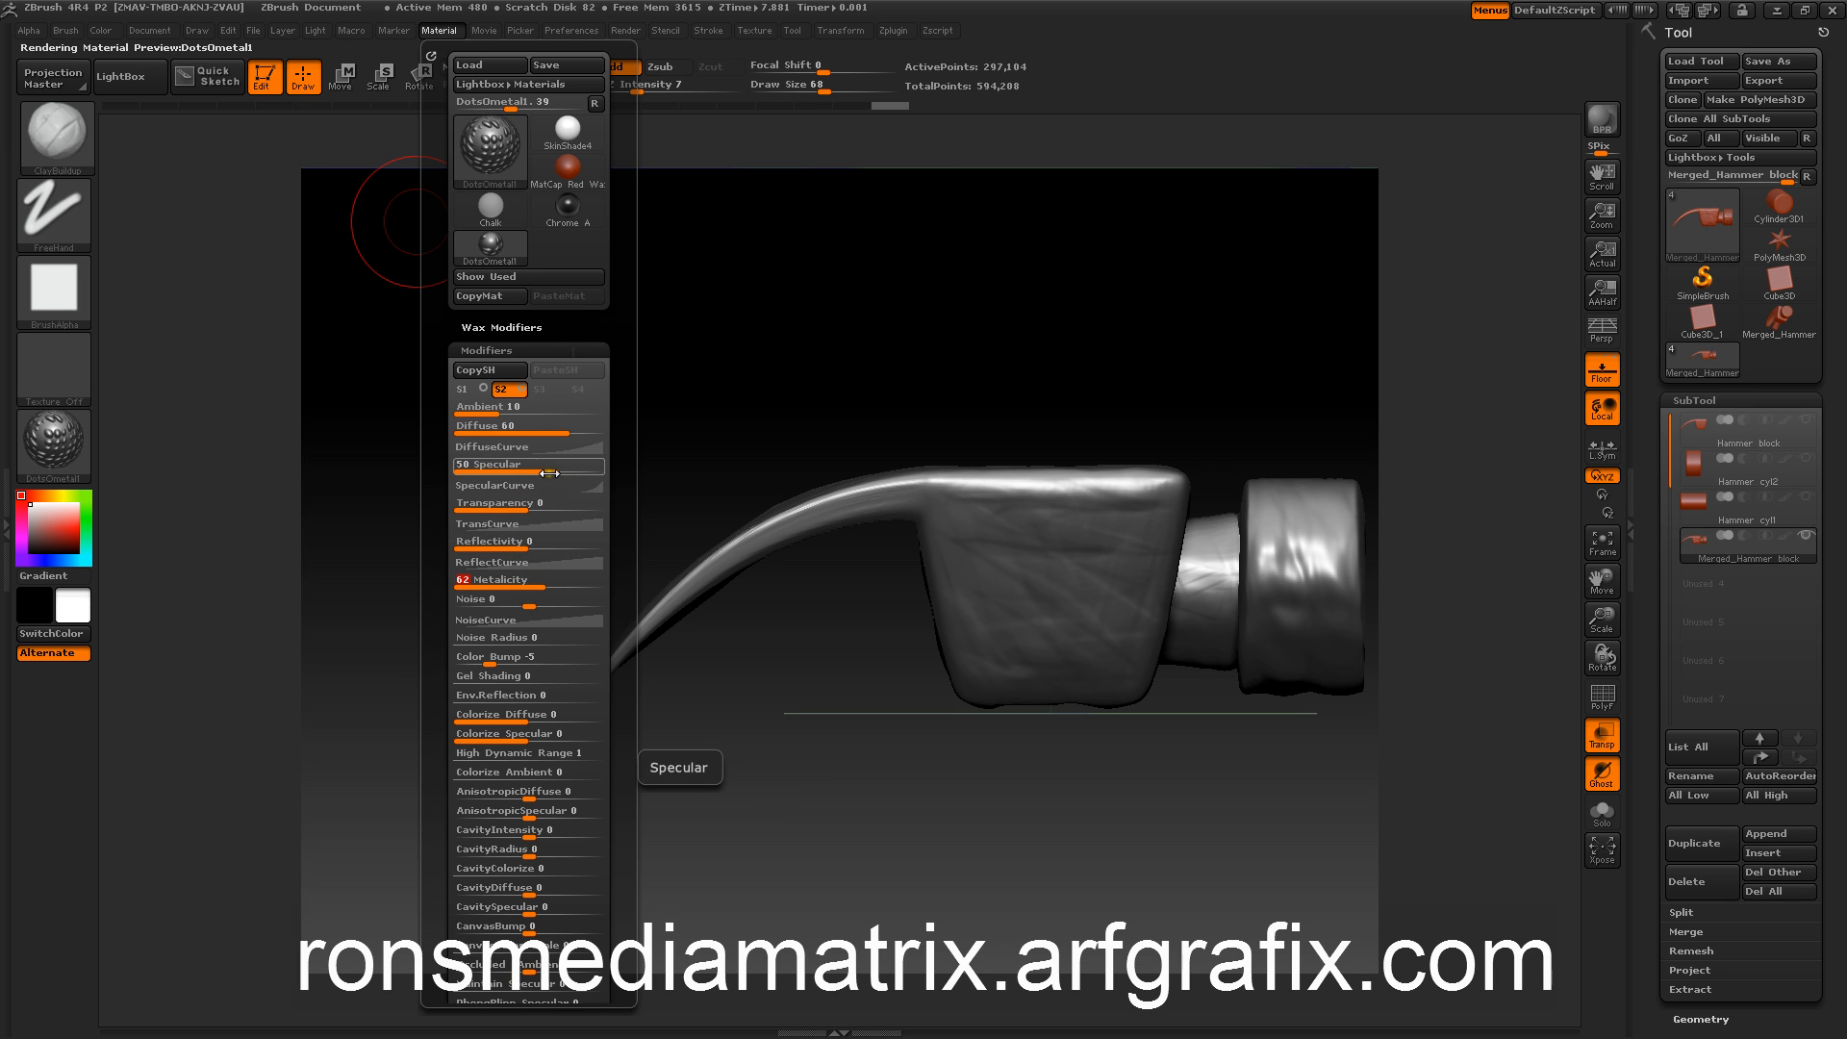
drag(544, 432, 507, 411)
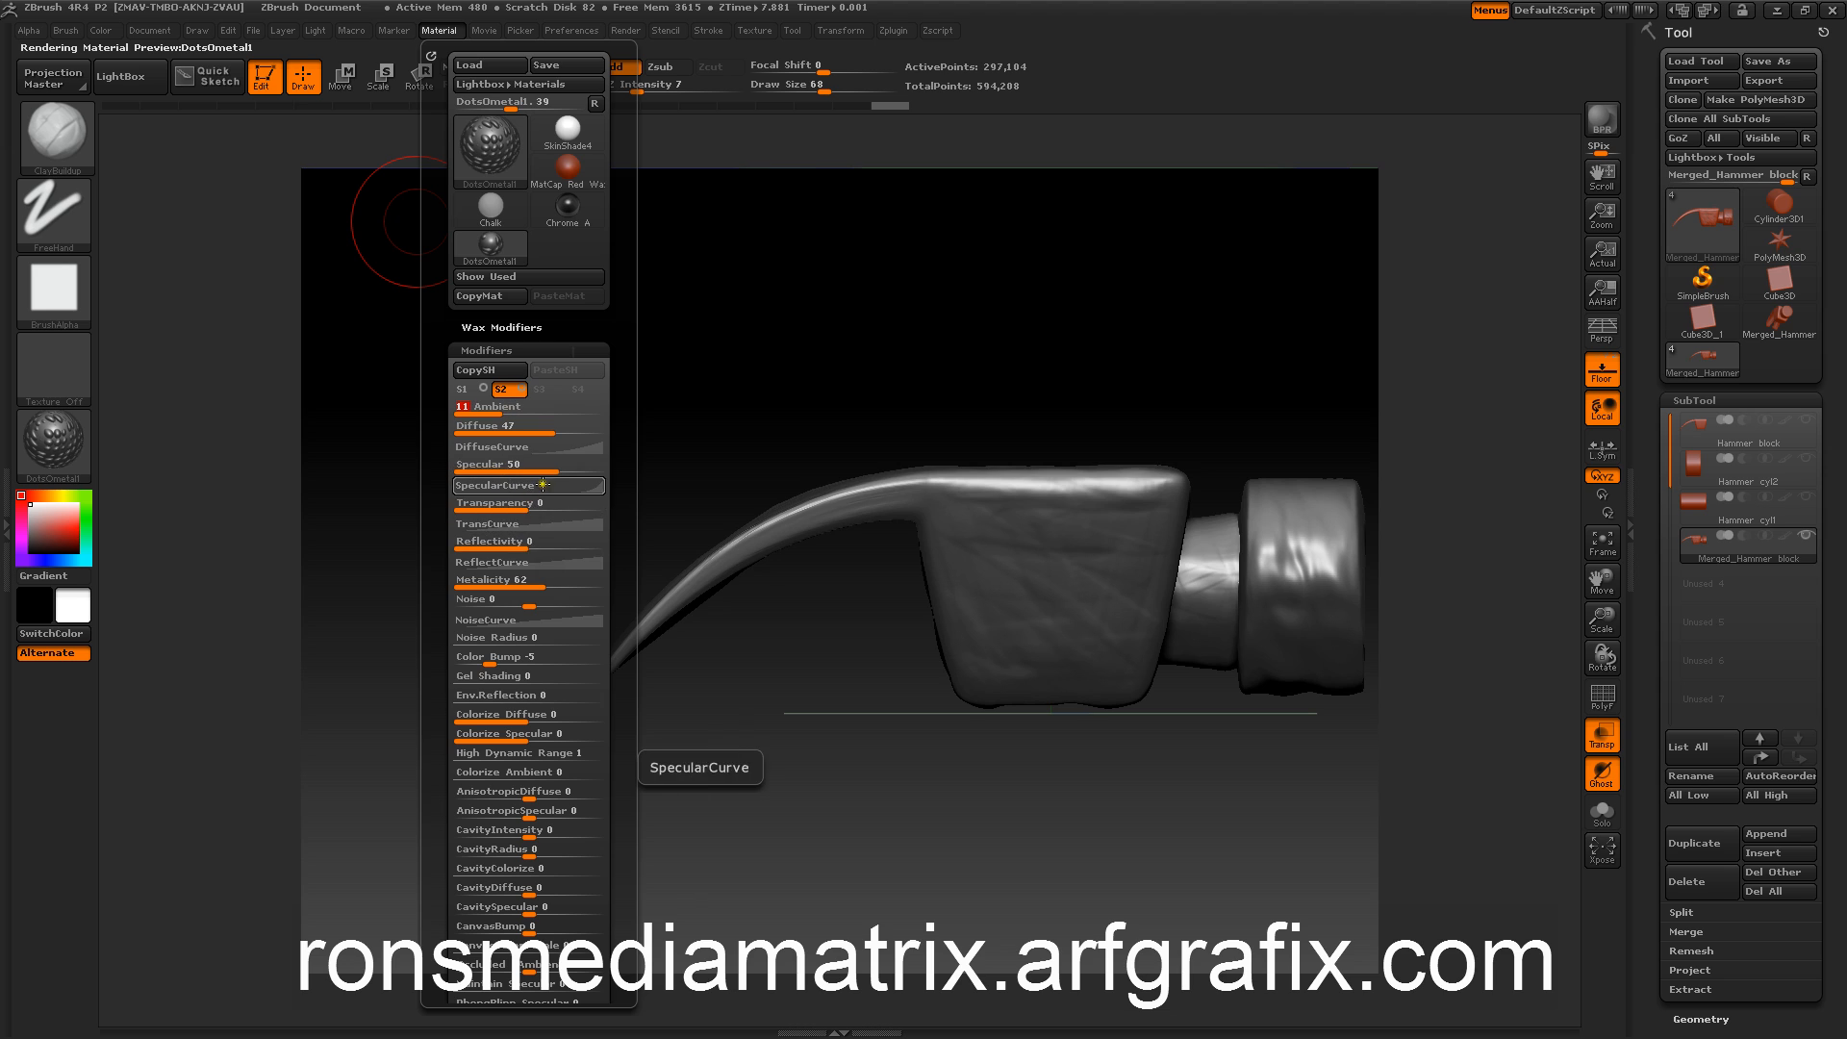
Step: Set the material's Noise Radius to 125 and its AnisotropicDiffuse to 0.0067
scroll(451, 755, down, 2)
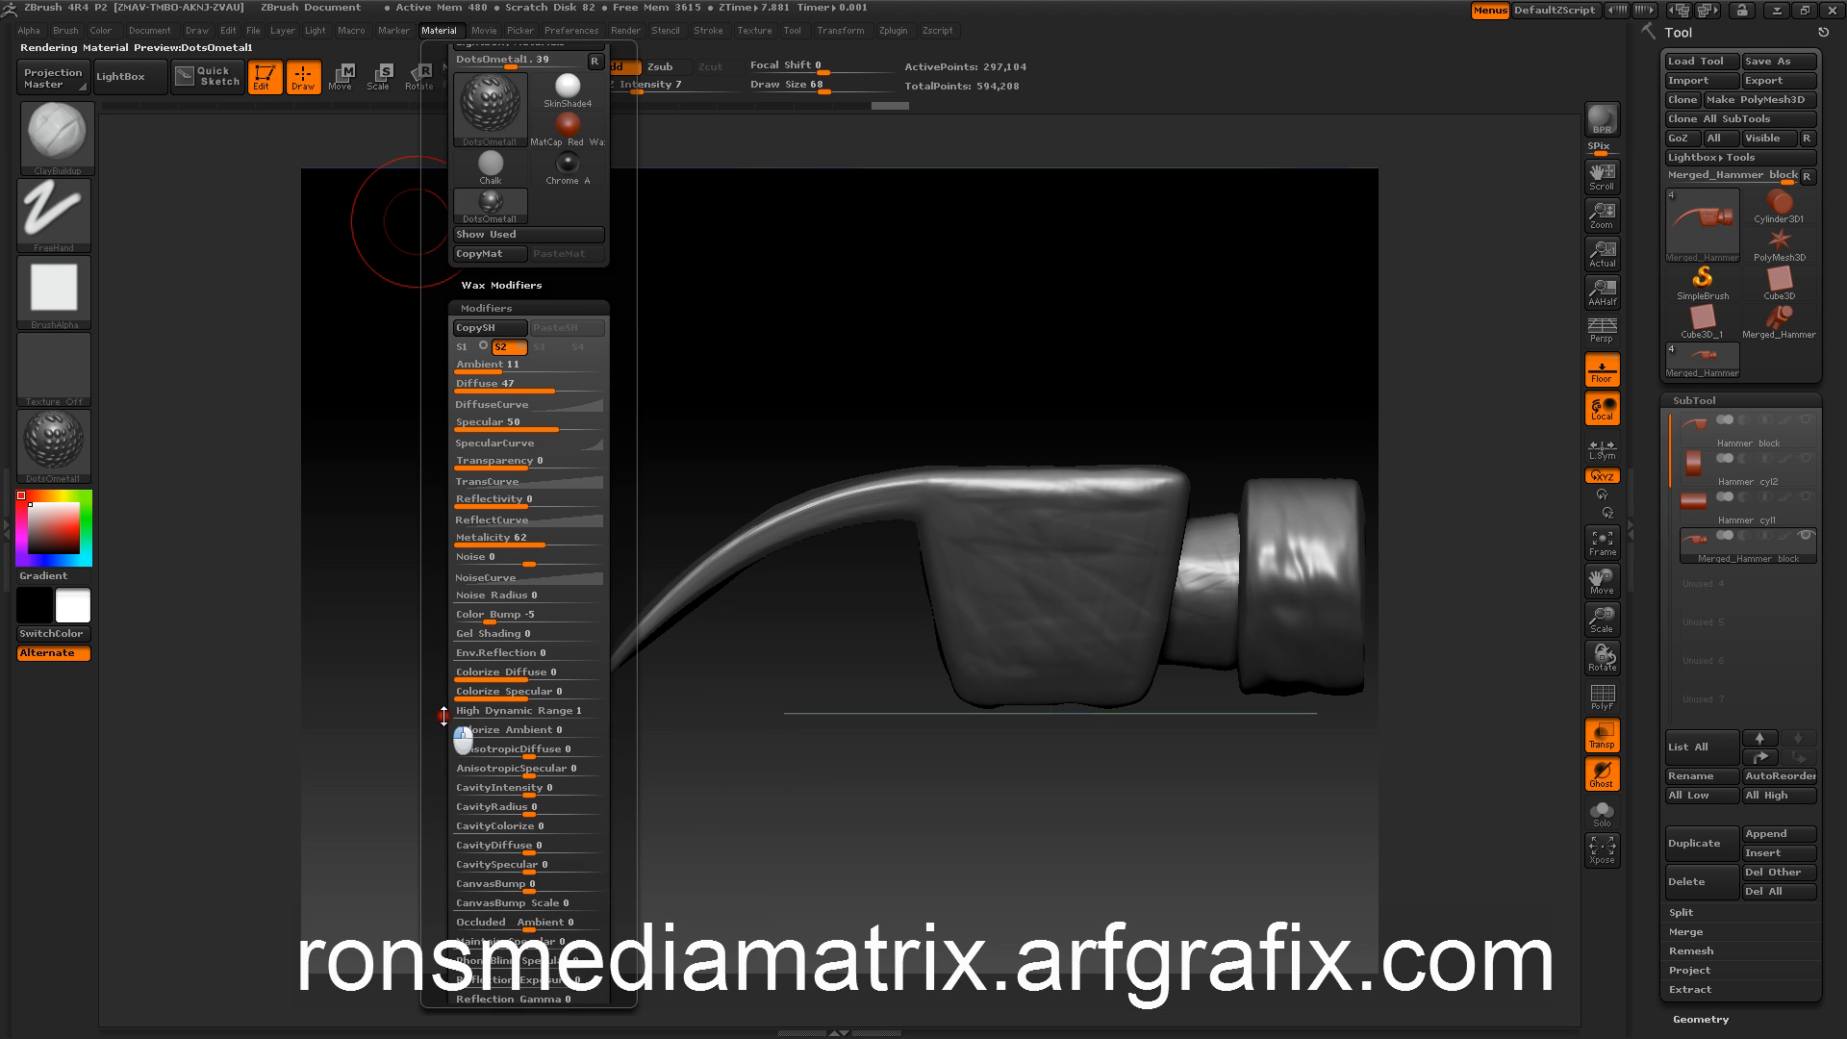
drag(461, 588, 524, 588)
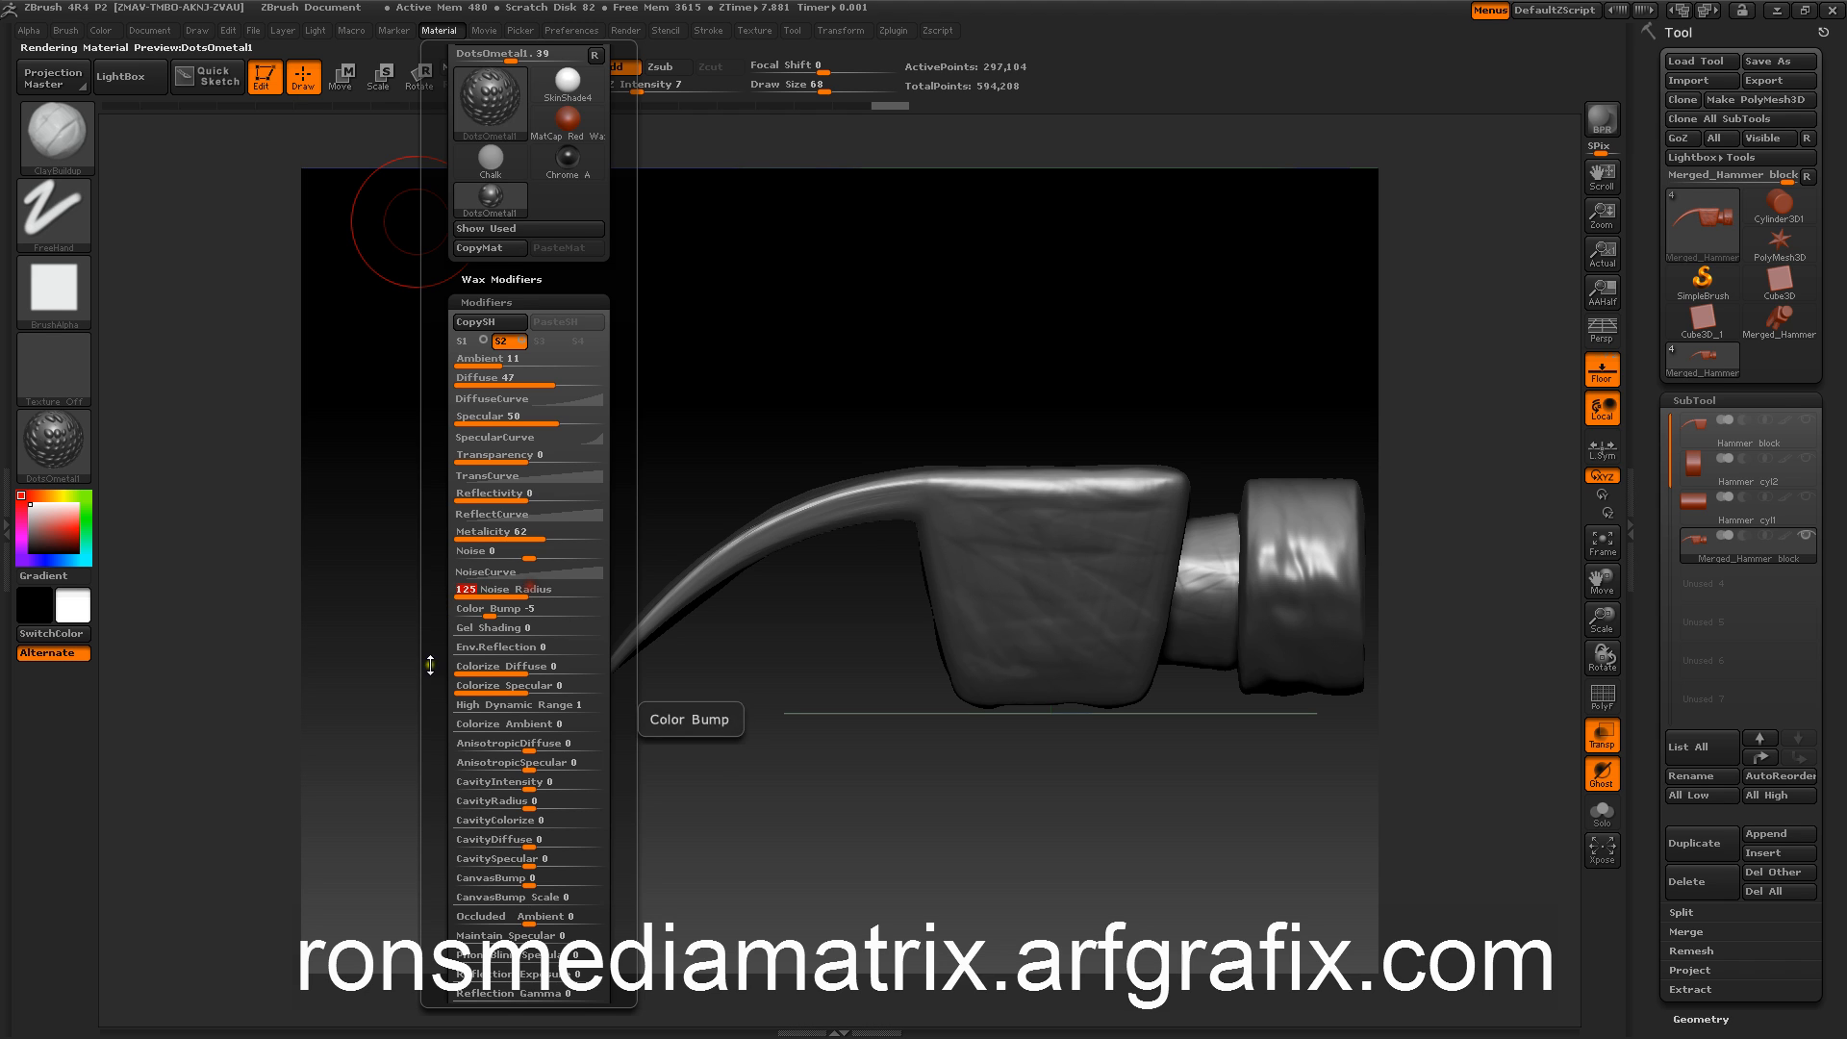
scroll(447, 735, down, 6)
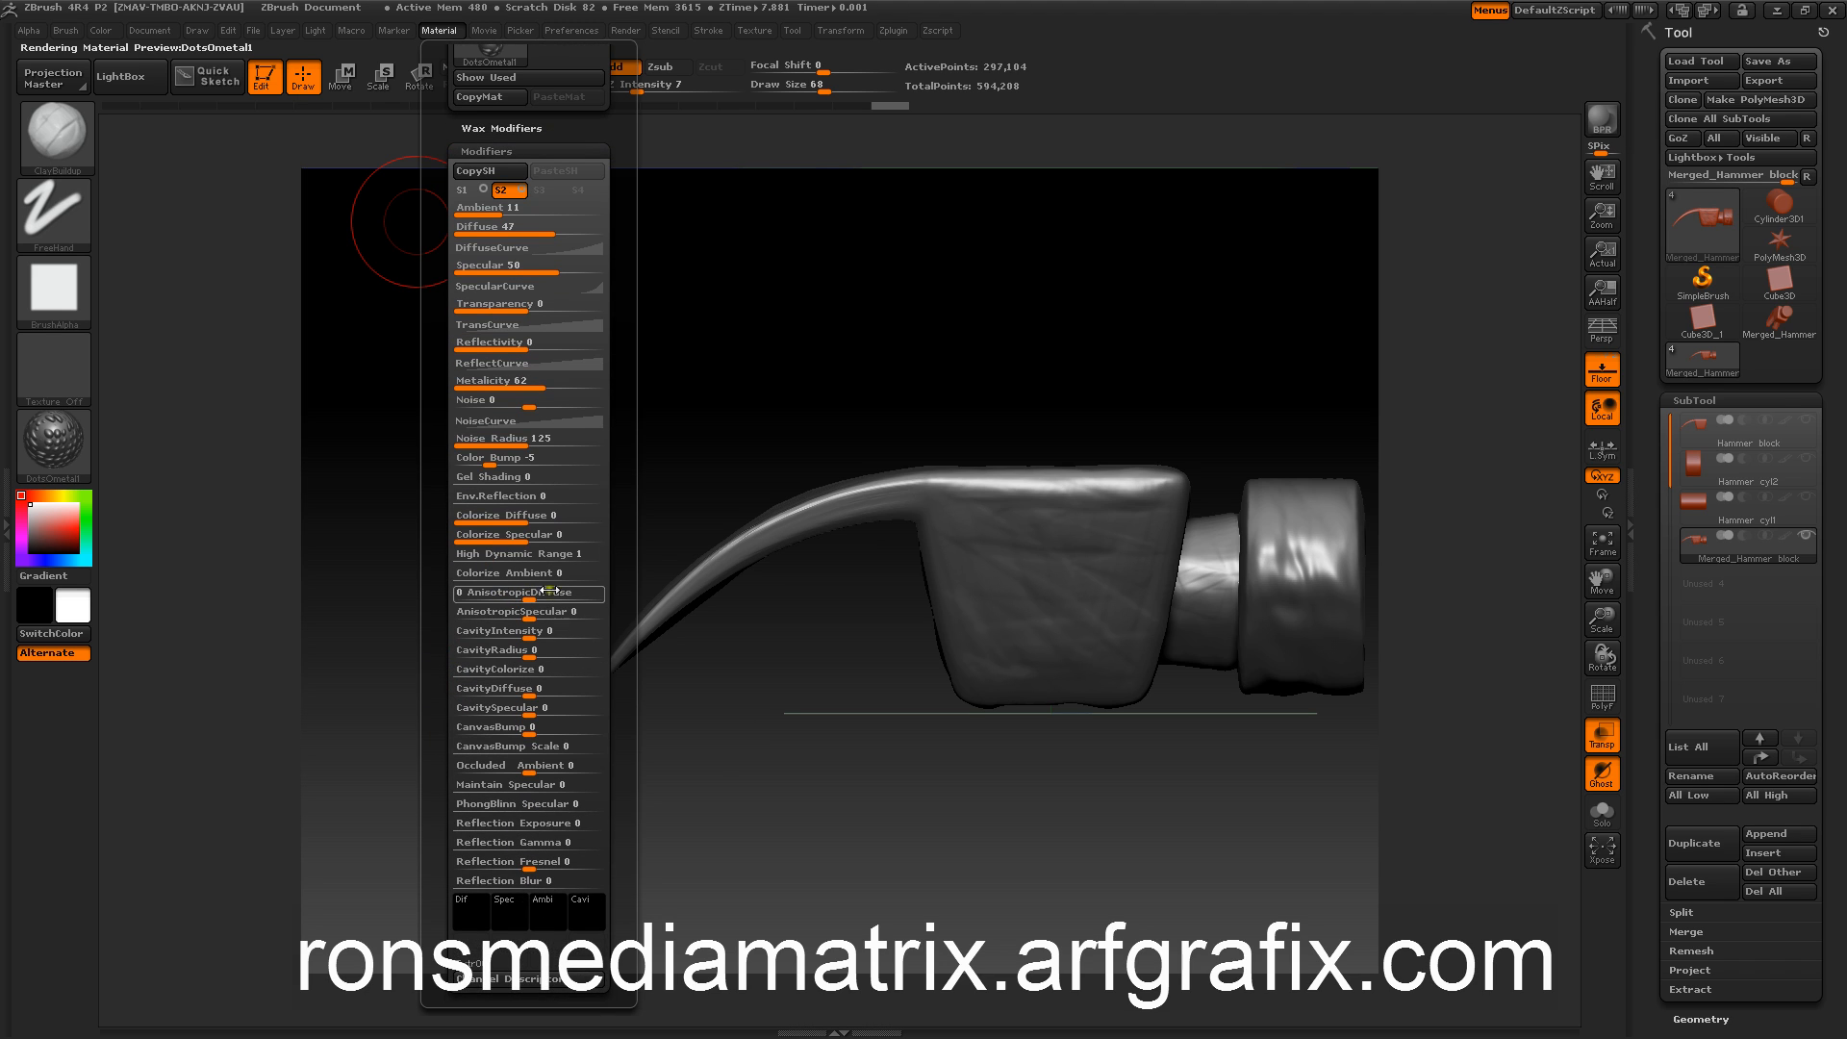
key(ctrl)
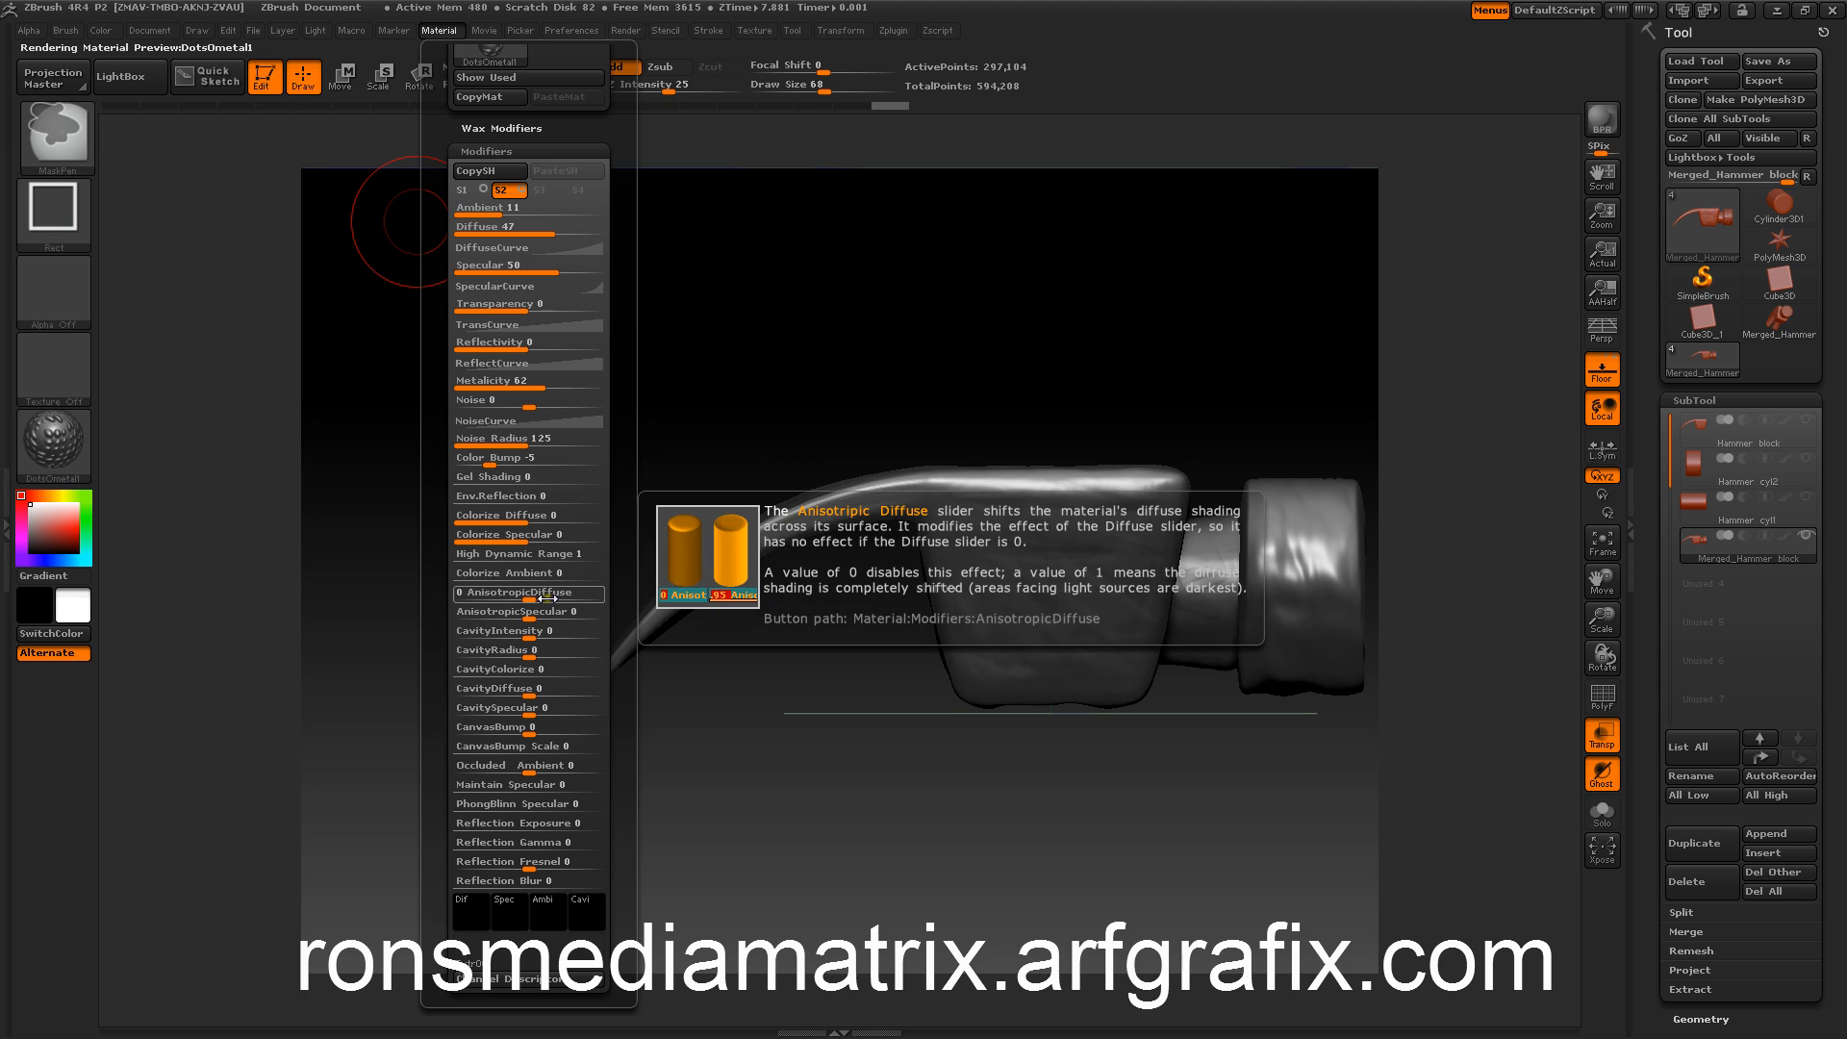
drag(547, 597, 544, 593)
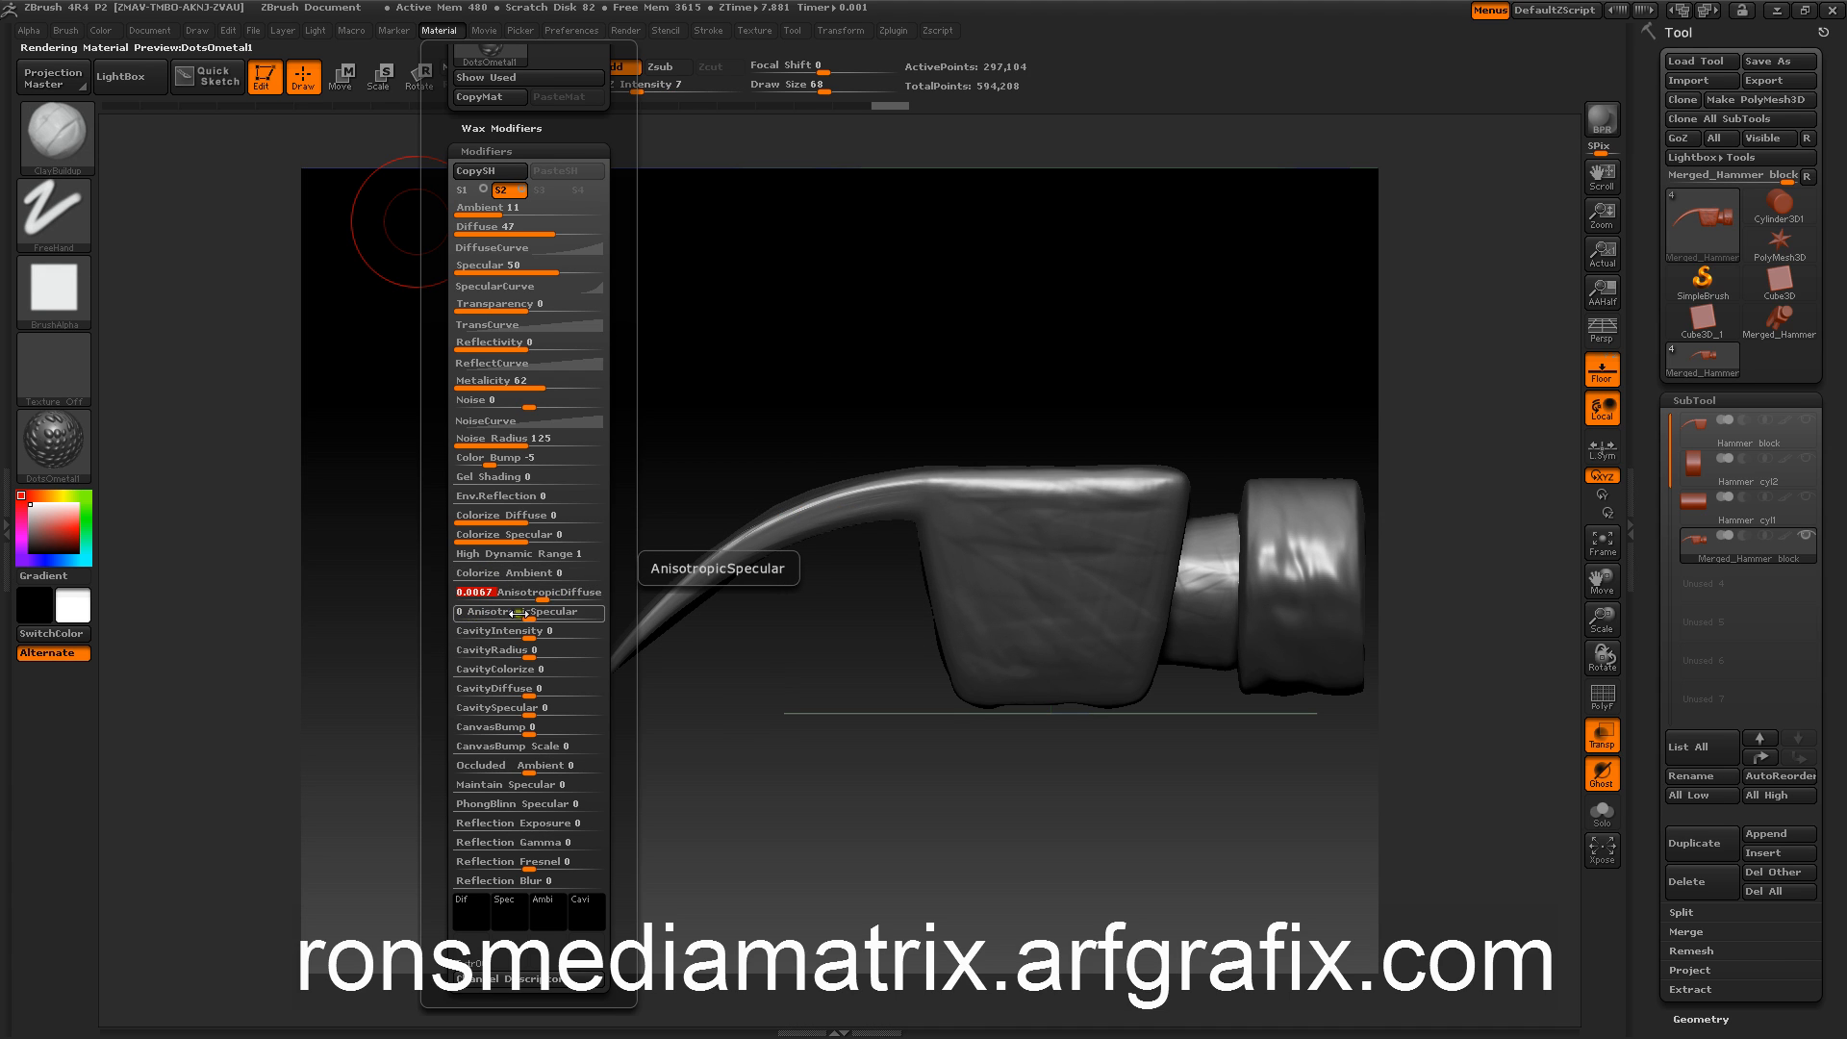
drag(443, 701, 449, 620)
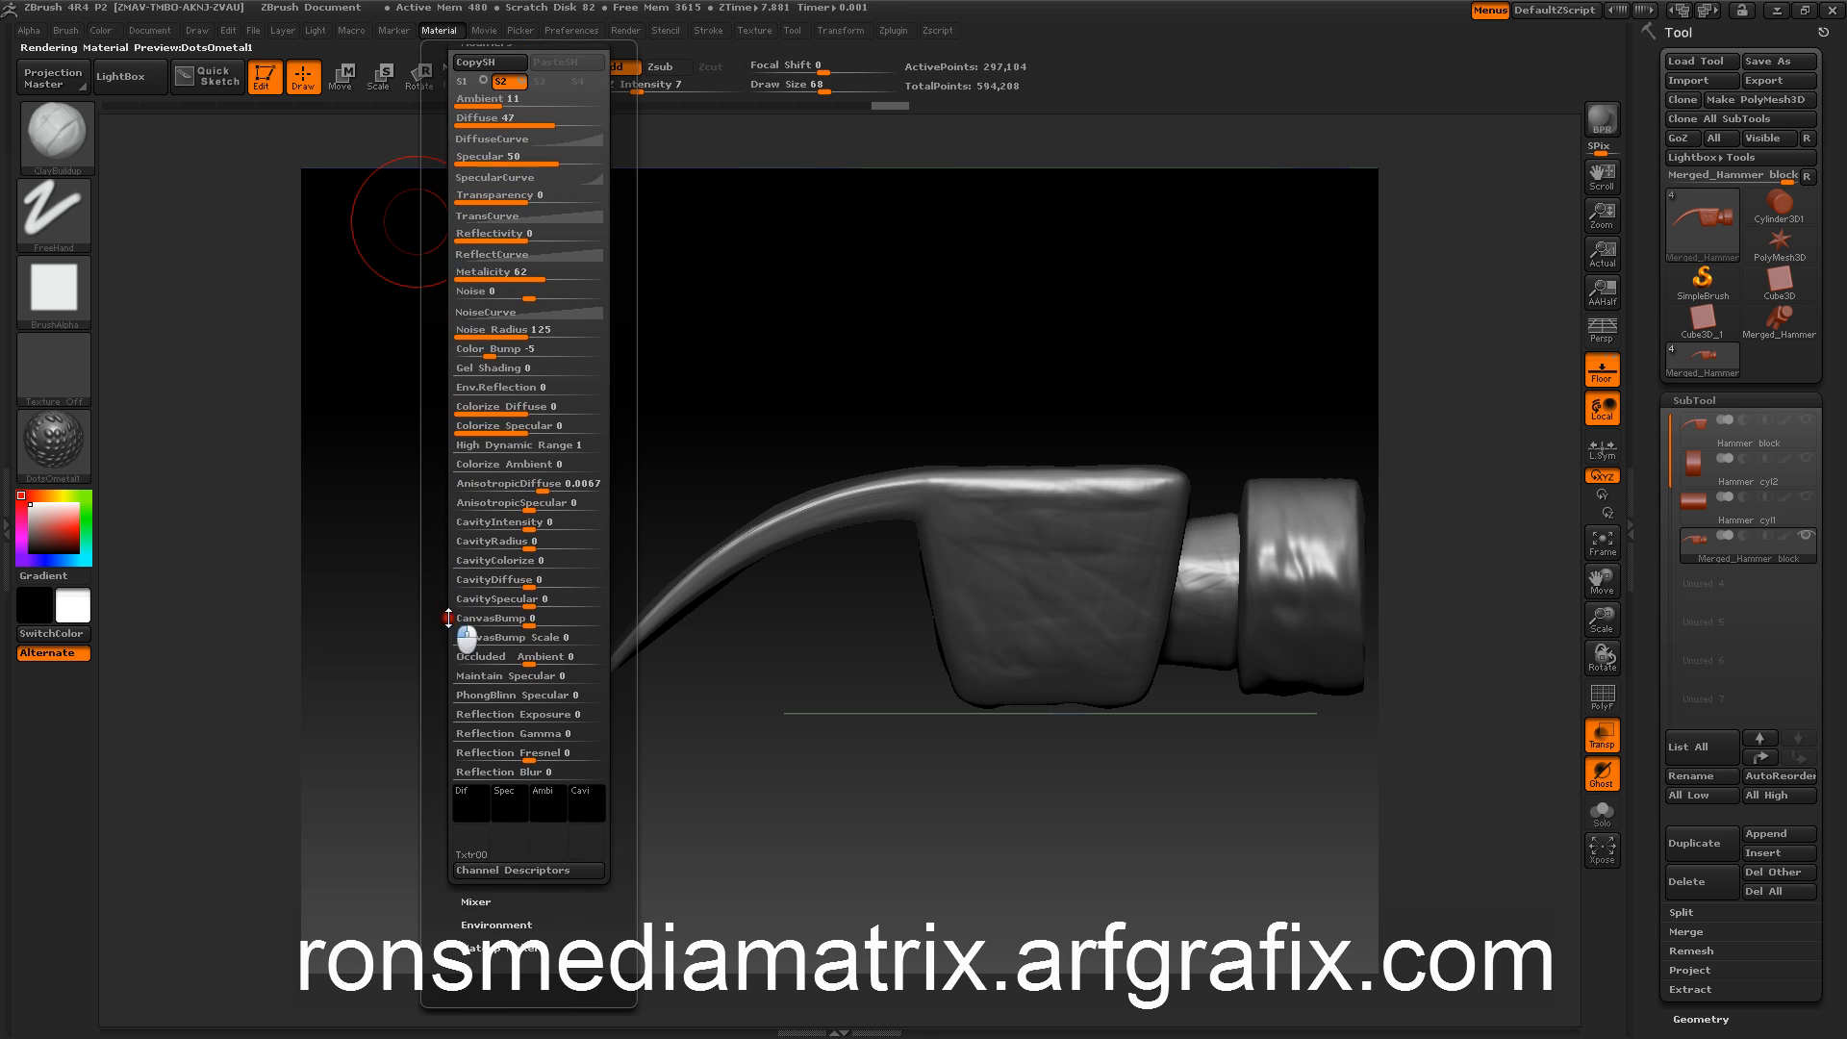
mouse_move(358, 472)
mouse_down()
mouse_move(383, 547)
mouse_move(445, 589)
mouse_move(478, 453)
mouse_move(443, 414)
mouse_move(407, 429)
mouse_move(402, 391)
mouse_move(466, 412)
mouse_move(453, 433)
mouse_up()
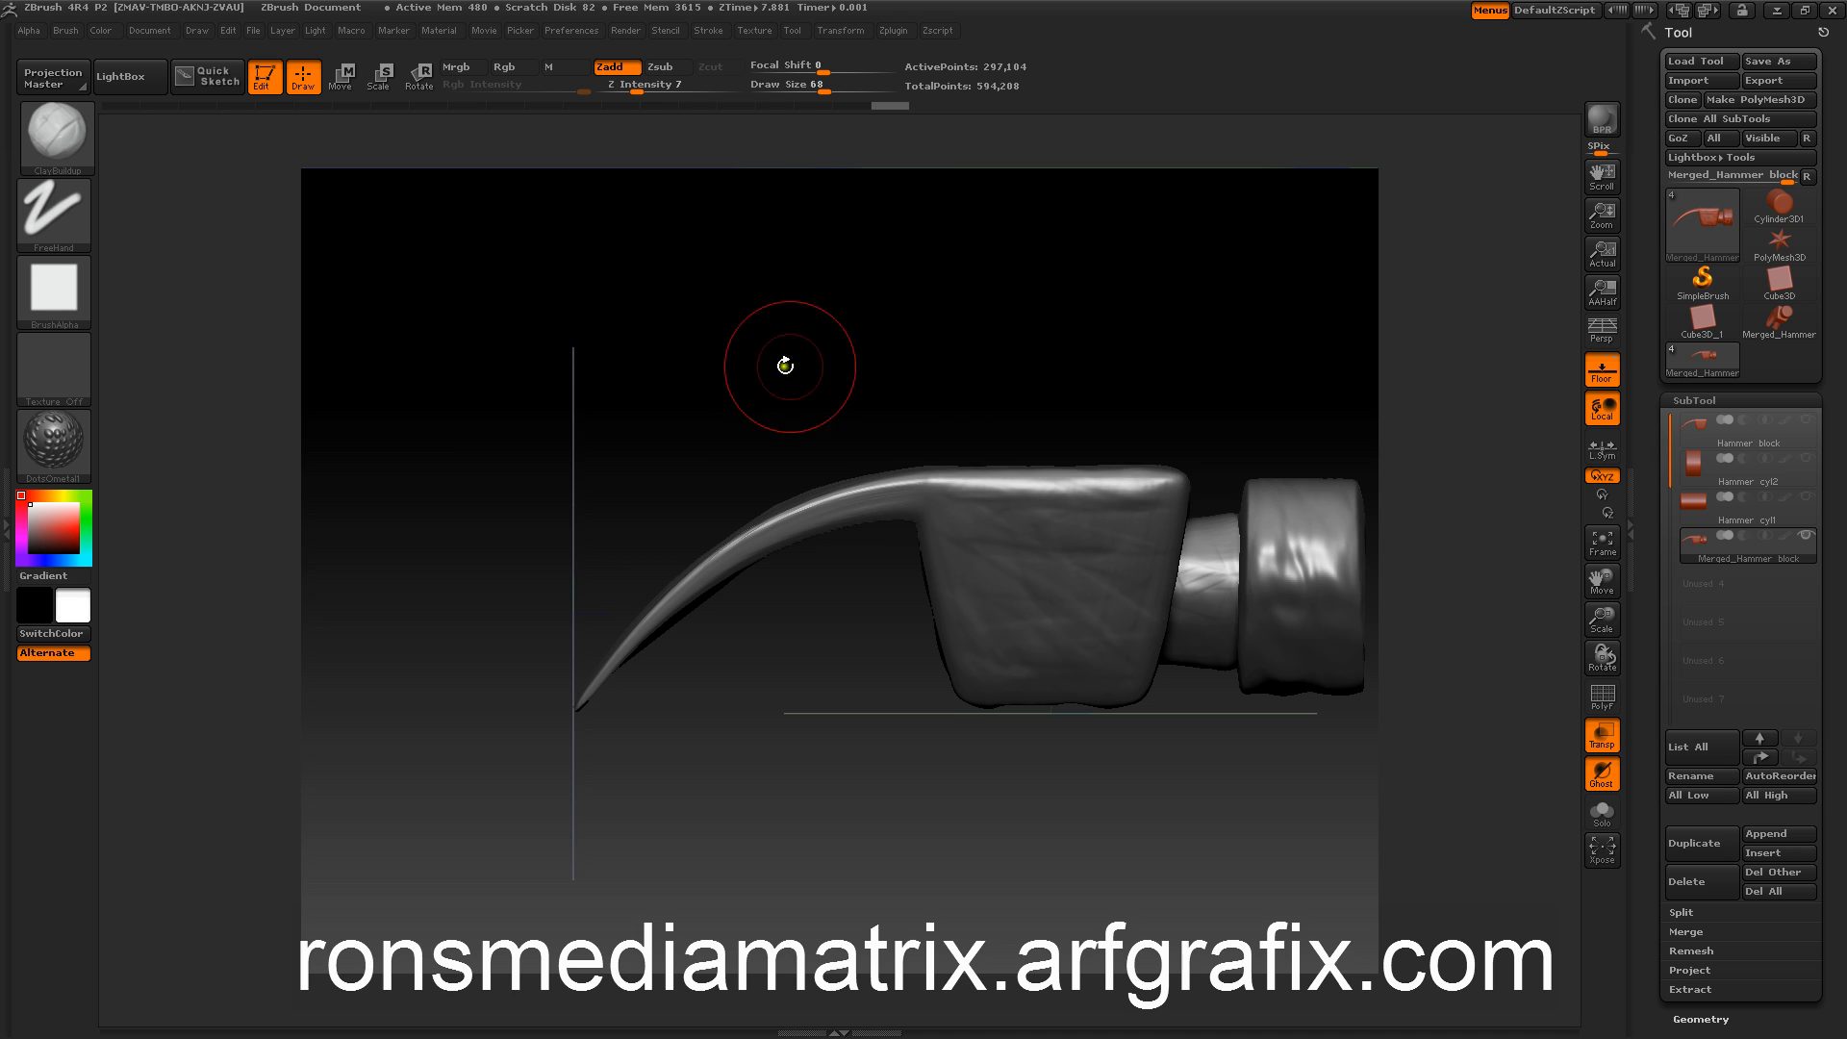
Step: Activate surface noise on the merged hammer subtool and view the hammer in the NoiseMaker preview
alt+drag(785, 371, 709, 338)
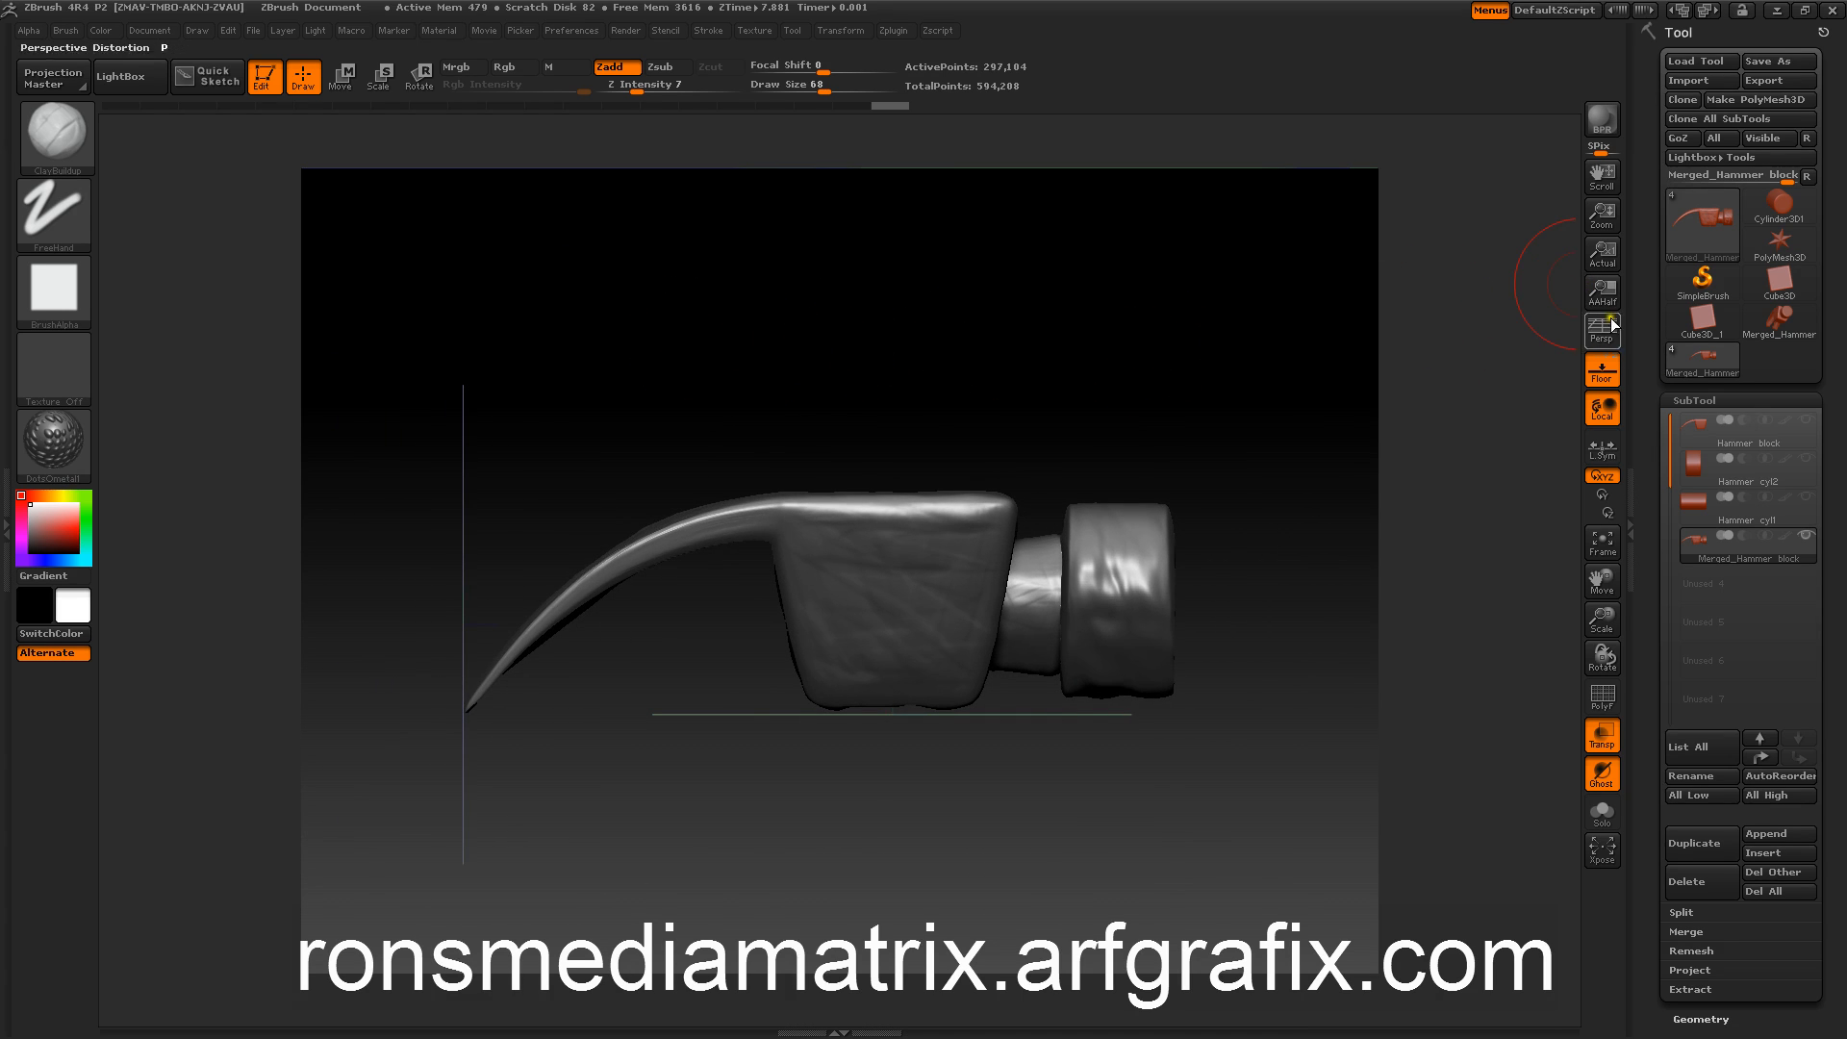
click(1680, 401)
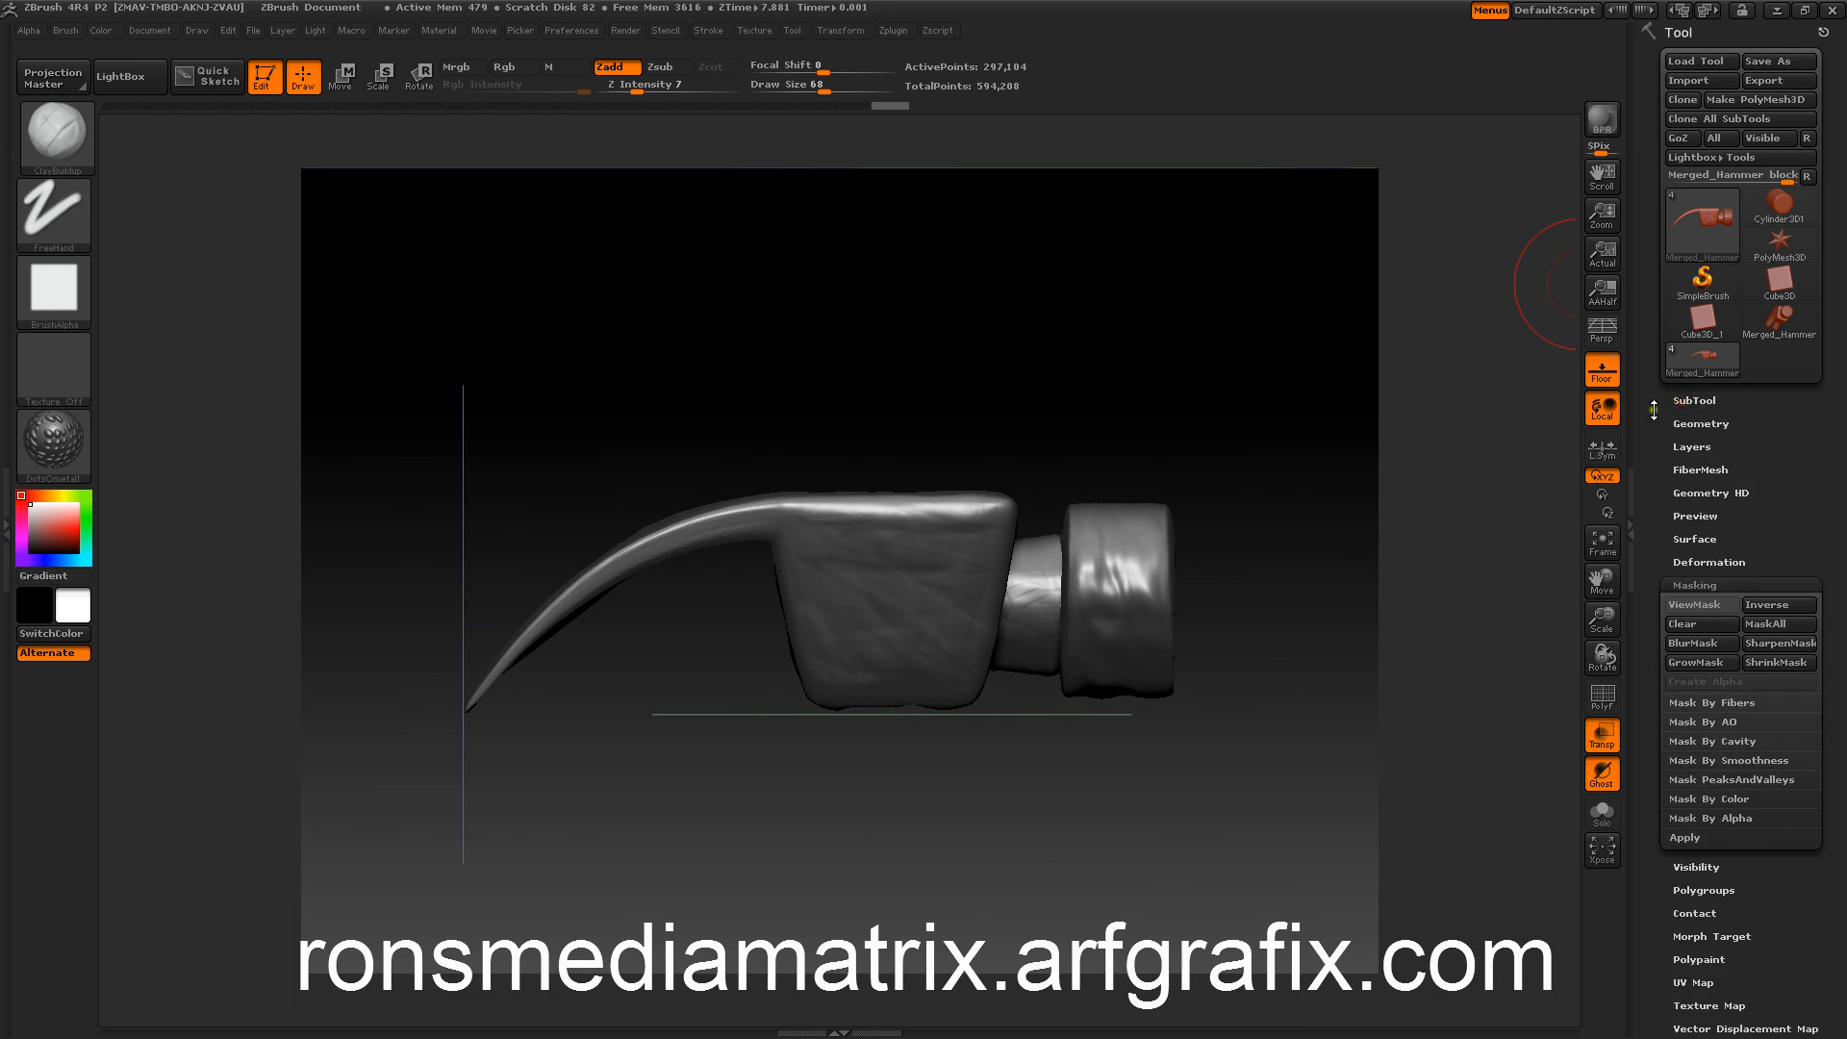
click(1683, 585)
click(1685, 539)
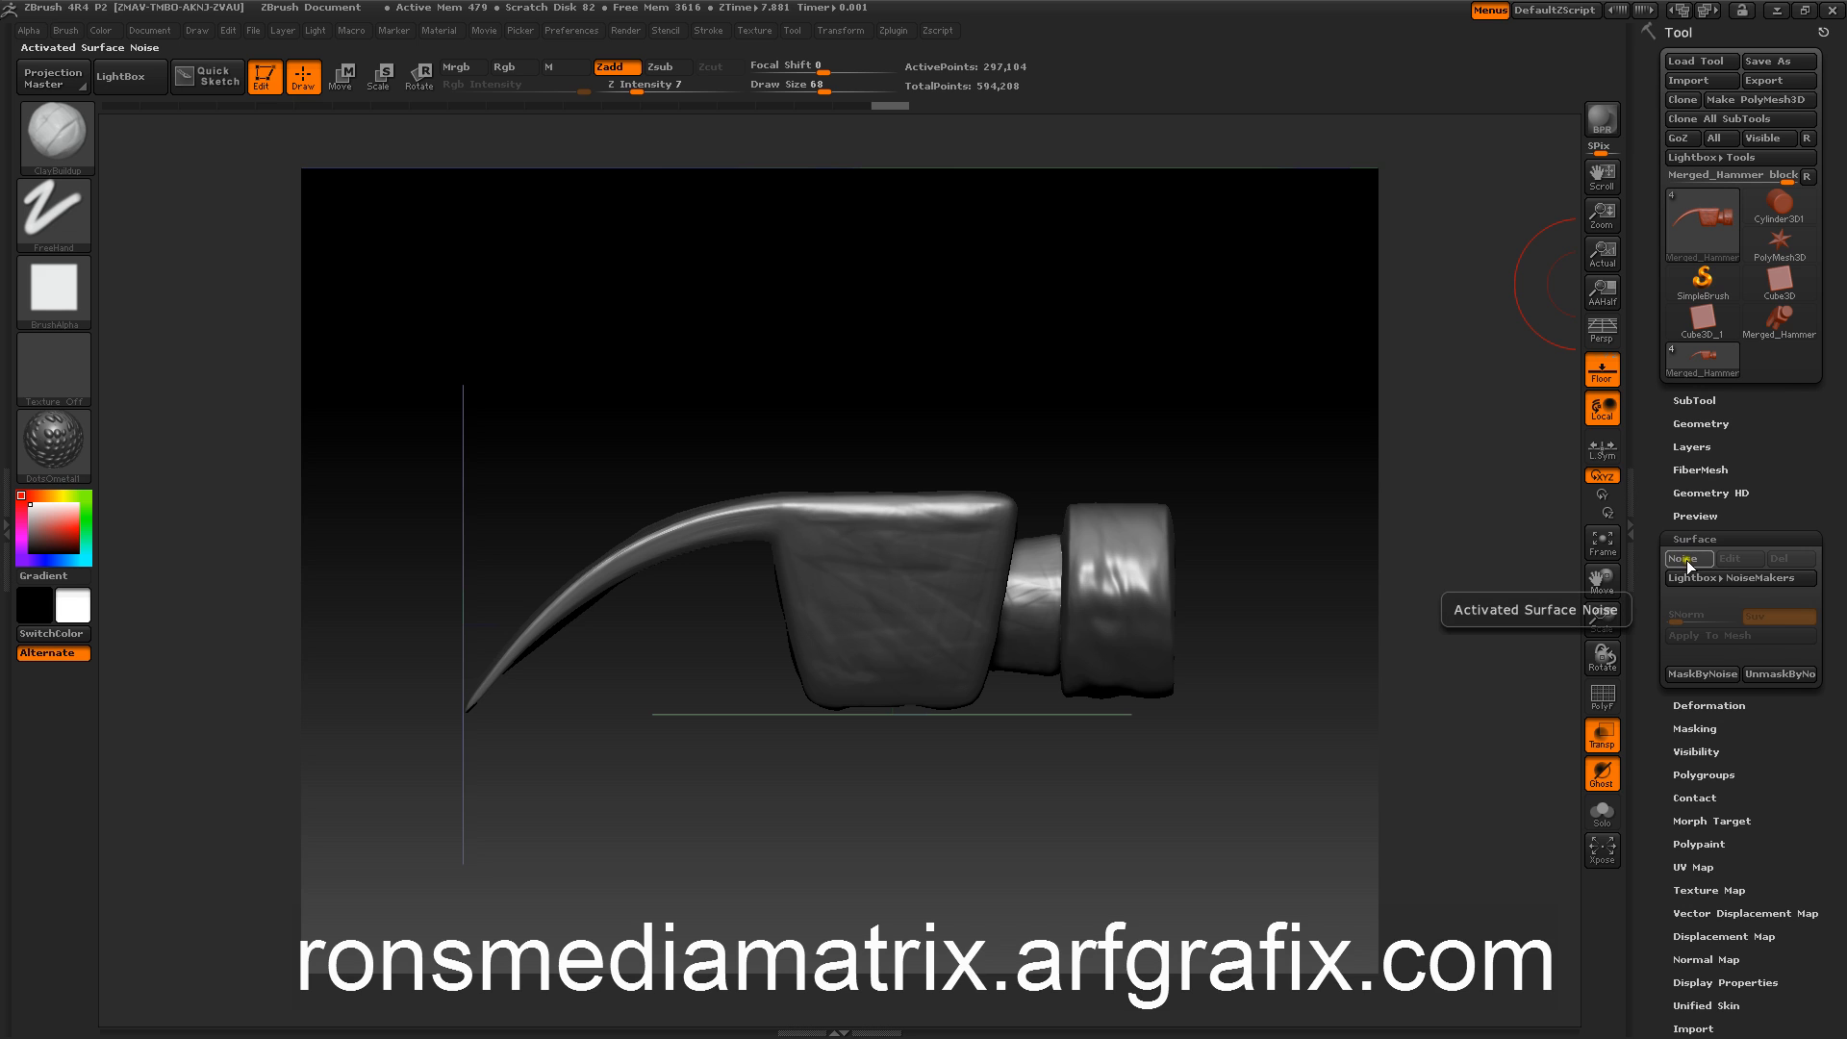
click(1685, 560)
drag(1356, 414, 1391, 441)
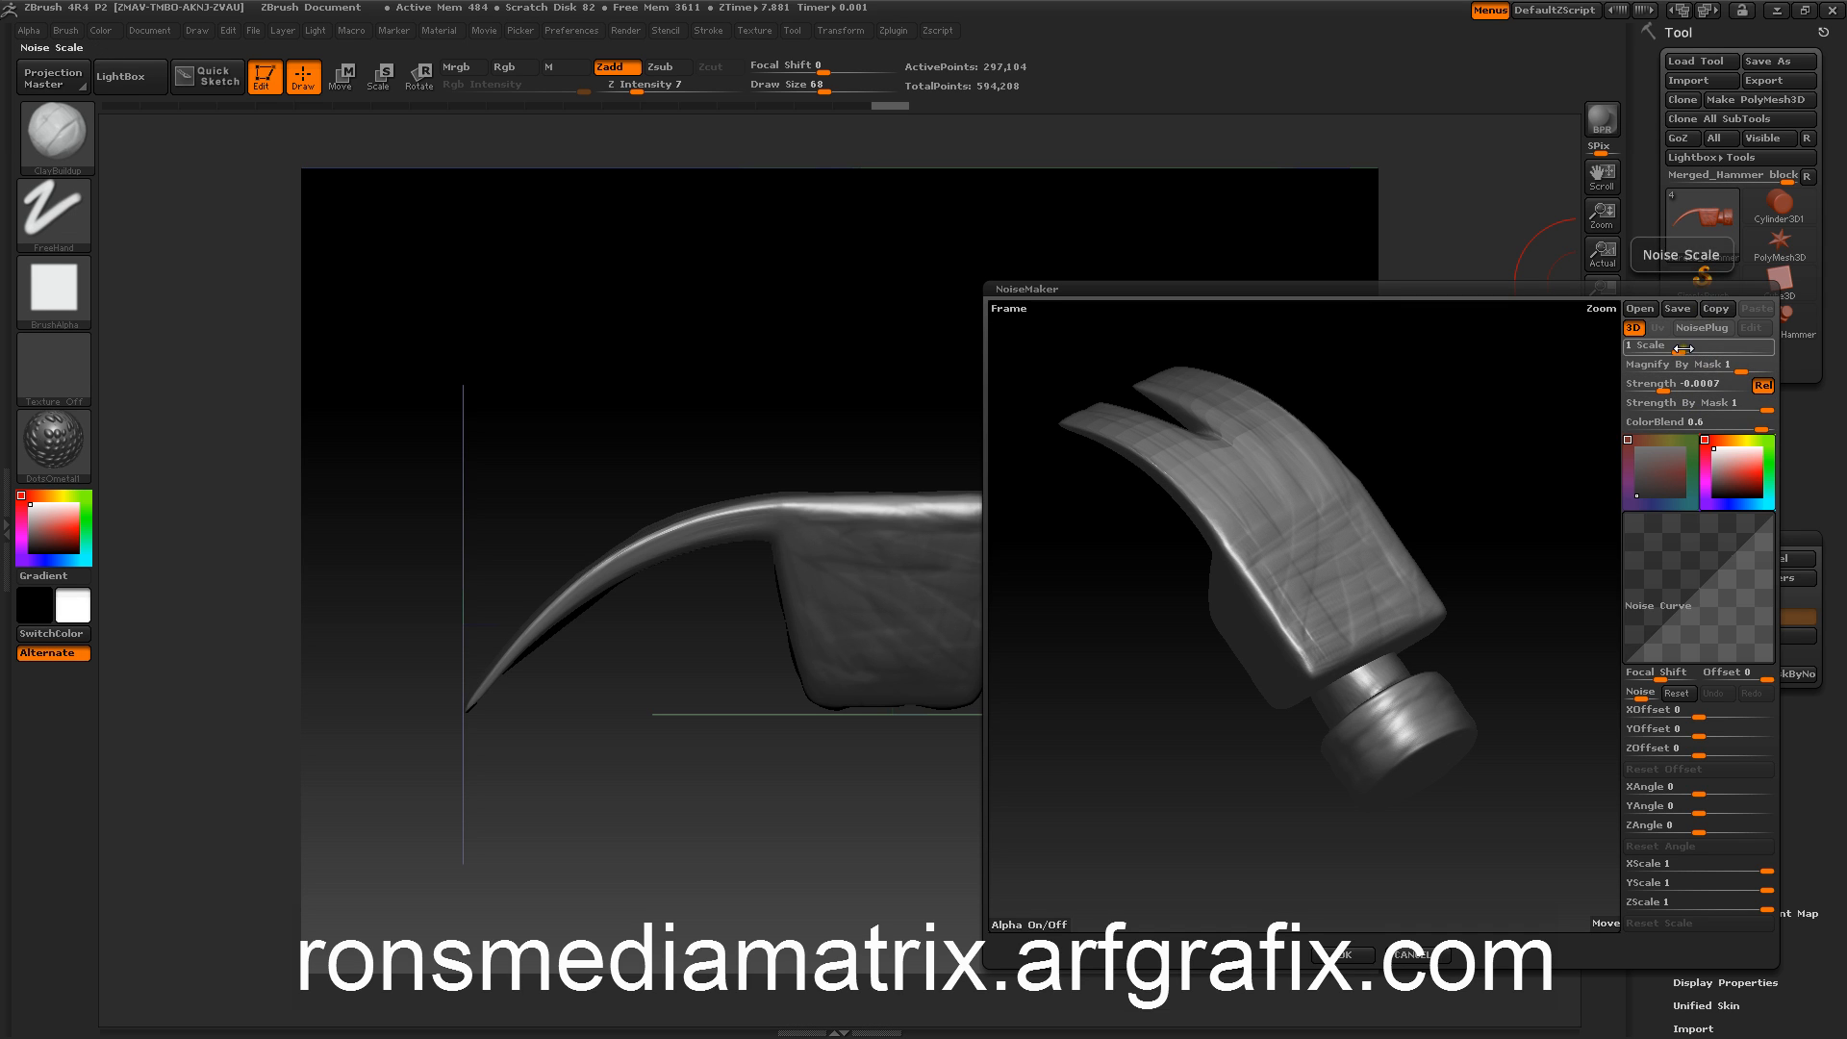
Step: Set the surface noise scale to 17.638 and its strength to 0.0087, checking the hammer preview from several angles
drag(1679, 350, 1723, 348)
mouse_move(1507, 384)
mouse_down()
mouse_move(1558, 355)
mouse_move(1538, 383)
mouse_up()
drag(1675, 390, 1669, 386)
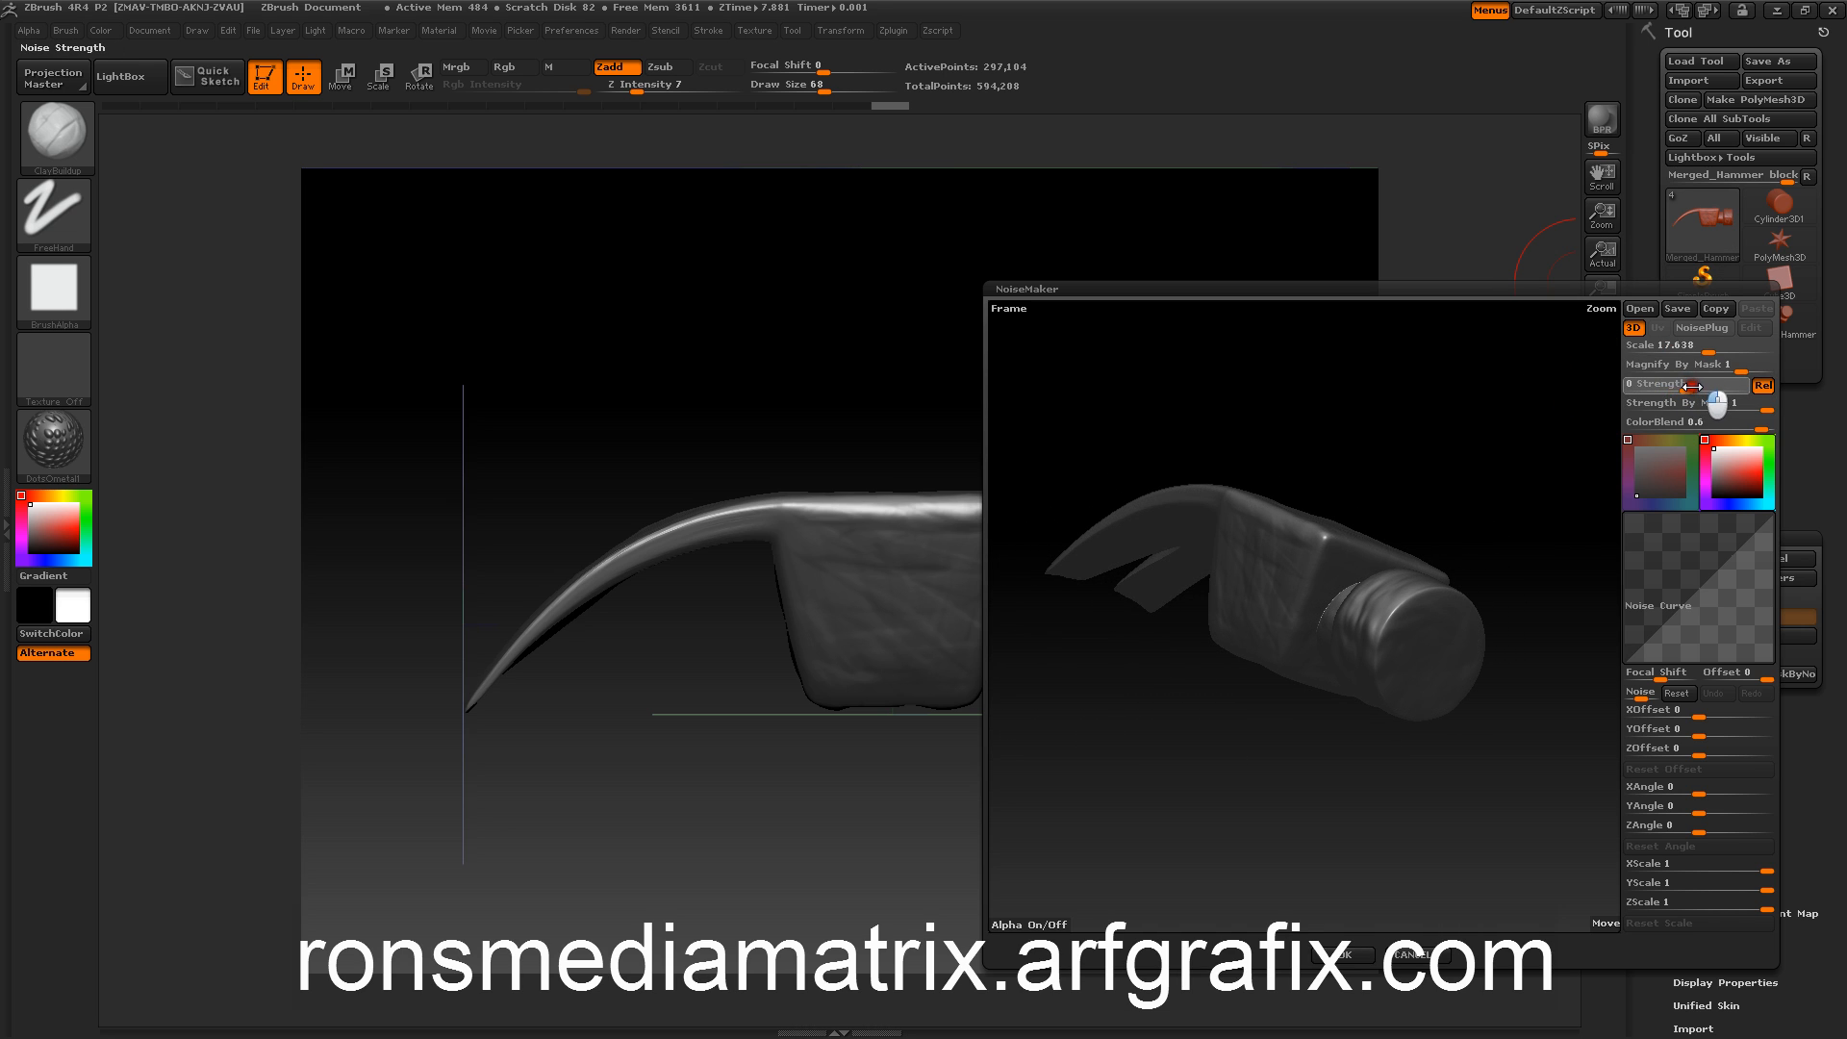
drag(1709, 390, 1709, 387)
drag(1464, 396, 1460, 401)
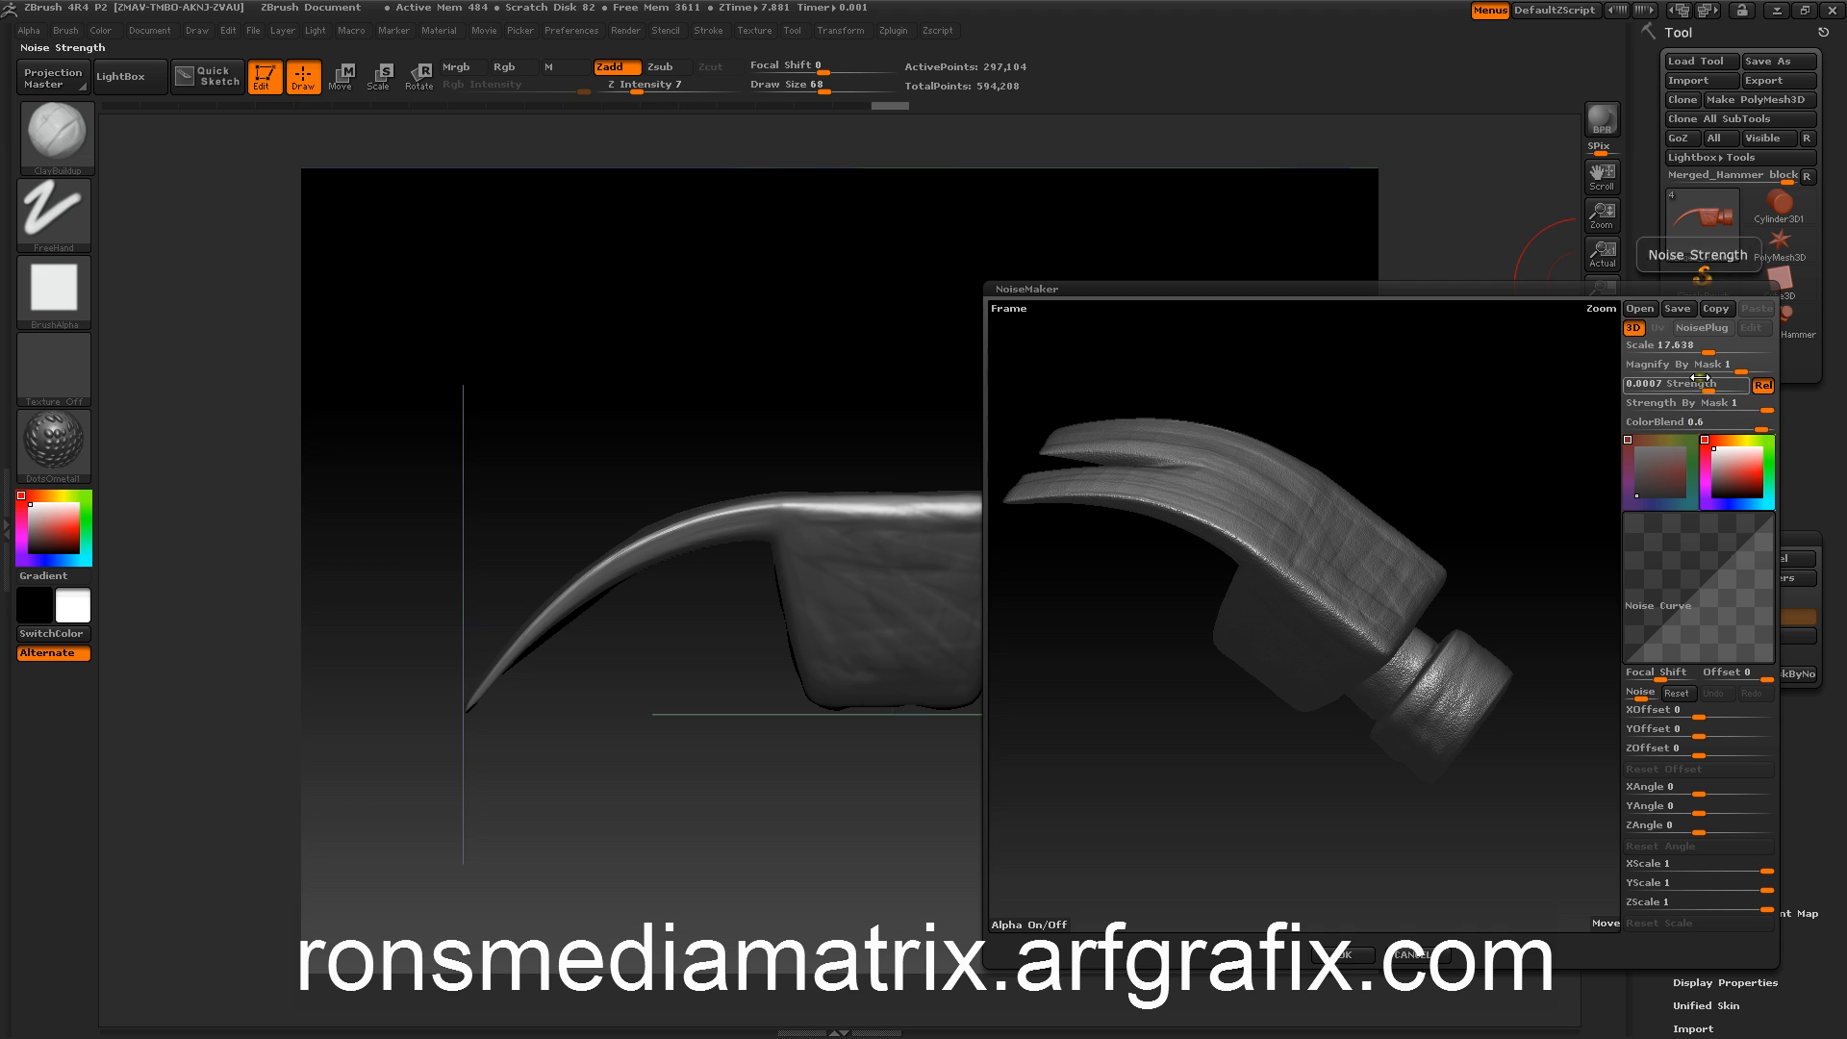
Step: Raise the noise scale to 27.0804, accept the surface noise and apply it to the hammer mesh
drag(1711, 357, 1716, 357)
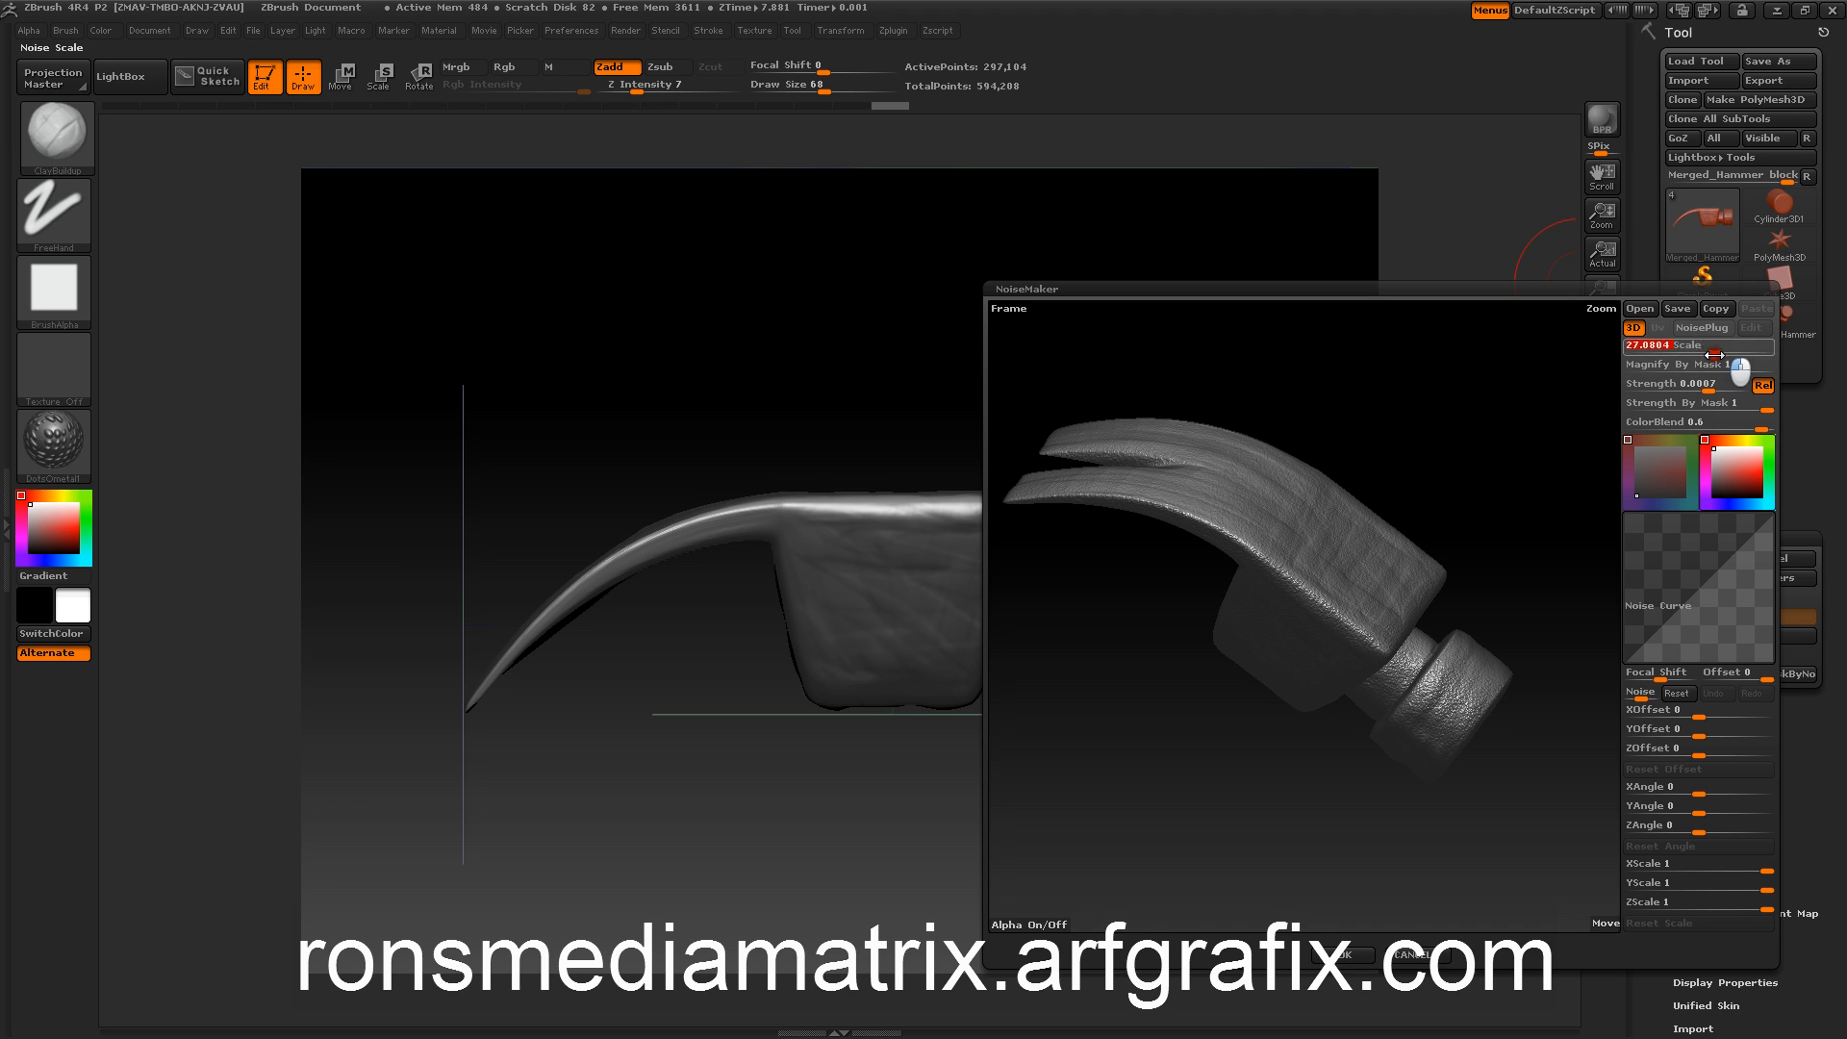
mouse_move(1492, 361)
mouse_down()
mouse_move(1492, 325)
mouse_move(1485, 339)
mouse_up()
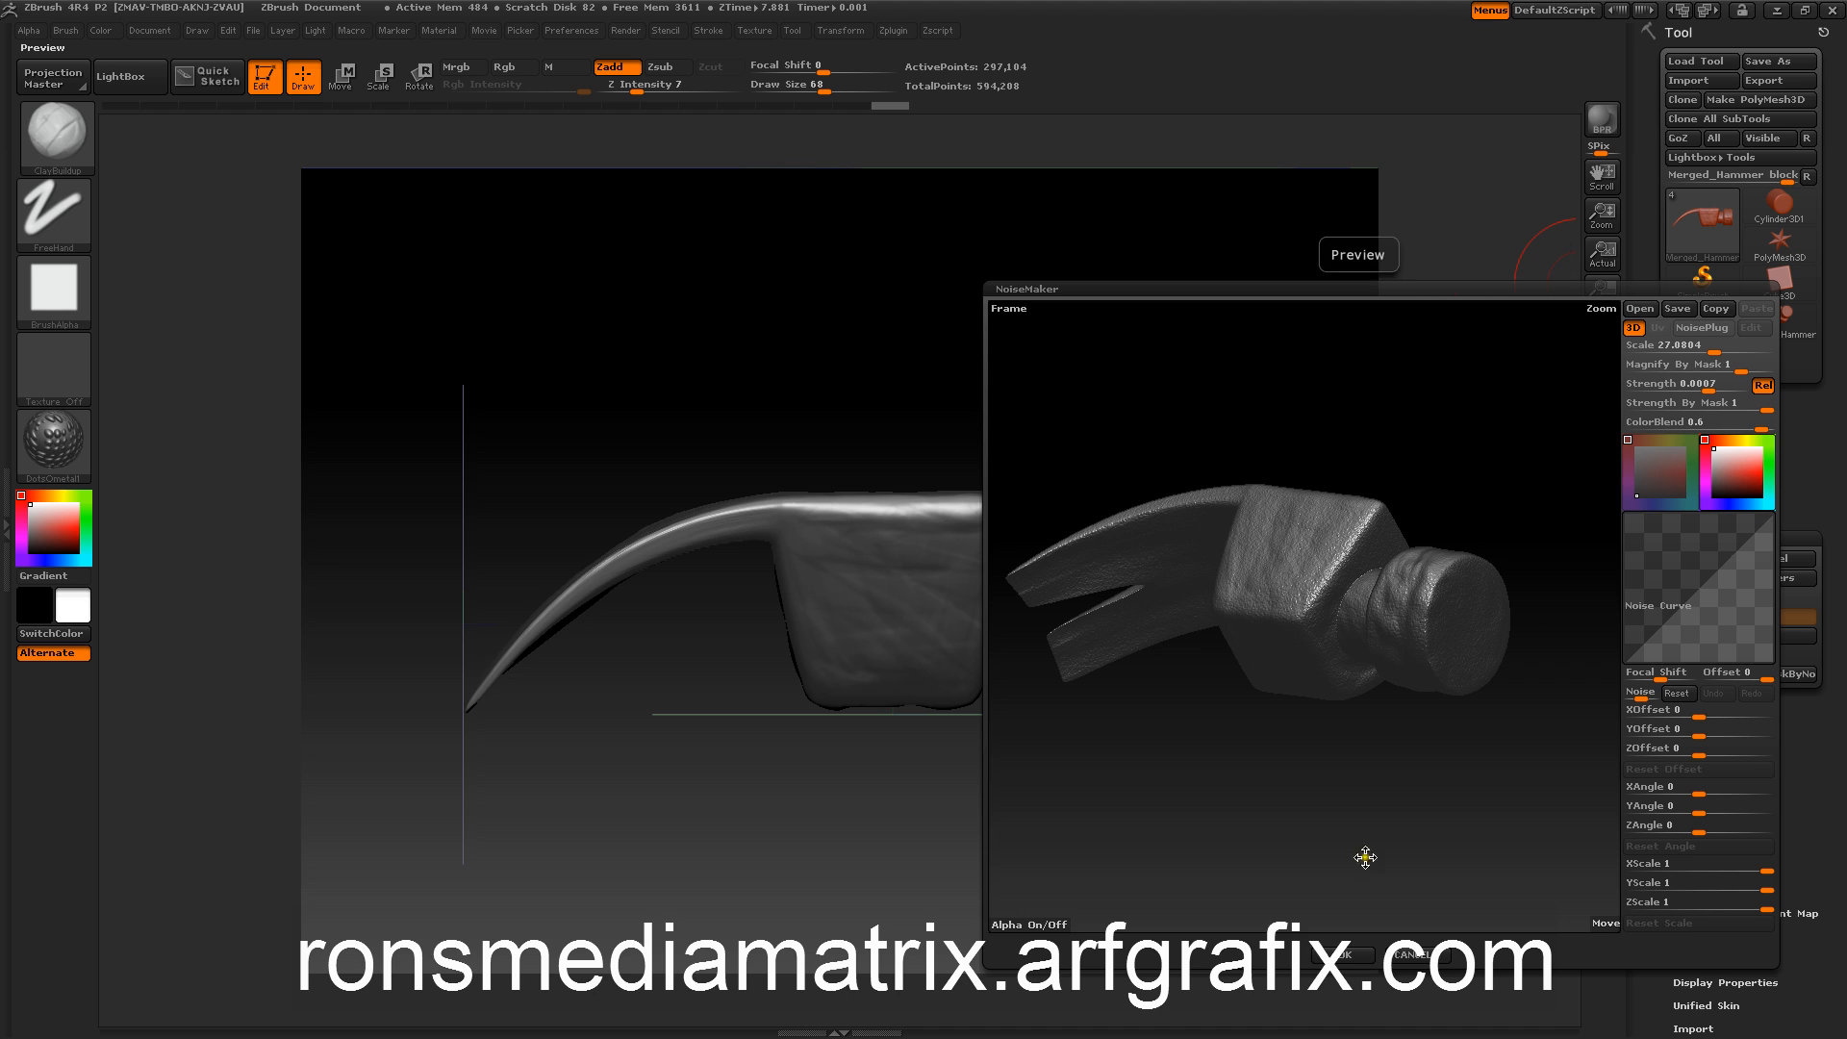
click(1344, 955)
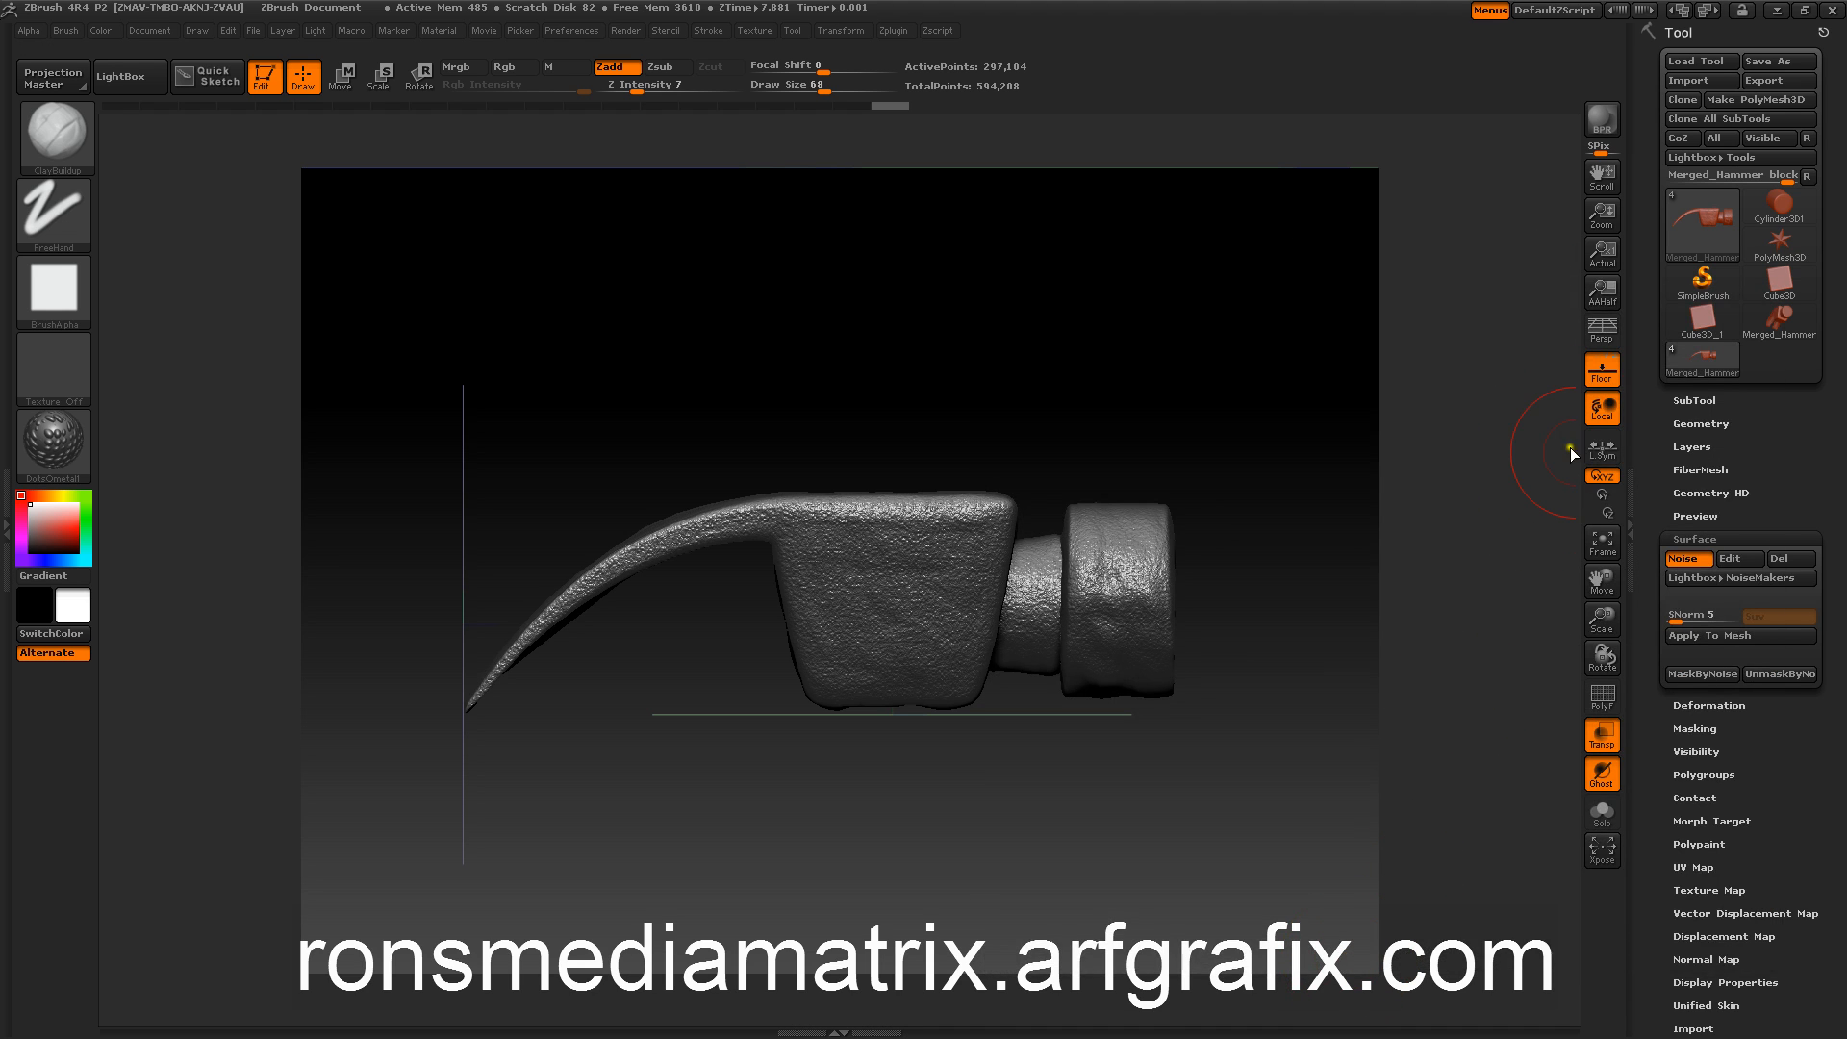
click(1708, 636)
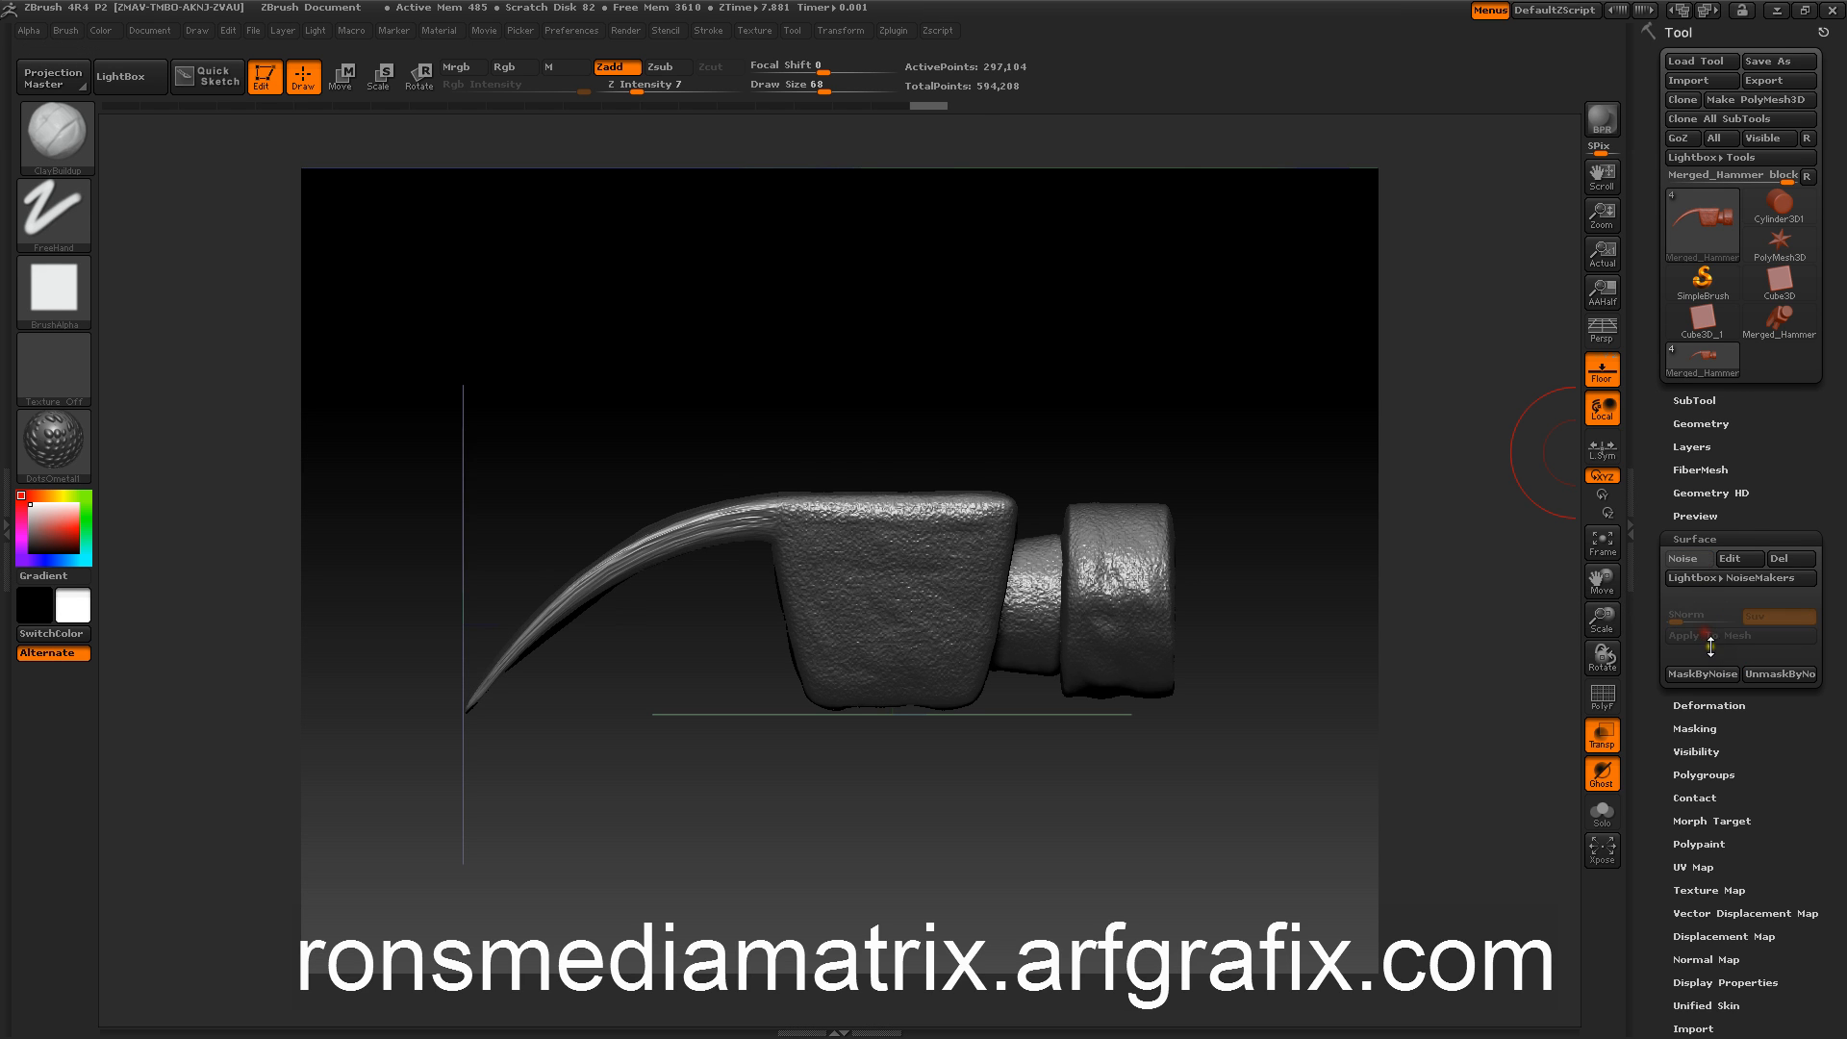
Step: Fill the merged hammer subtool with white and the metal material using the Mrgb channel
drag(1260, 341, 1171, 329)
click(1686, 400)
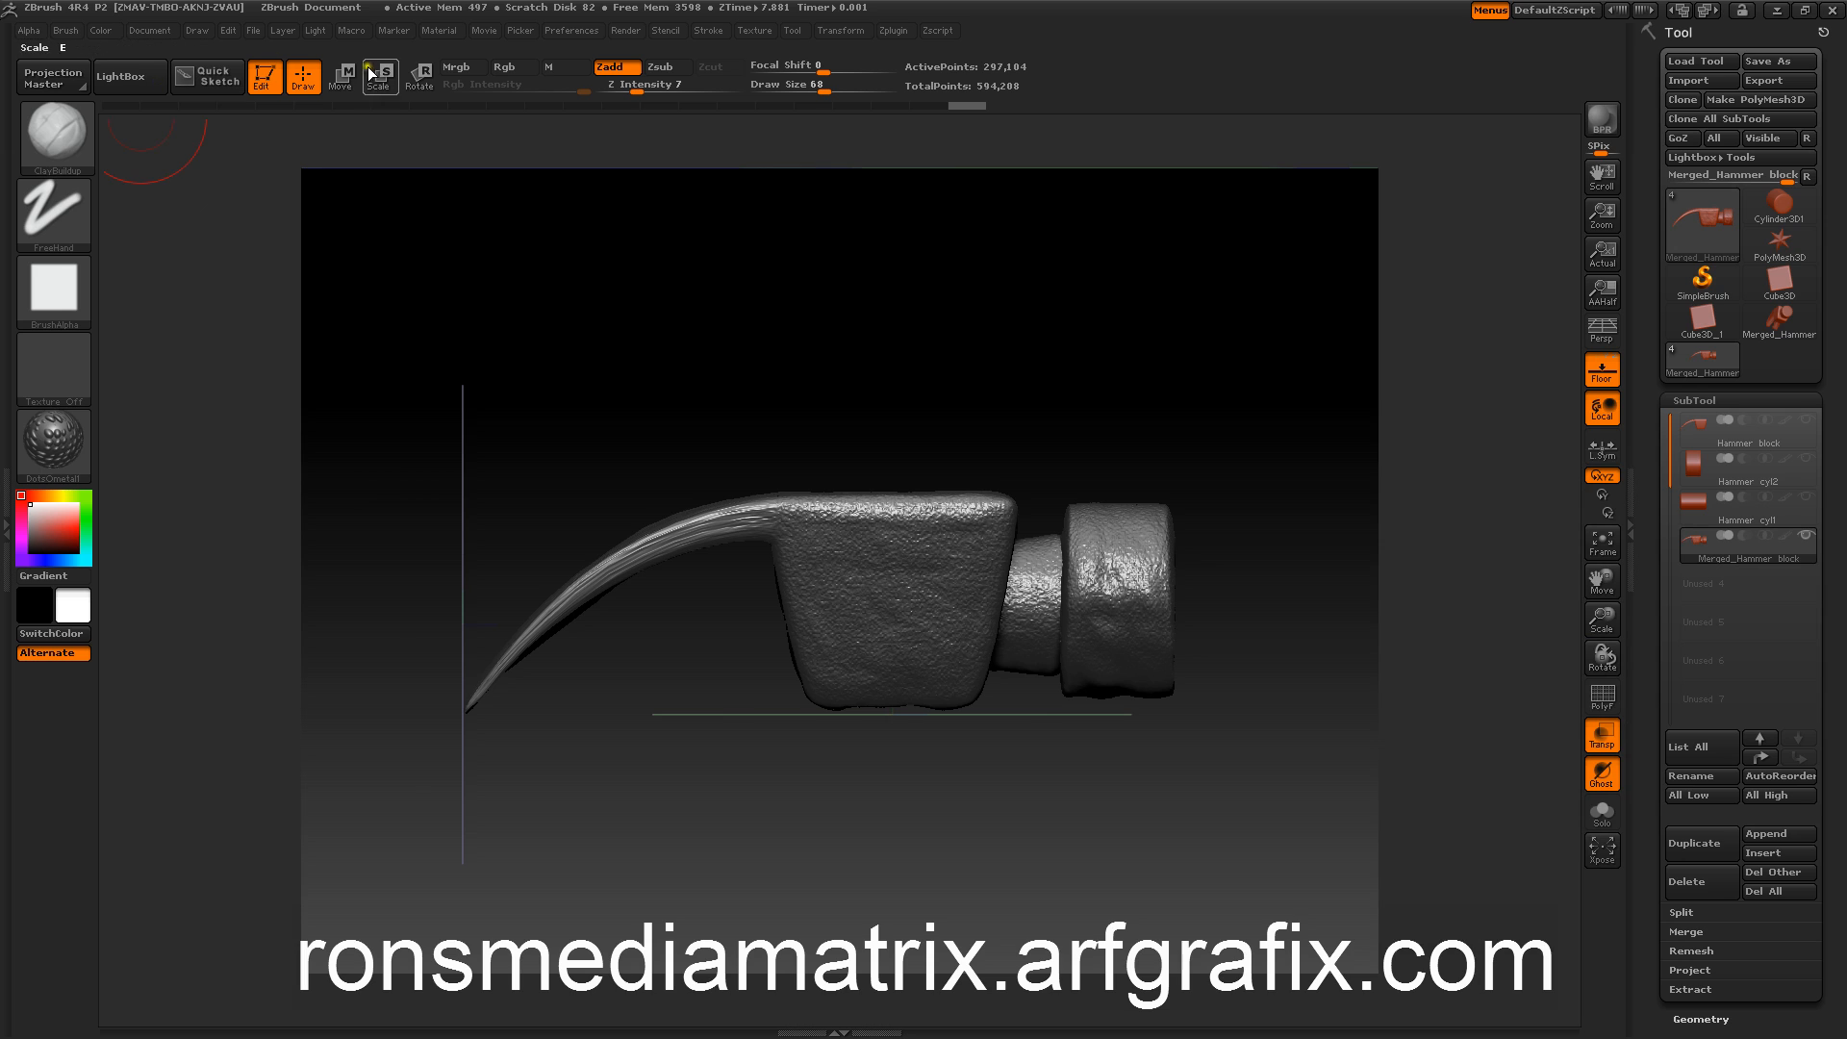
click(454, 67)
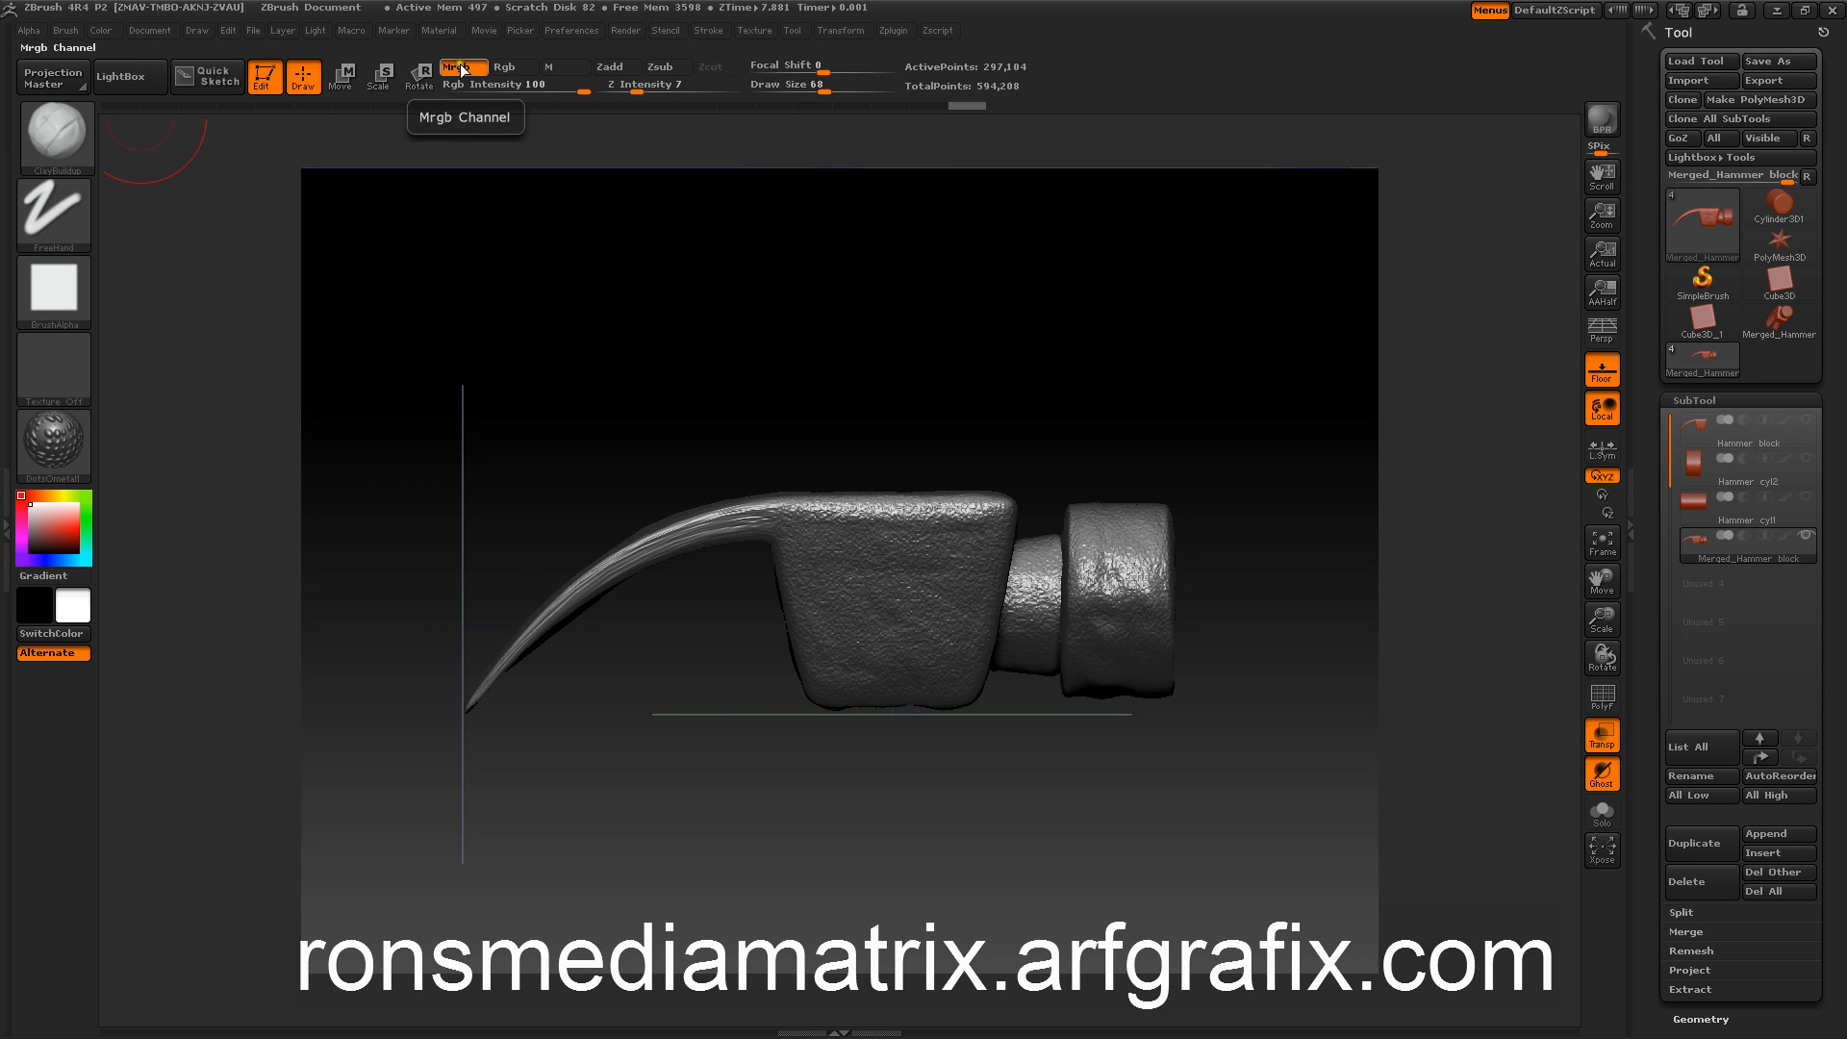
click(96, 29)
click(145, 388)
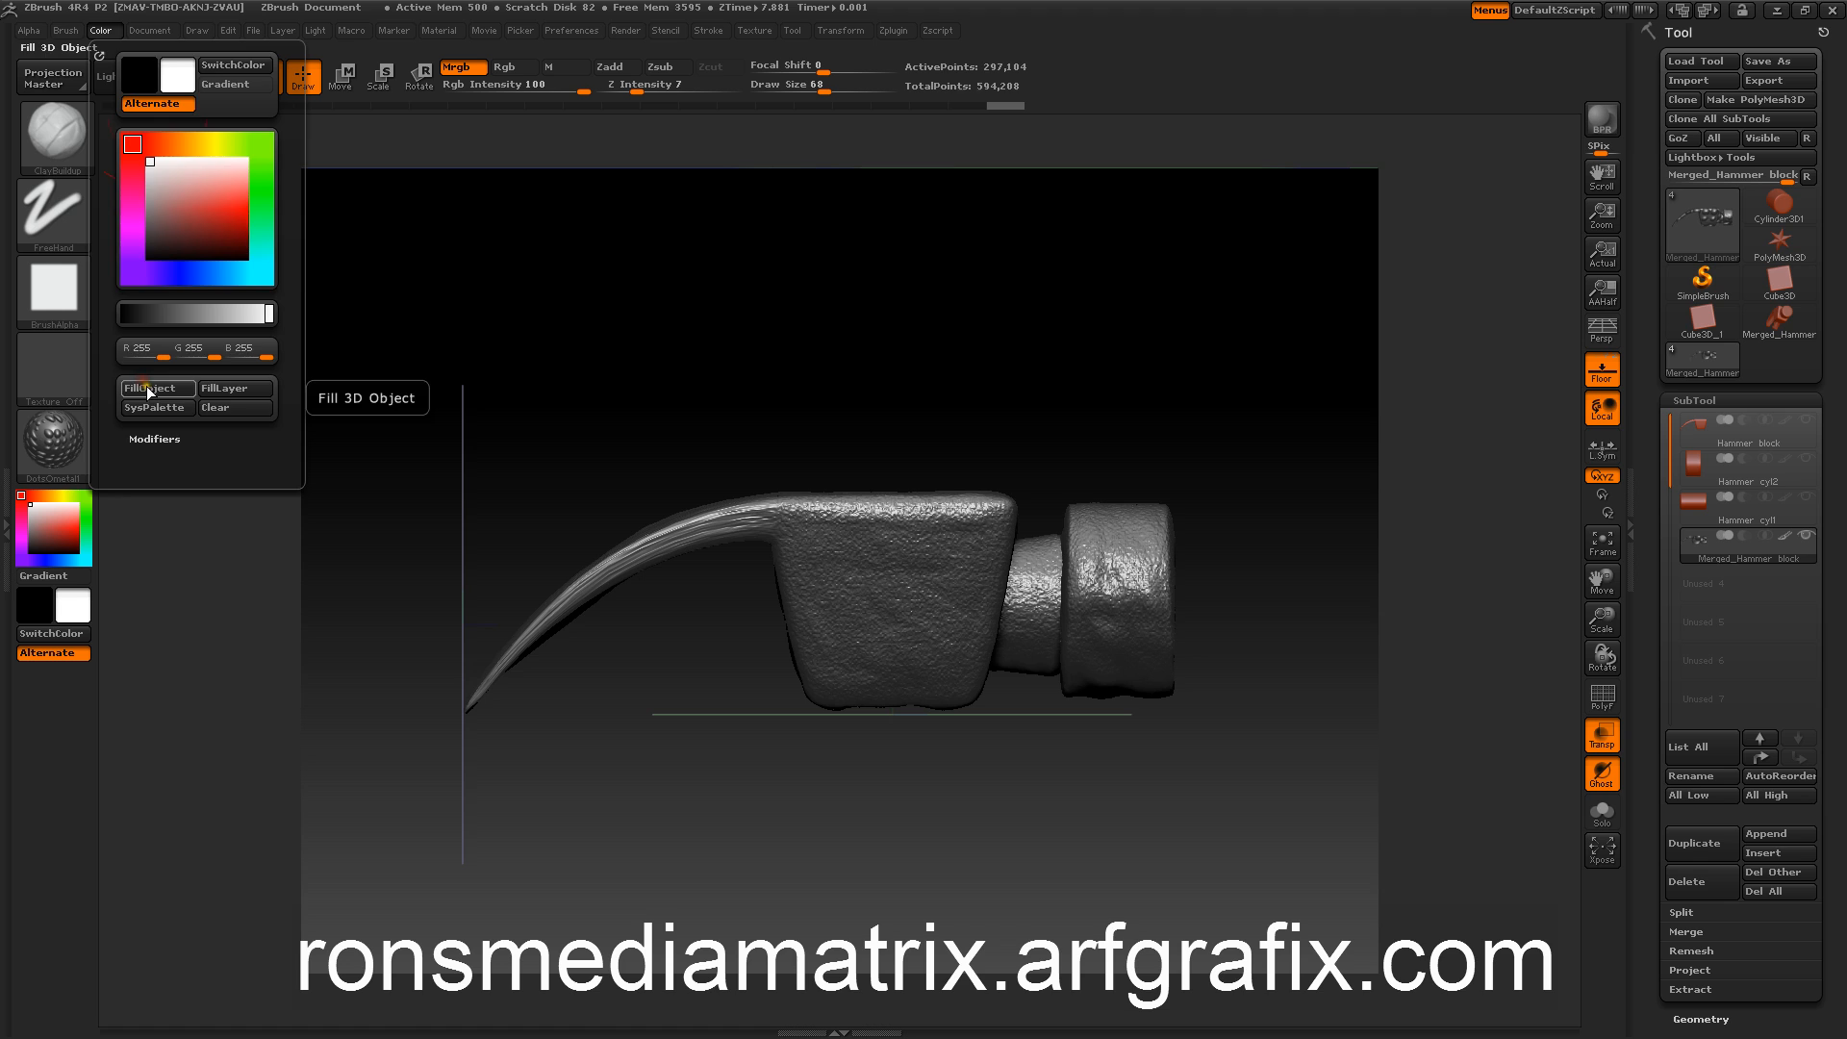
mouse_move(627, 313)
mouse_down()
mouse_move(602, 336)
mouse_move(639, 306)
mouse_up()
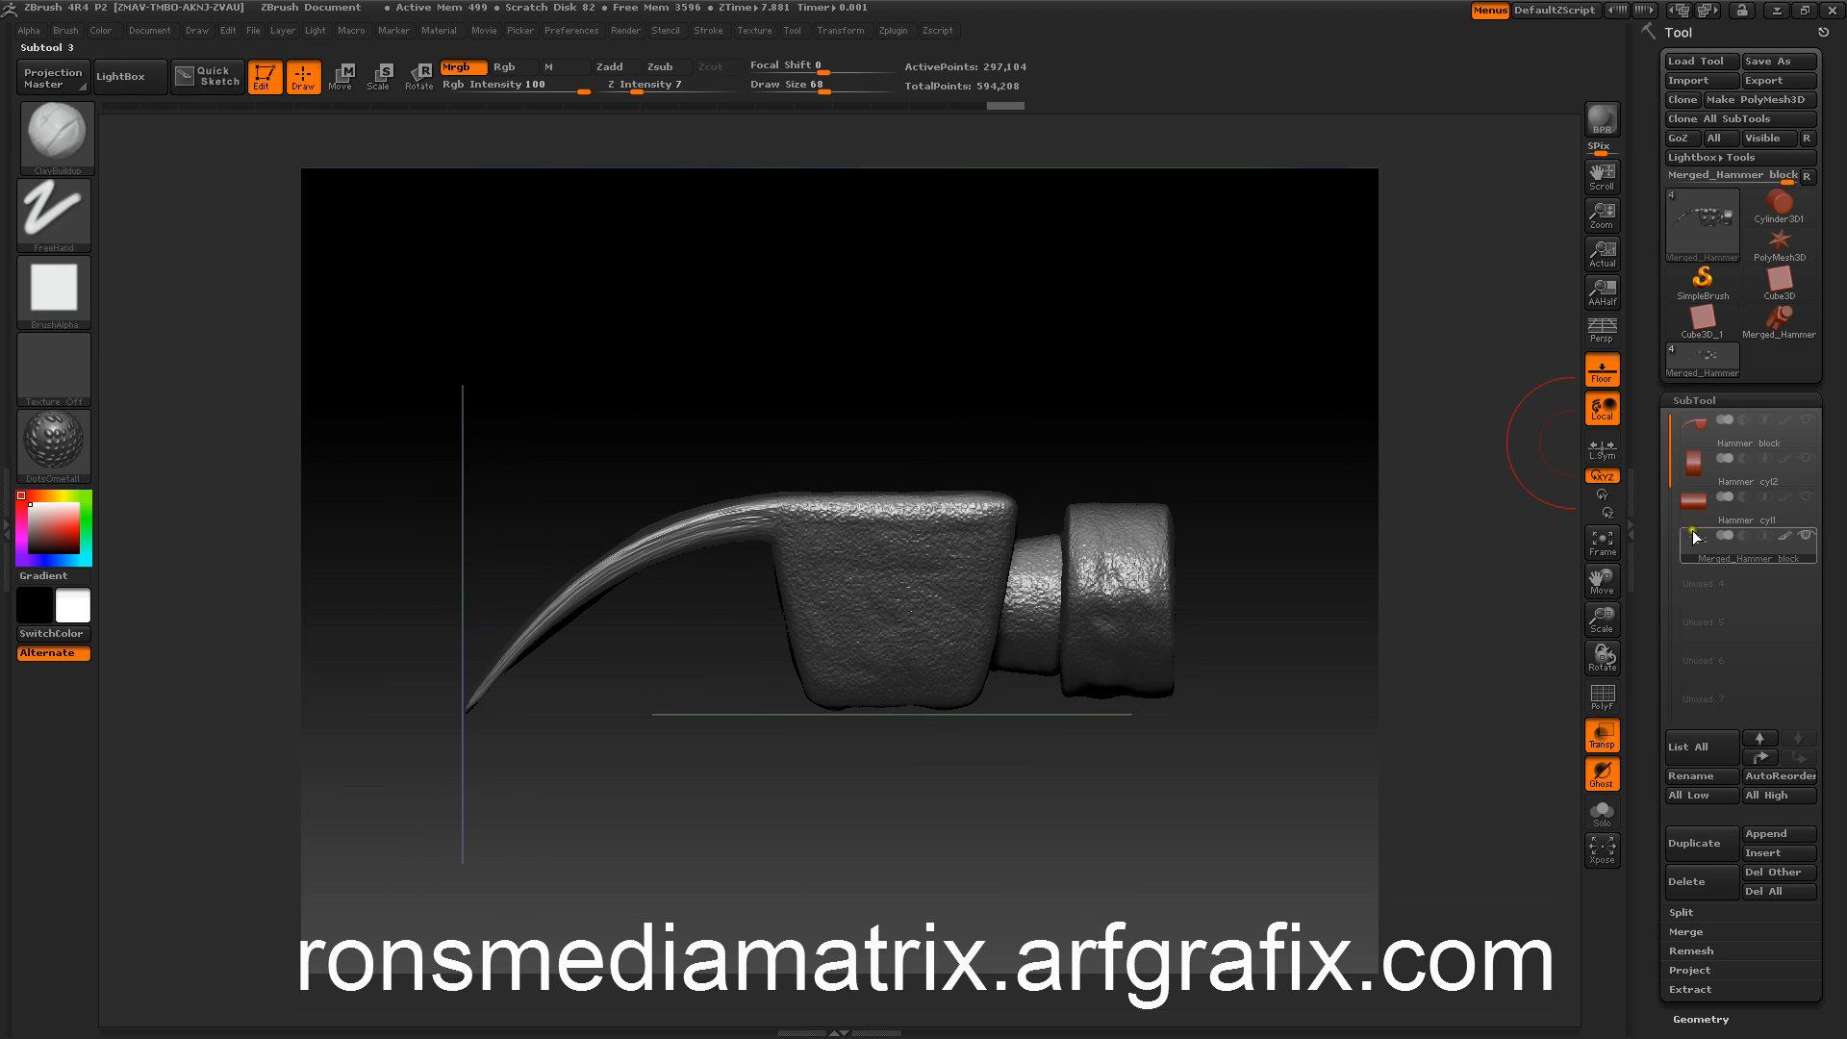
Step: Make the Hammer cyl1 subtool visible and select it as the active subtool
mouse_move(1700, 542)
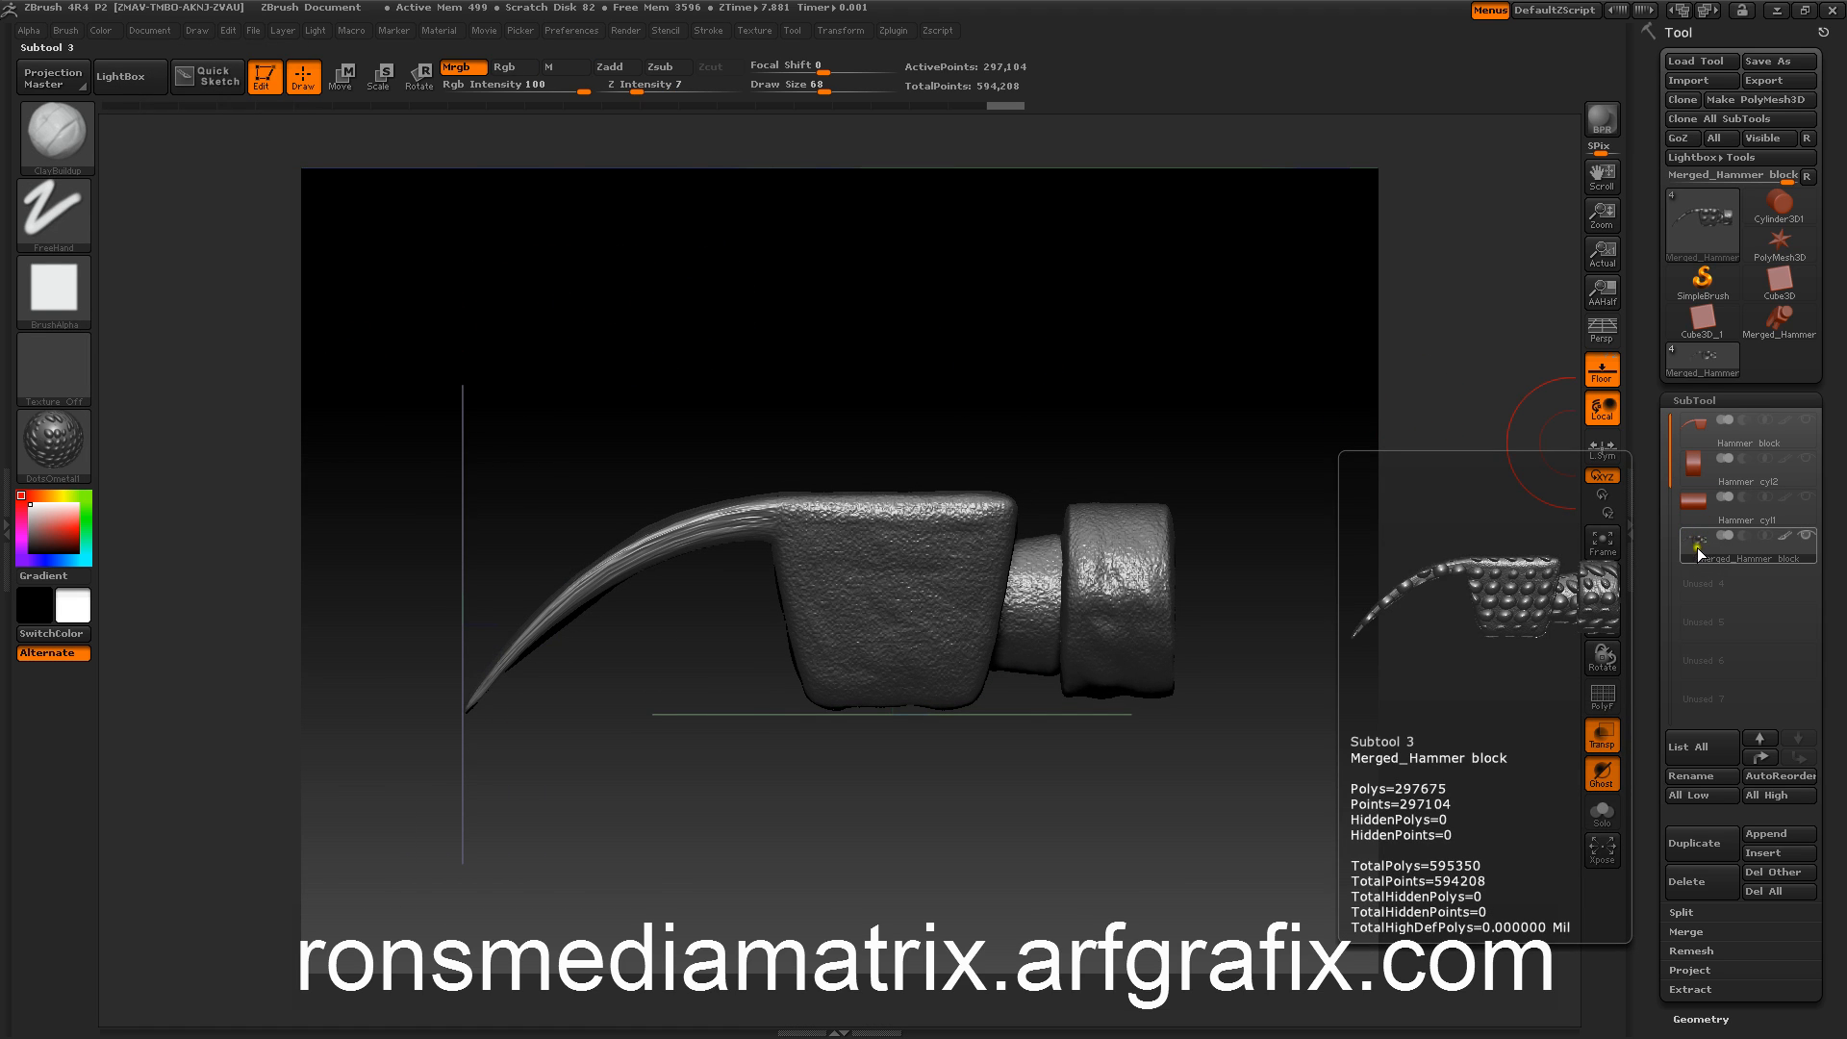
drag(1199, 350, 1105, 377)
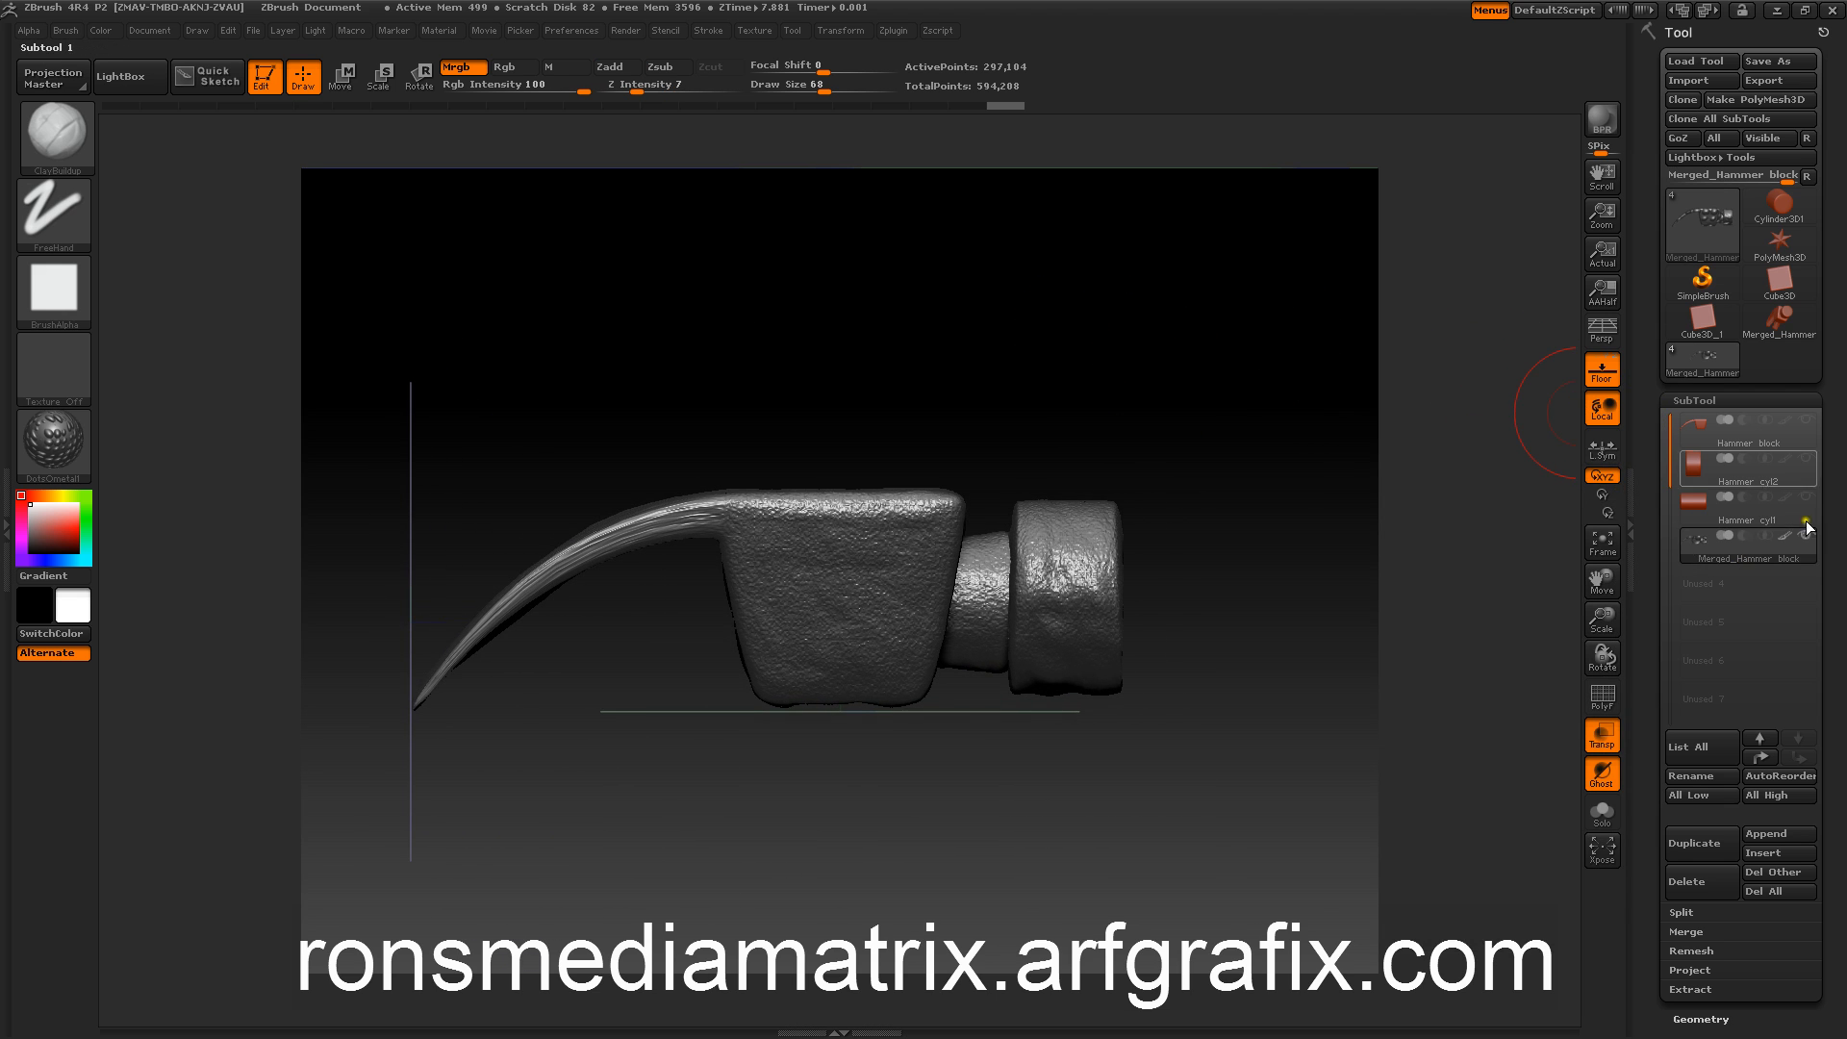
mouse_move(1693, 504)
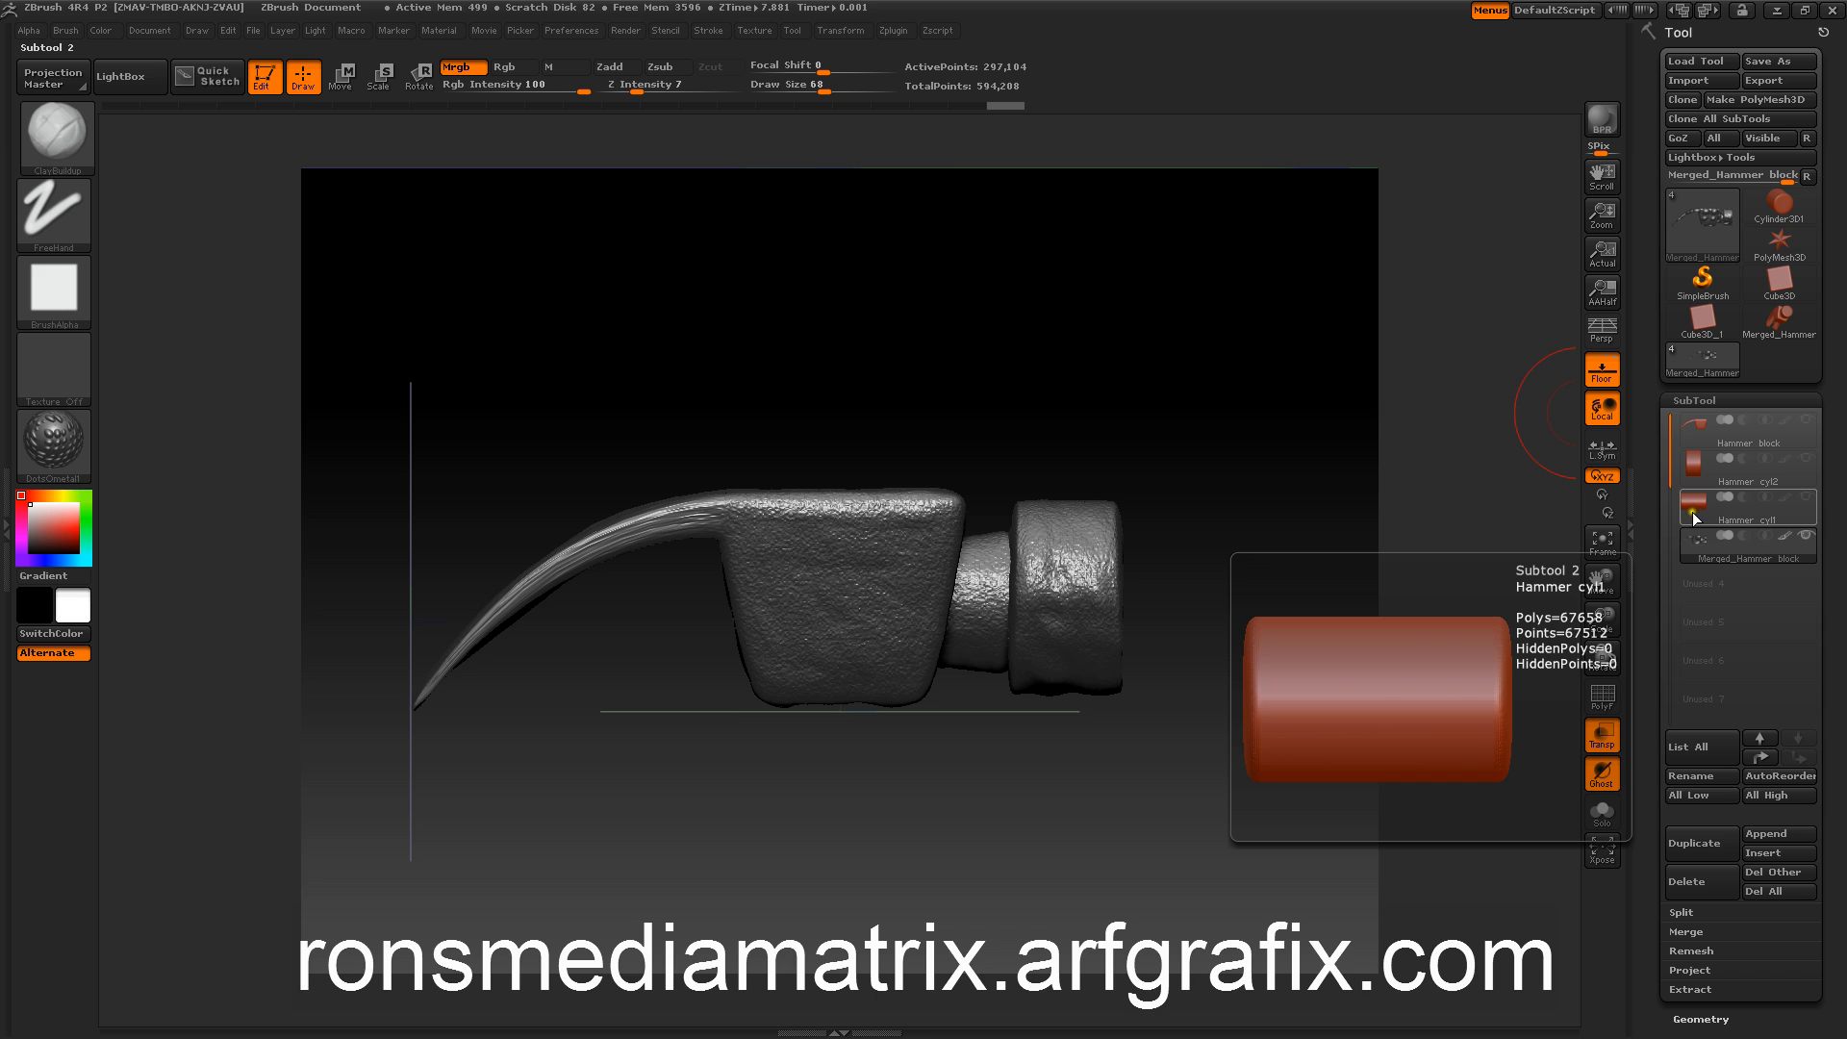
click(1806, 499)
drag(1215, 363, 1196, 321)
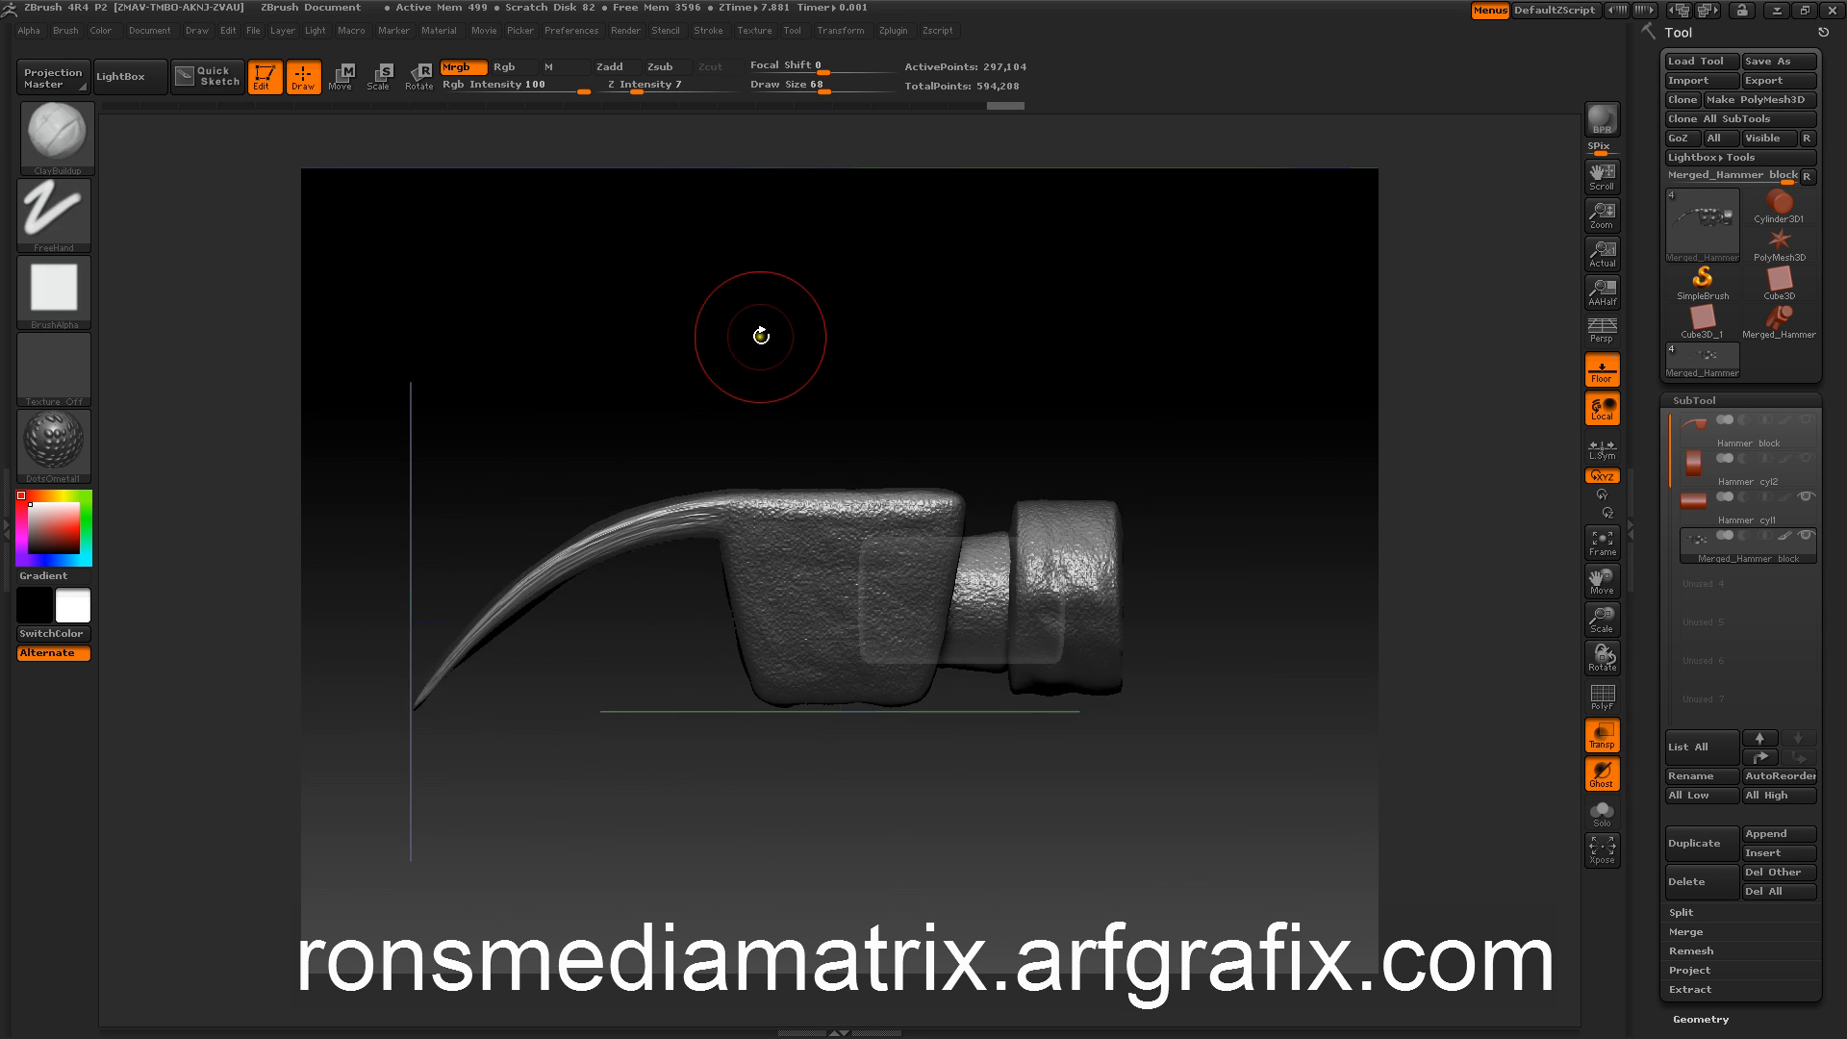
click(1693, 513)
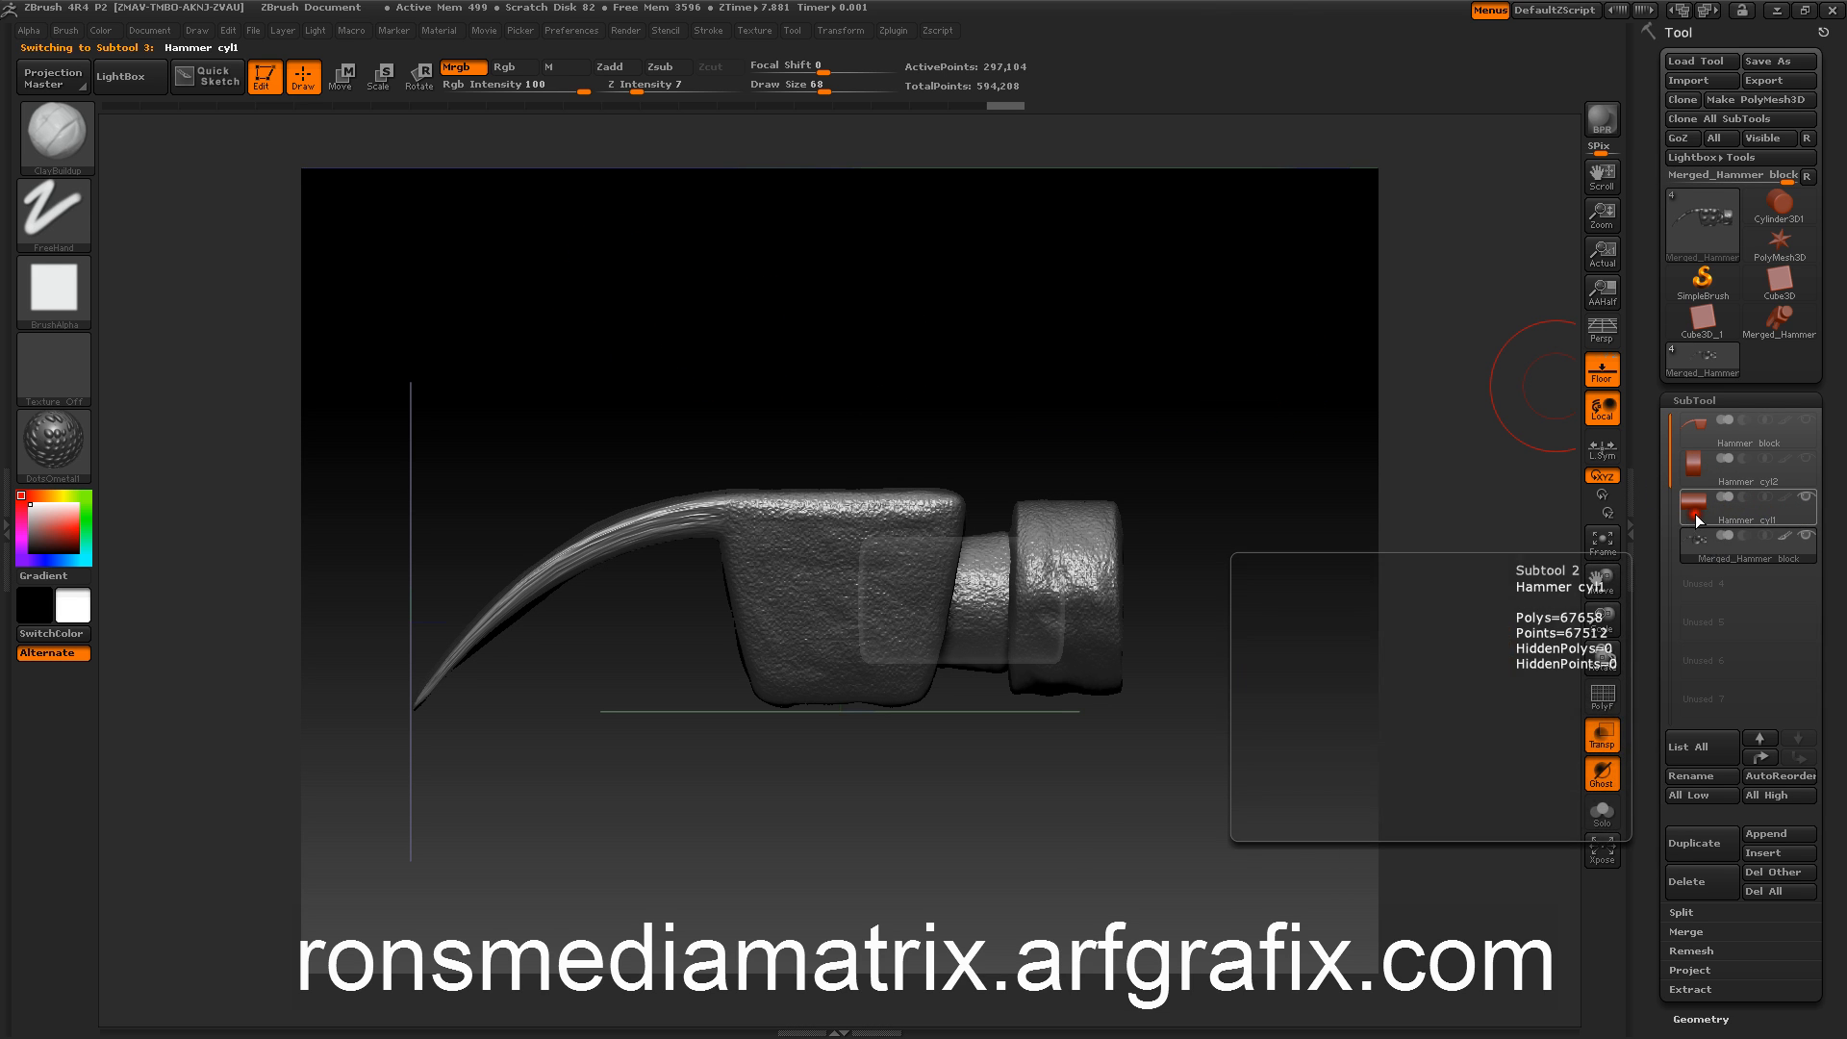
Step: Rotate the Hammer cyl1 cylinder upright and move it under the hammer block so its upper part sits inside the block
mouse_move(1192, 363)
mouse_down()
mouse_move(1145, 384)
mouse_move(1183, 338)
mouse_up()
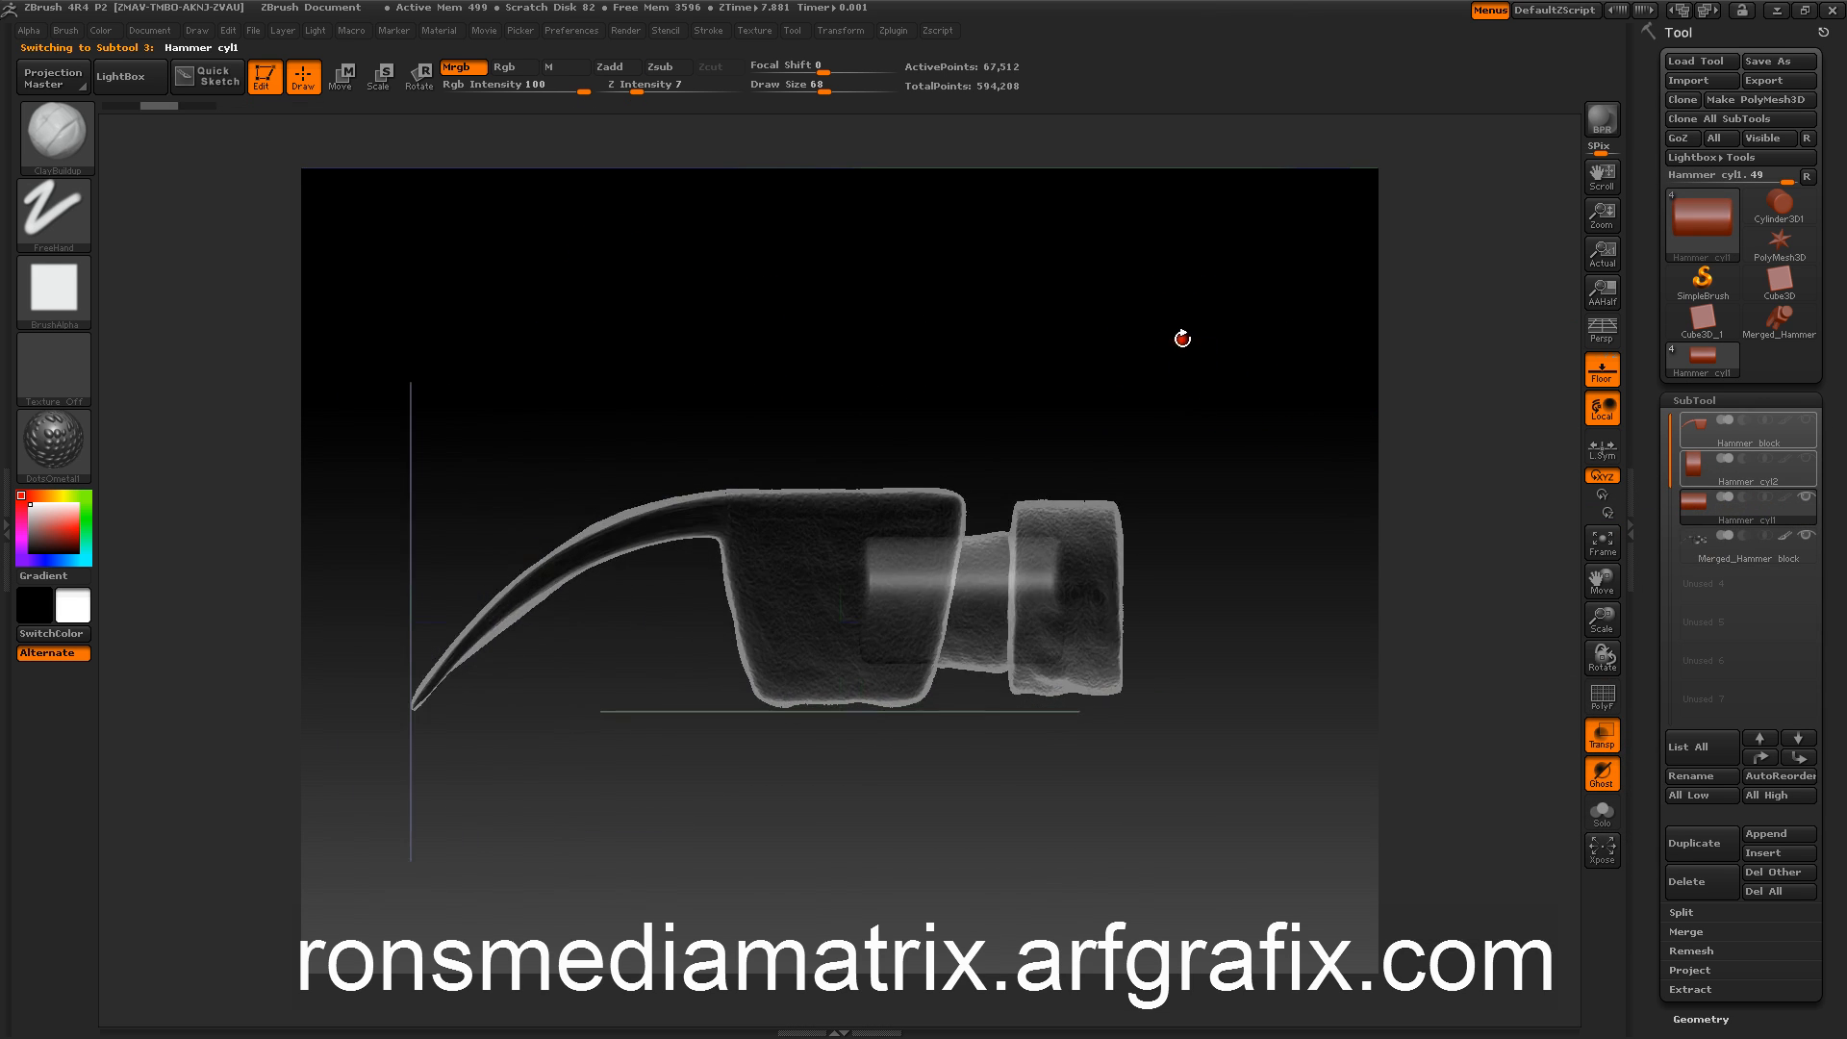
click(419, 75)
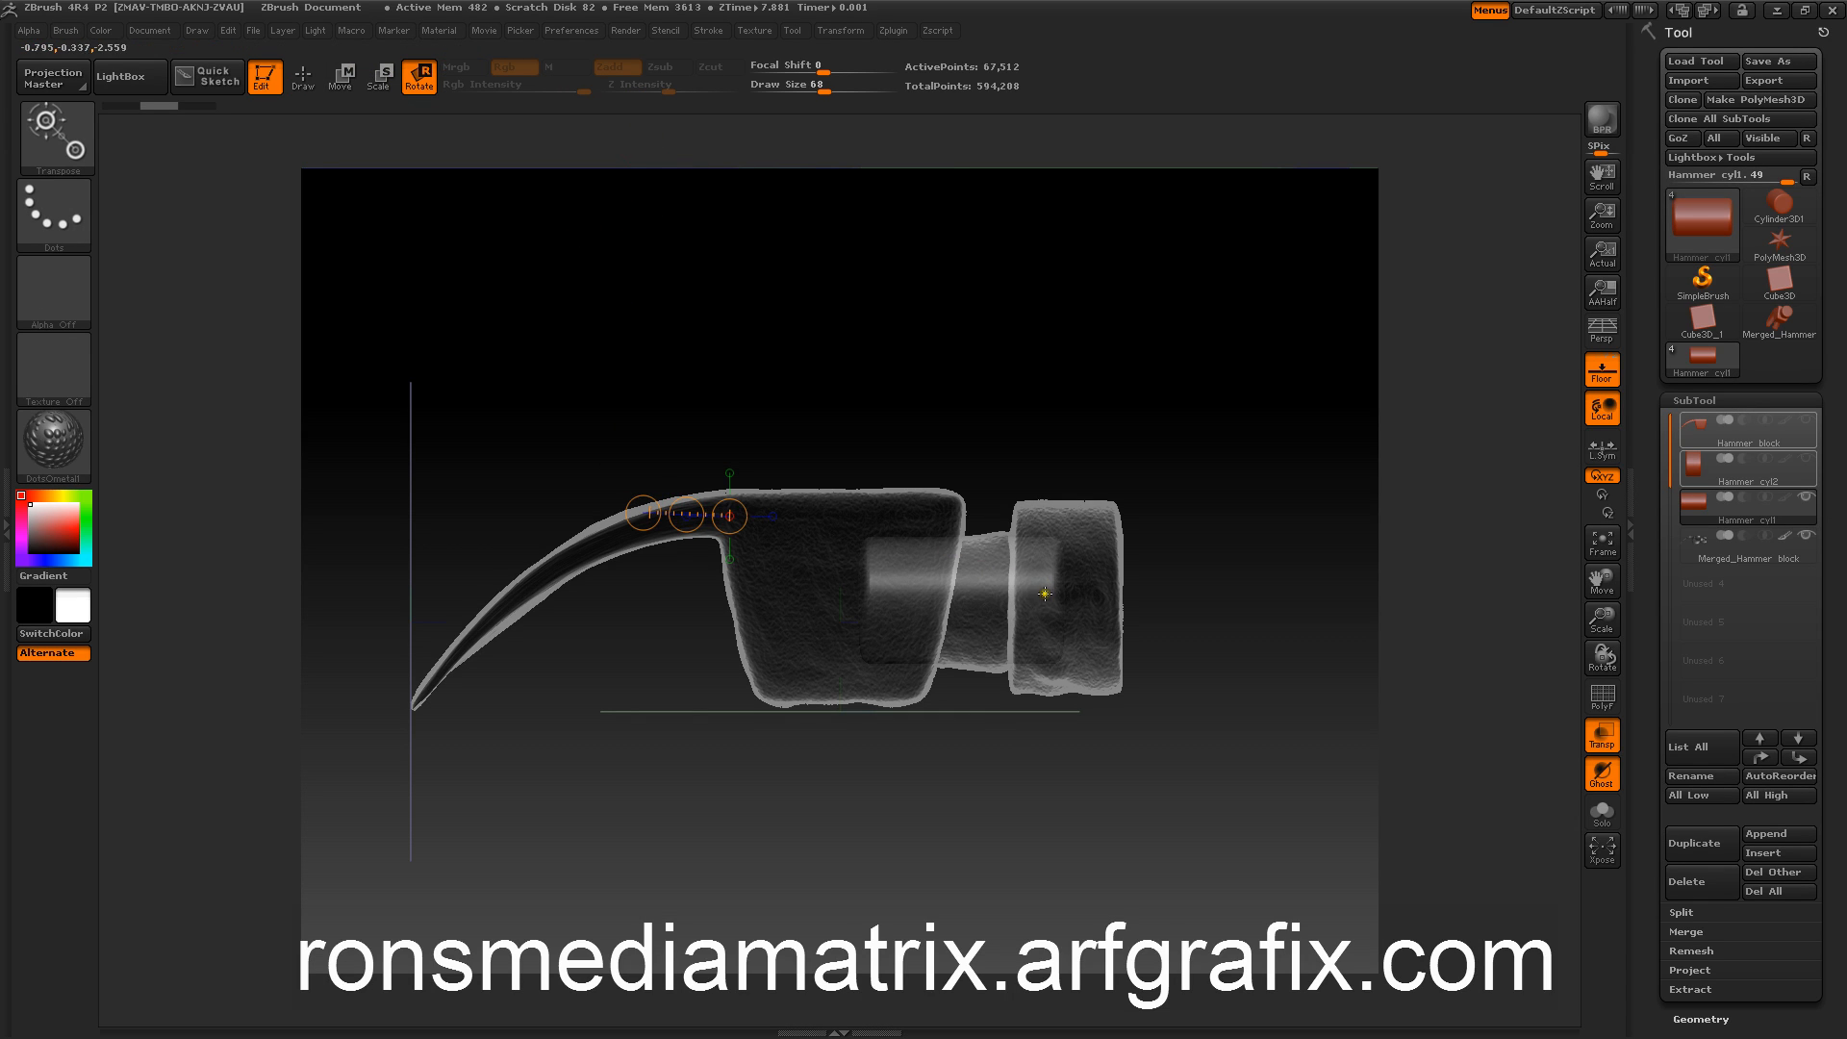
mouse_move(1047, 597)
mouse_down()
mouse_move(907, 596)
mouse_move(1055, 763)
mouse_up()
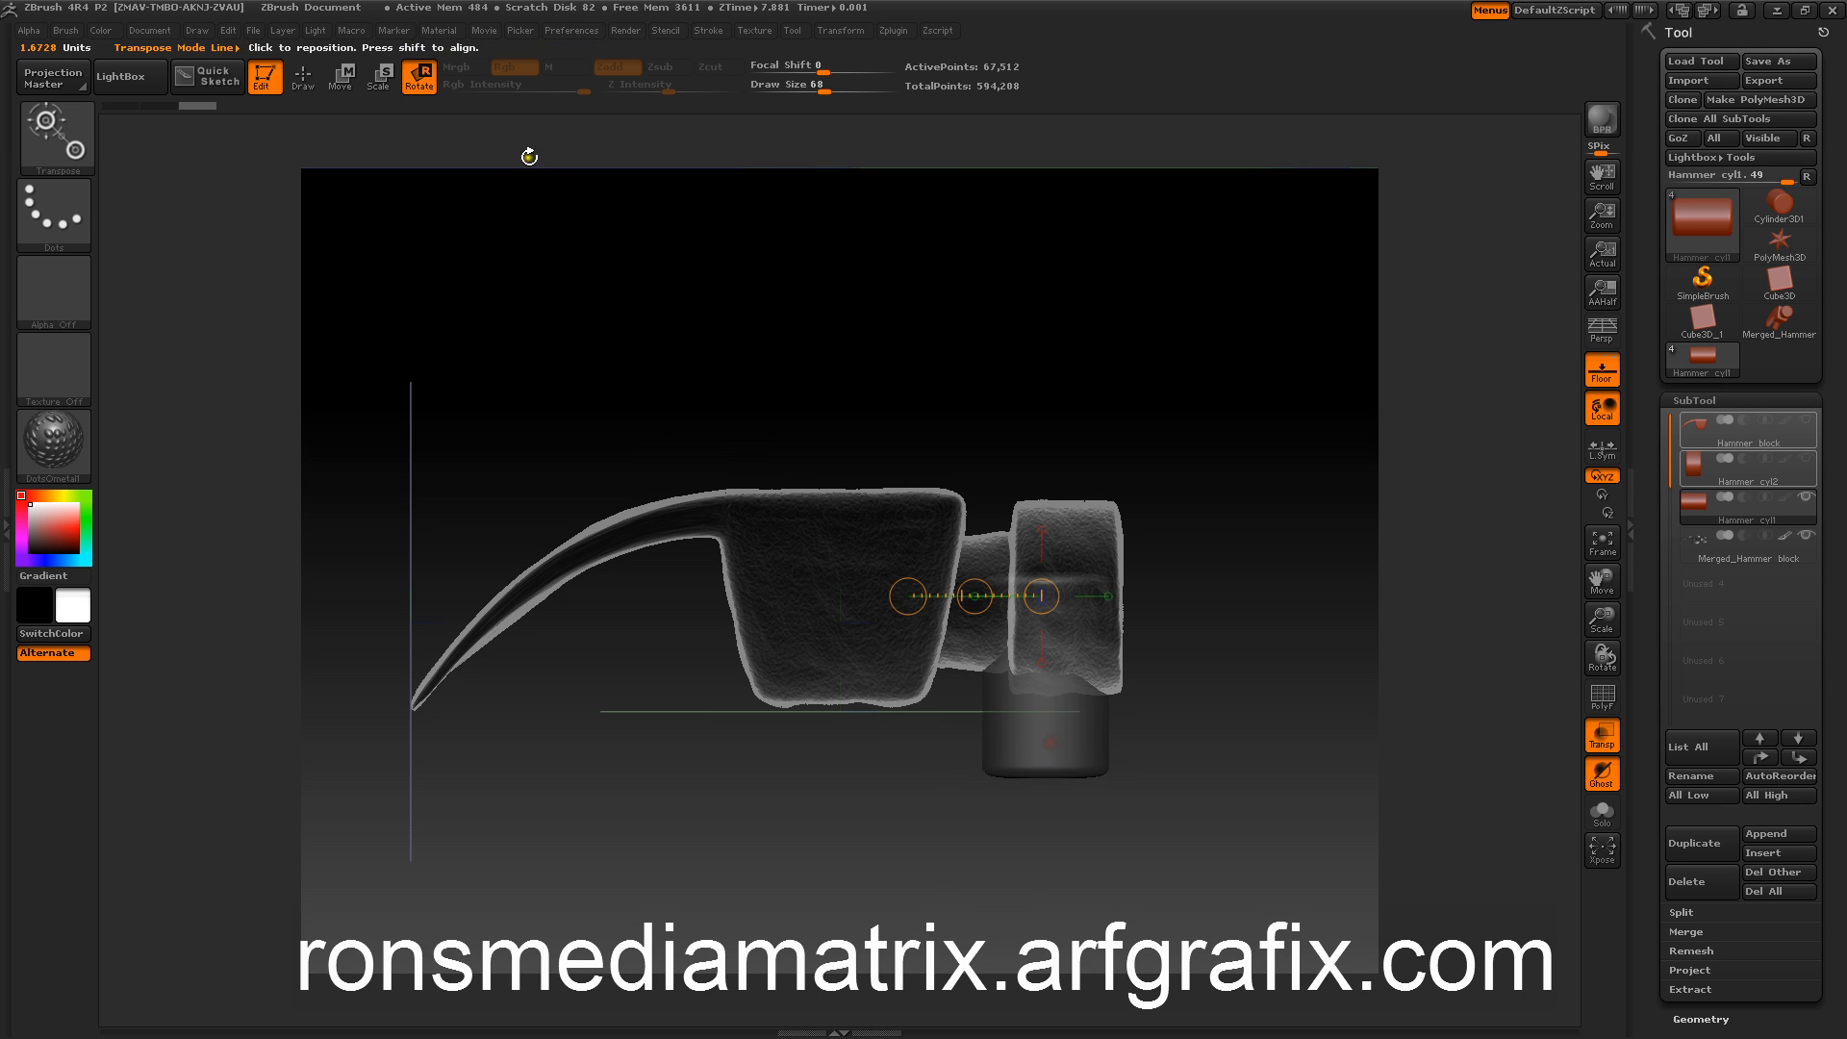
click(342, 77)
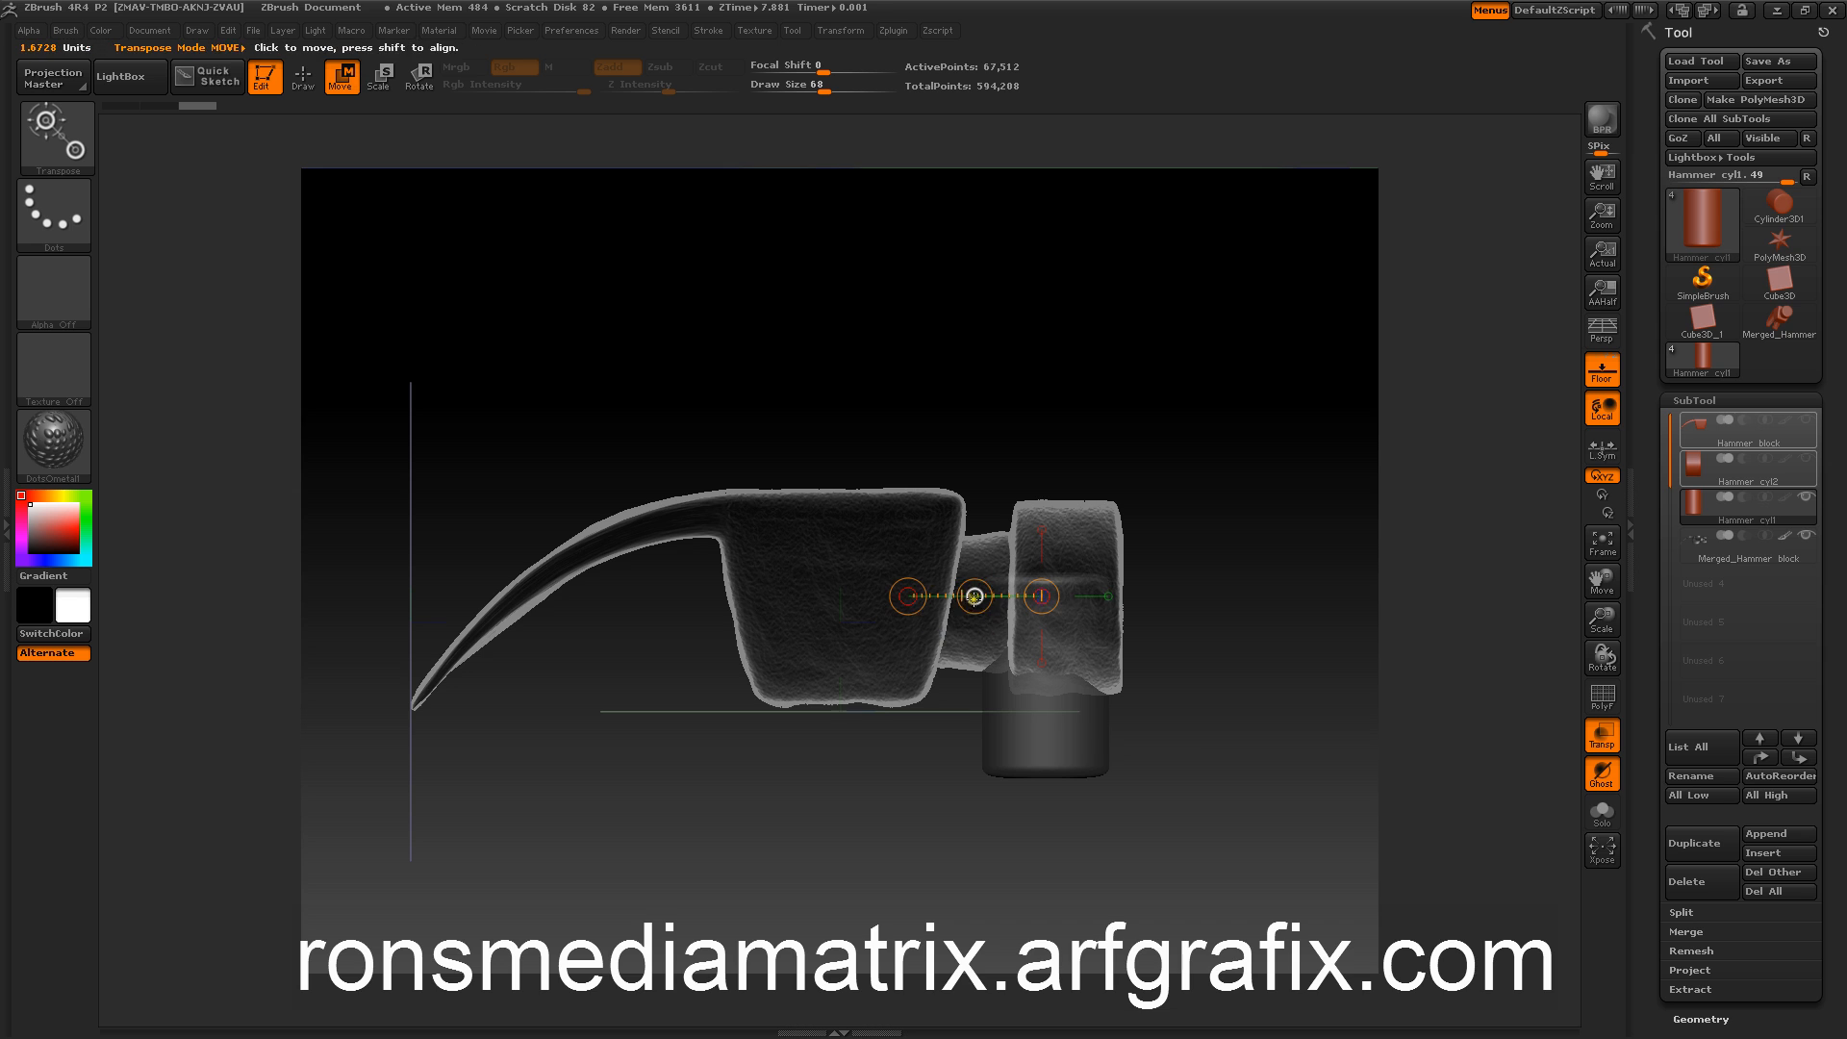
drag(975, 595, 773, 573)
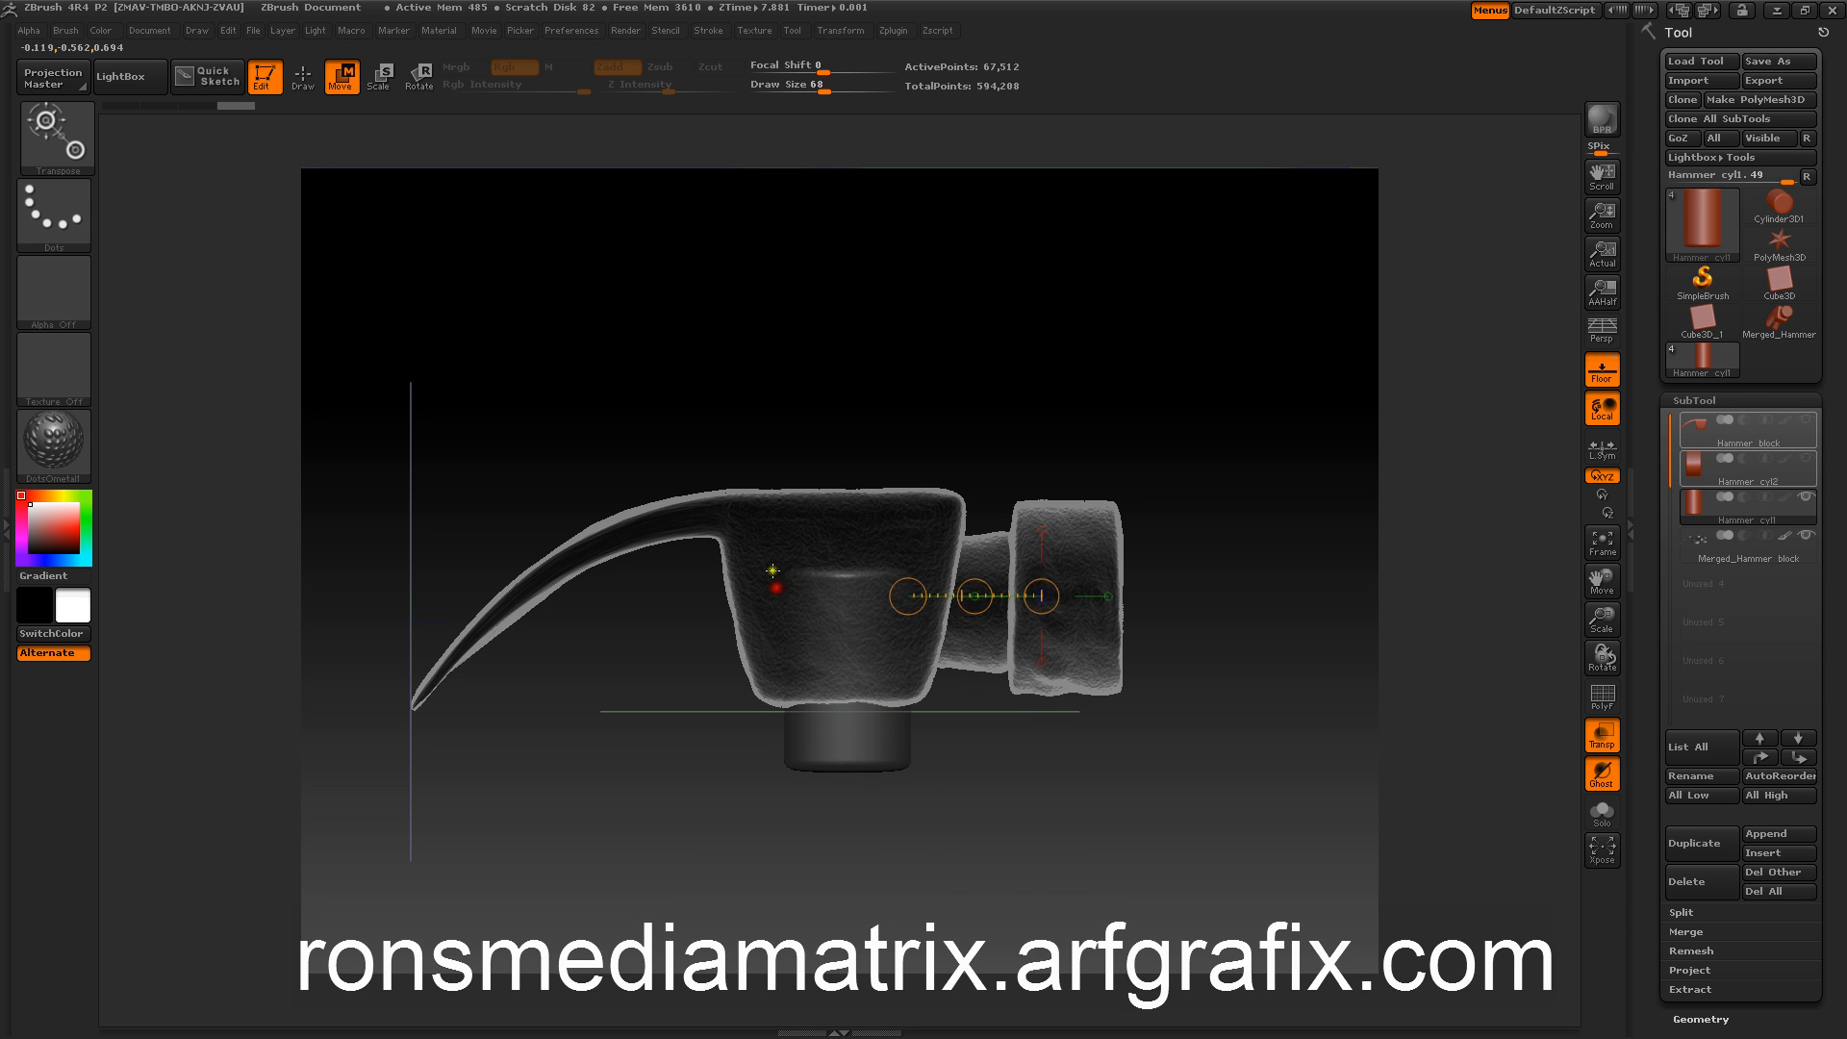
drag(721, 298, 708, 511)
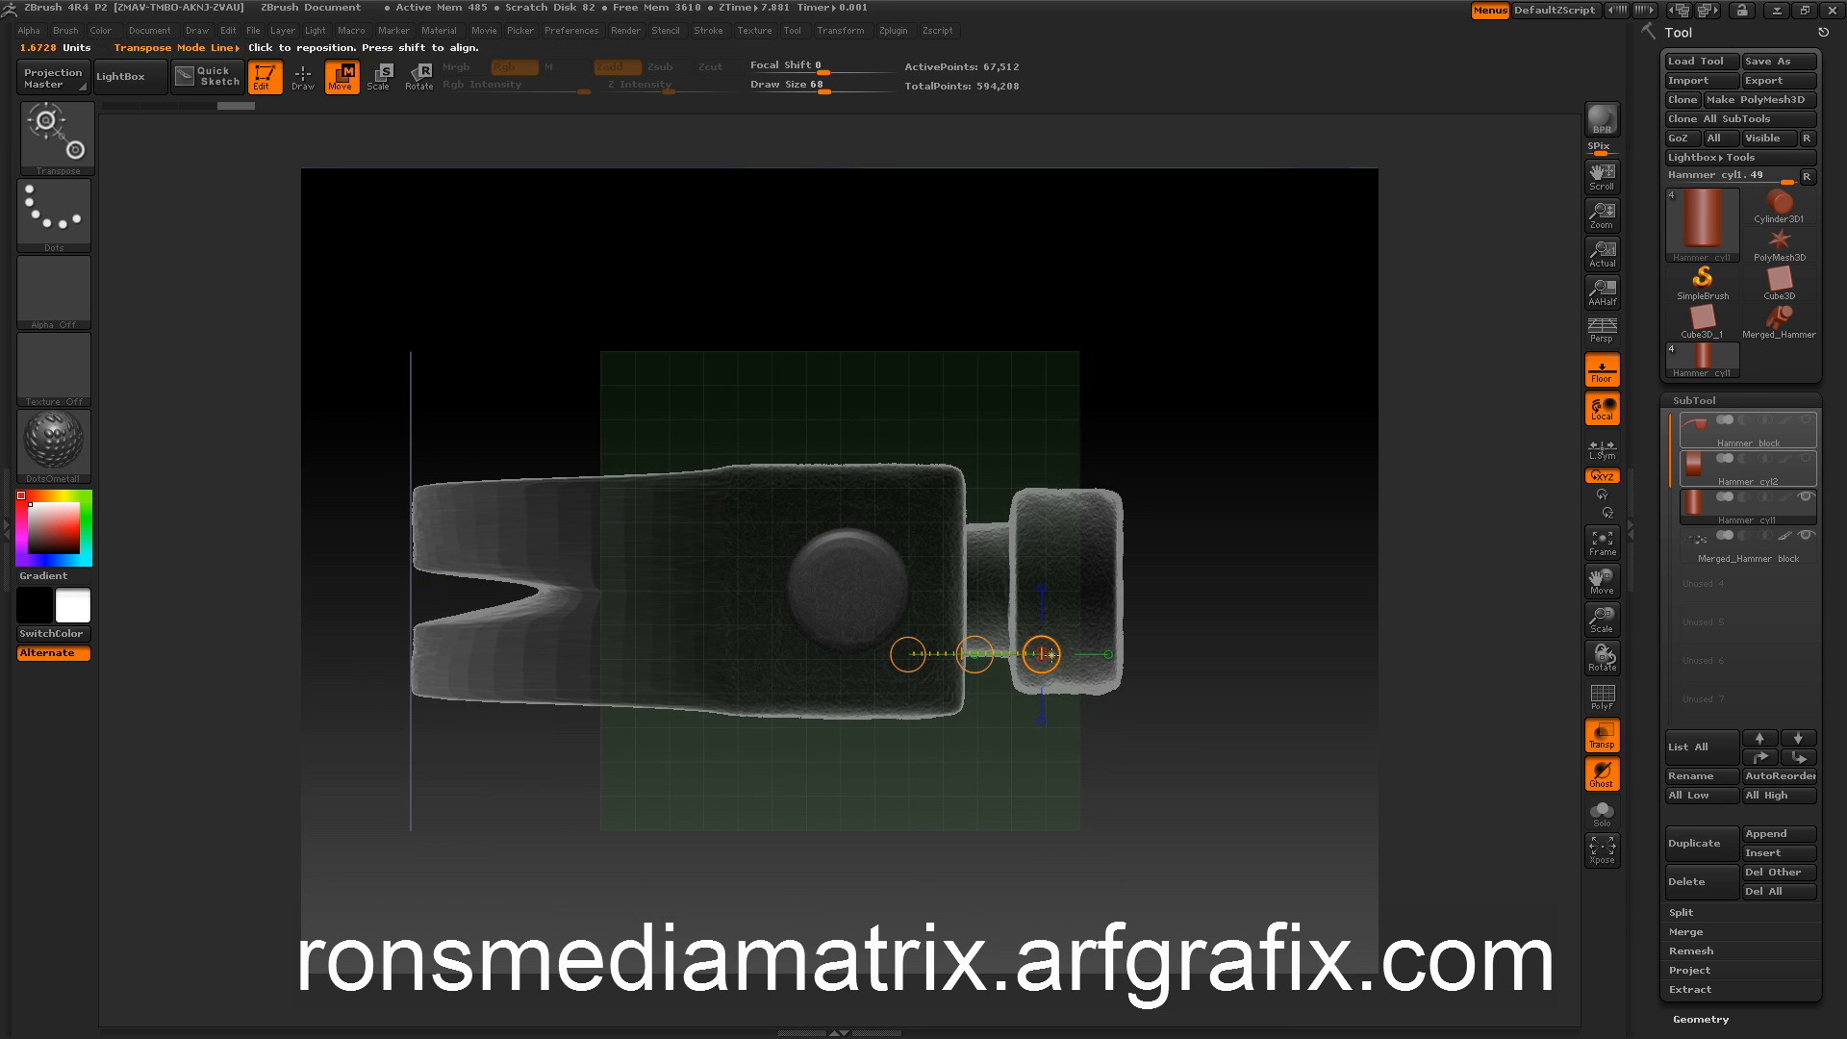
drag(762, 397, 733, 187)
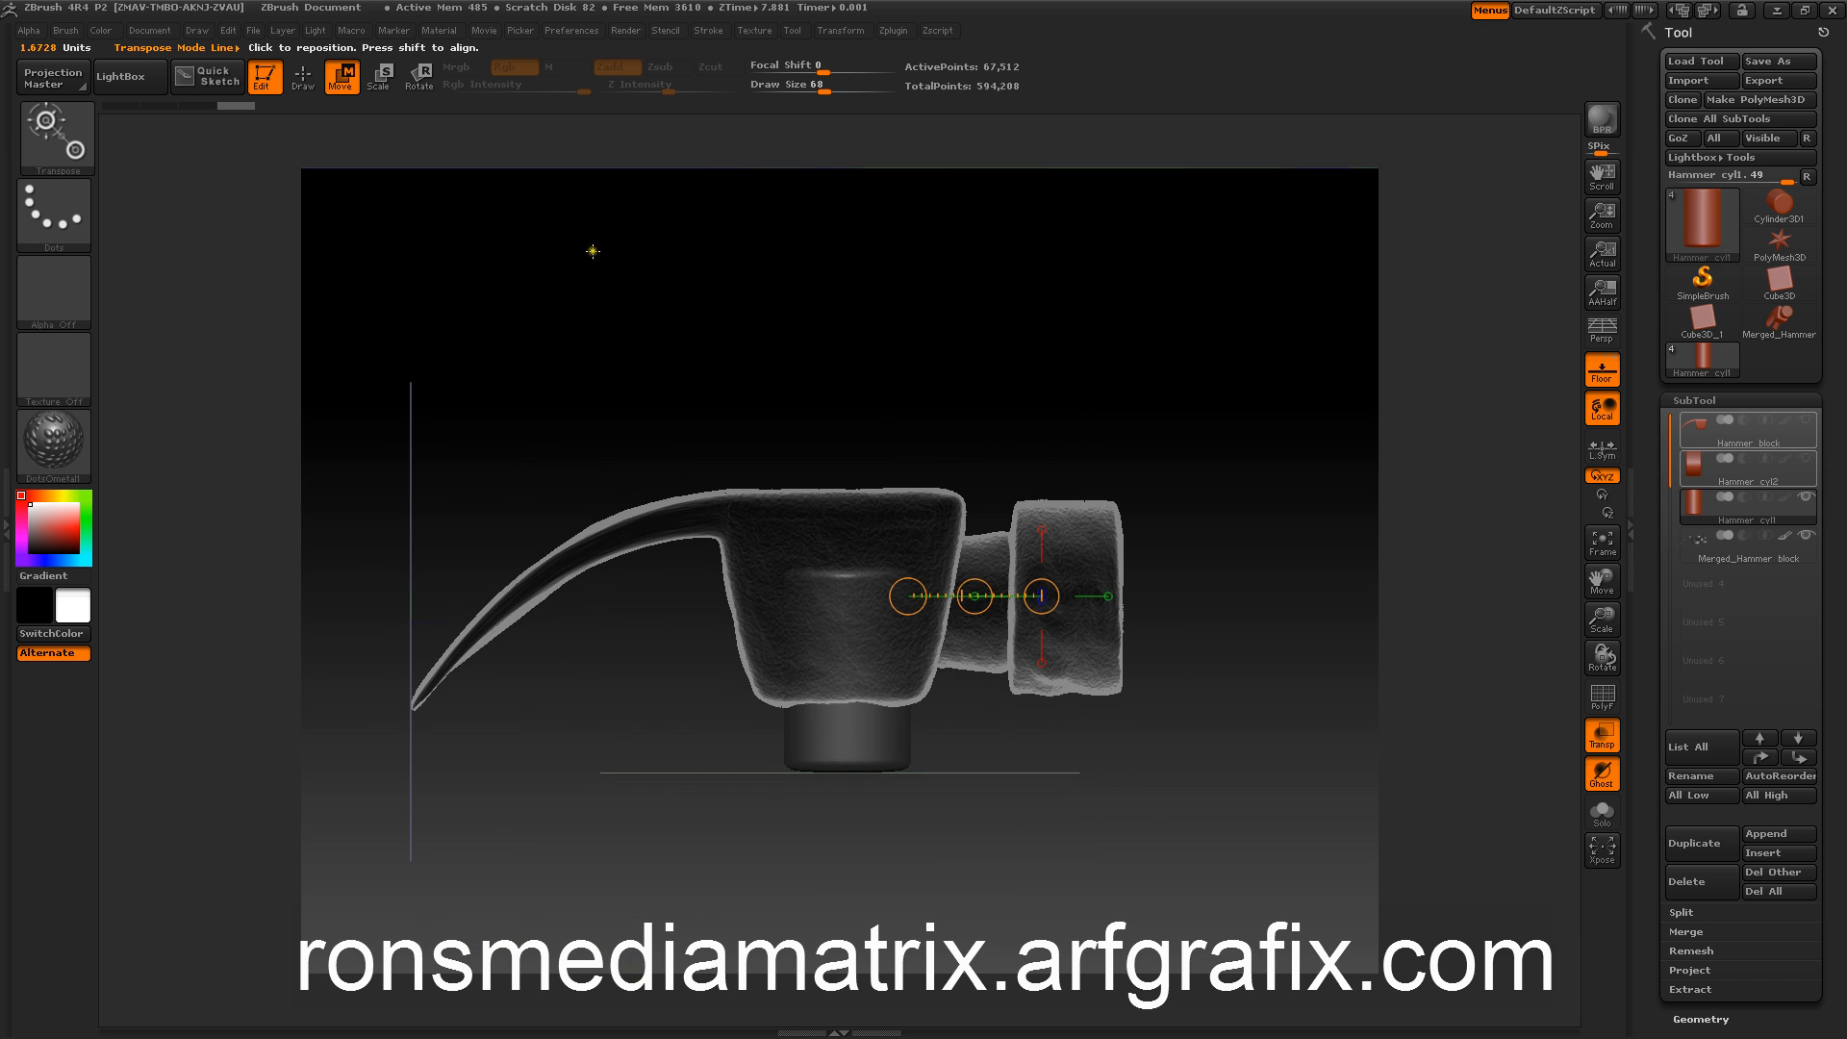
Step: Stretch the Hammer cyl1 cylinder along the Y axis with the Size deformation to form a long handle through the head
click(302, 84)
mouse_move(673, 291)
mouse_down()
mouse_move(692, 366)
mouse_move(668, 298)
mouse_move(602, 317)
mouse_move(647, 272)
mouse_up()
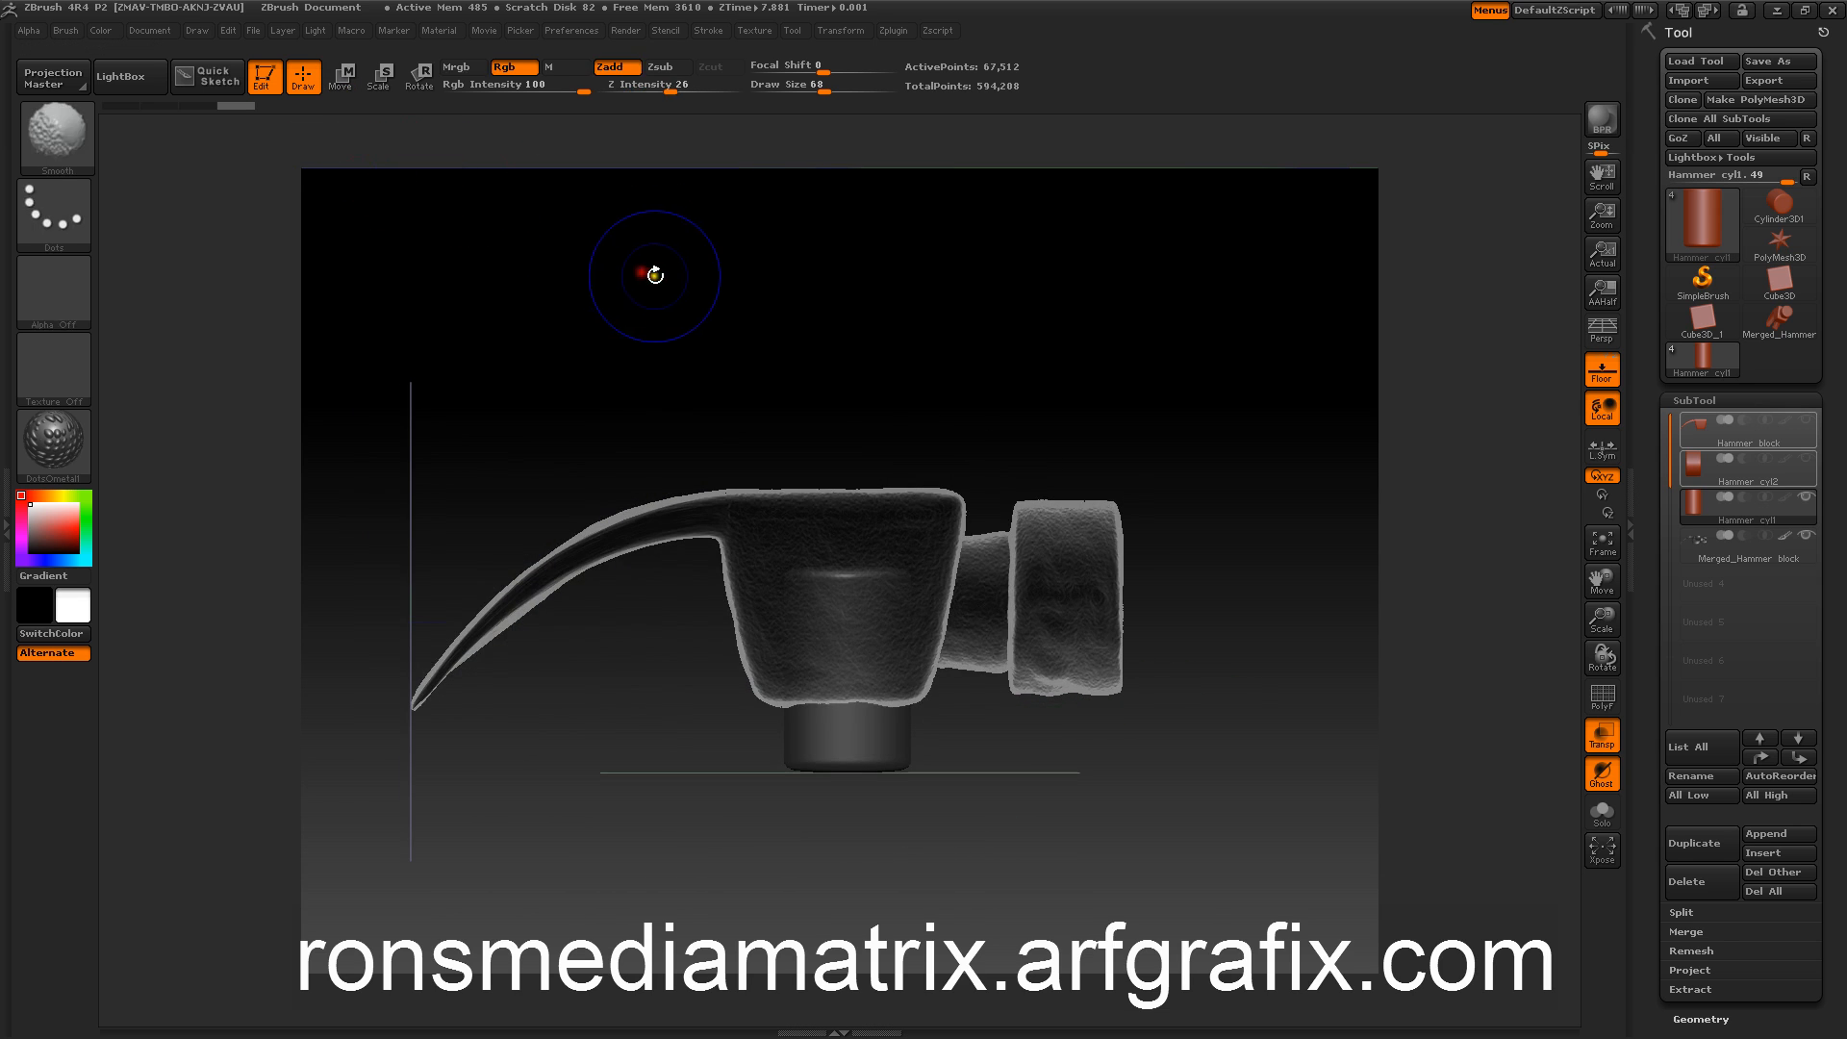
click(1692, 399)
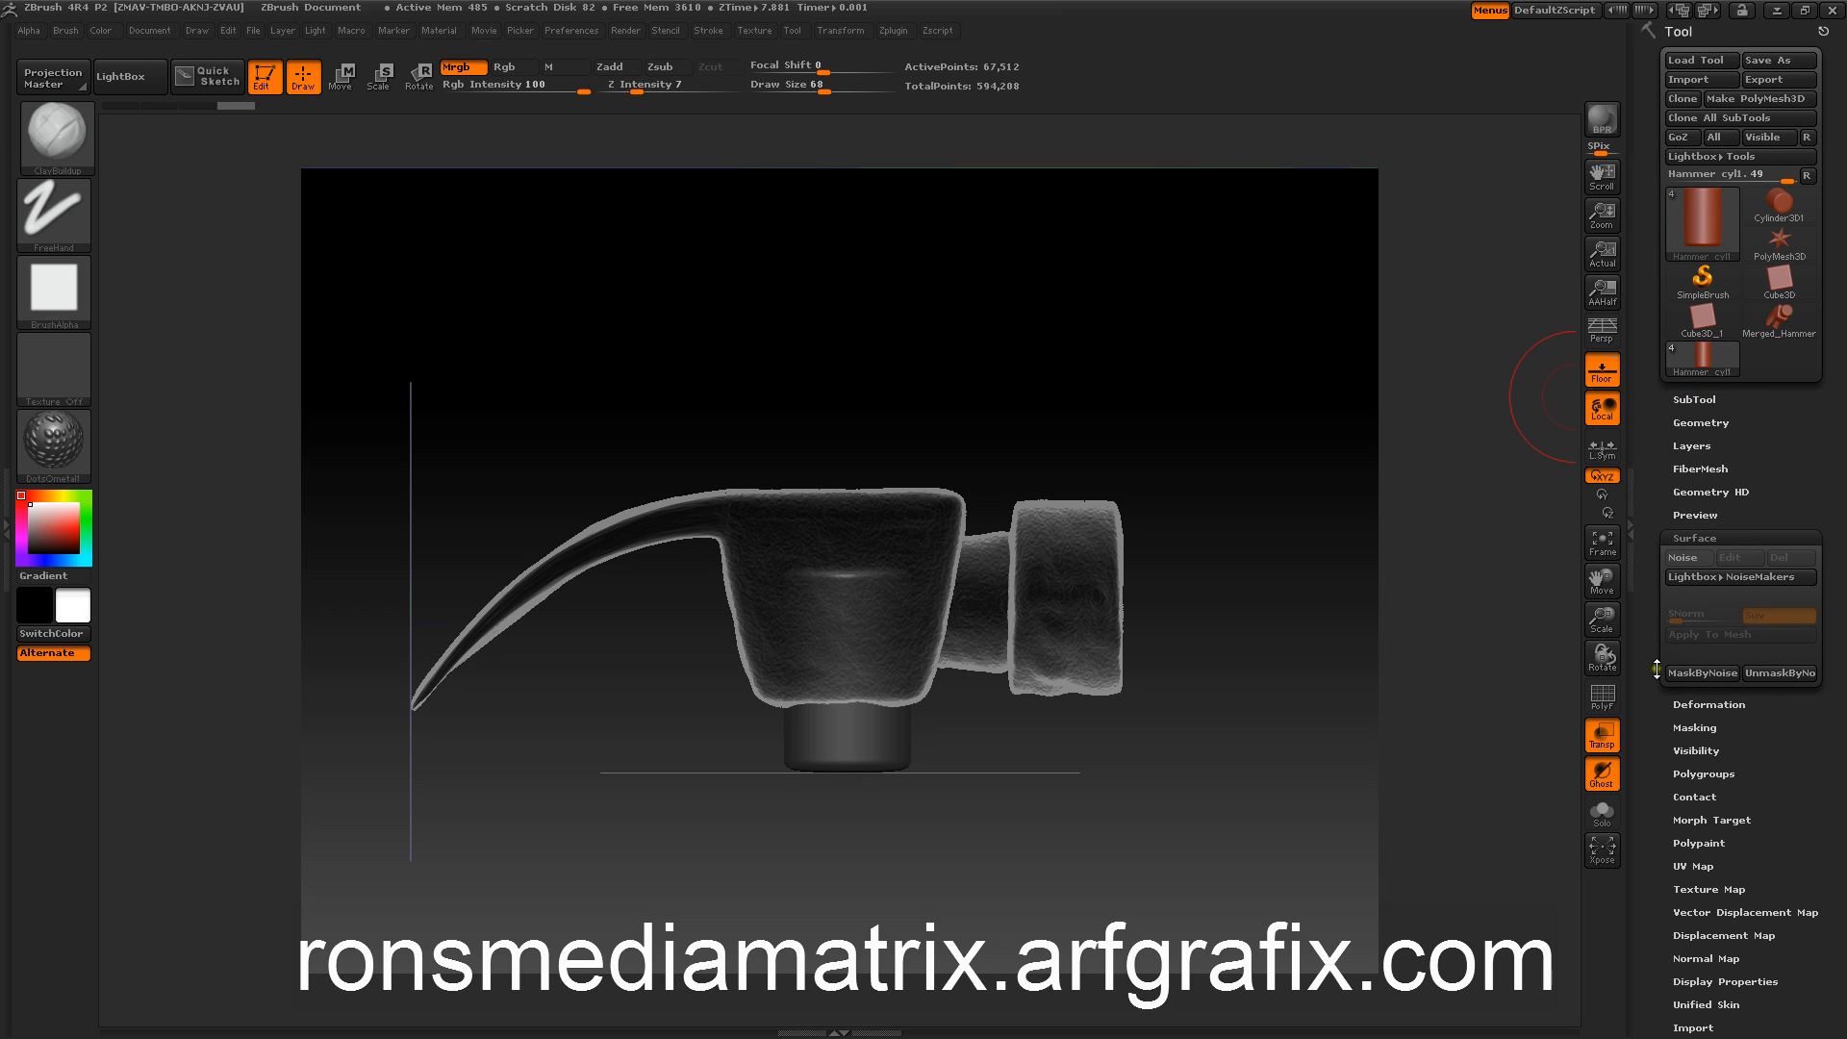
click(1683, 702)
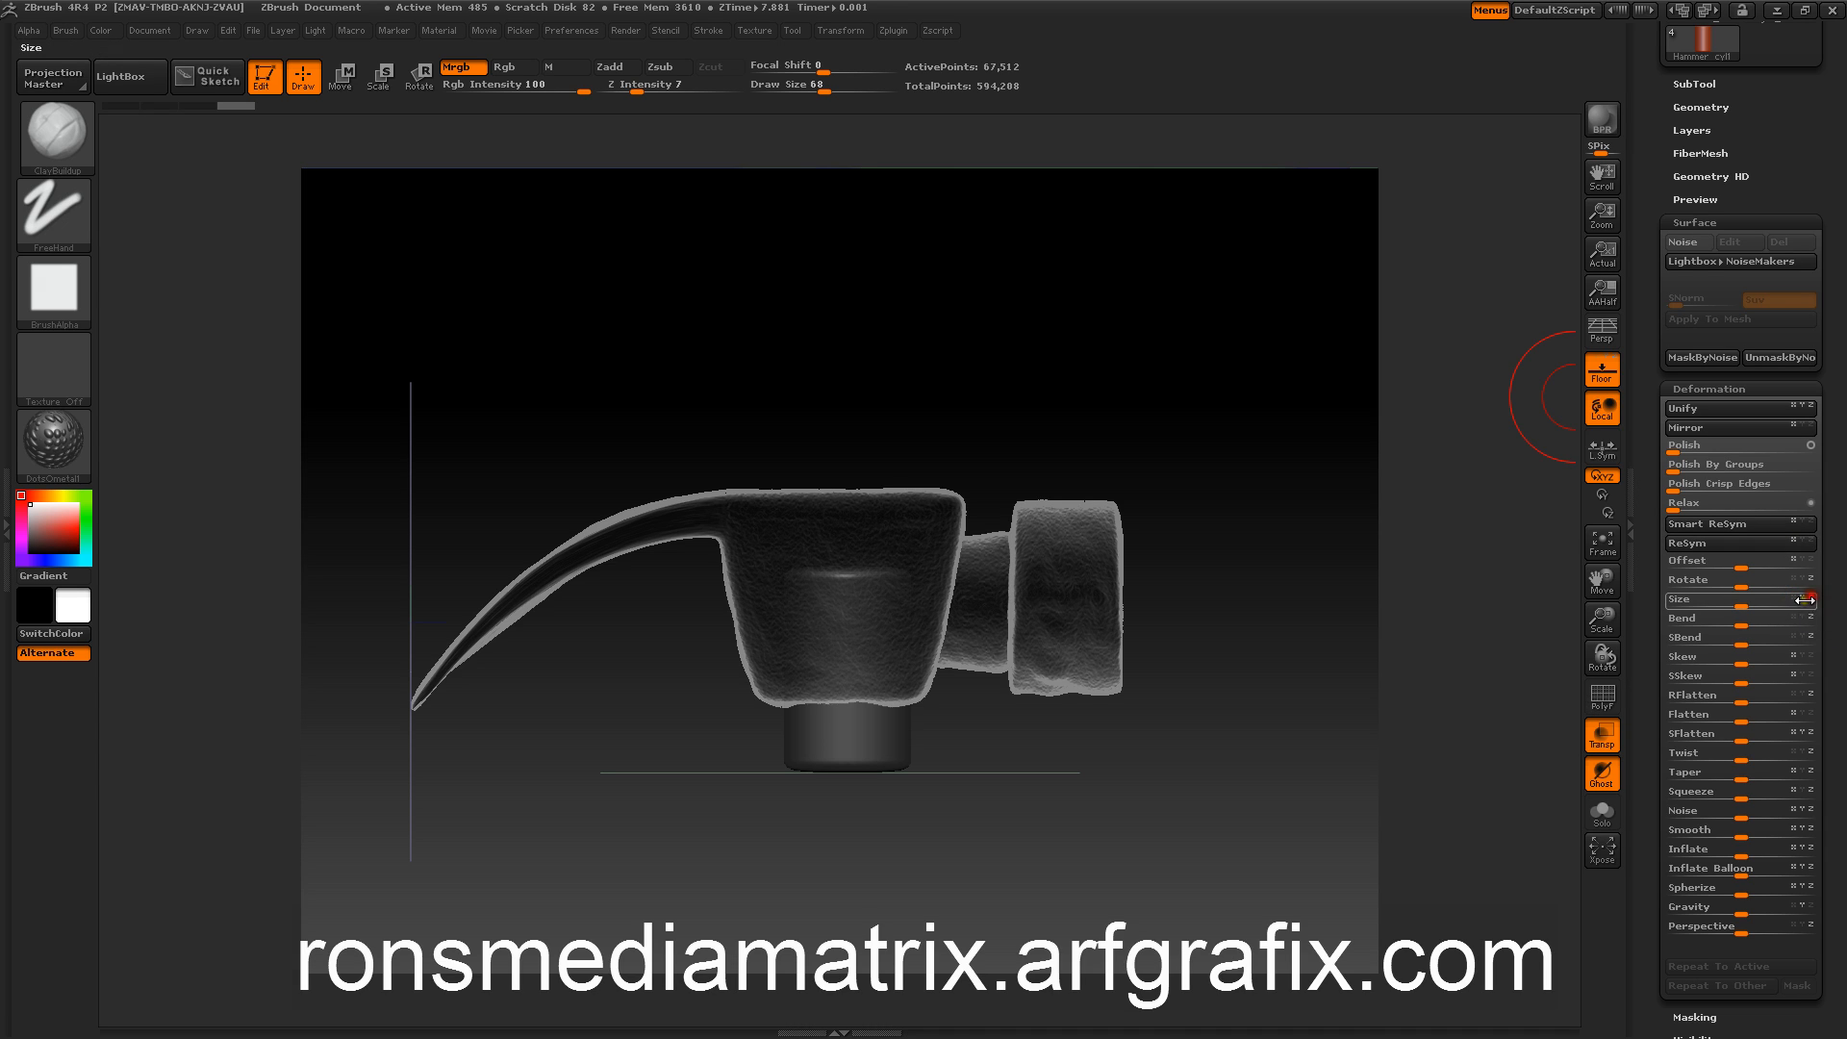
drag(1737, 600, 1806, 599)
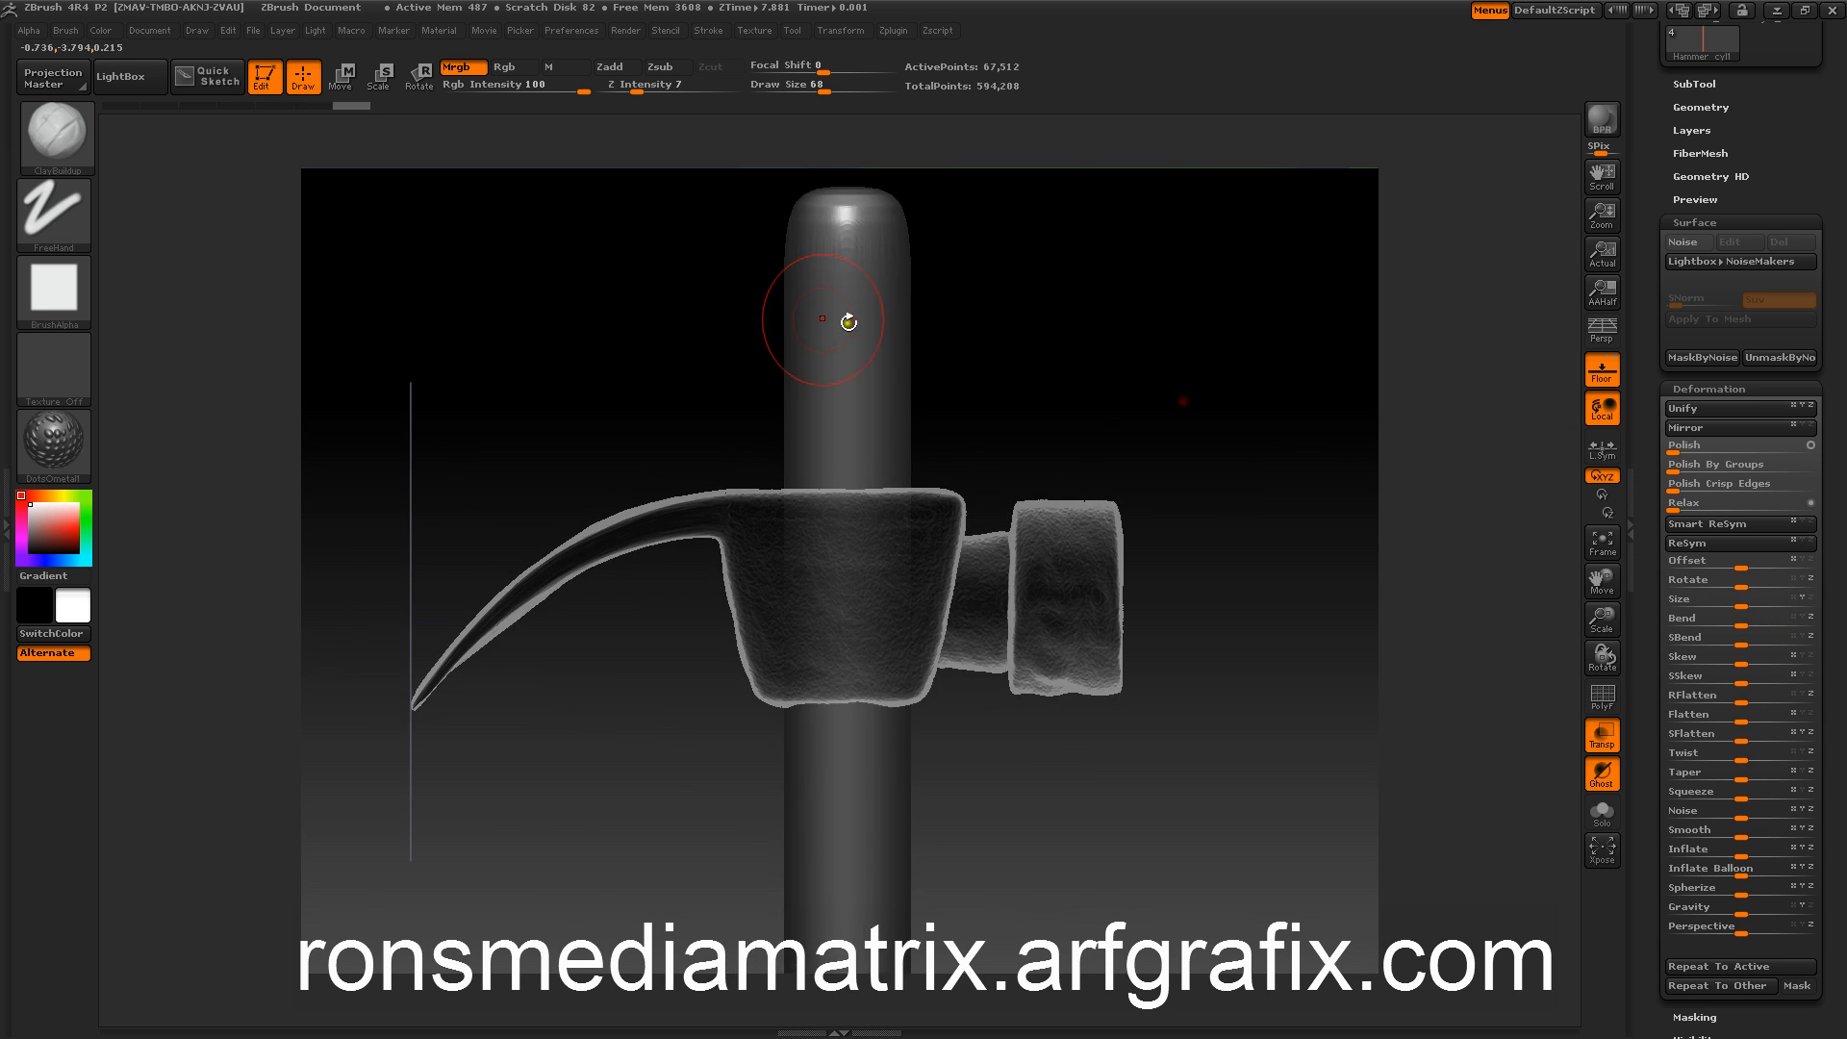
Step: Assign BasicMaterial to the handle and fill the object with it and white
click(54, 442)
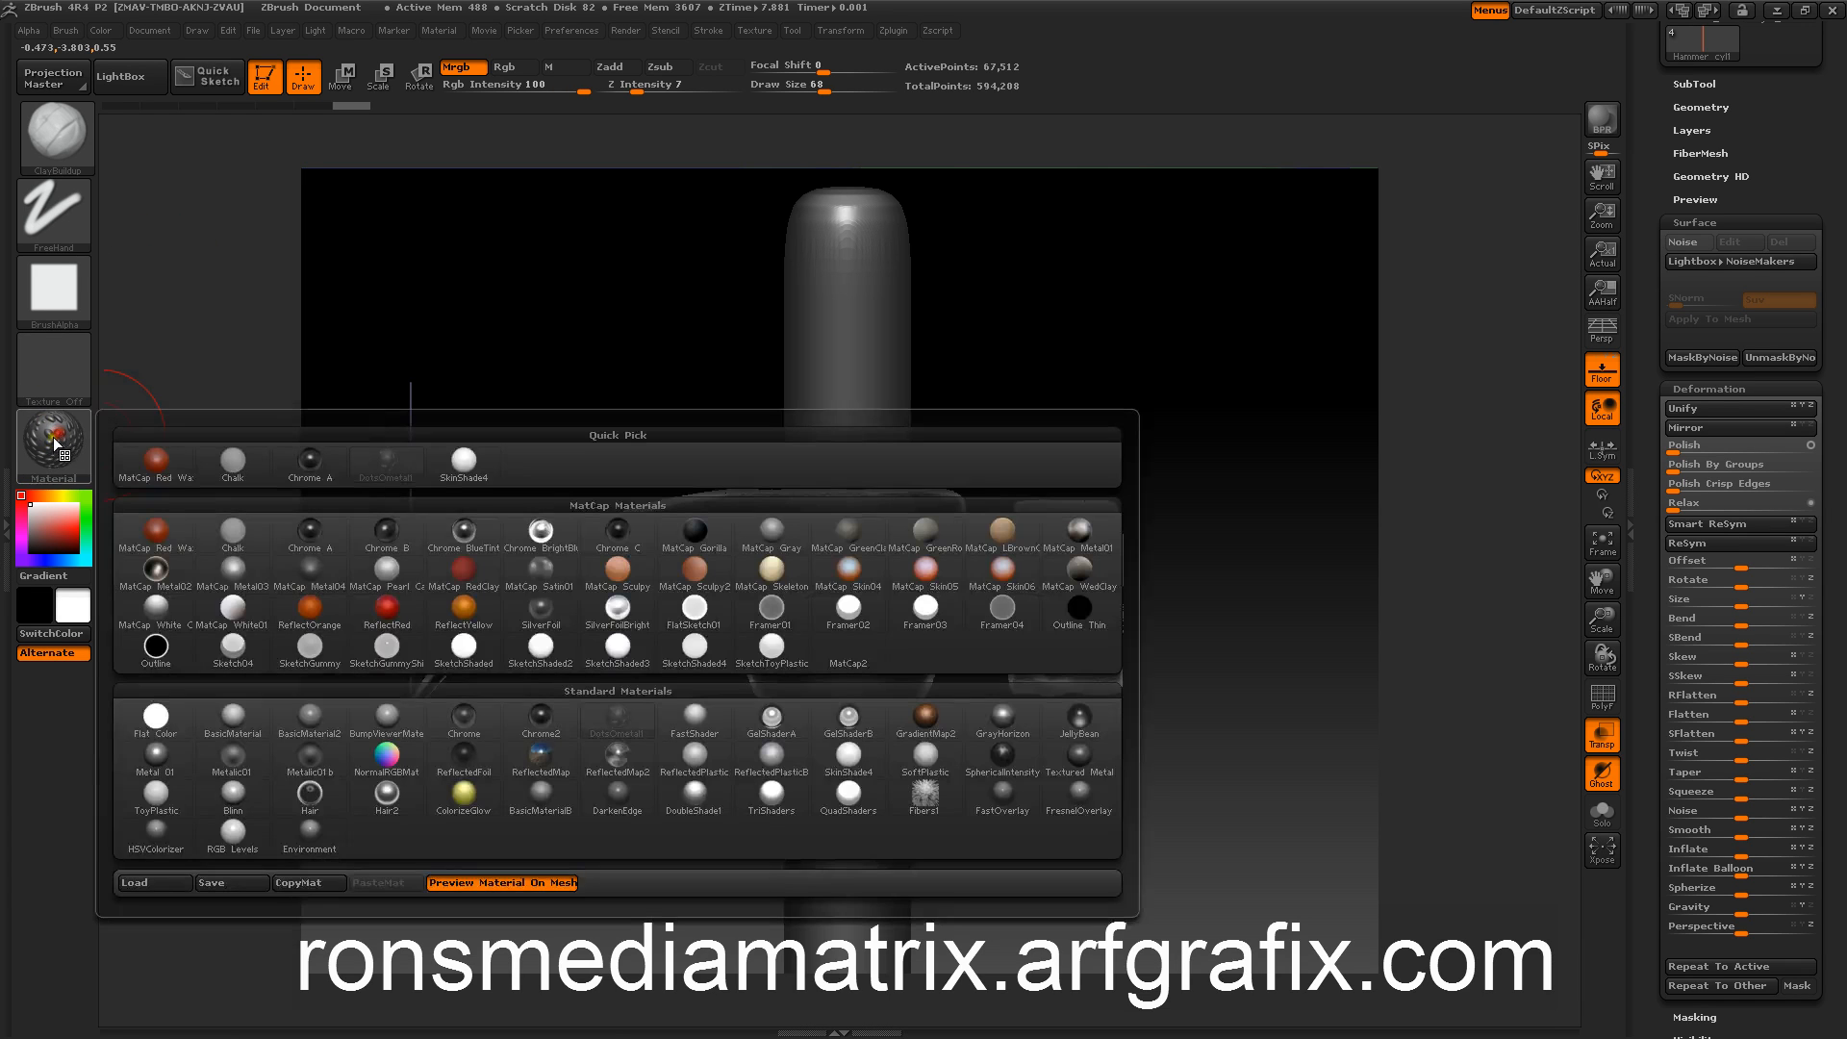
click(232, 712)
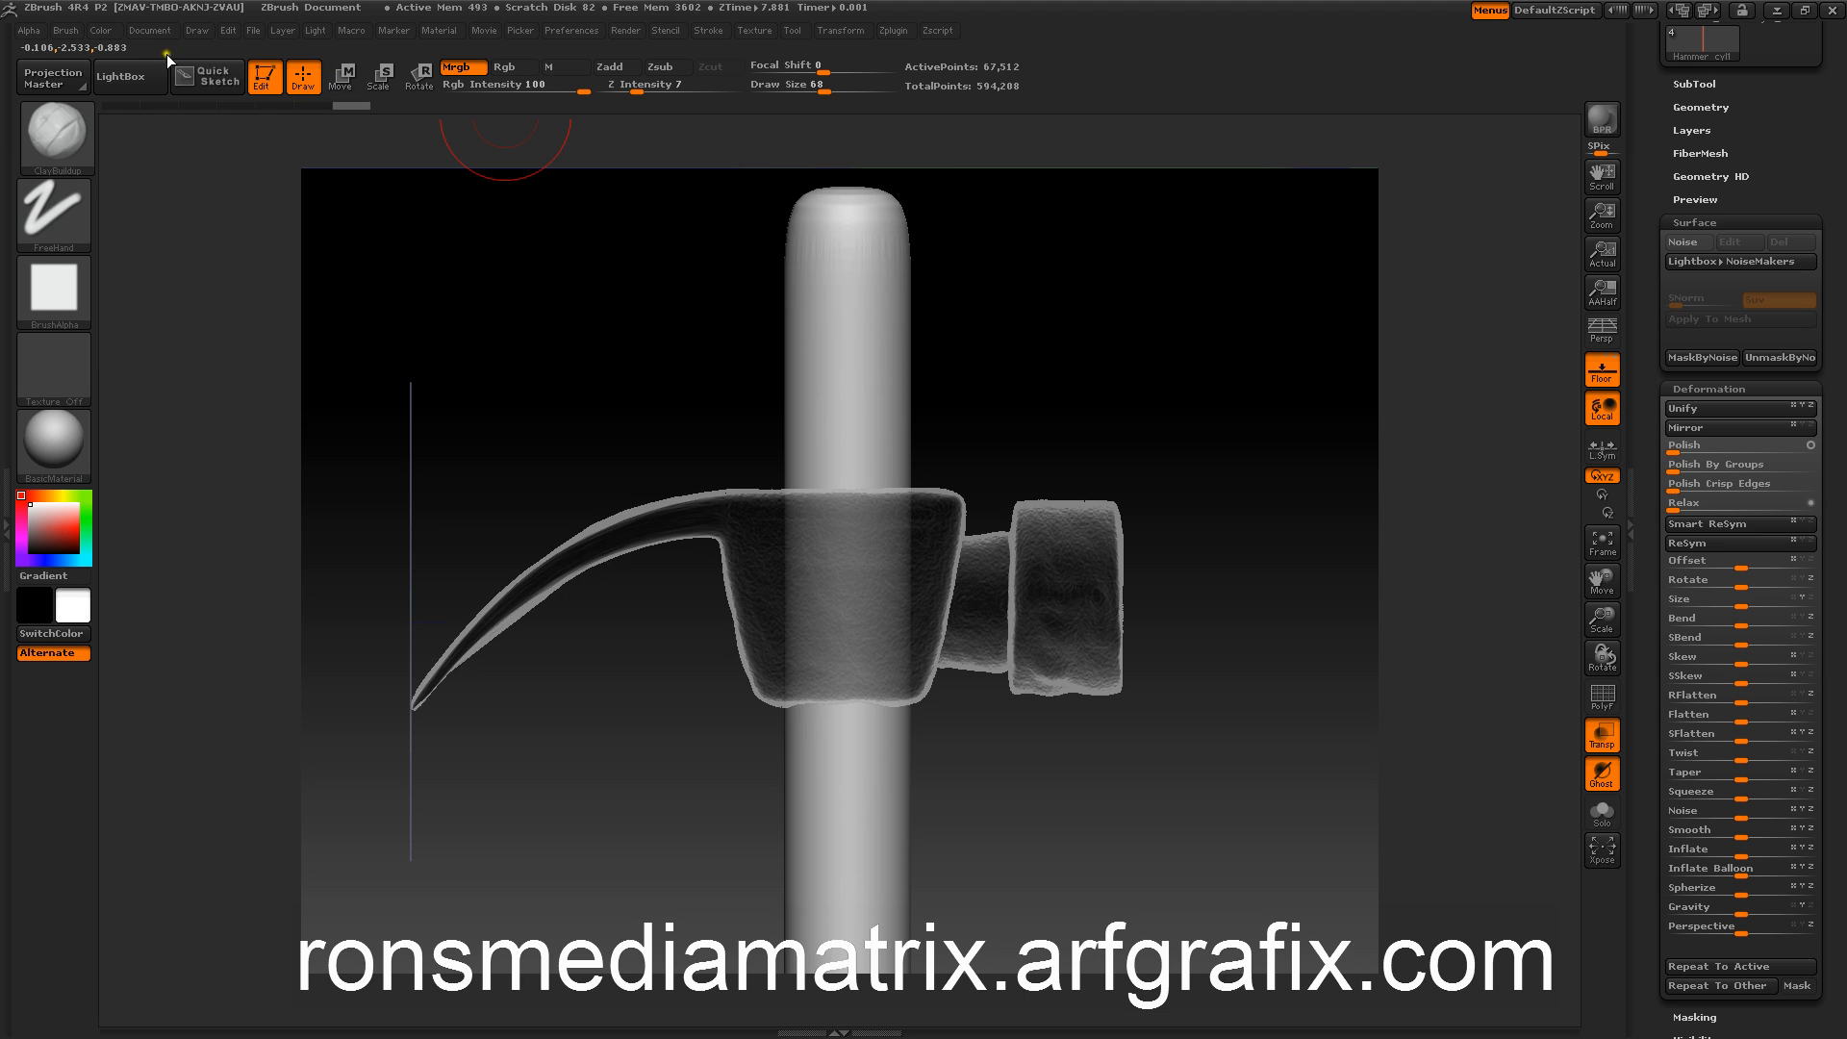
click(102, 30)
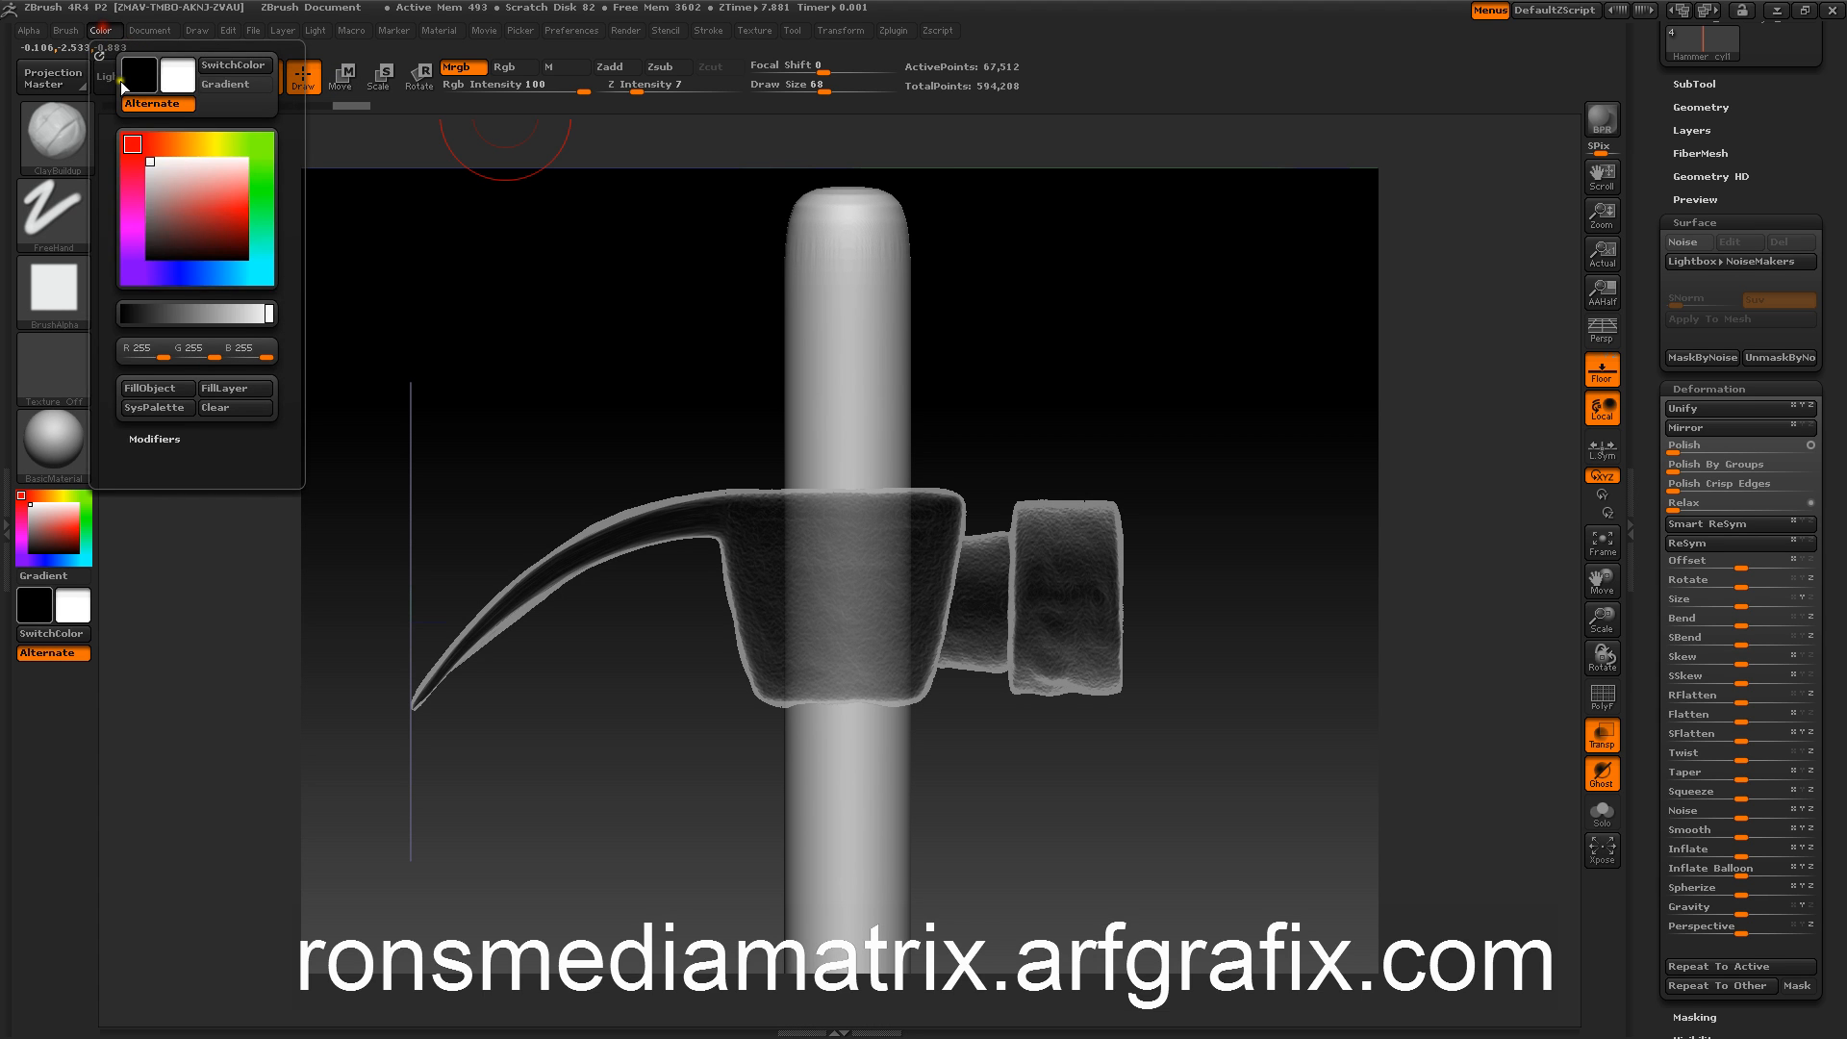
click(151, 388)
mouse_move(570, 294)
mouse_down()
mouse_move(581, 404)
mouse_move(567, 294)
mouse_move(565, 424)
mouse_move(558, 339)
mouse_move(589, 326)
mouse_move(581, 305)
mouse_up()
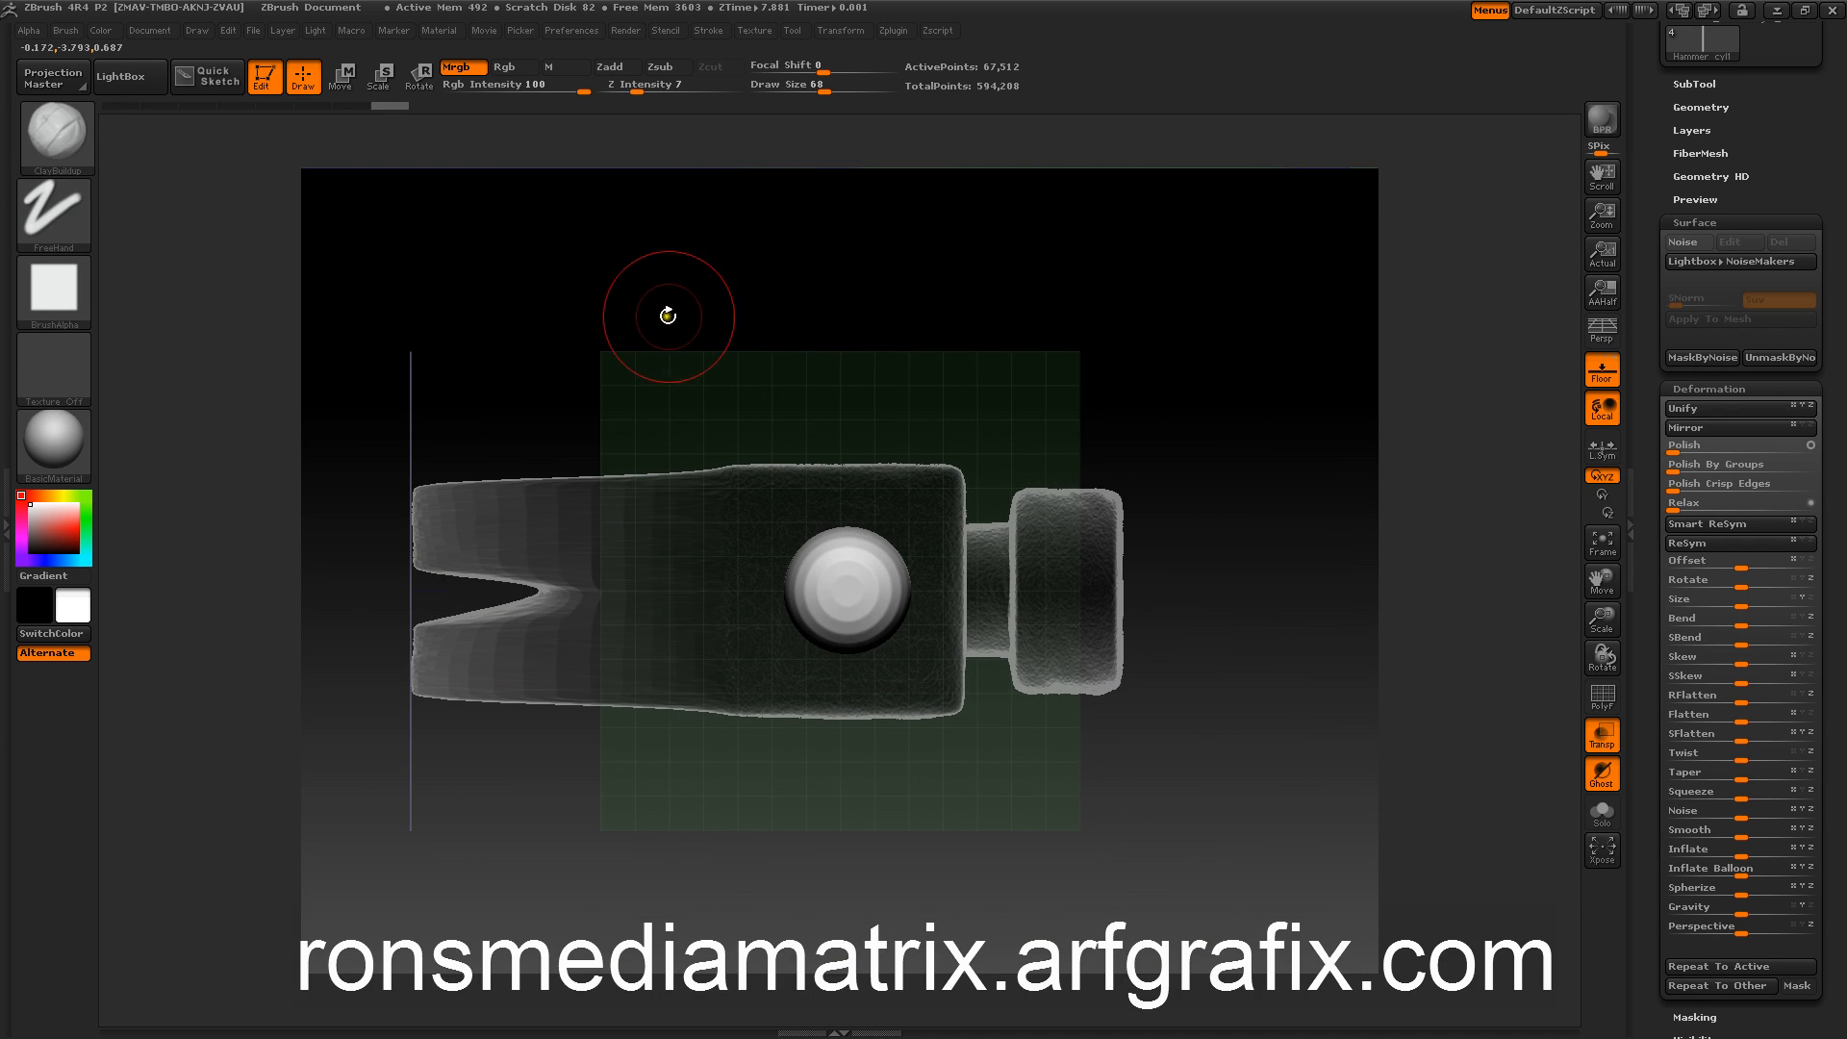
Step: Slim the handle's depth into an oval cross-section with the Size deformation, and enlarge the handle slightly on all axes
click(1688, 388)
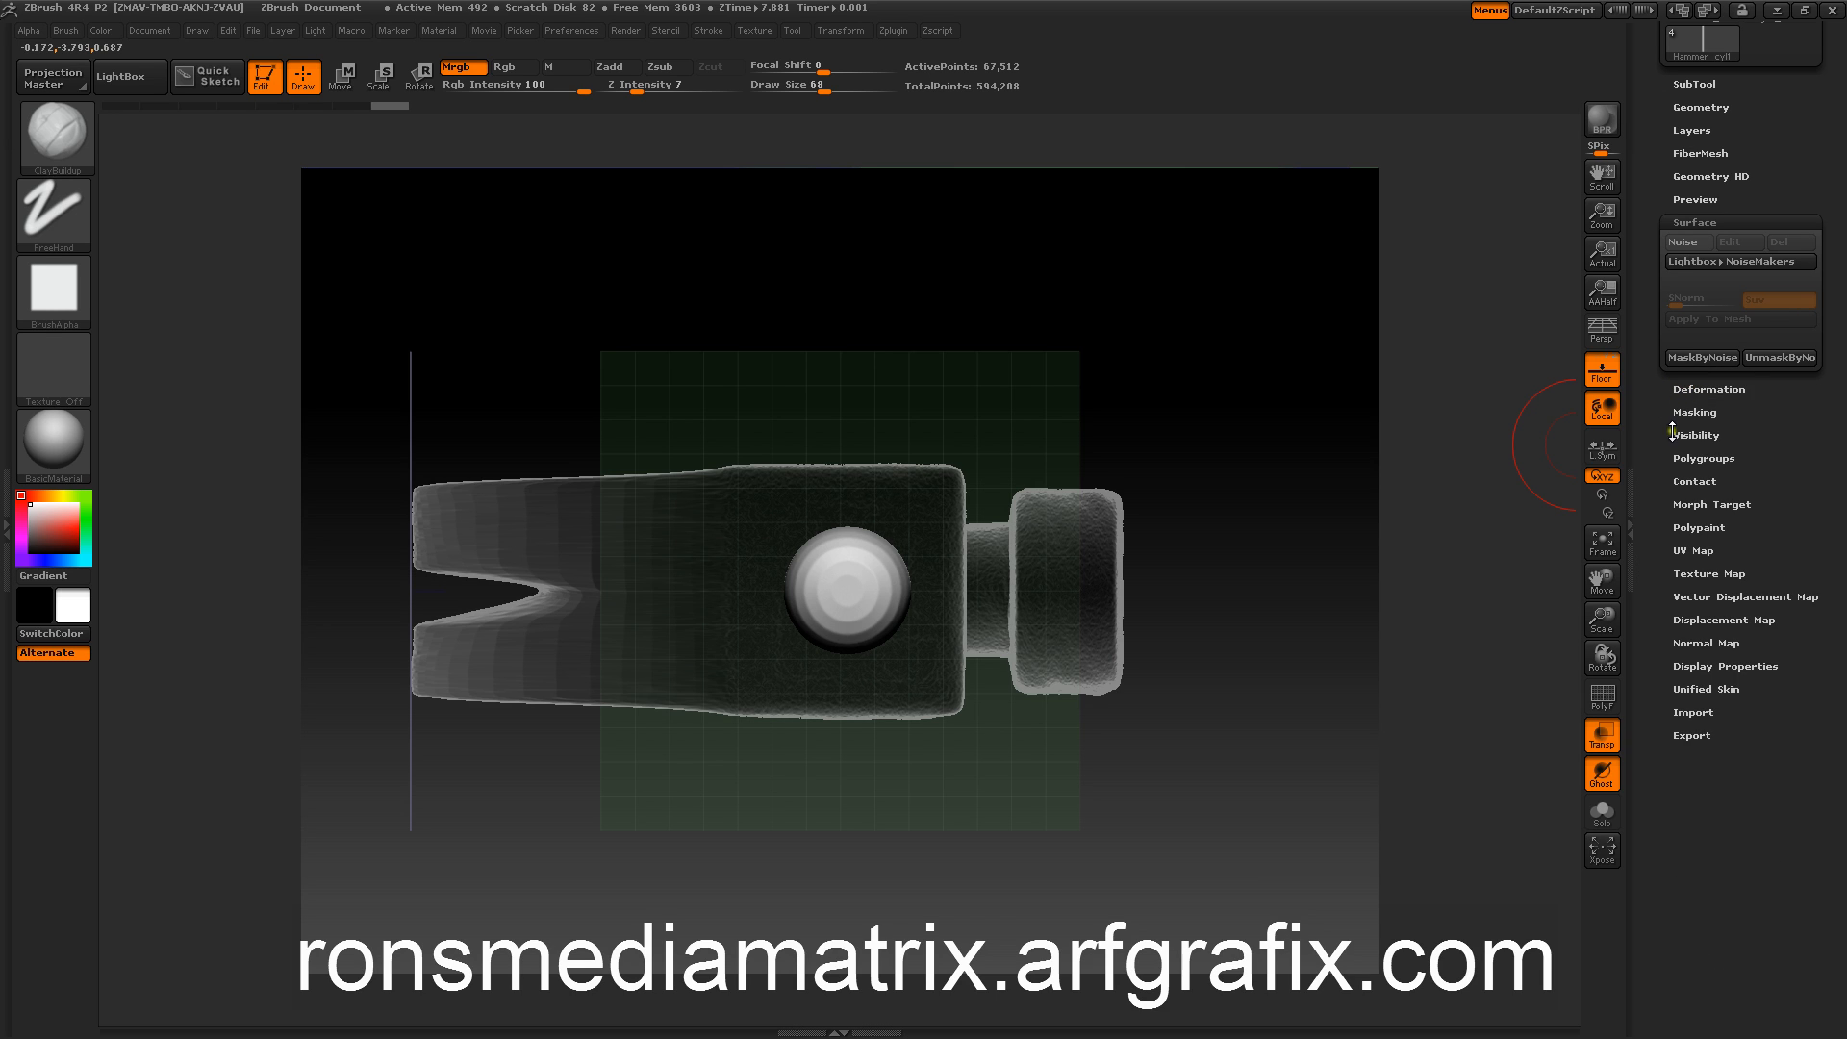
click(1681, 389)
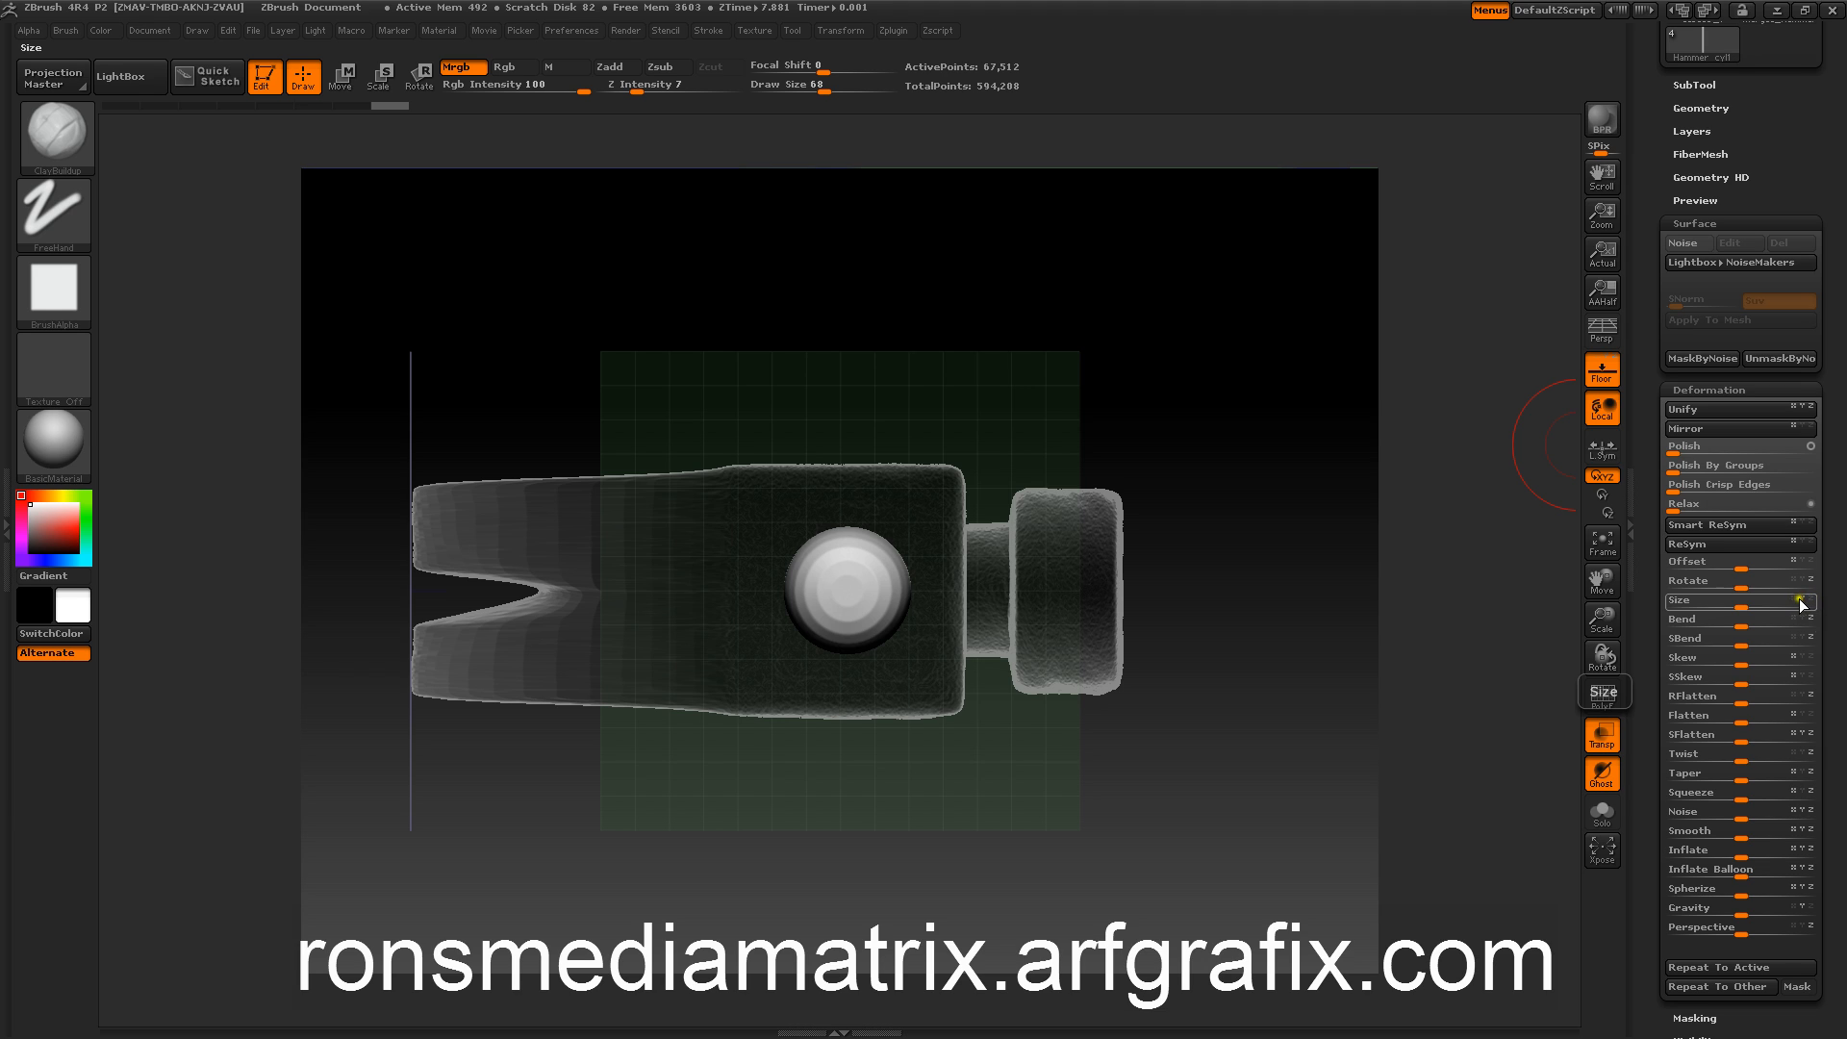
drag(1786, 602, 1693, 600)
drag(1279, 678, 1282, 462)
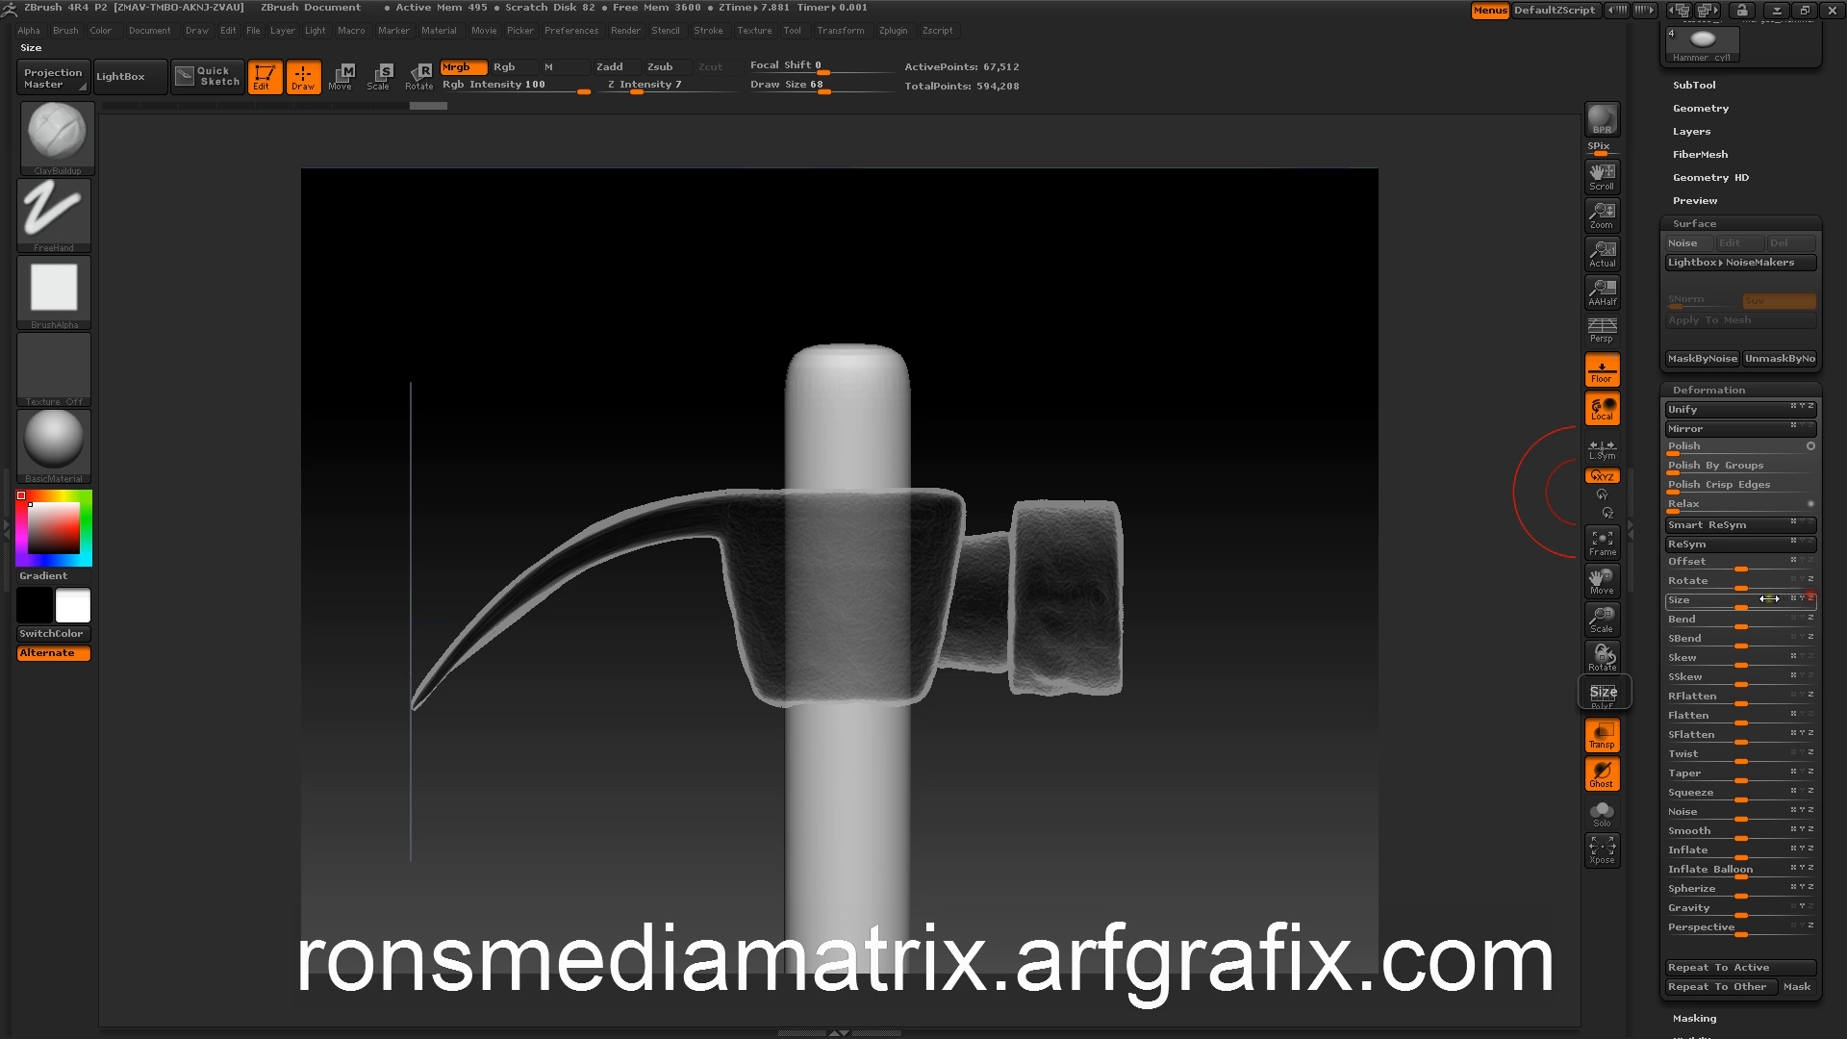
drag(1742, 600, 1760, 600)
Step: Move the handle down along its length so only a short end protrudes above the hammer head
drag(1443, 453, 1339, 343)
alt+drag(1329, 630, 1312, 458)
alt+drag(1324, 590, 1265, 491)
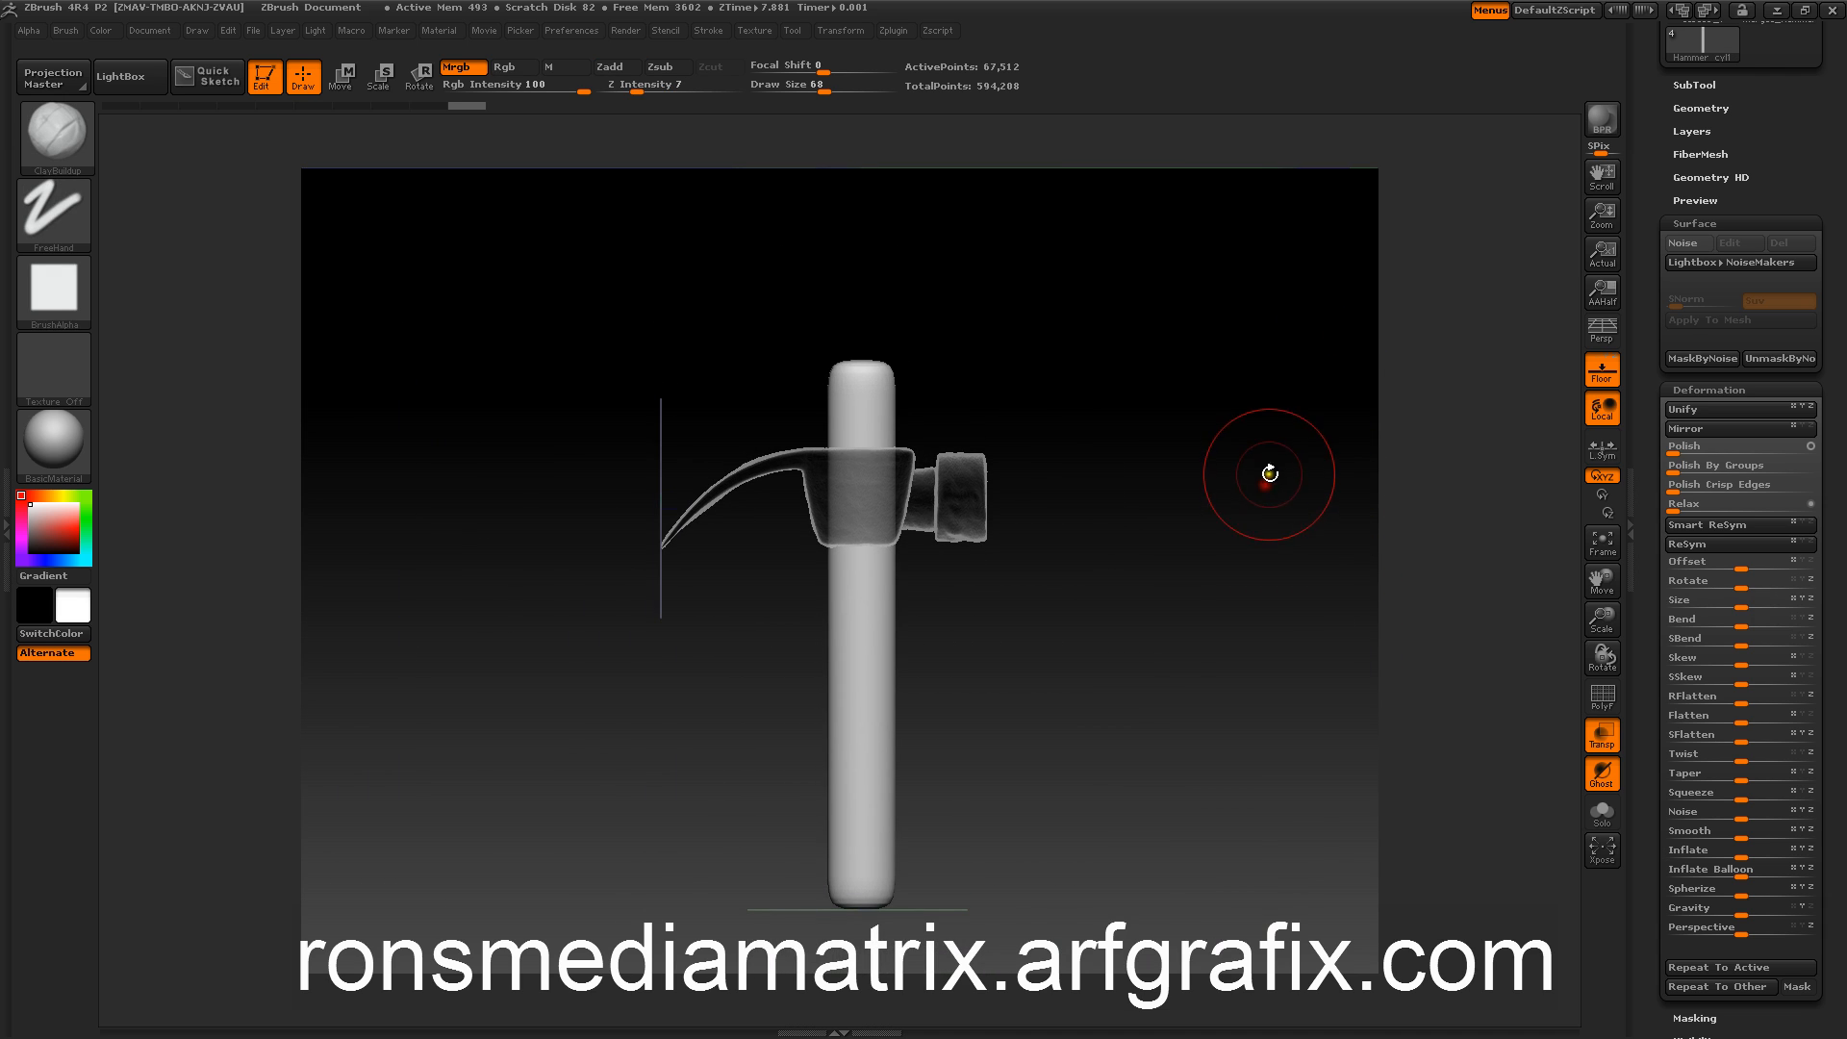
click(339, 75)
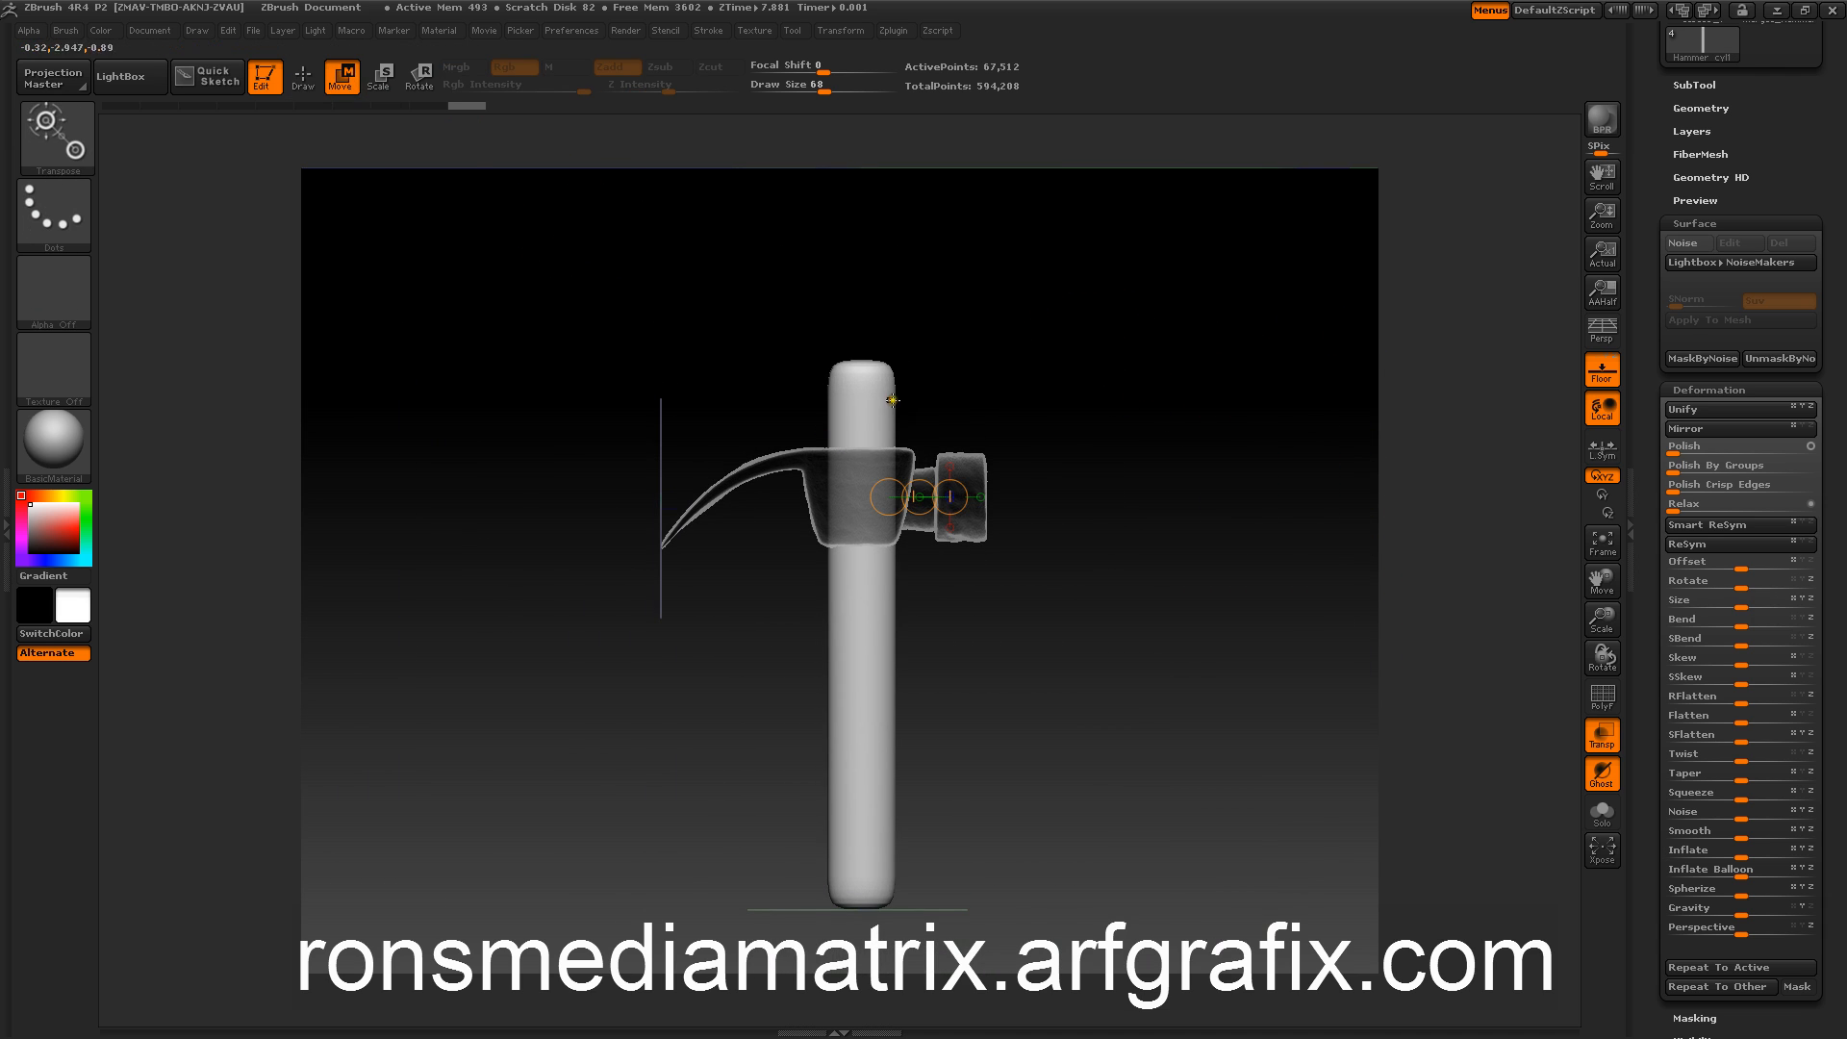
drag(861, 389, 862, 882)
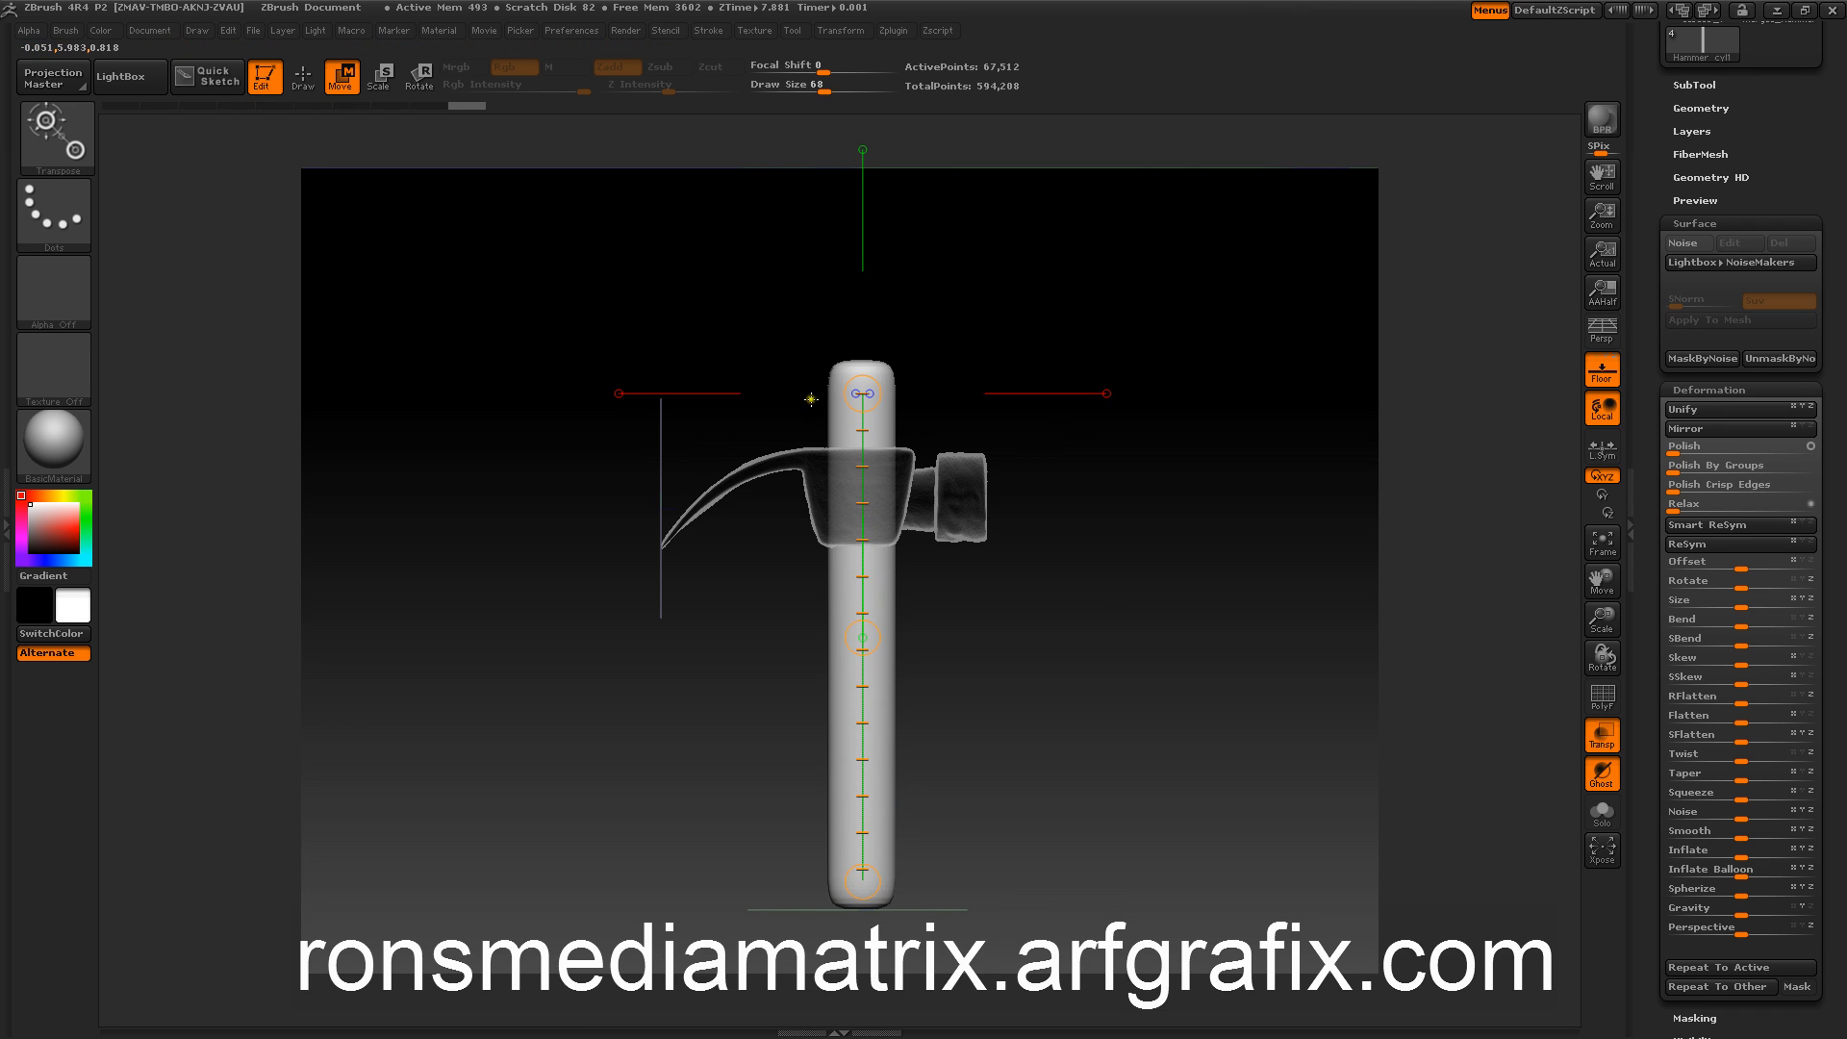
drag(865, 639, 858, 708)
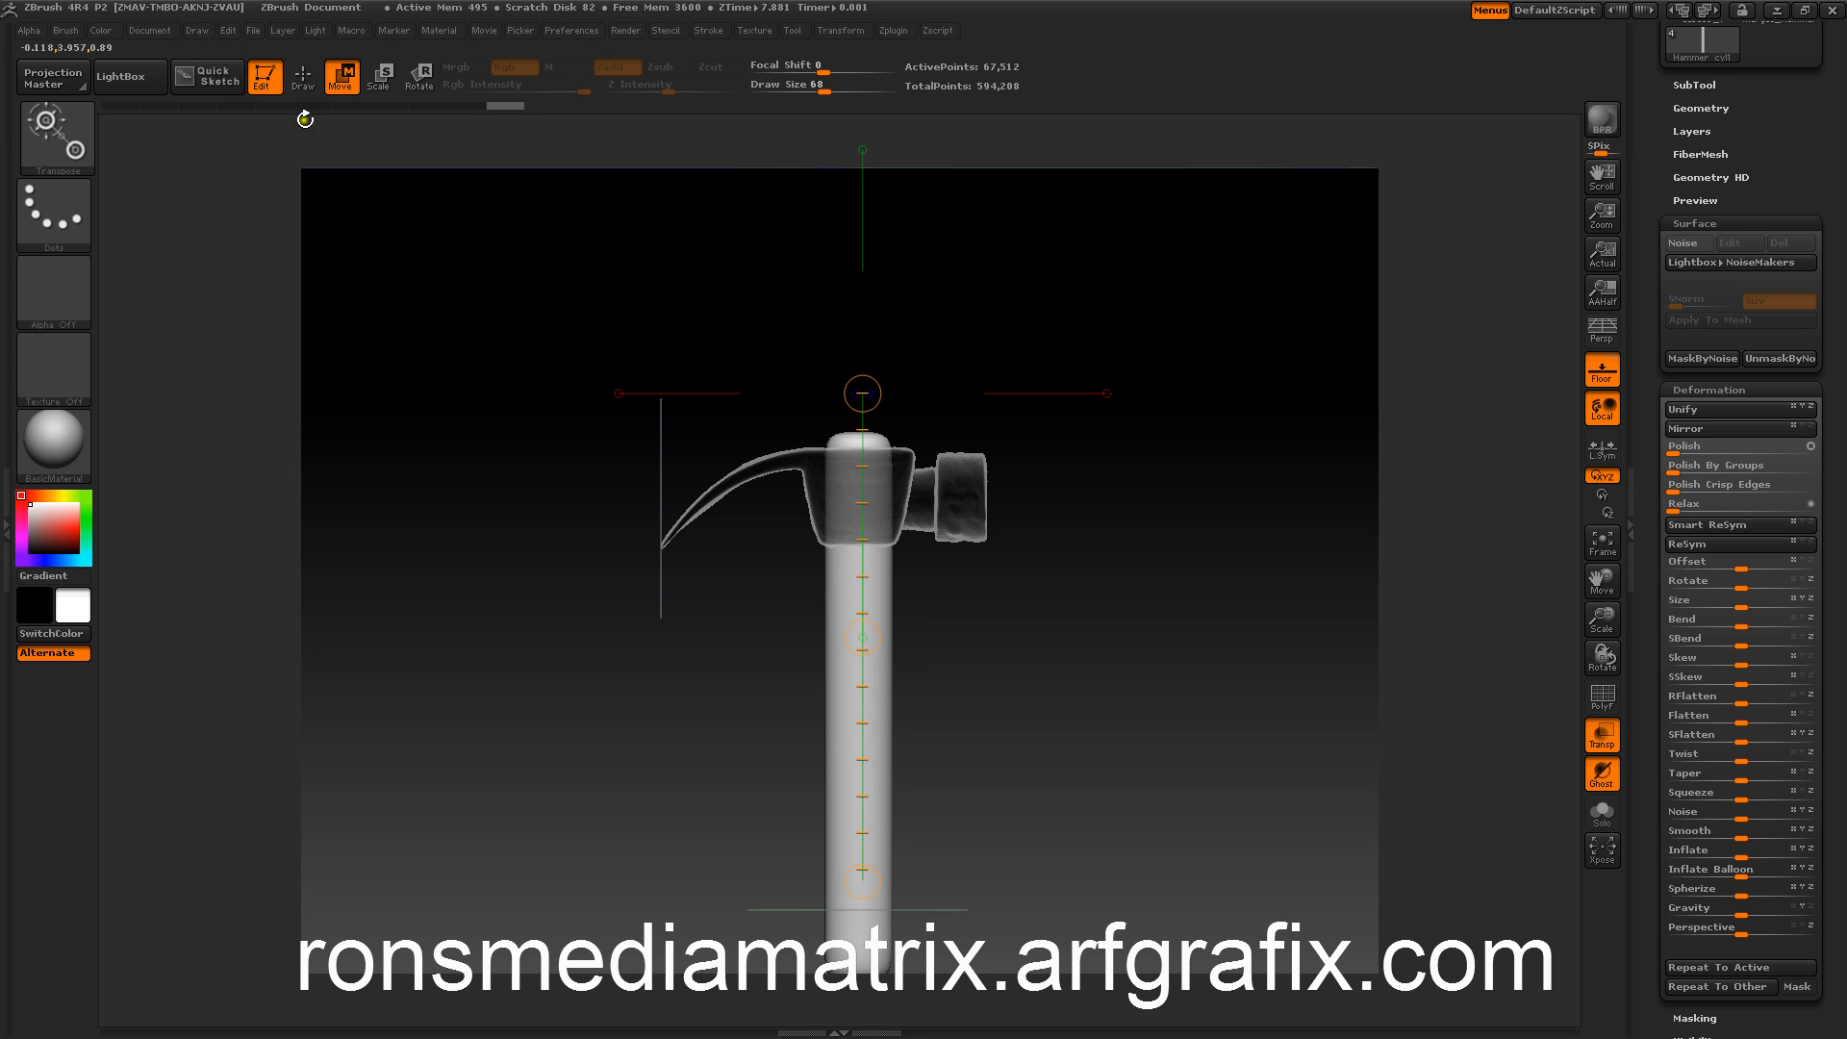
click(303, 75)
mouse_move(499, 411)
mouse_down()
mouse_move(482, 499)
mouse_move(497, 434)
mouse_up()
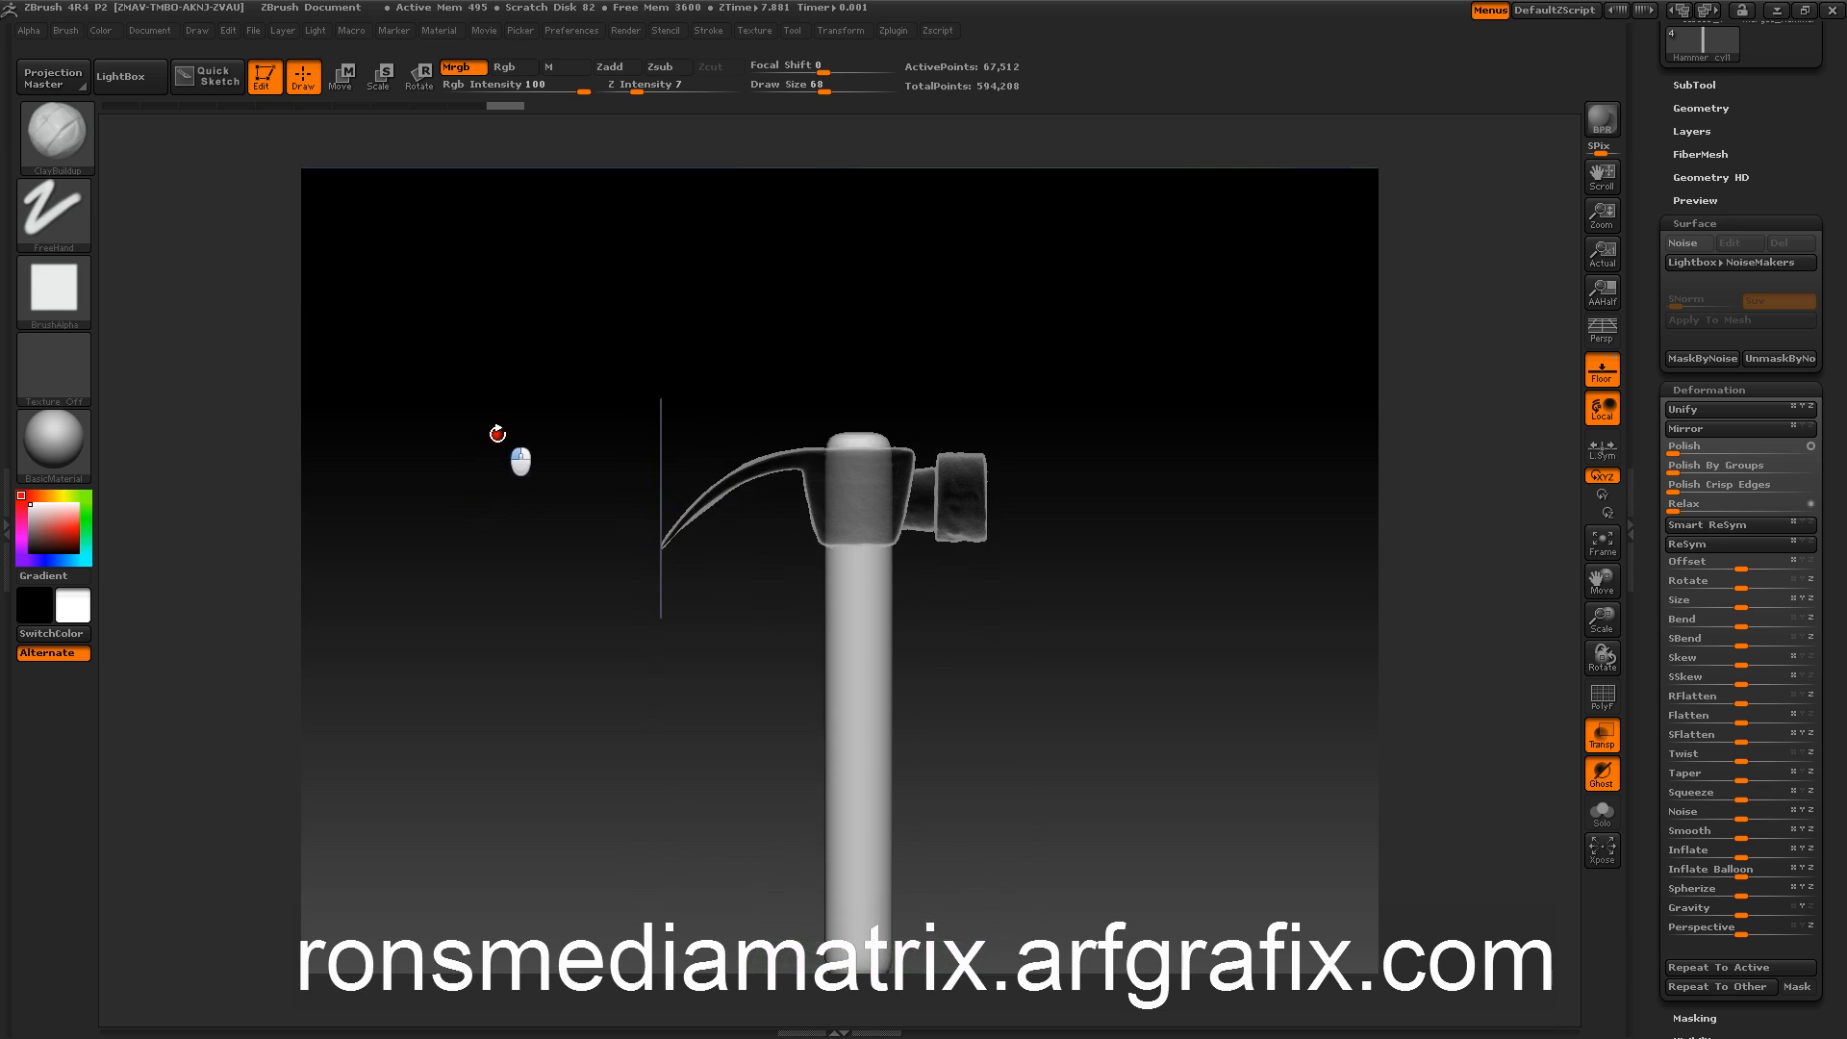
Step: Mask the handle's shaft from the lower edge of the hammer head to just above the handle's bottom end
alt+drag(565, 581, 546, 499)
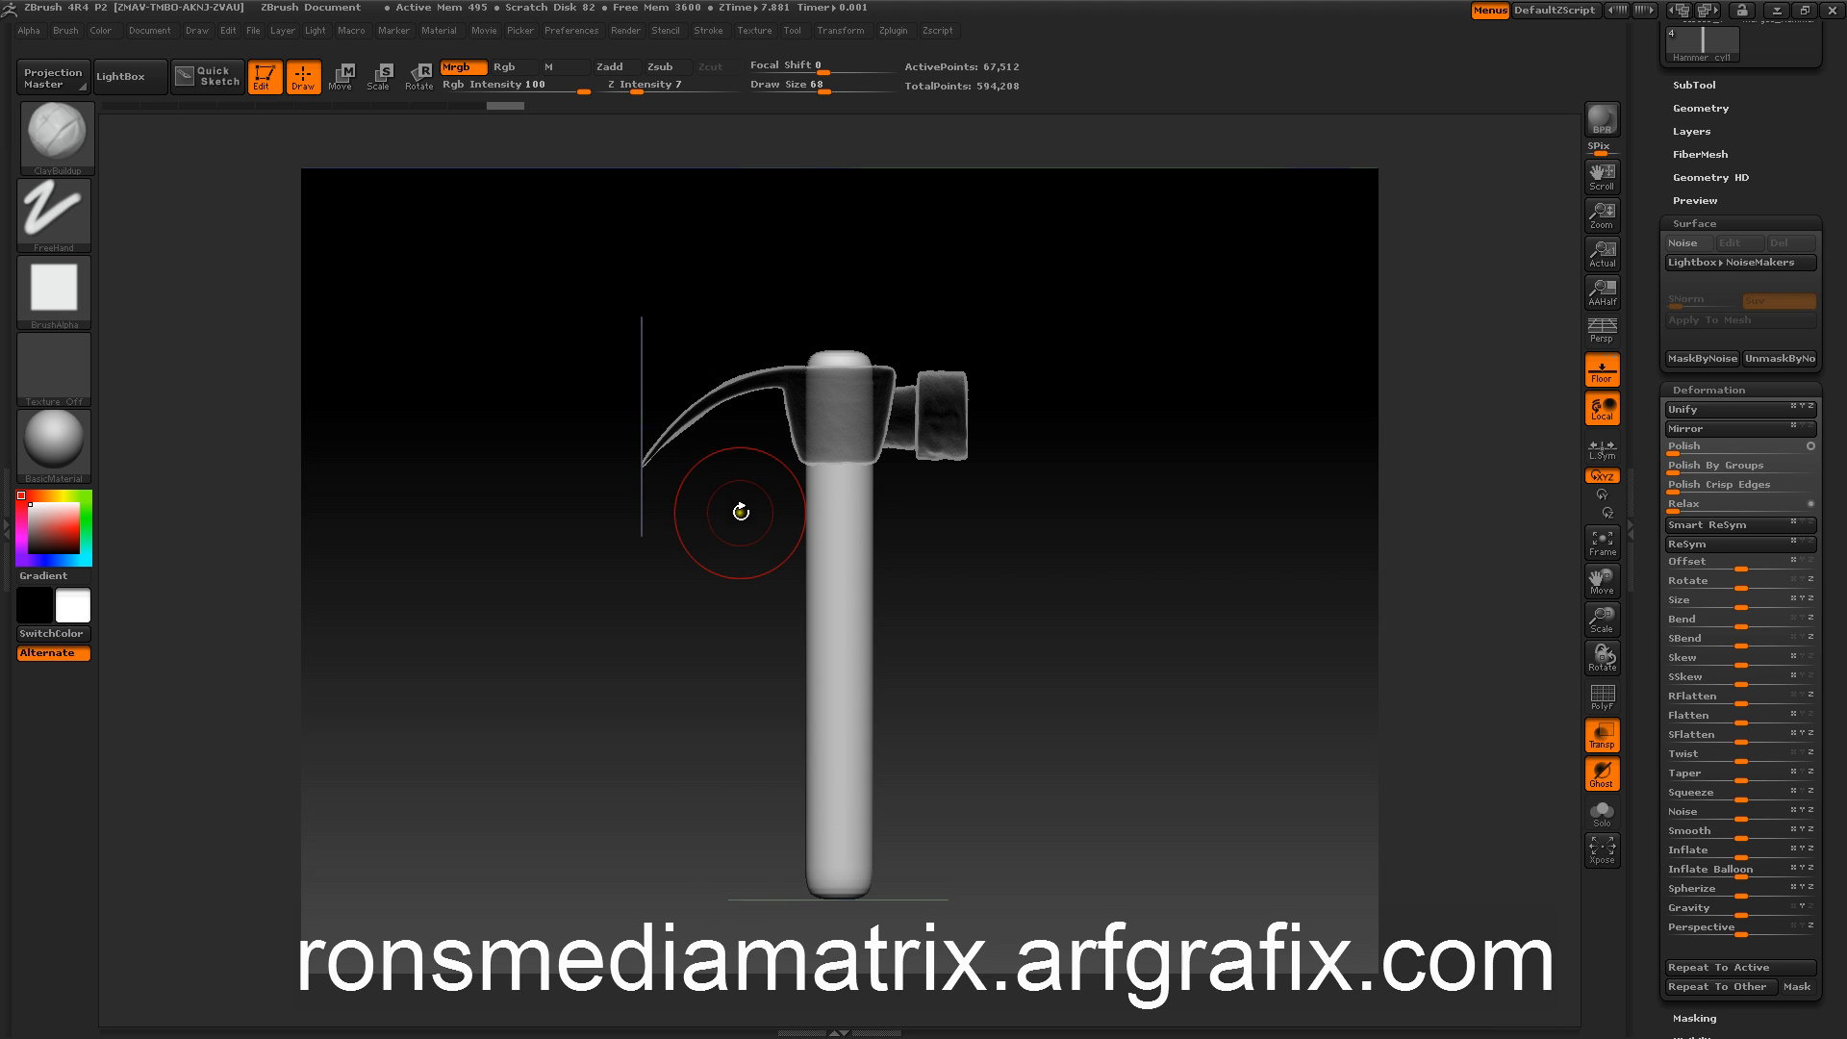
key(ctrl)
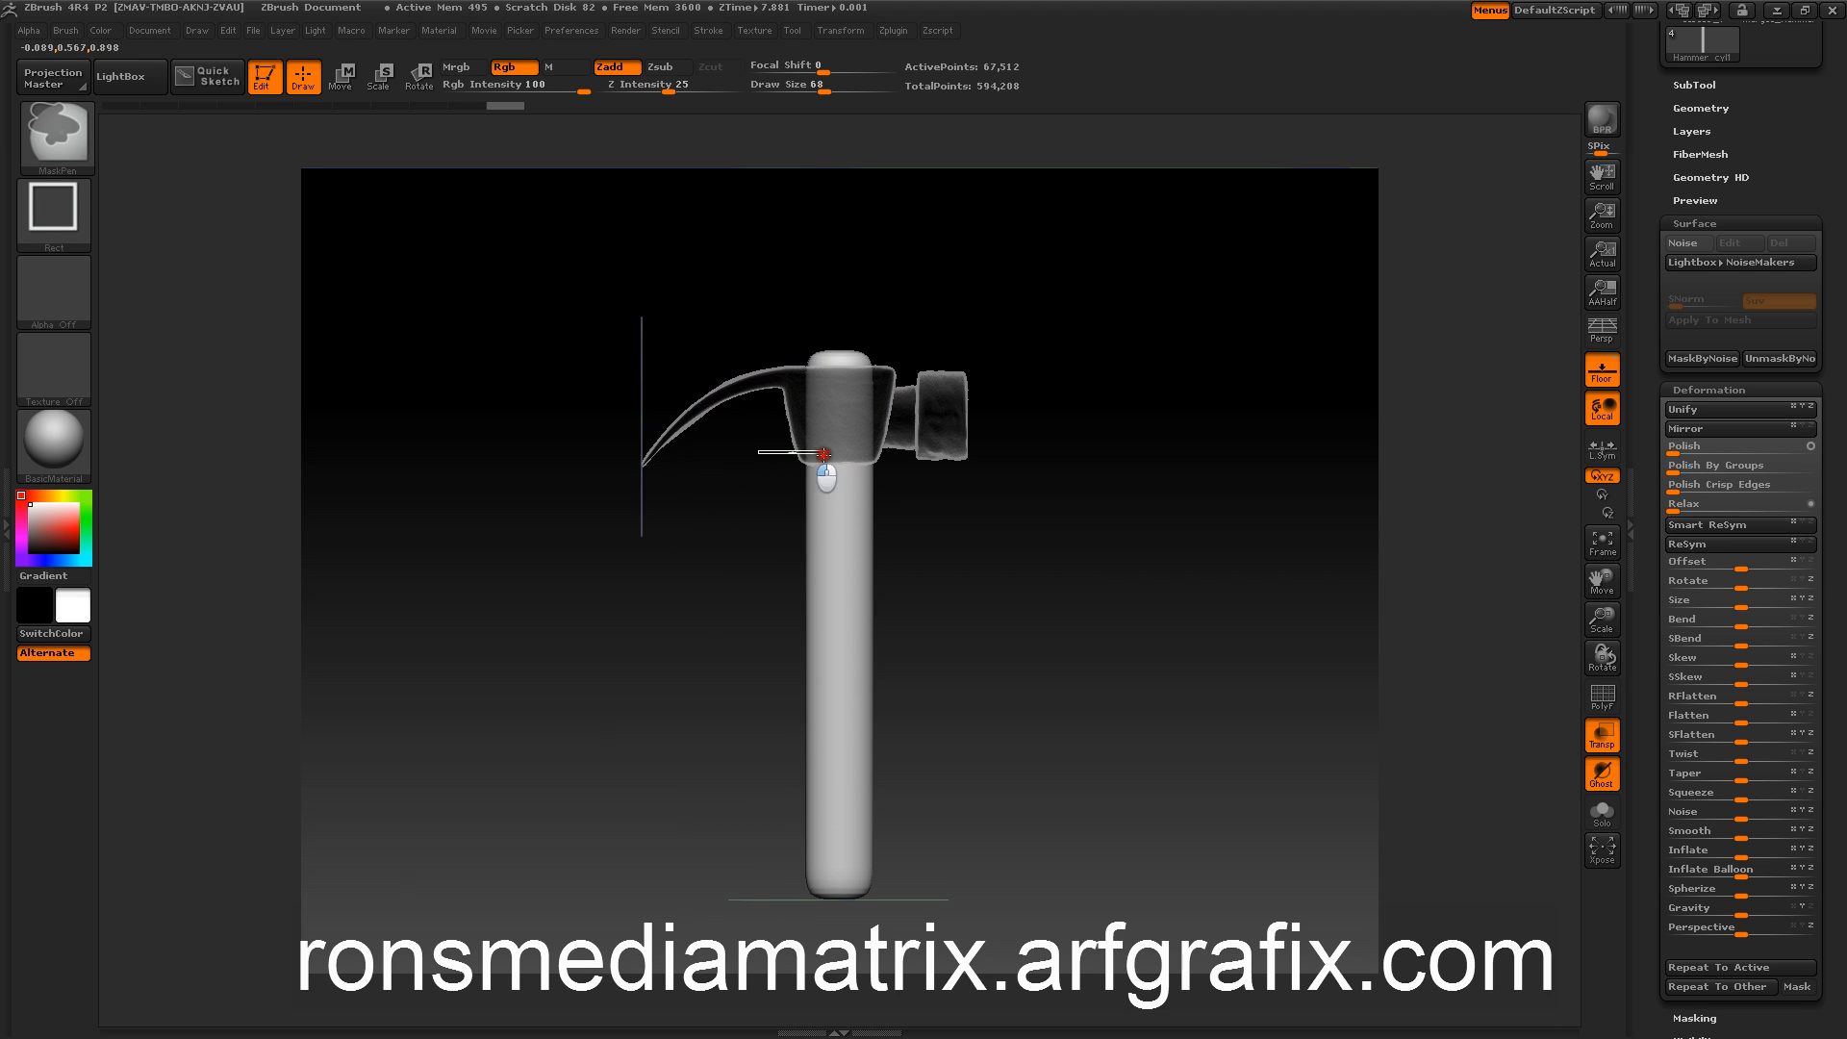
mouse_move(758, 450)
ctrl+mouse_down()
mouse_move(897, 598)
mouse_move(931, 844)
ctrl+mouse_up()
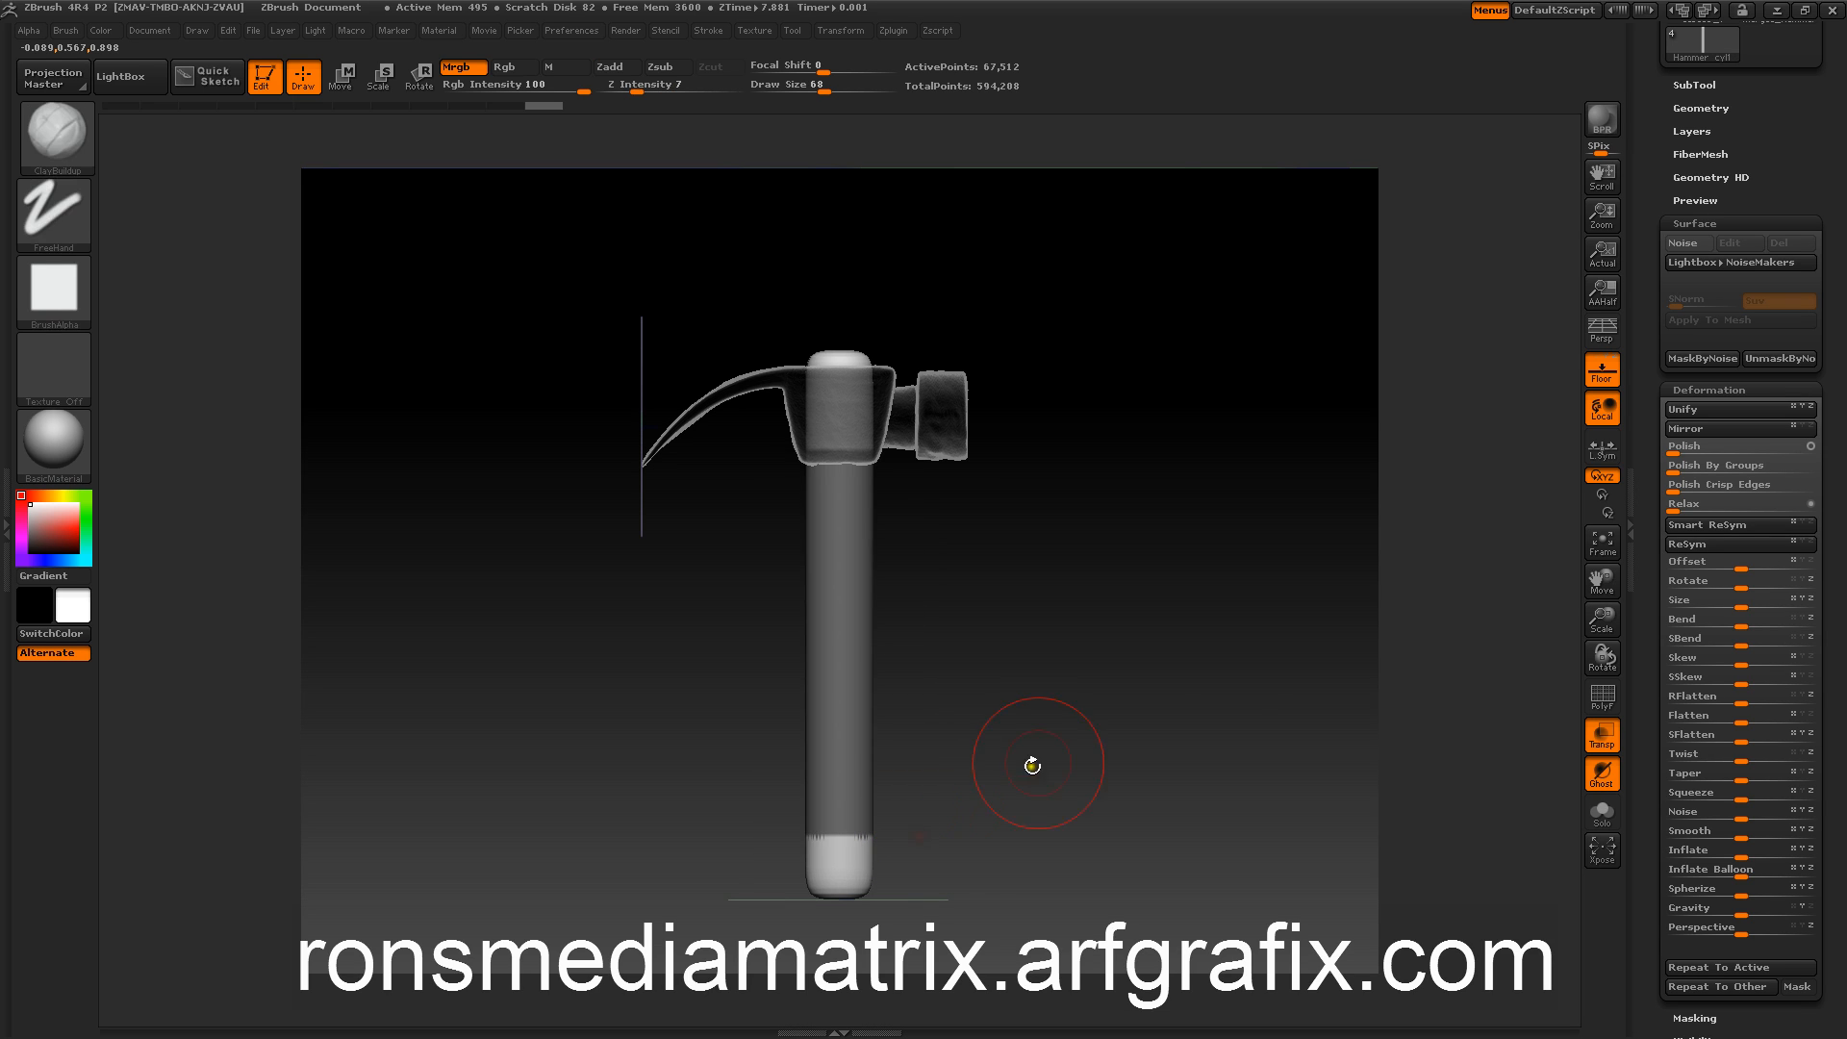
Step: Blur the handle mask to soften its edges, and invert it to leave the shaft unmasked
click(1677, 223)
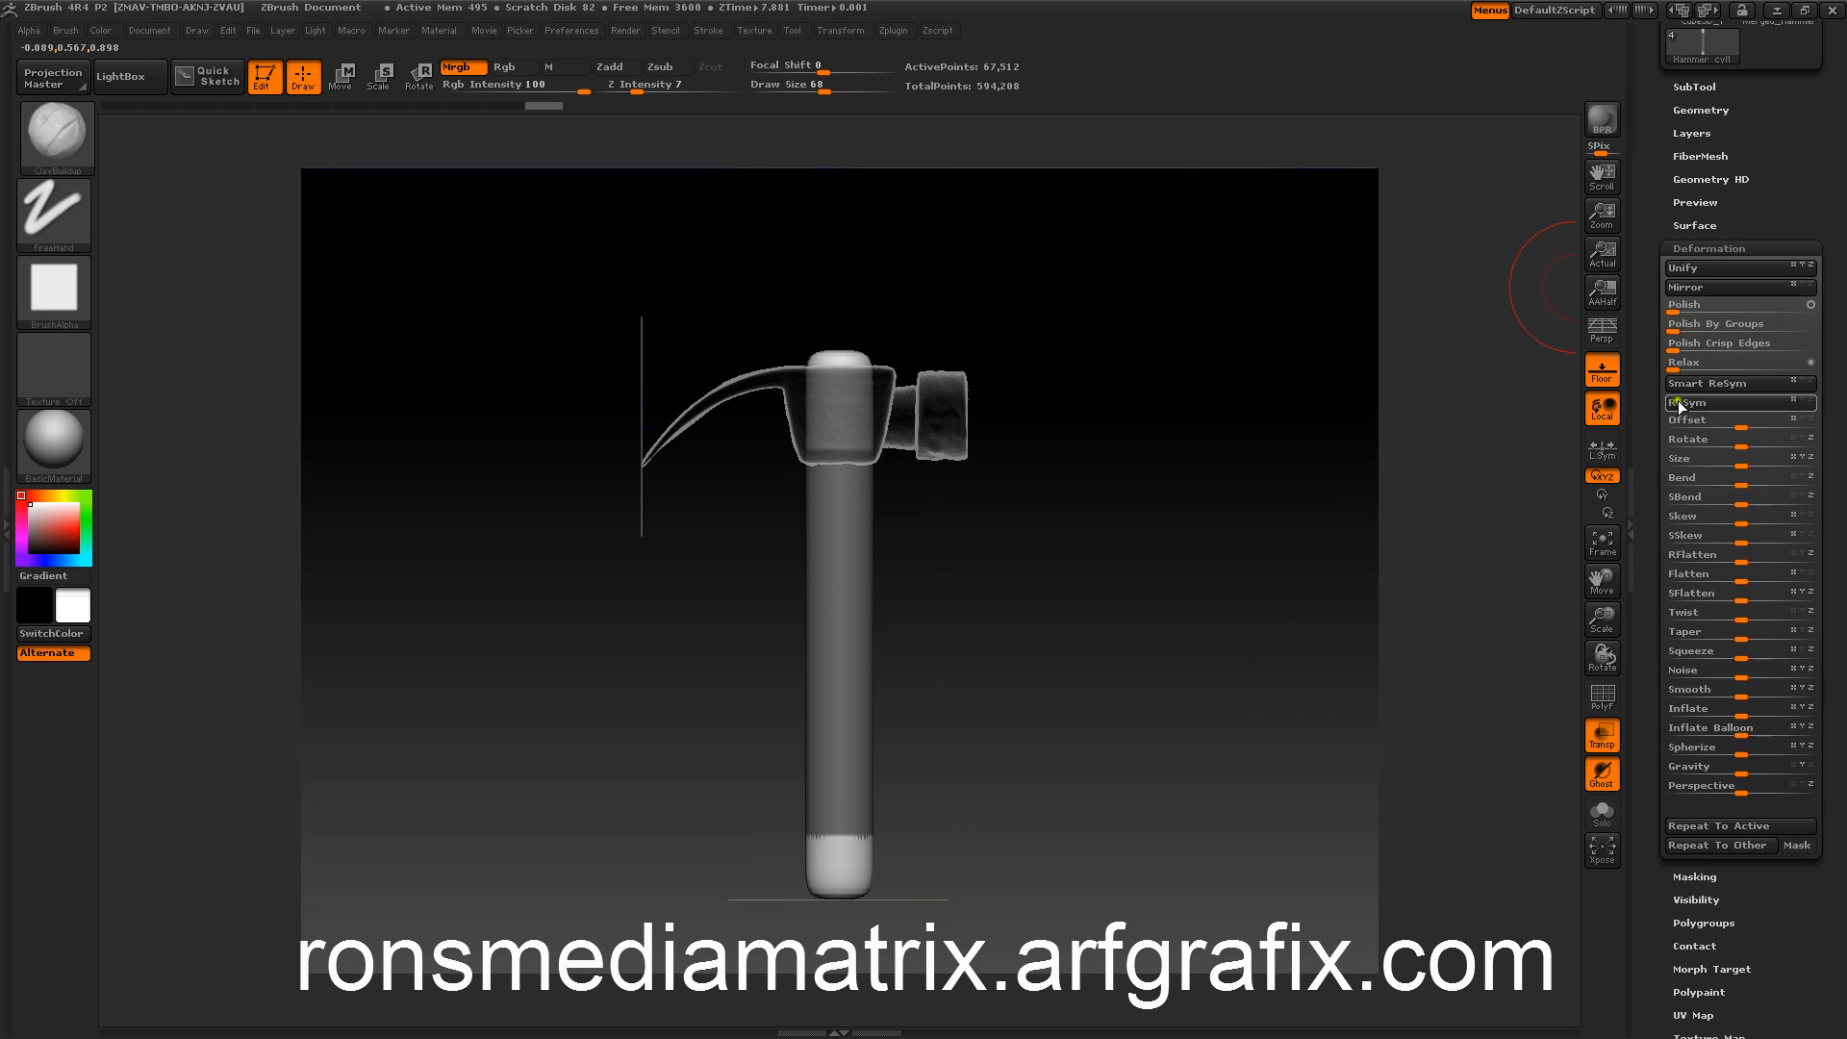
click(1683, 246)
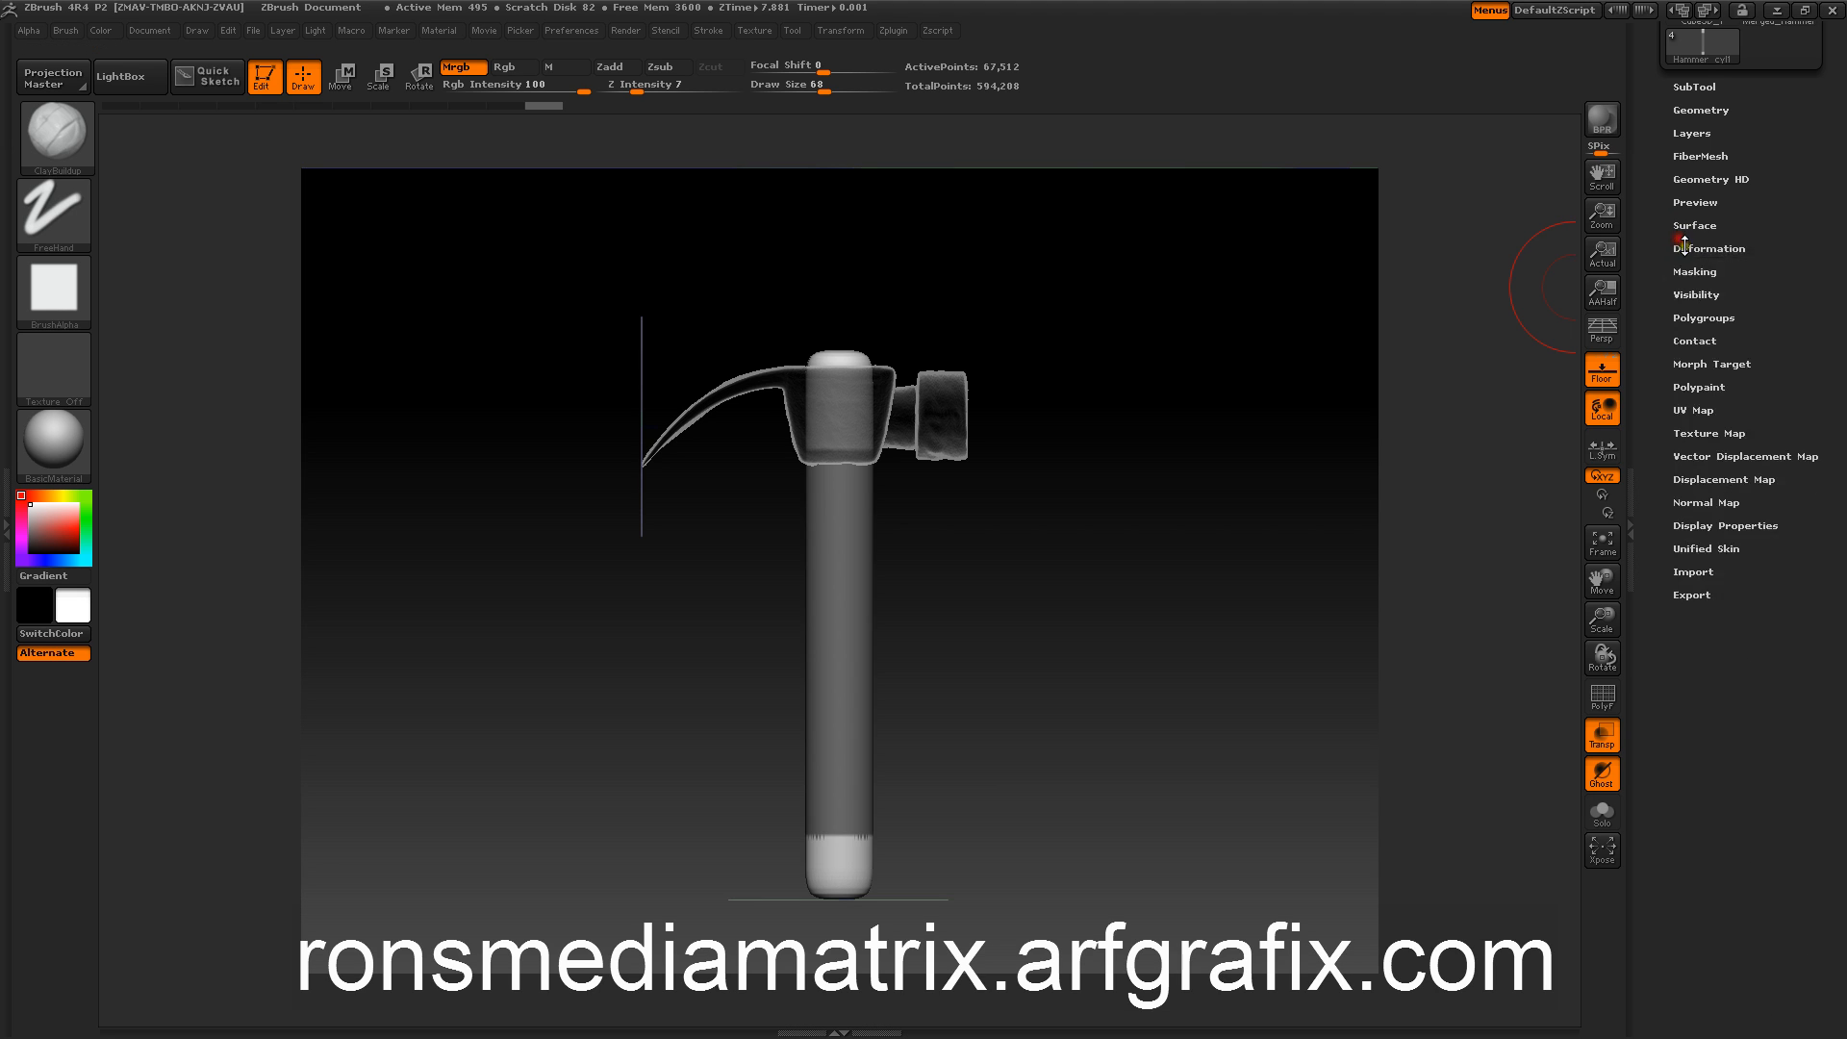
click(1673, 272)
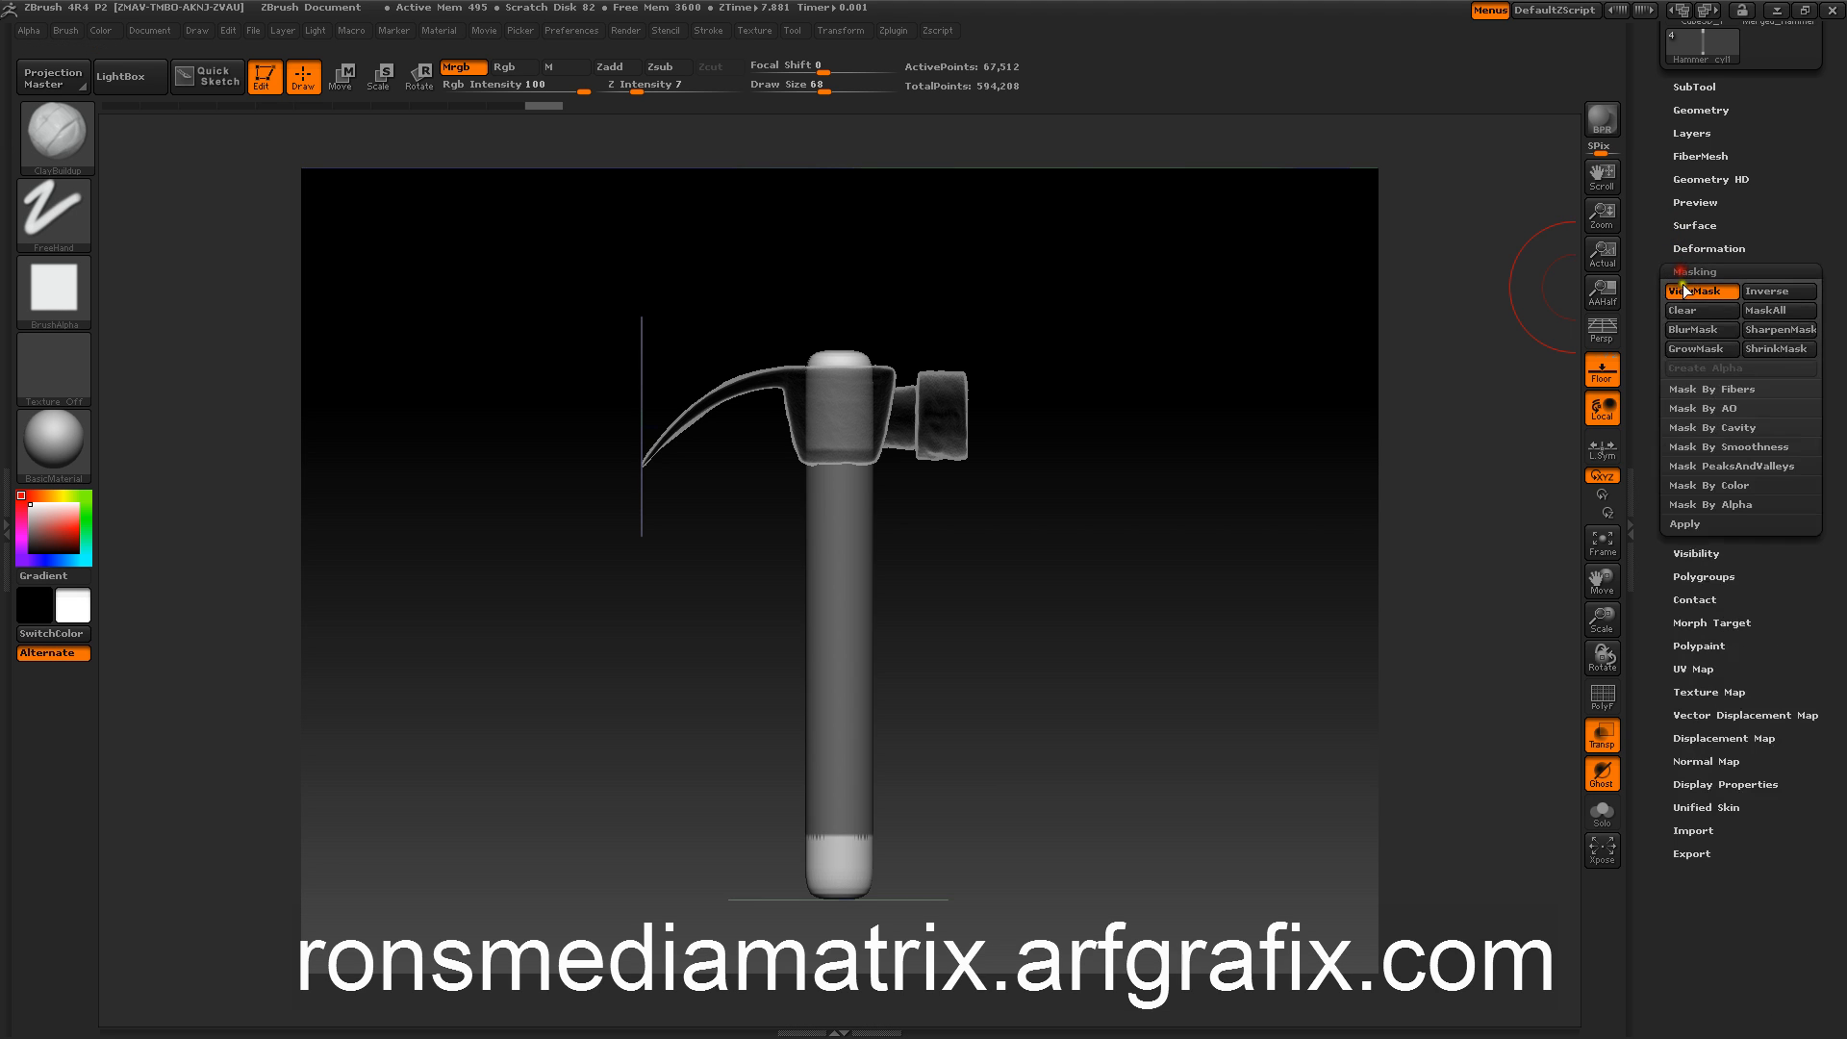
click(1690, 329)
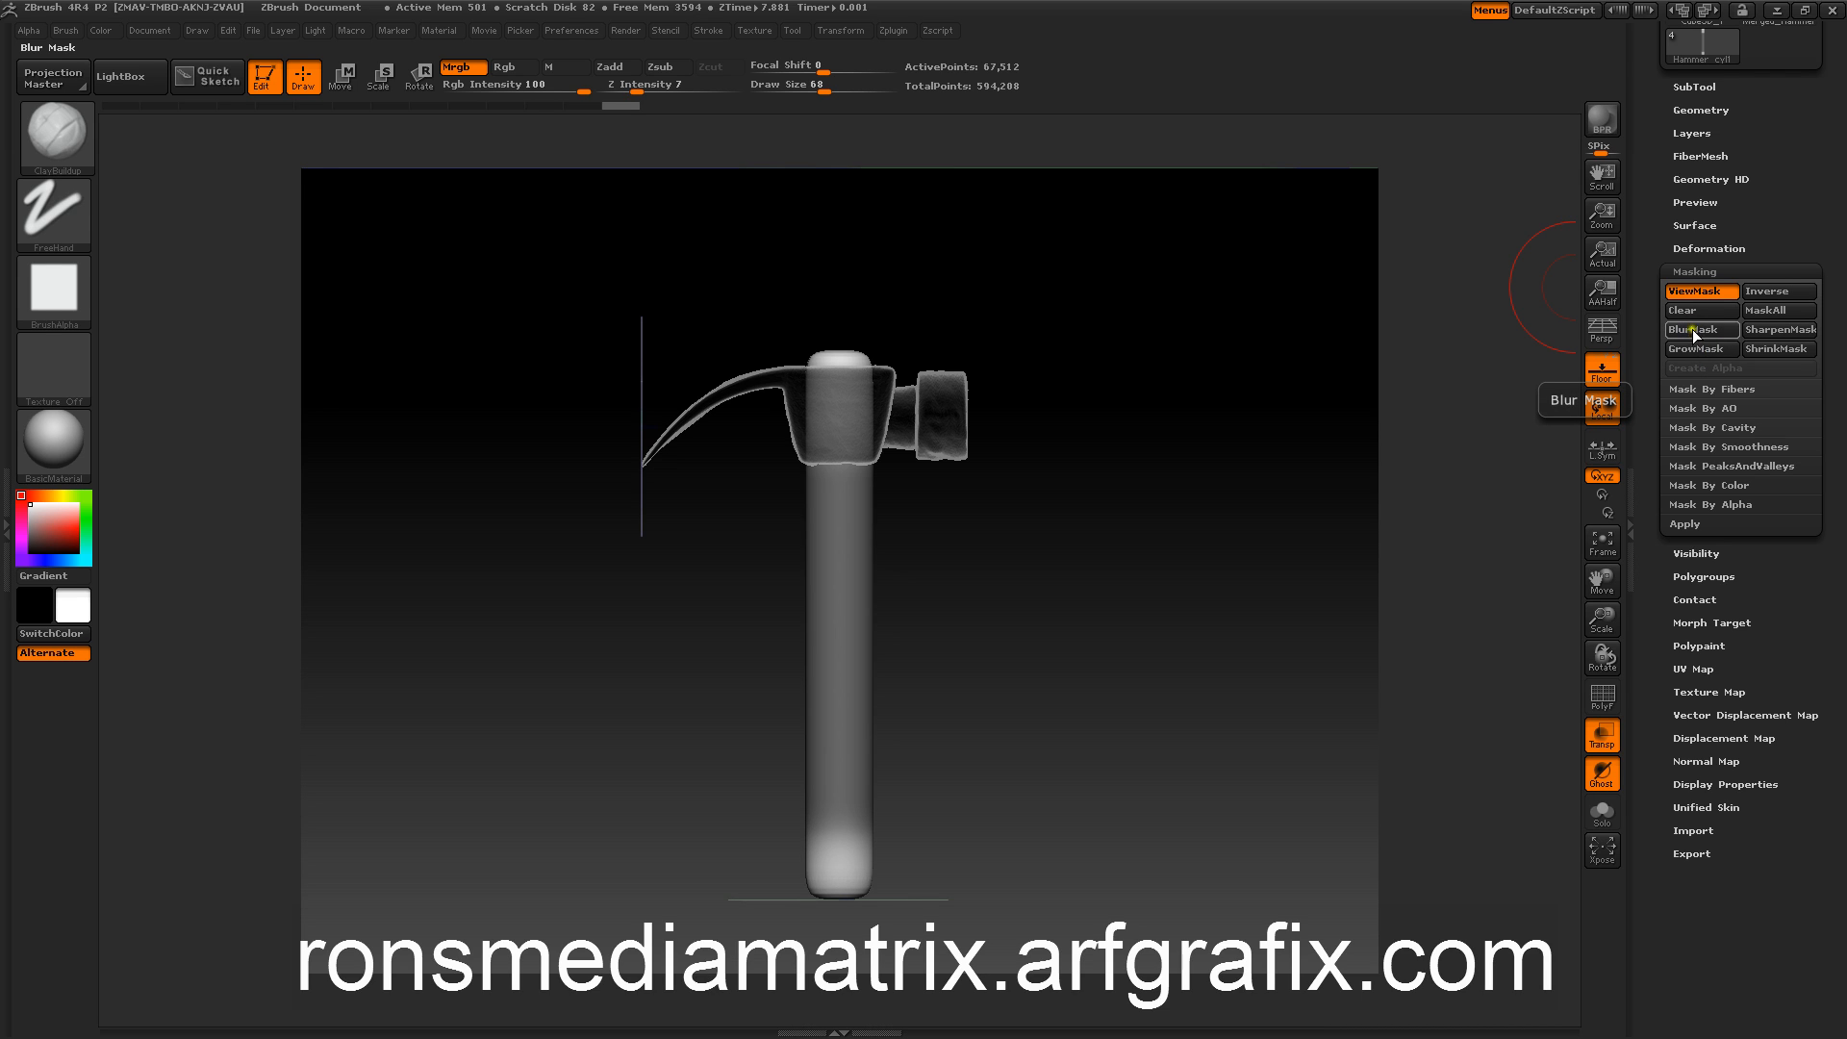
click(1763, 294)
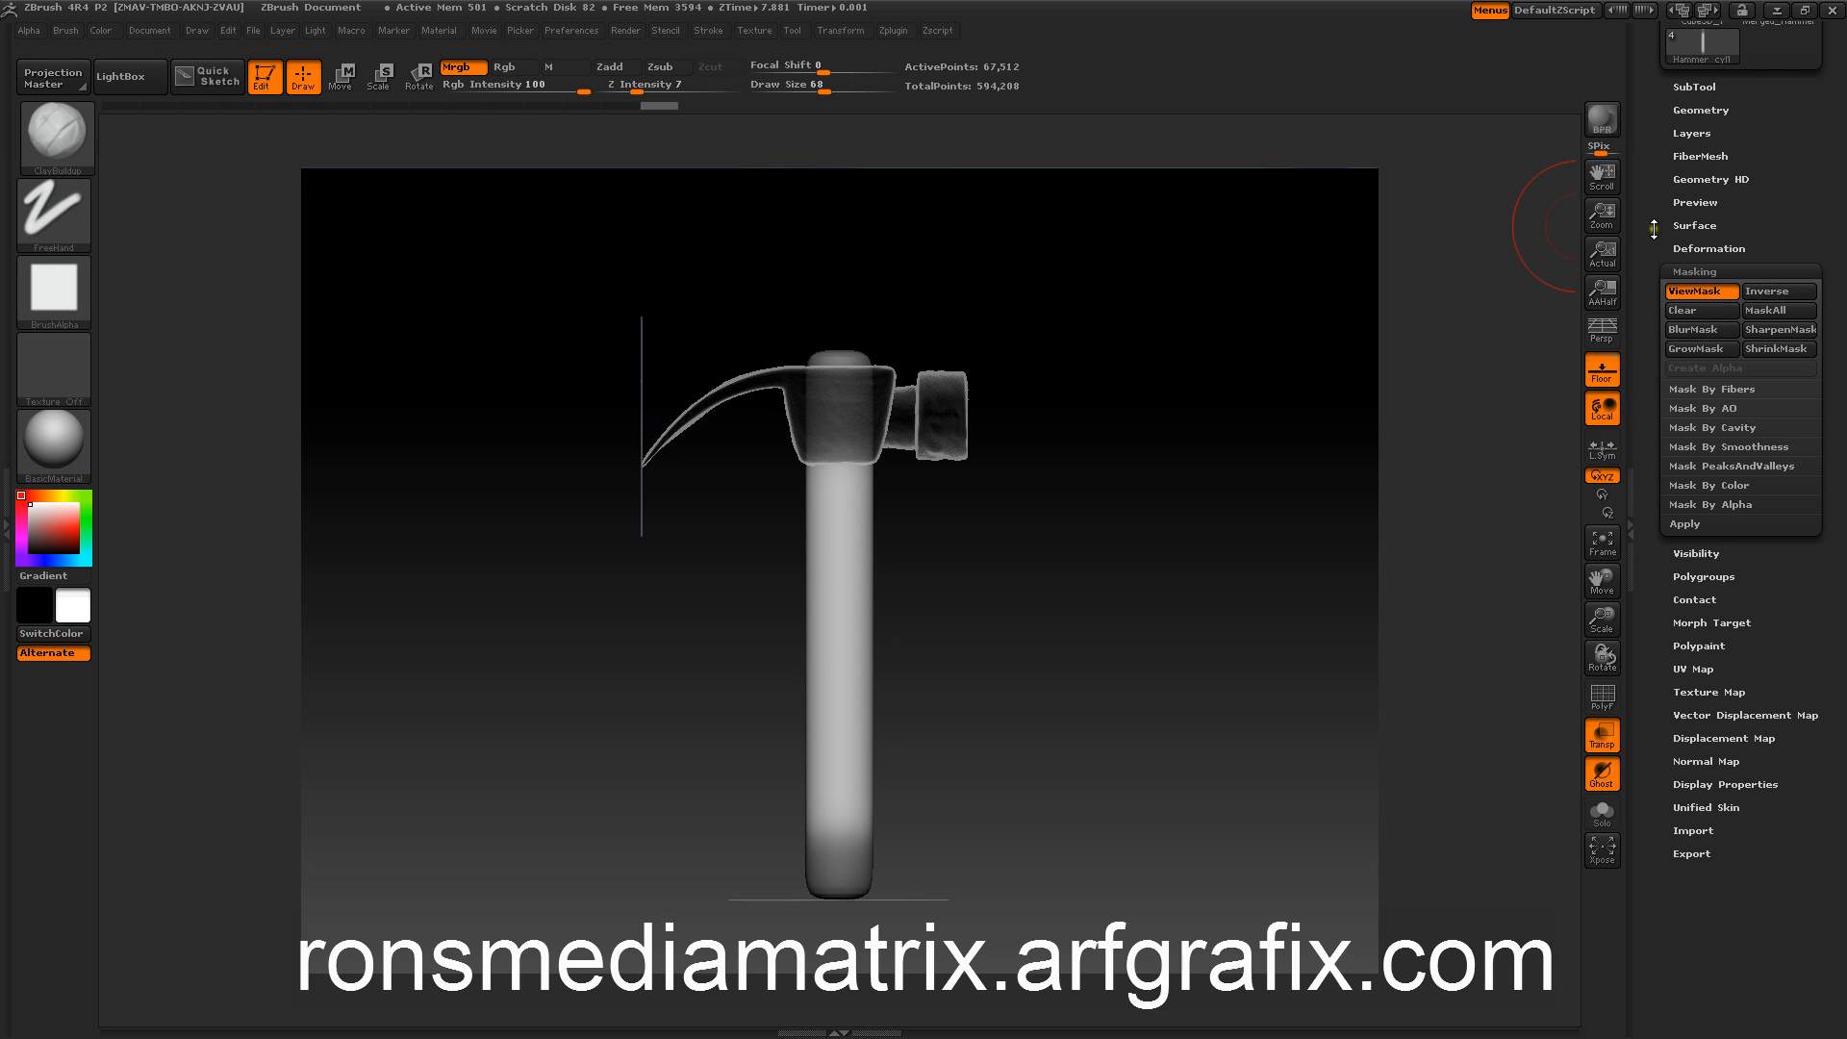
Step: Thin the unmasked shaft with the Size deformation so the handle flares out toward its bottom end
drag(1654, 229, 1662, 357)
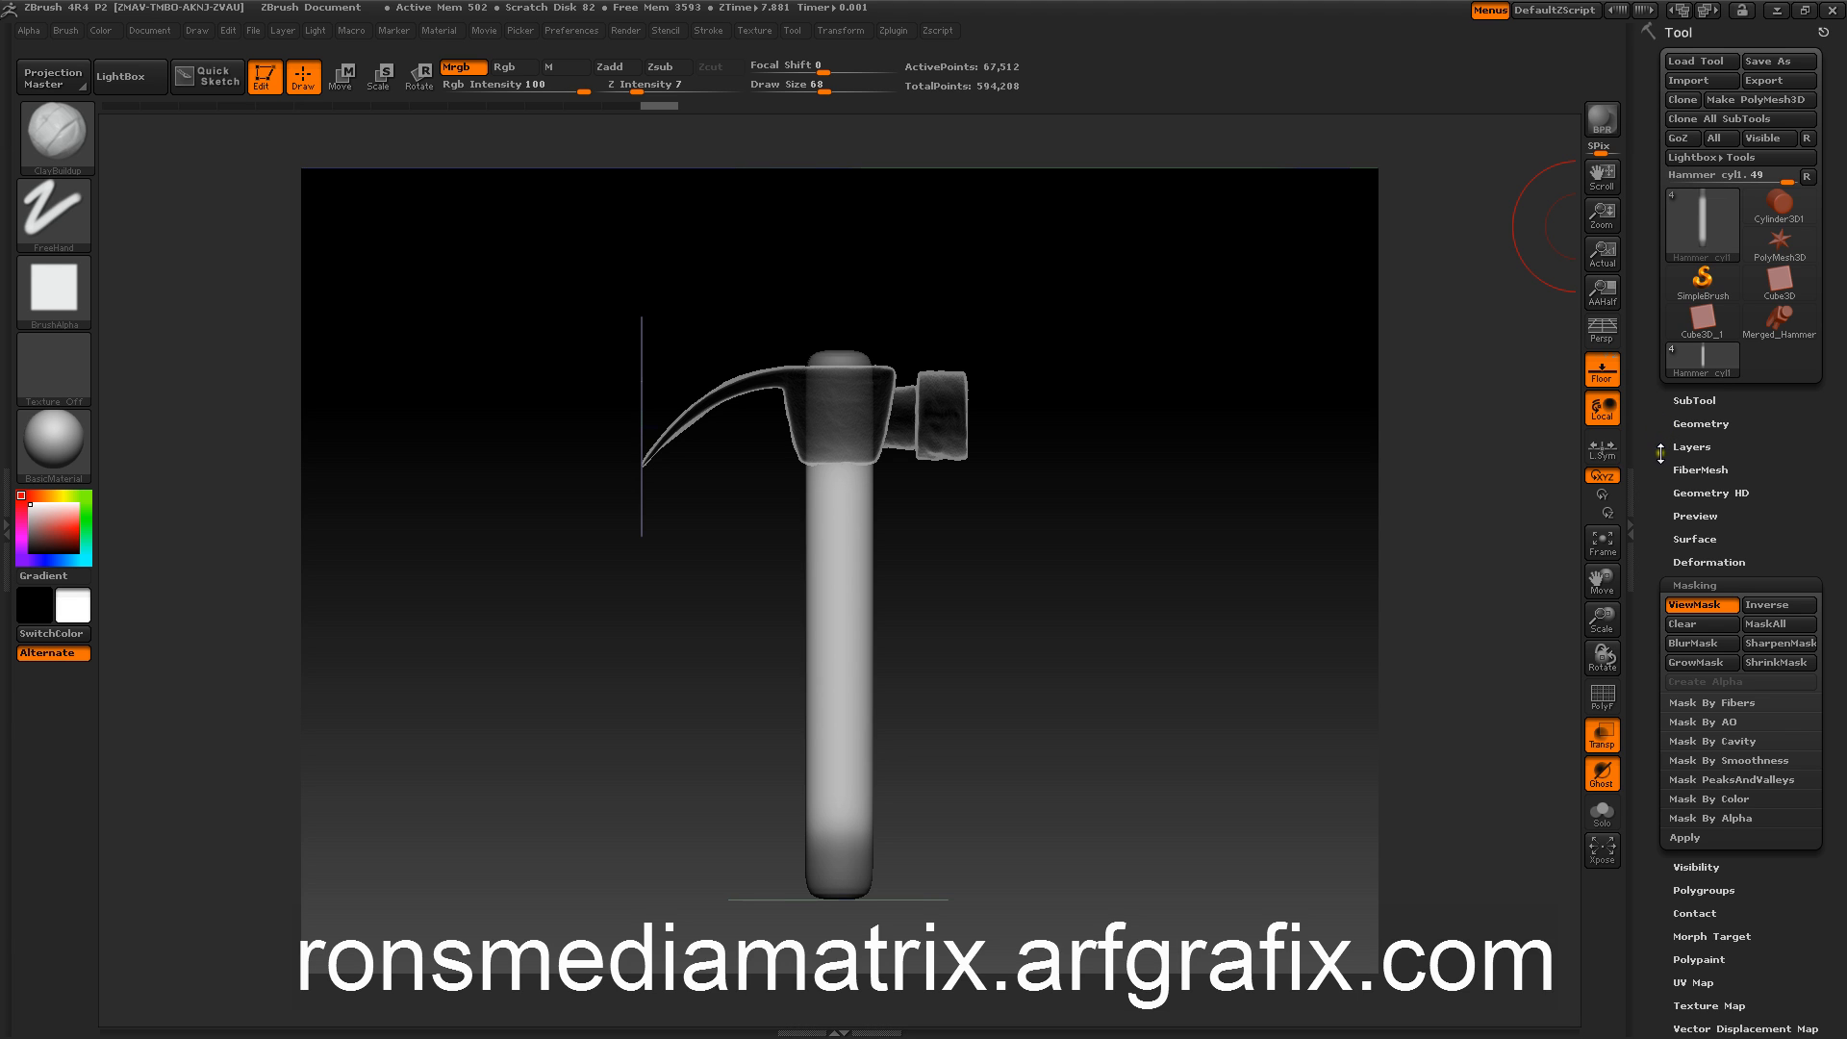
click(1685, 561)
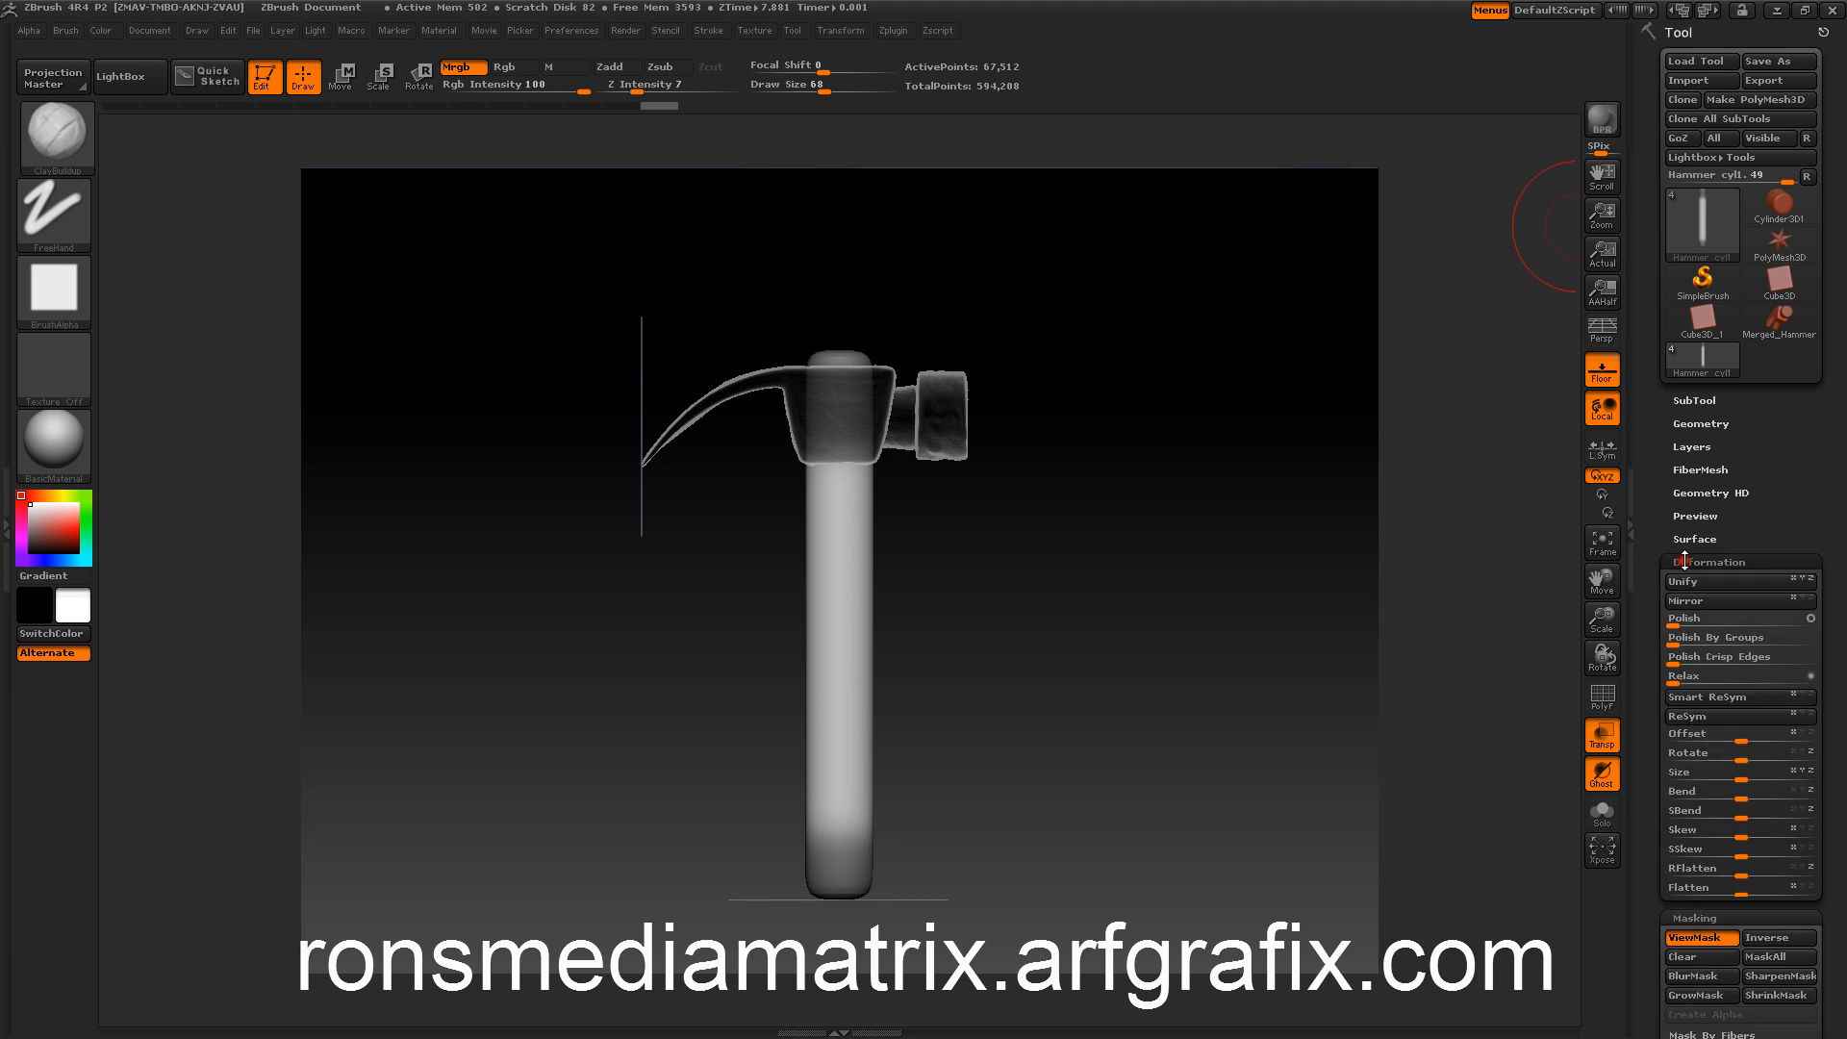
drag(1752, 600, 1706, 598)
mouse_move(1348, 499)
mouse_down()
mouse_move(1369, 511)
mouse_move(1423, 482)
mouse_move(1303, 432)
mouse_move(1233, 462)
mouse_move(1278, 355)
mouse_move(1324, 421)
mouse_move(1302, 487)
mouse_move(1284, 460)
mouse_up()
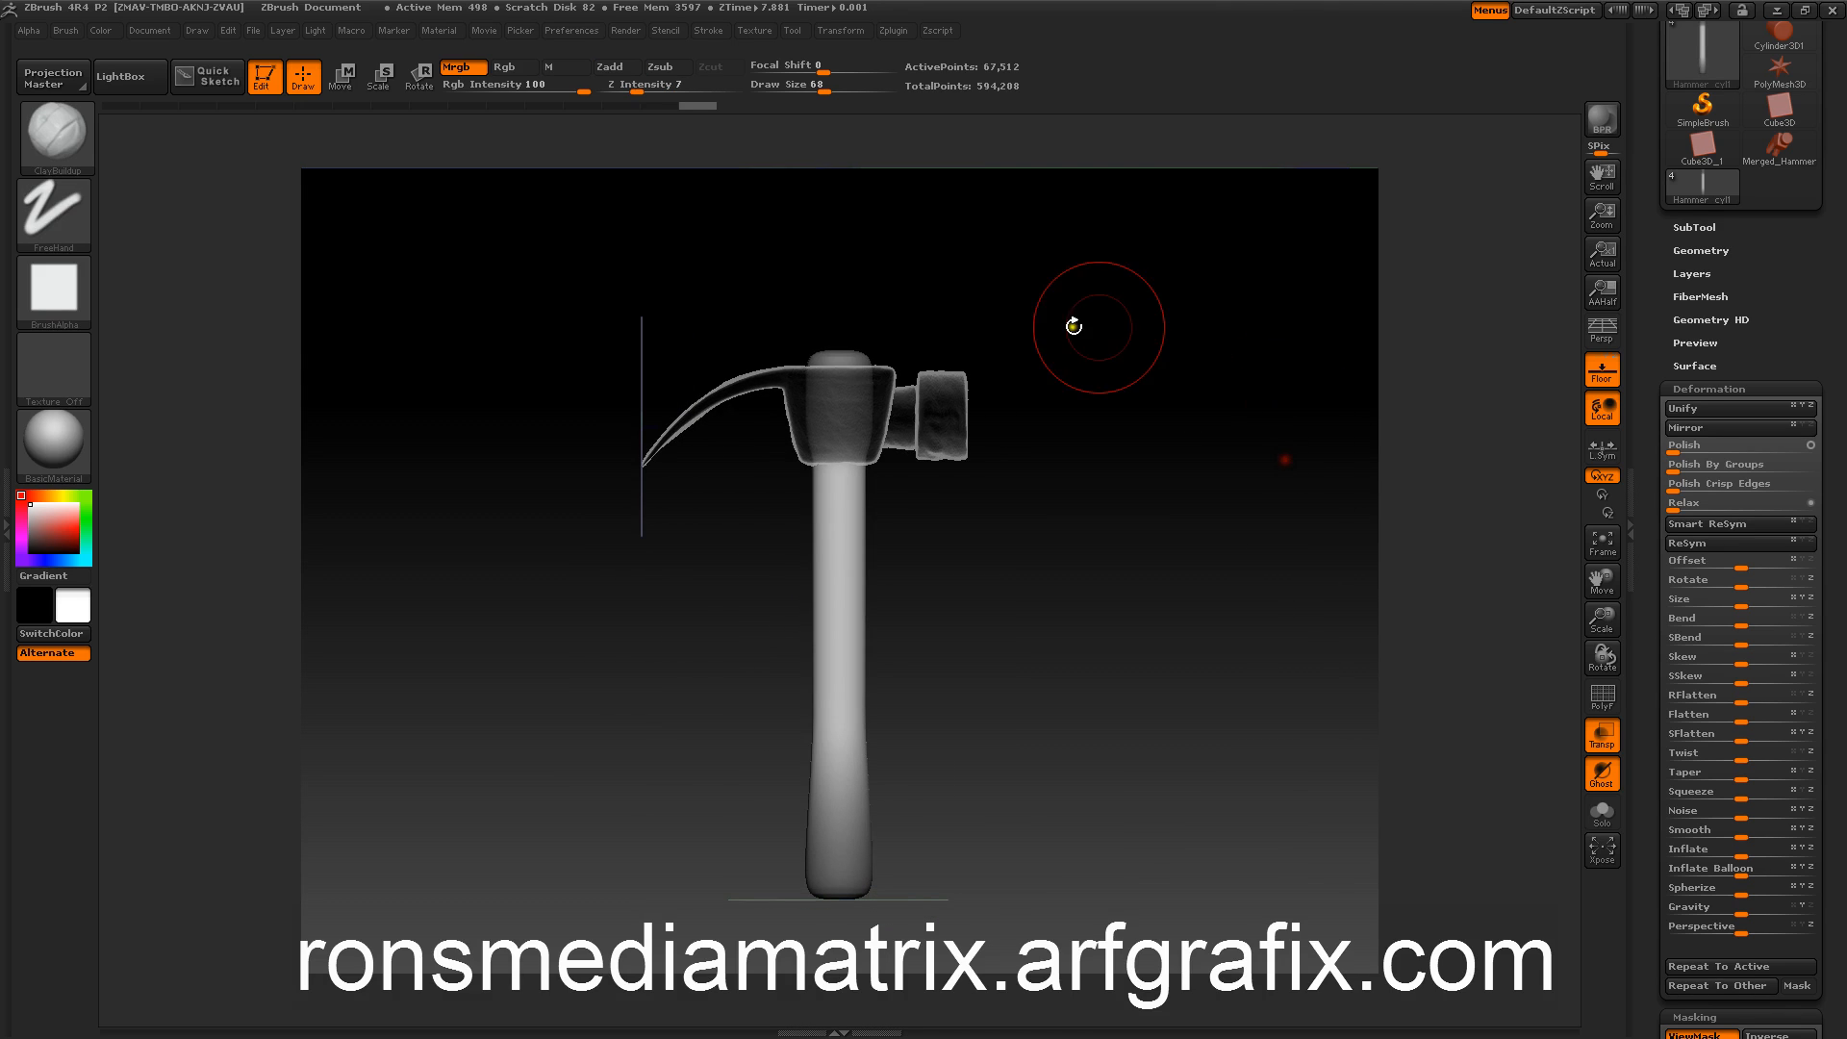
click(1689, 388)
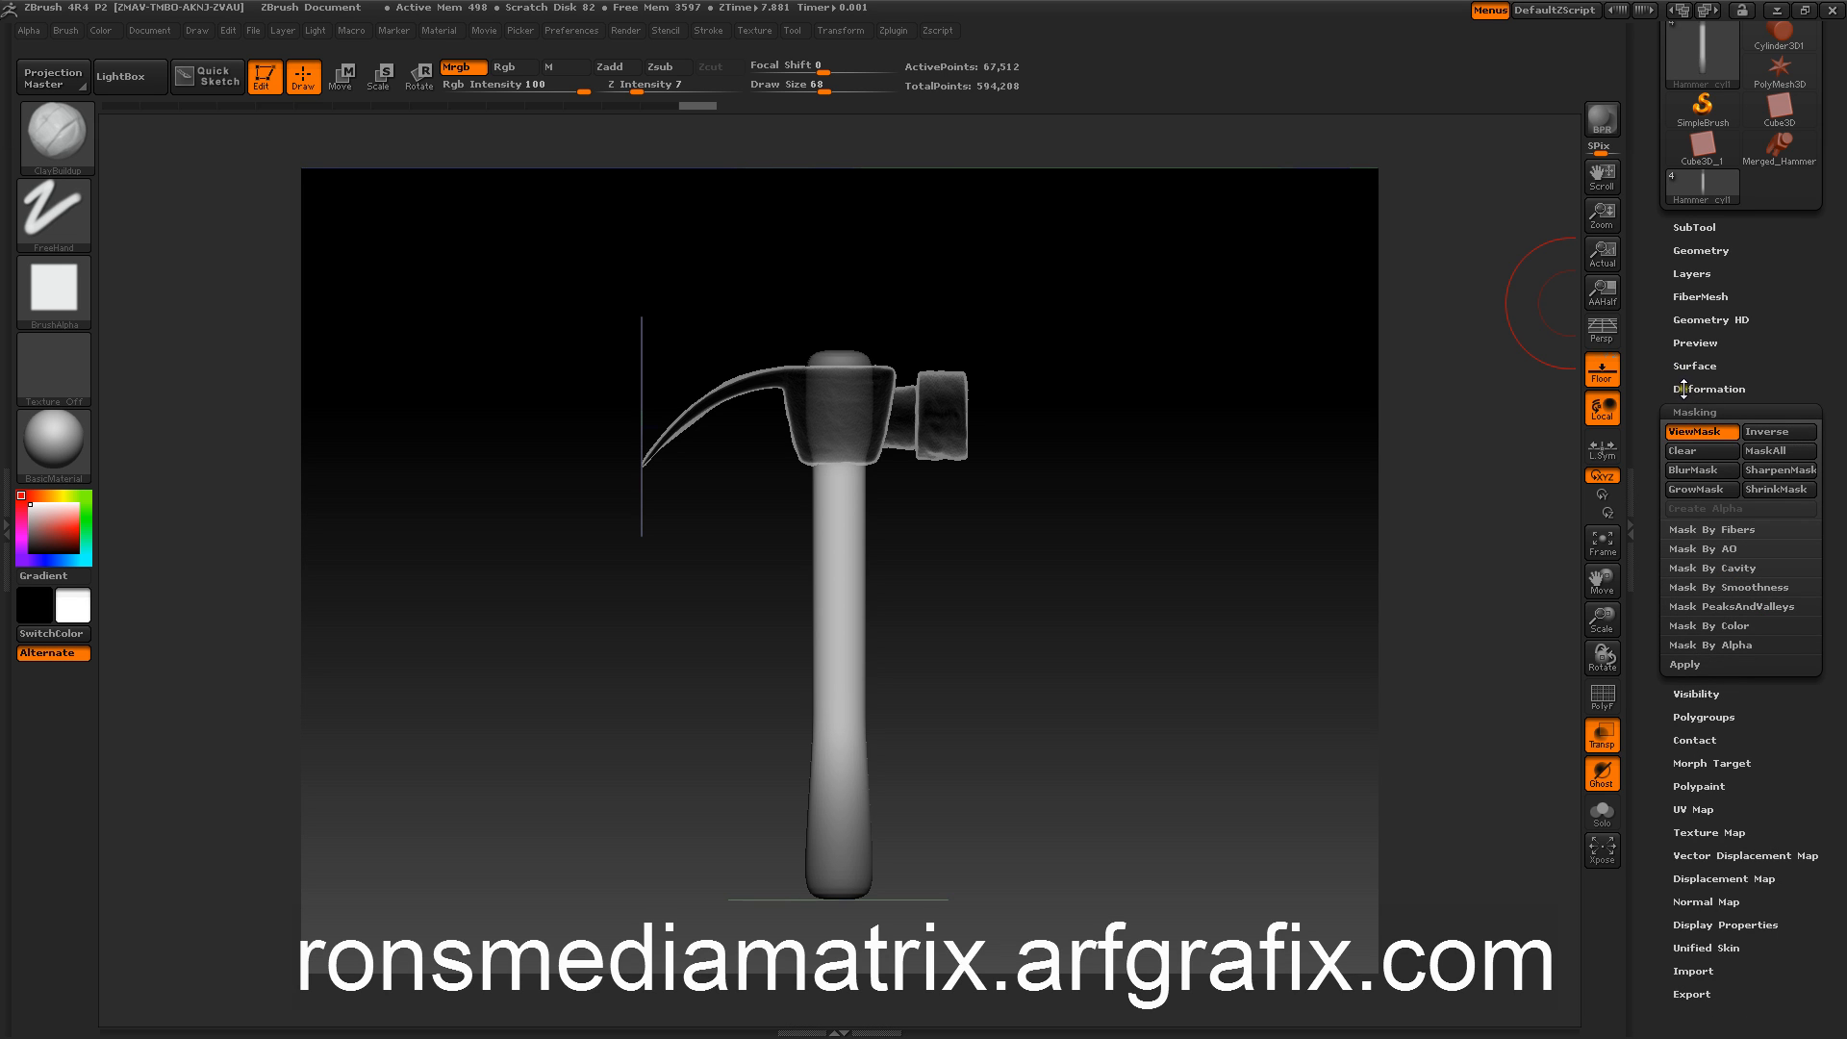
Step: Turn off the mask display and move the handle slightly down so less of it protrudes above the hammer head
click(1709, 437)
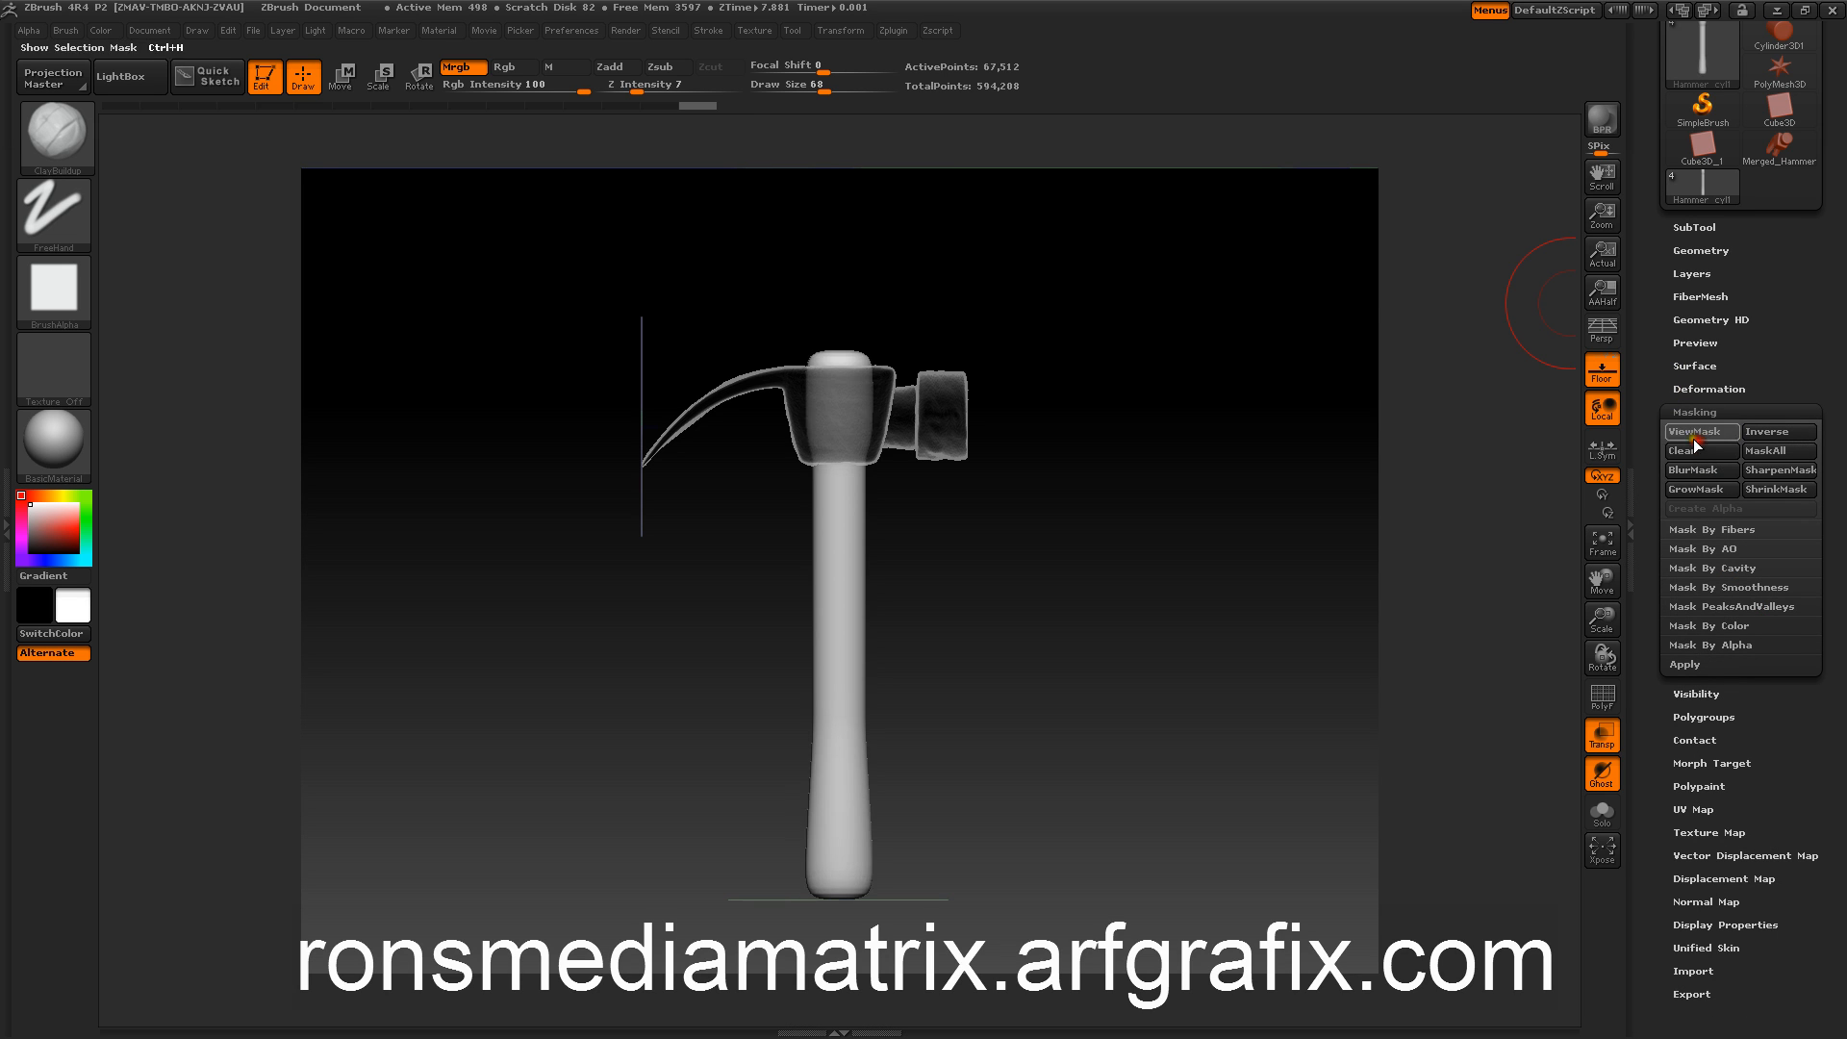
drag(1346, 375, 1241, 322)
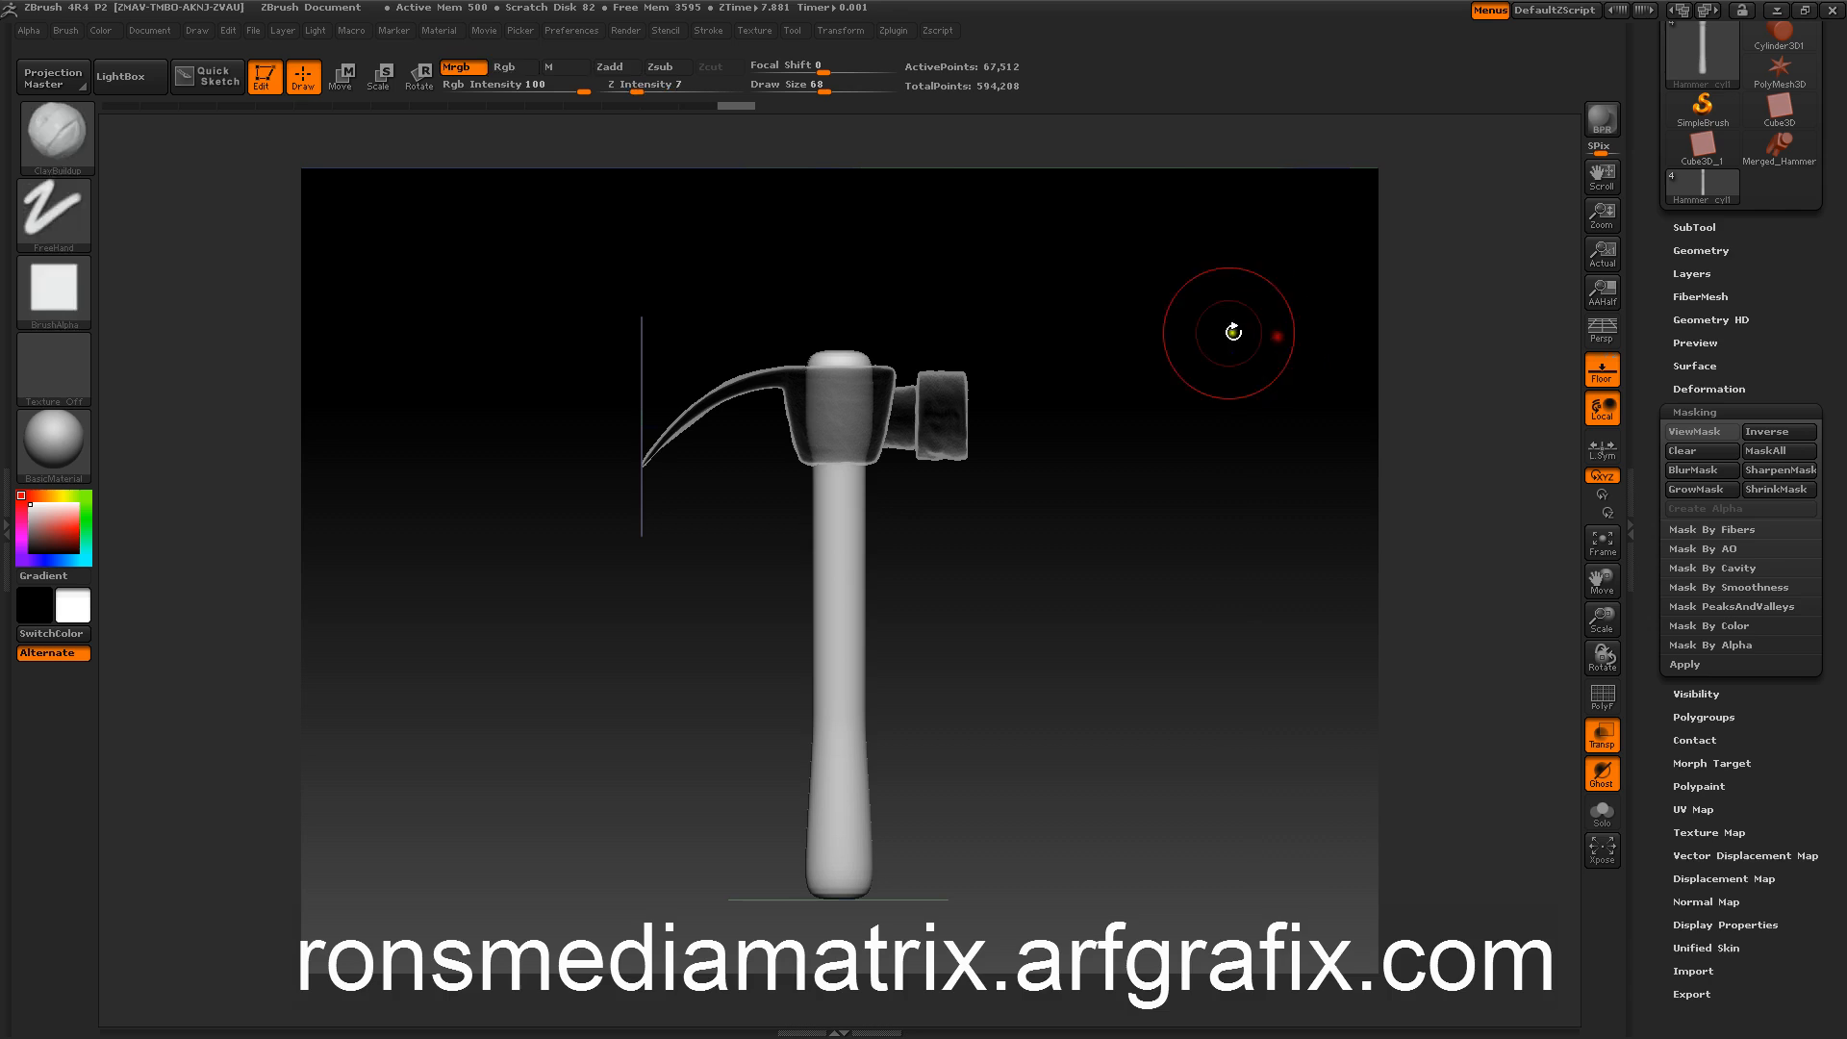
click(343, 75)
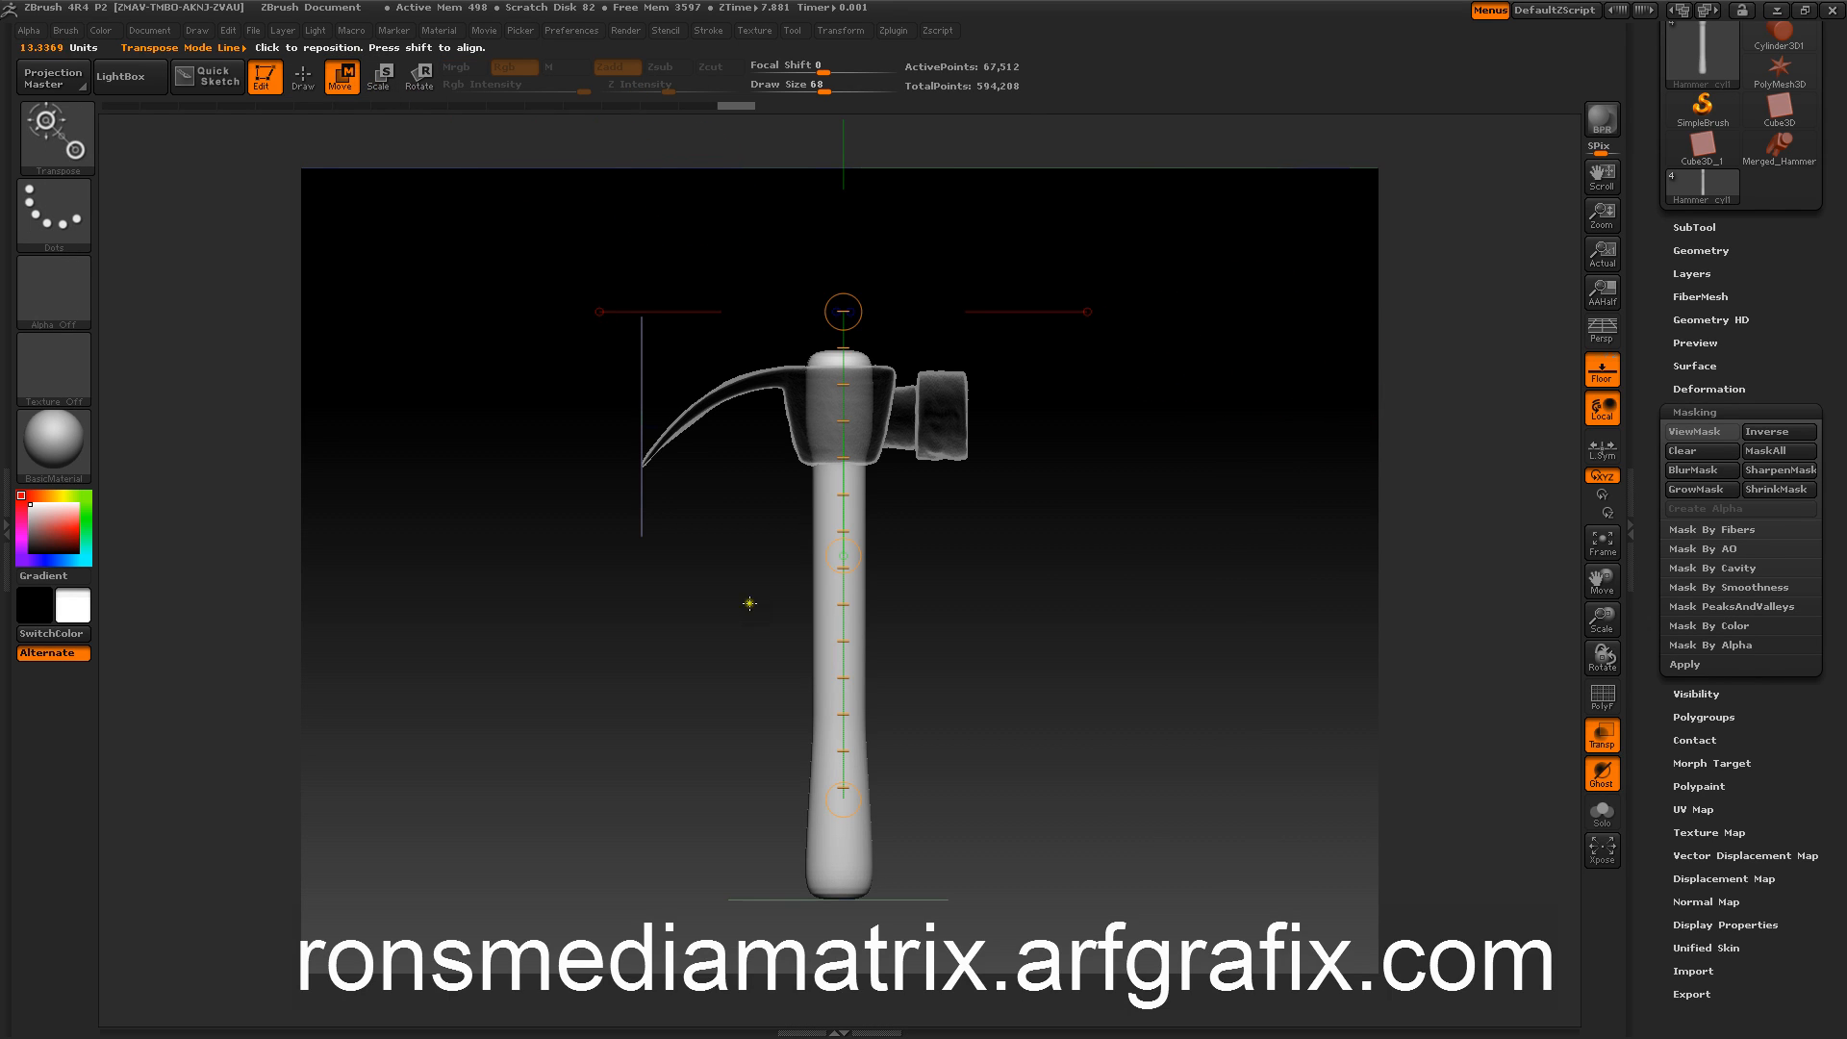
mouse_move(843, 553)
mouse_down()
mouse_move(865, 582)
mouse_move(843, 560)
mouse_up()
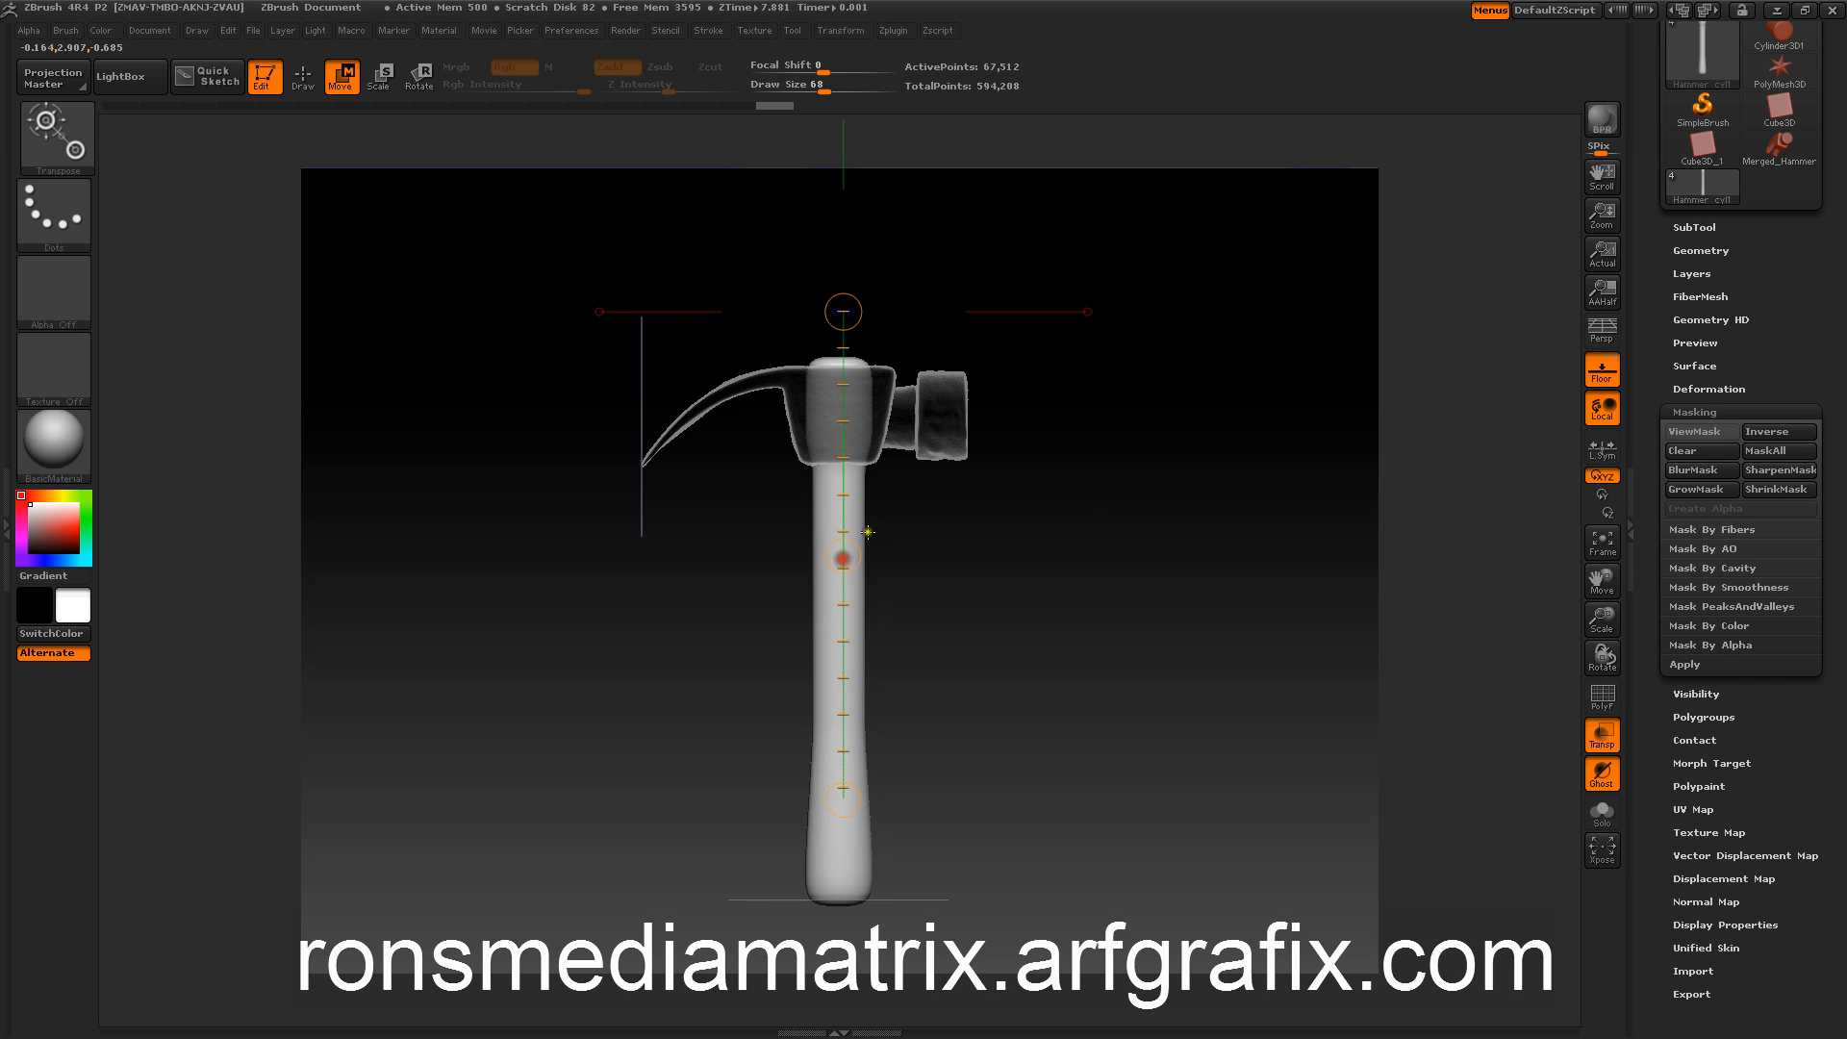
Step: Try to resize the merged hammer head around the handle opening with the Size deformation, and undo the resize
drag(1067, 465, 1043, 715)
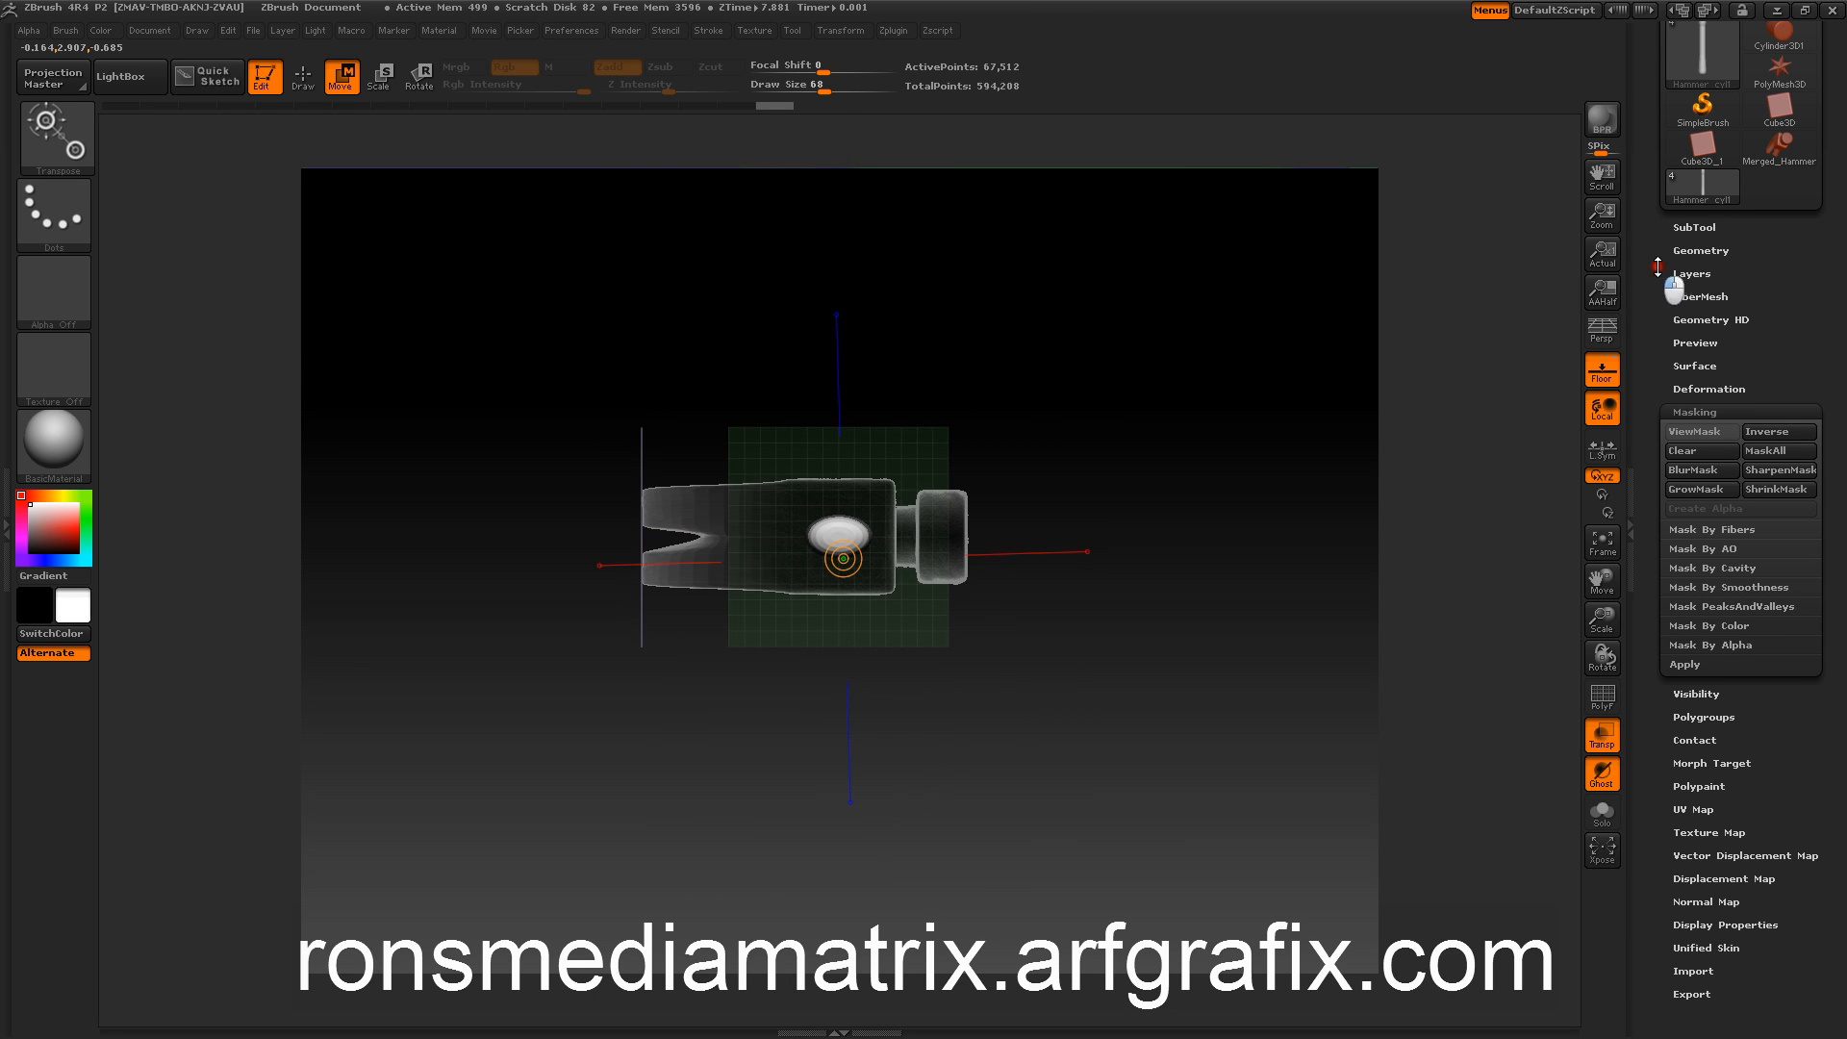
click(1683, 226)
click(1731, 370)
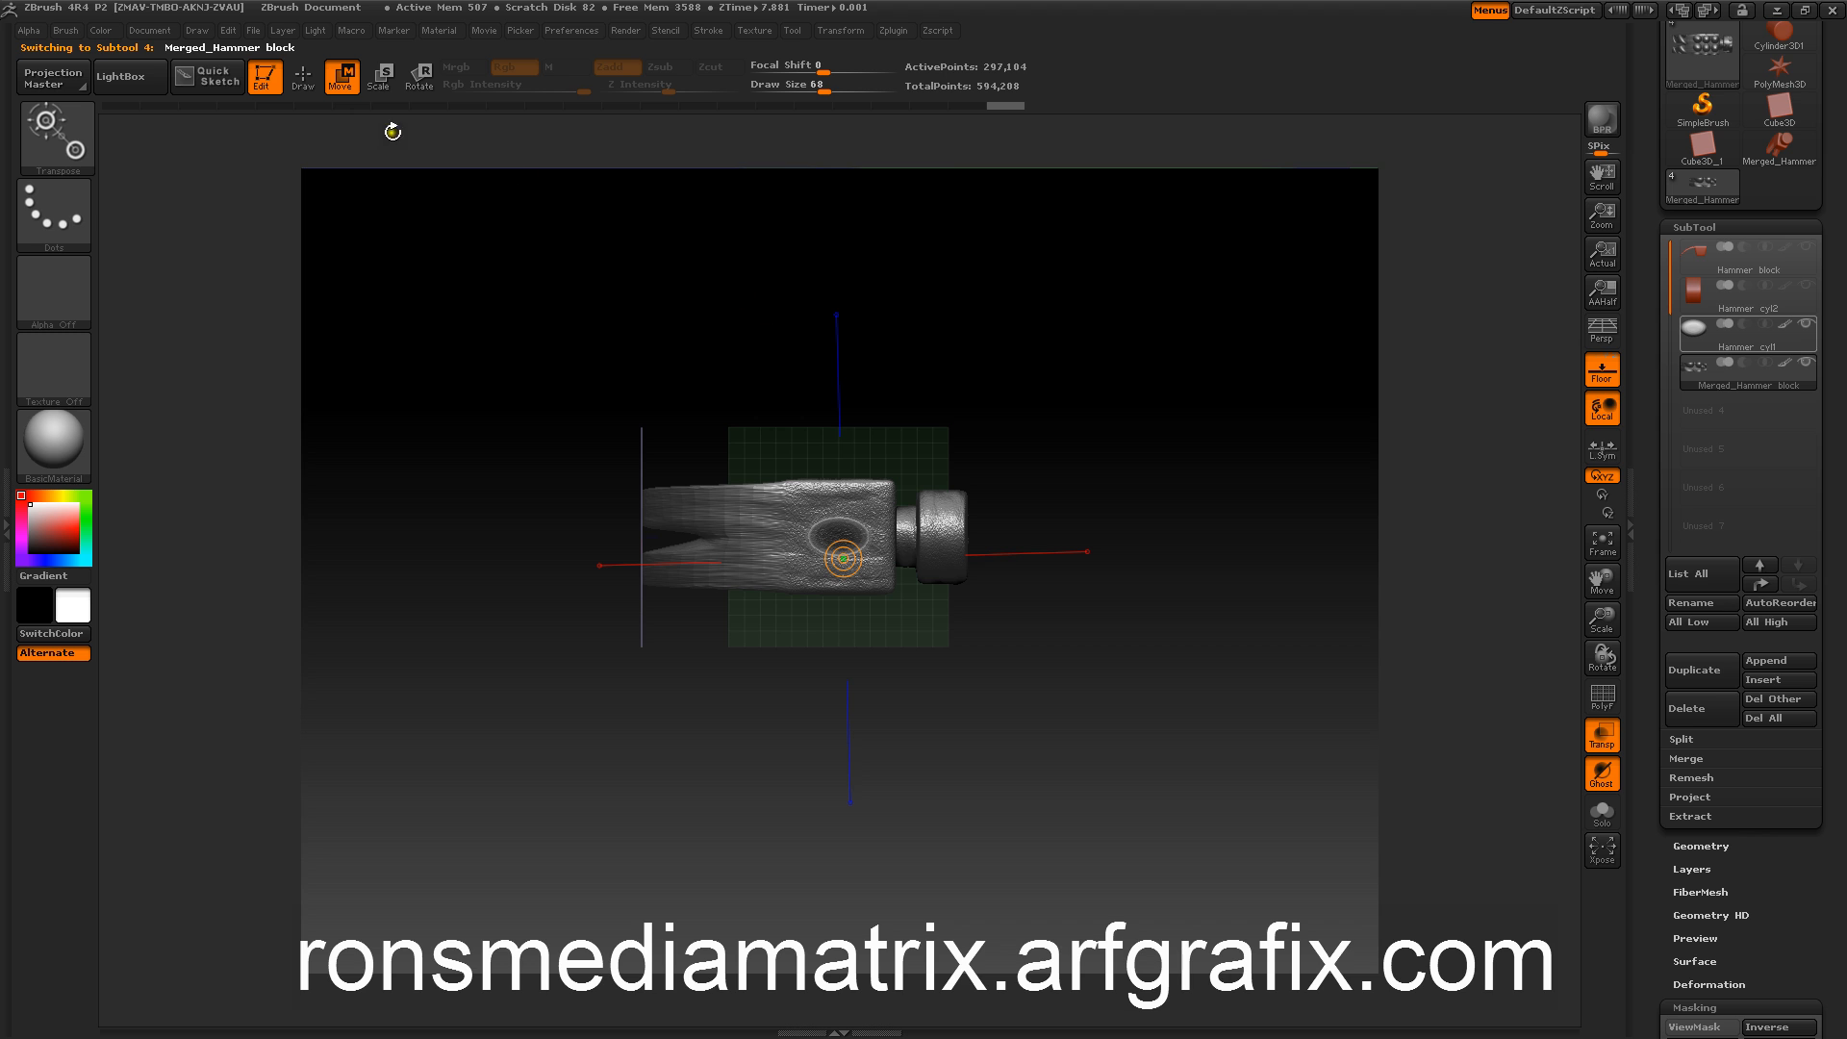
key(q)
mouse_move(1105, 334)
mouse_down()
mouse_move(1080, 346)
mouse_move(1105, 321)
mouse_up()
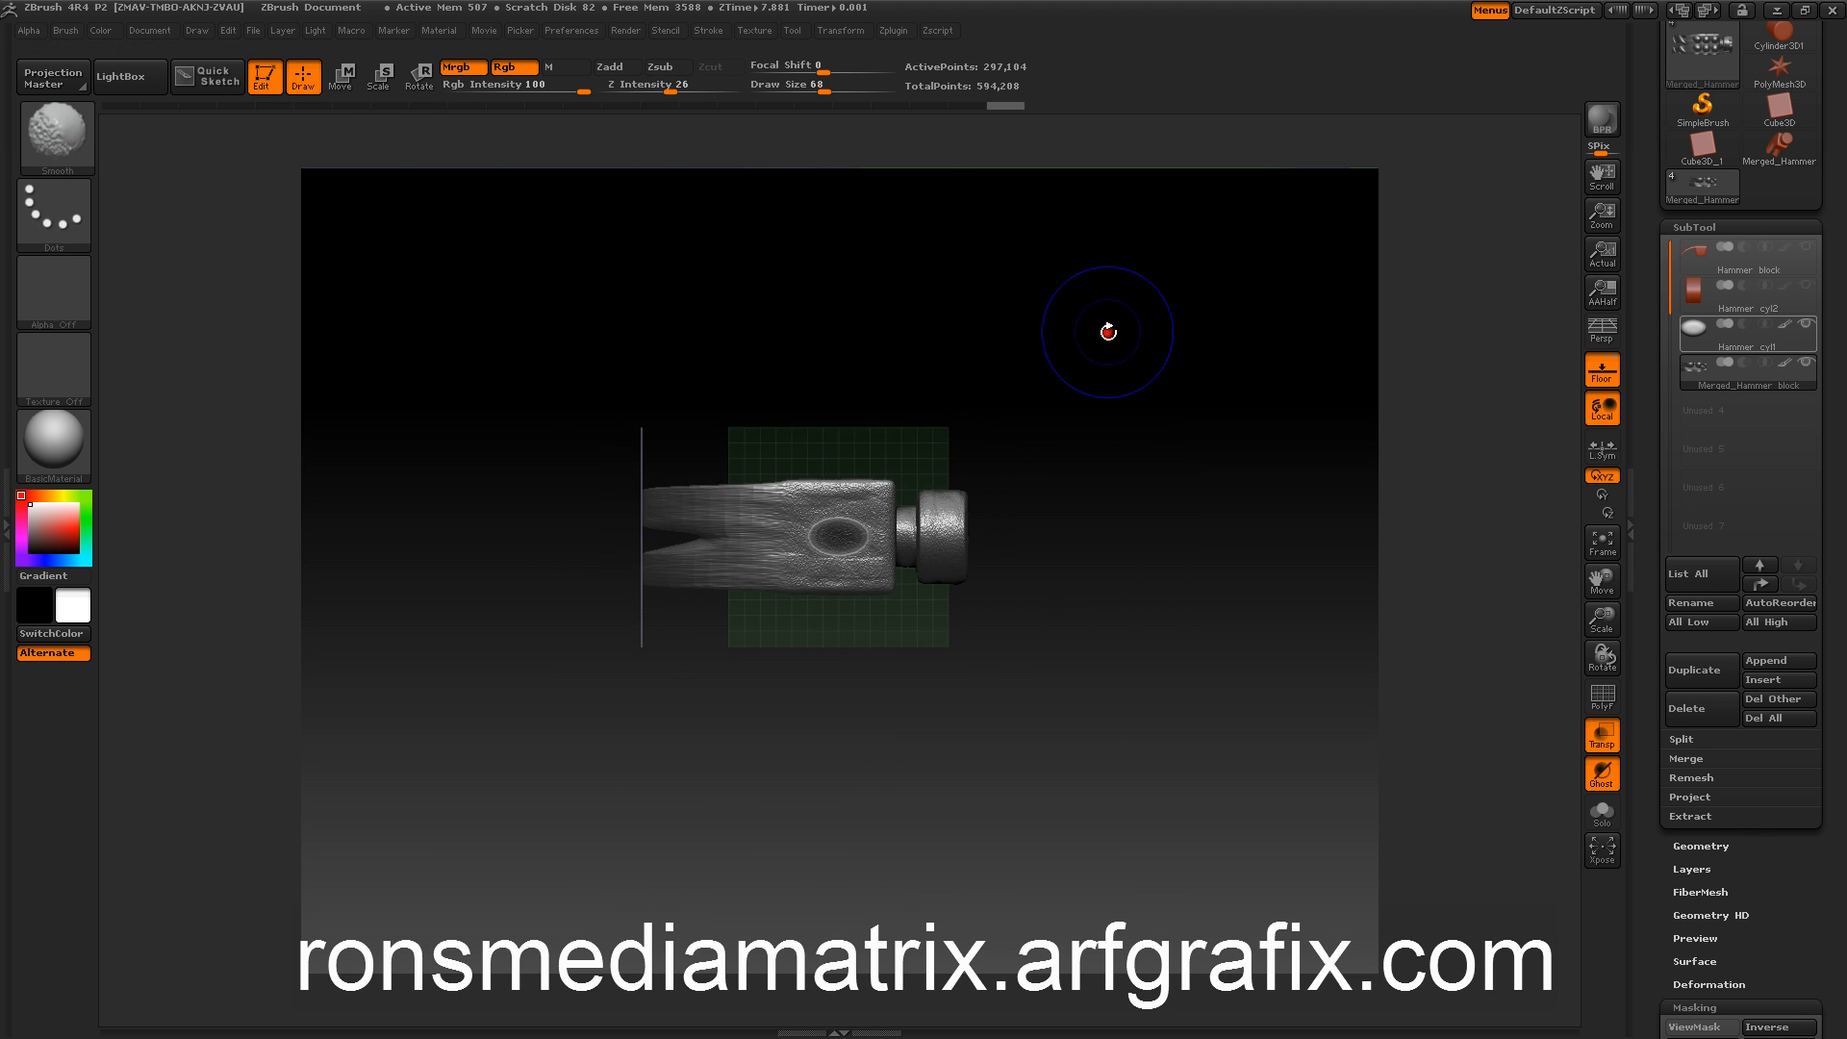
click(1679, 226)
click(1687, 388)
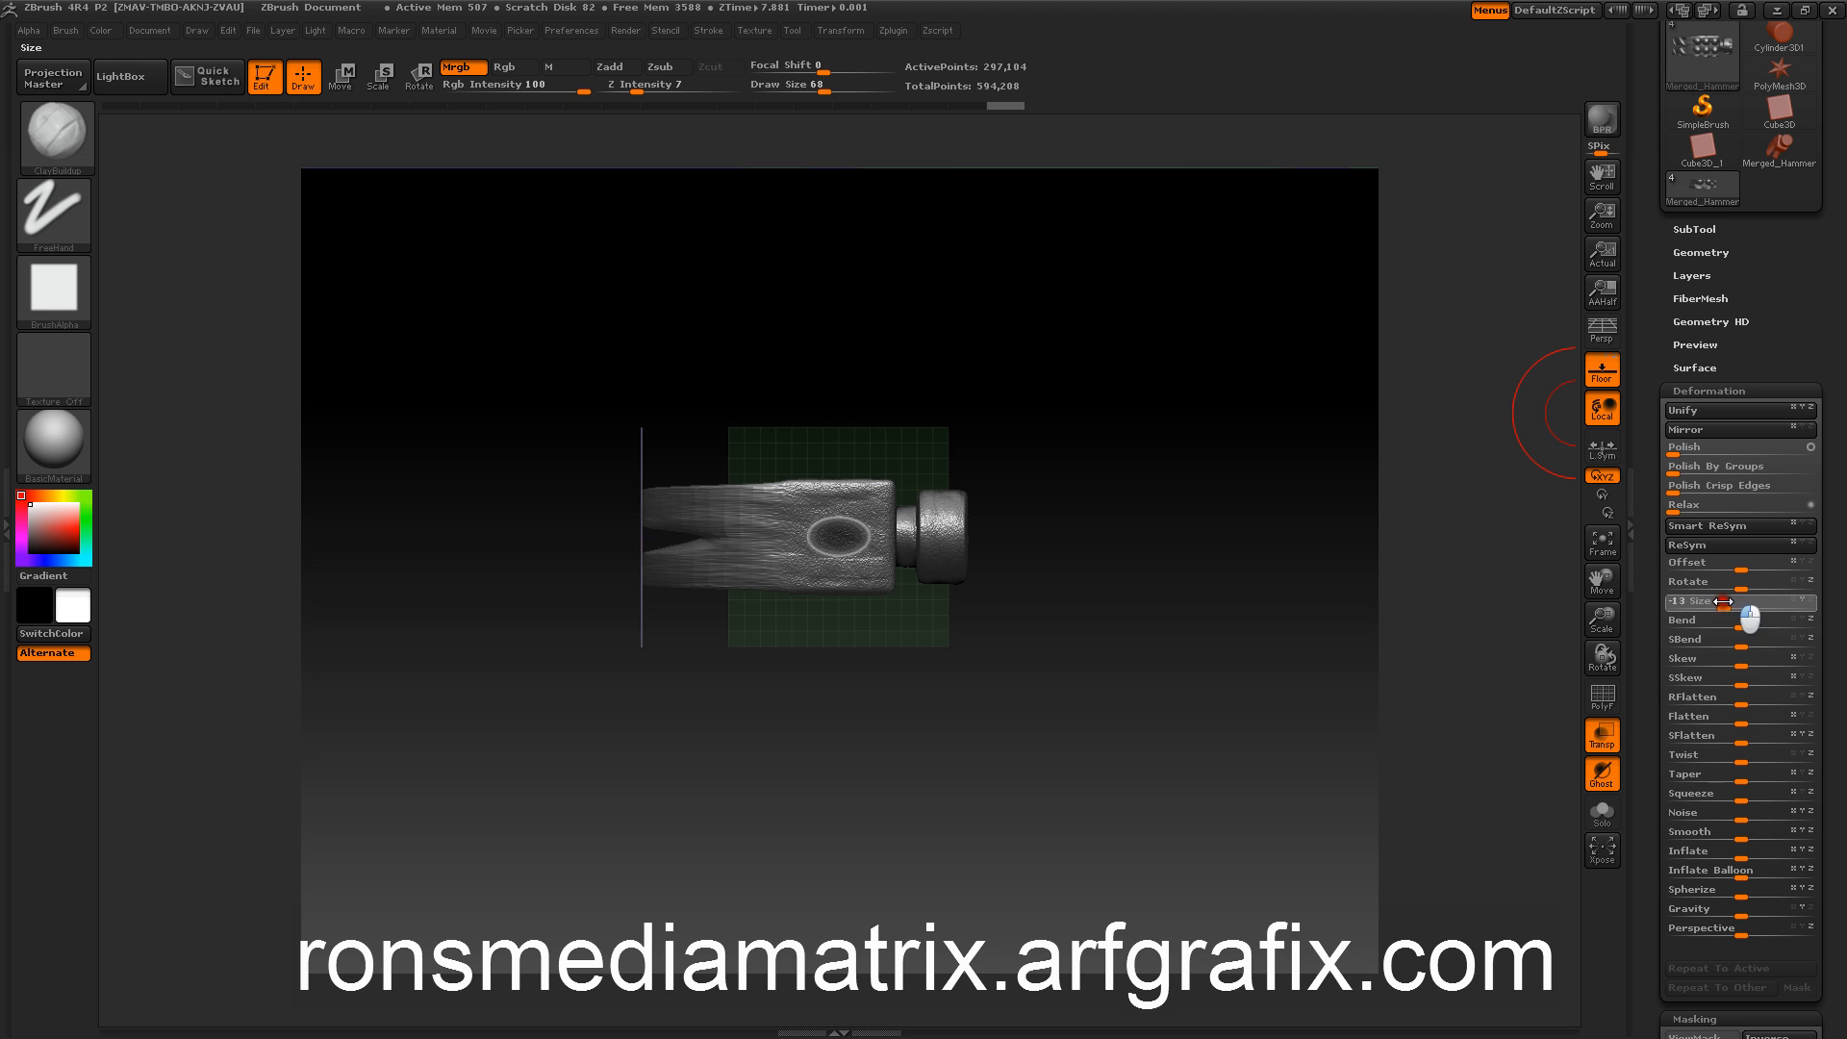
drag(1722, 600, 1718, 600)
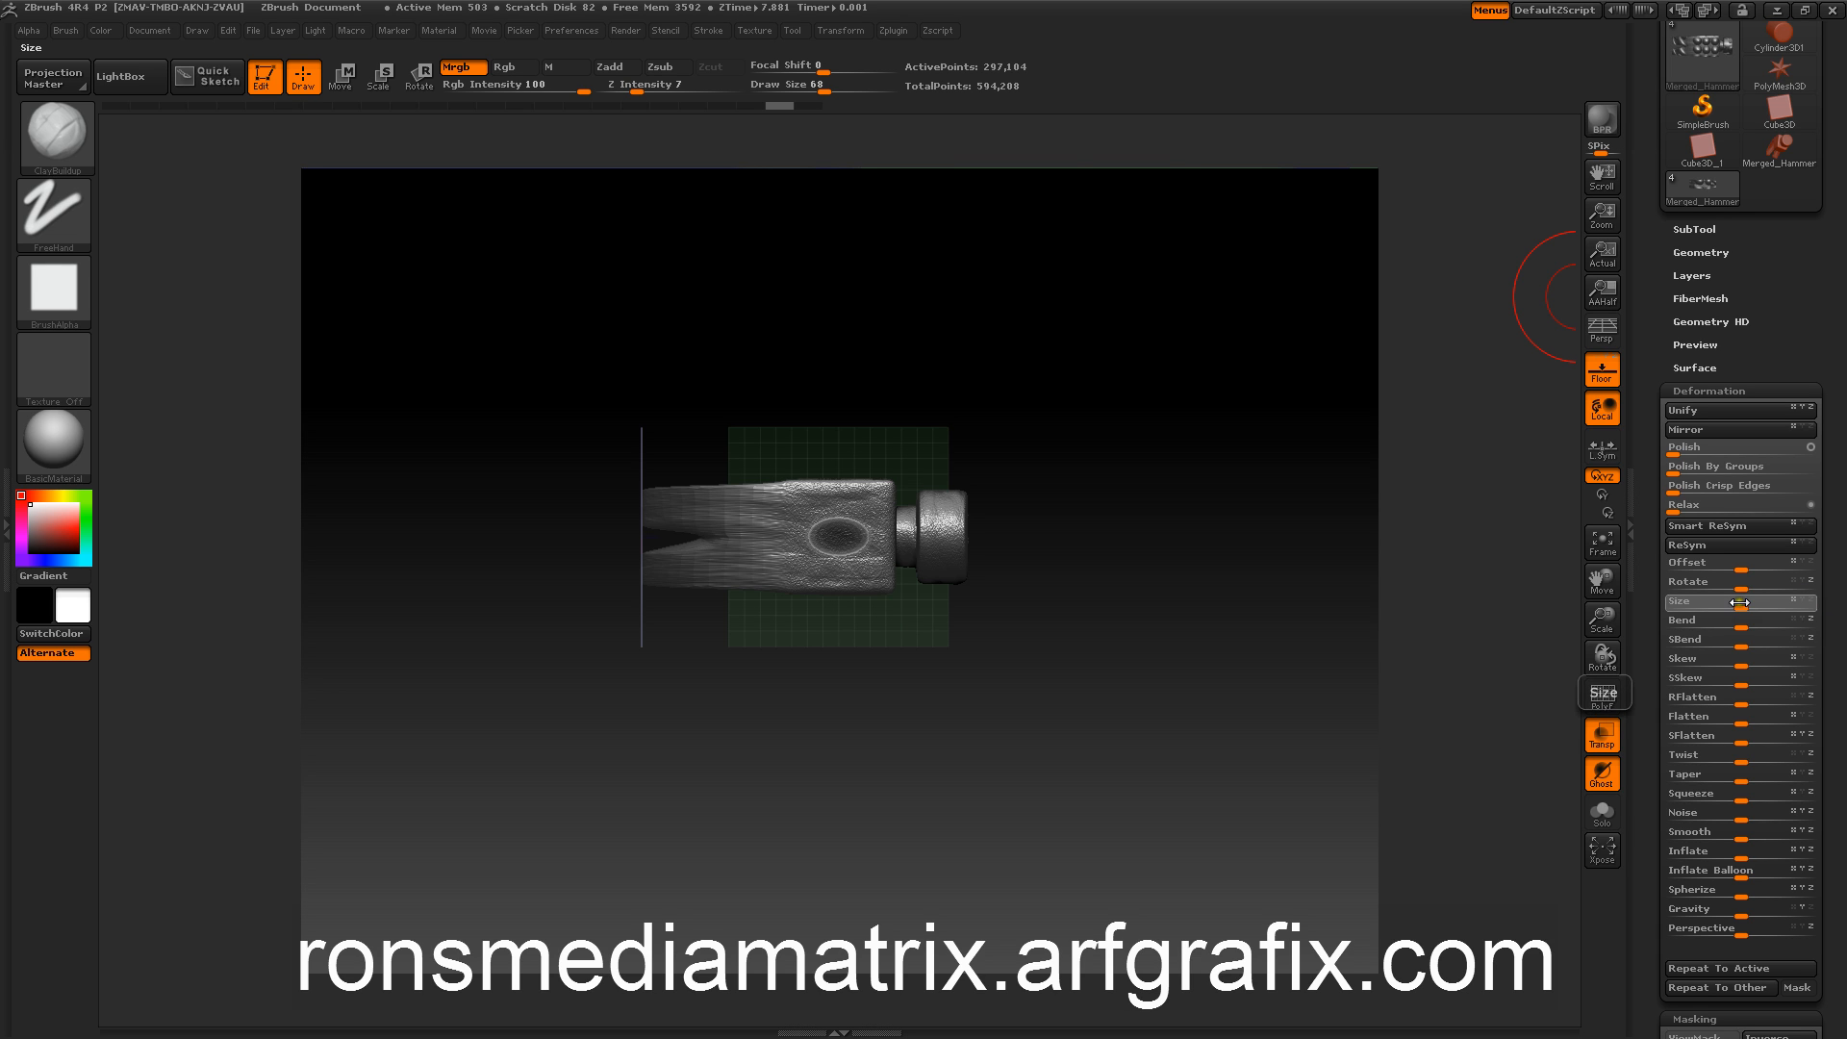
drag(1741, 602, 1716, 603)
mouse_move(1426, 598)
mouse_down()
mouse_move(1325, 585)
mouse_move(1415, 583)
mouse_up()
key(ctrl+z)
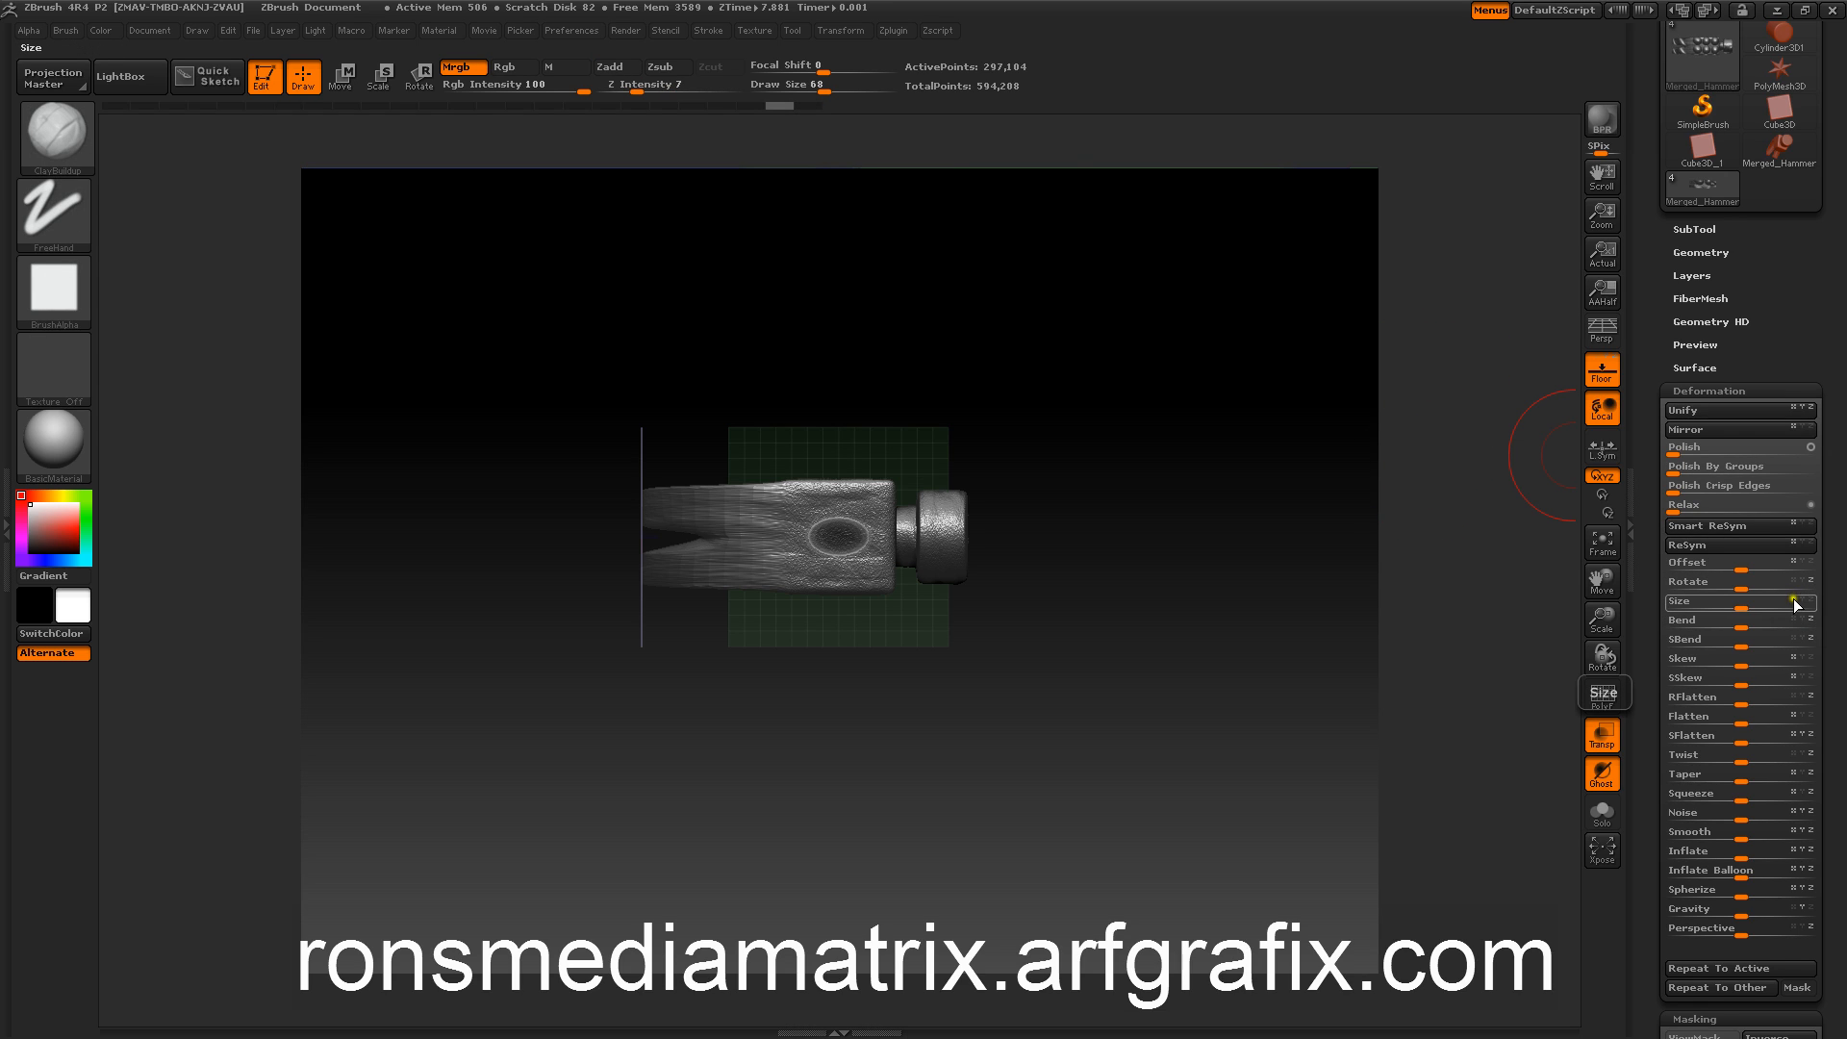
Step: Try to resize the hammer head on all three axes with the Size deformation
click(1738, 604)
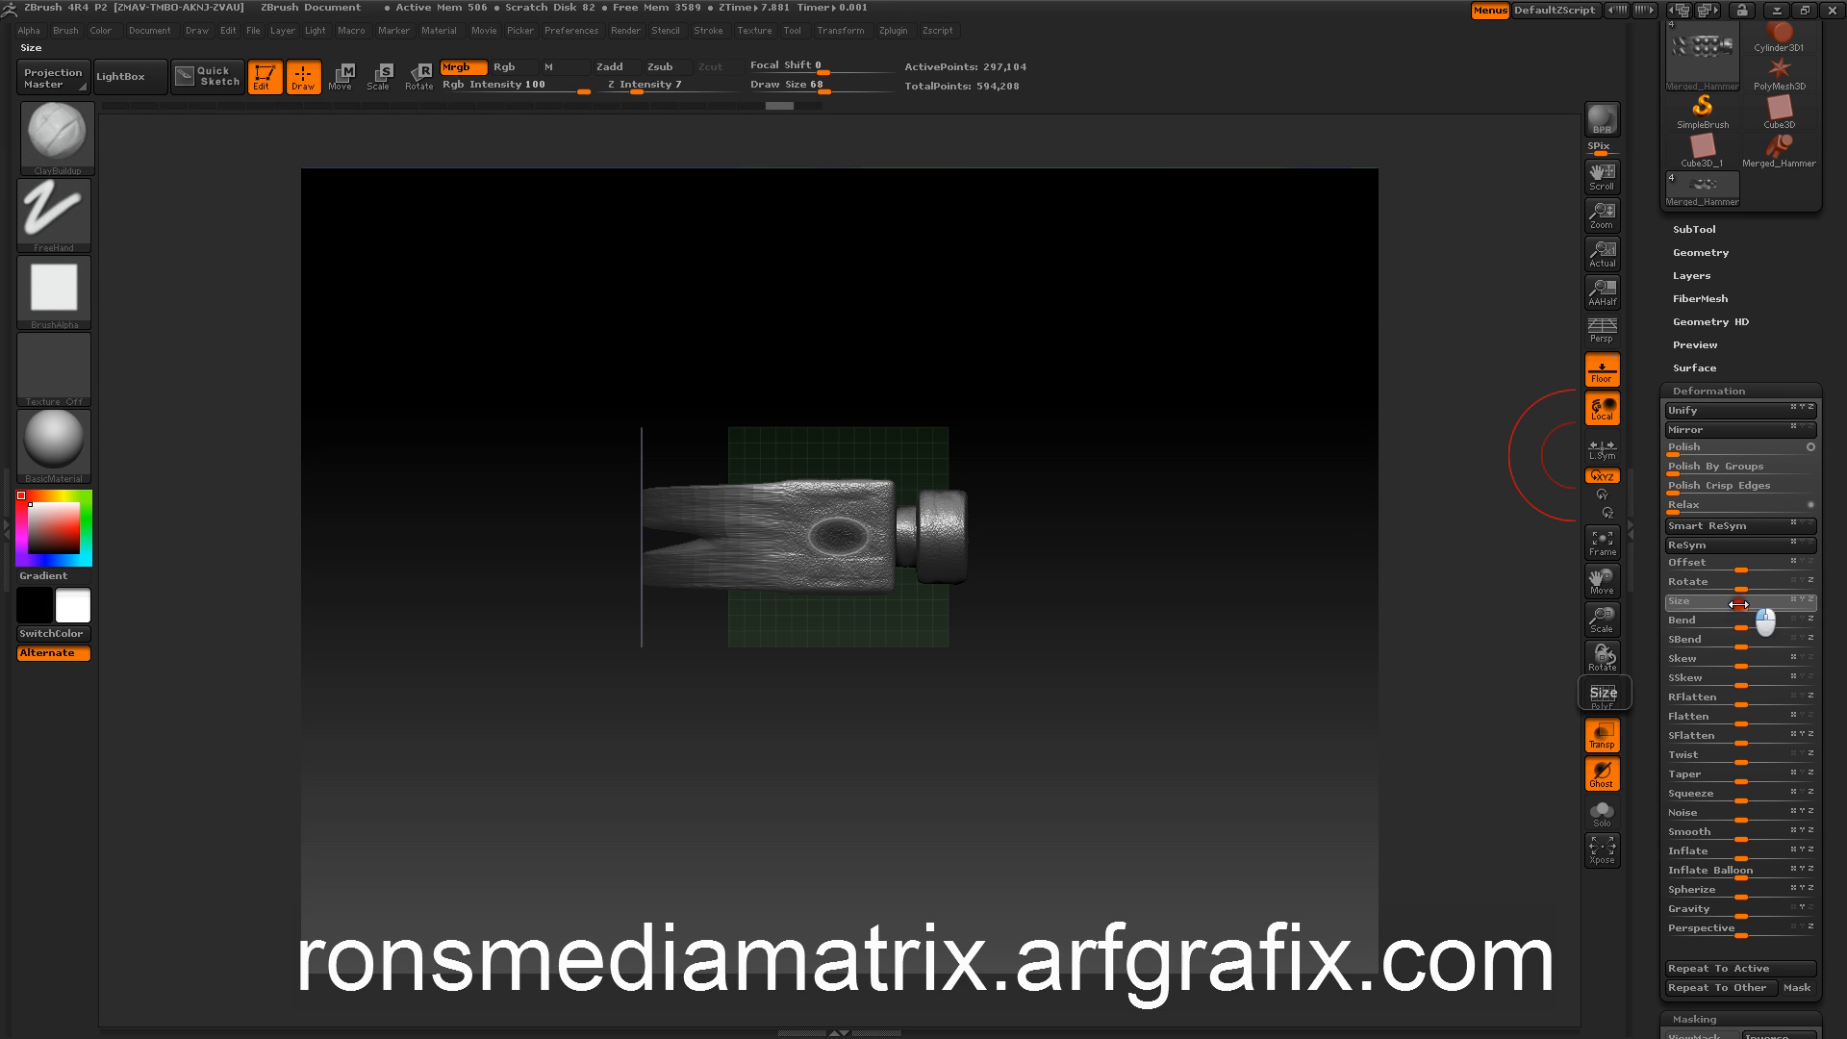
drag(1748, 603, 1745, 606)
mouse_move(1385, 640)
shift+mouse_down()
mouse_move(1408, 489)
mouse_move(1302, 573)
mouse_move(1302, 696)
mouse_move(1287, 553)
shift+mouse_up()
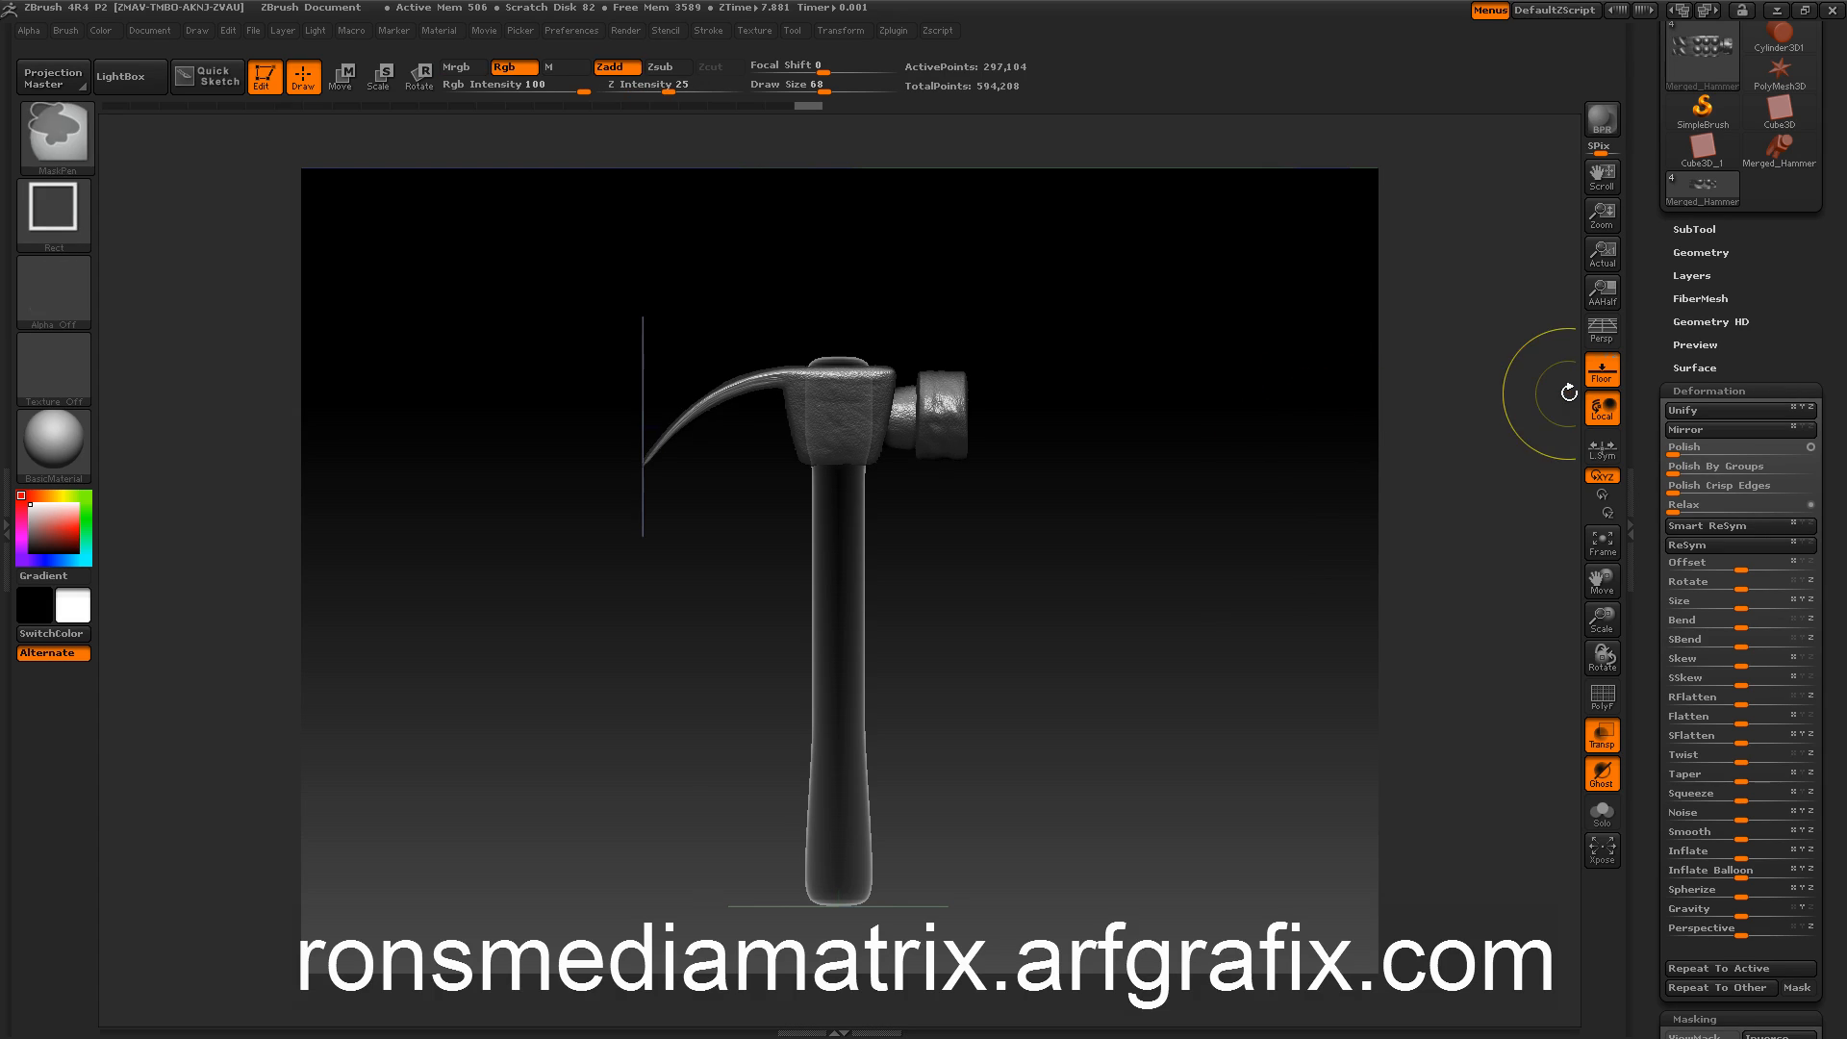
drag(1193, 455, 1158, 478)
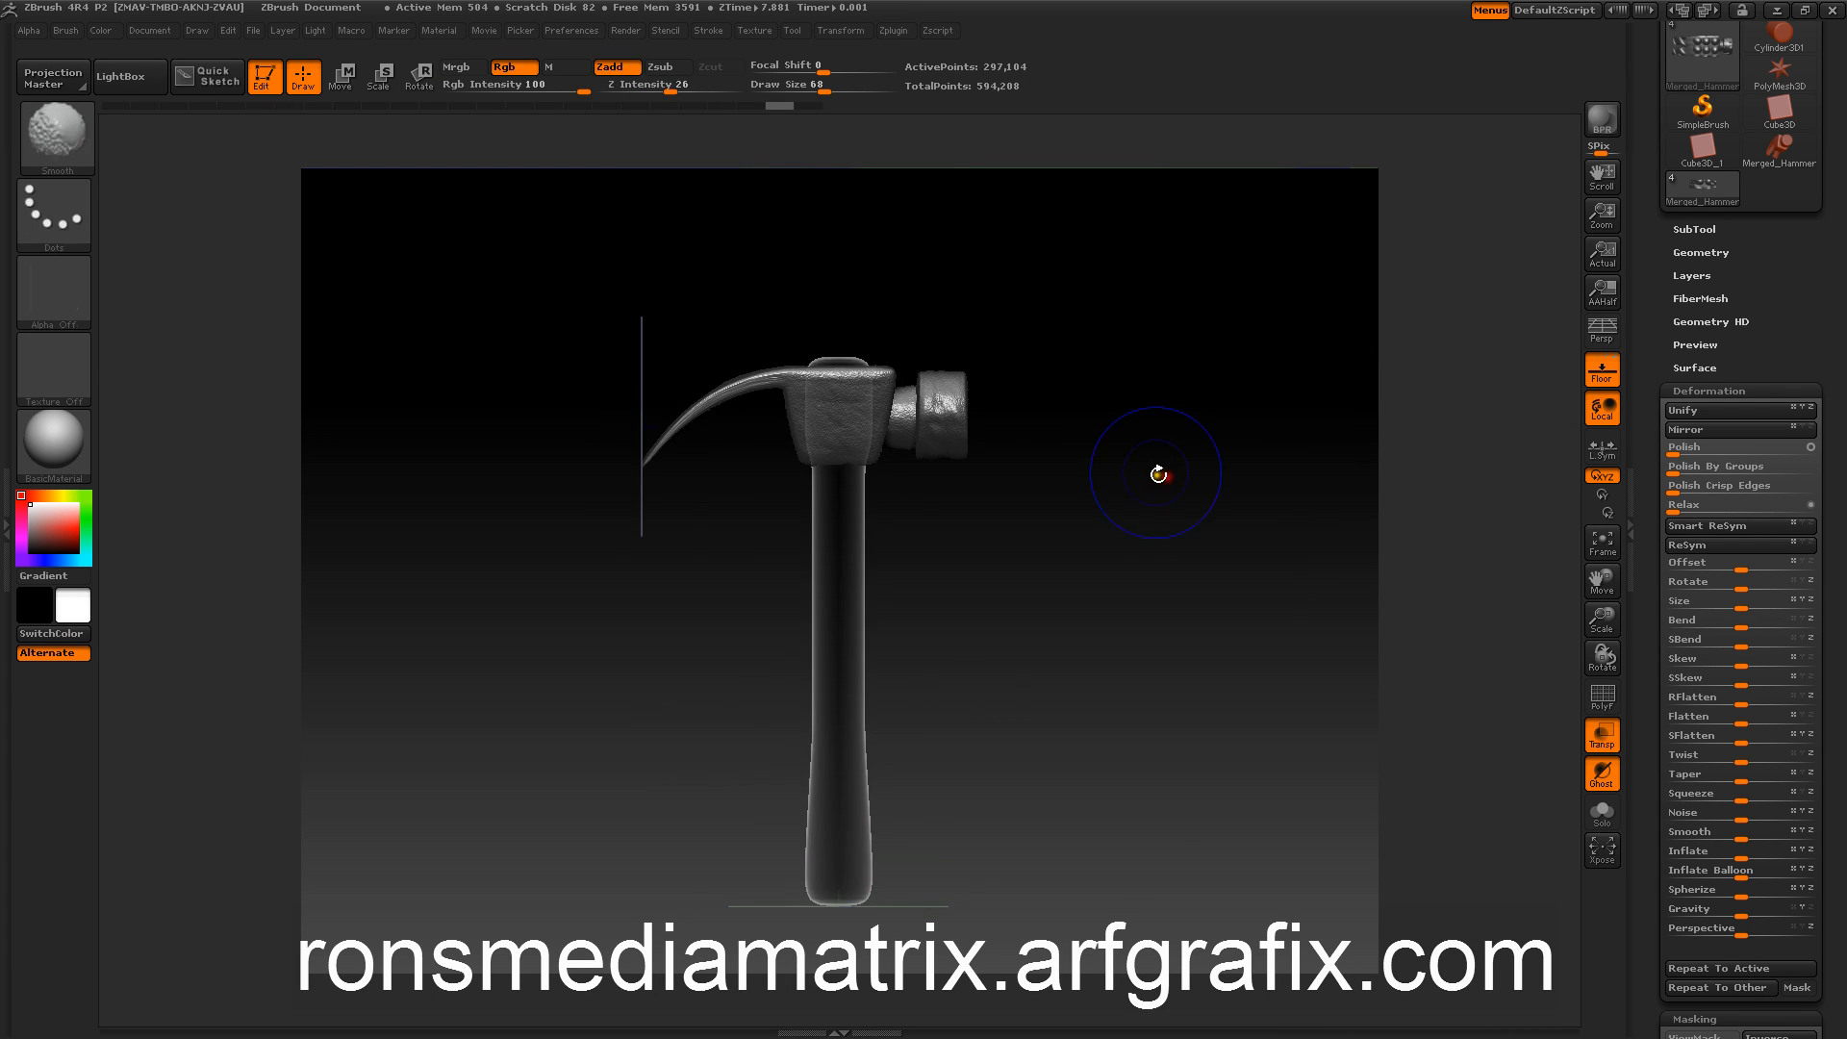
Step: Turn off the subtool transparency and the floor grid, and make the handle the active subtool
click(1600, 739)
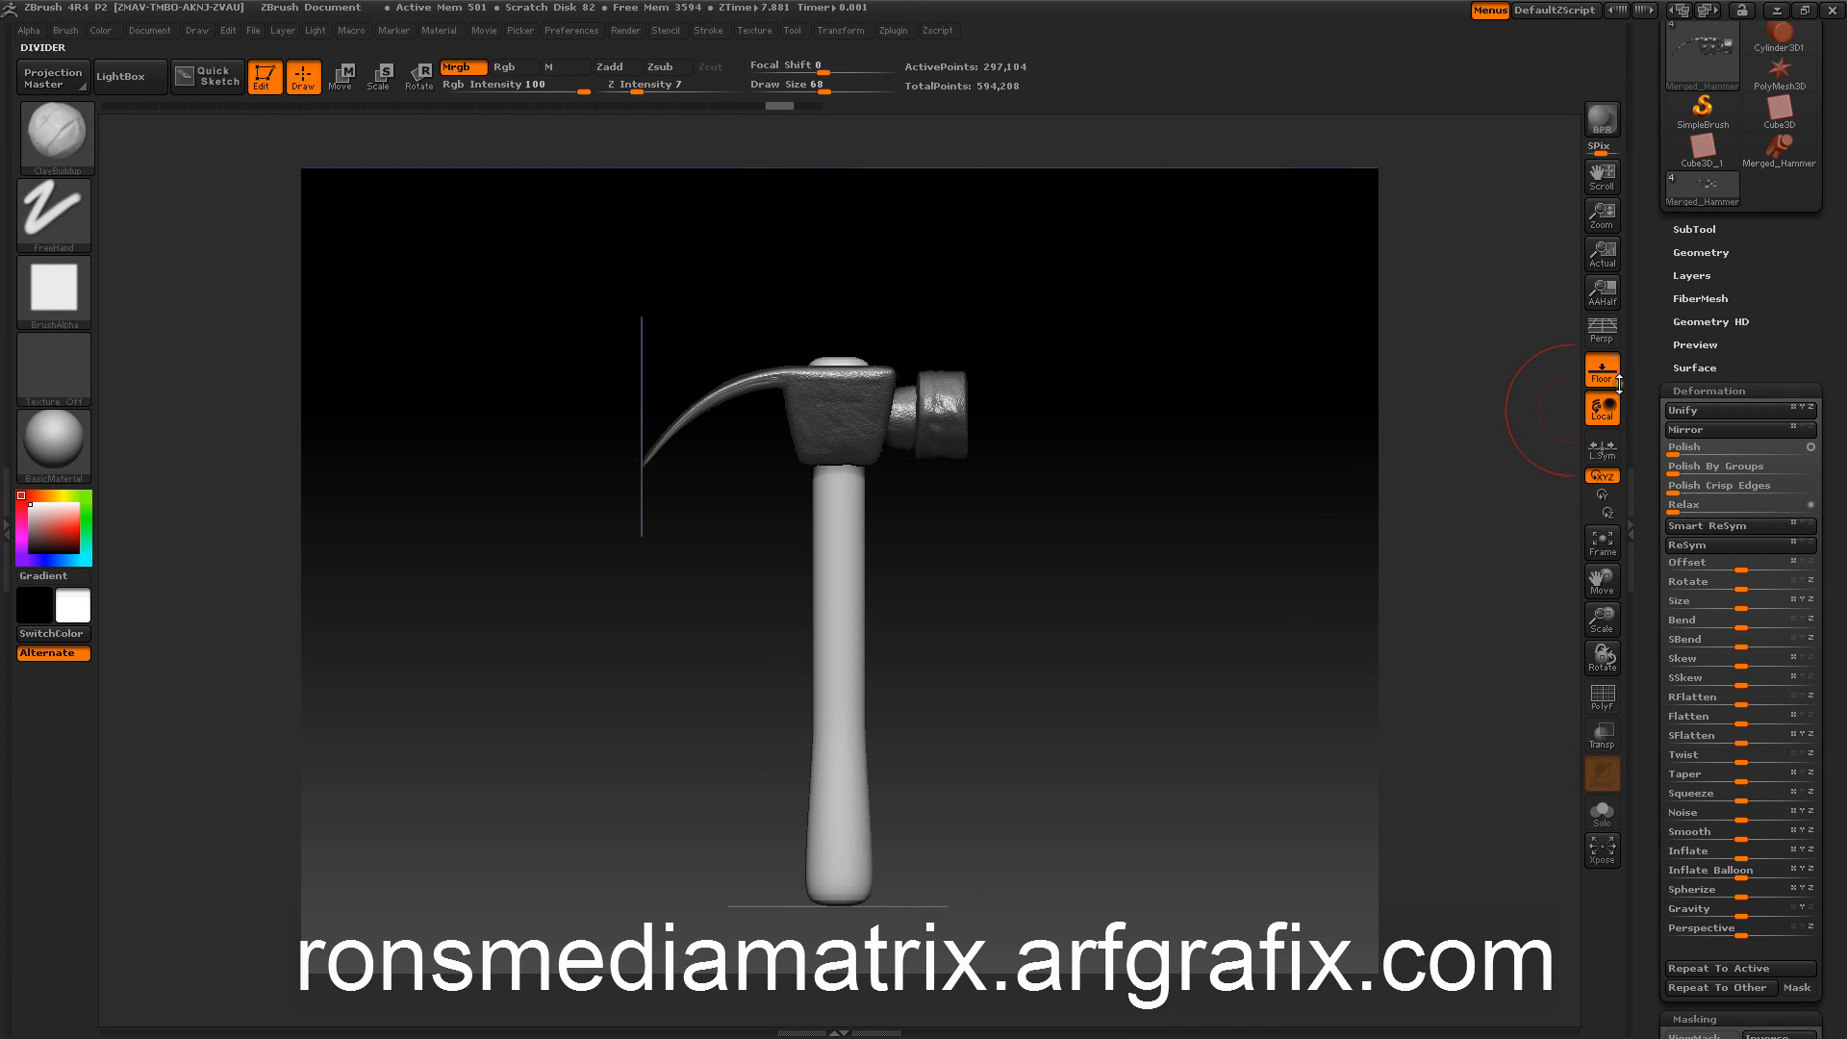
drag(1661, 354, 1662, 516)
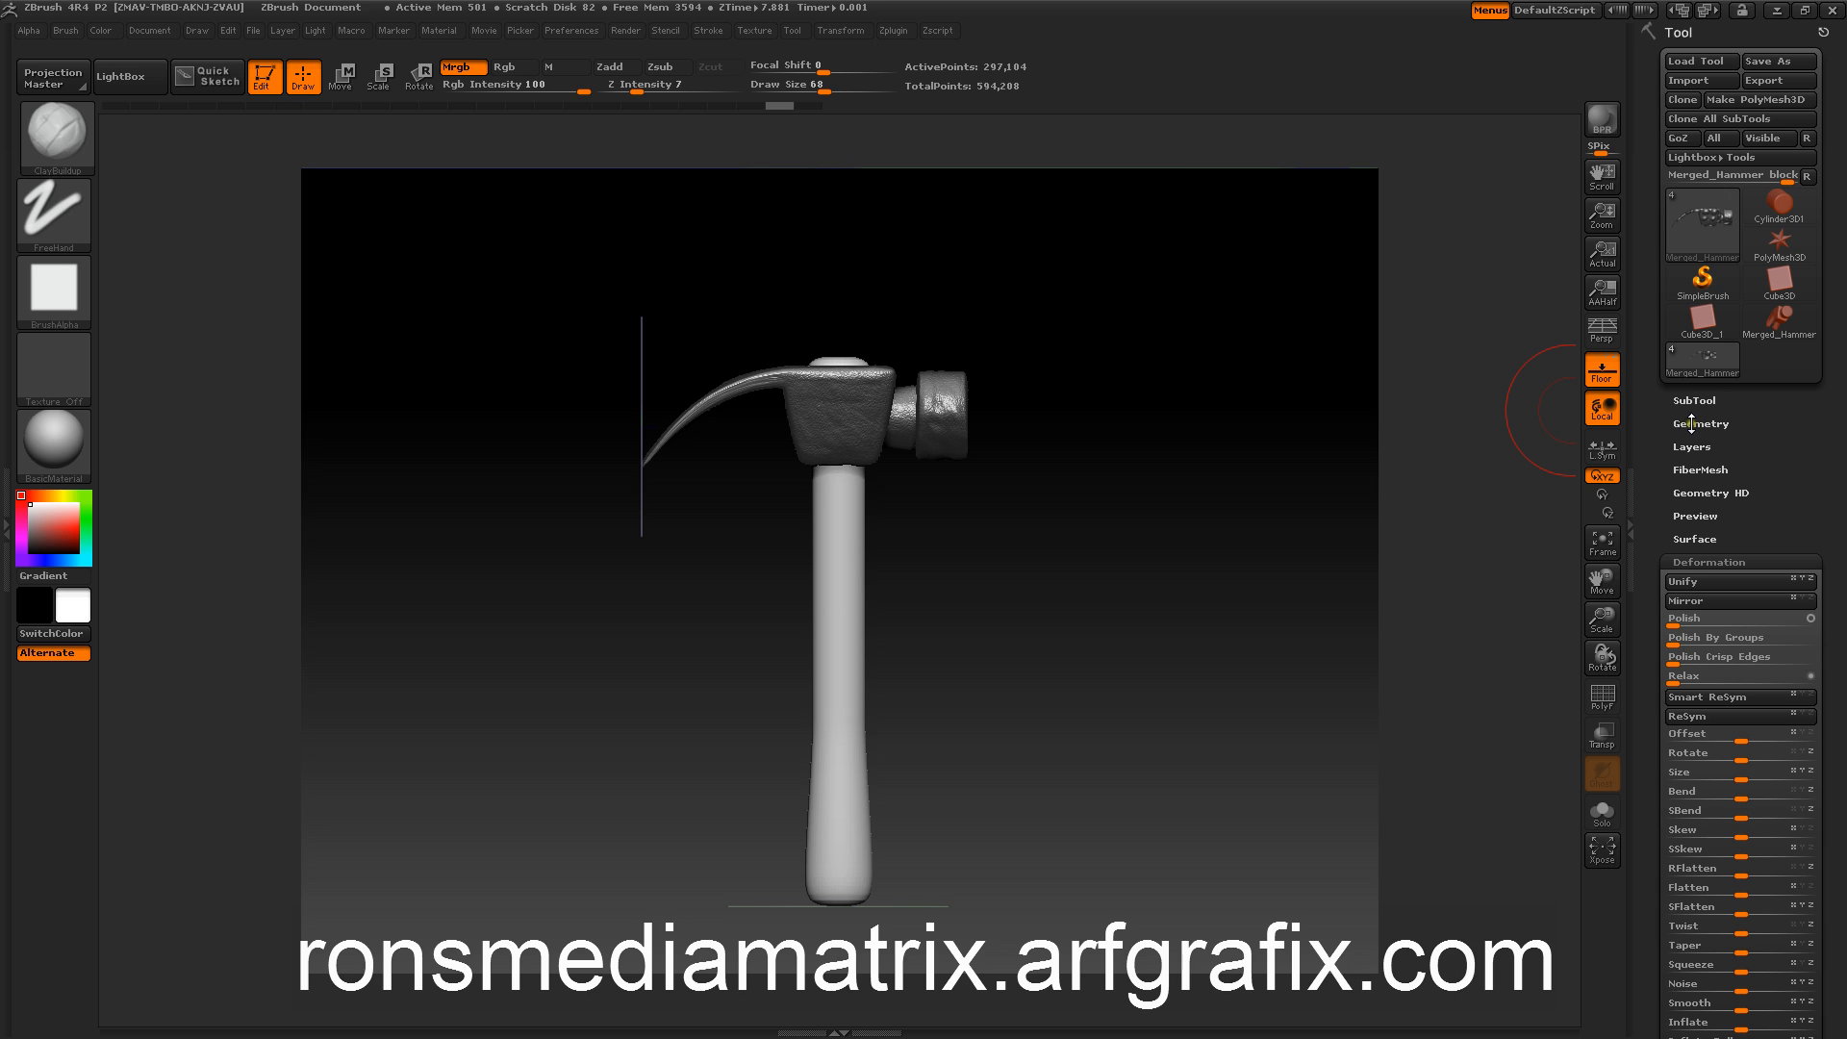
click(1686, 399)
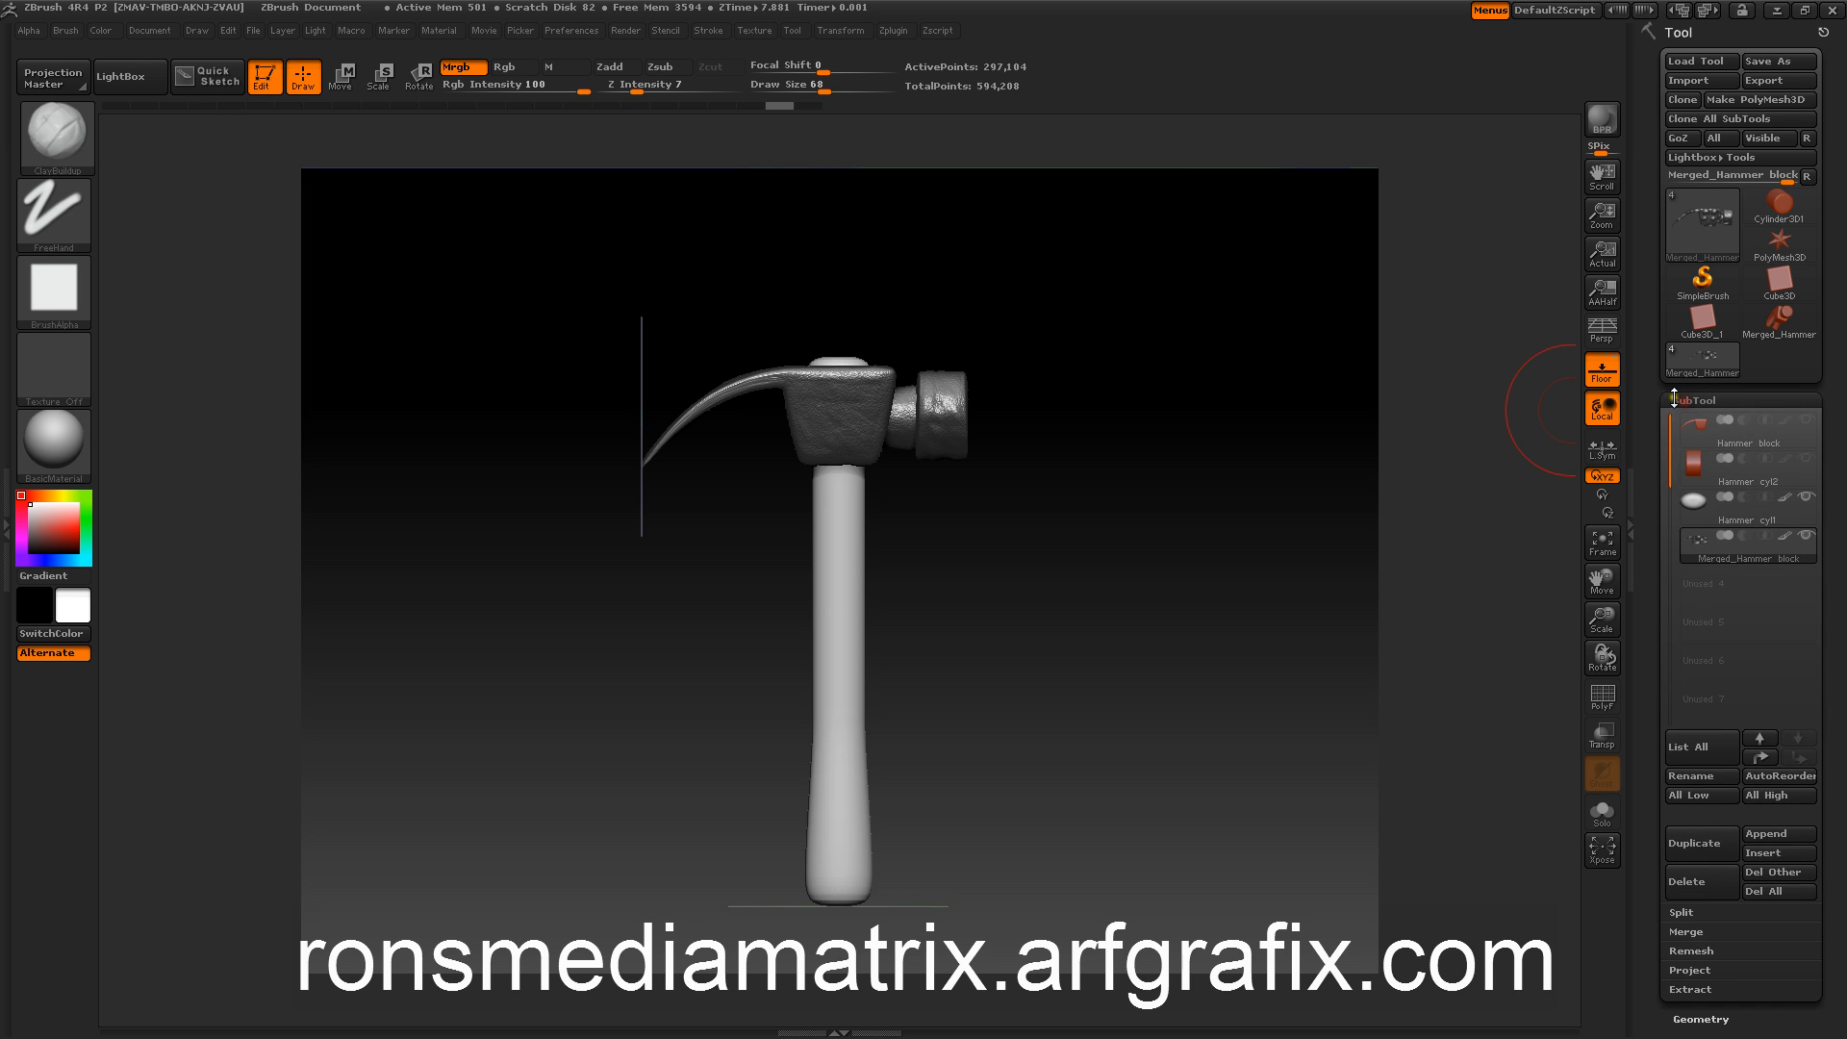
click(1696, 509)
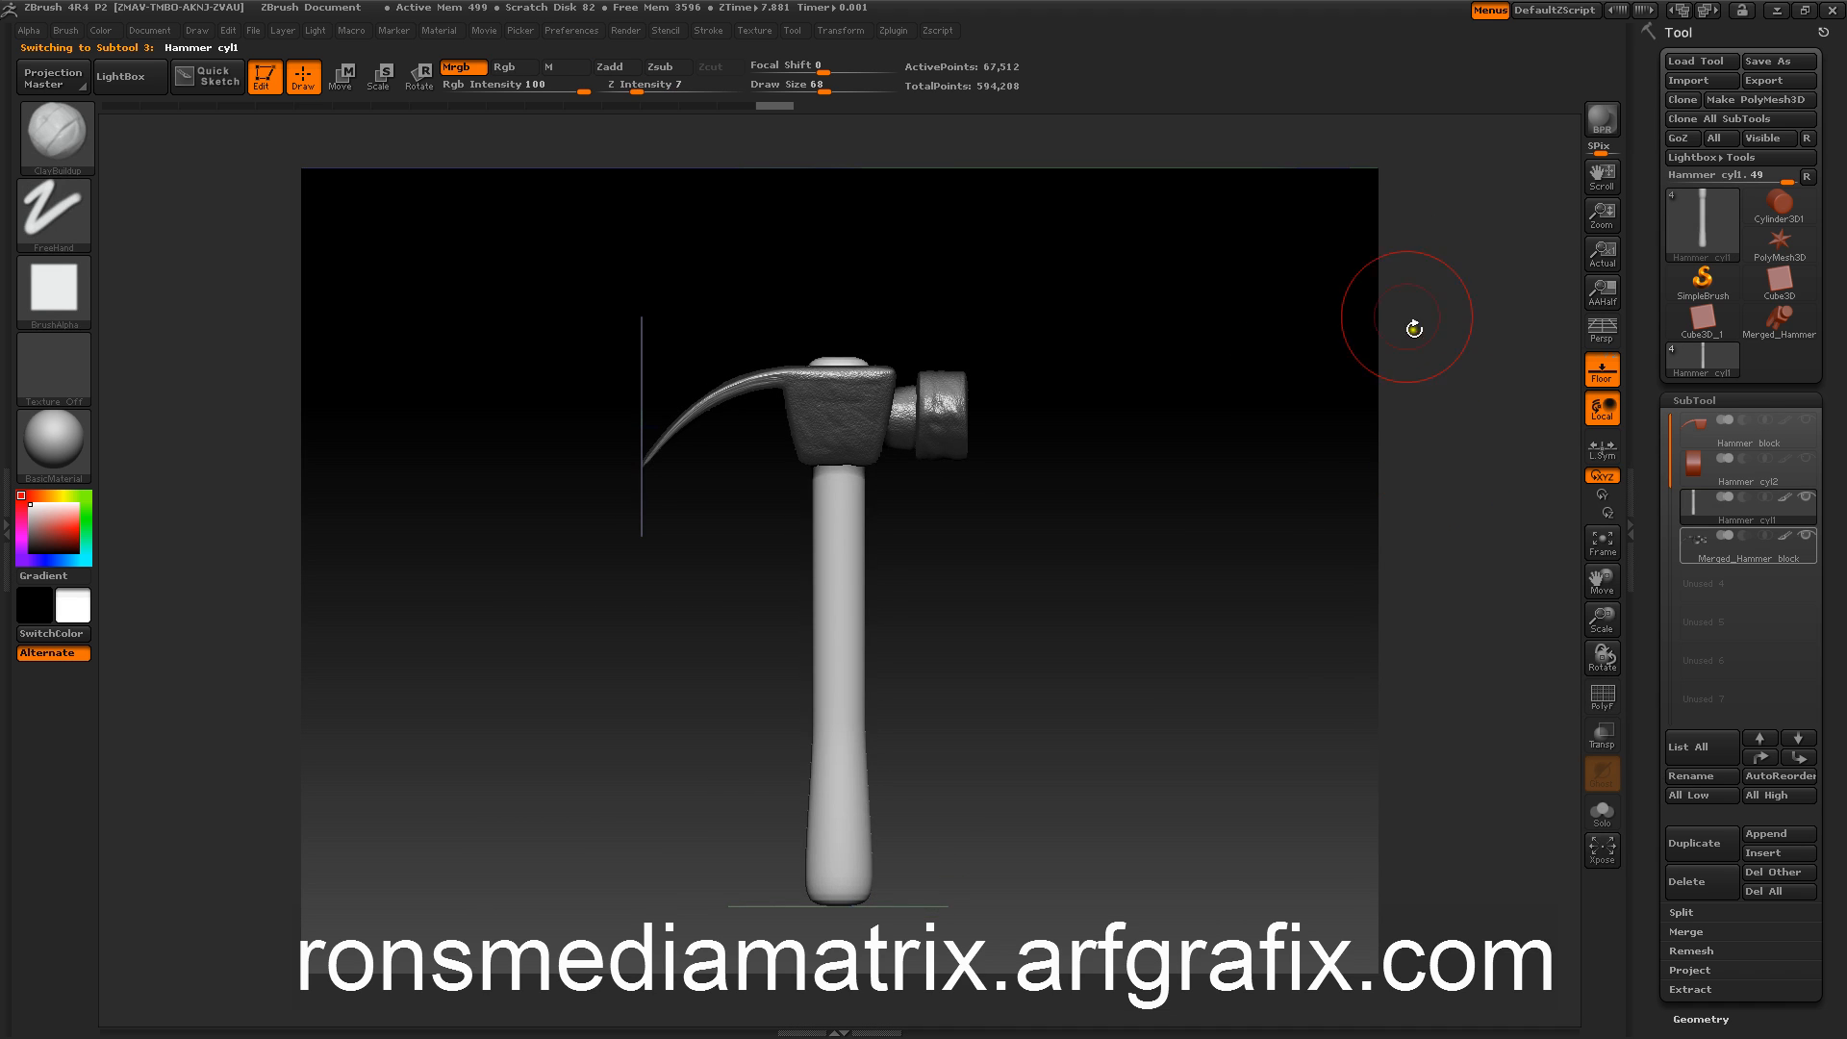
click(1601, 368)
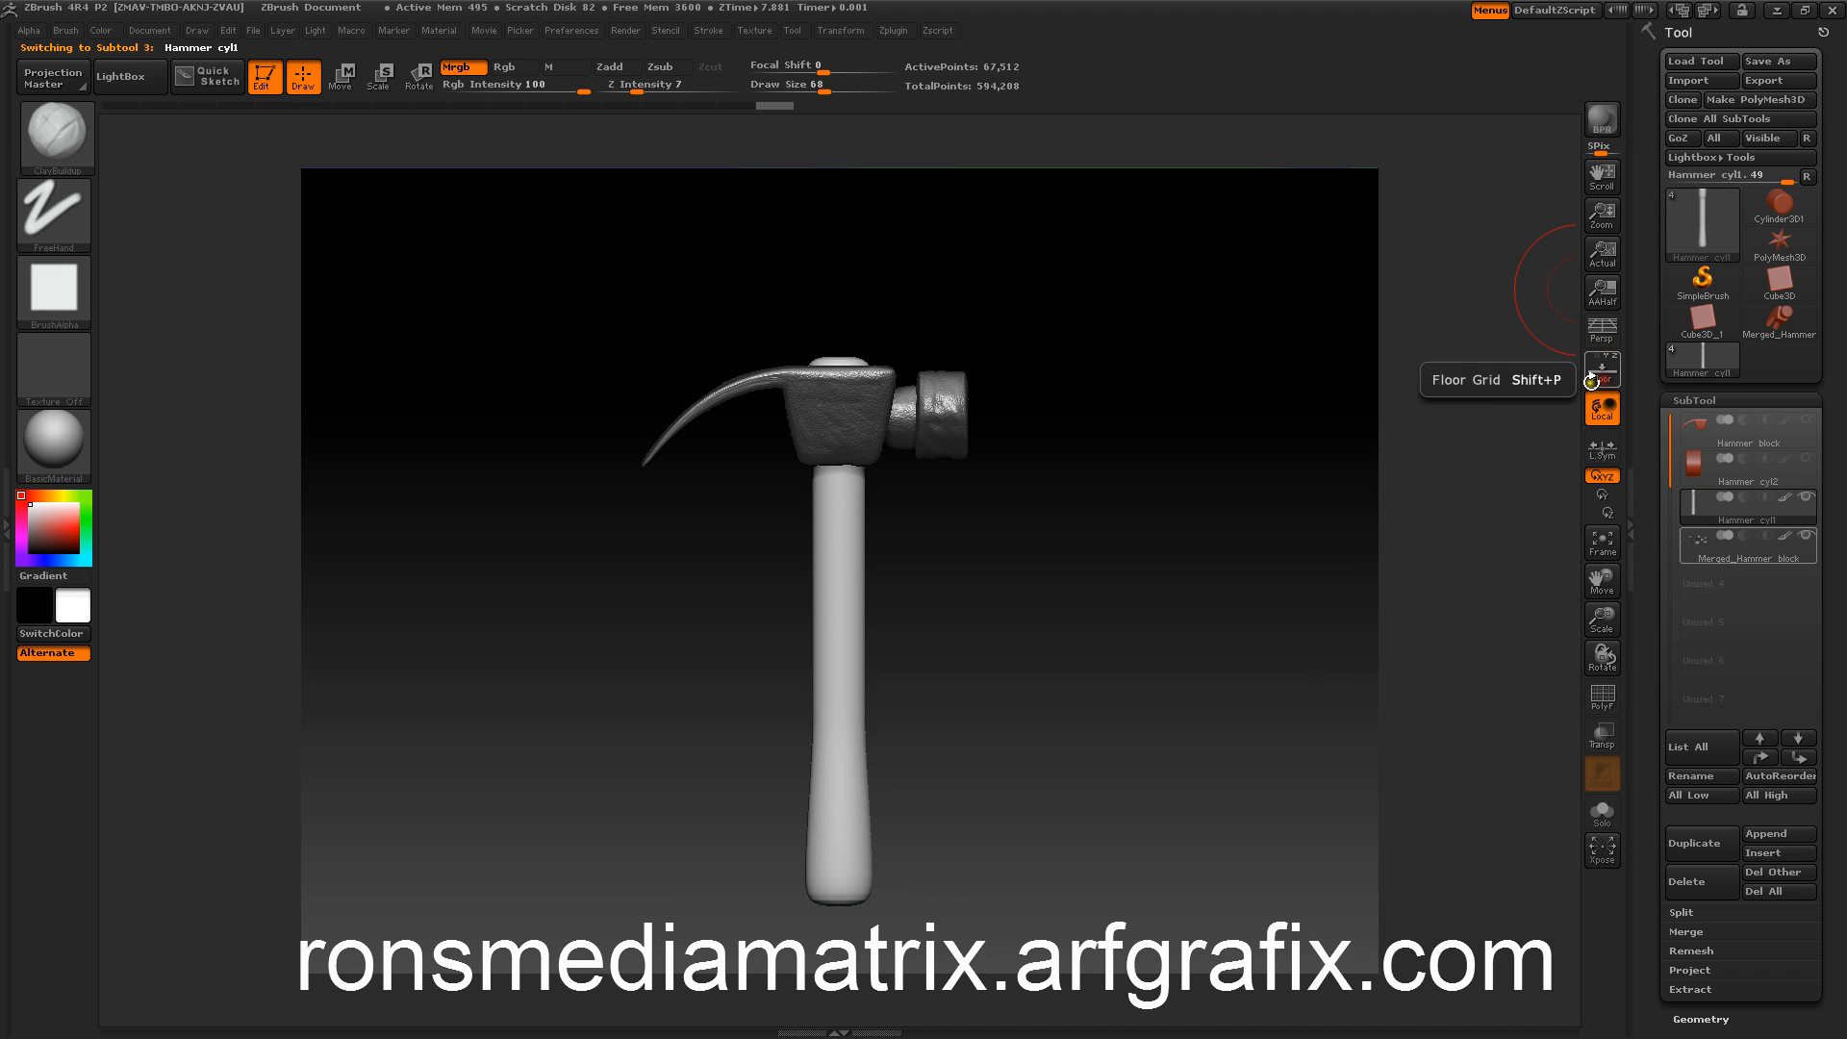
key(shift)
mouse_move(1314, 445)
mouse_down()
mouse_move(1327, 461)
mouse_move(1222, 330)
mouse_up()
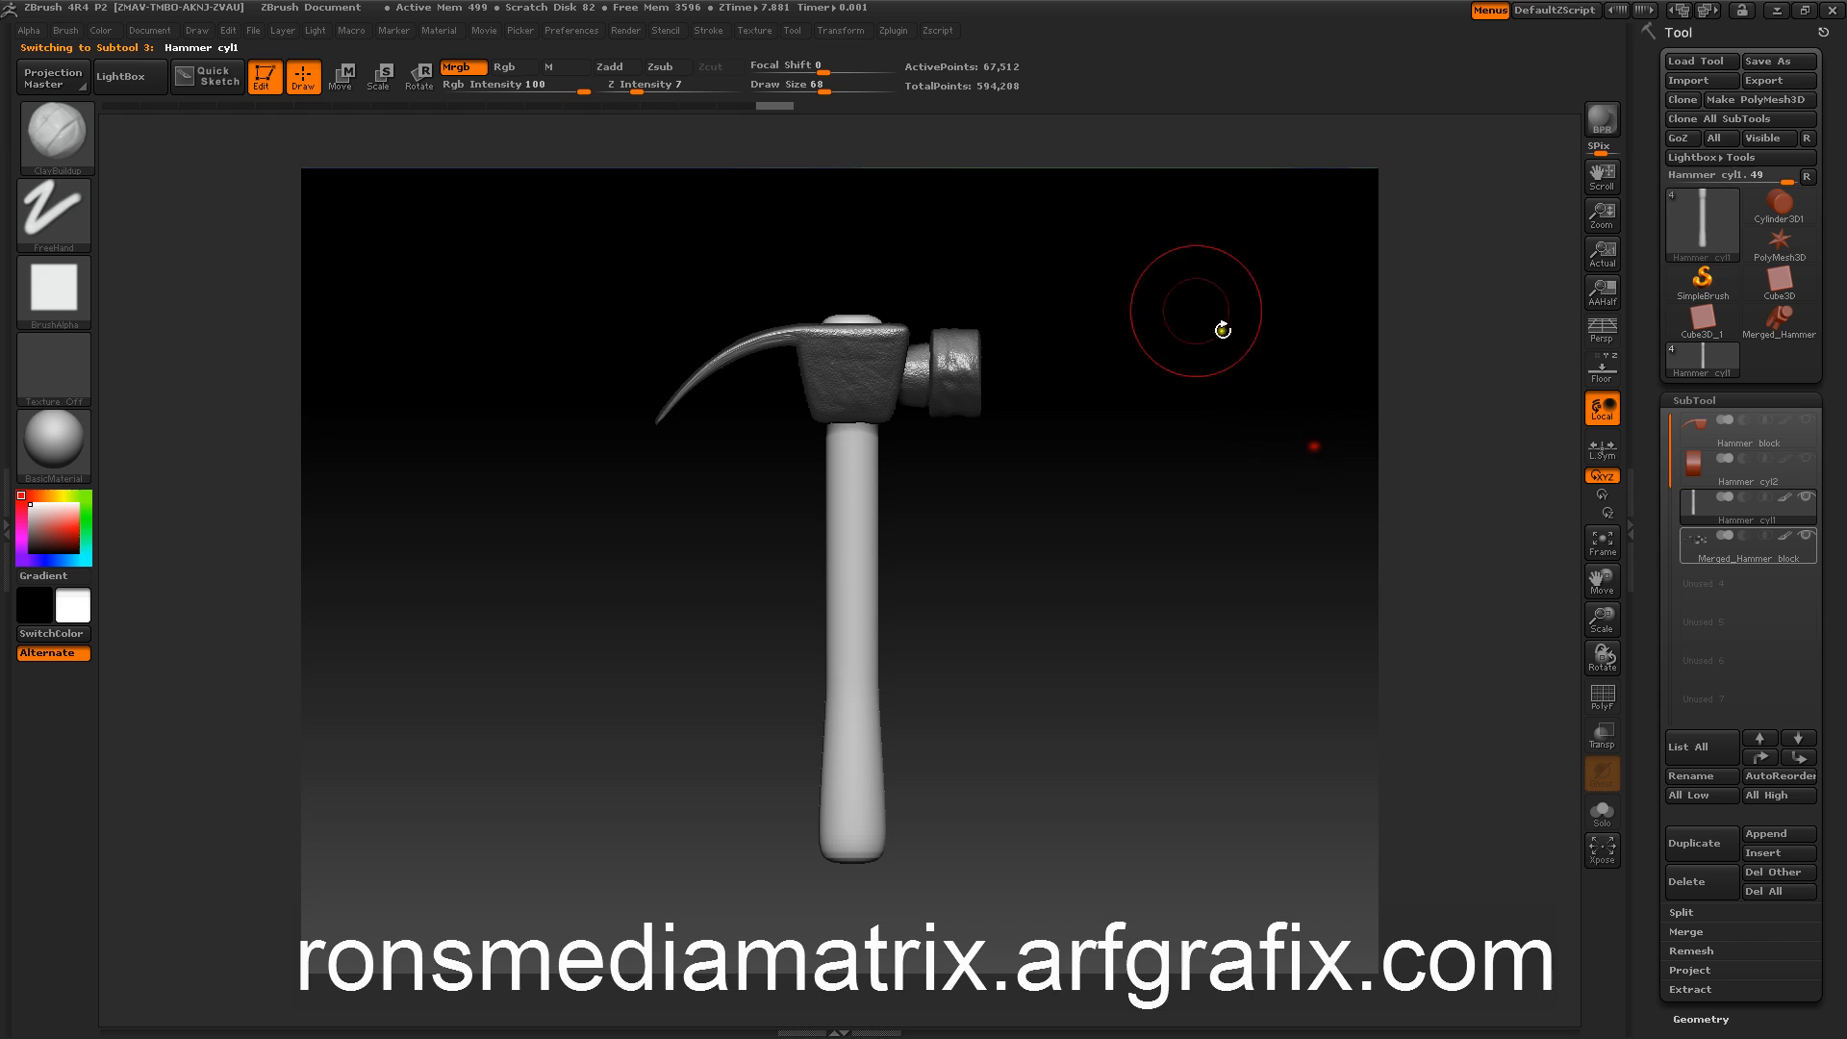
Step: Find the weathered wood image "wood texture 2.jpg" among the LightBox textures and load it as the current texture
click(750, 31)
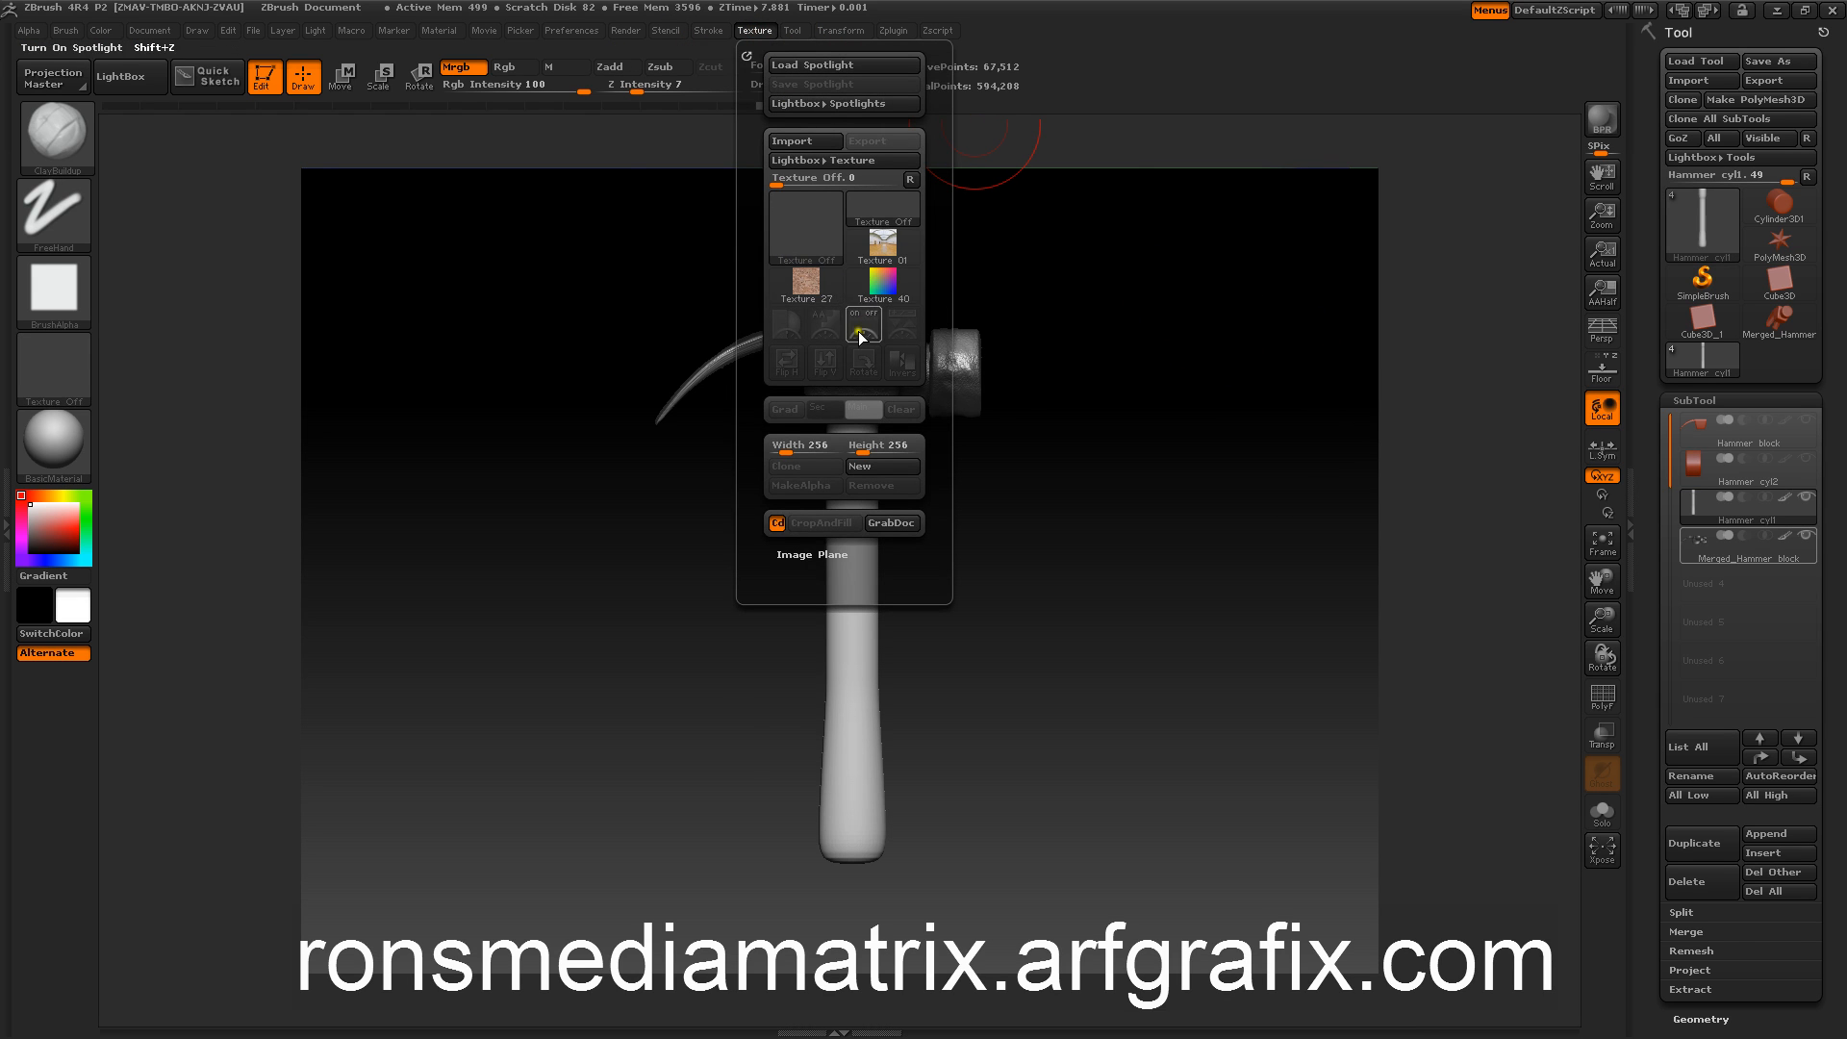
mouse_move(800, 281)
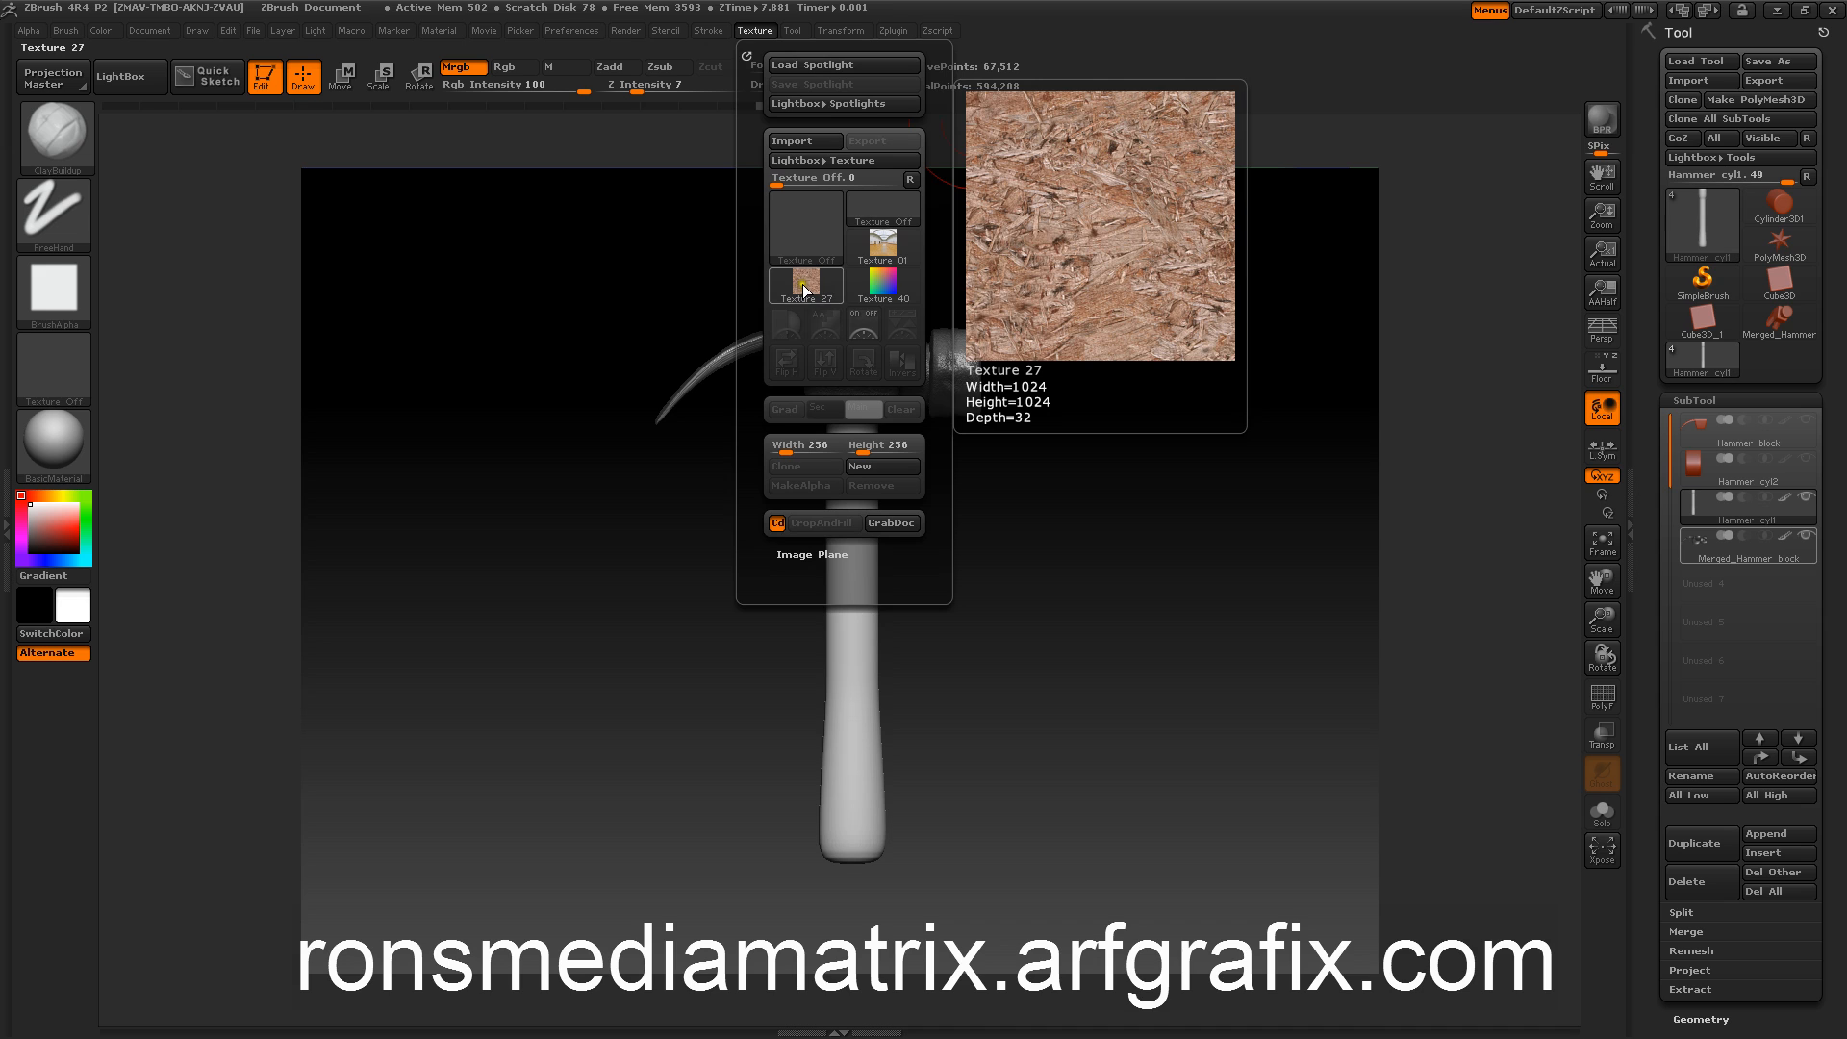
click(121, 84)
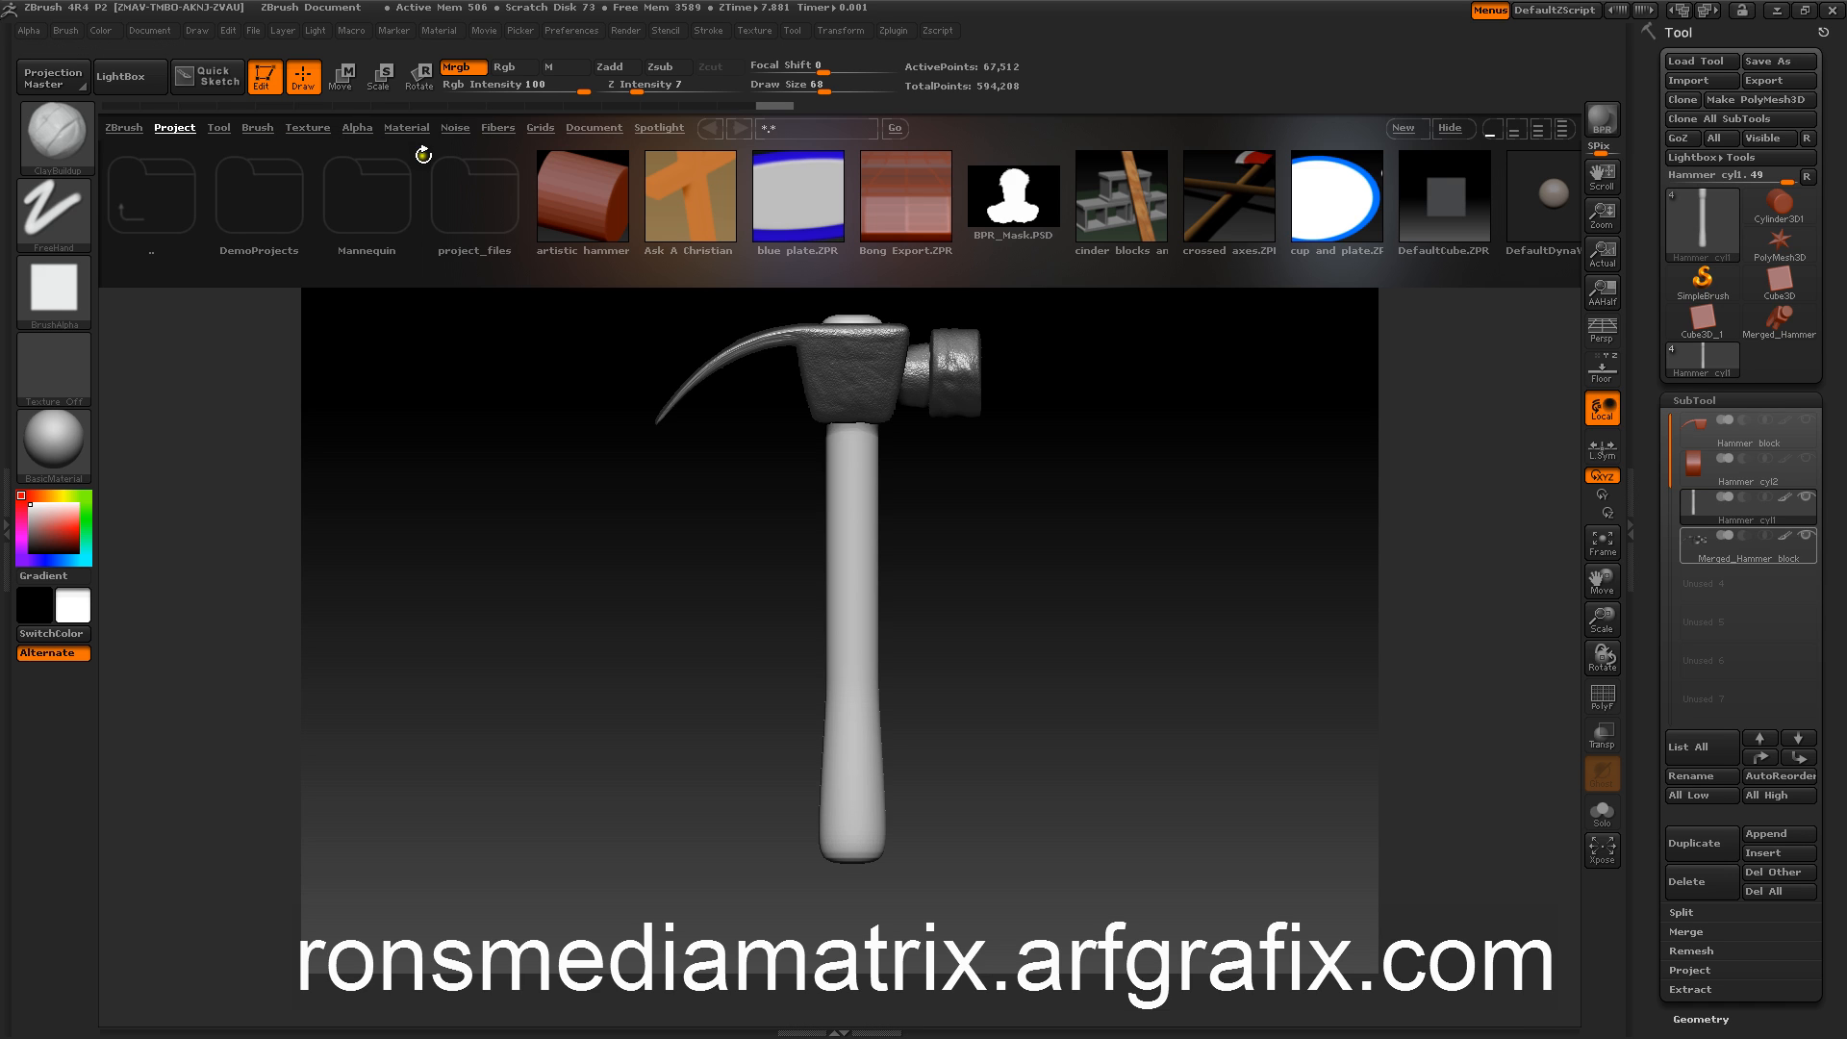
click(309, 128)
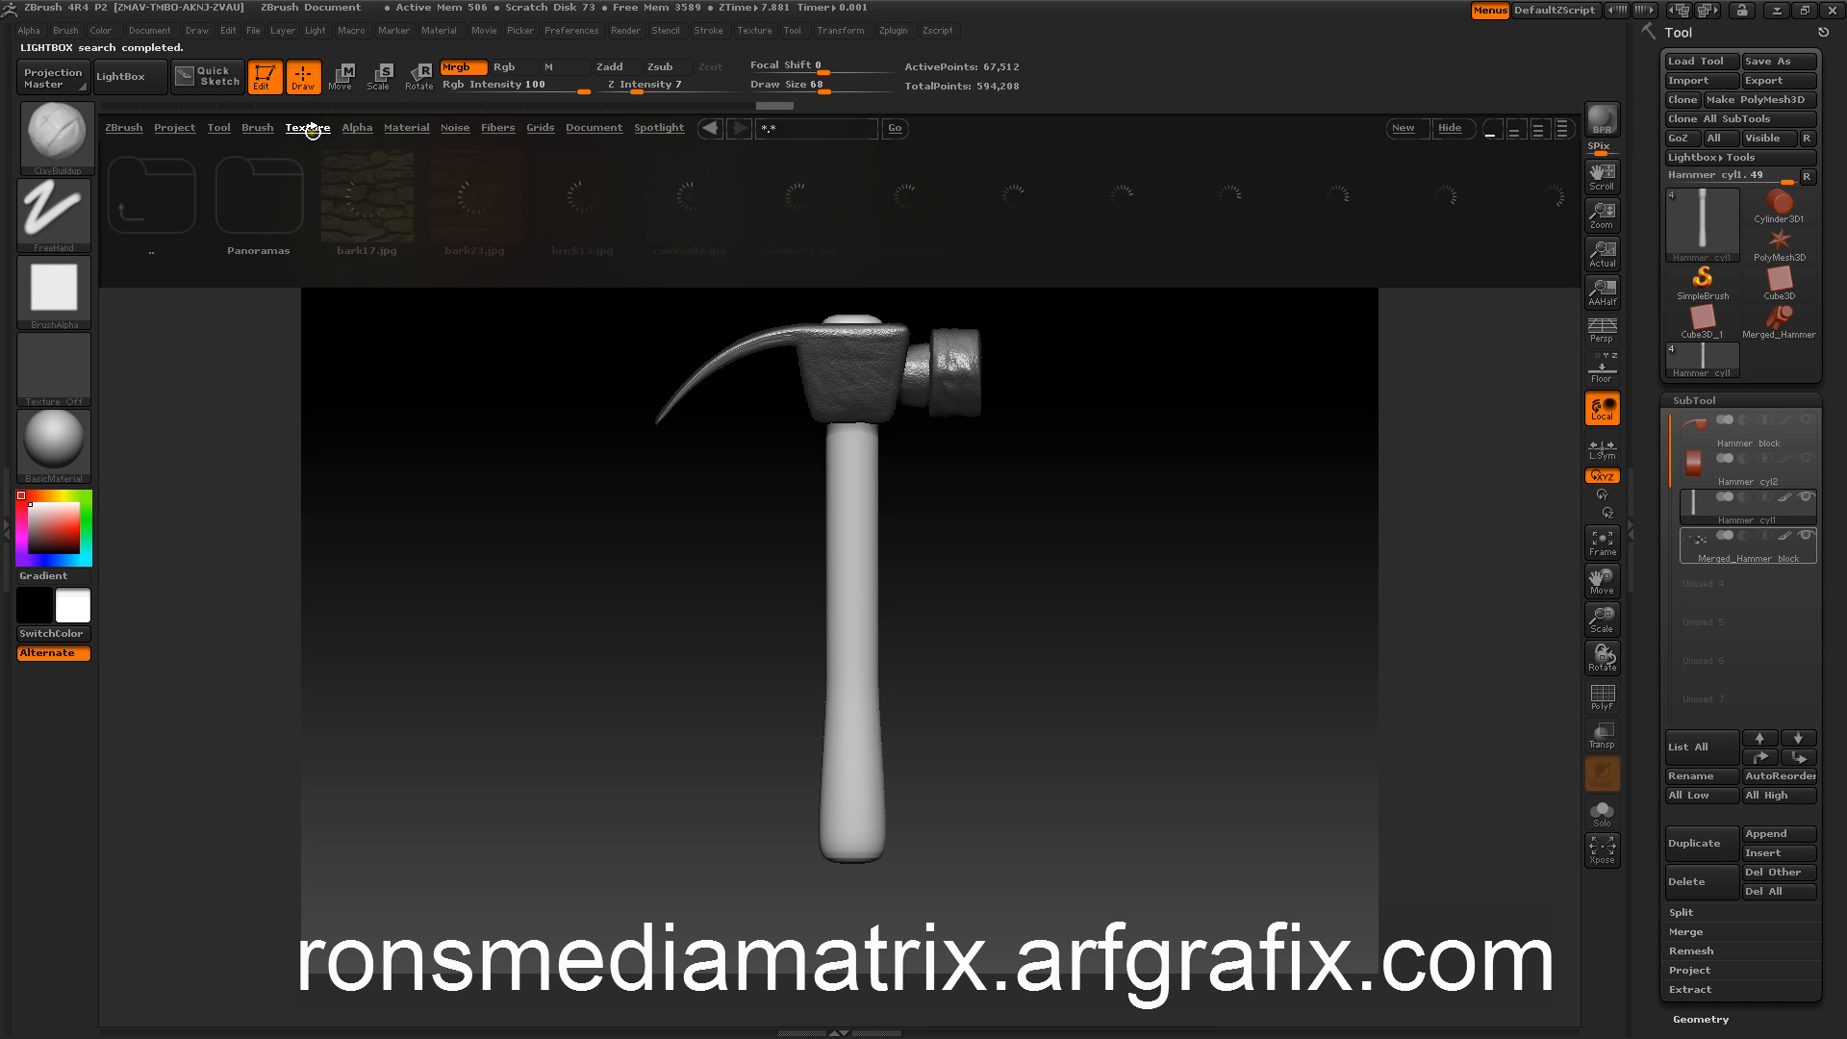
drag(1250, 223, 133, 245)
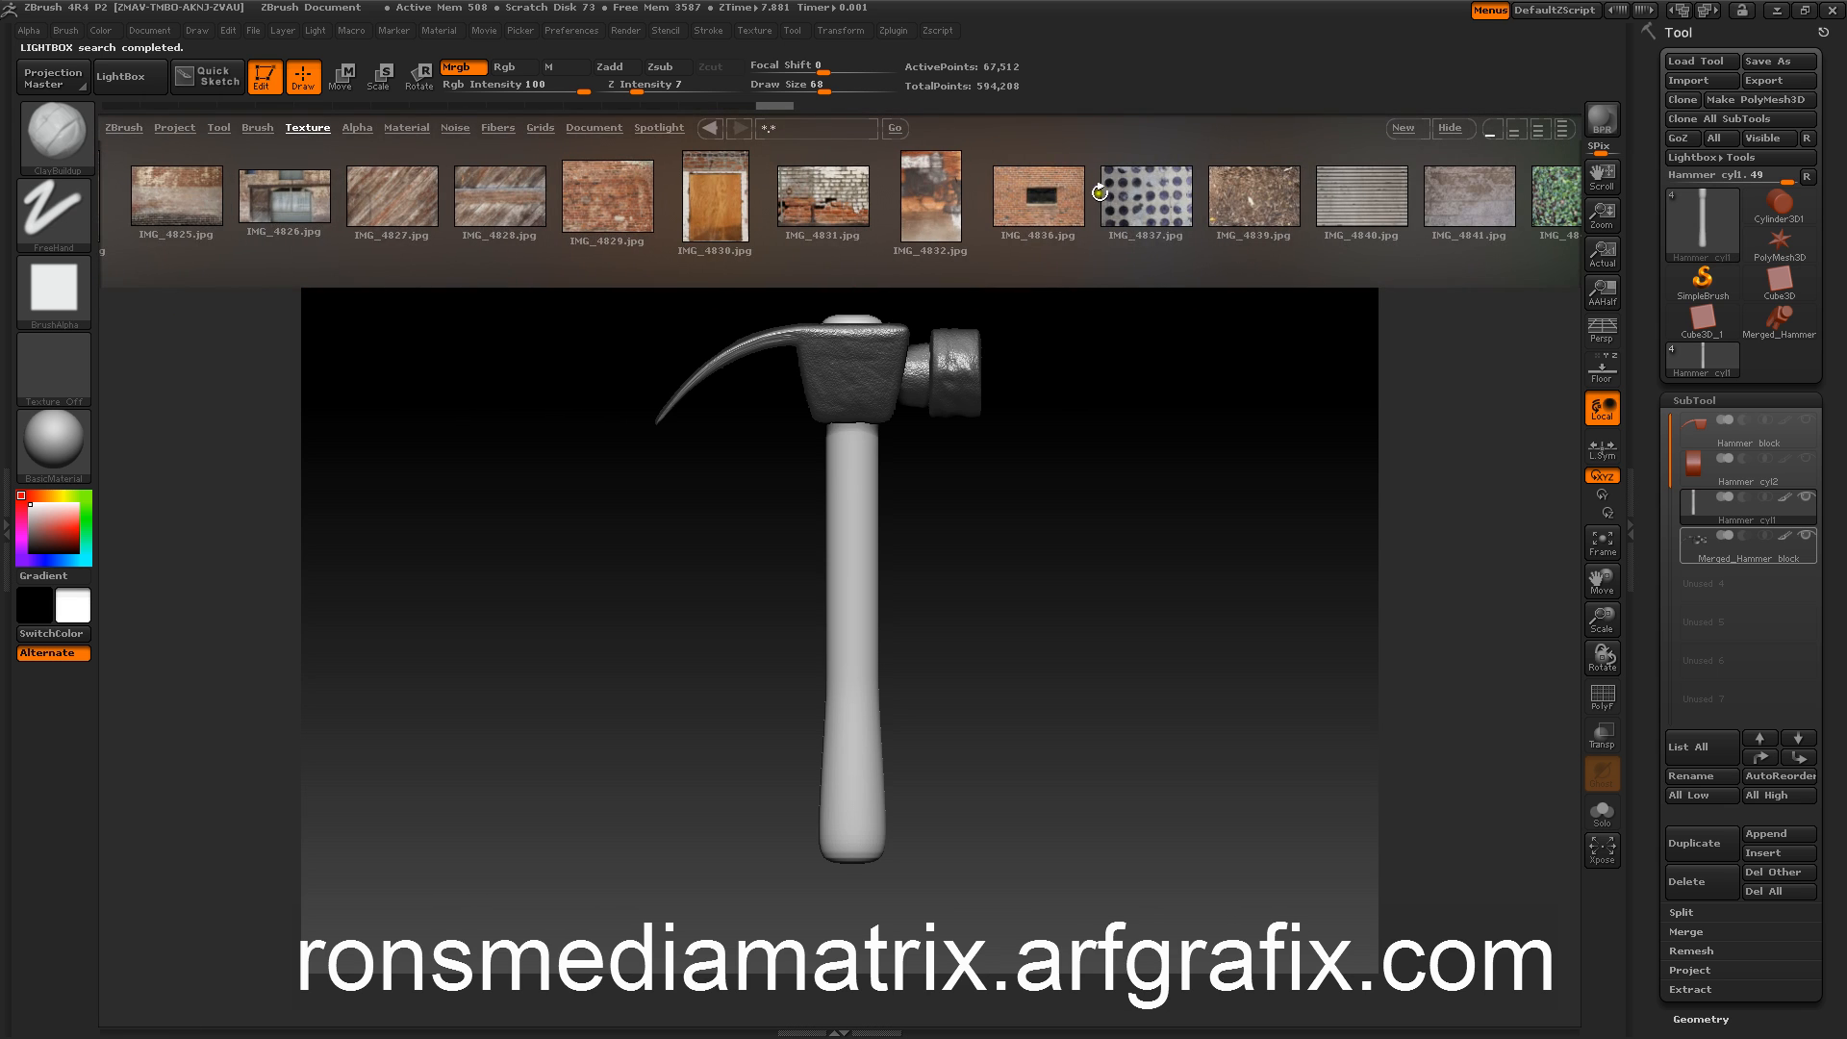
drag(1100, 190, 597, 177)
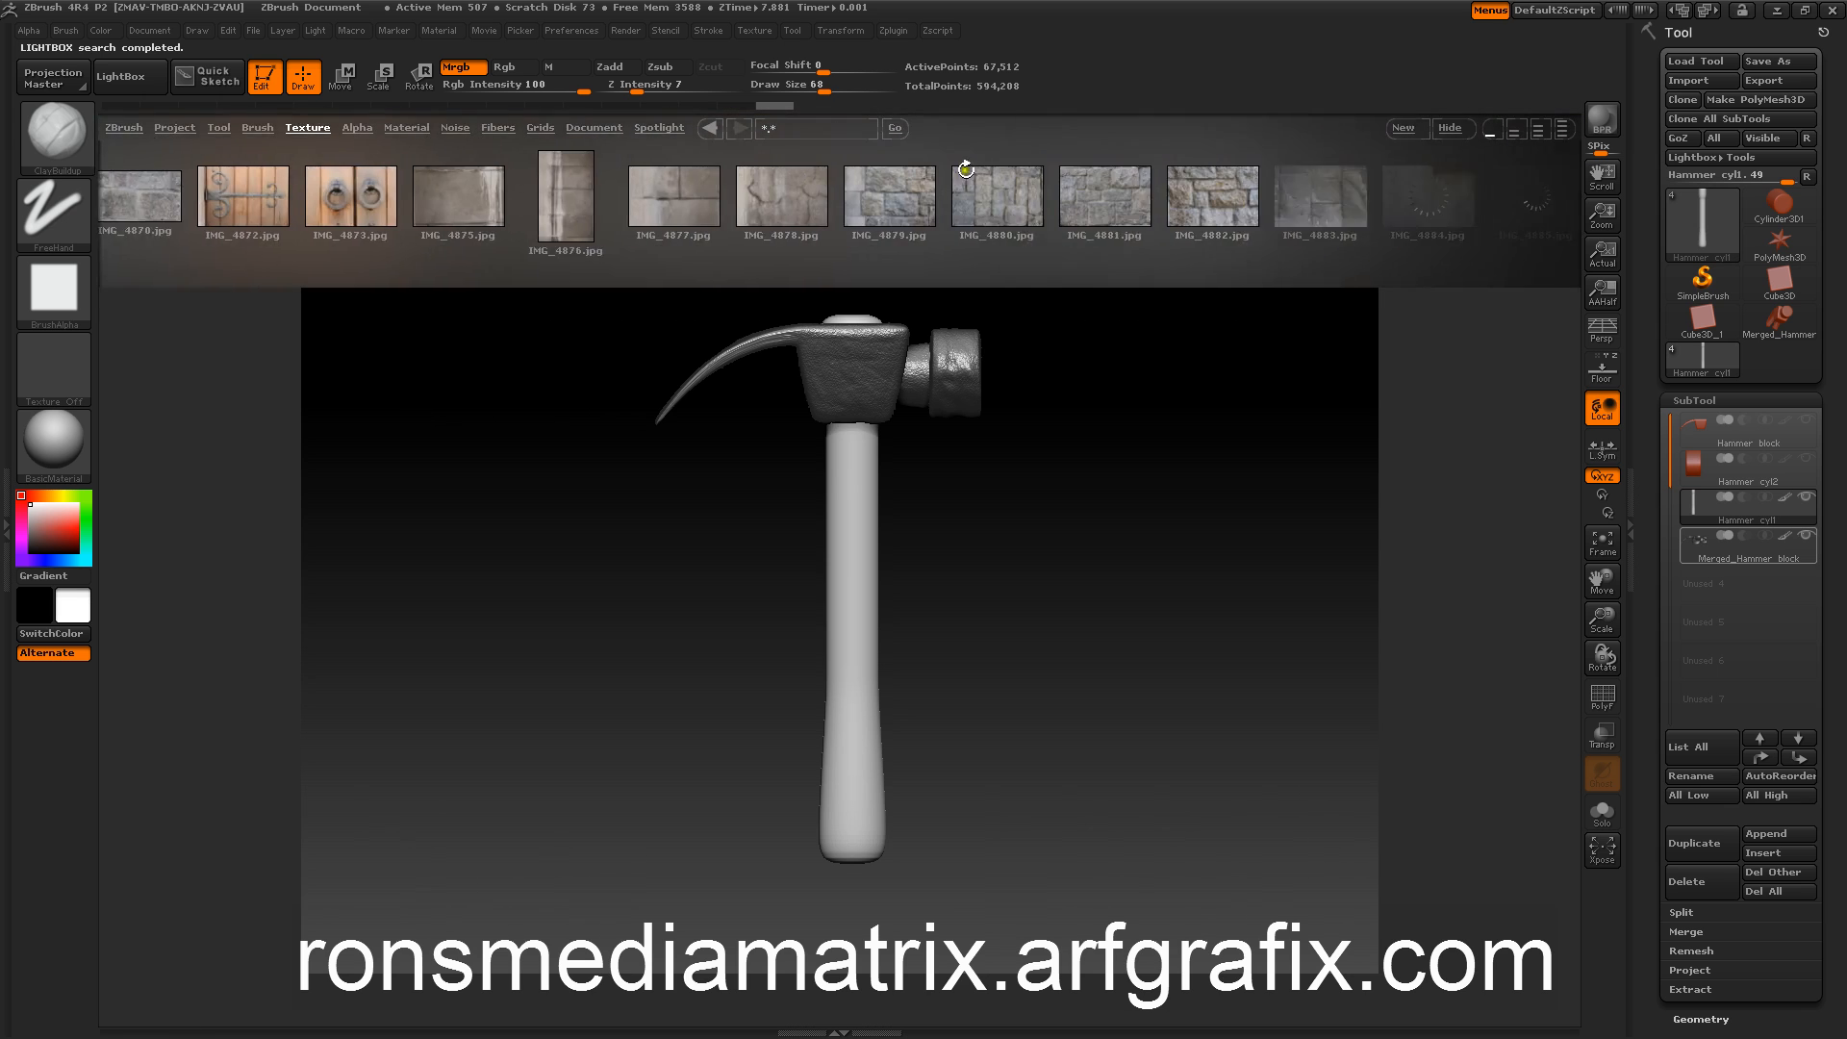
drag(1219, 185, 879, 193)
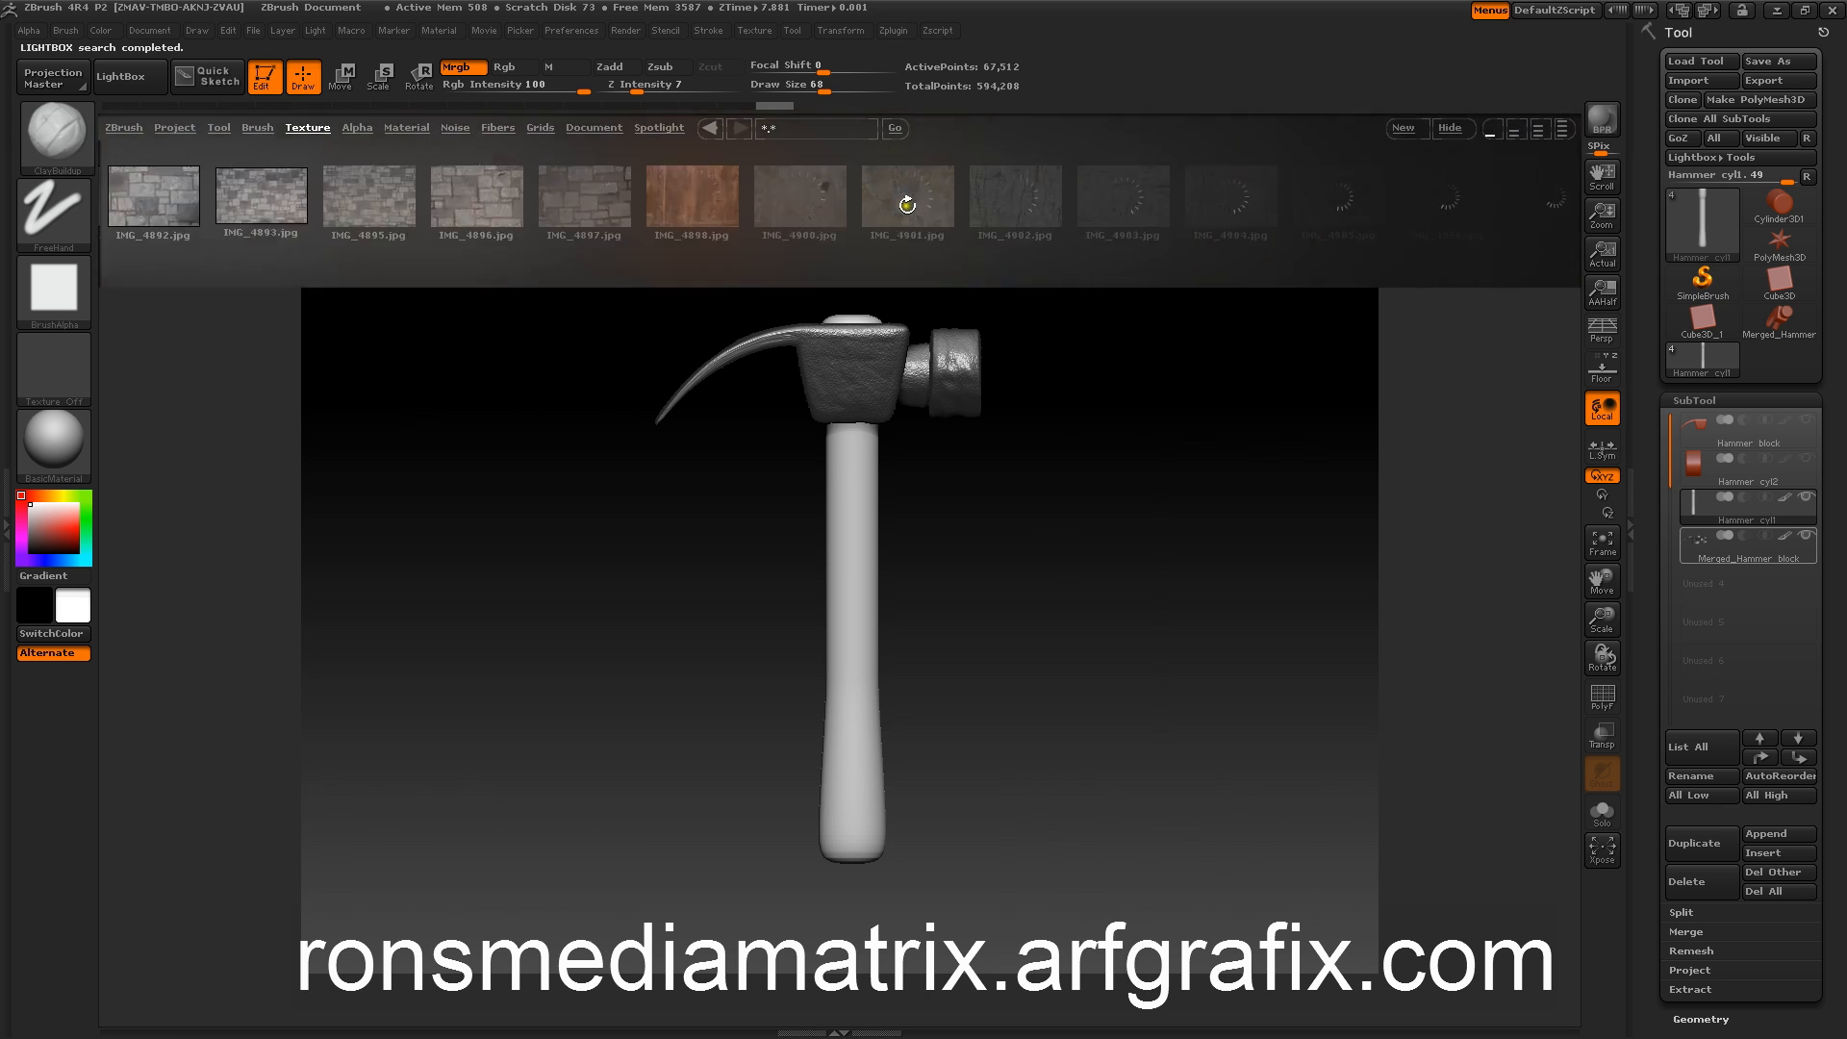
drag(1283, 188, 1018, 189)
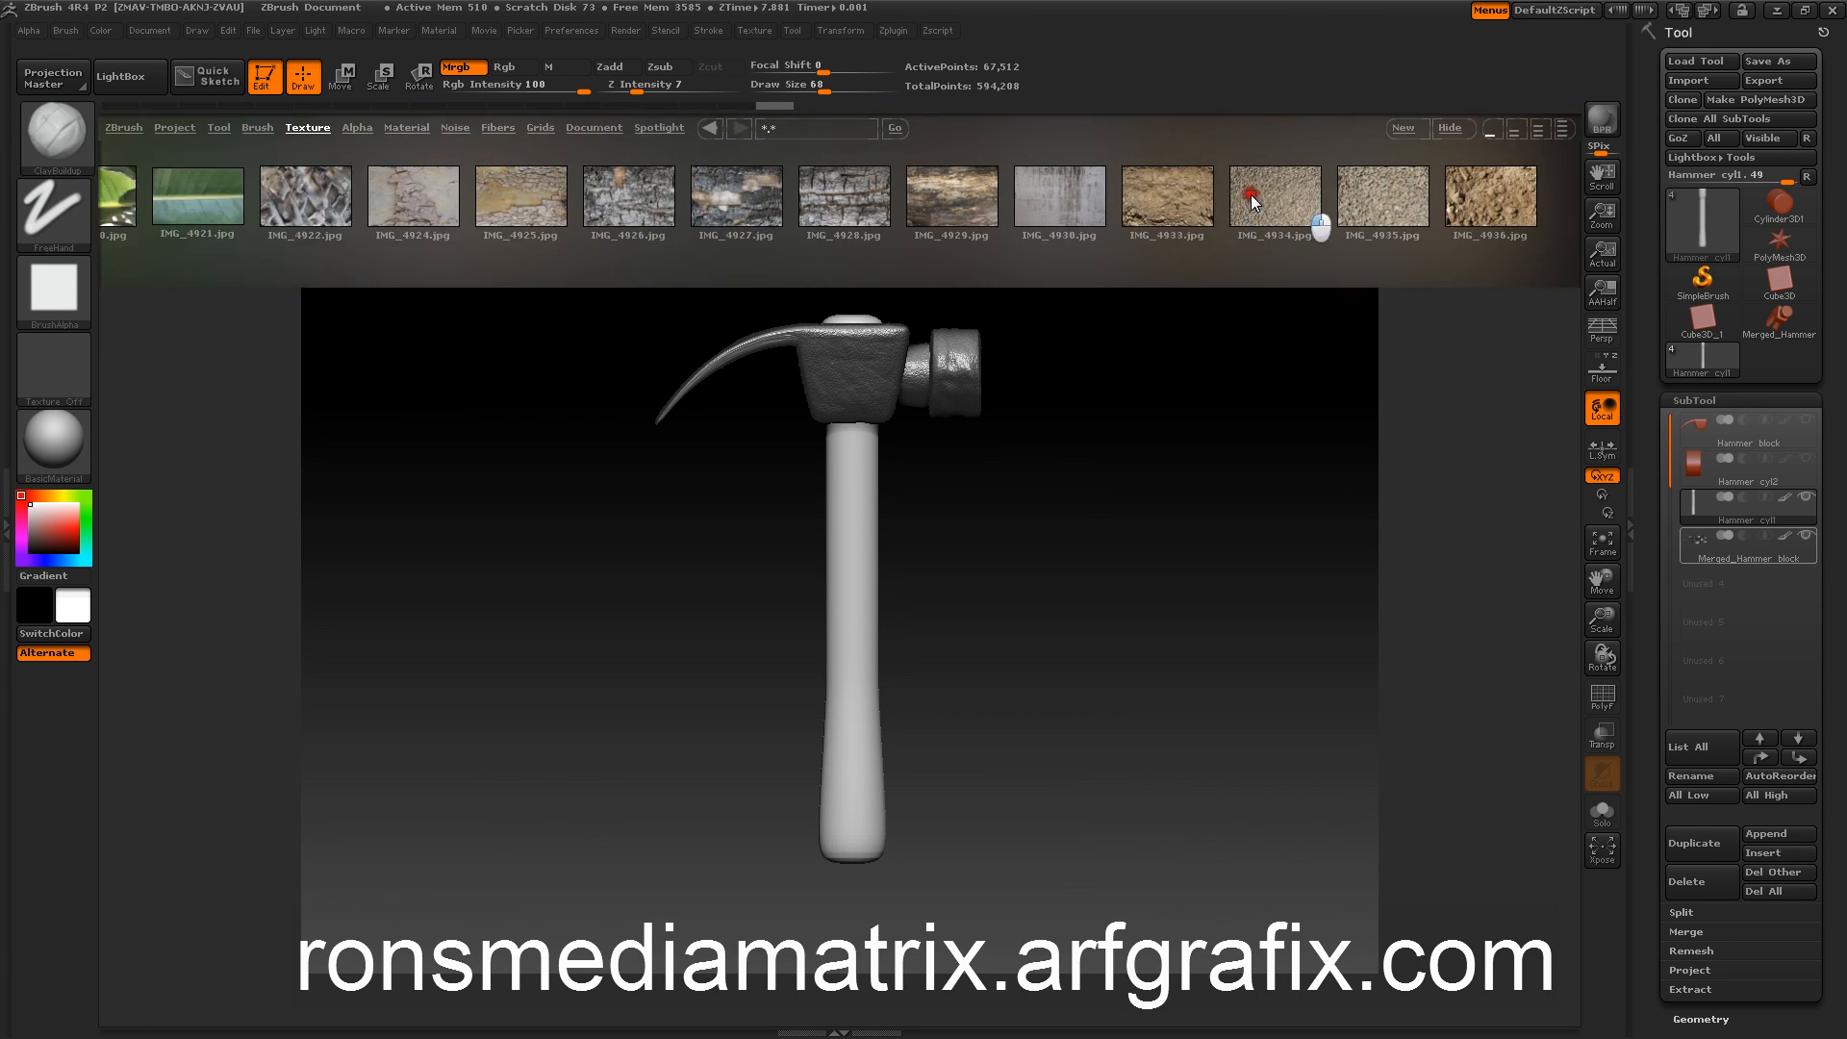
drag(1319, 218, 994, 198)
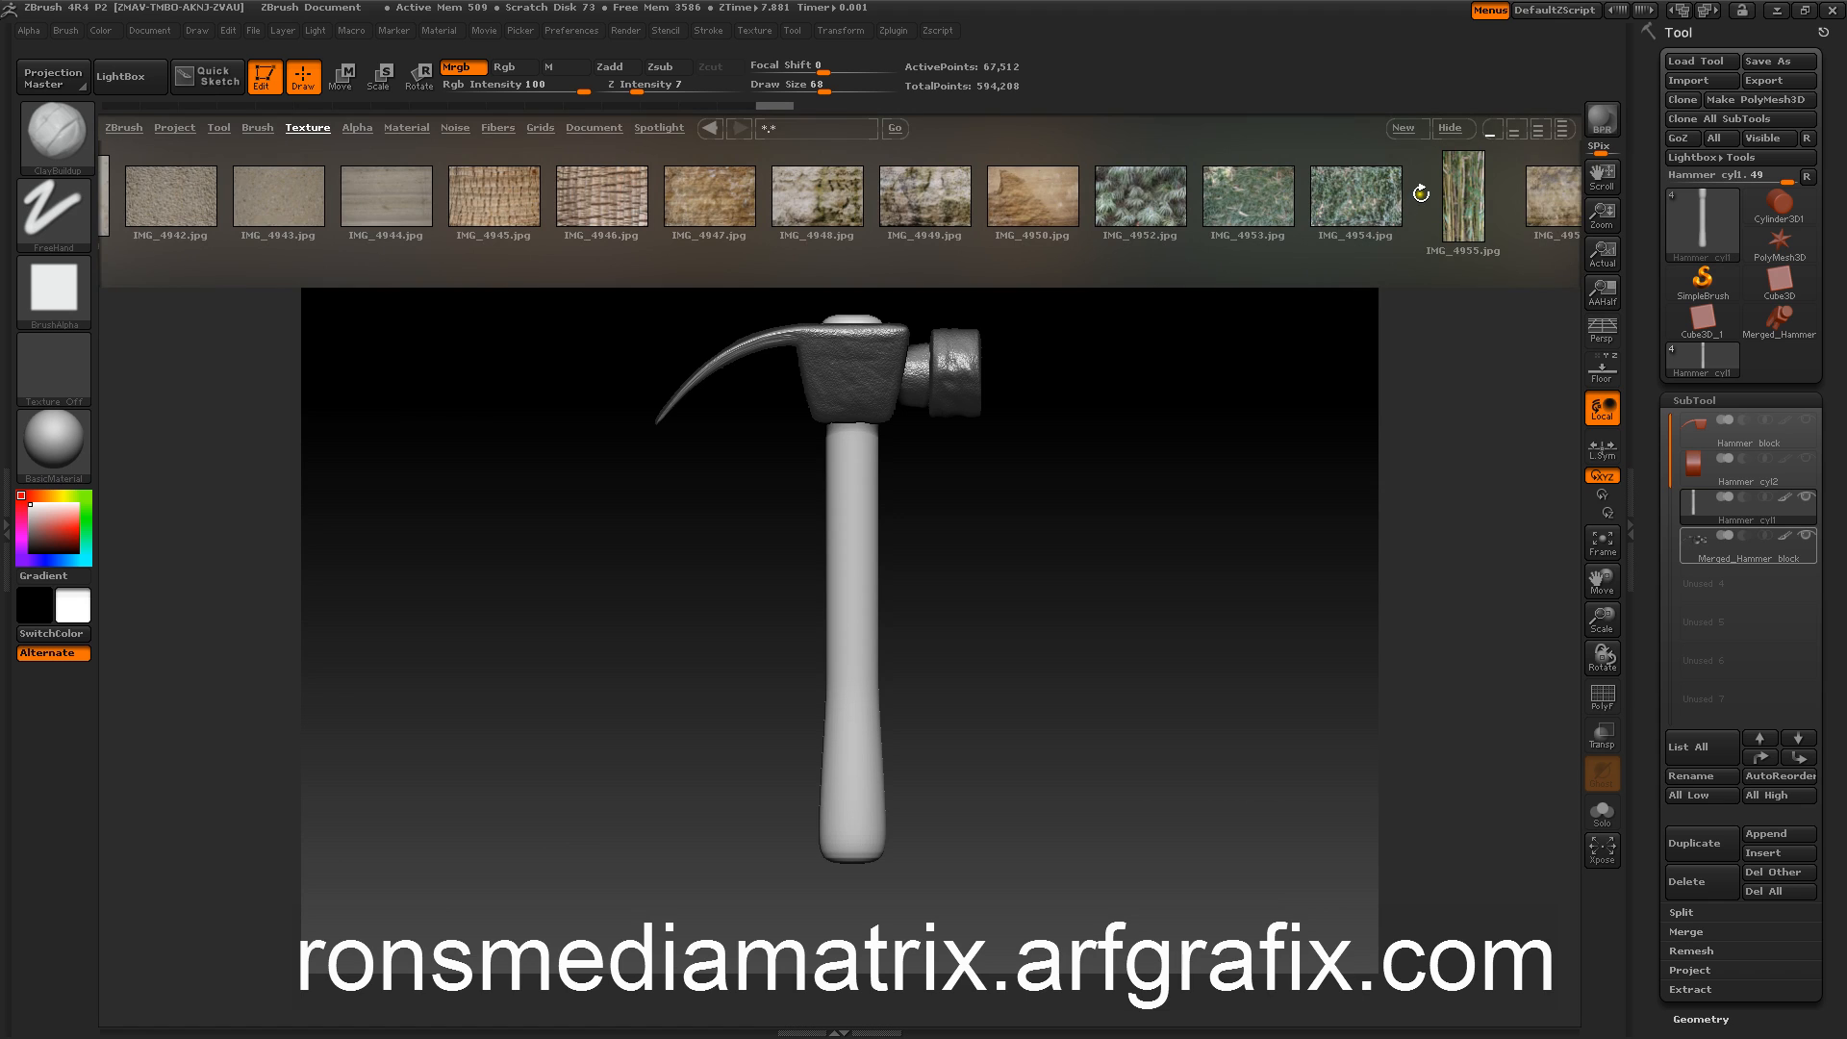
drag(1443, 186, 1289, 197)
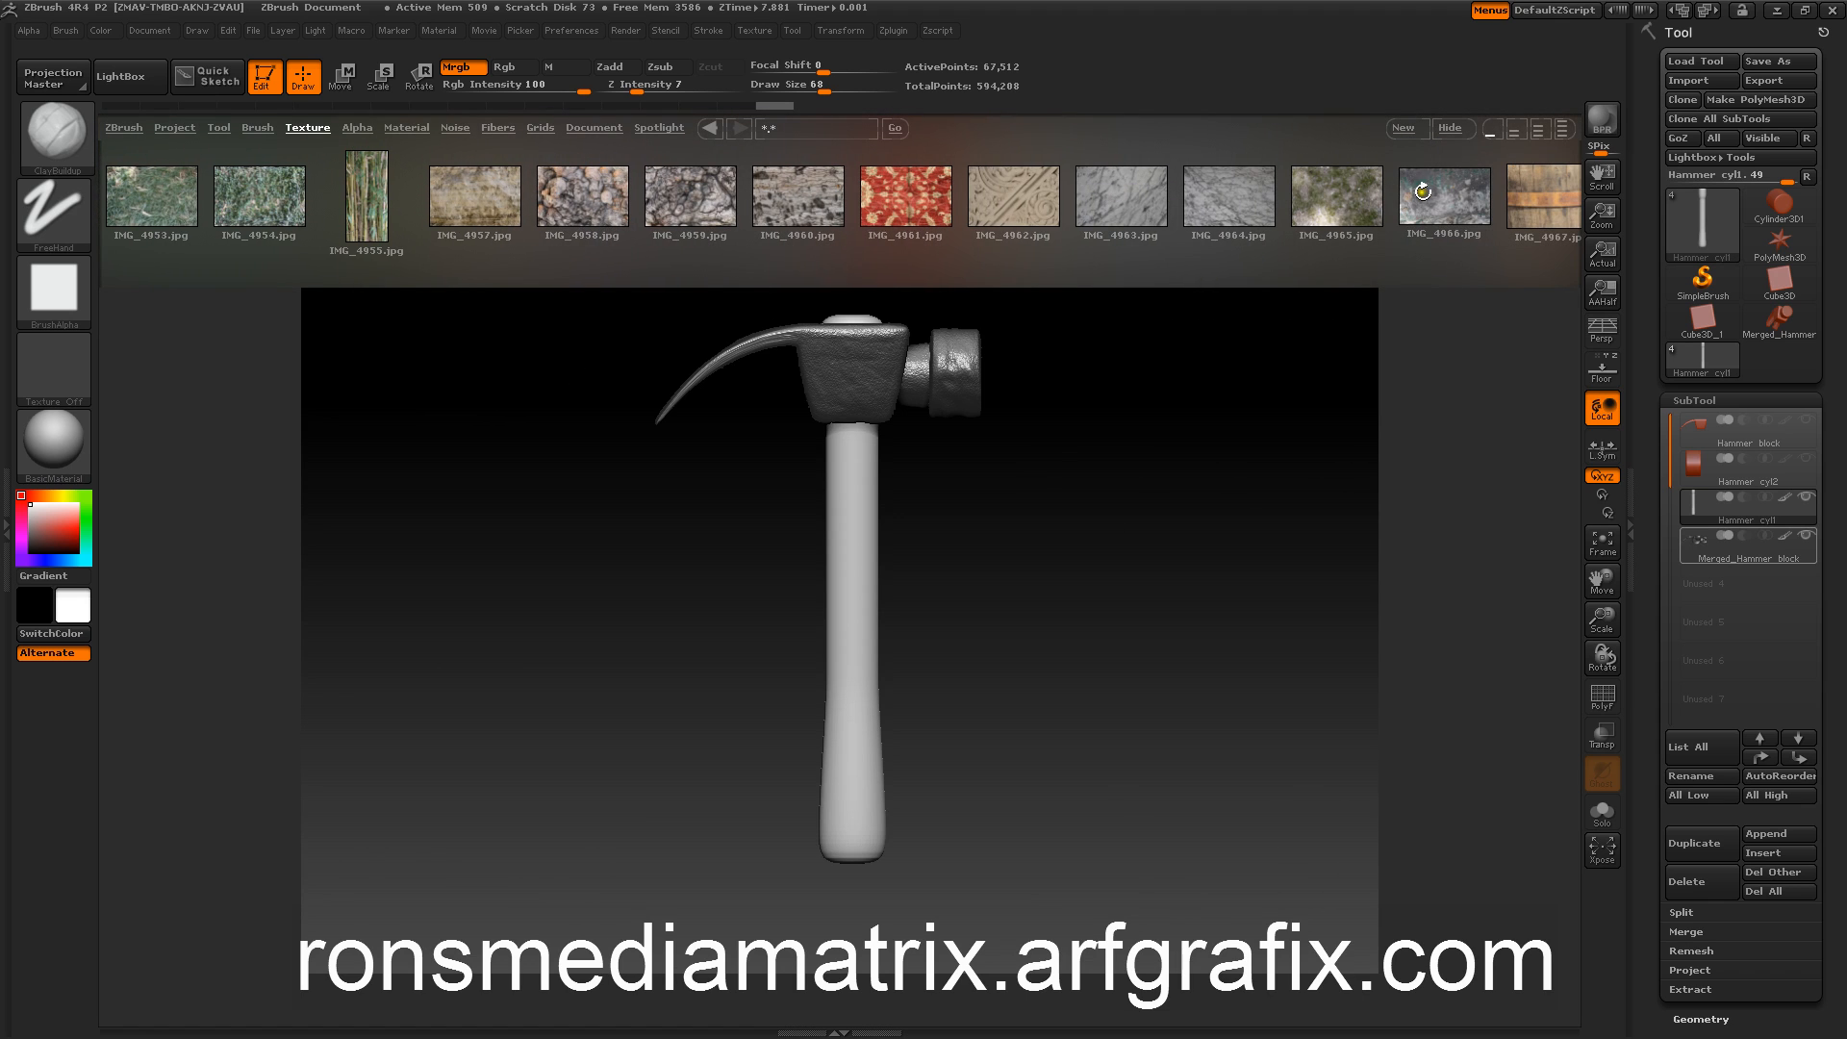
drag(1500, 192, 1226, 194)
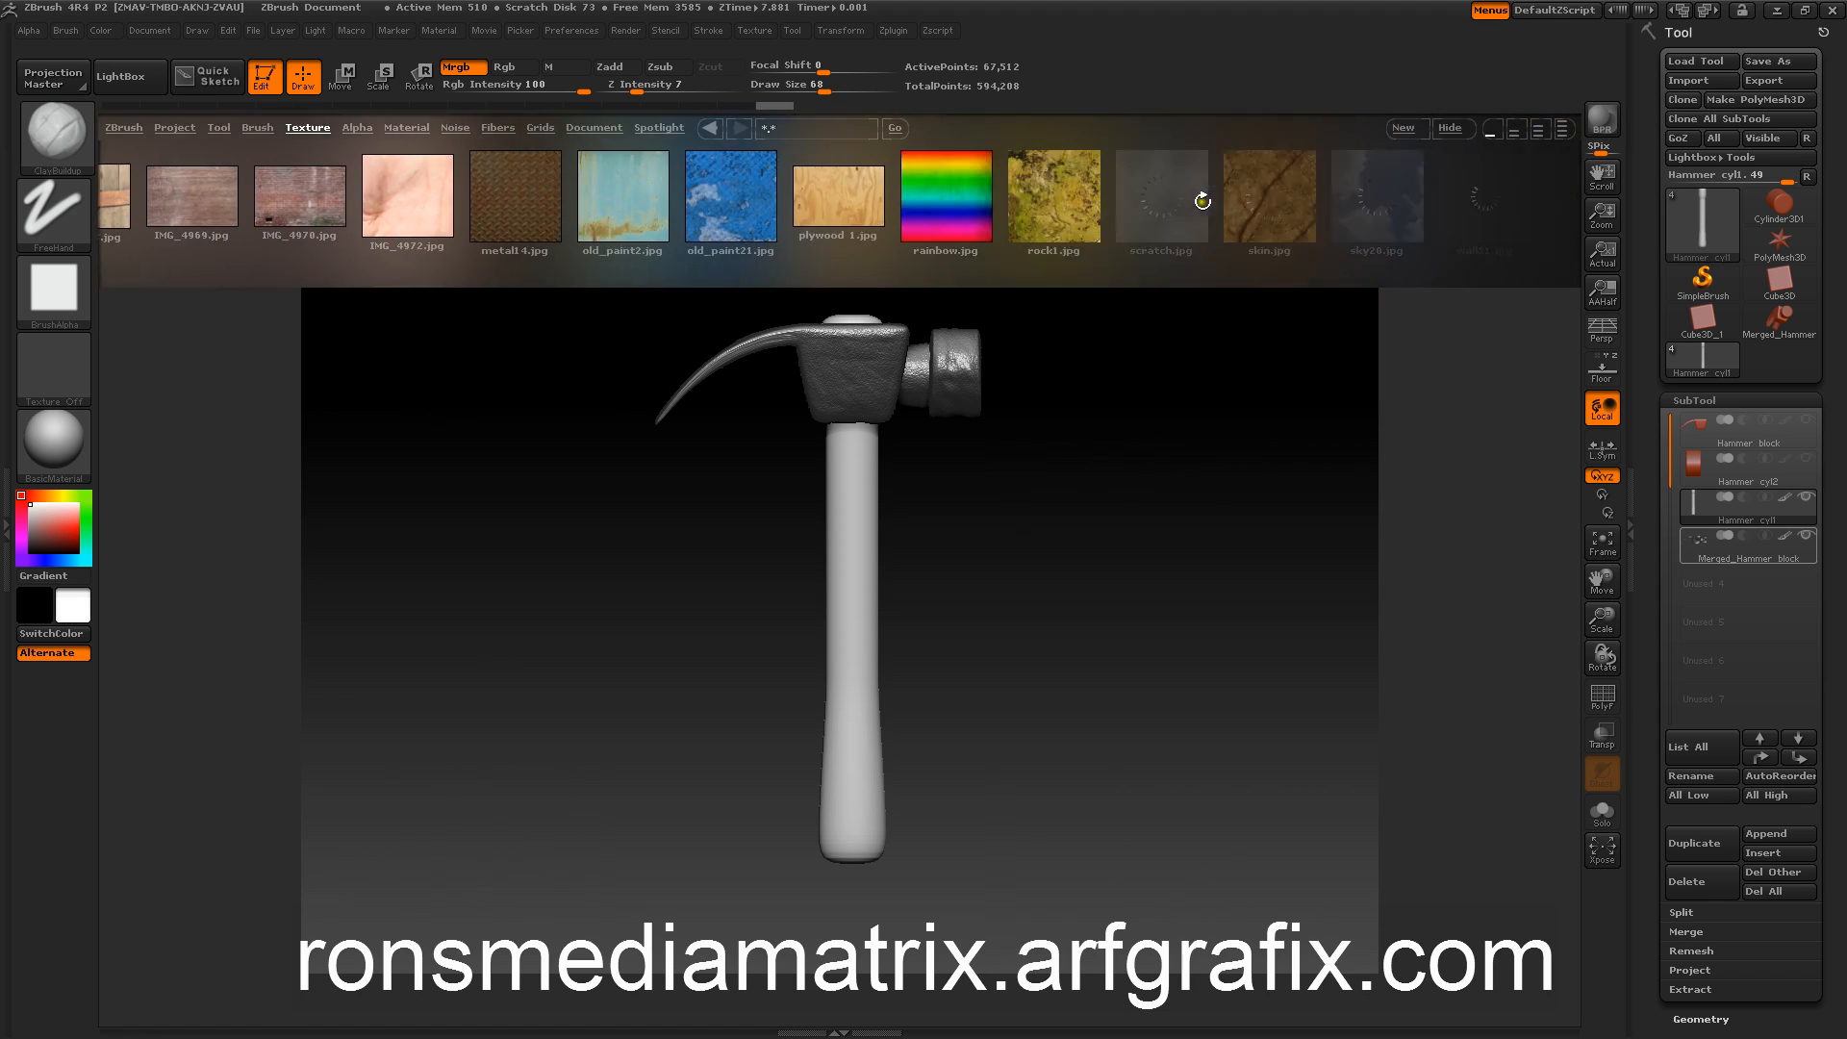
drag(1377, 199, 1125, 194)
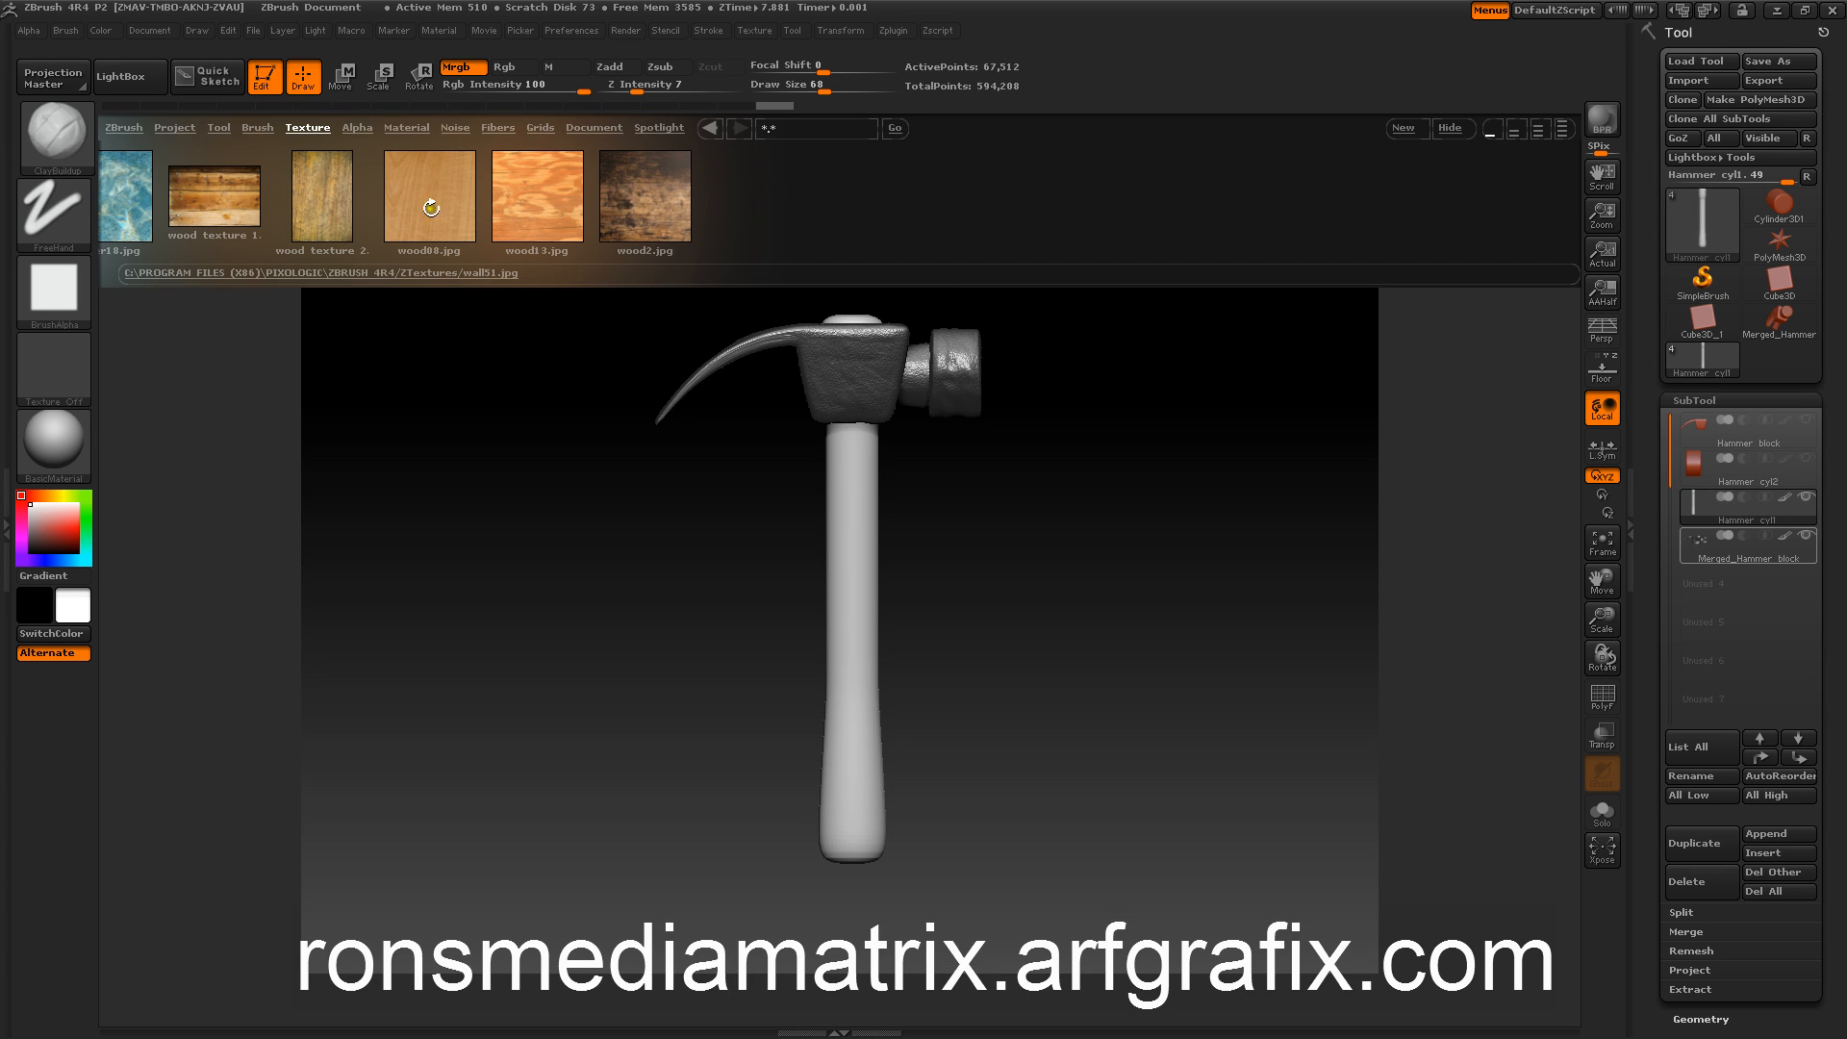
double_click(324, 207)
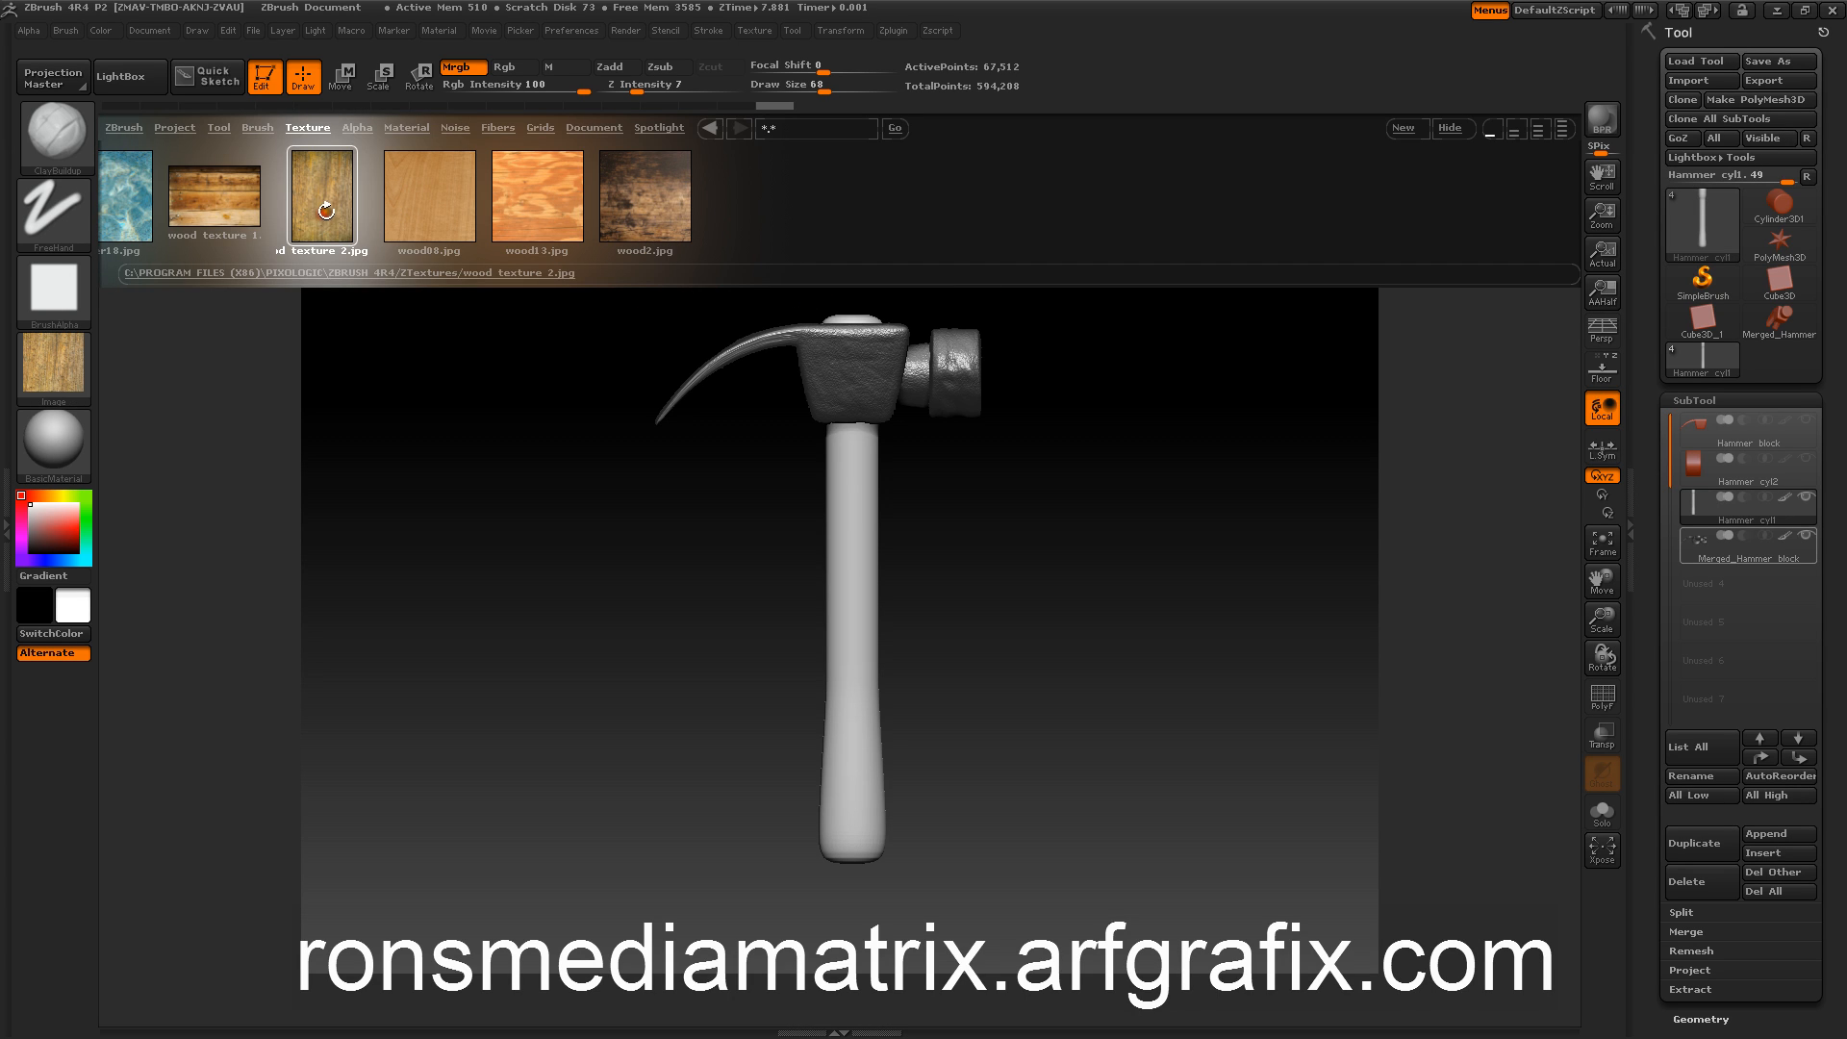
click(120, 77)
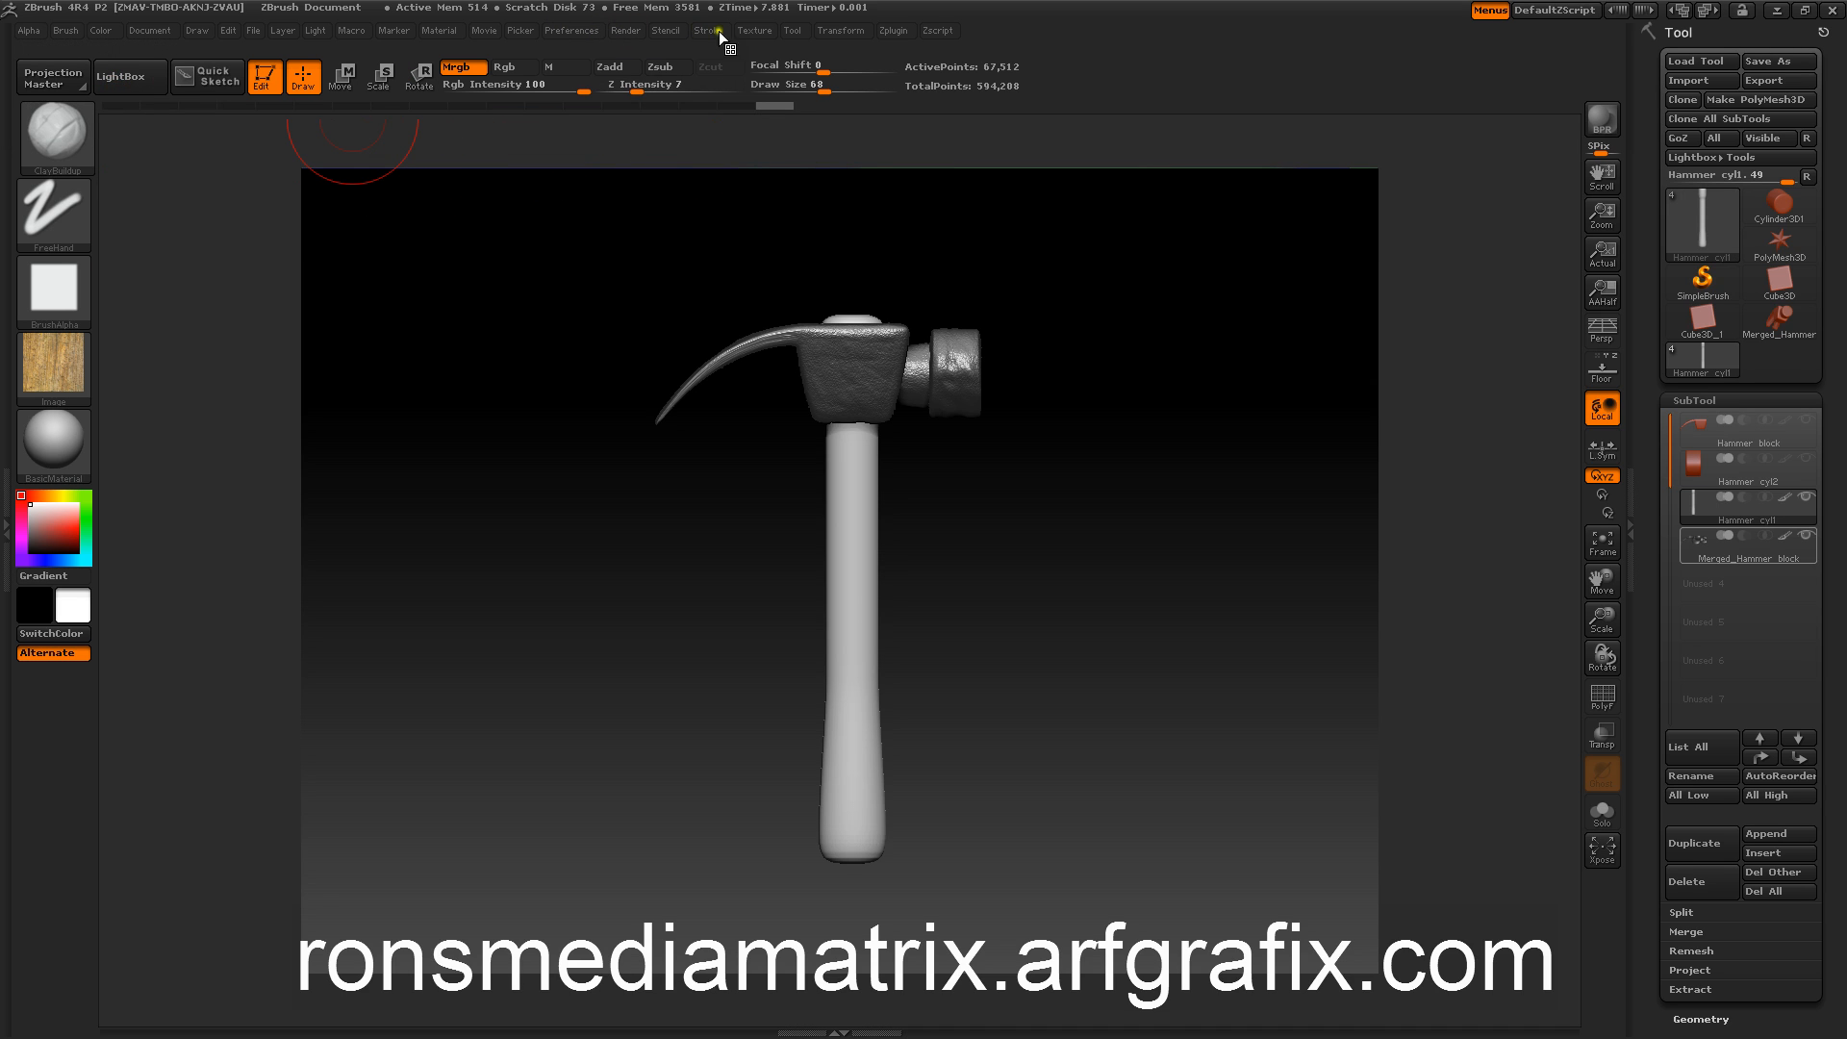
Step: Add the loaded wood texture to Spotlight and display it with the Spotlight dial over the canvas
click(756, 31)
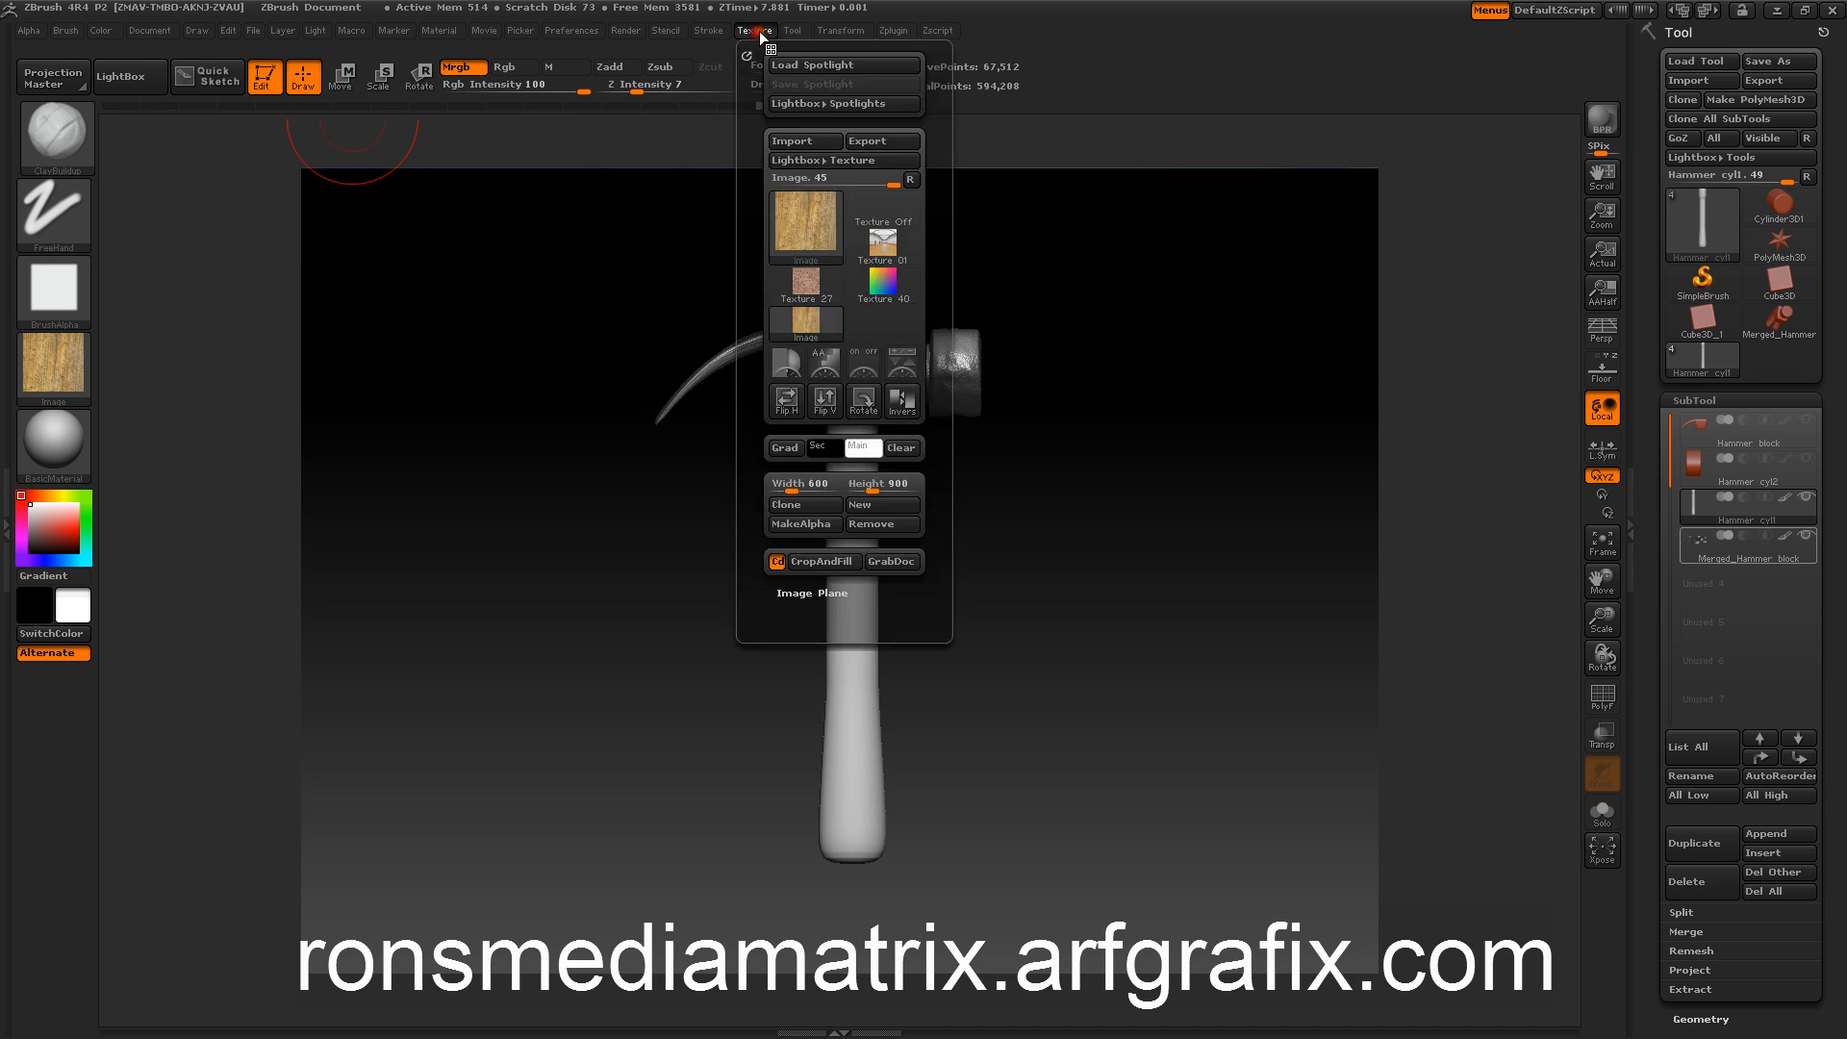
click(806, 320)
click(899, 364)
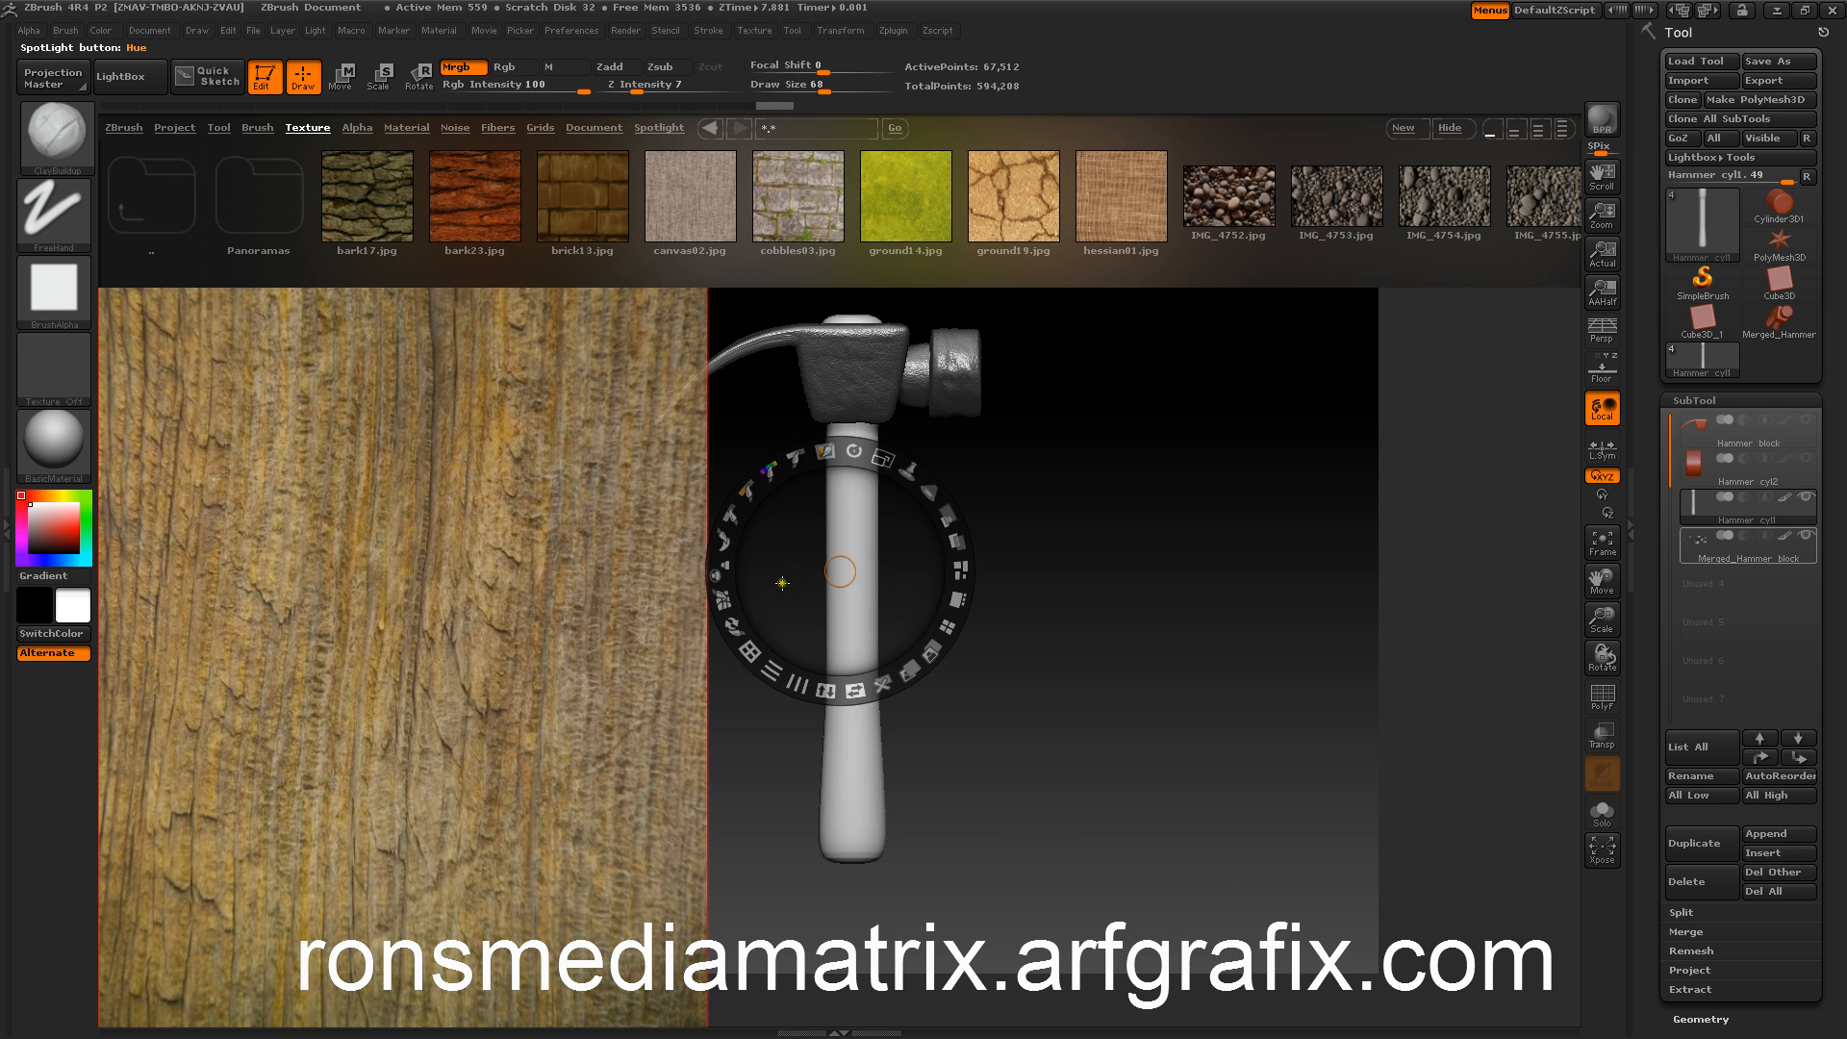
Step: Scale down the wood image in Spotlight and move it over the hammer so it spans the handle
mouse_move(799, 565)
mouse_down()
mouse_move(735, 551)
mouse_move(1045, 538)
mouse_move(1030, 567)
mouse_move(723, 577)
mouse_move(769, 577)
mouse_up()
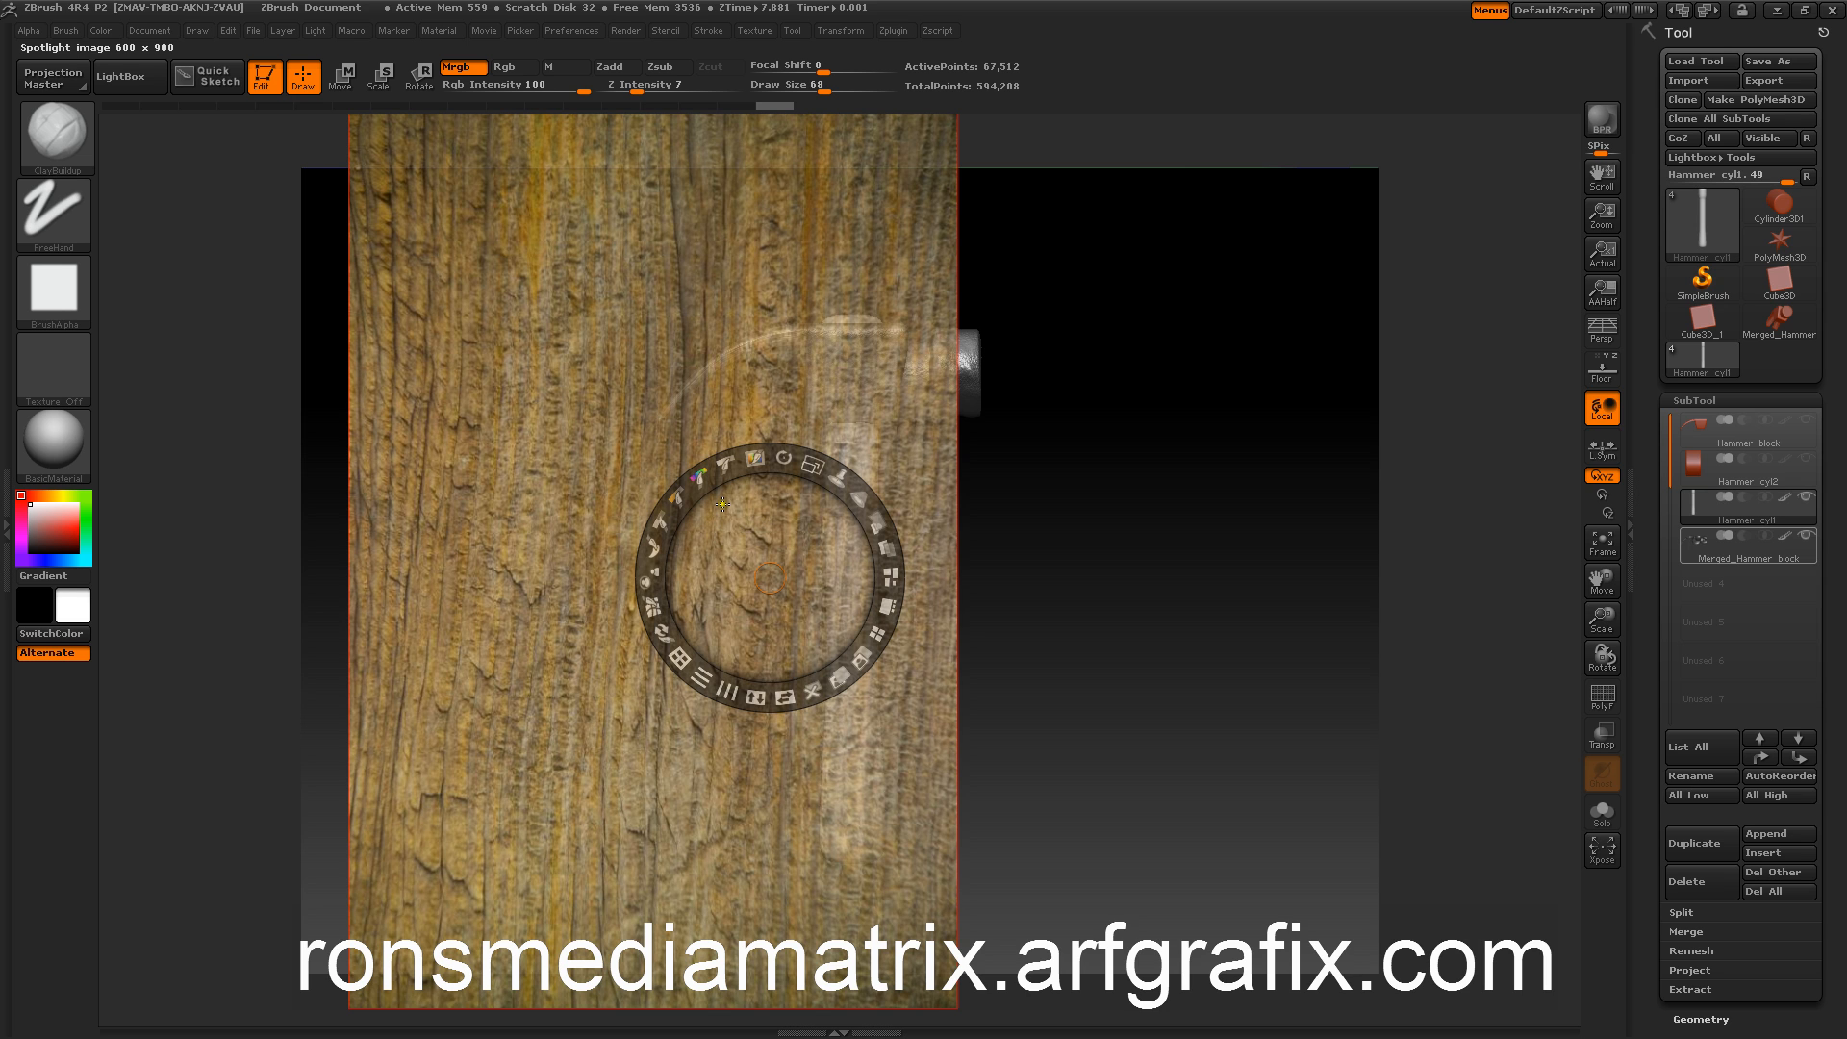
drag(812, 466, 700, 507)
drag(755, 582, 827, 734)
drag(788, 842, 953, 367)
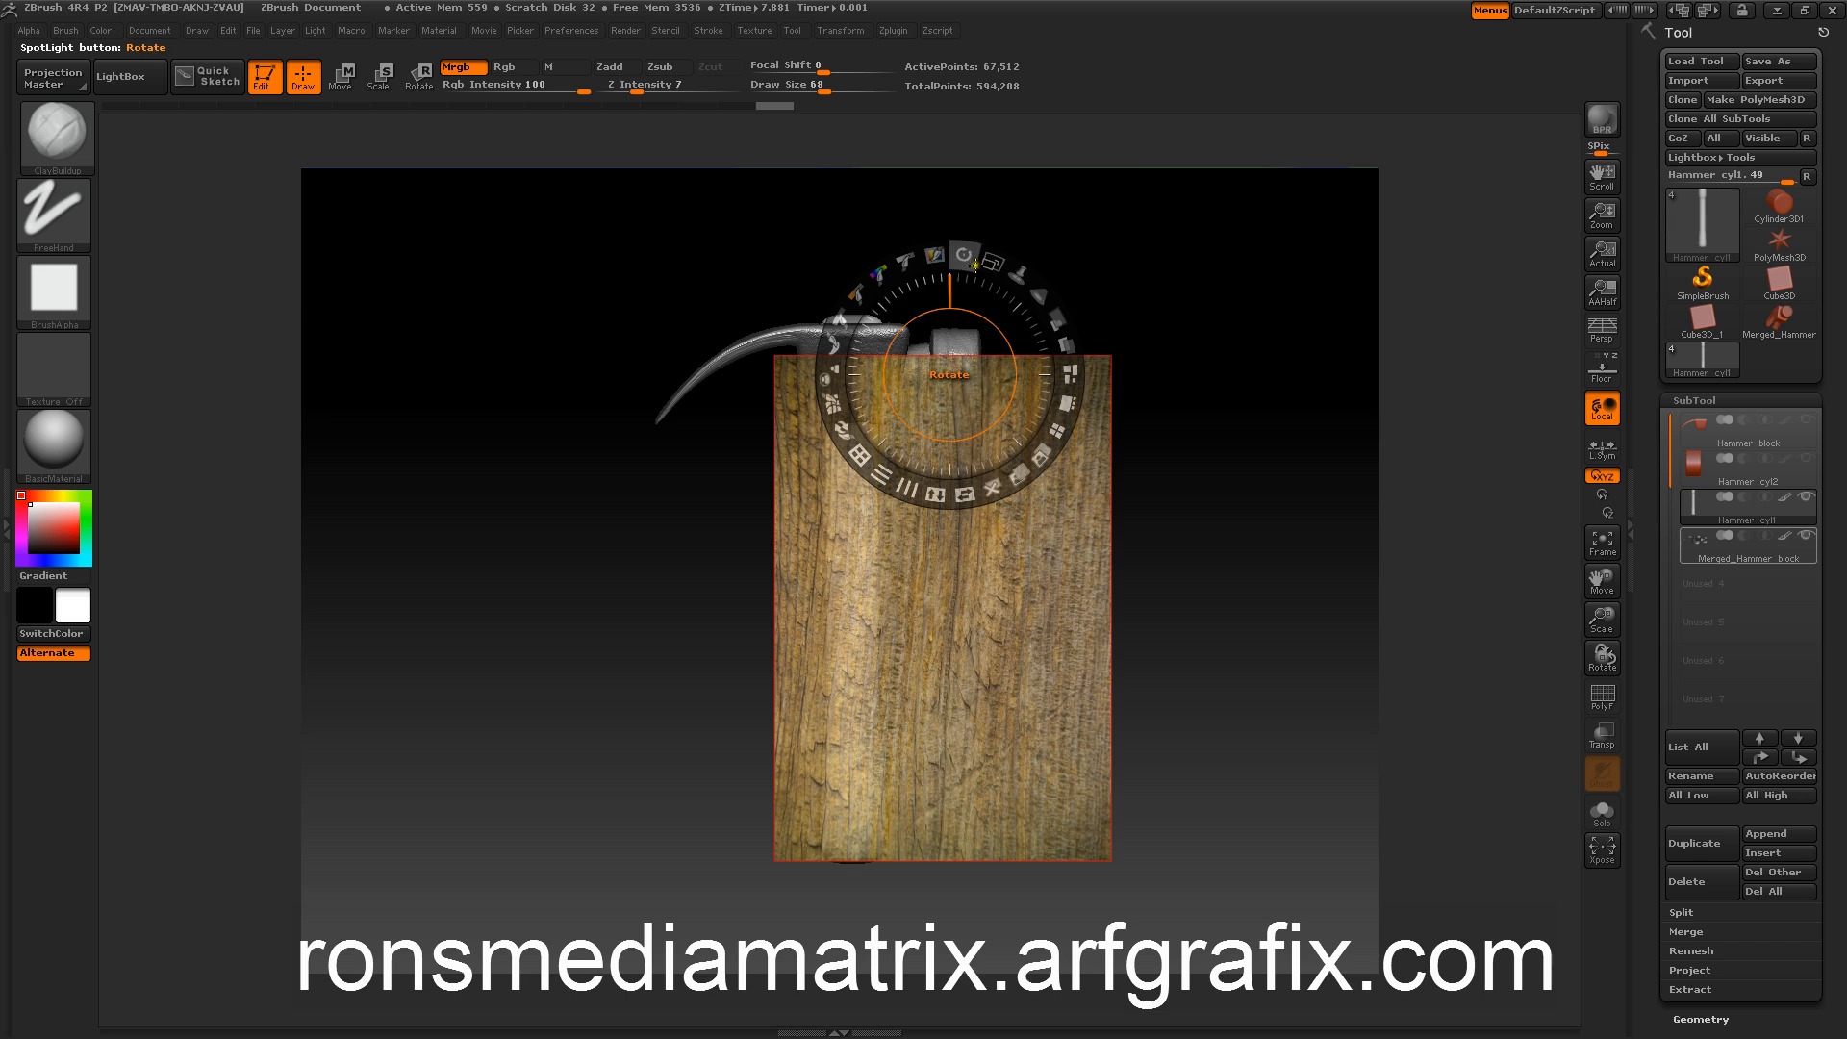
Step: Enlarge the wood image, position it to cover the whole hammer, and adjust its Spotlight opacity
mouse_move(997, 262)
mouse_down()
mouse_move(1017, 259)
mouse_move(1002, 262)
mouse_up()
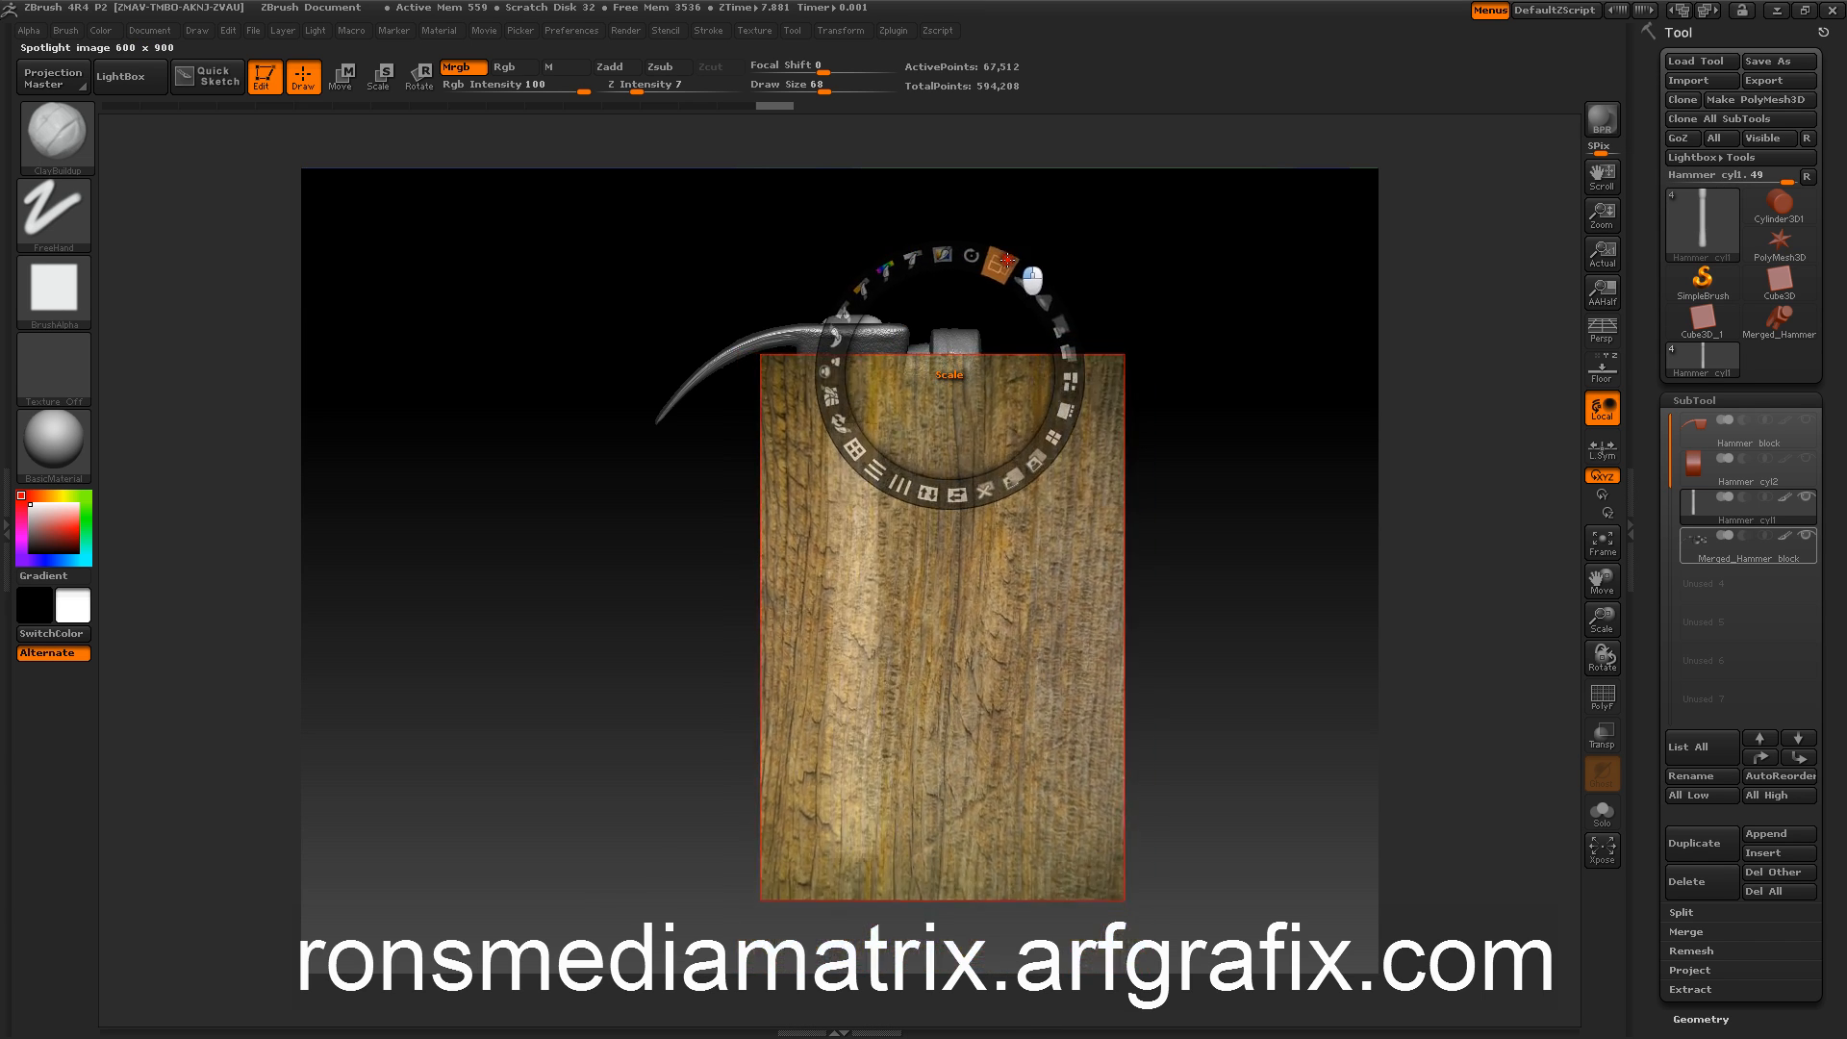
drag(950, 375, 809, 390)
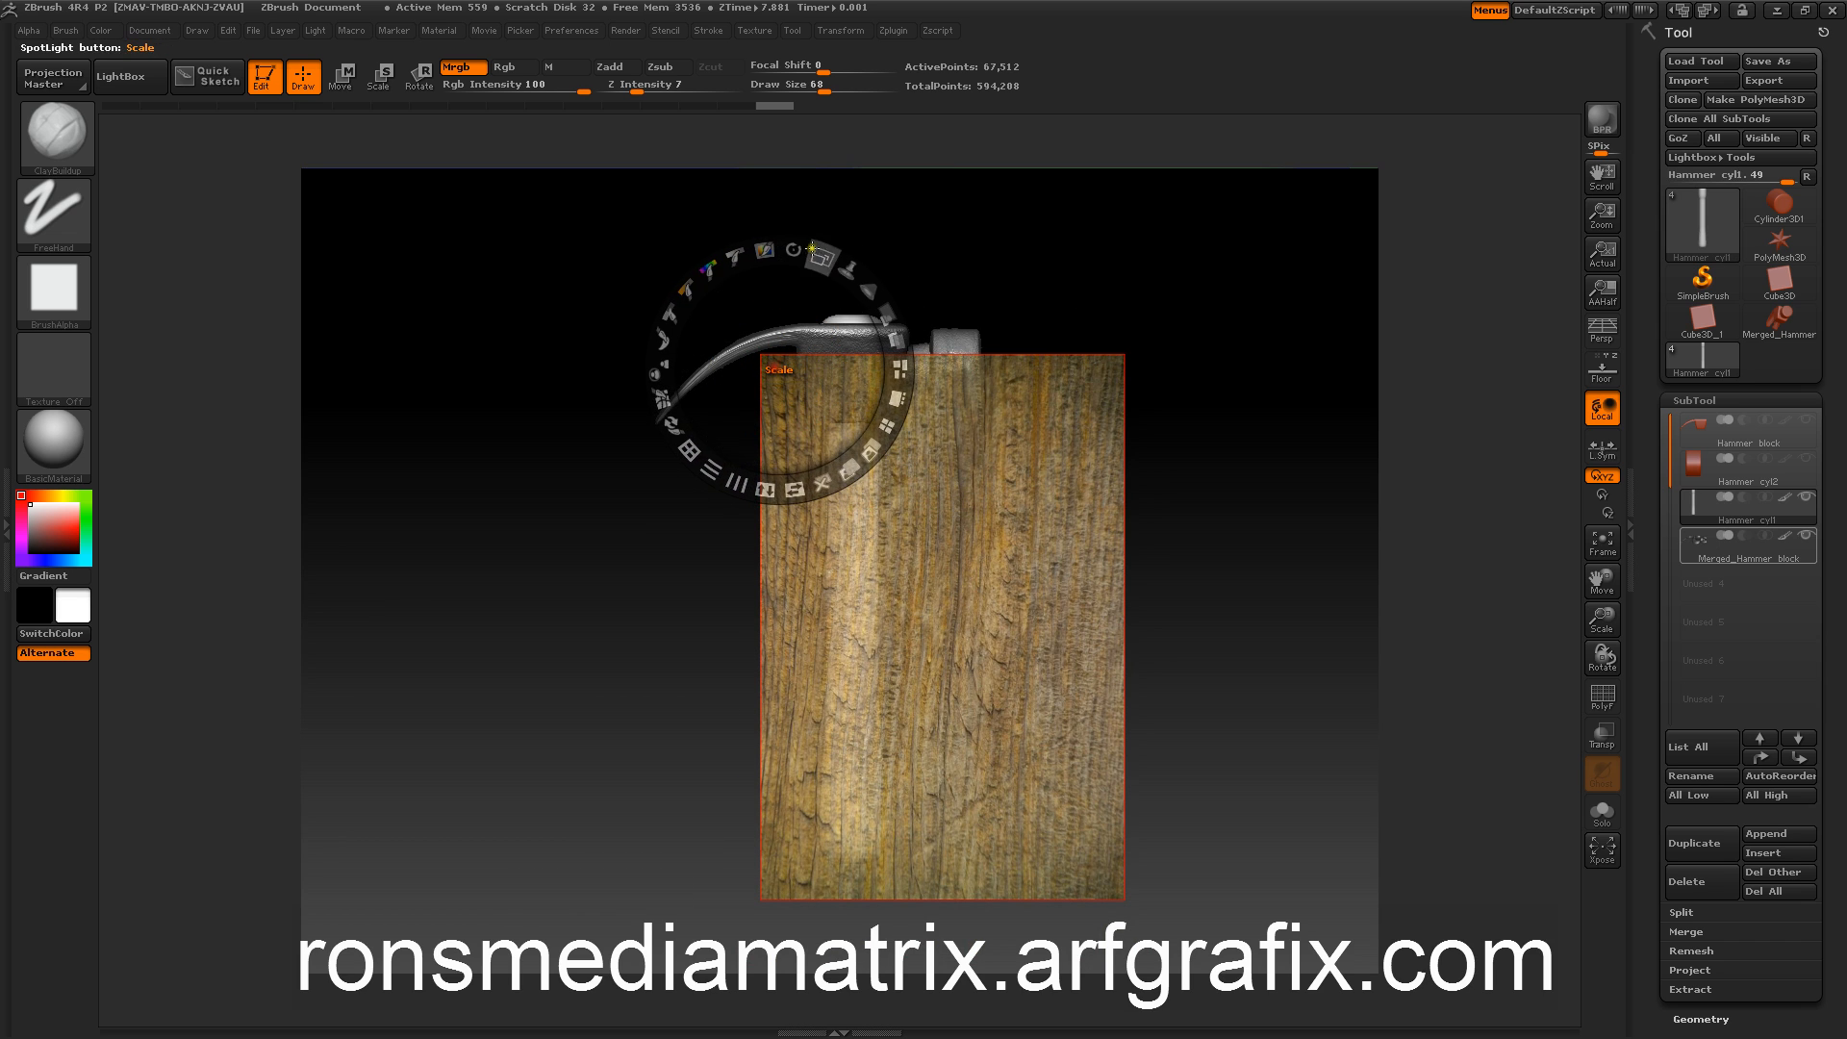
mouse_move(833, 272)
mouse_down()
mouse_move(849, 268)
mouse_move(838, 246)
mouse_up()
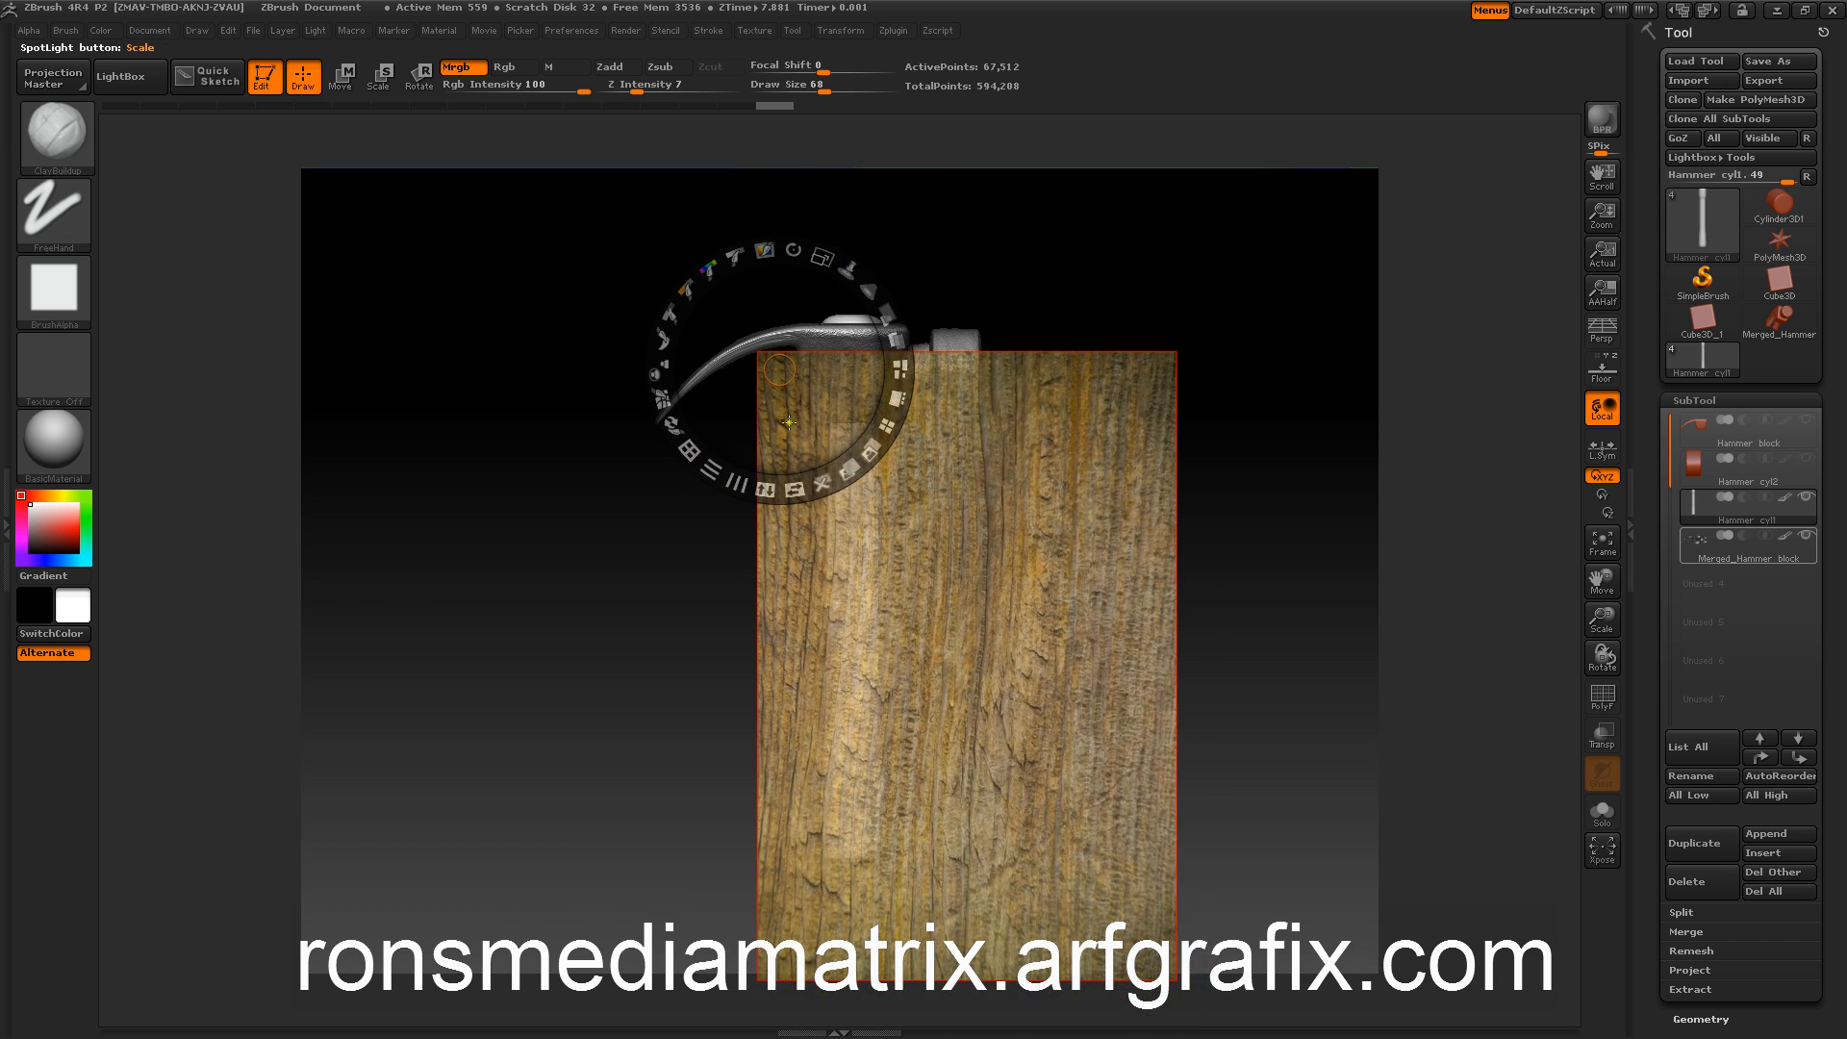
drag(788, 423, 693, 332)
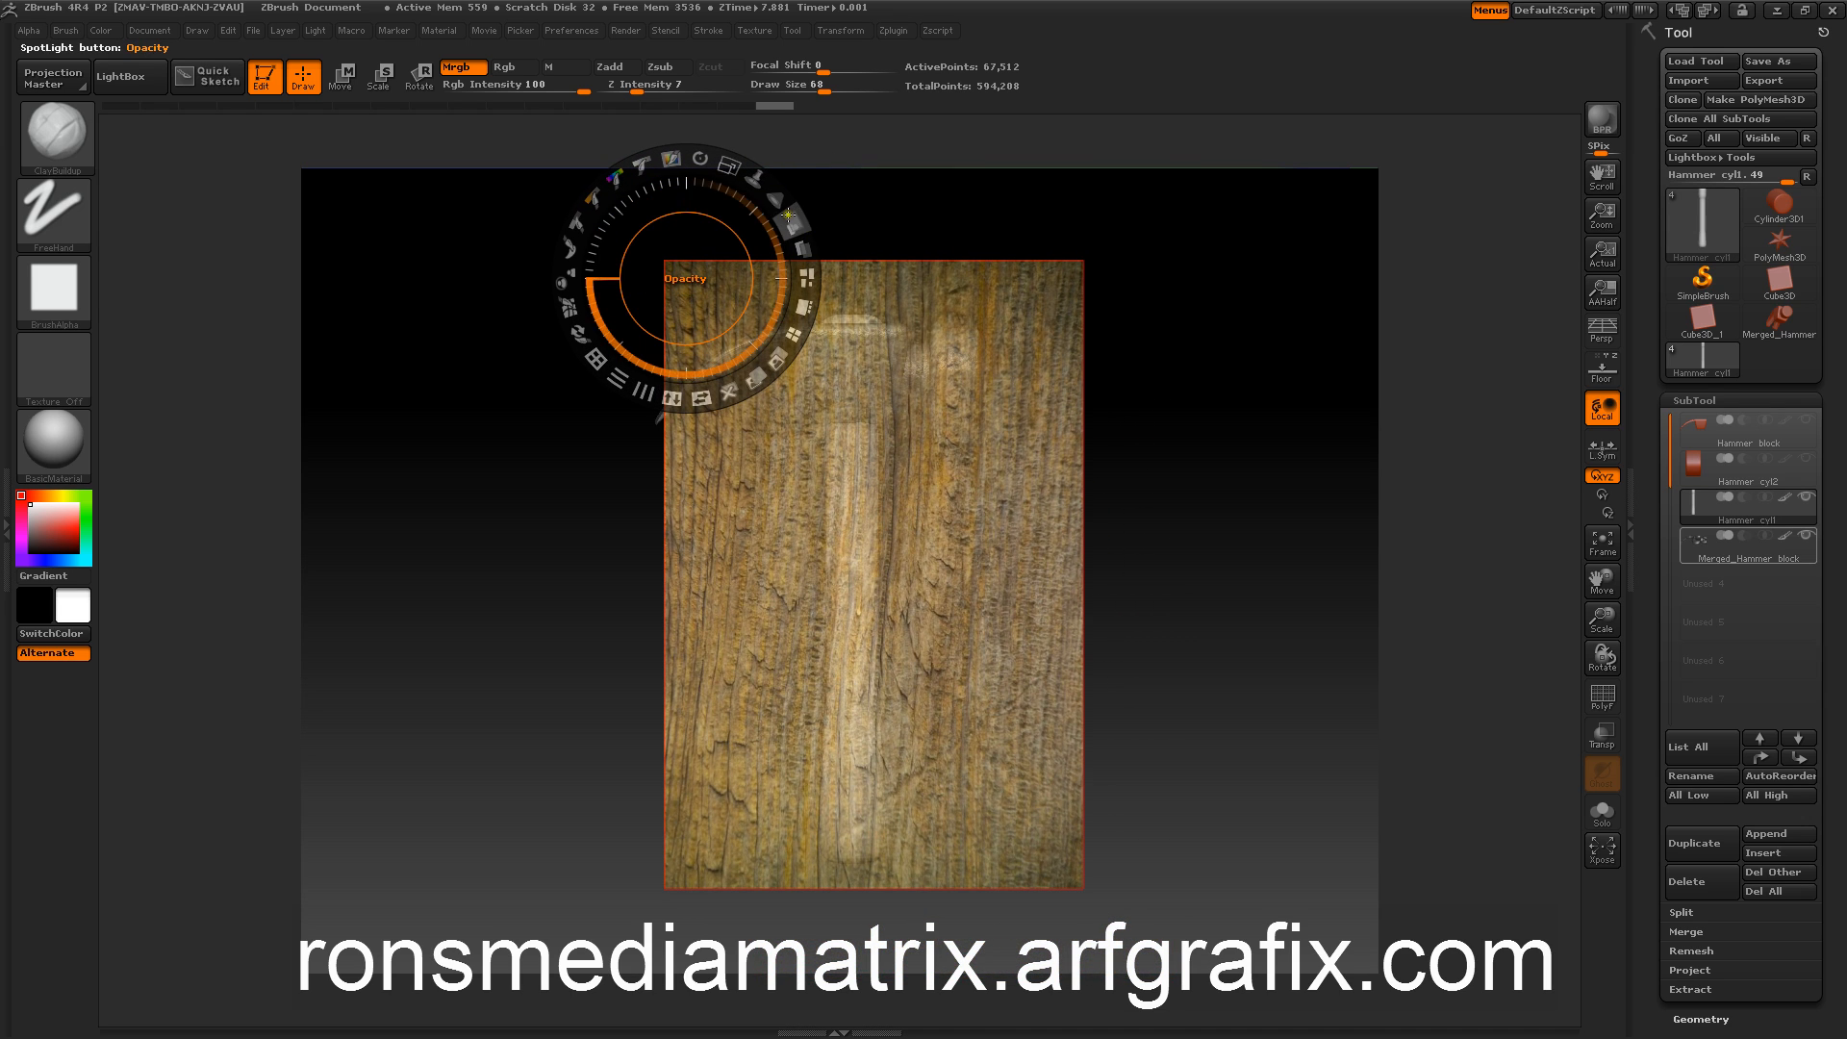
drag(775, 200, 844, 263)
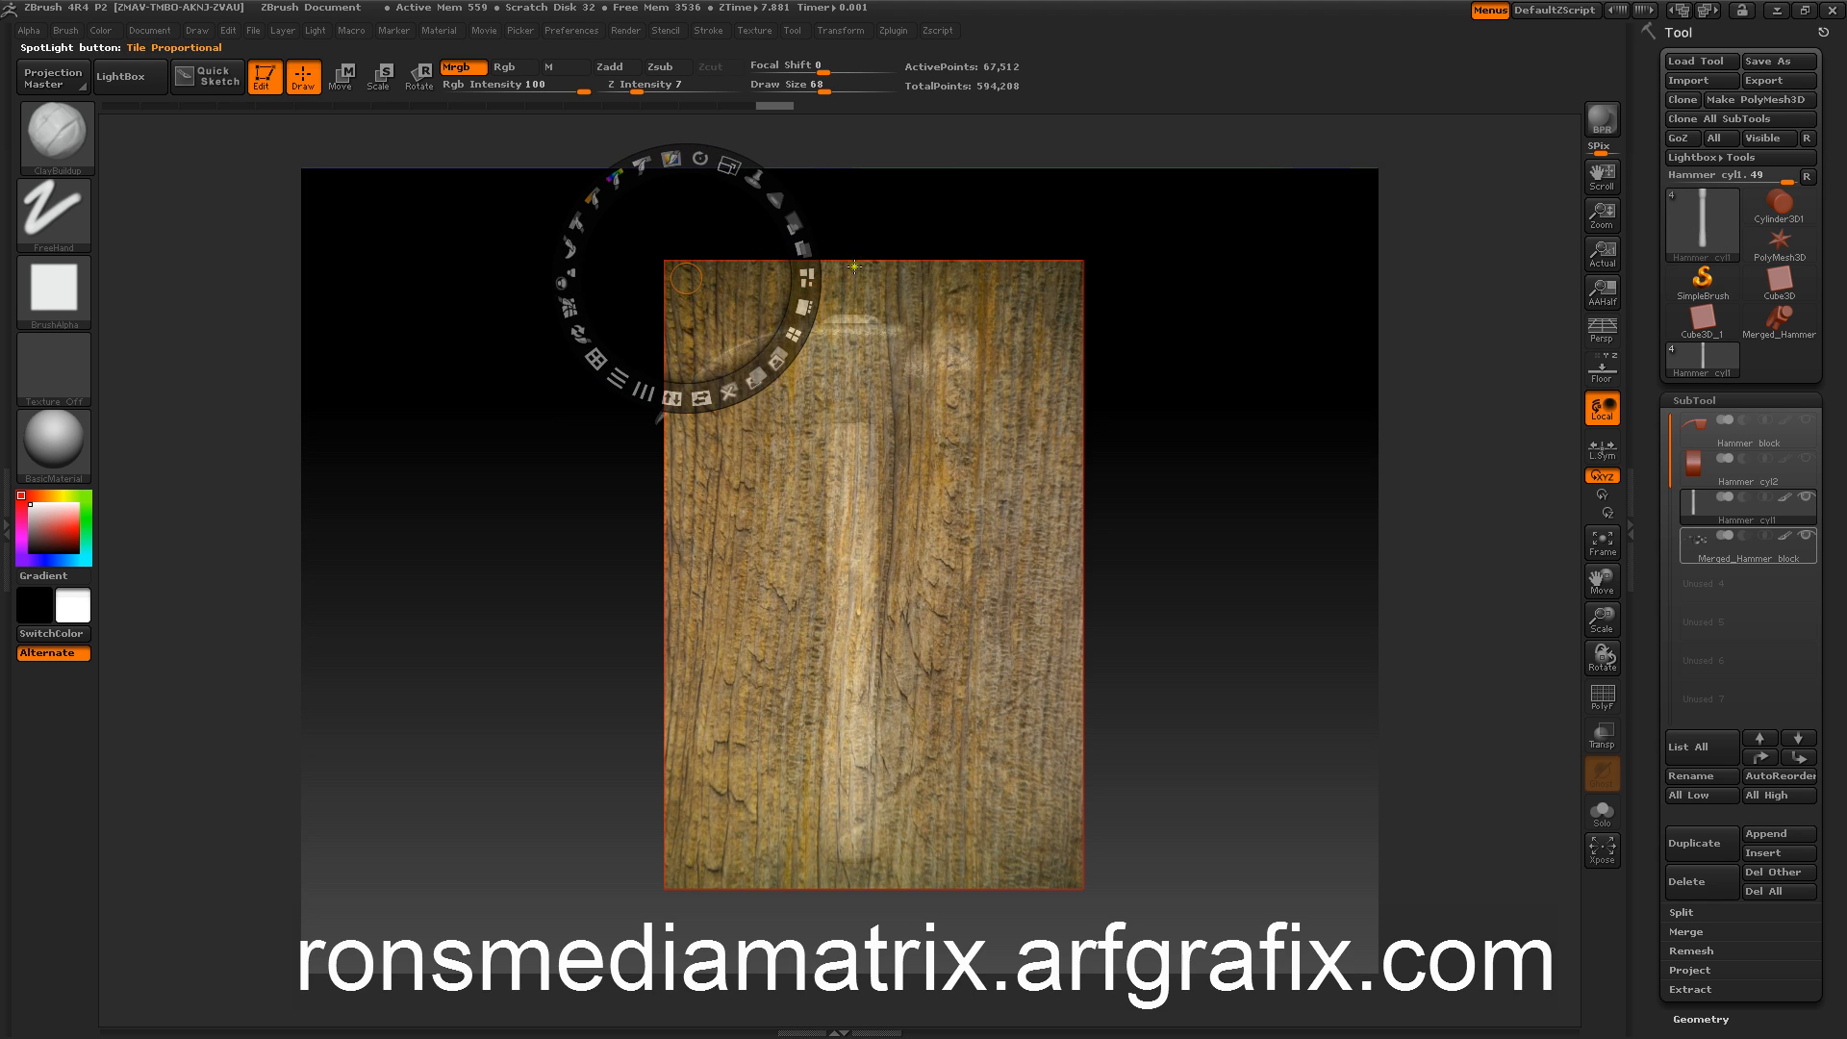
Step: Hide the Spotlight dial and paint the wood image over the entire handle, from its tip above the head to the grip, on all sides
key(z)
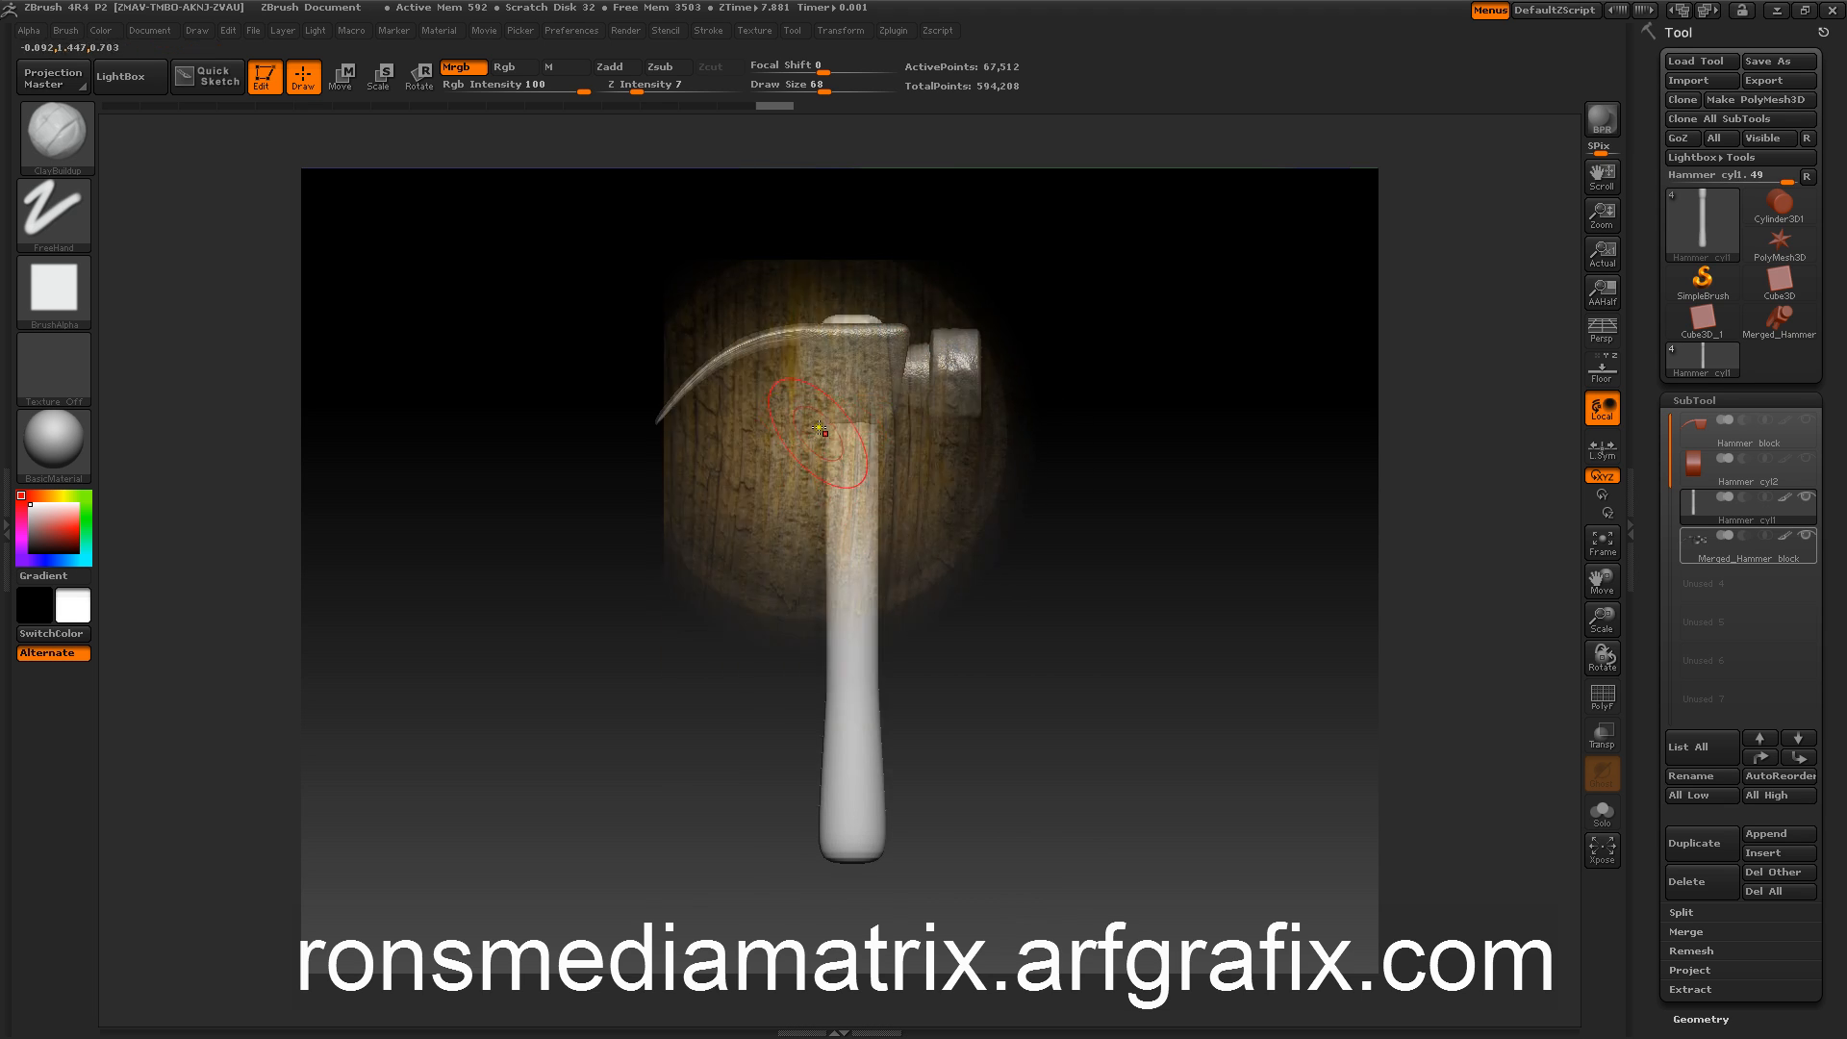
drag(856, 497, 852, 693)
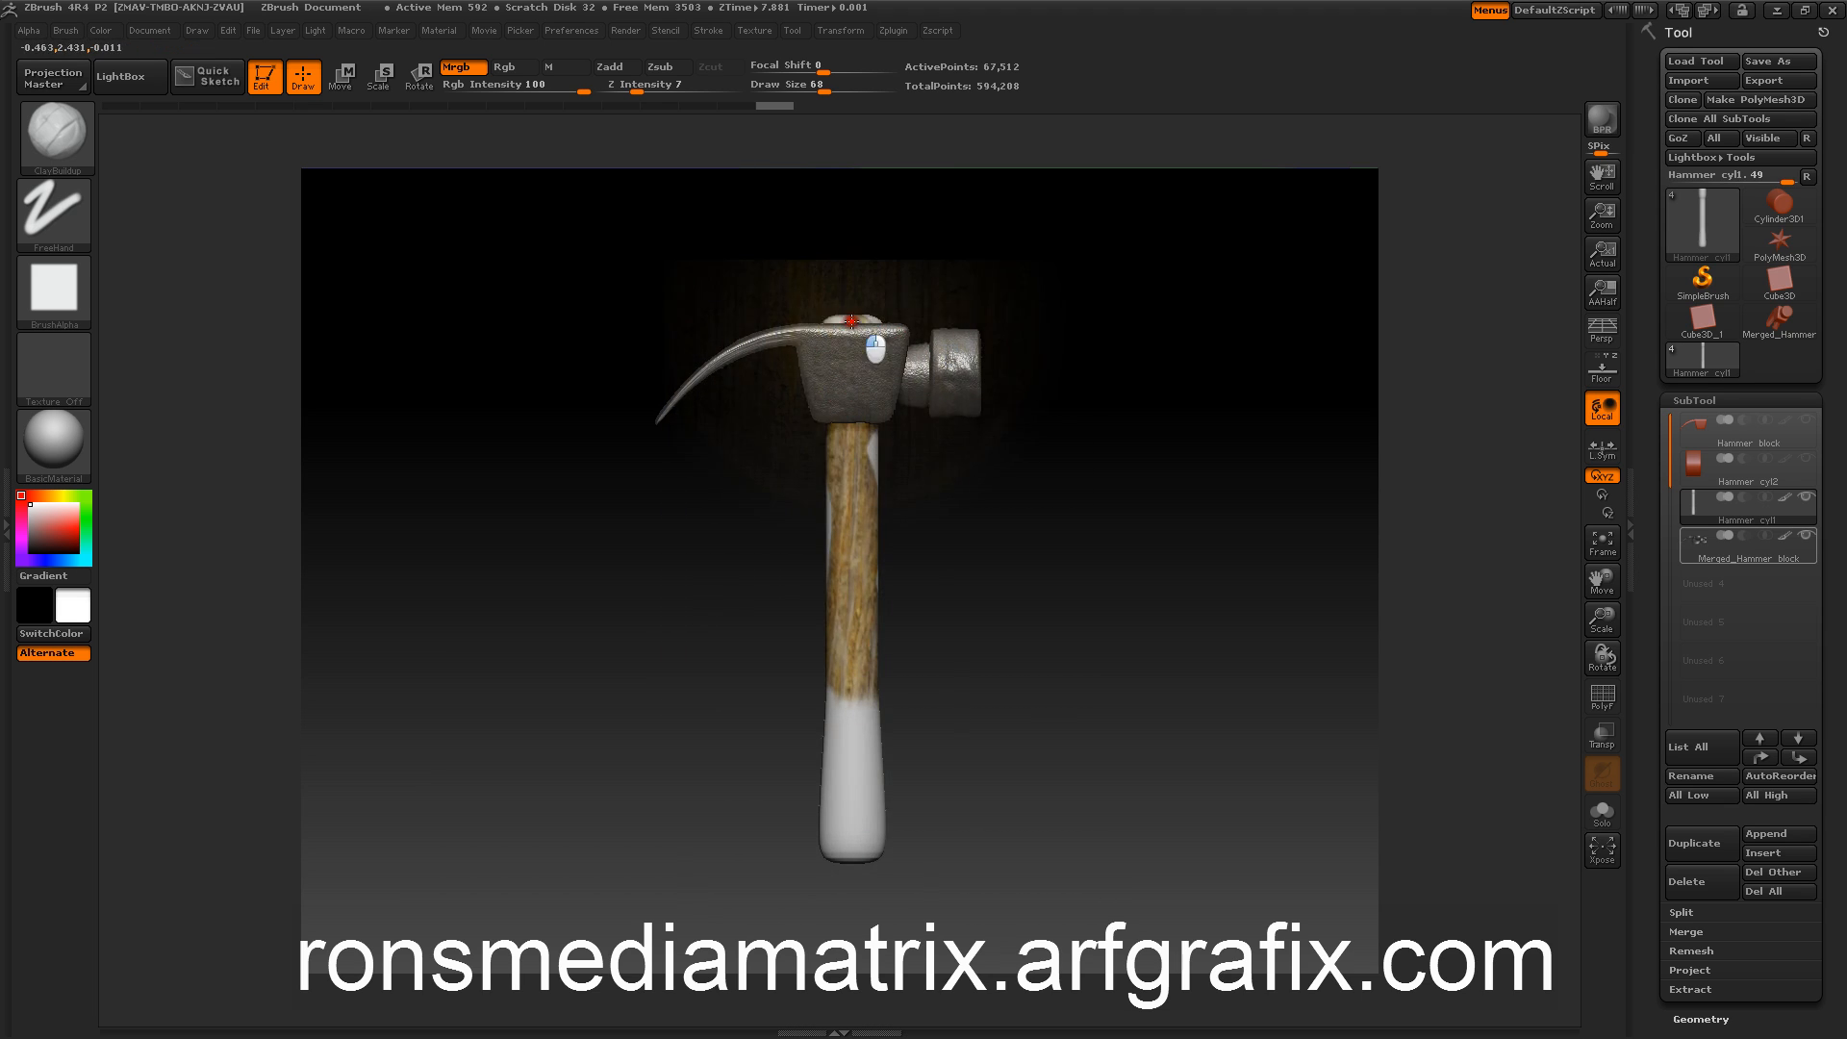
drag(854, 324, 859, 853)
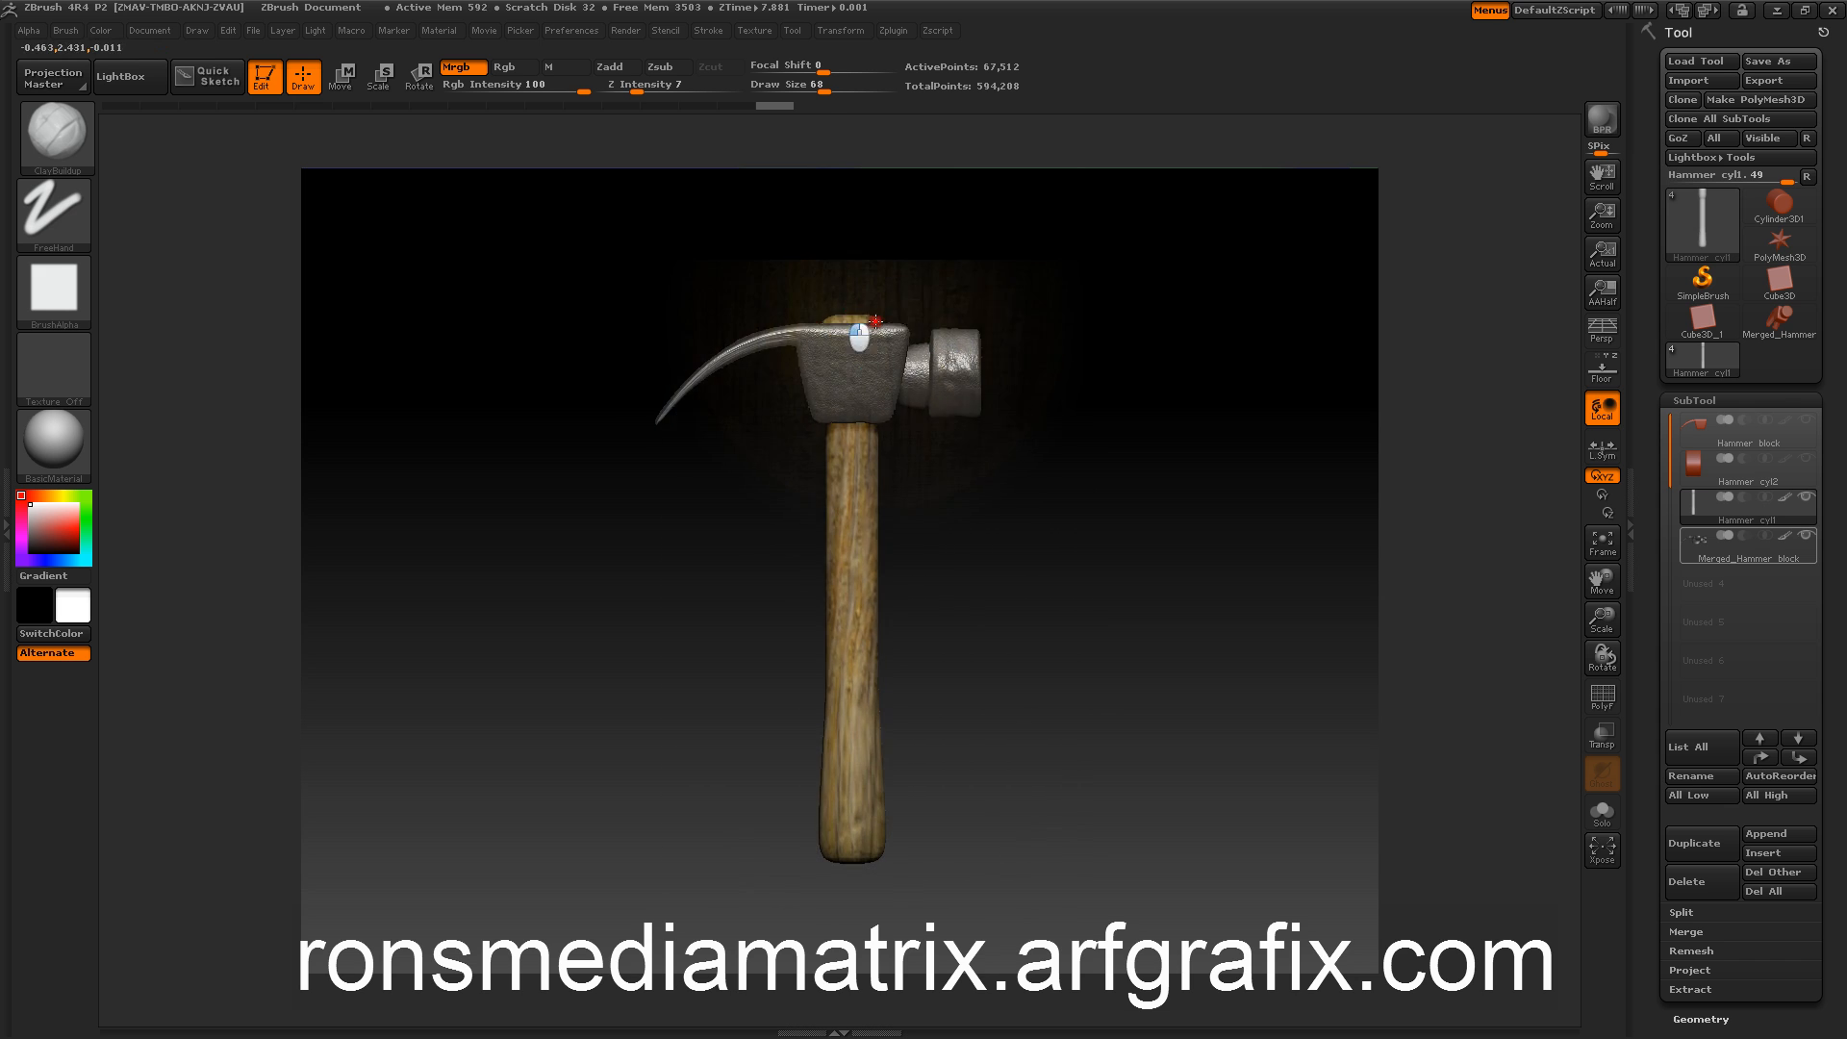
drag(568, 579, 682, 584)
mouse_move(833, 541)
mouse_down()
mouse_move(844, 654)
mouse_move(835, 313)
mouse_move(969, 577)
mouse_move(939, 536)
mouse_up()
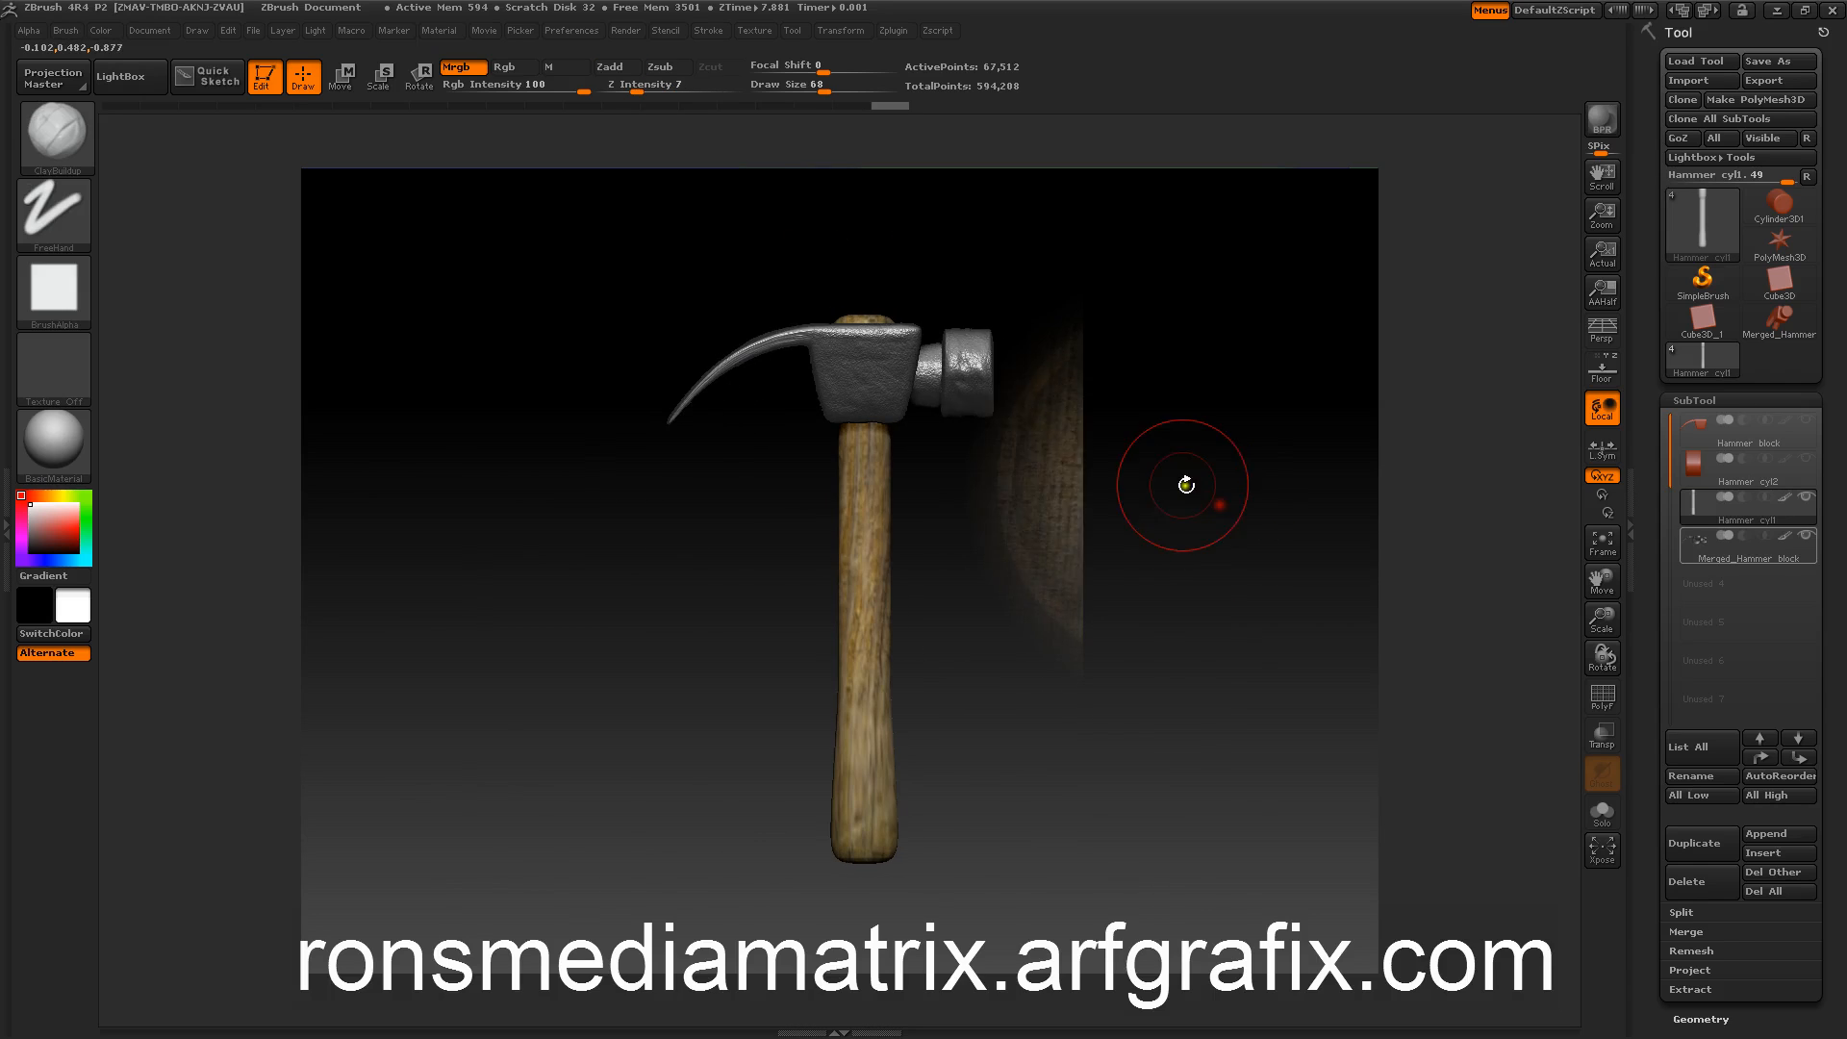
key(shift)
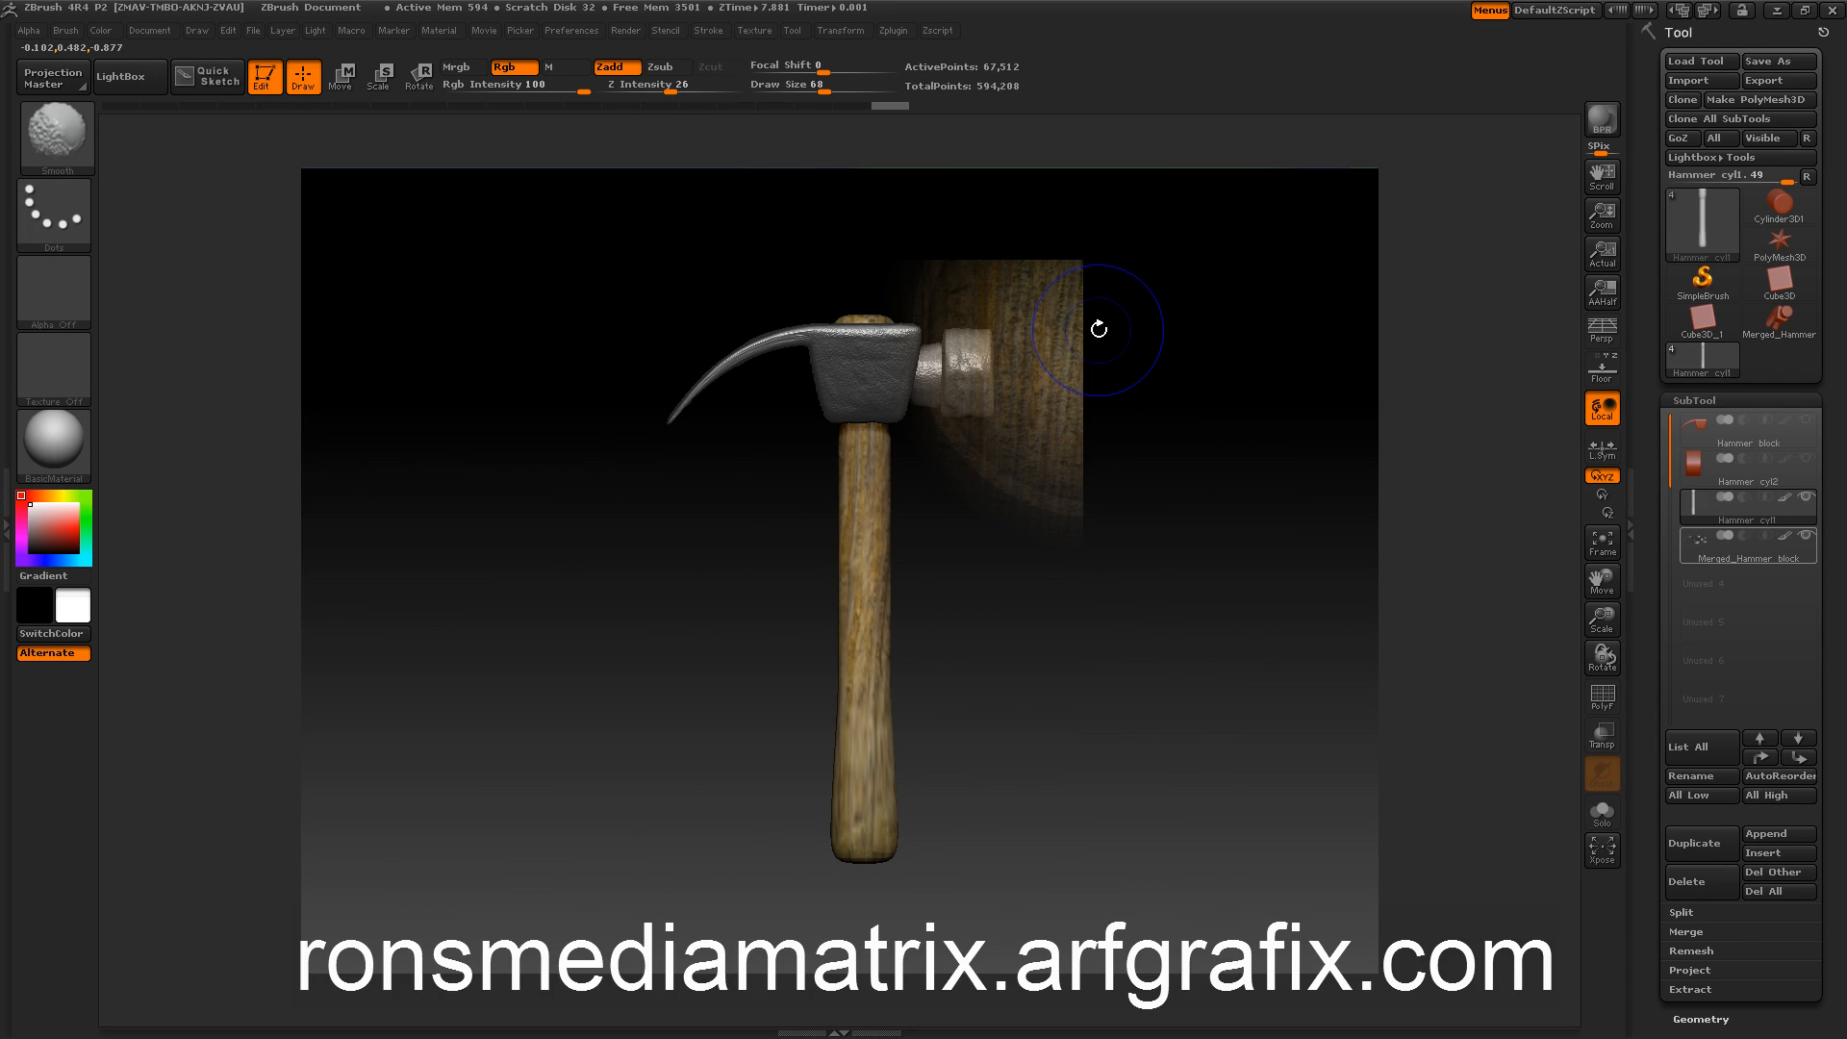
mouse_move(1117, 412)
mouse_down()
mouse_move(1162, 523)
mouse_move(1158, 408)
mouse_move(1196, 503)
mouse_move(1261, 507)
mouse_move(1093, 515)
mouse_move(1145, 535)
mouse_move(1127, 478)
mouse_move(1150, 528)
mouse_up()
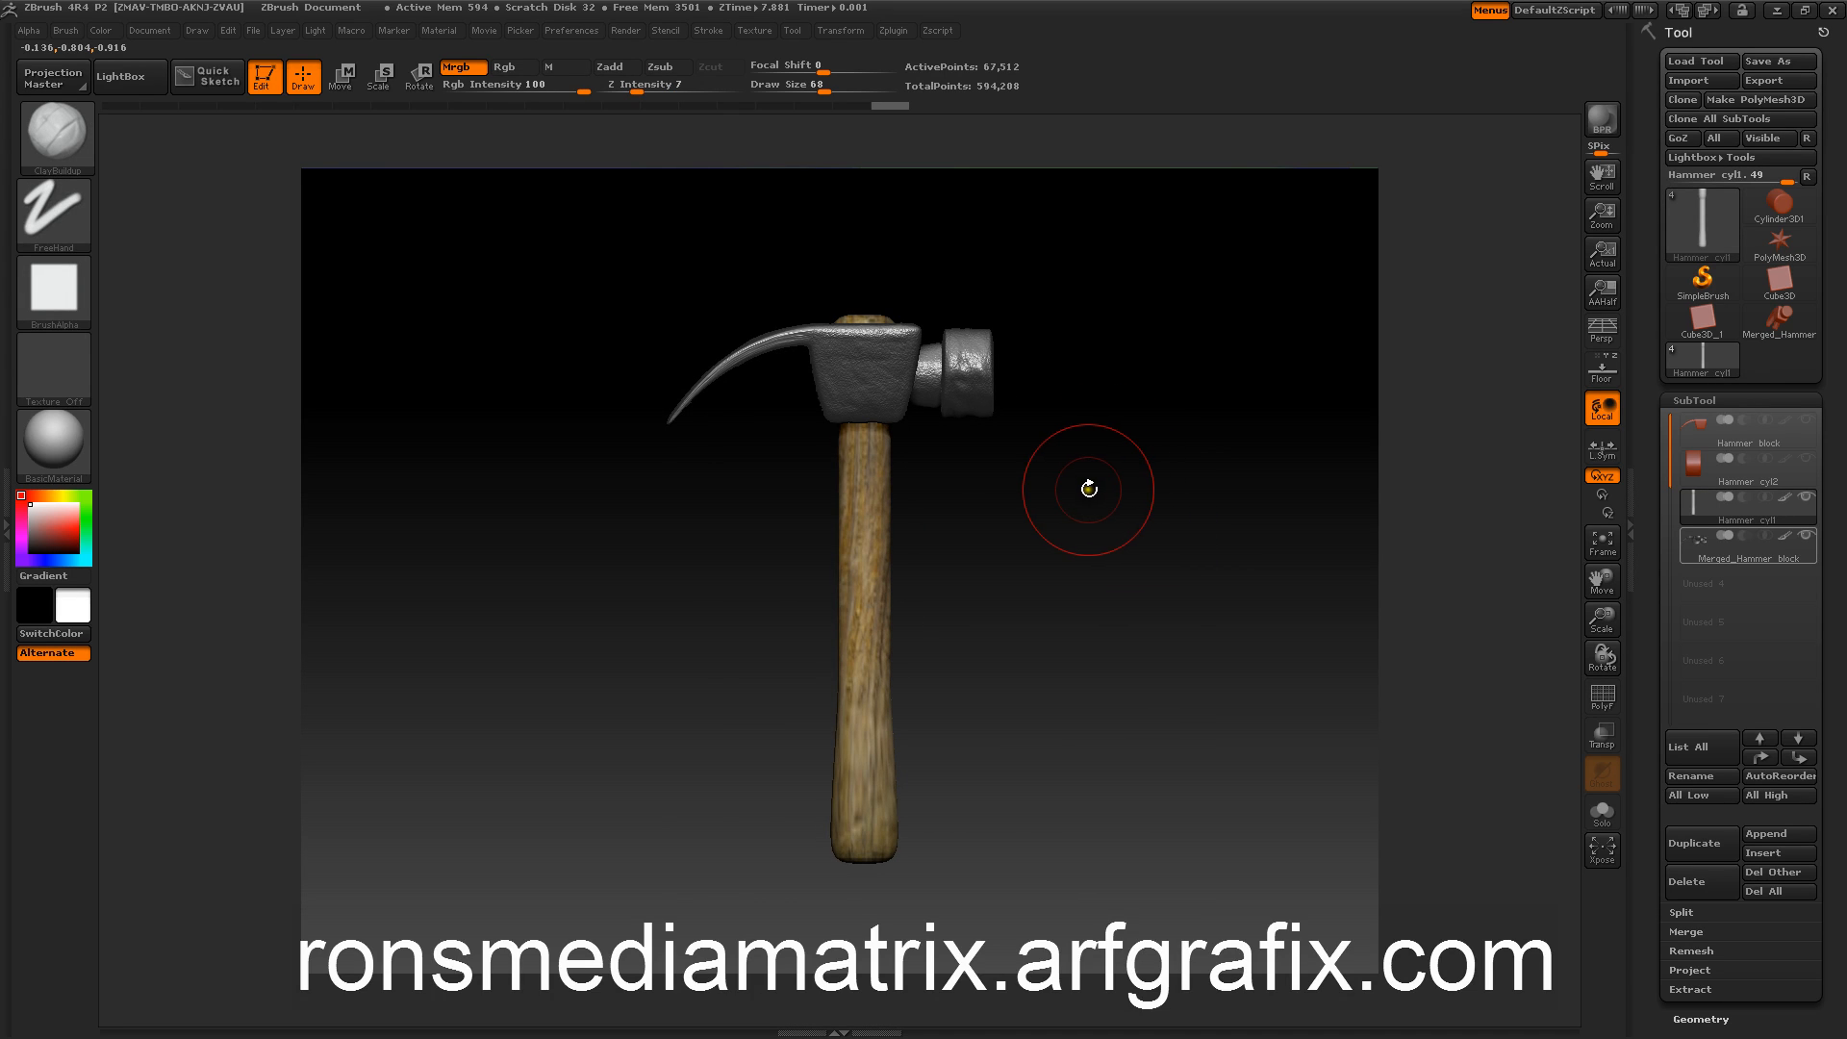
Step: Drop and pick up the handle with Projection Master, with Colors enabled, from the first side view and from the claw end
key(g)
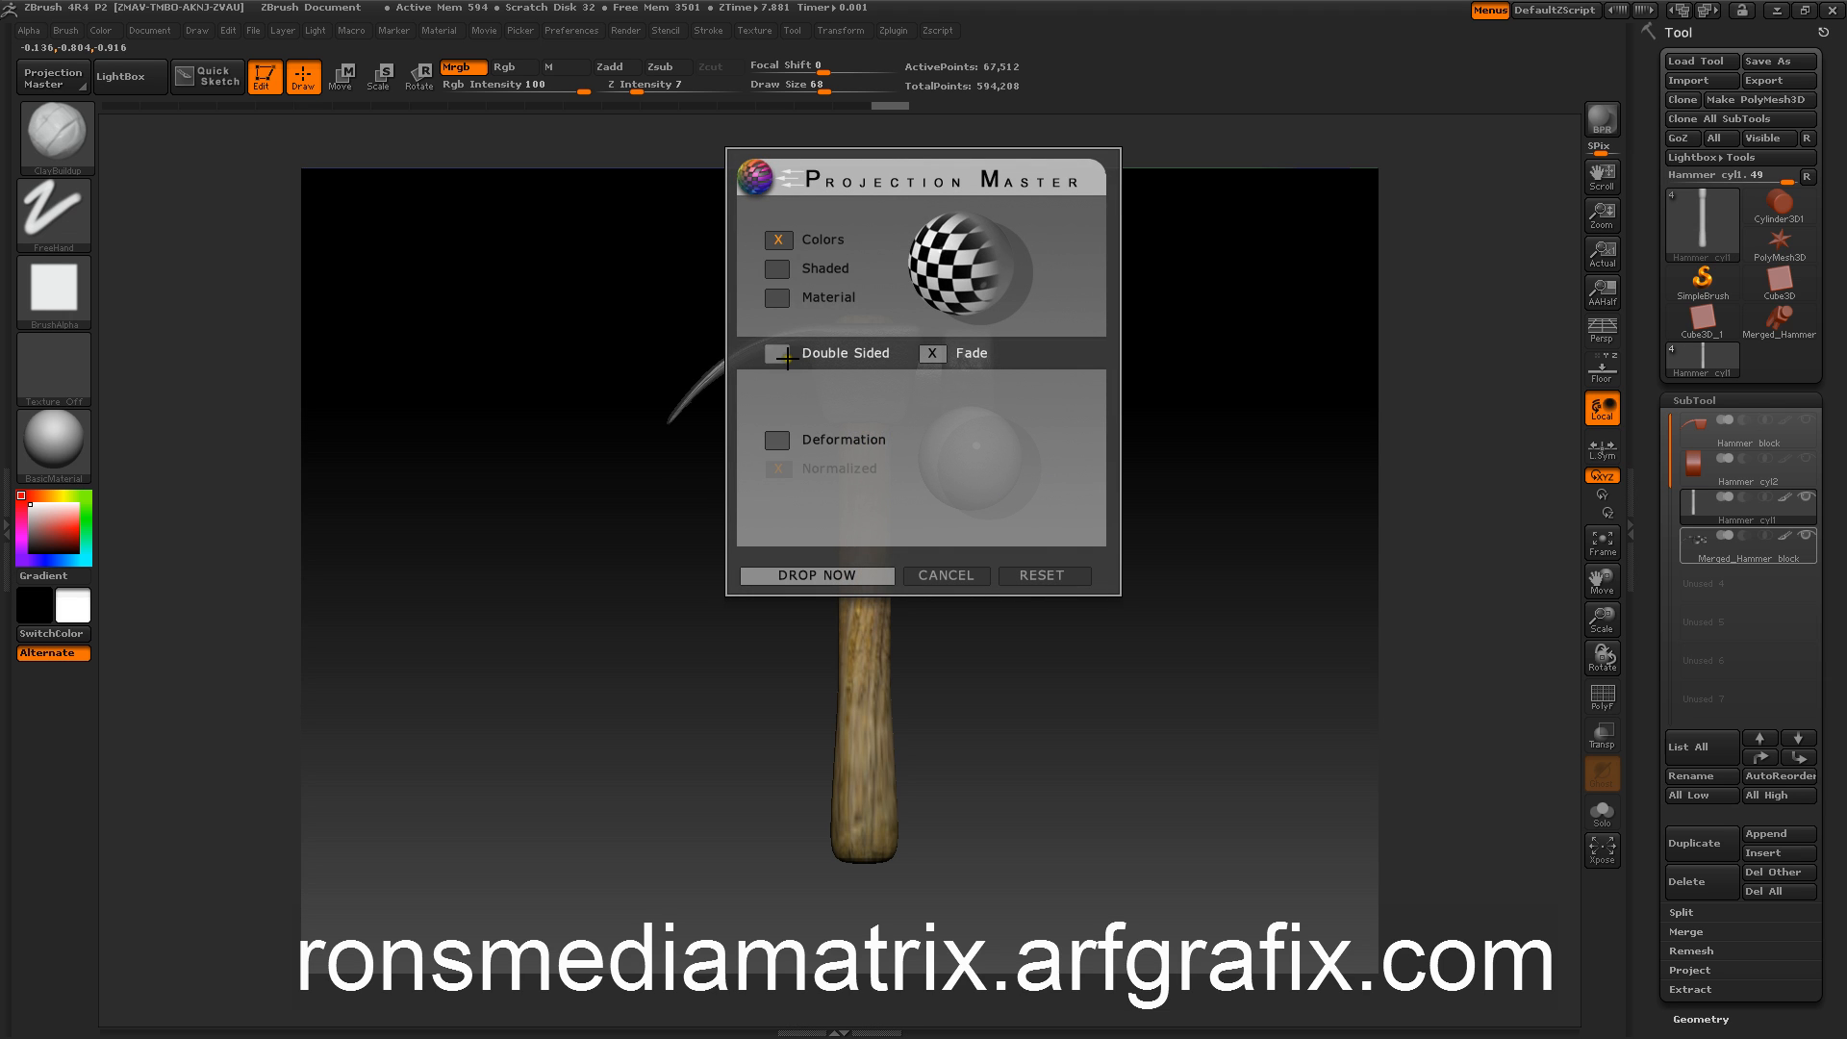
click(818, 575)
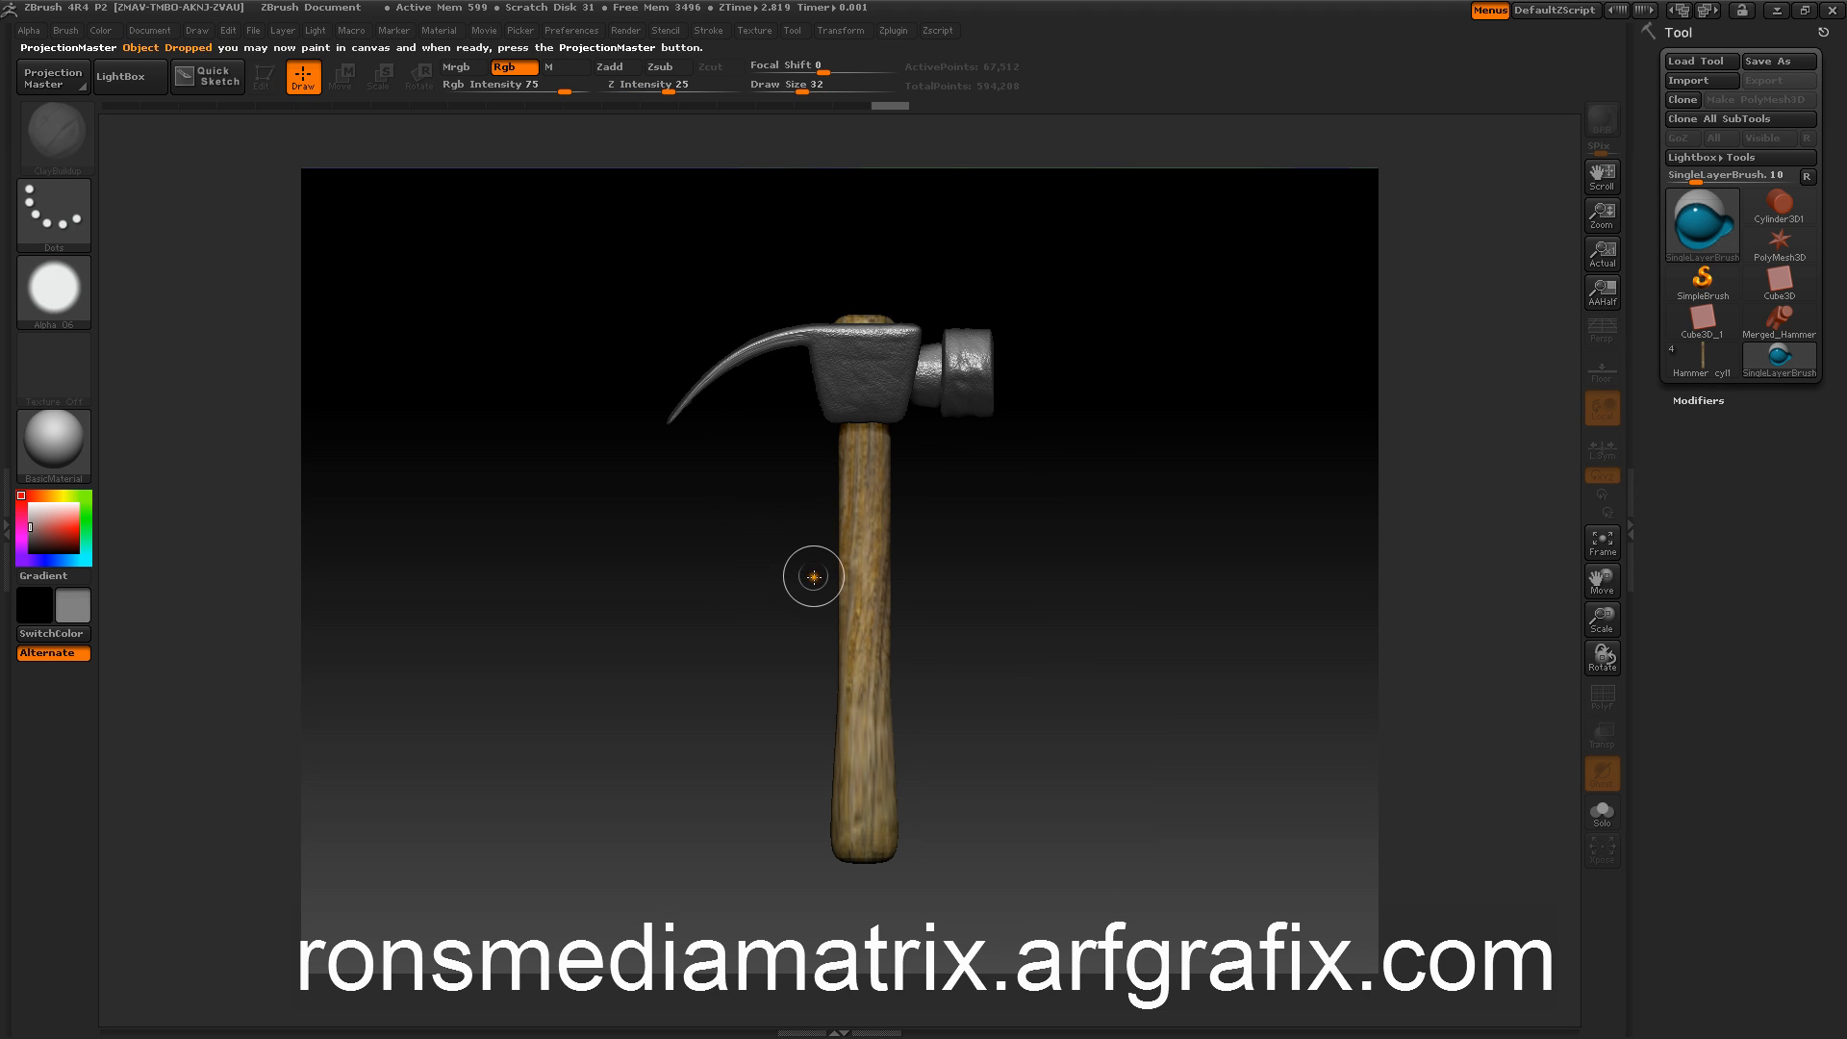
key(g)
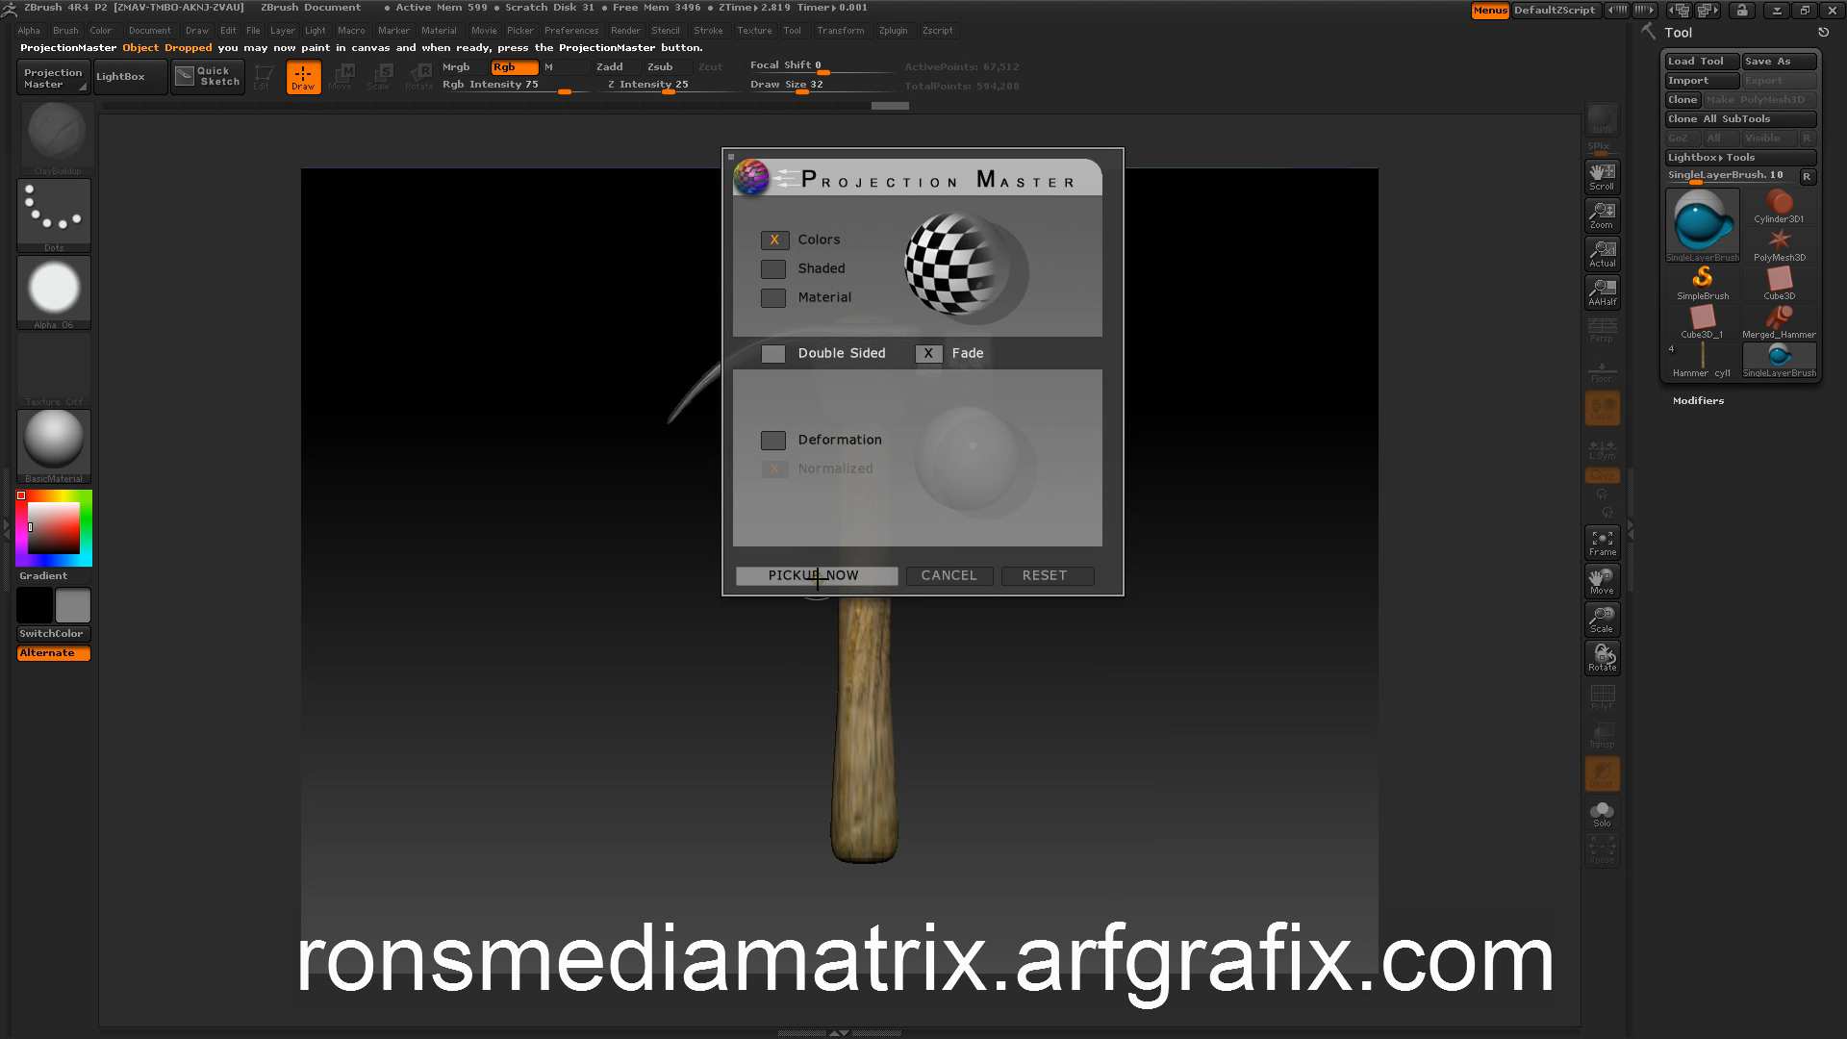
click(818, 575)
mouse_move(825, 589)
mouse_down()
mouse_move(717, 586)
mouse_move(795, 589)
mouse_up()
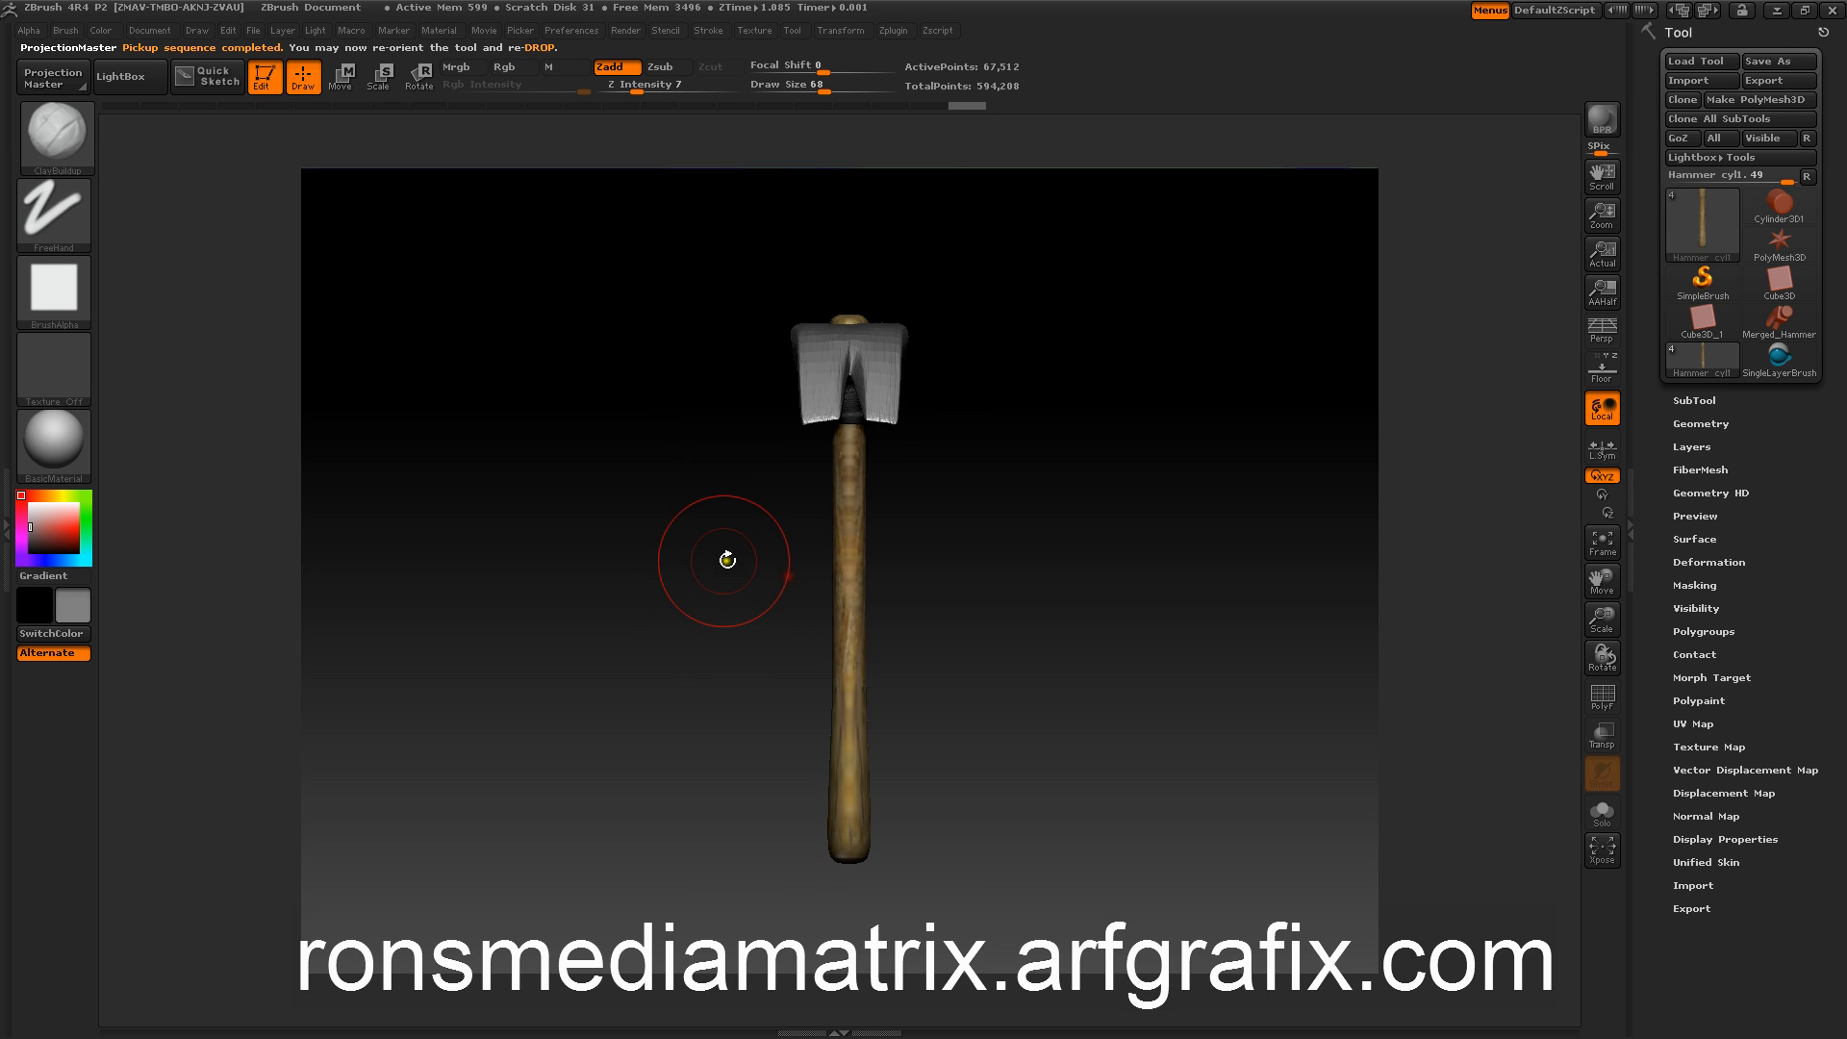
key(g)
click(815, 575)
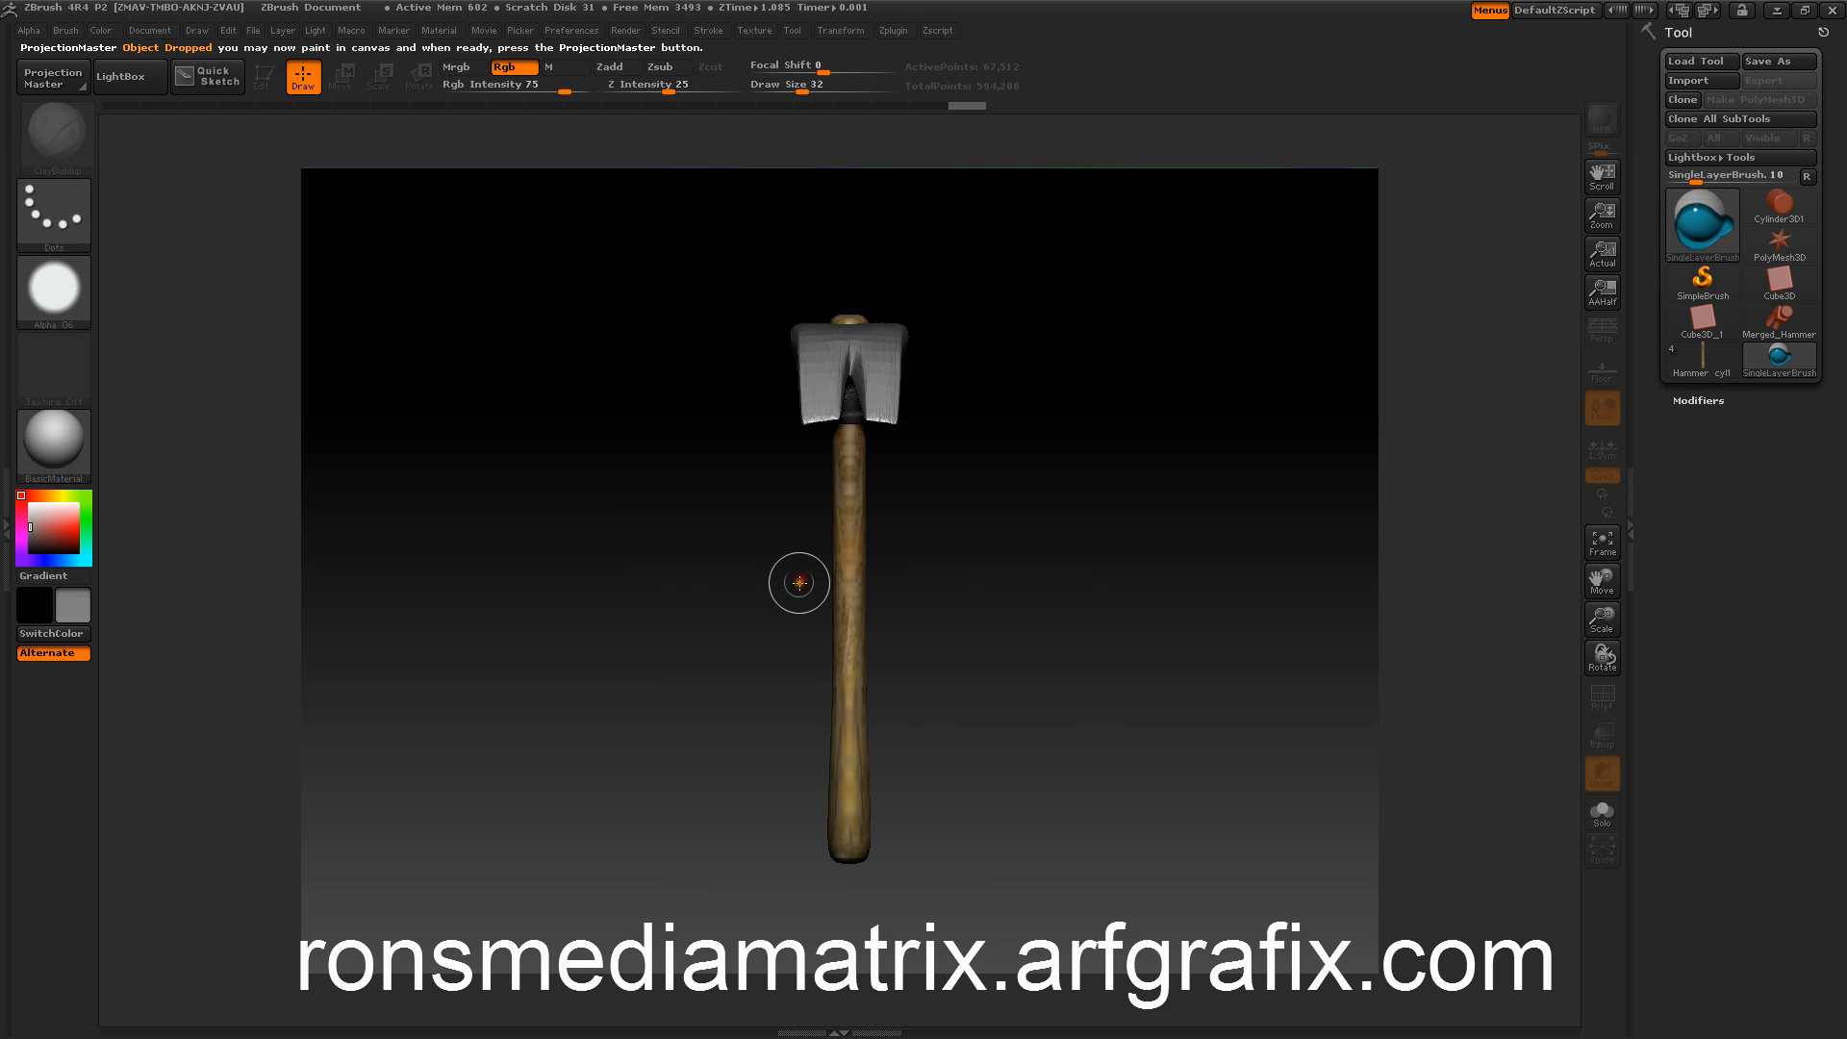
key(g)
click(815, 575)
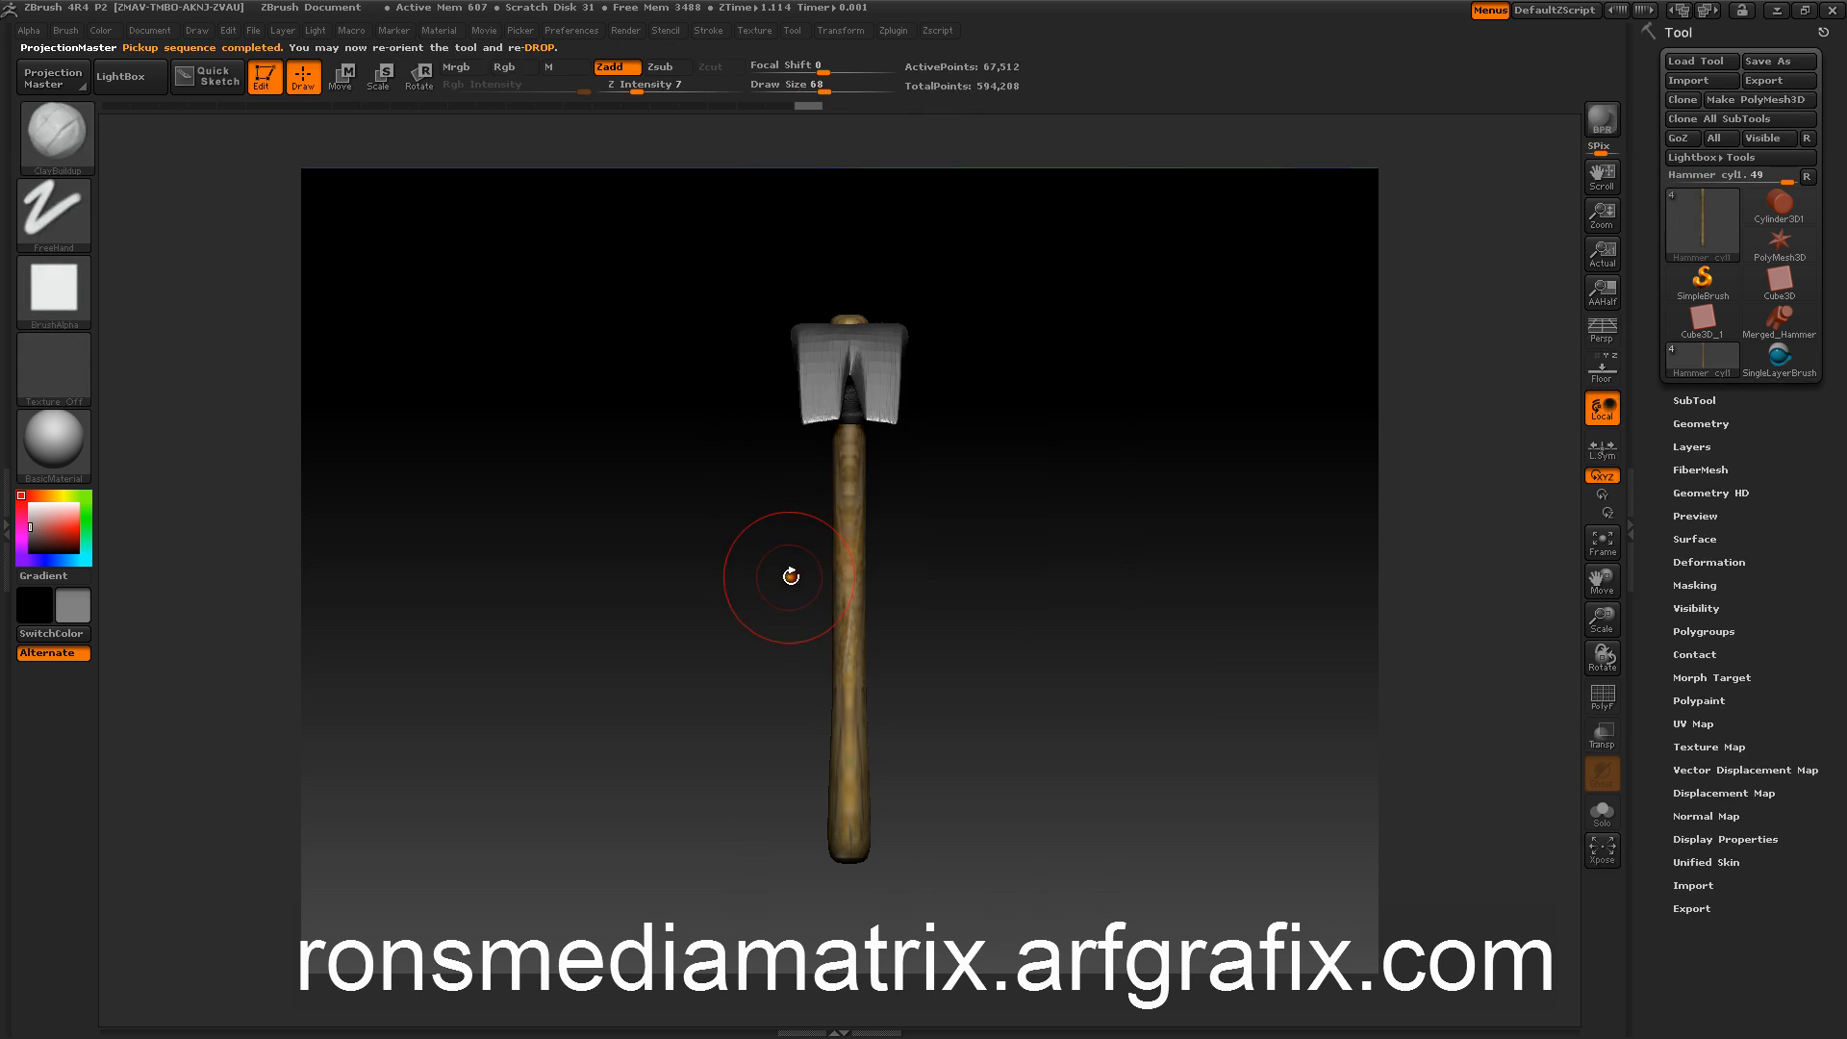
Step: Repeat the Projection Master color drop and pickup on the handle from the opposite side and from the striking-face end
mouse_move(783, 578)
mouse_down()
mouse_move(722, 602)
mouse_move(758, 575)
mouse_up()
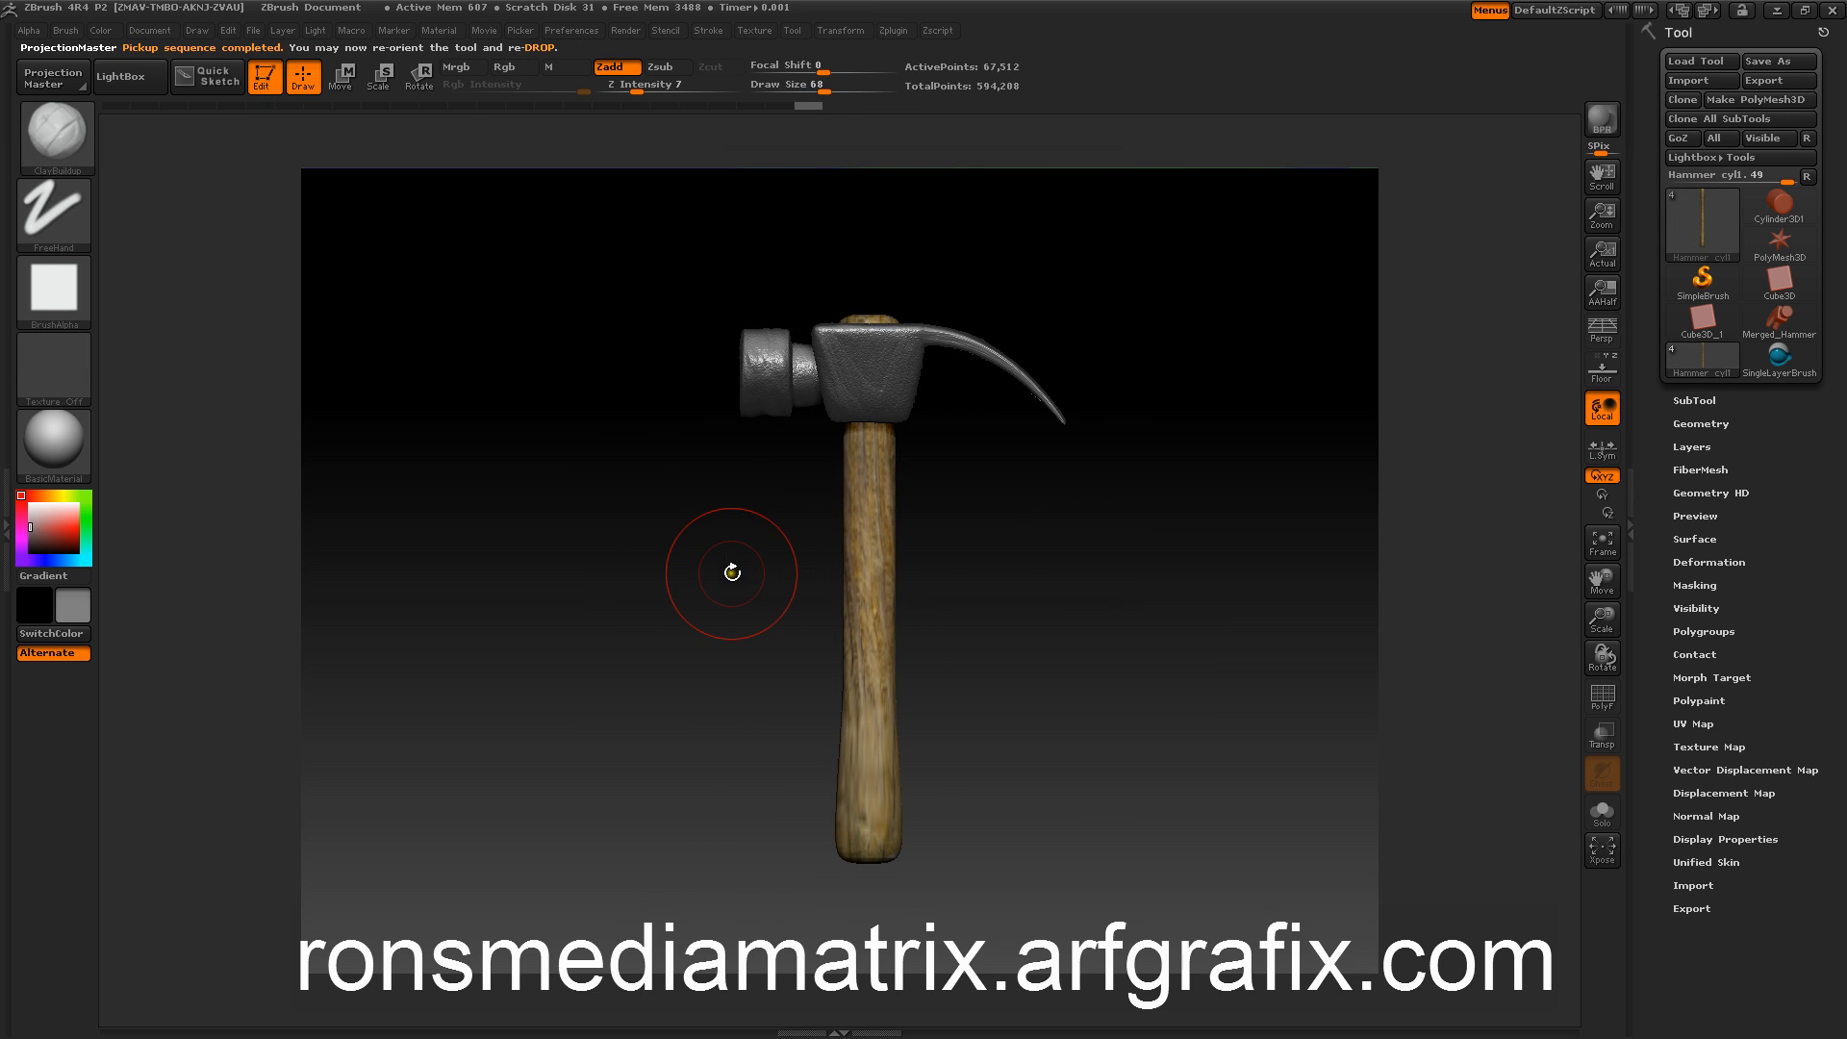
key(g)
click(815, 575)
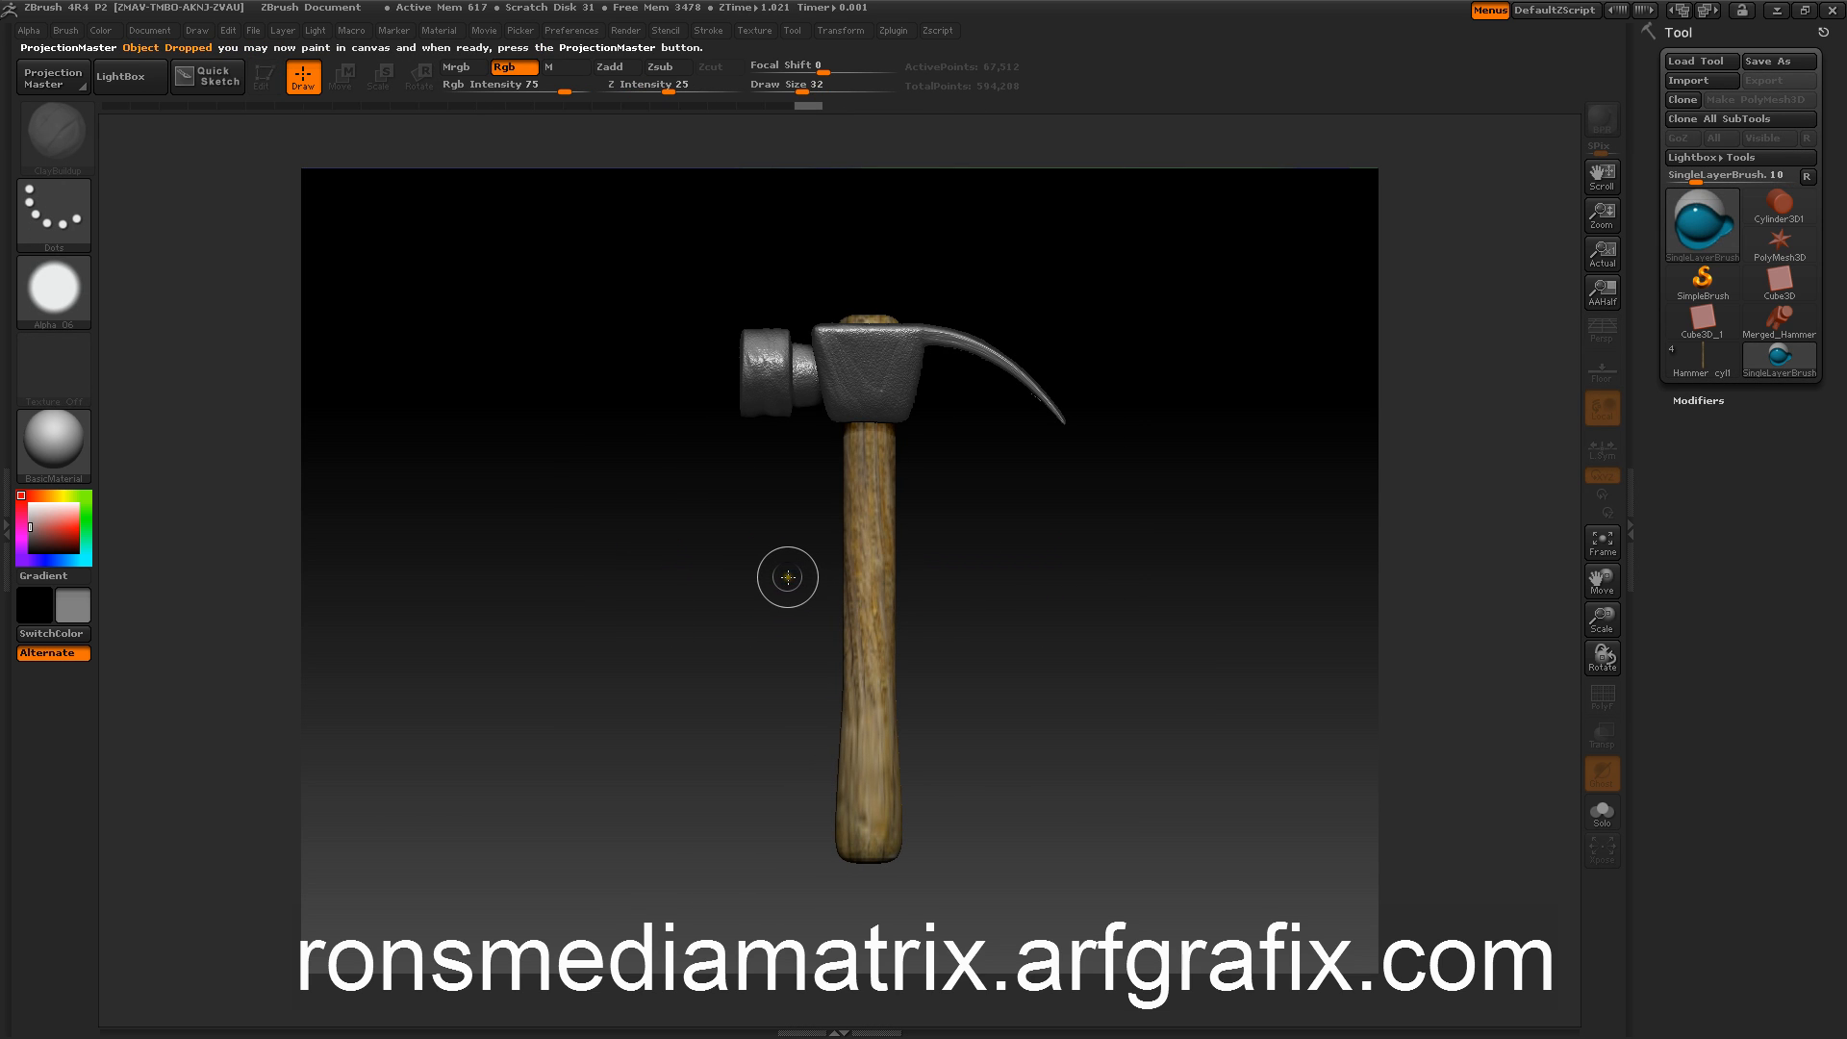
key(g)
click(815, 575)
mouse_move(793, 579)
mouse_down()
mouse_move(709, 580)
mouse_move(766, 565)
mouse_up()
key(g)
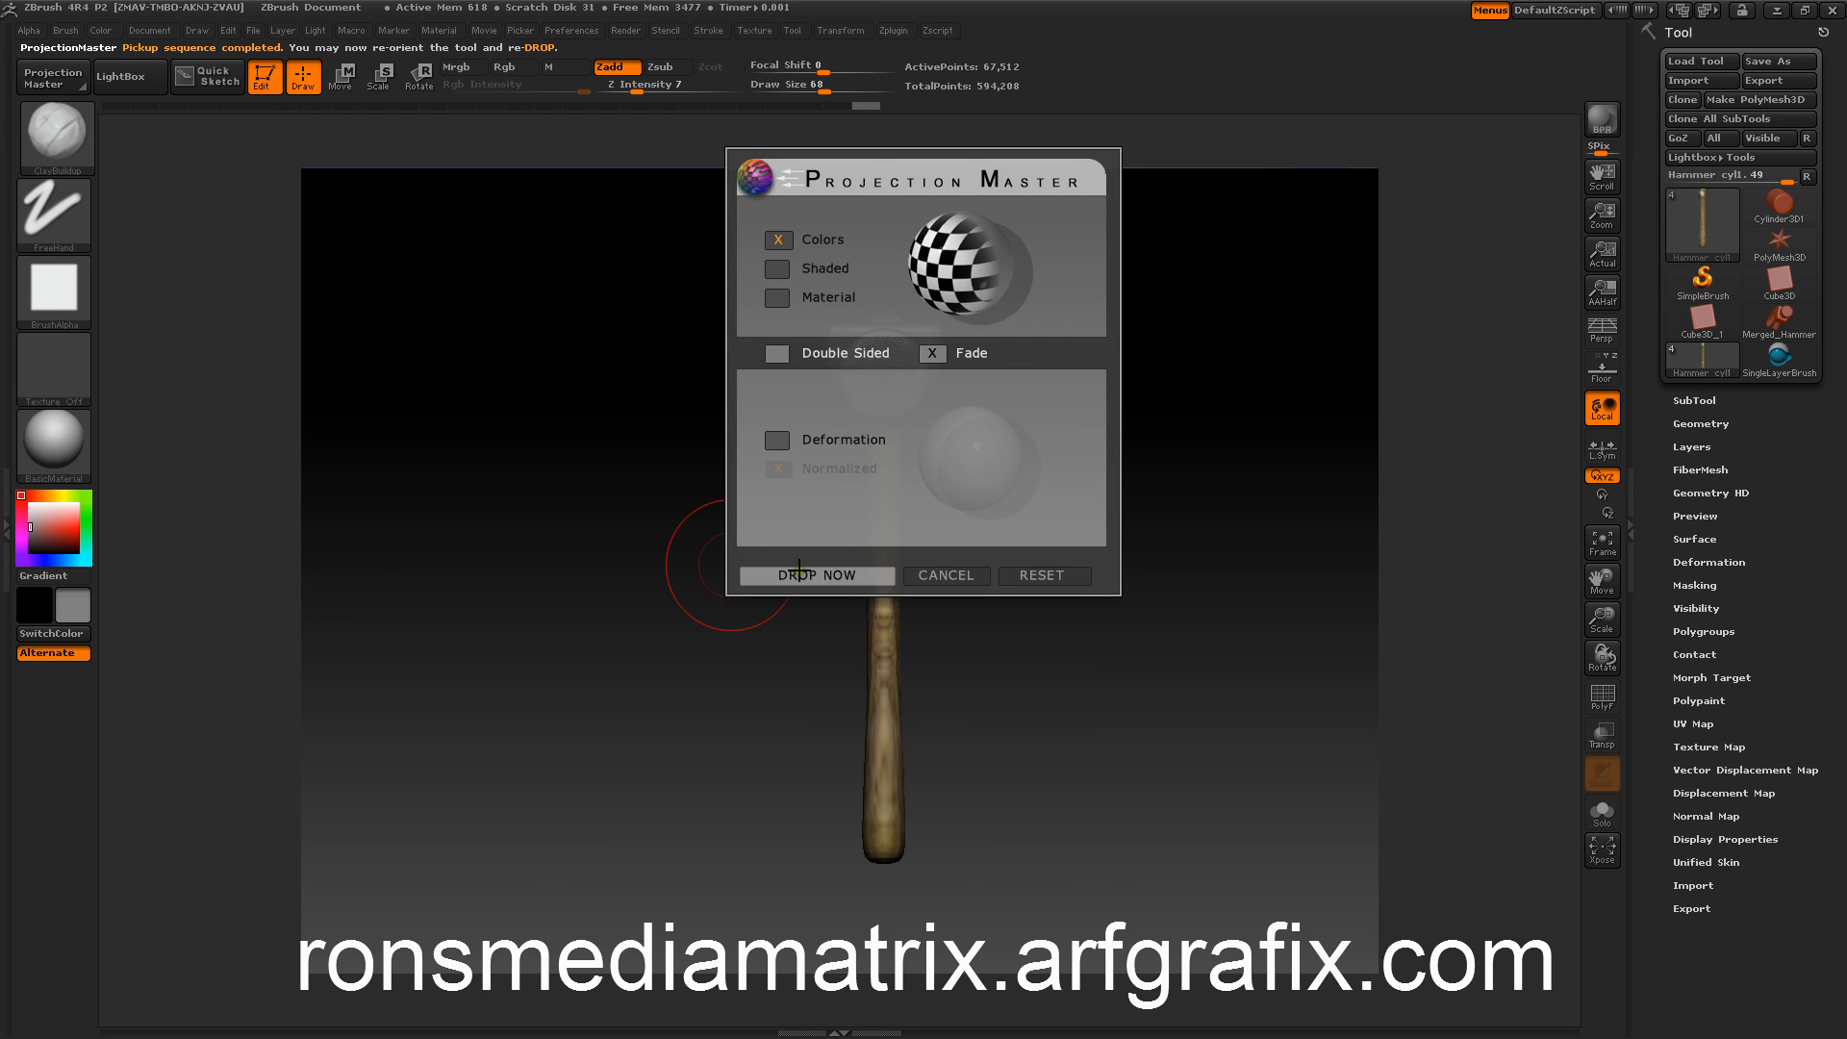
click(810, 577)
key(g)
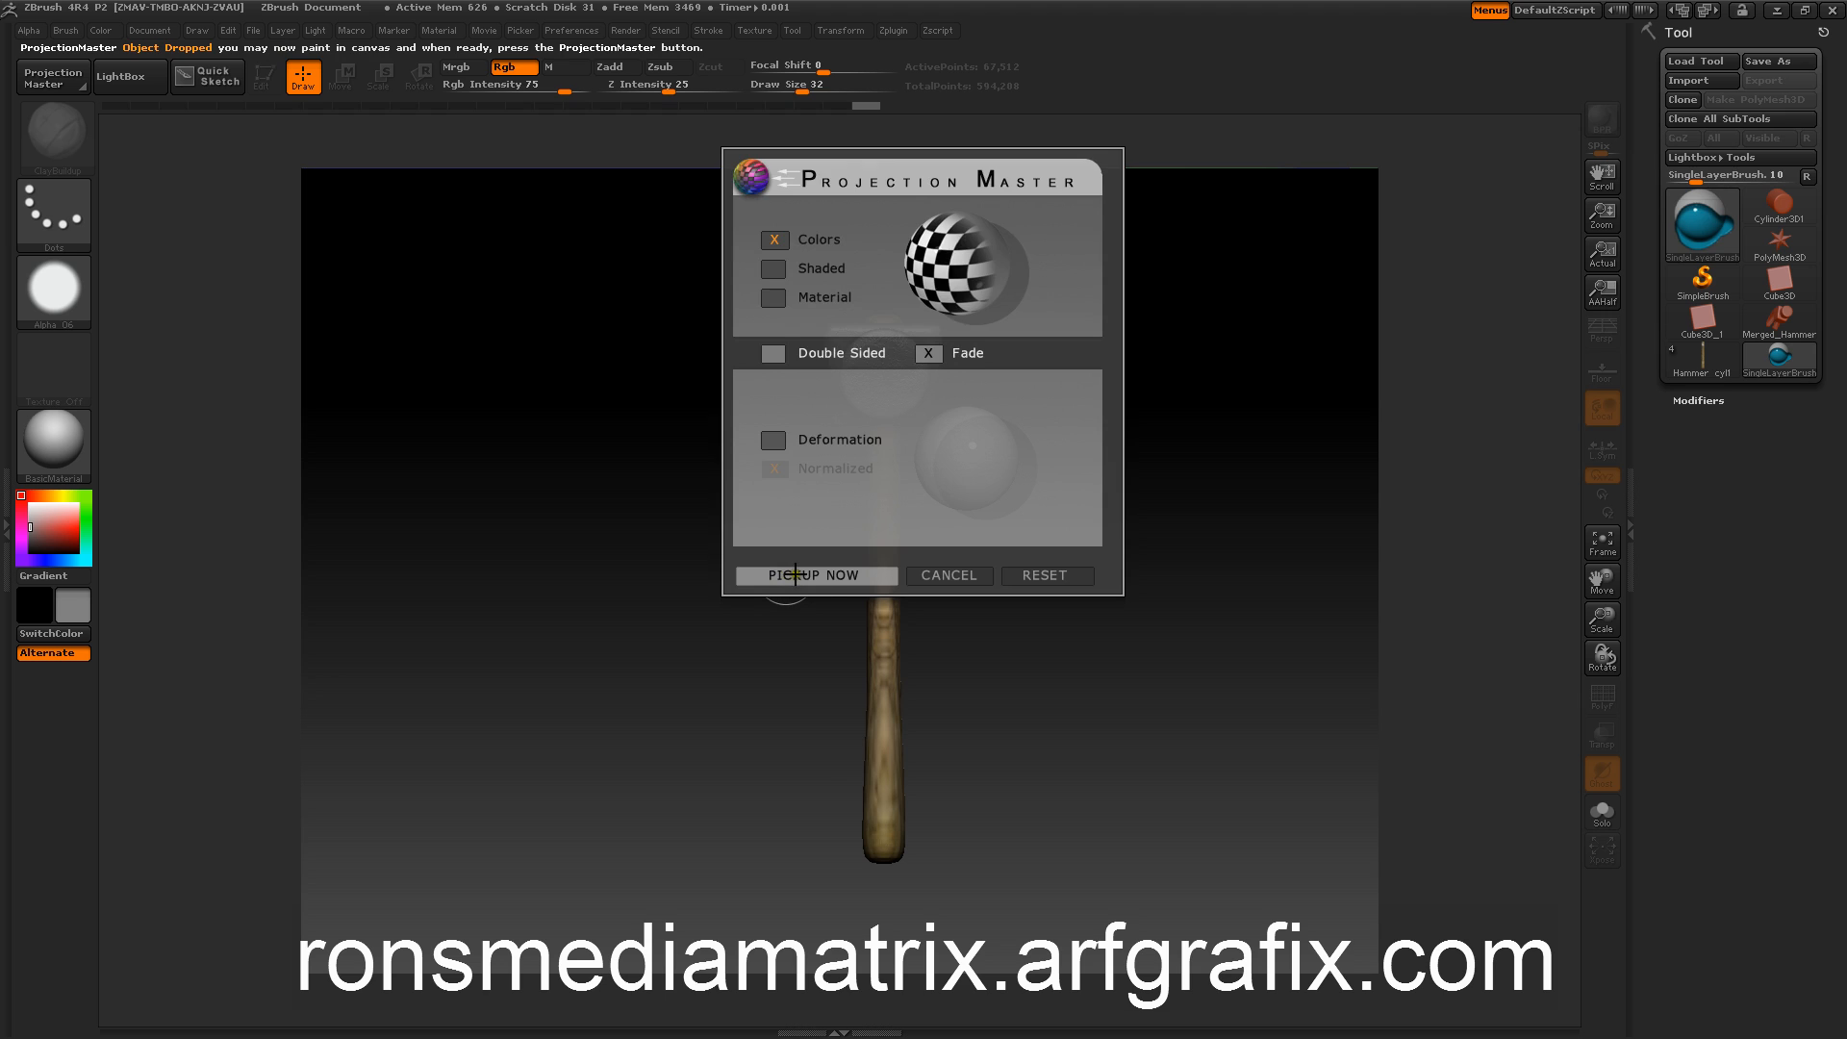
click(815, 575)
Step: Drop and pick up the handle with Projection Master, colors only, from directly above and from directly below the hammer
mouse_move(720, 447)
mouse_down()
mouse_move(735, 643)
mouse_move(692, 610)
mouse_up()
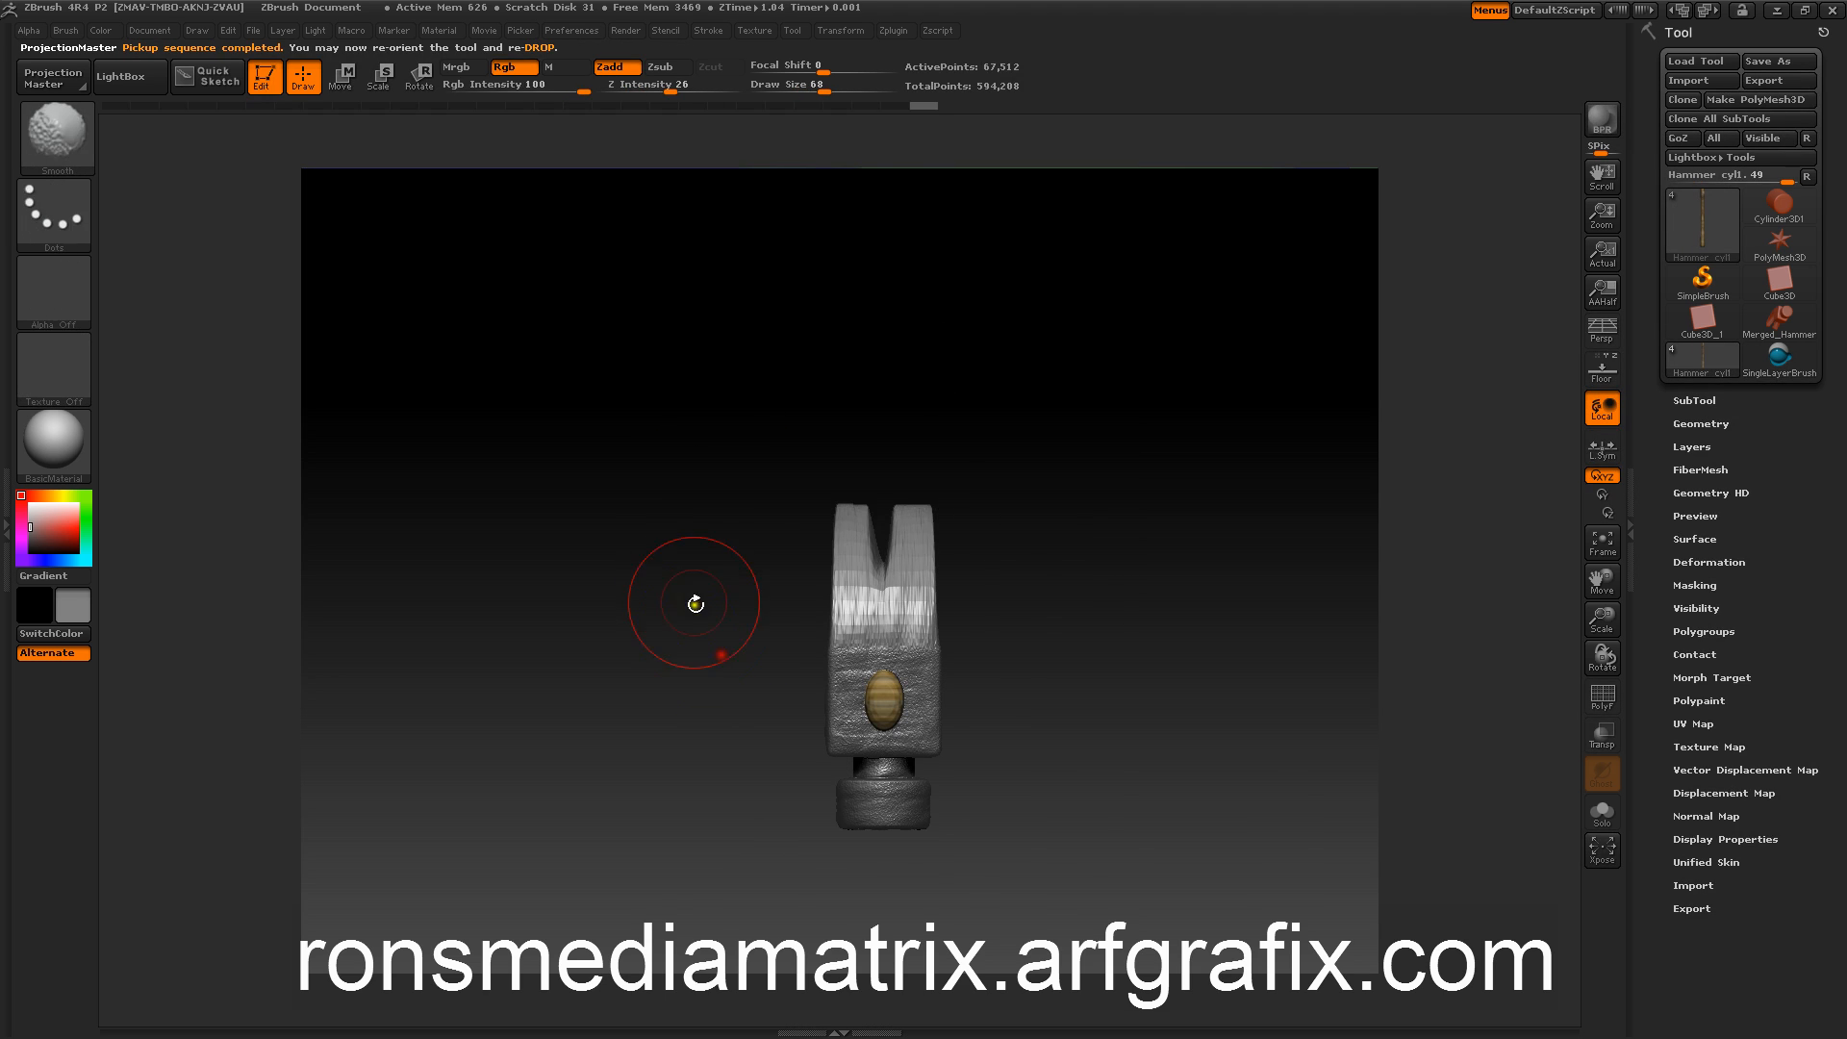
key(g)
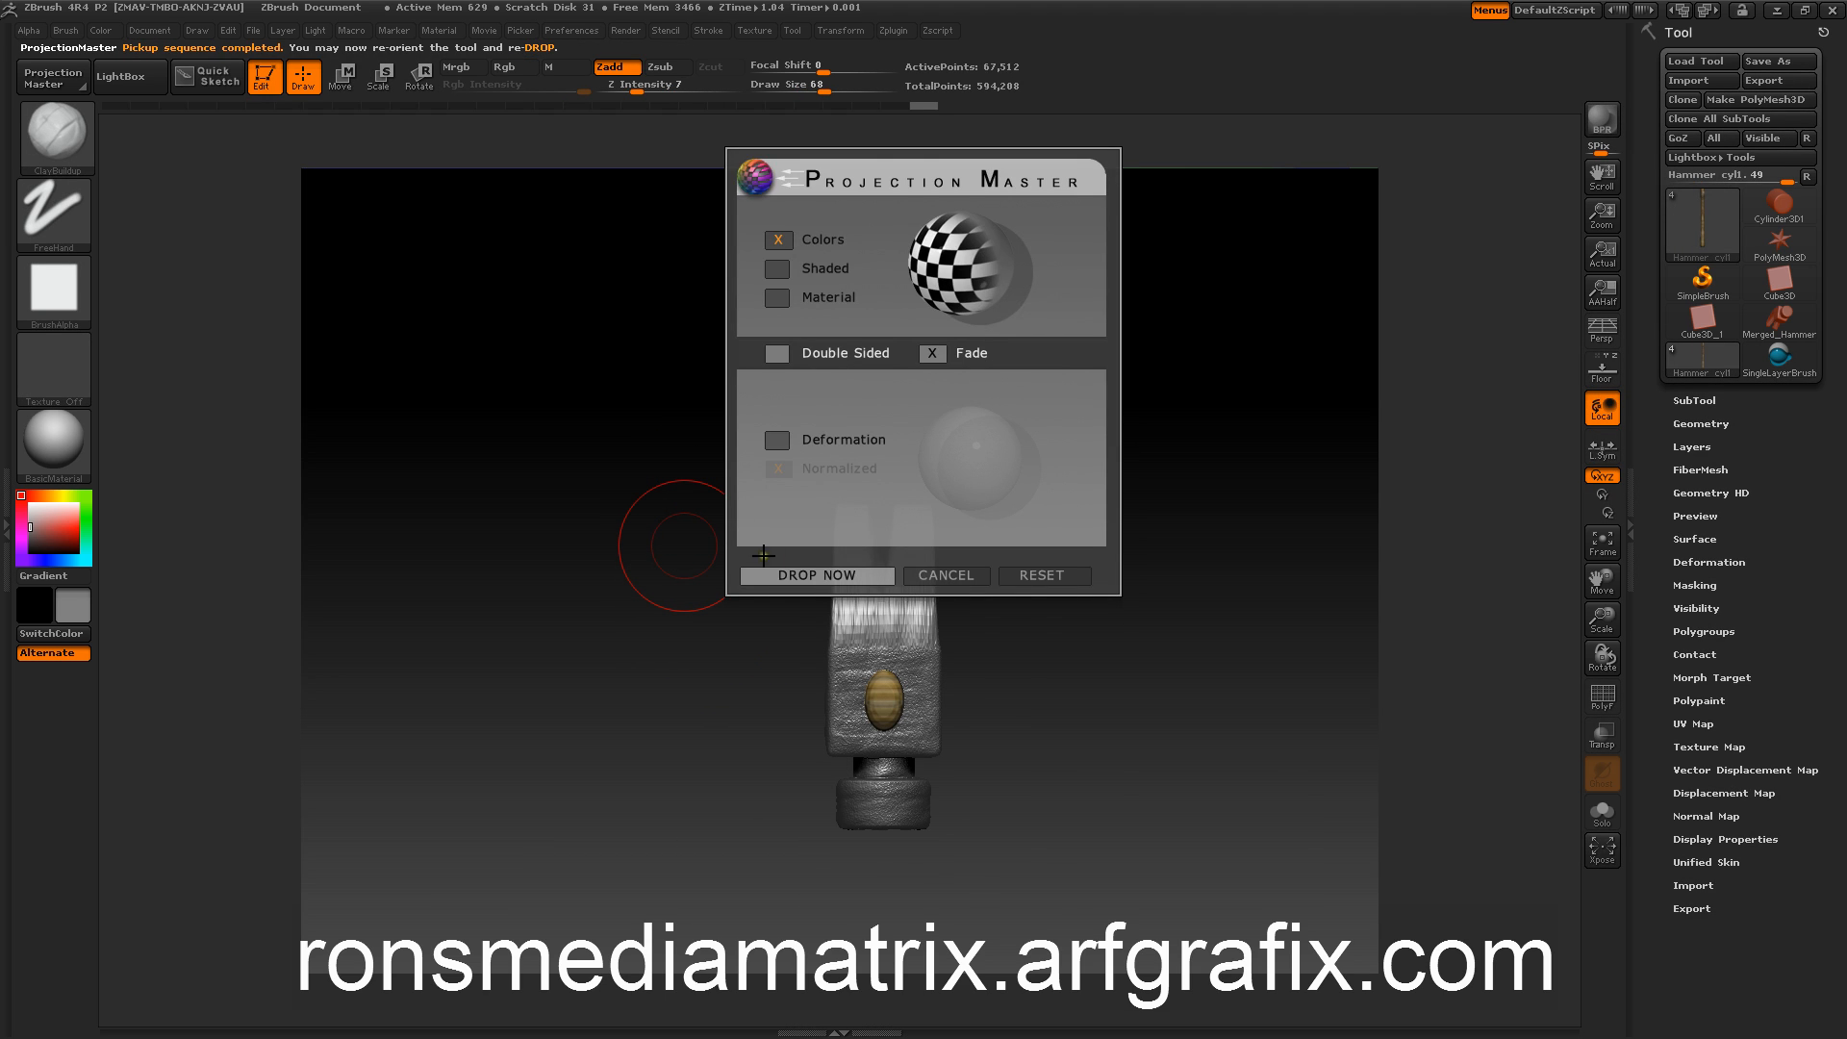
click(804, 571)
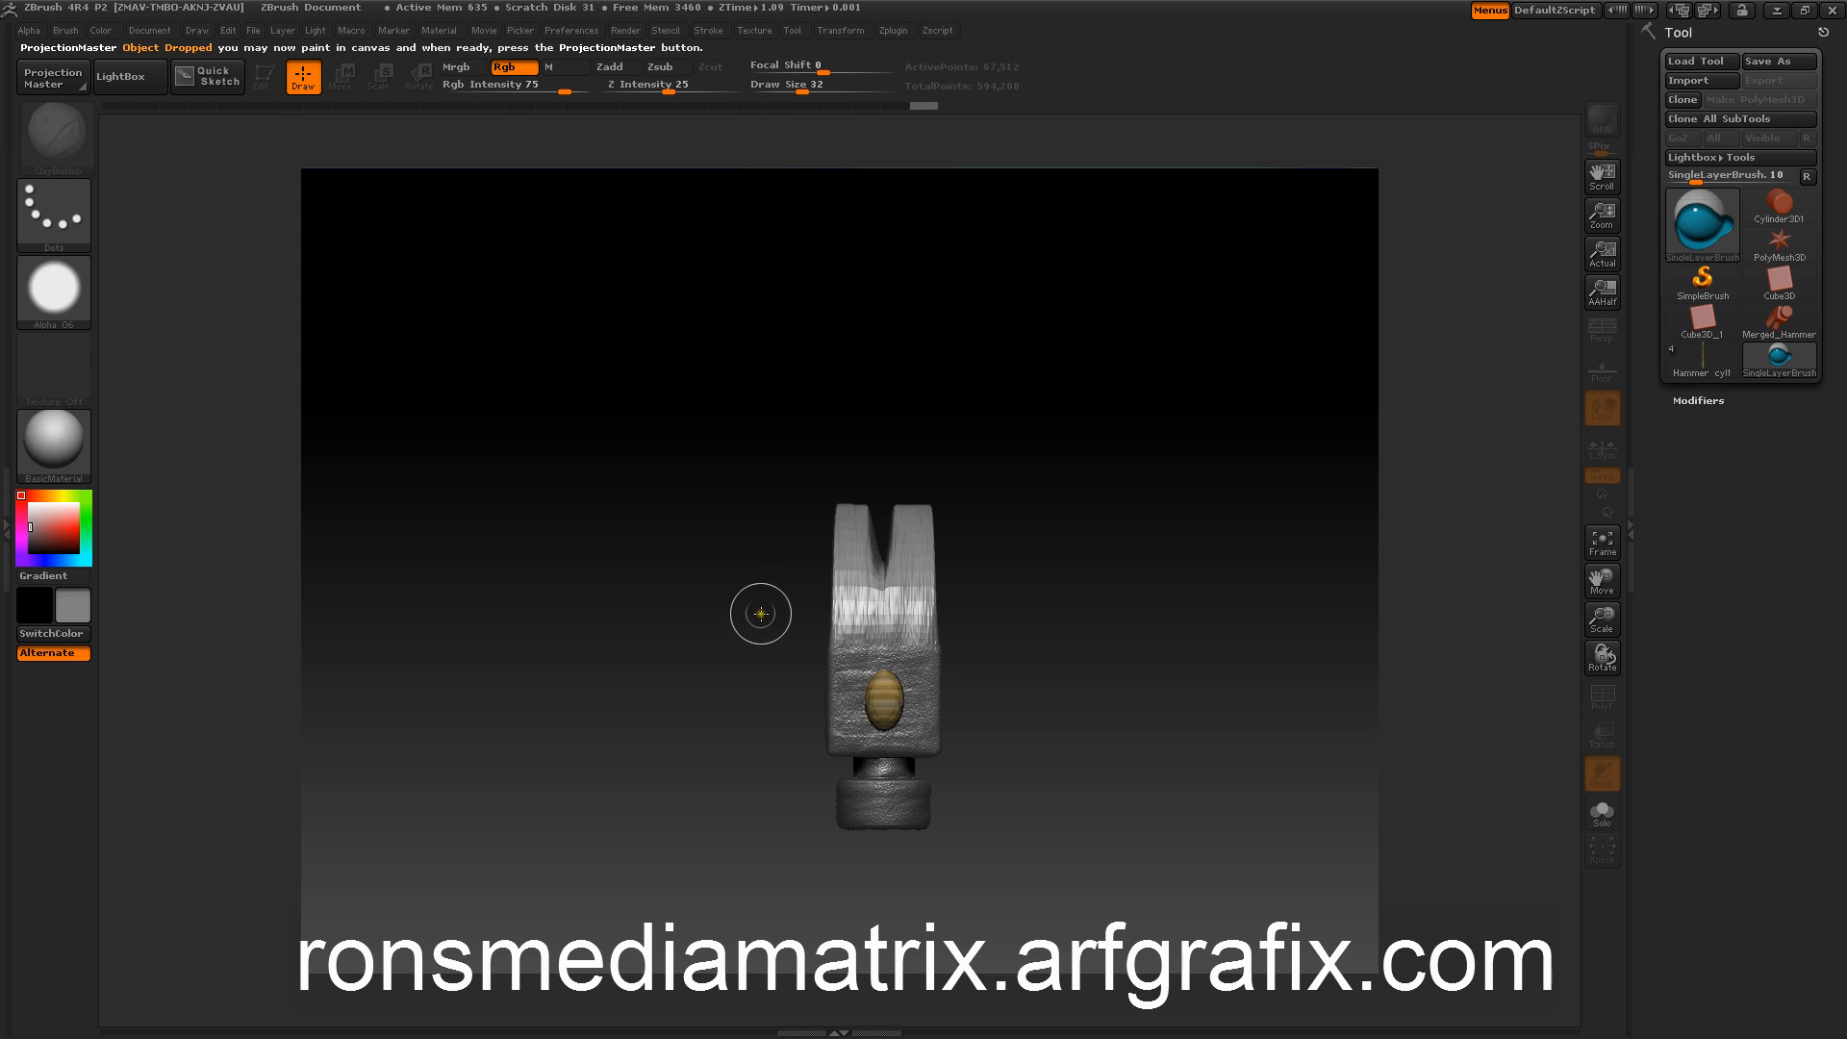
key(g)
click(779, 582)
drag(746, 689, 741, 481)
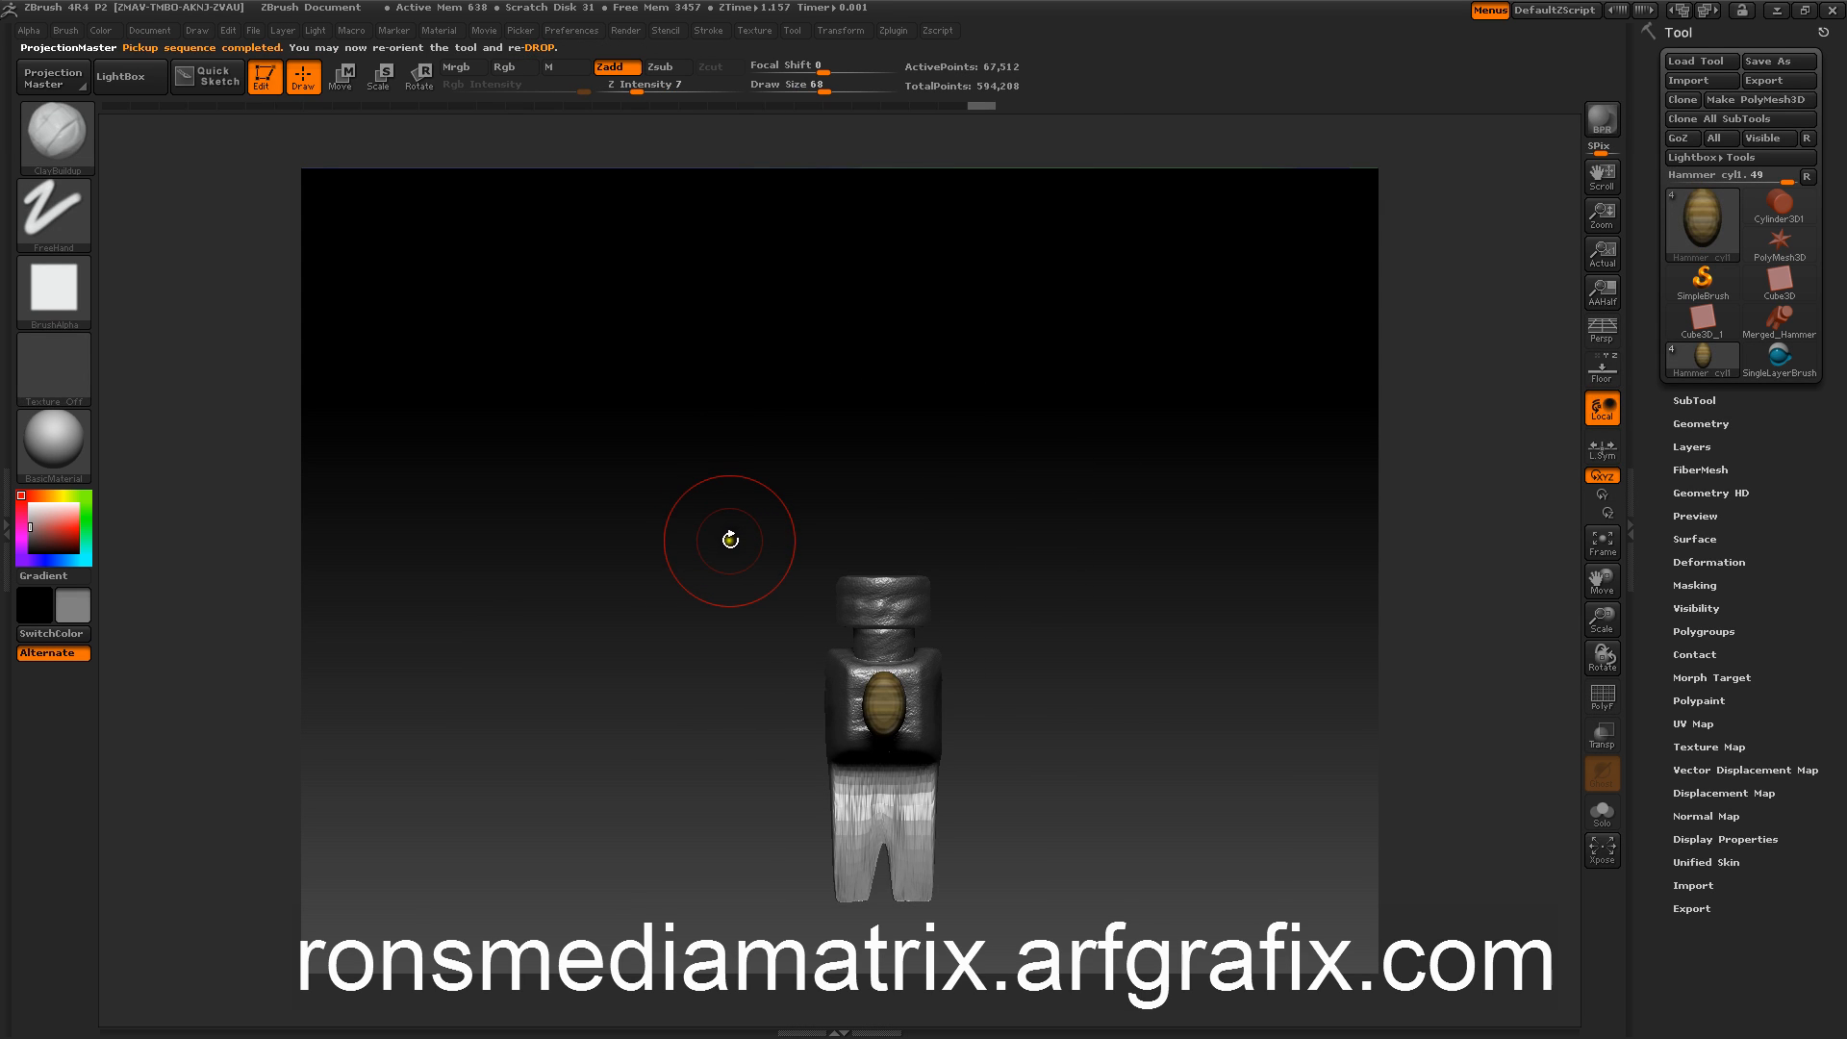
key(g)
click(790, 575)
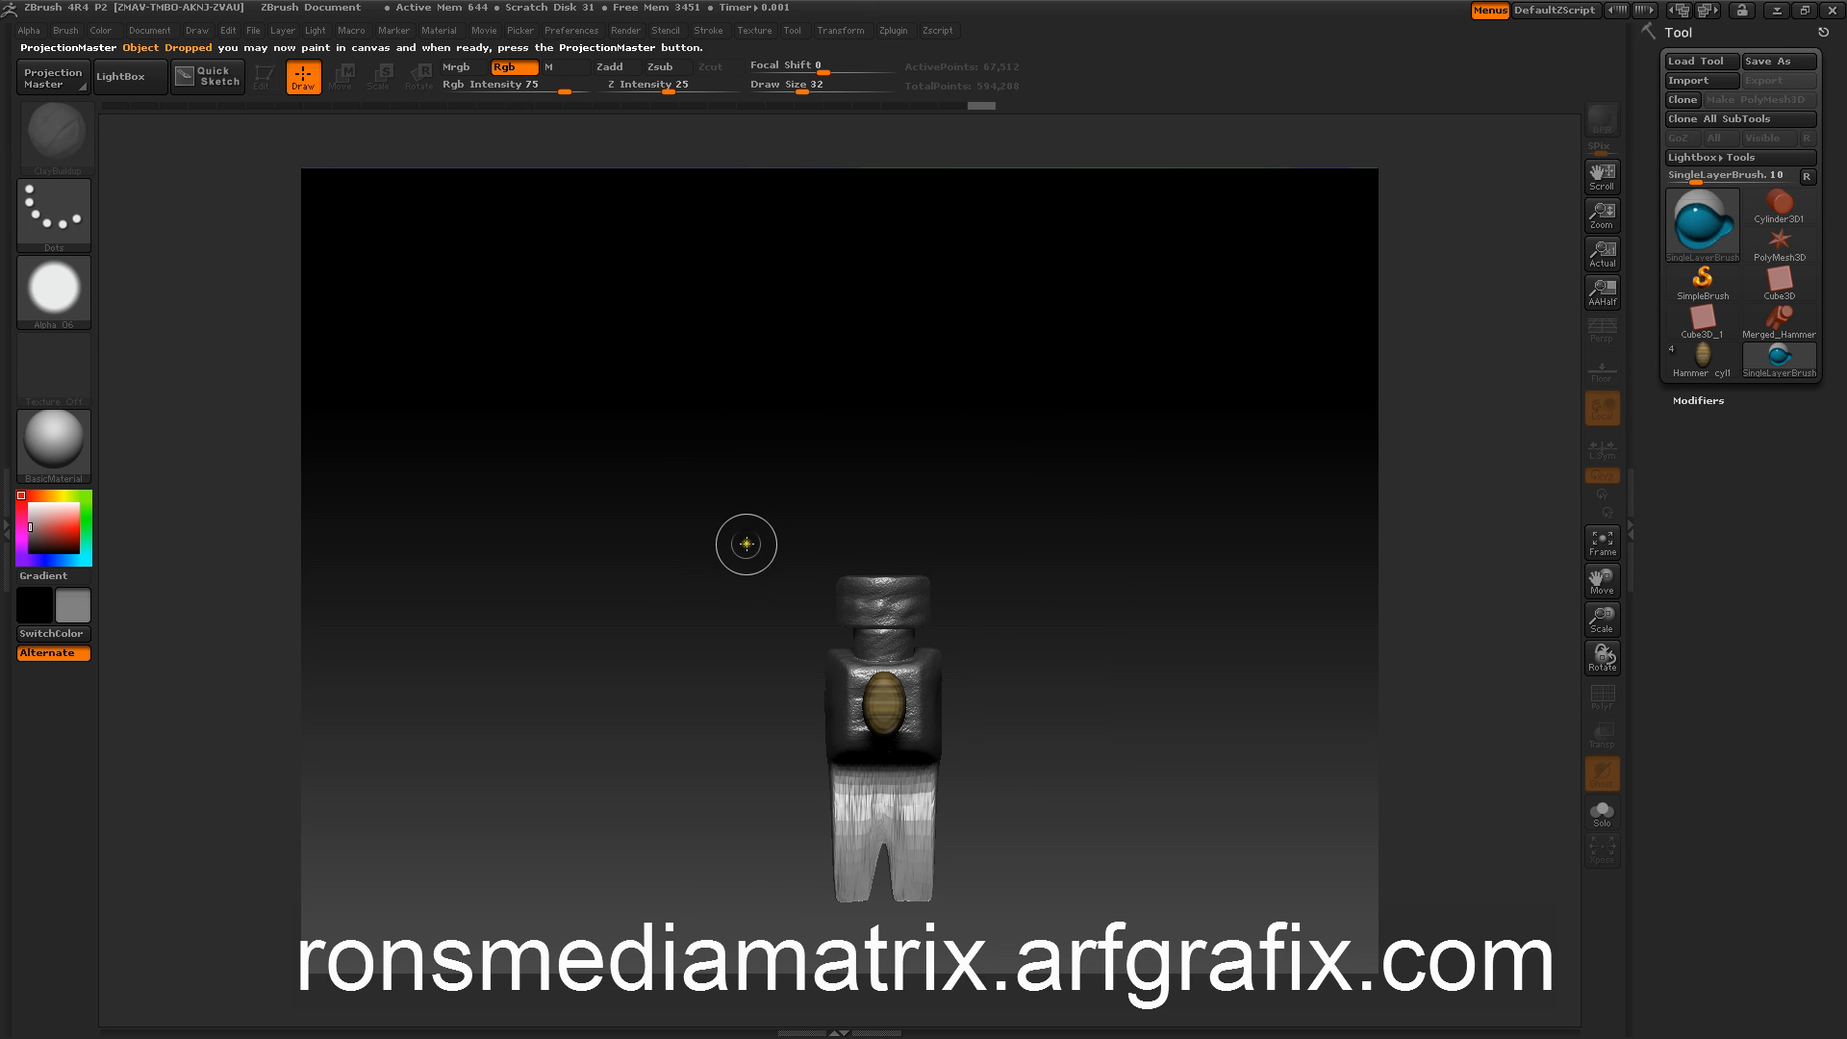
key(g)
click(798, 574)
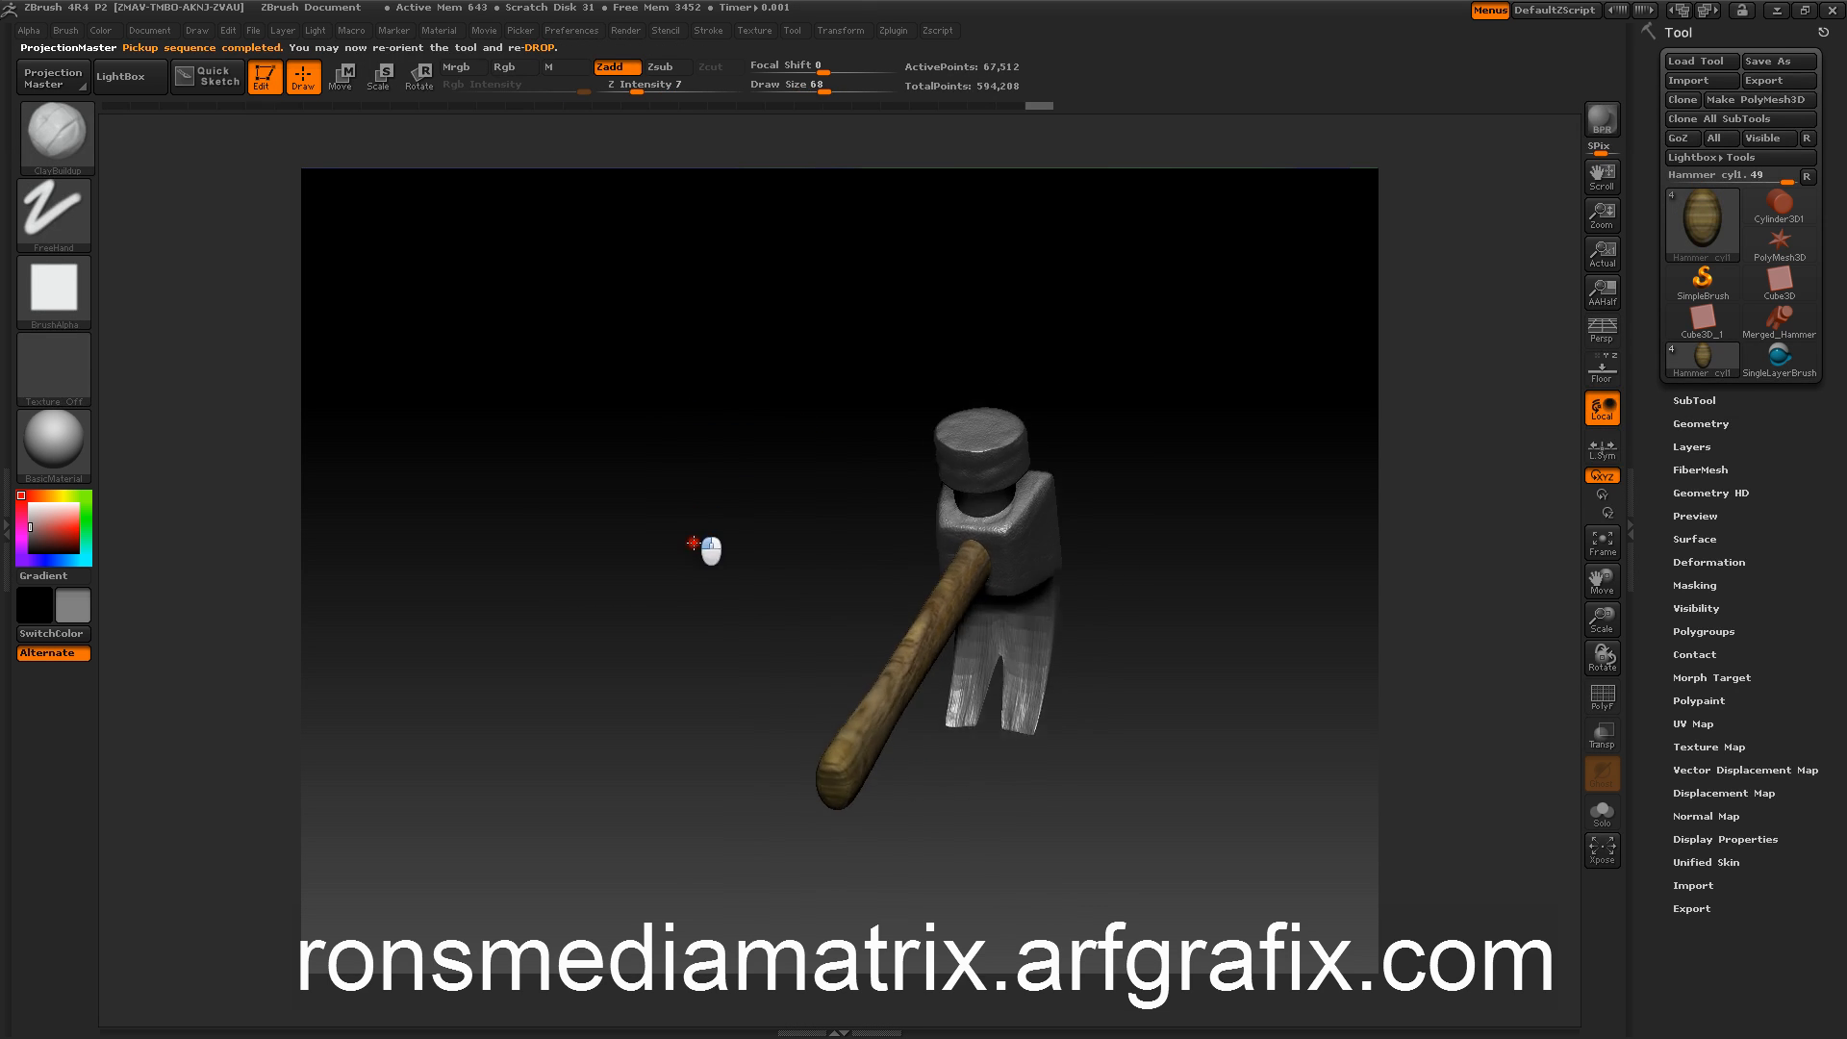
Step: Make the Merged_Hammer block subtool active, and drop and pick it up with Projection Master in side view with Colors enabled
click(1681, 402)
click(1679, 528)
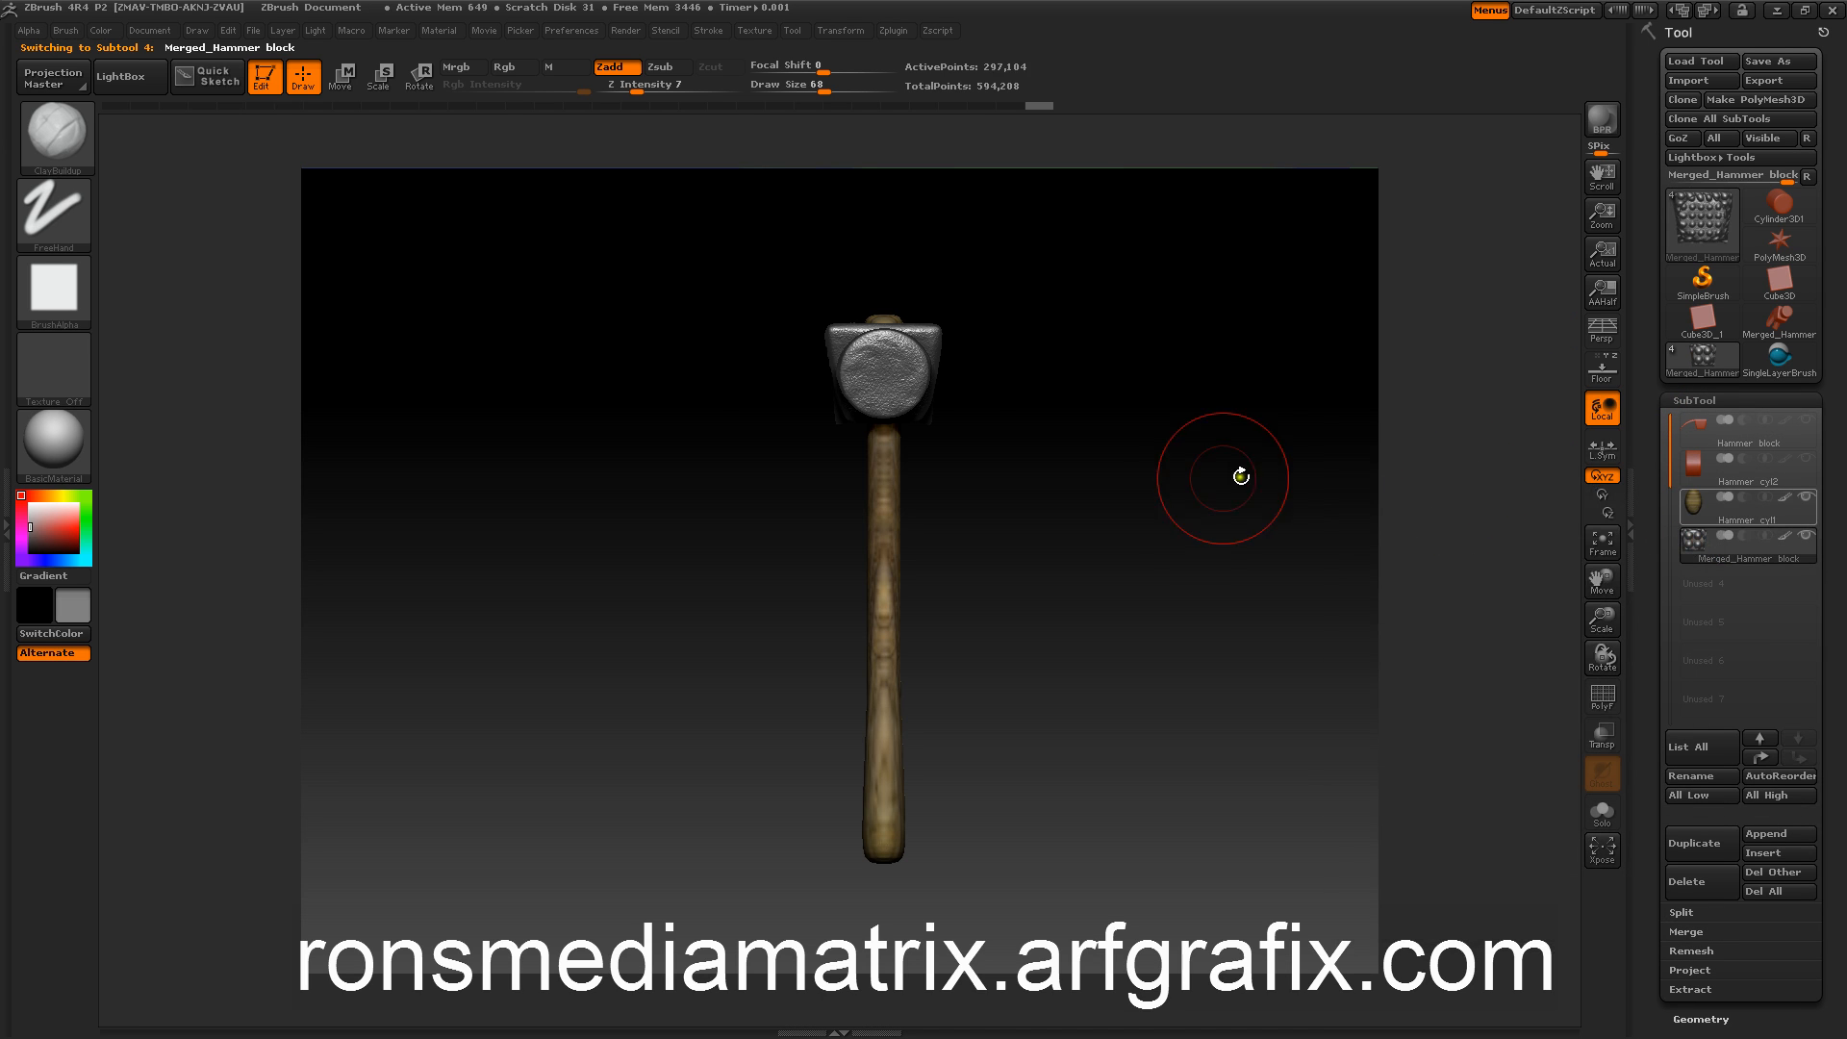
drag(1236, 482, 1142, 540)
key(g)
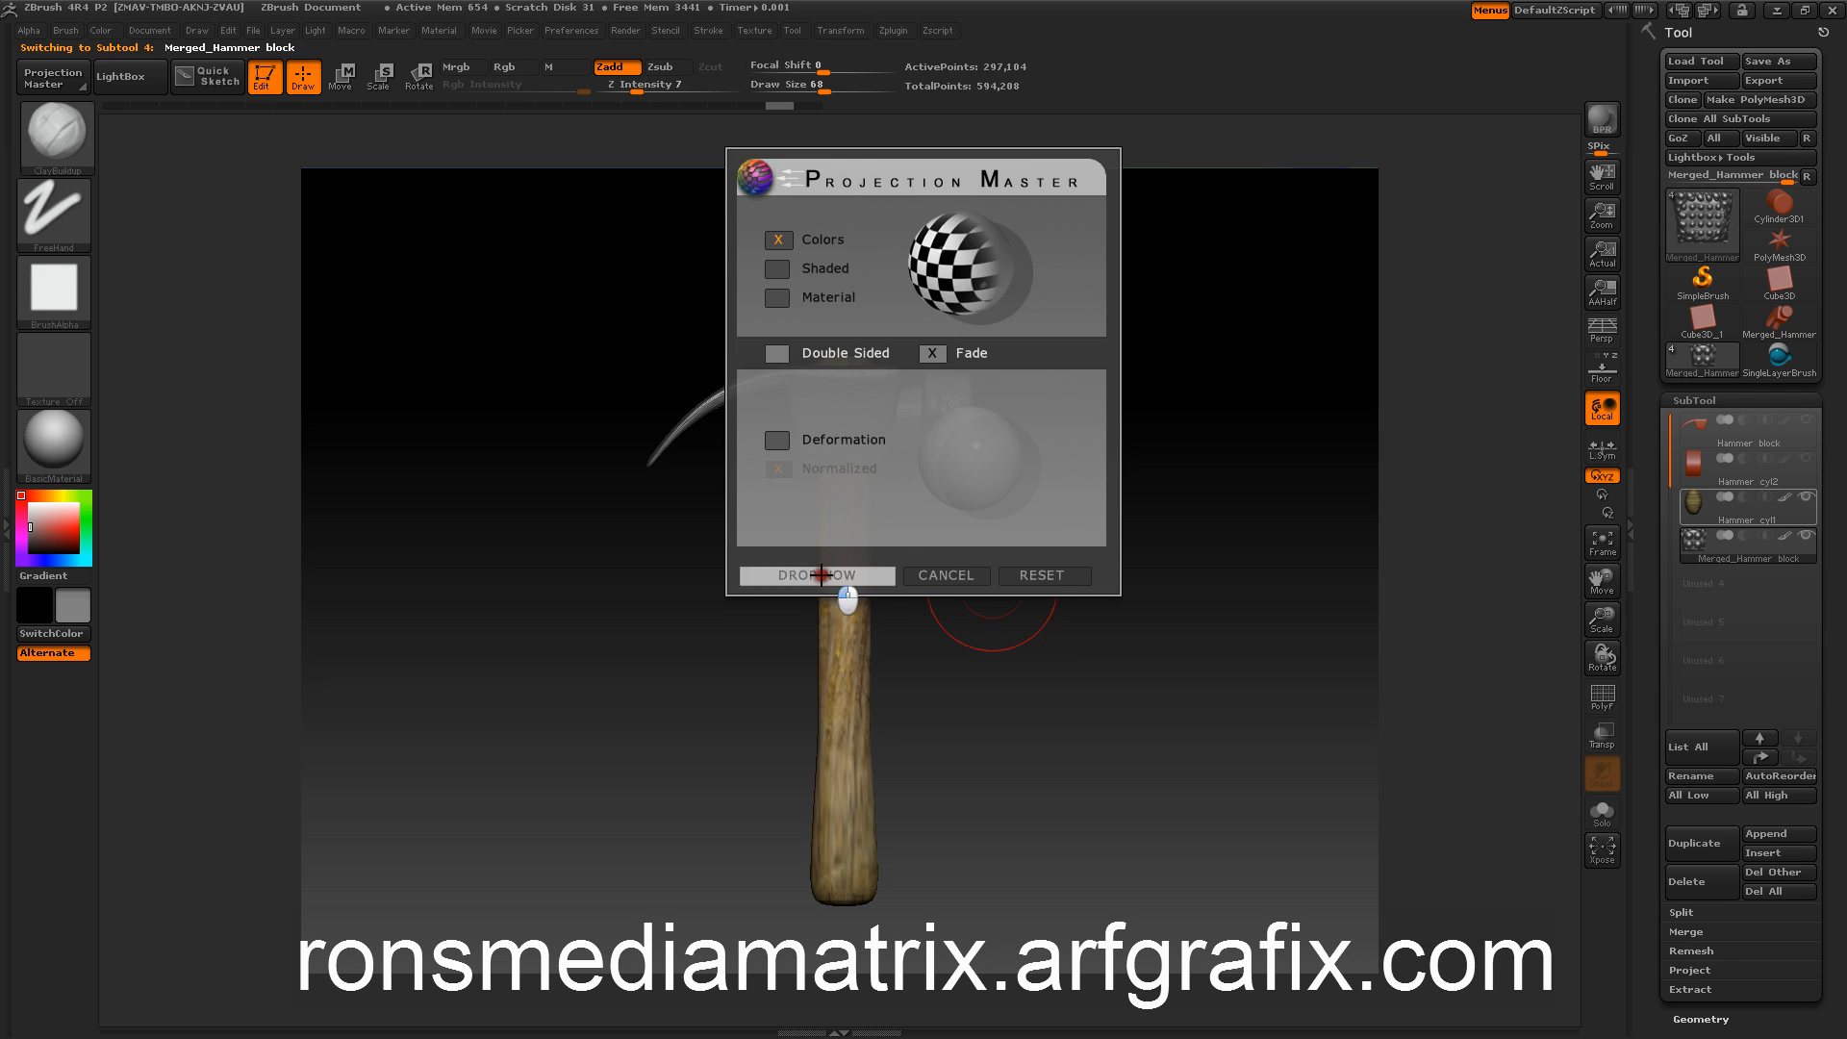
click(820, 575)
key(g)
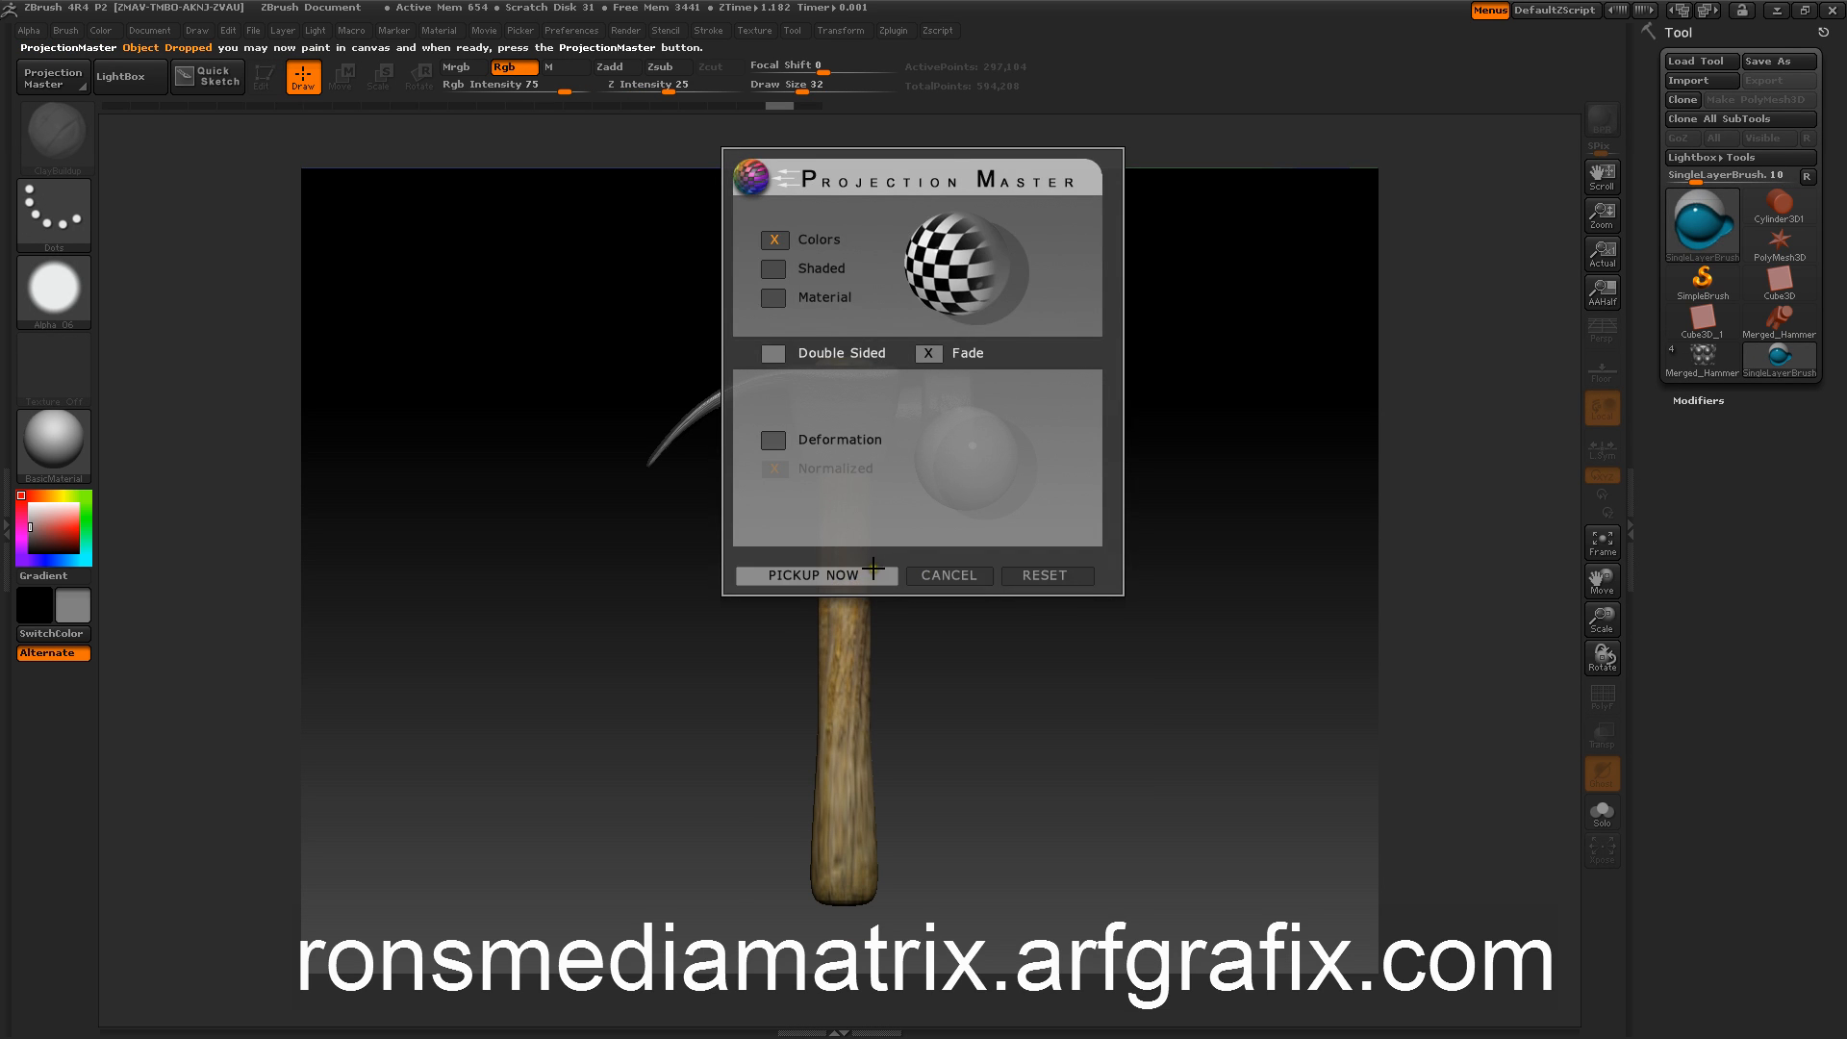
click(760, 575)
Step: Drop and pick up the metal head with Projection Master from the striking-face end, with Colors enabled
mouse_move(891, 569)
mouse_down()
mouse_move(979, 609)
mouse_move(991, 582)
mouse_up()
key(g)
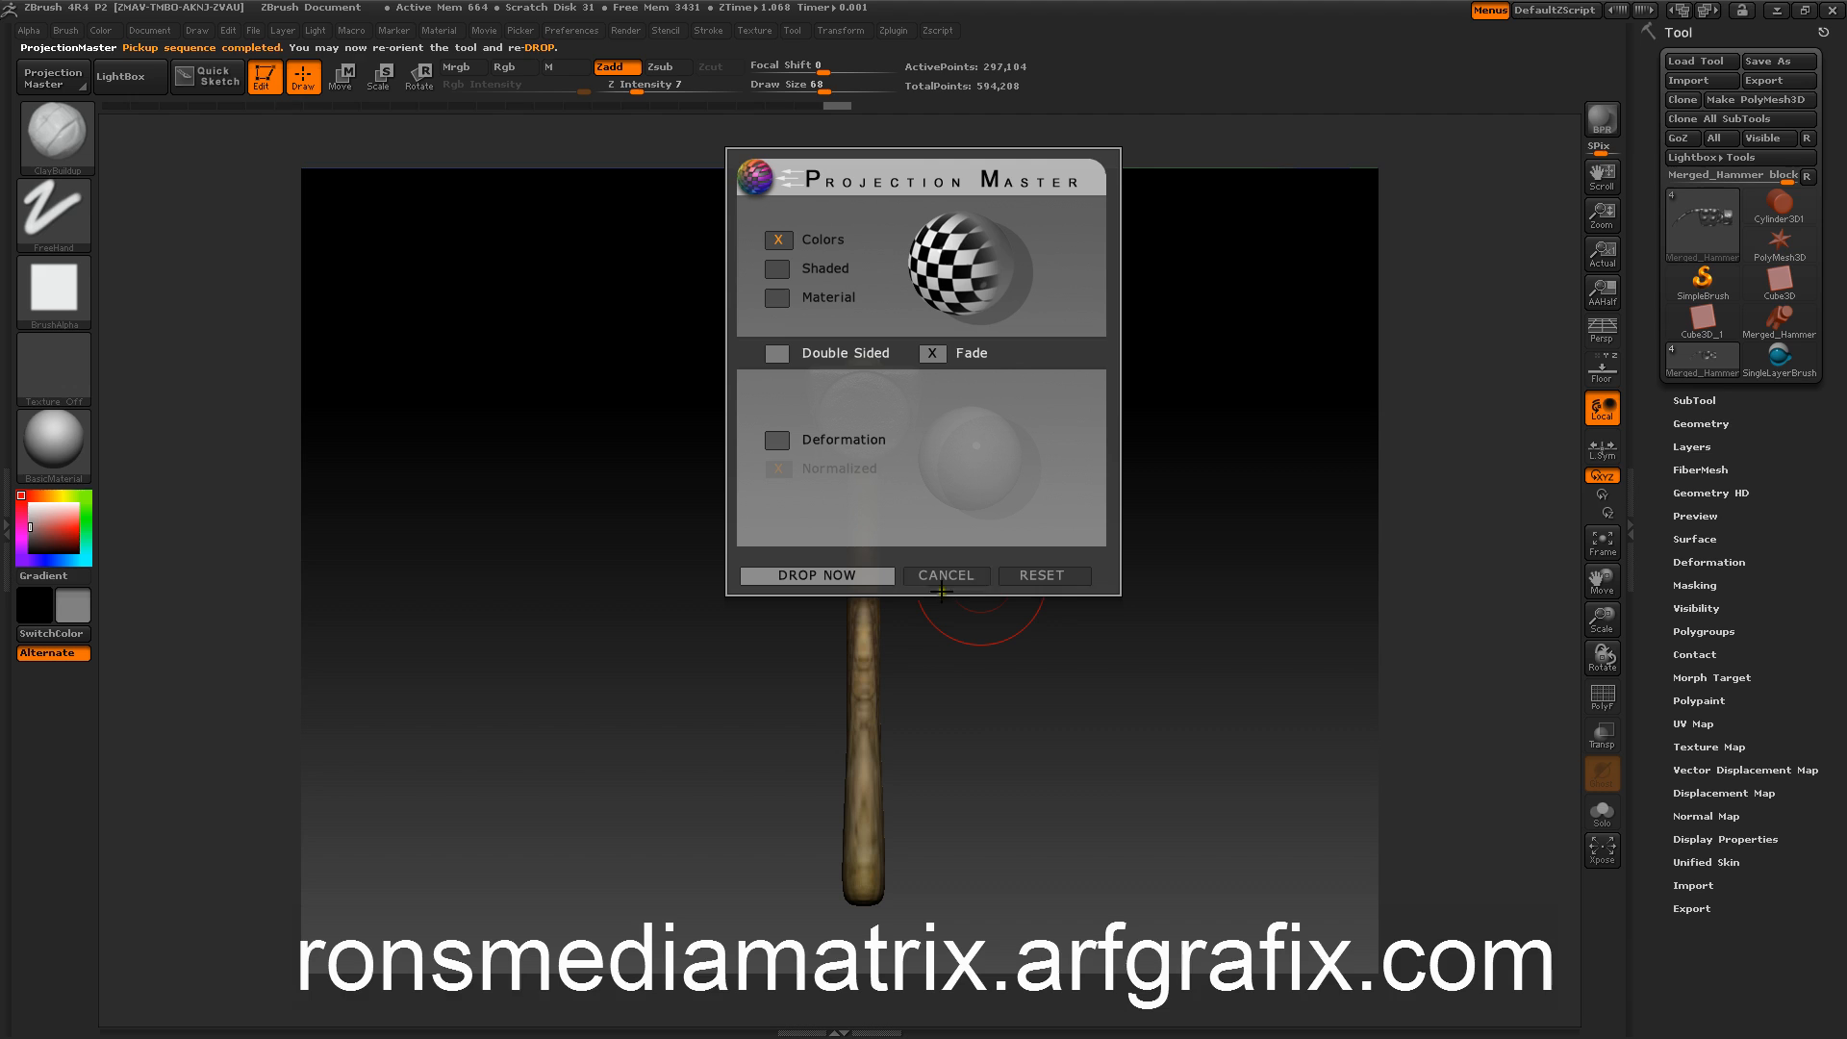
click(837, 575)
key(g)
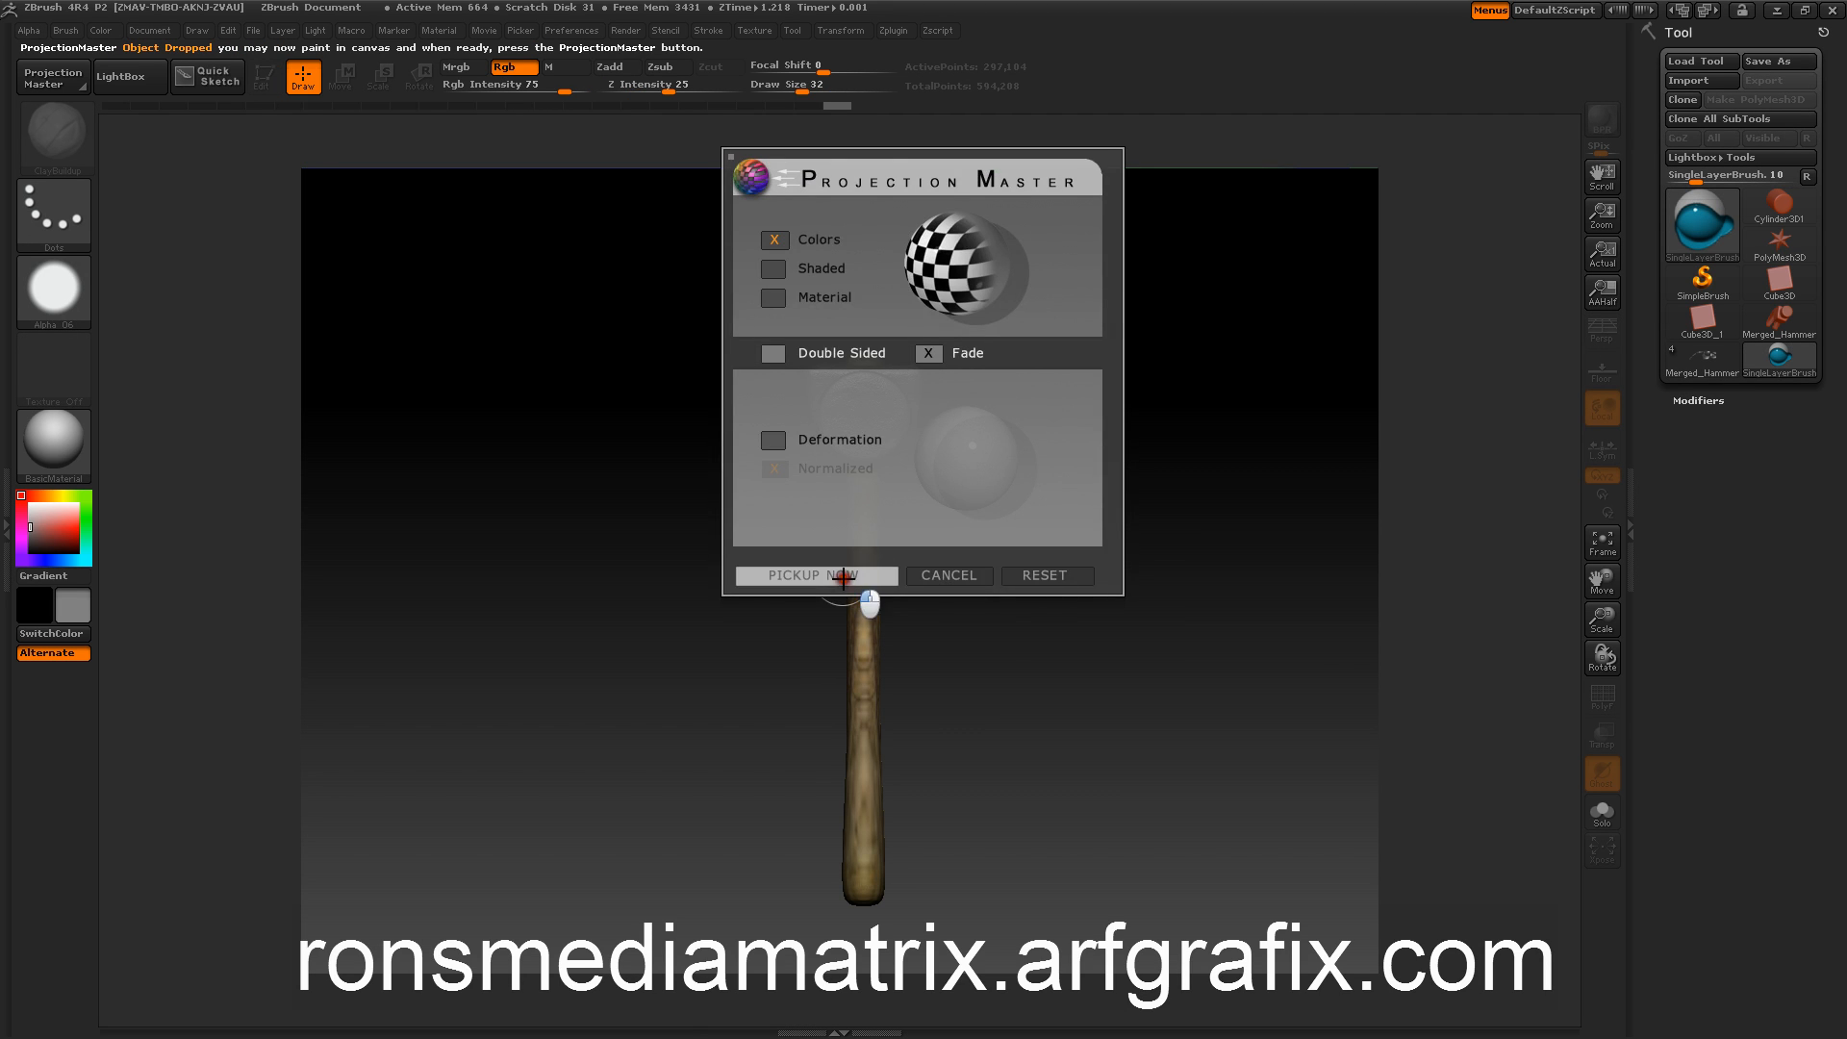
click(846, 577)
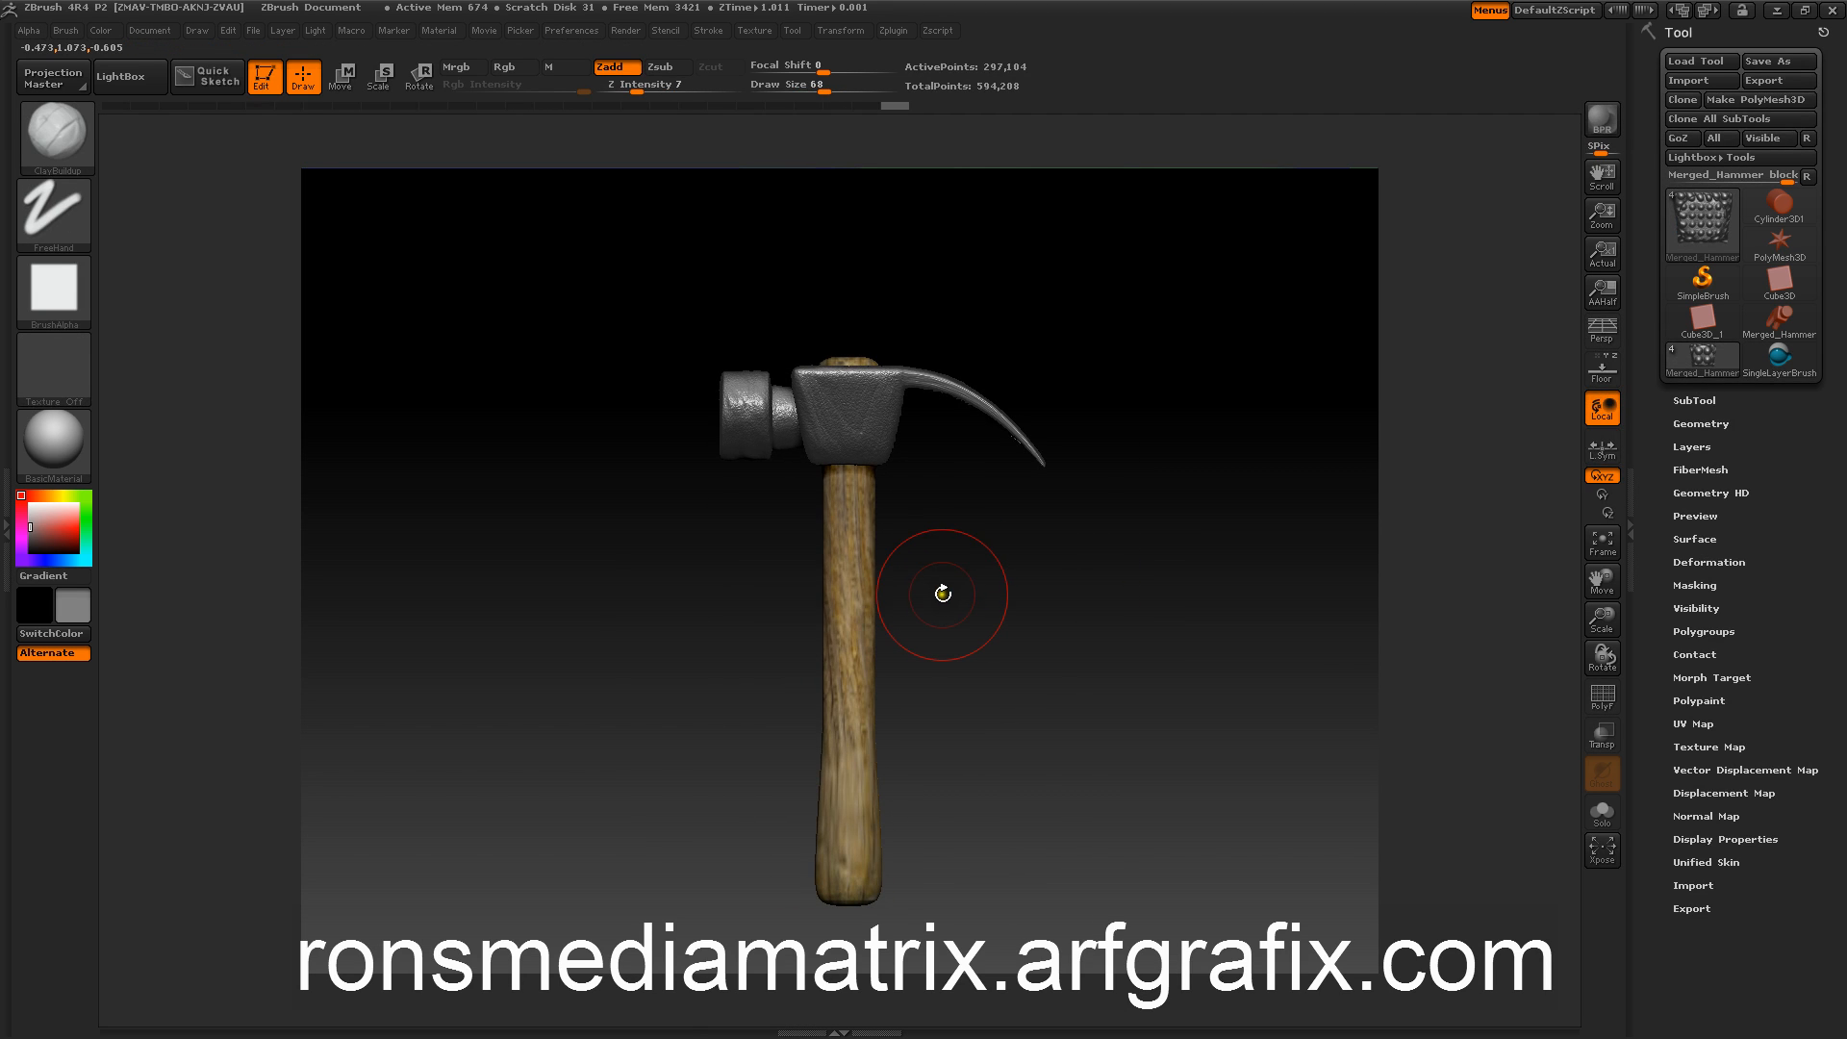
Step: Drop and pick up the metal head with Projection Master, Colors enabled, in side view and again facing the claw end
key(g)
click(833, 577)
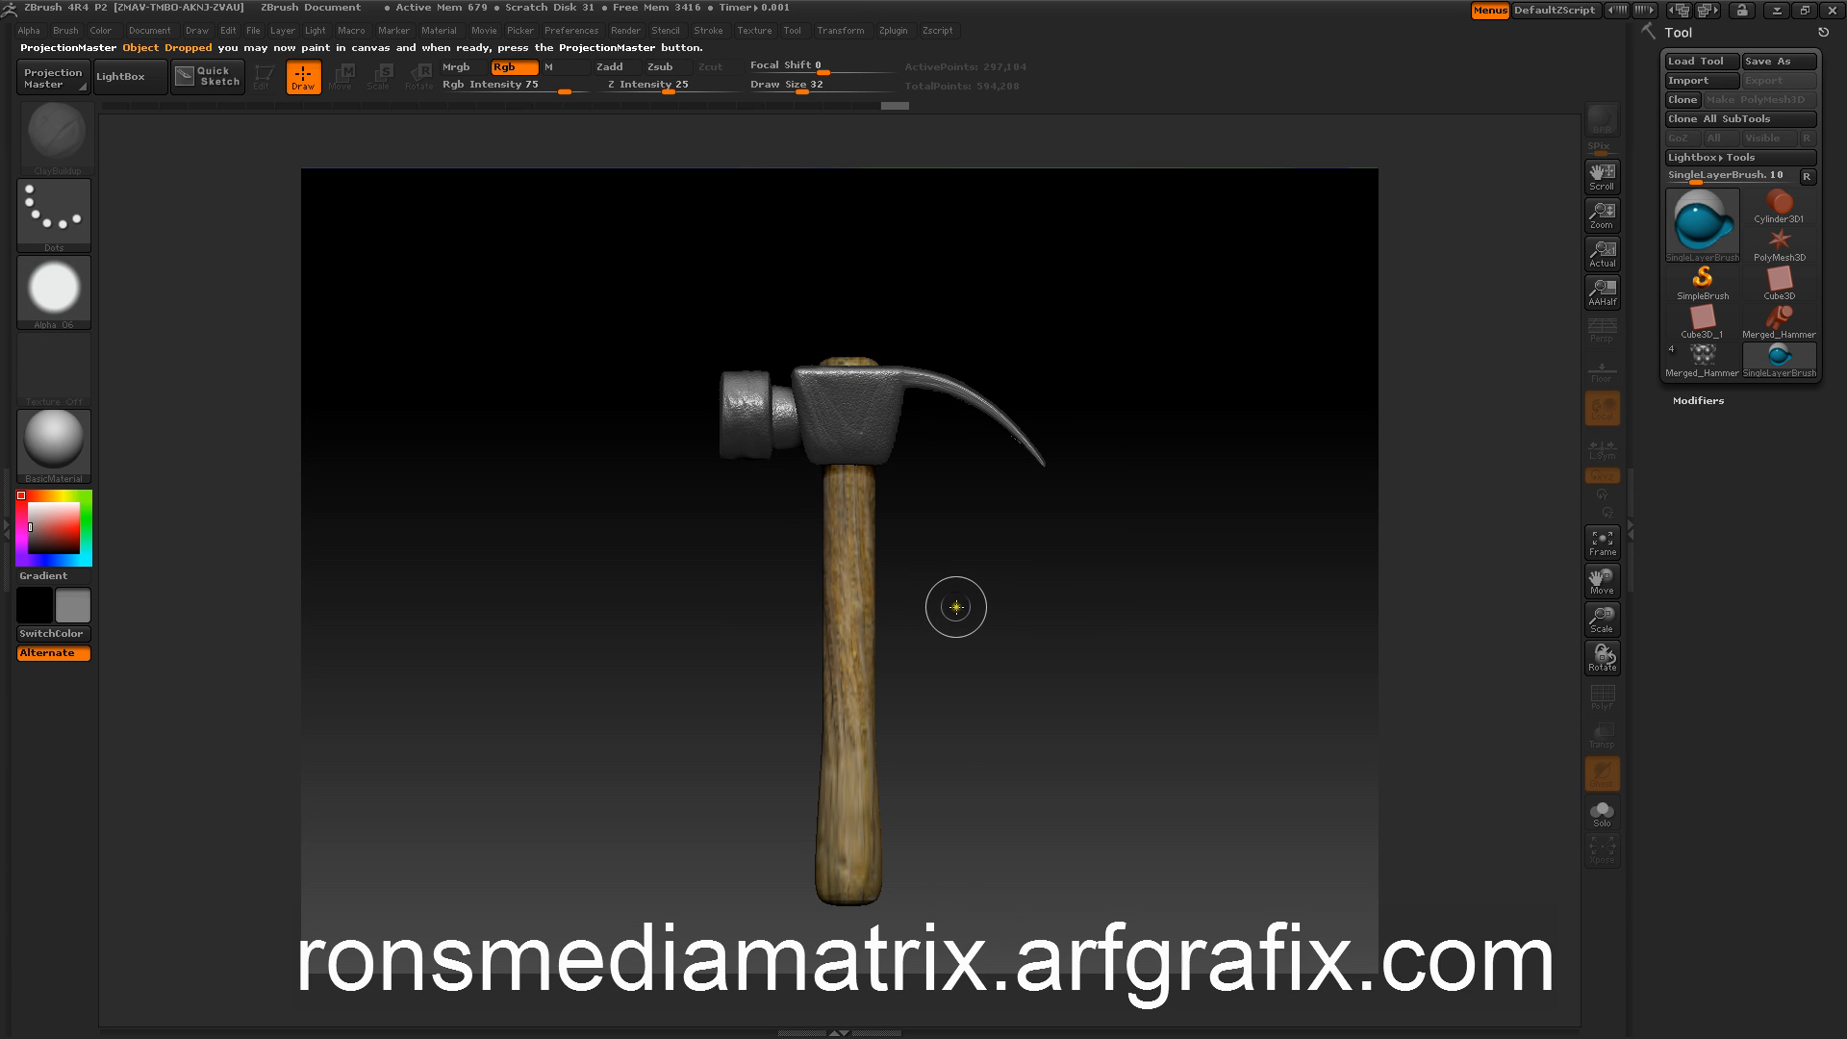
key(g)
click(832, 577)
drag(1058, 609, 990, 609)
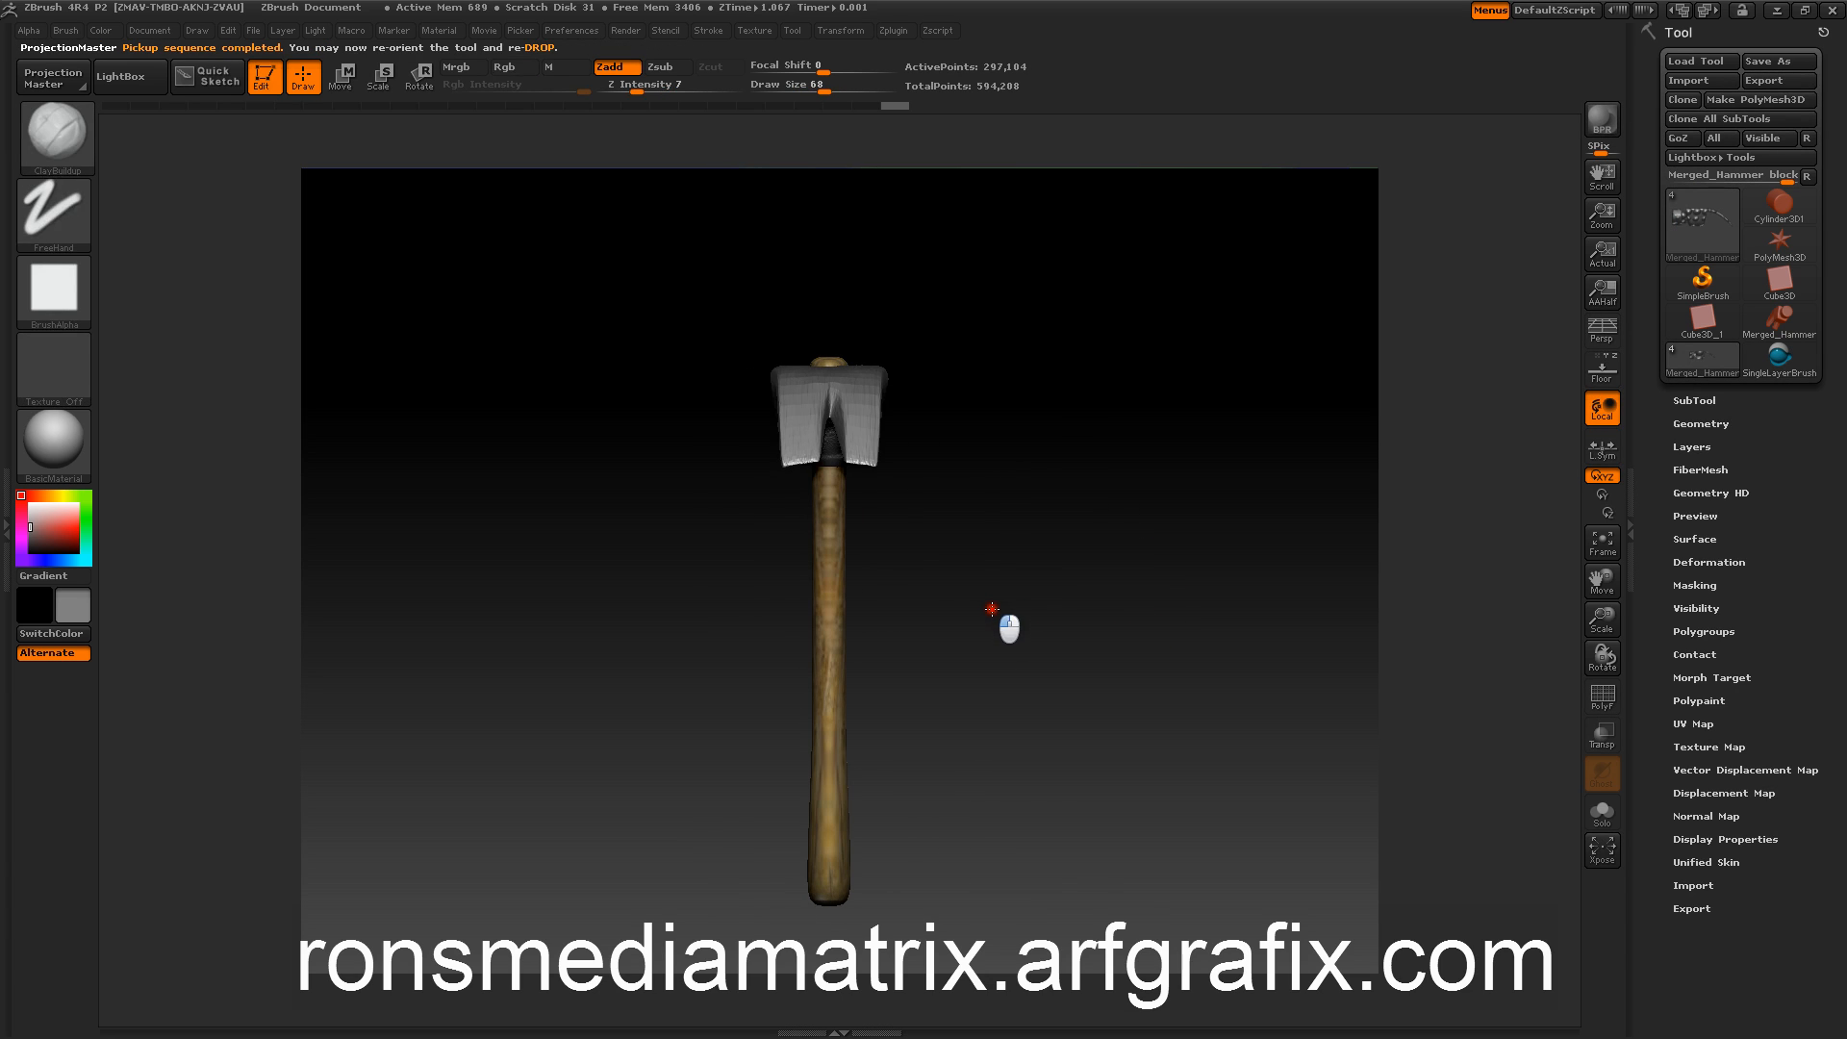
key(g)
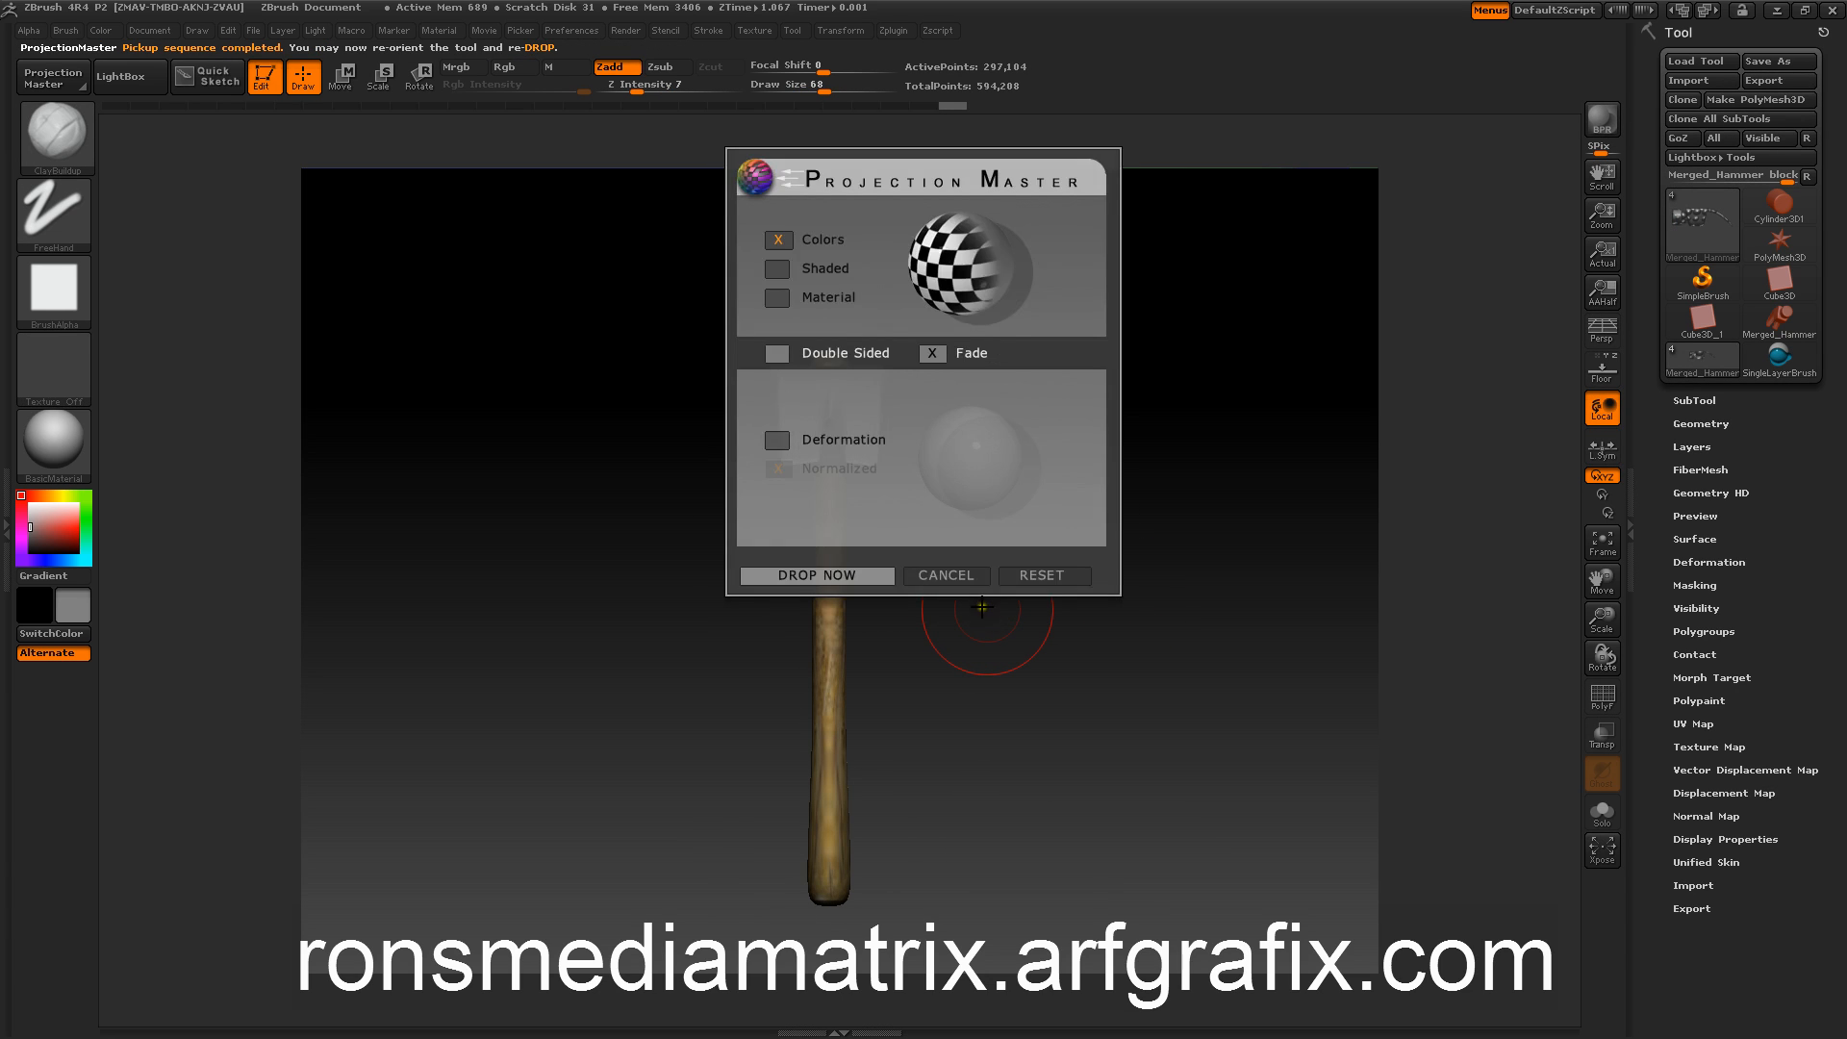
click(839, 575)
key(g)
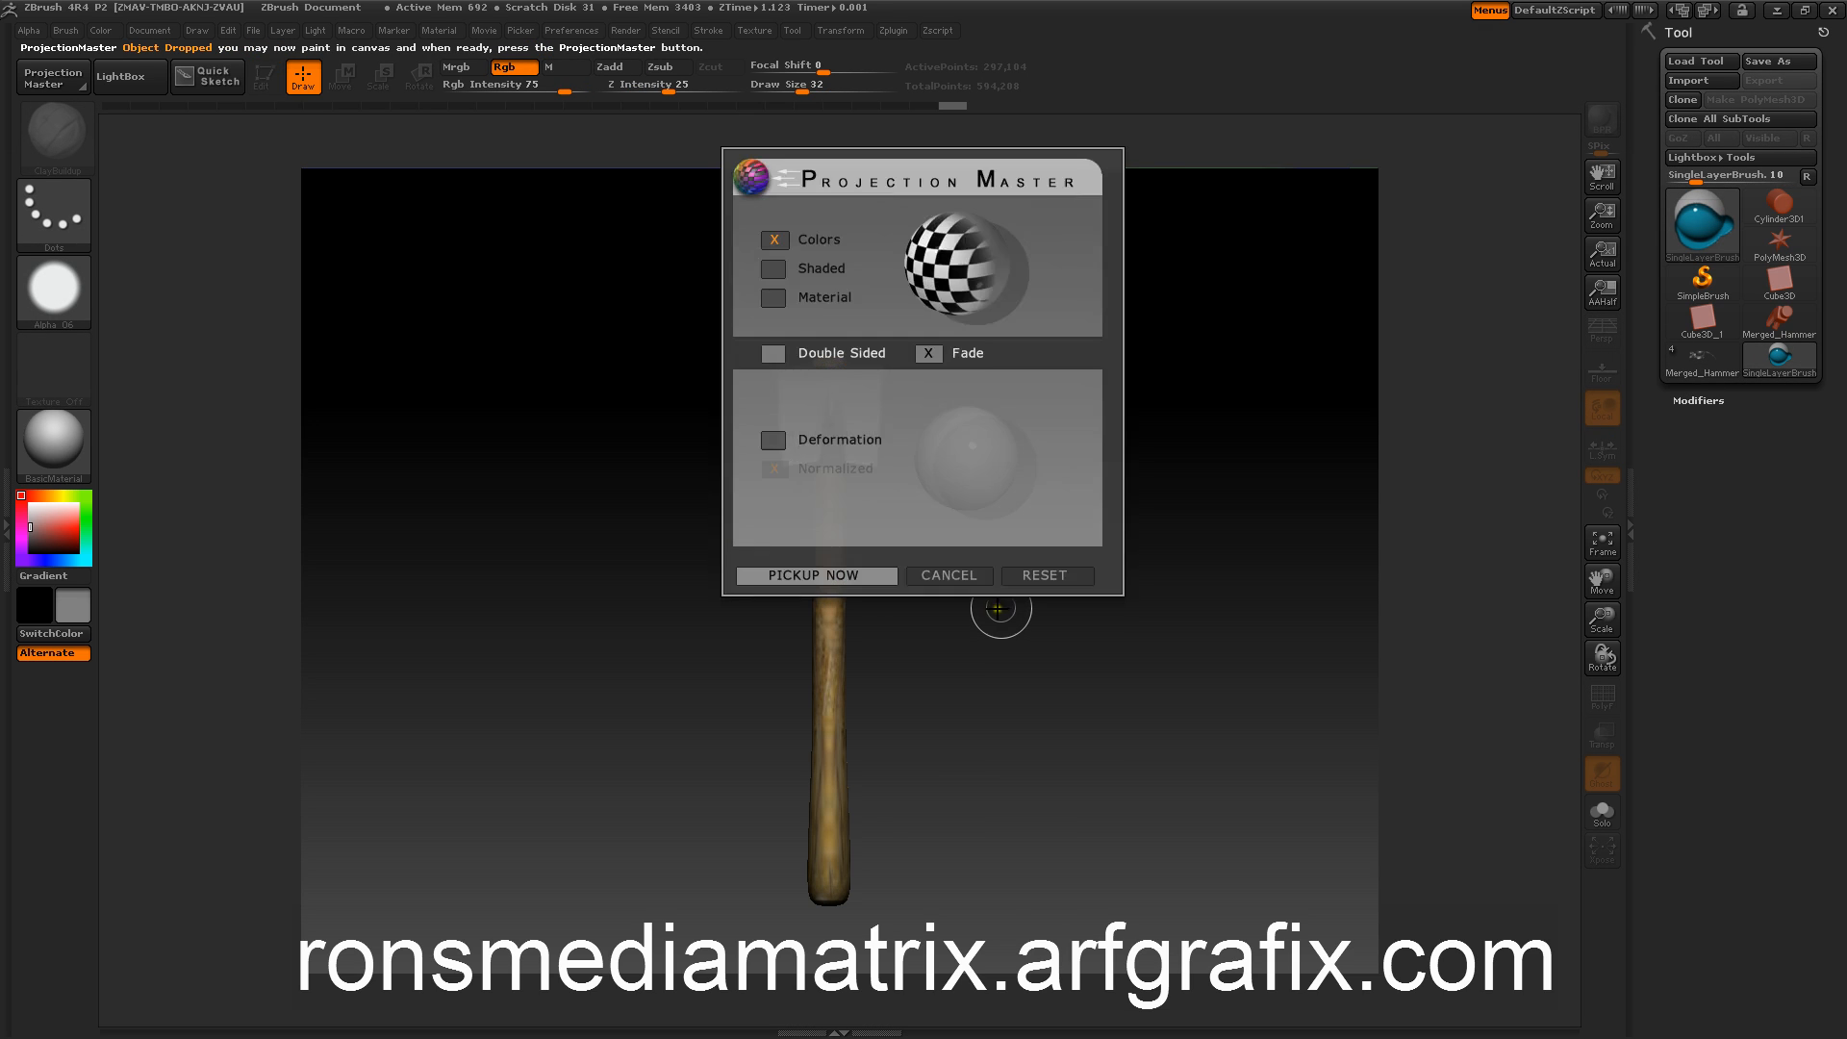
click(853, 581)
Step: Drop and pick up the metal head with Projection Master, colors only, from directly above the hammer at a view showing the whole head
drag(866, 581, 993, 526)
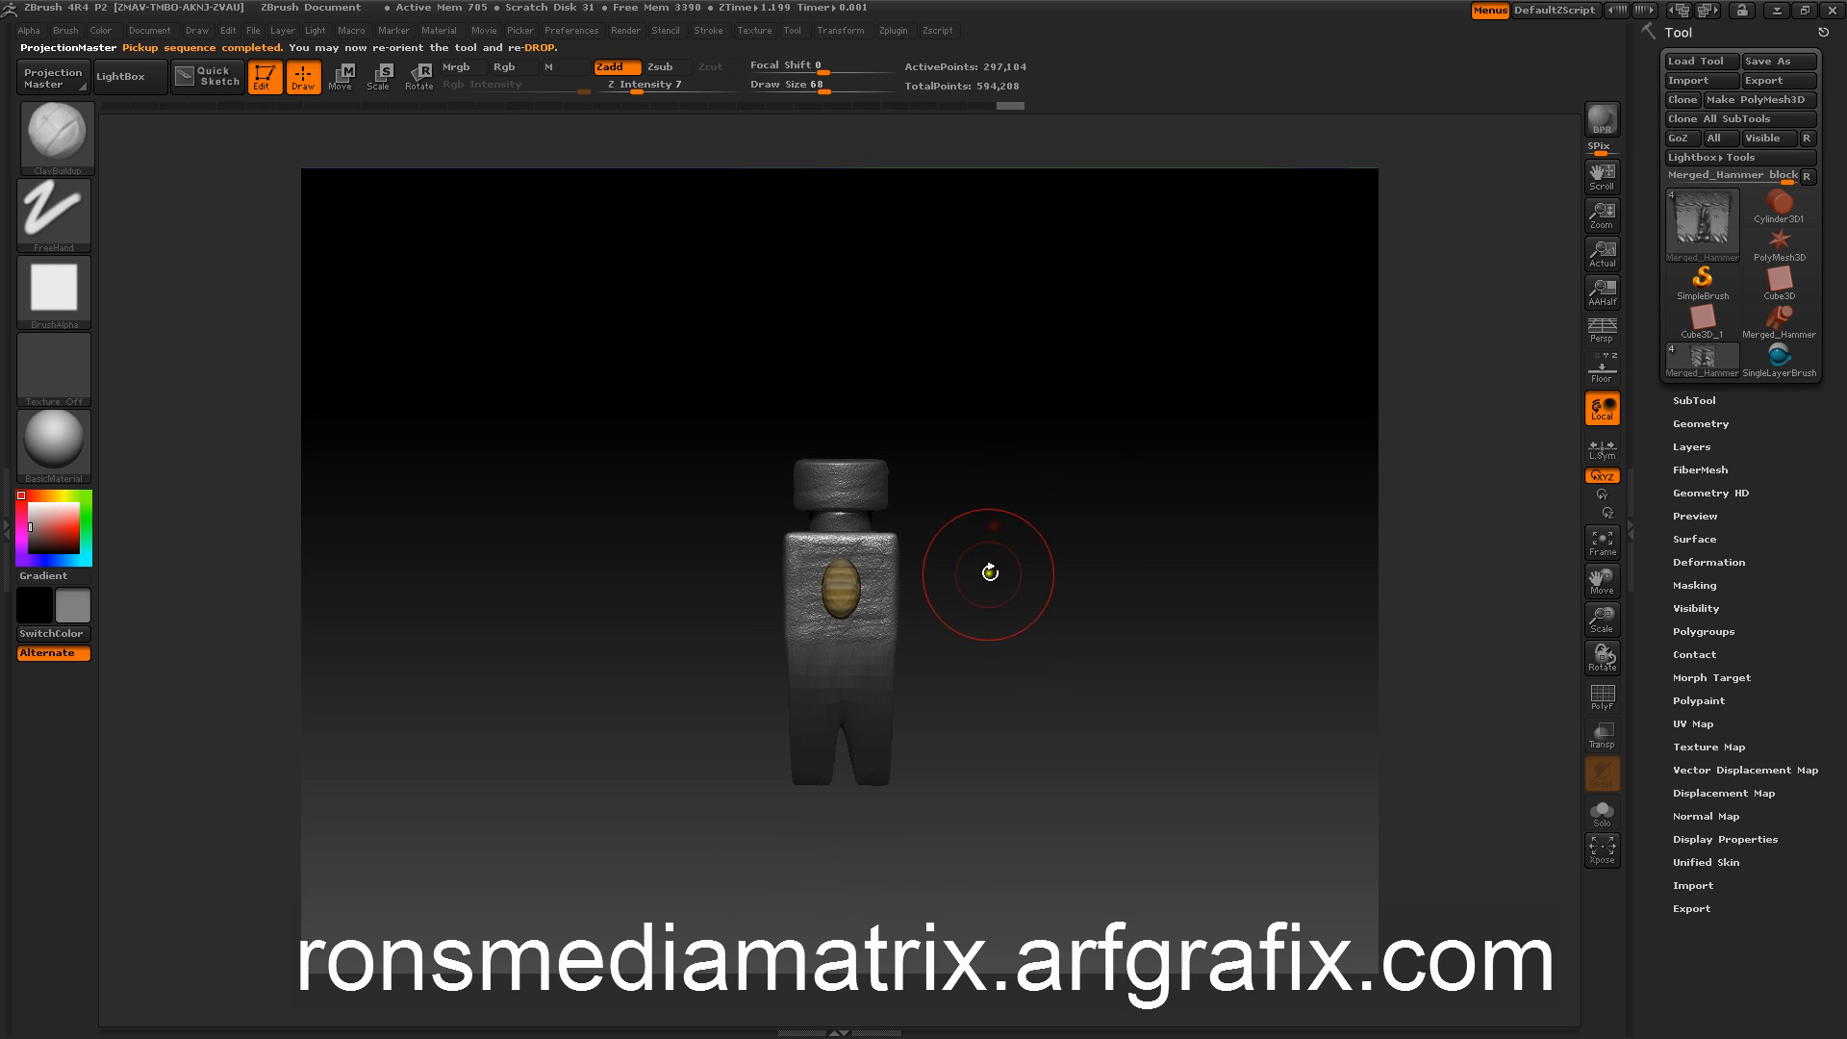
key(g)
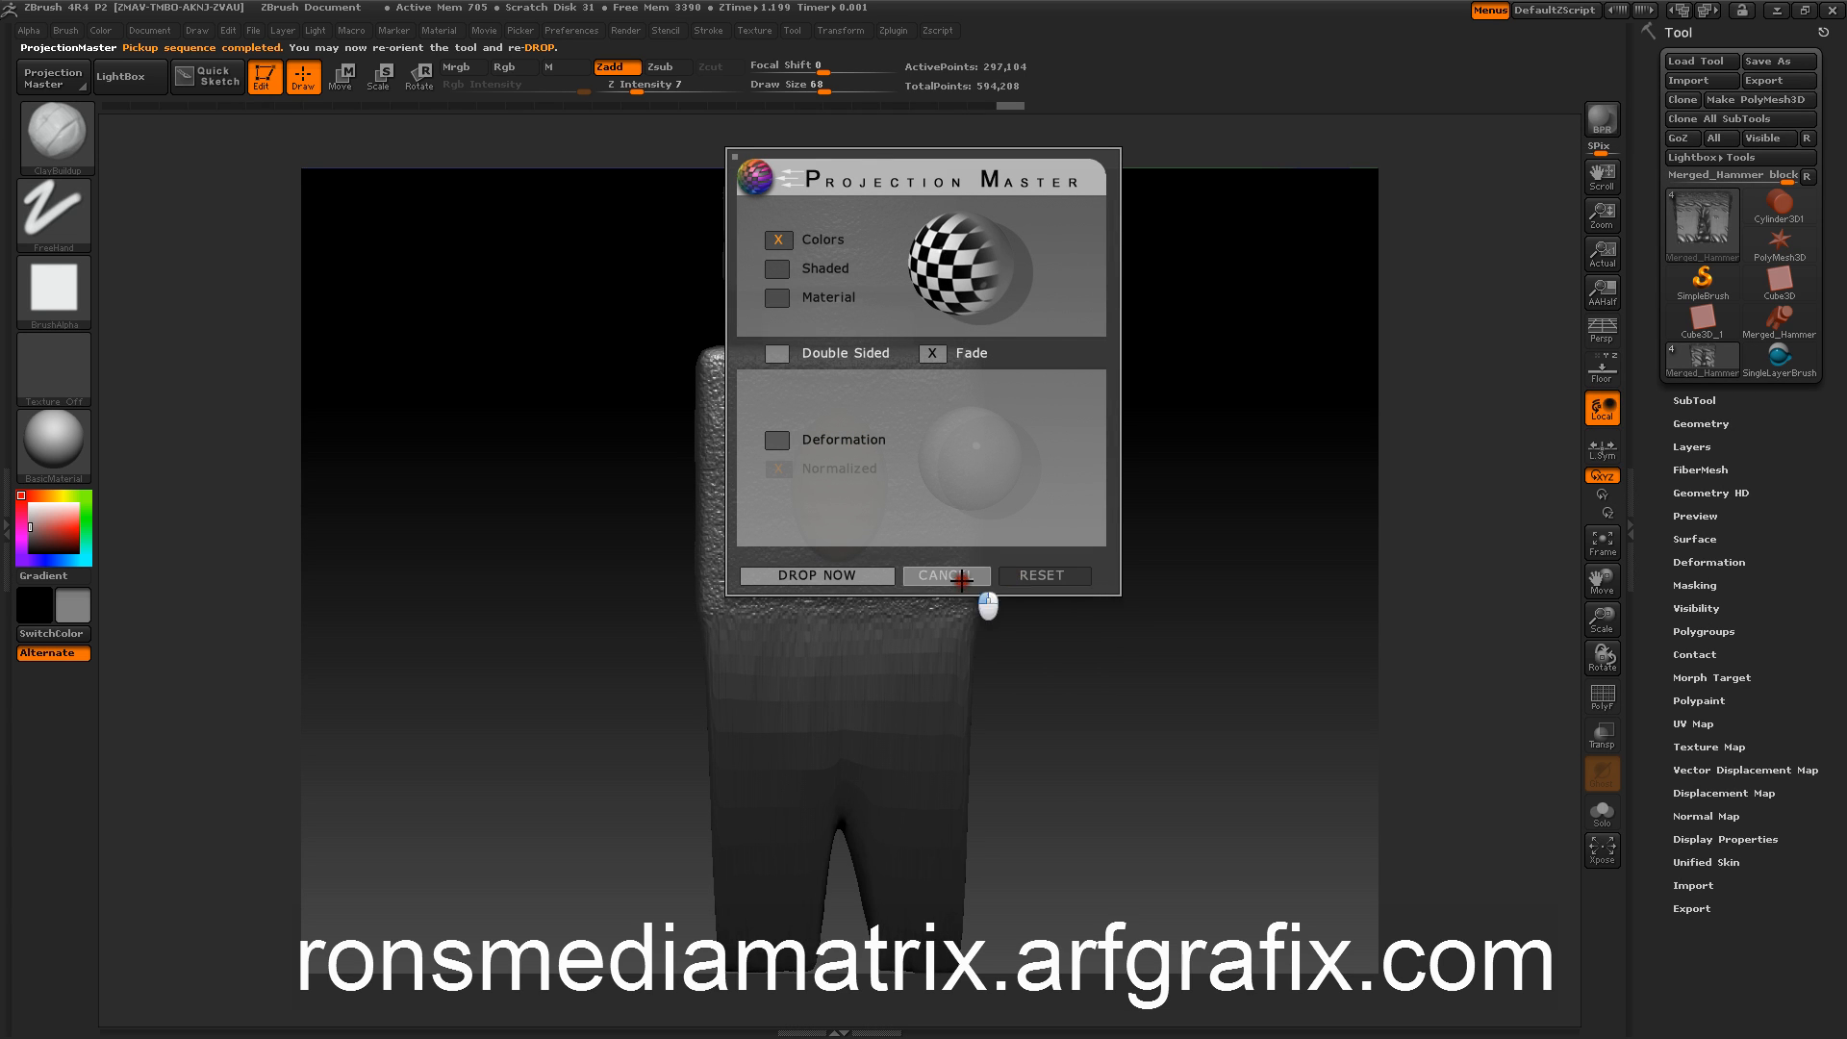
click(957, 575)
alt+drag(1083, 662, 1056, 613)
key(g)
click(816, 574)
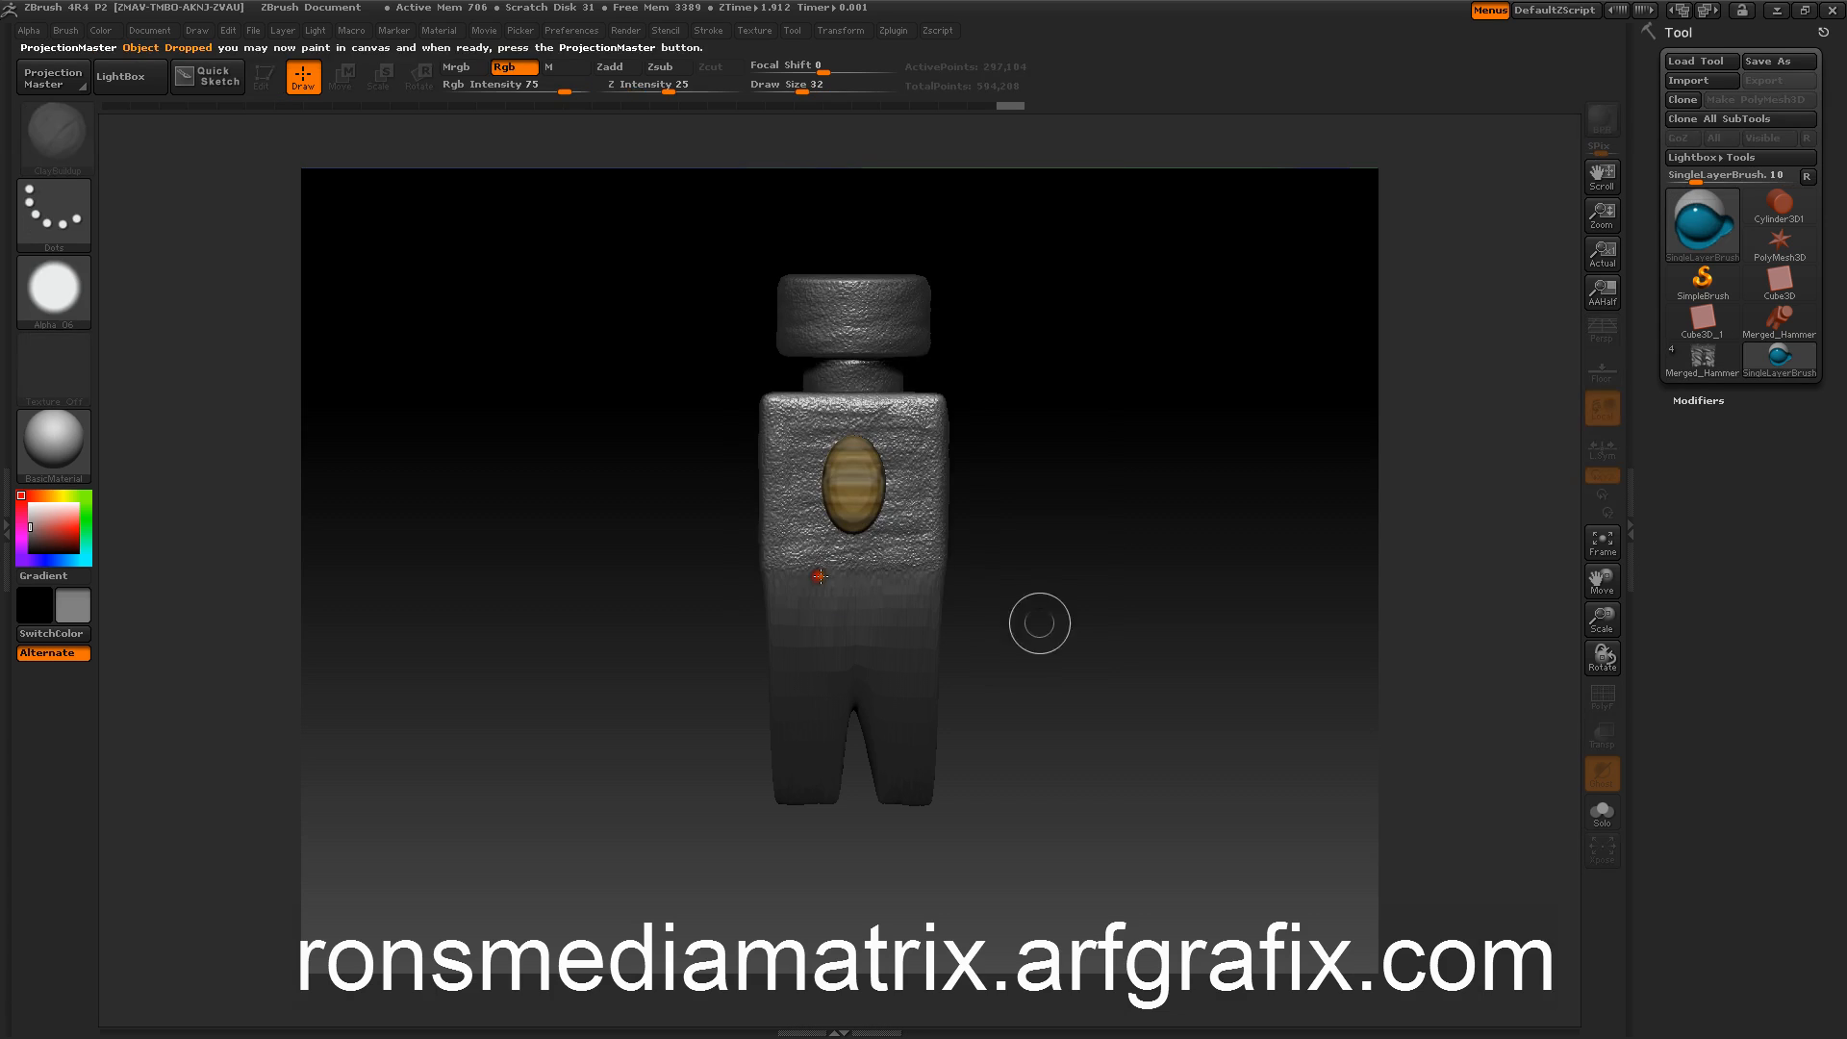
key(g)
click(847, 575)
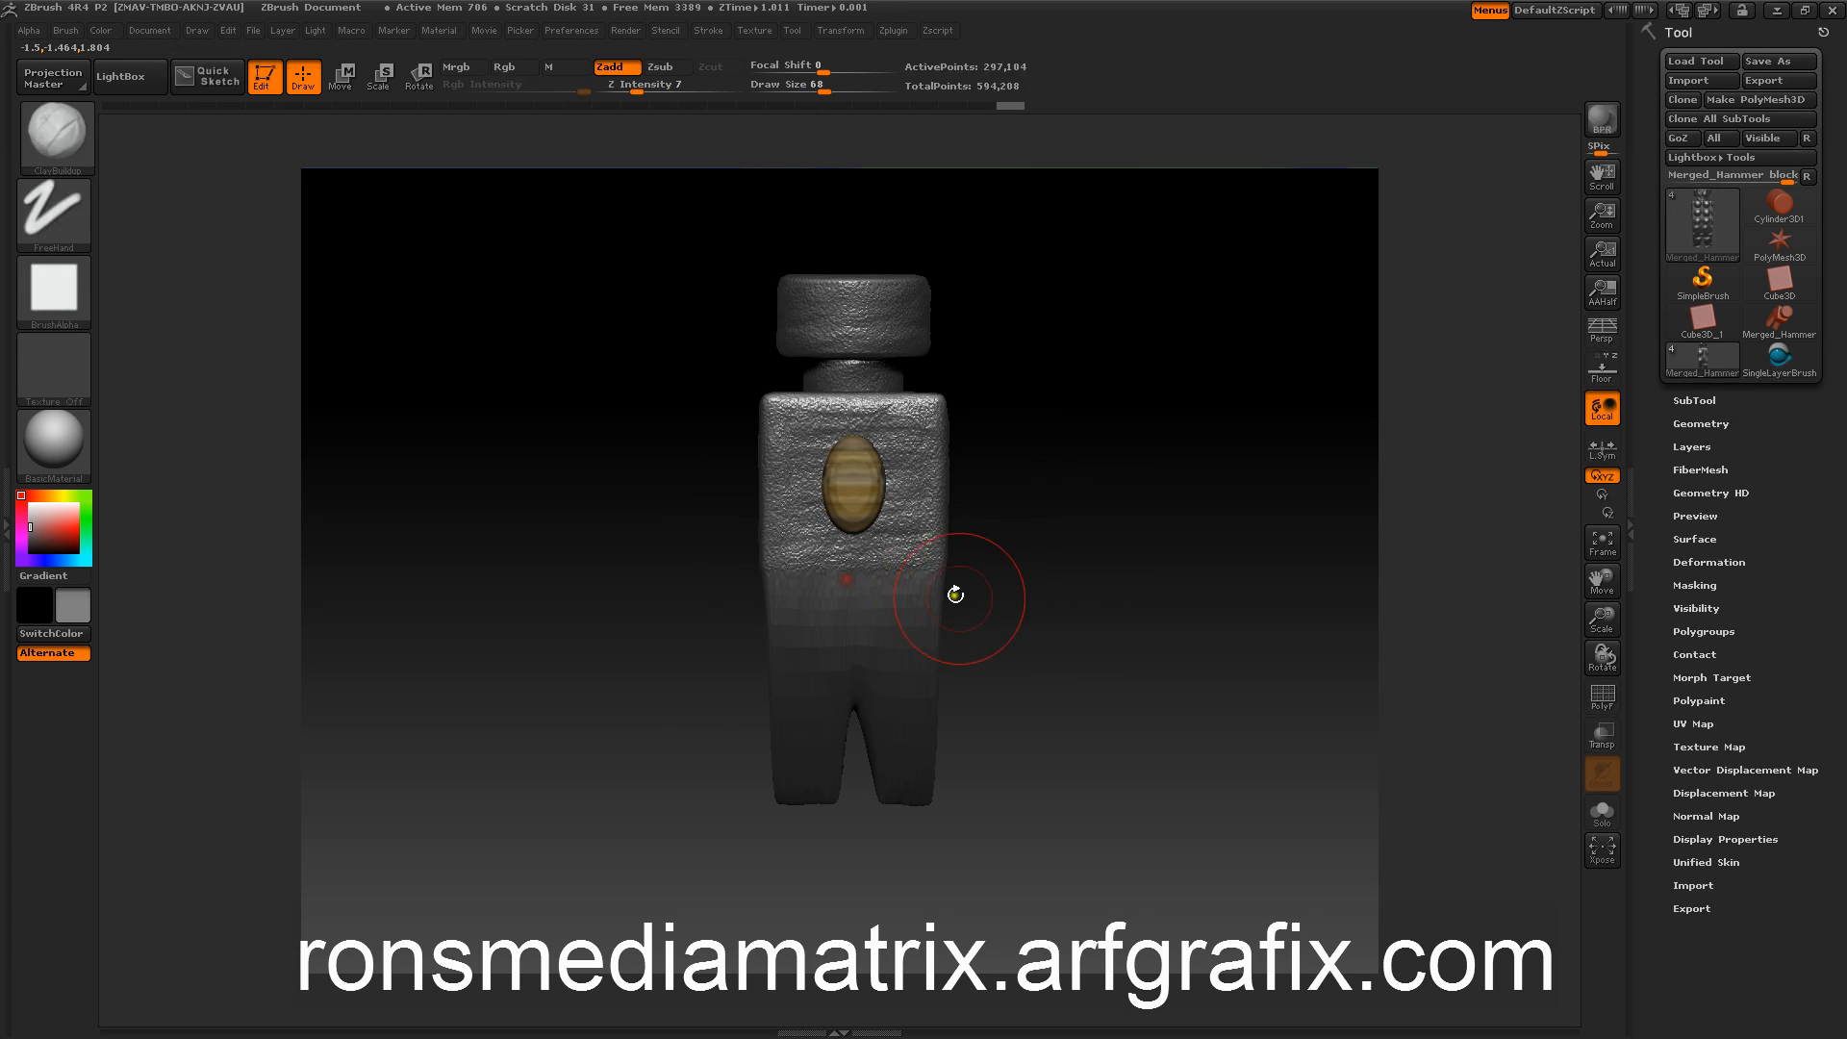
Step: Repeat the Projection Master color drop and pickup on the metal head from the underside, facing along the handle
drag(957, 606, 973, 642)
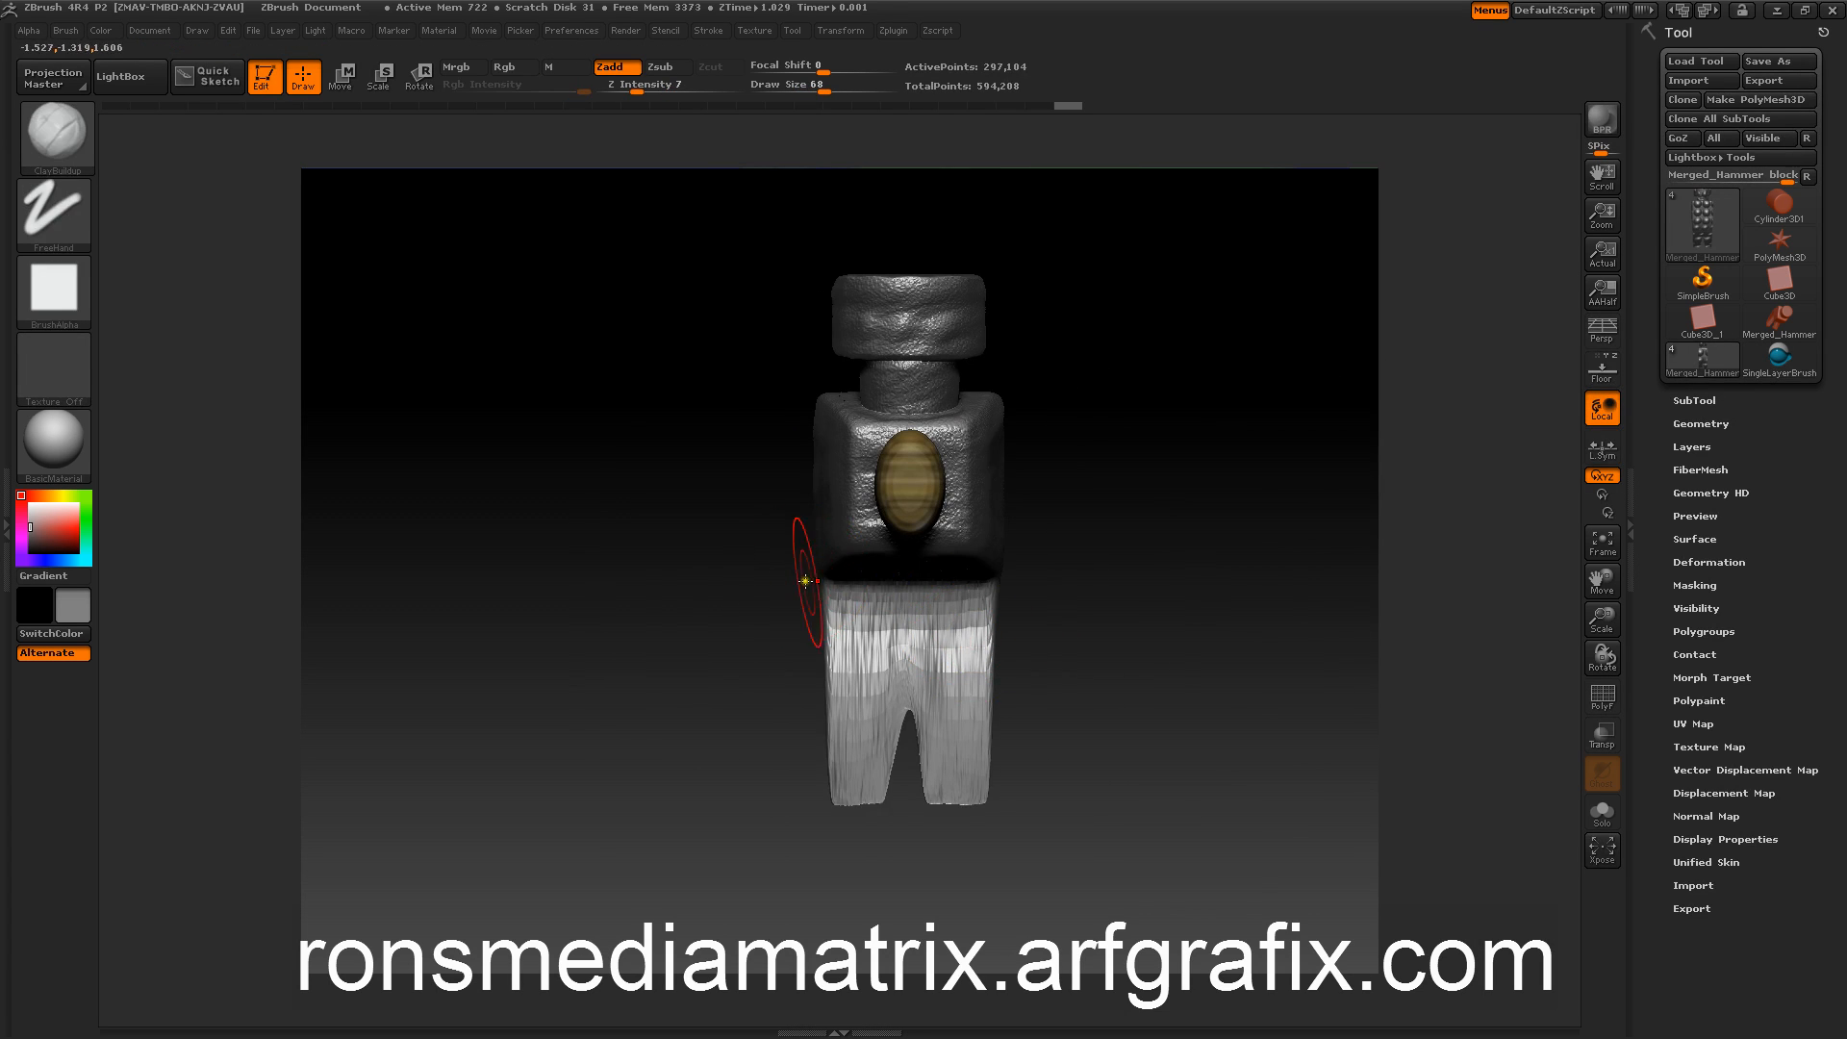
key(g)
click(834, 576)
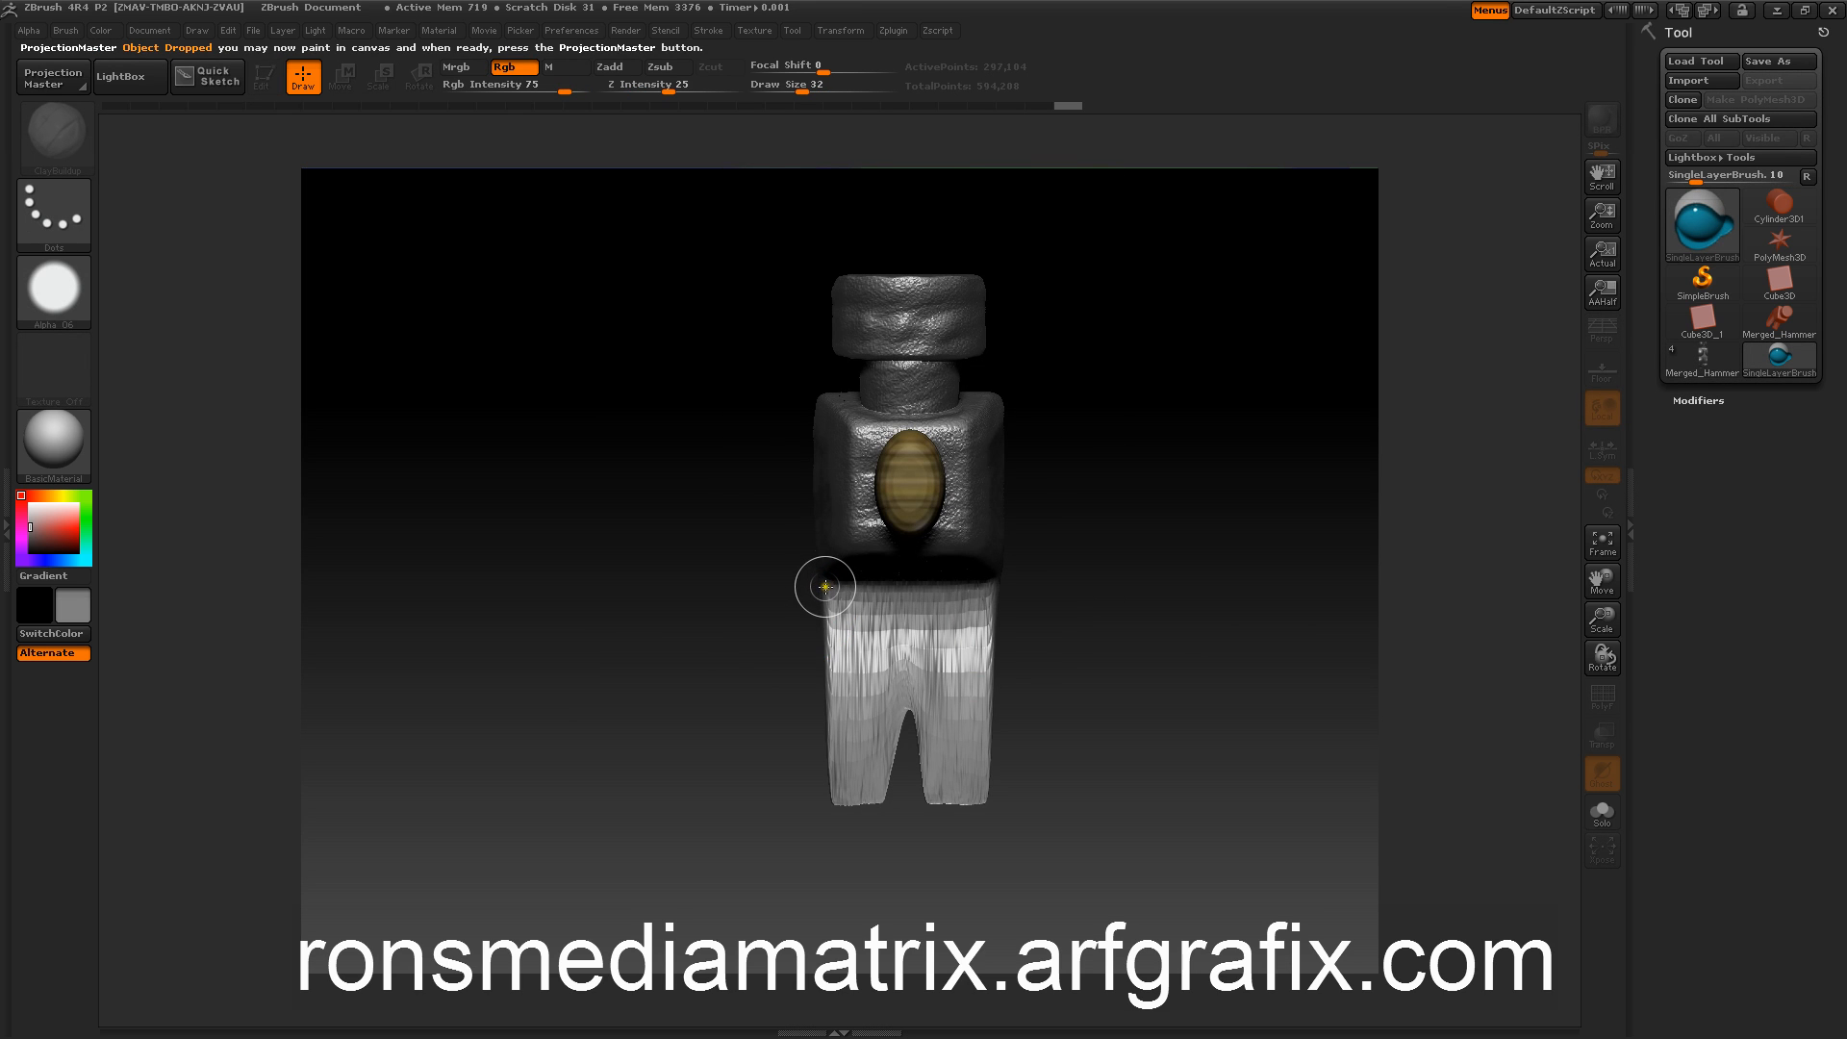
key(g)
click(826, 575)
Step: Lay the hammer out horizontally with the whole model in view, and turn on the floor grid
drag(775, 577, 1126, 456)
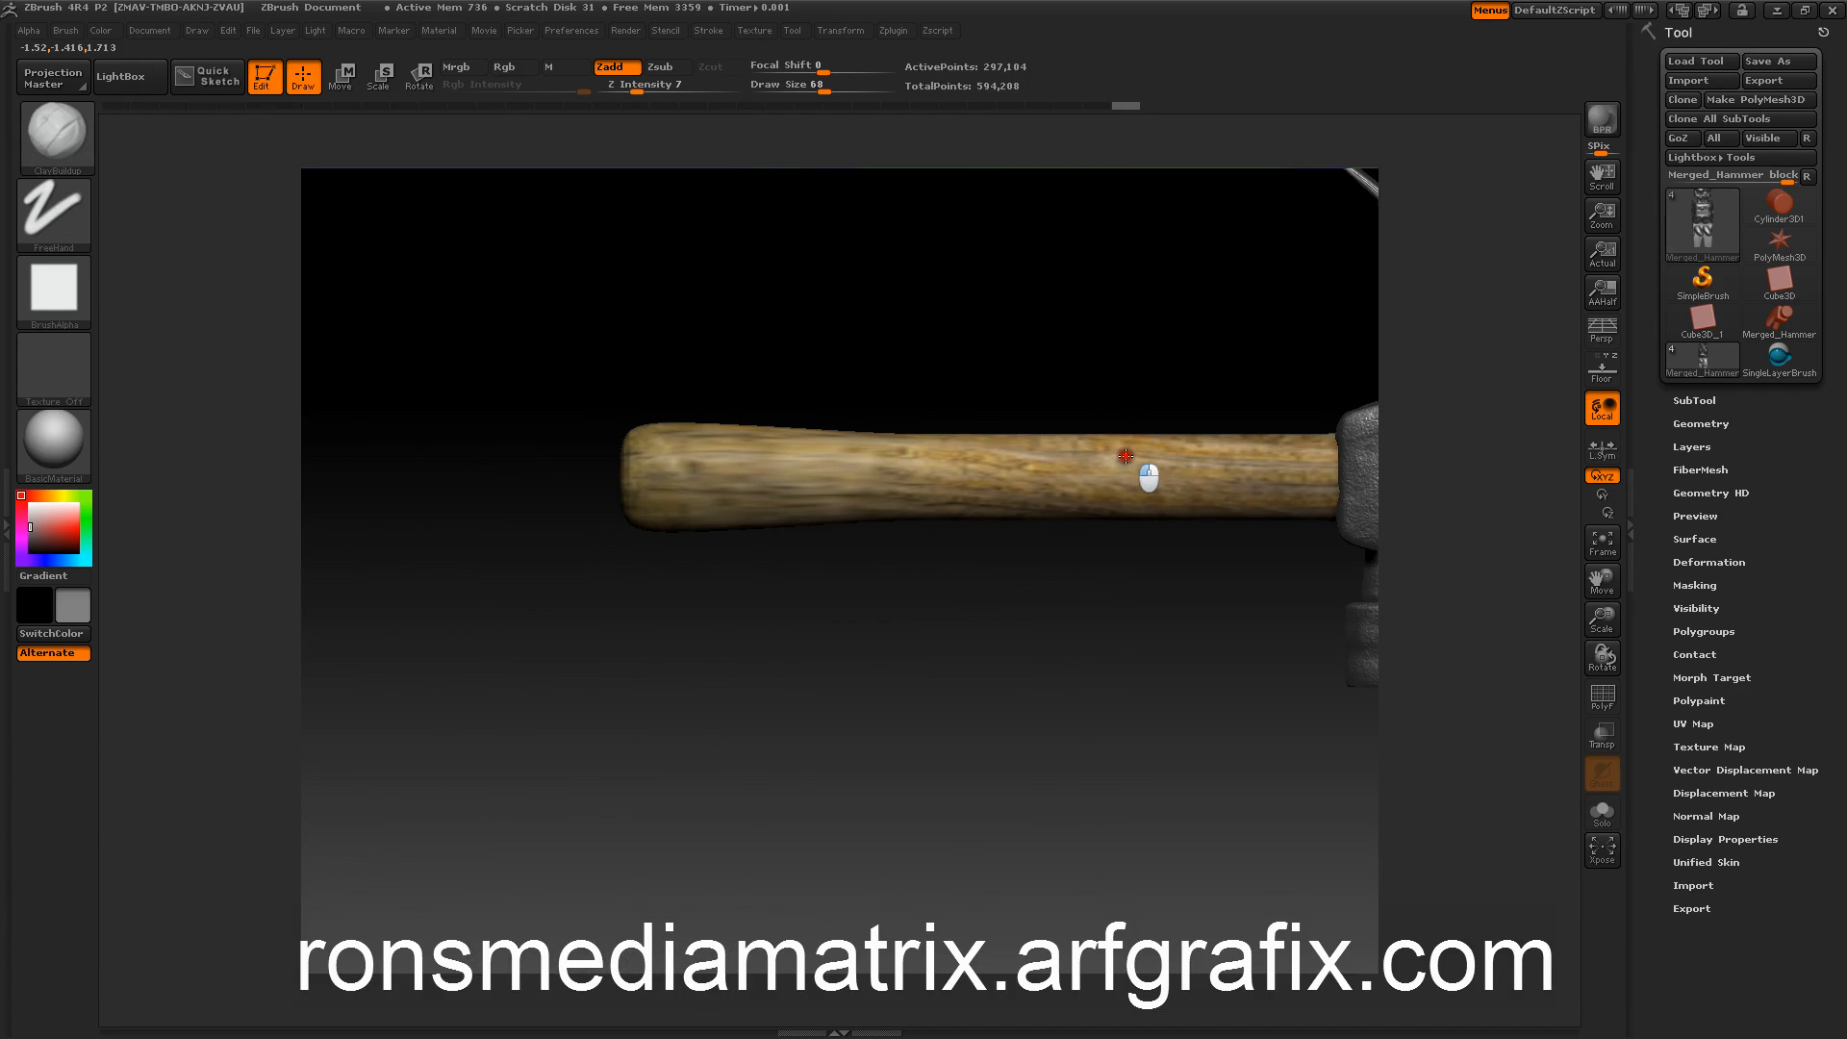
mouse_move(958, 691)
alt+mouse_down()
mouse_move(794, 610)
mouse_move(838, 529)
mouse_move(845, 411)
mouse_move(845, 487)
mouse_move(836, 453)
mouse_move(862, 446)
mouse_move(819, 424)
mouse_move(812, 539)
mouse_move(841, 541)
mouse_move(799, 566)
alt+mouse_up()
alt+drag(833, 370, 721, 485)
alt+drag(768, 425, 755, 468)
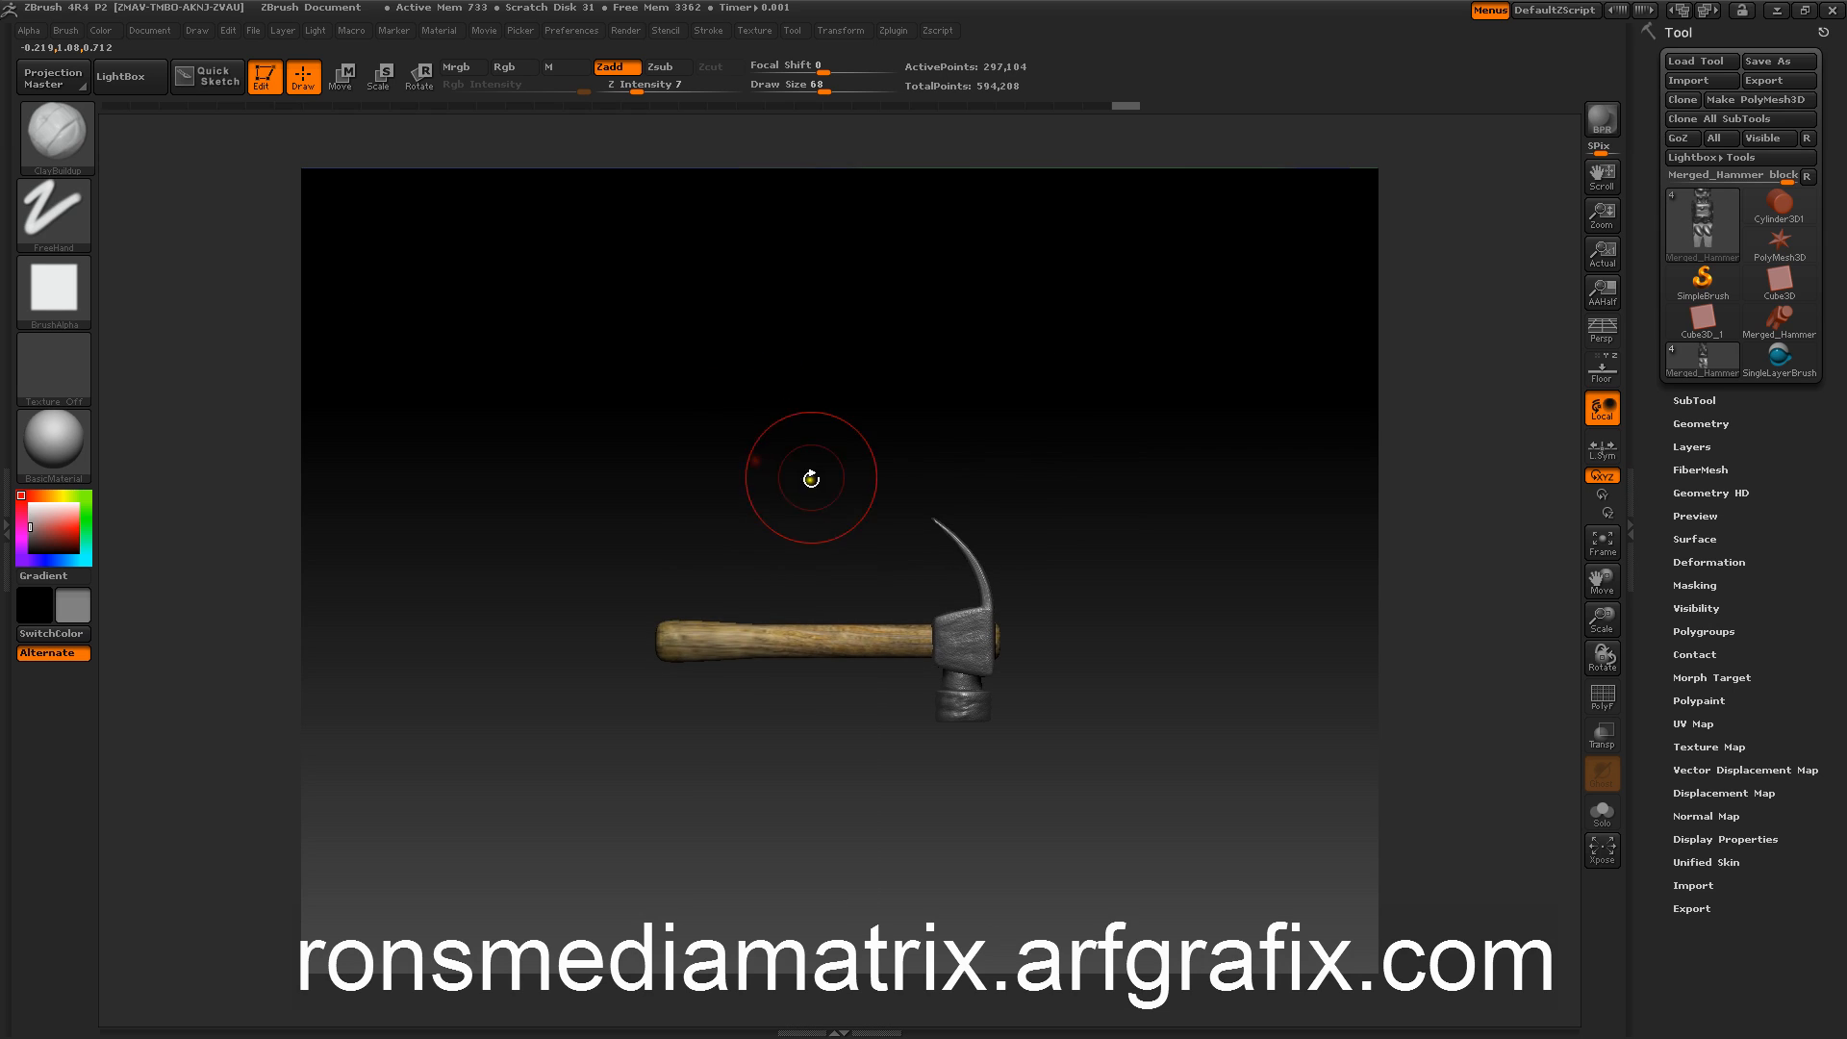
click(1601, 373)
drag(1279, 432, 1260, 239)
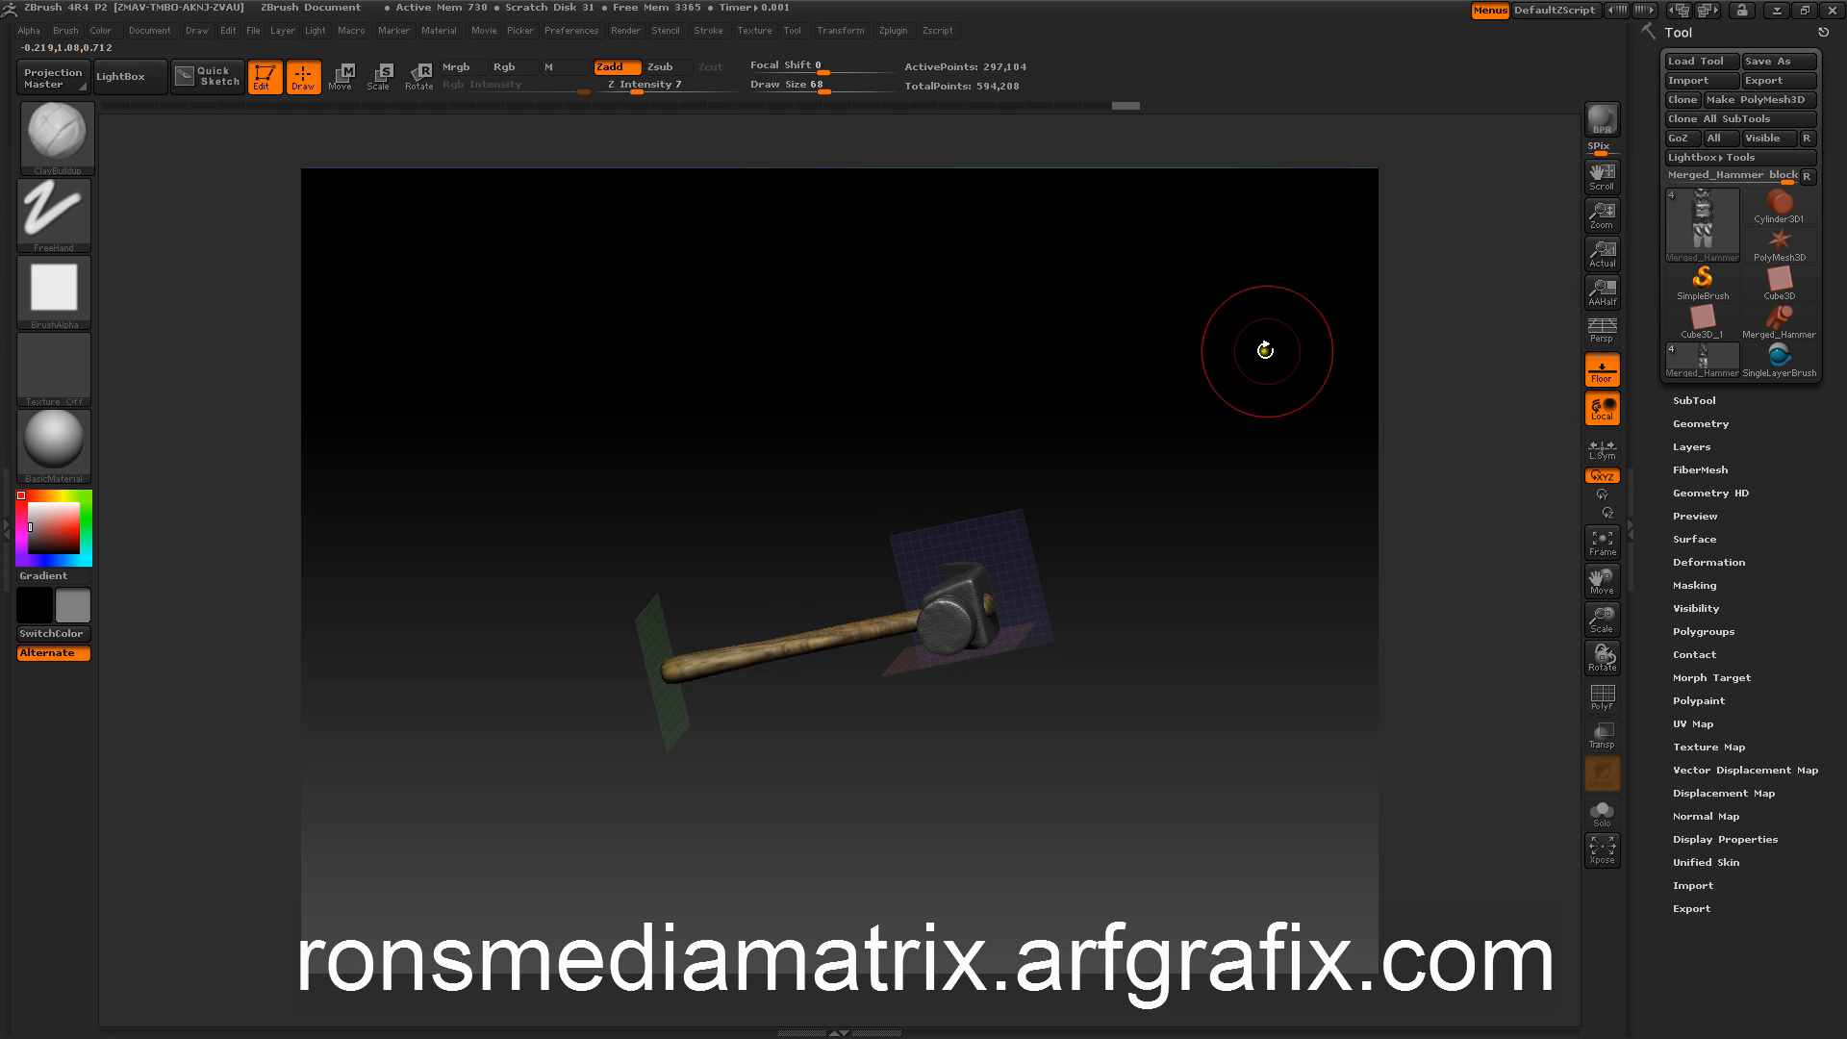
drag(1261, 346, 1296, 363)
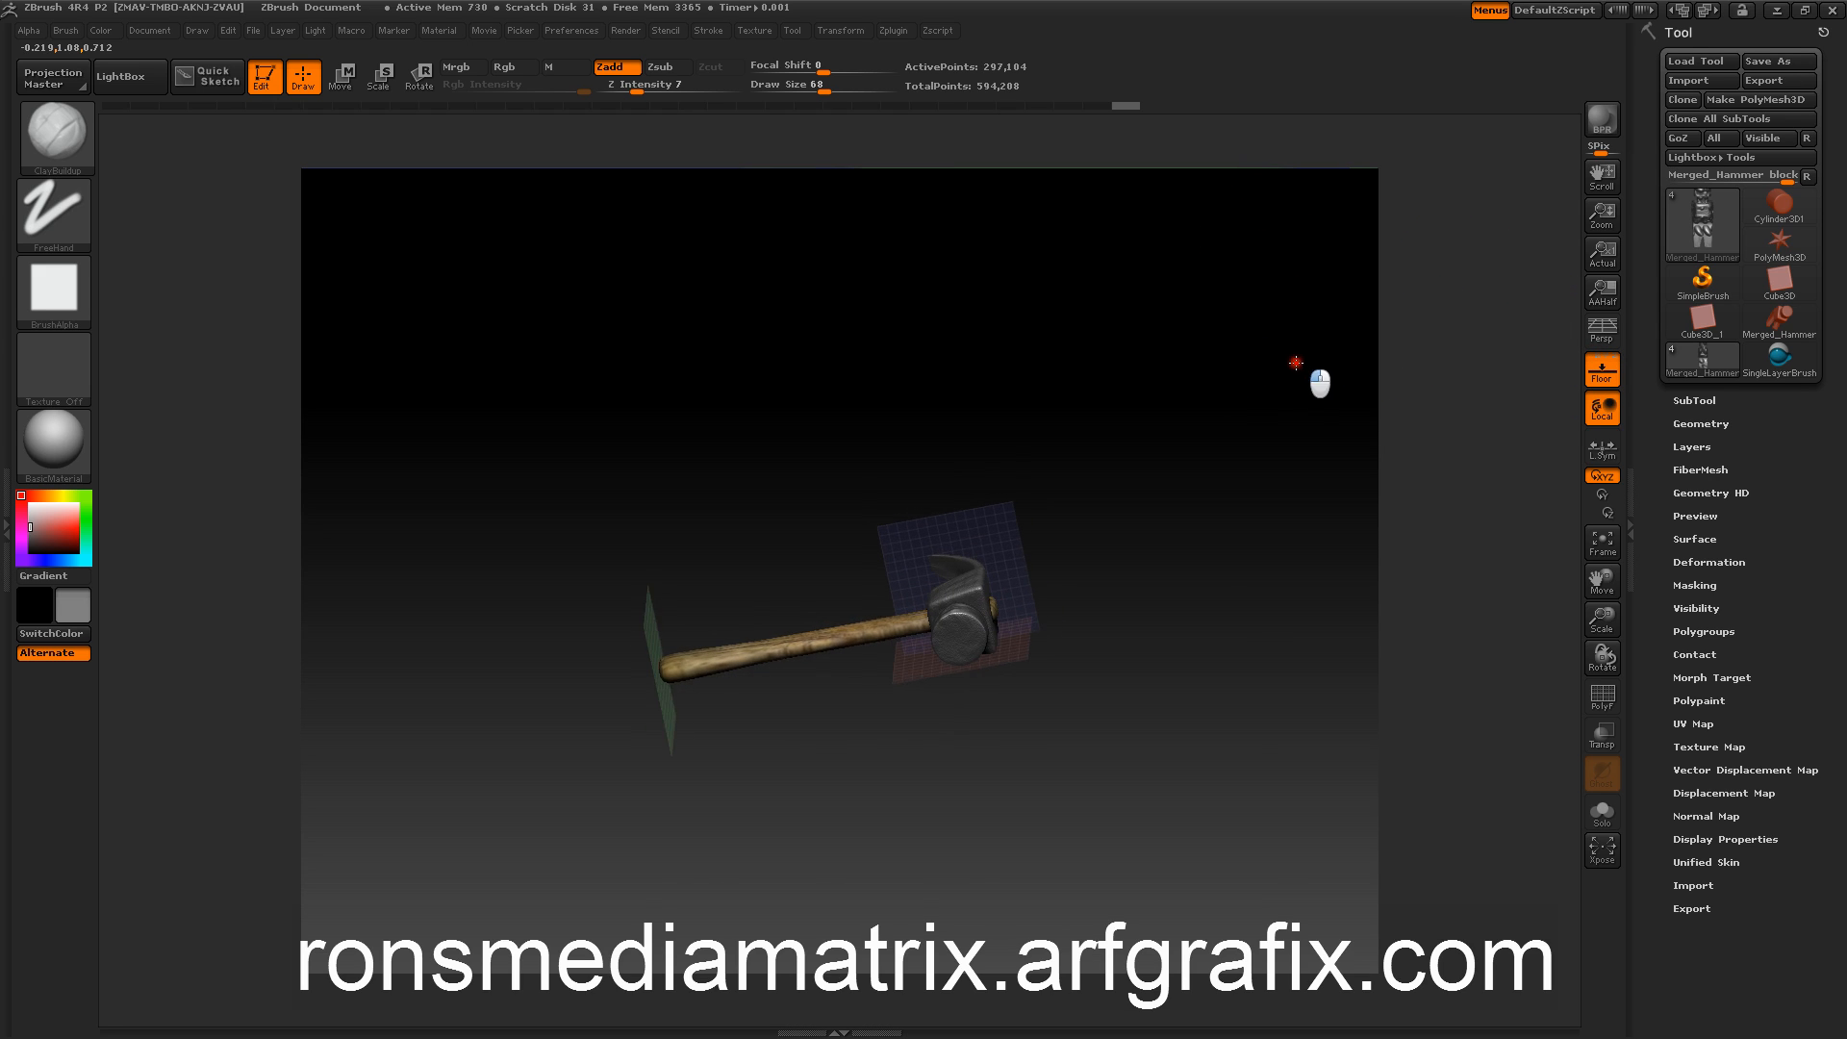
Step: Limit the floor grid to the red plane behind the hammer, switching off the blue and green planes
click(1613, 354)
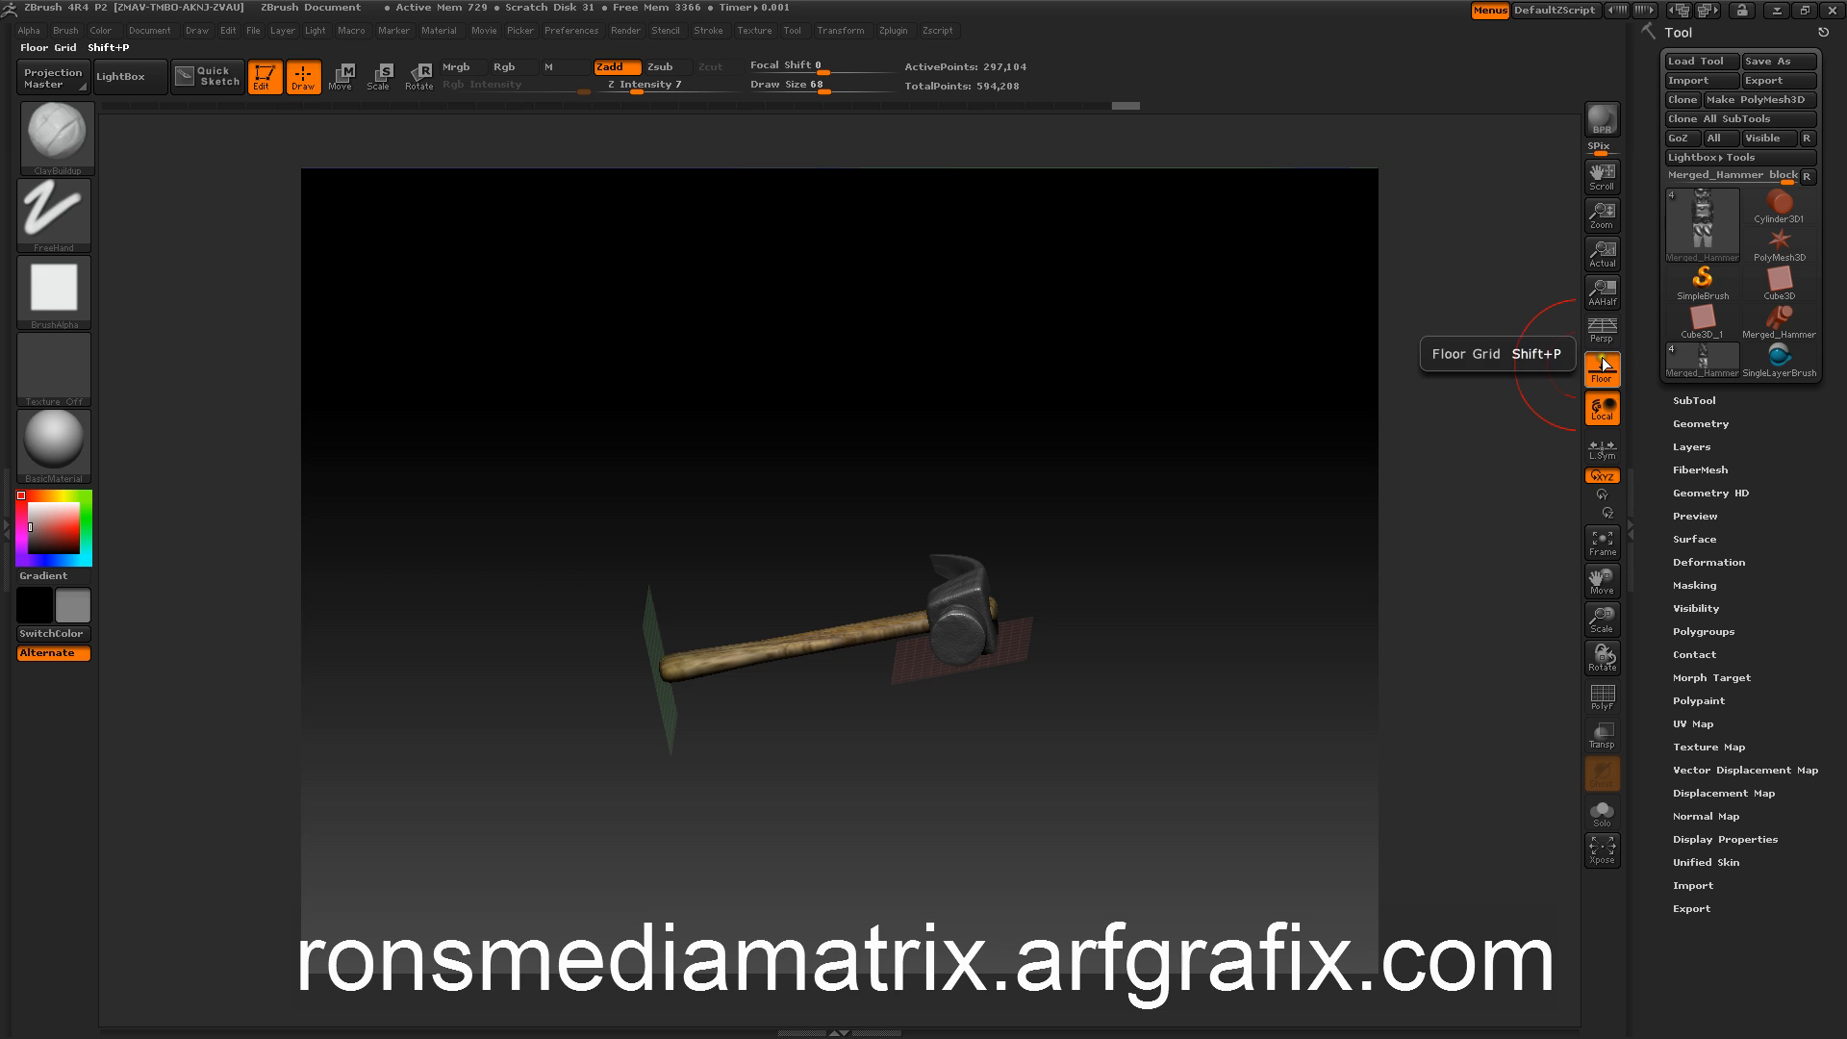
click(1603, 359)
click(1599, 359)
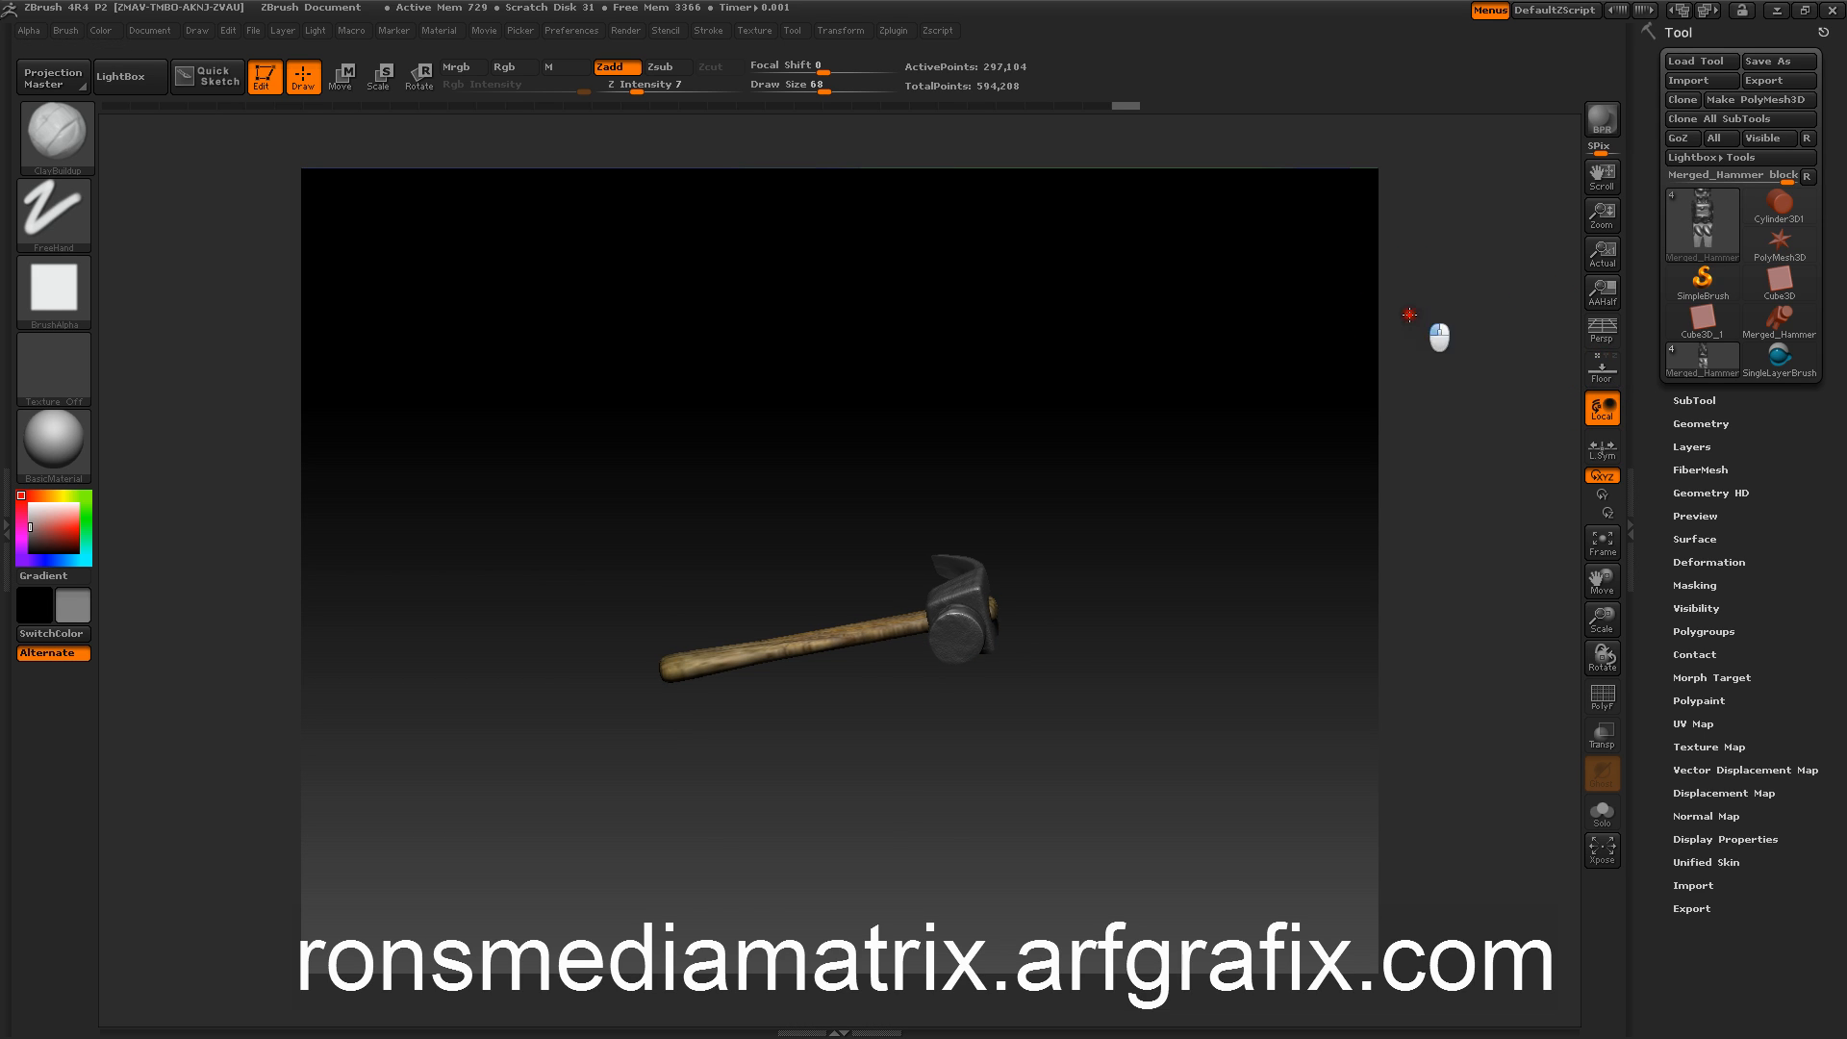
drag(1436, 330, 1439, 335)
click(1601, 375)
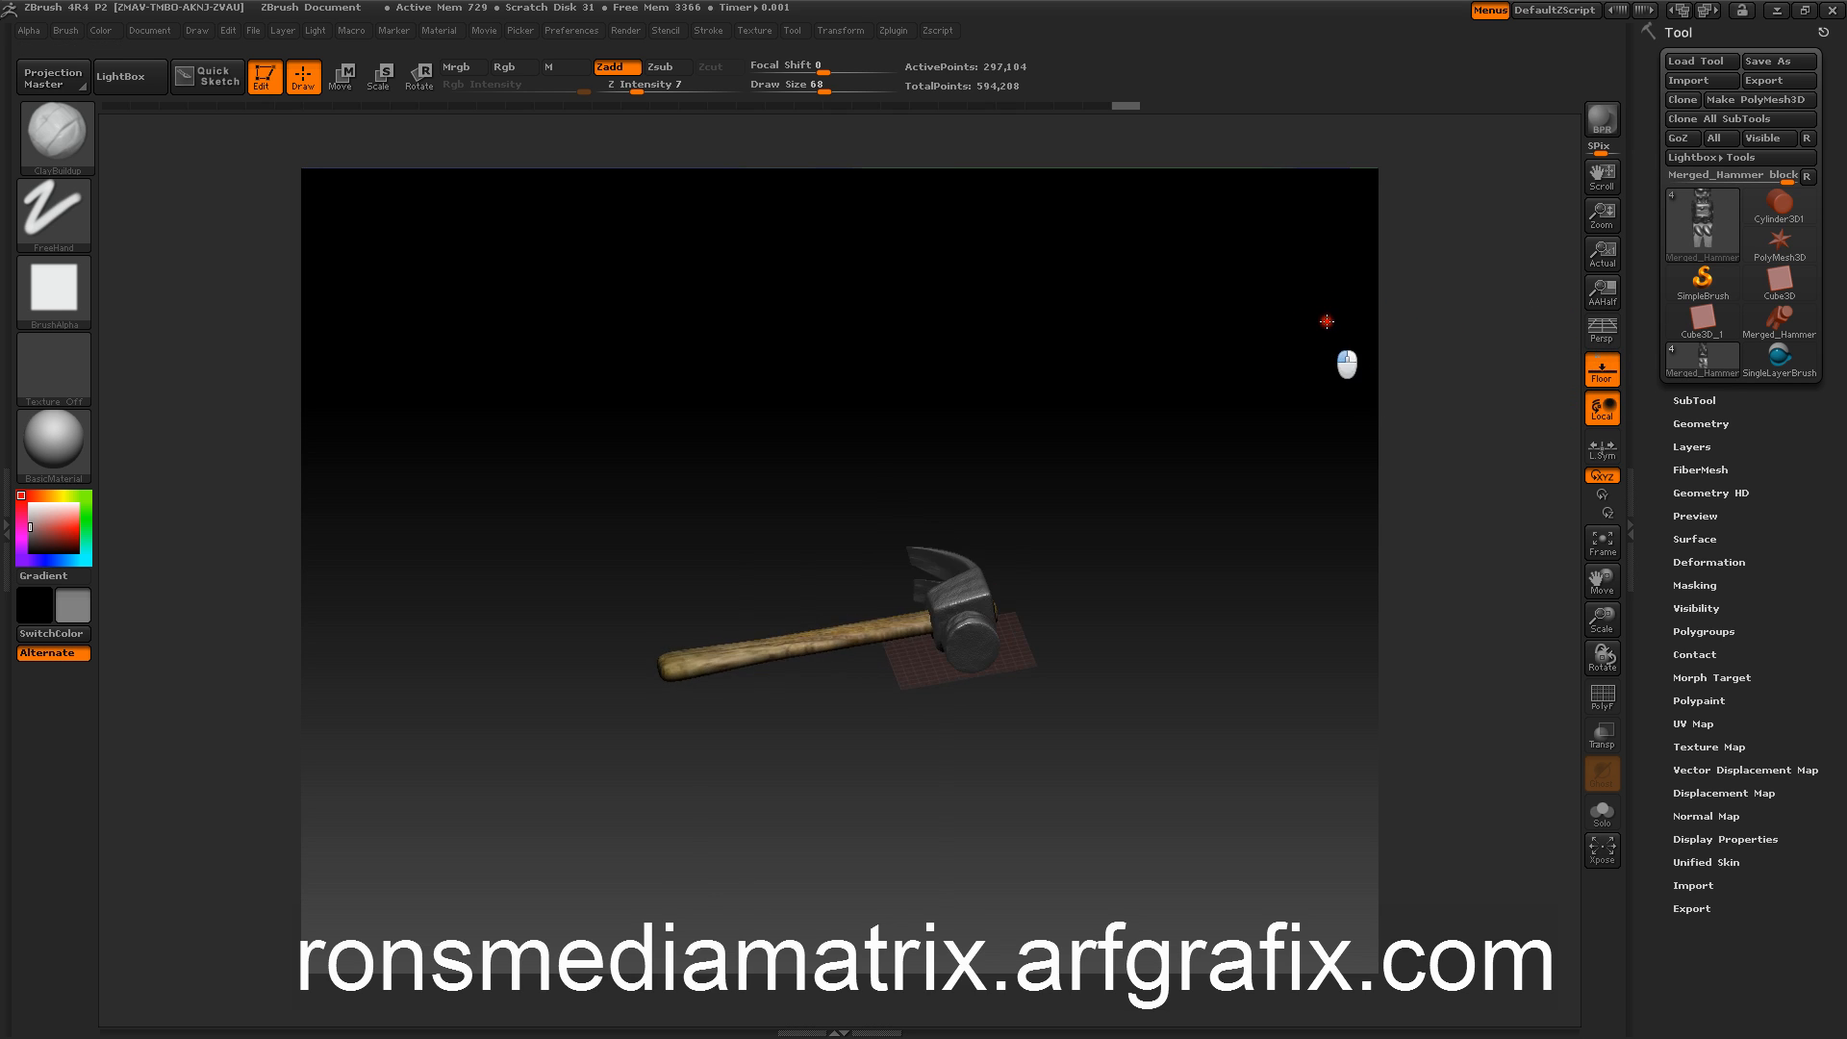
drag(1327, 327, 549, 432)
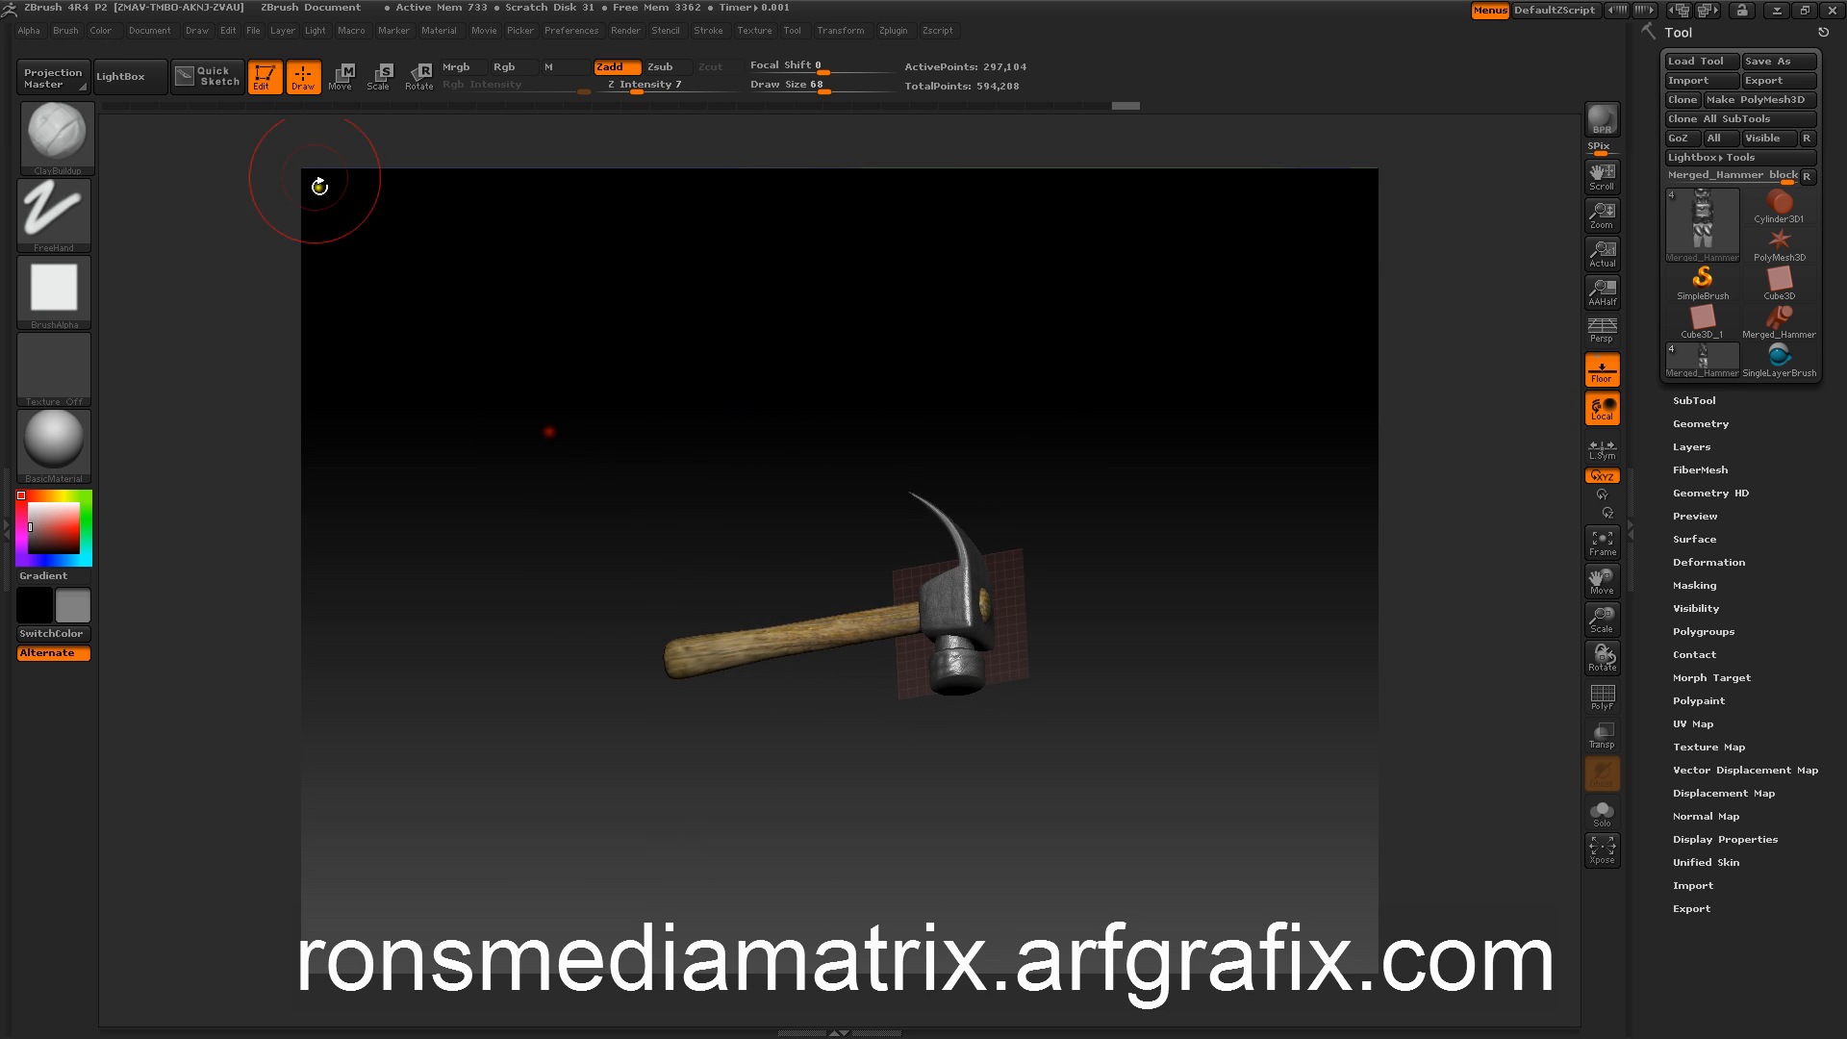
Step: Increase the floor's Grid Size until the red plane extends across the whole canvas behind the hammer
click(196, 29)
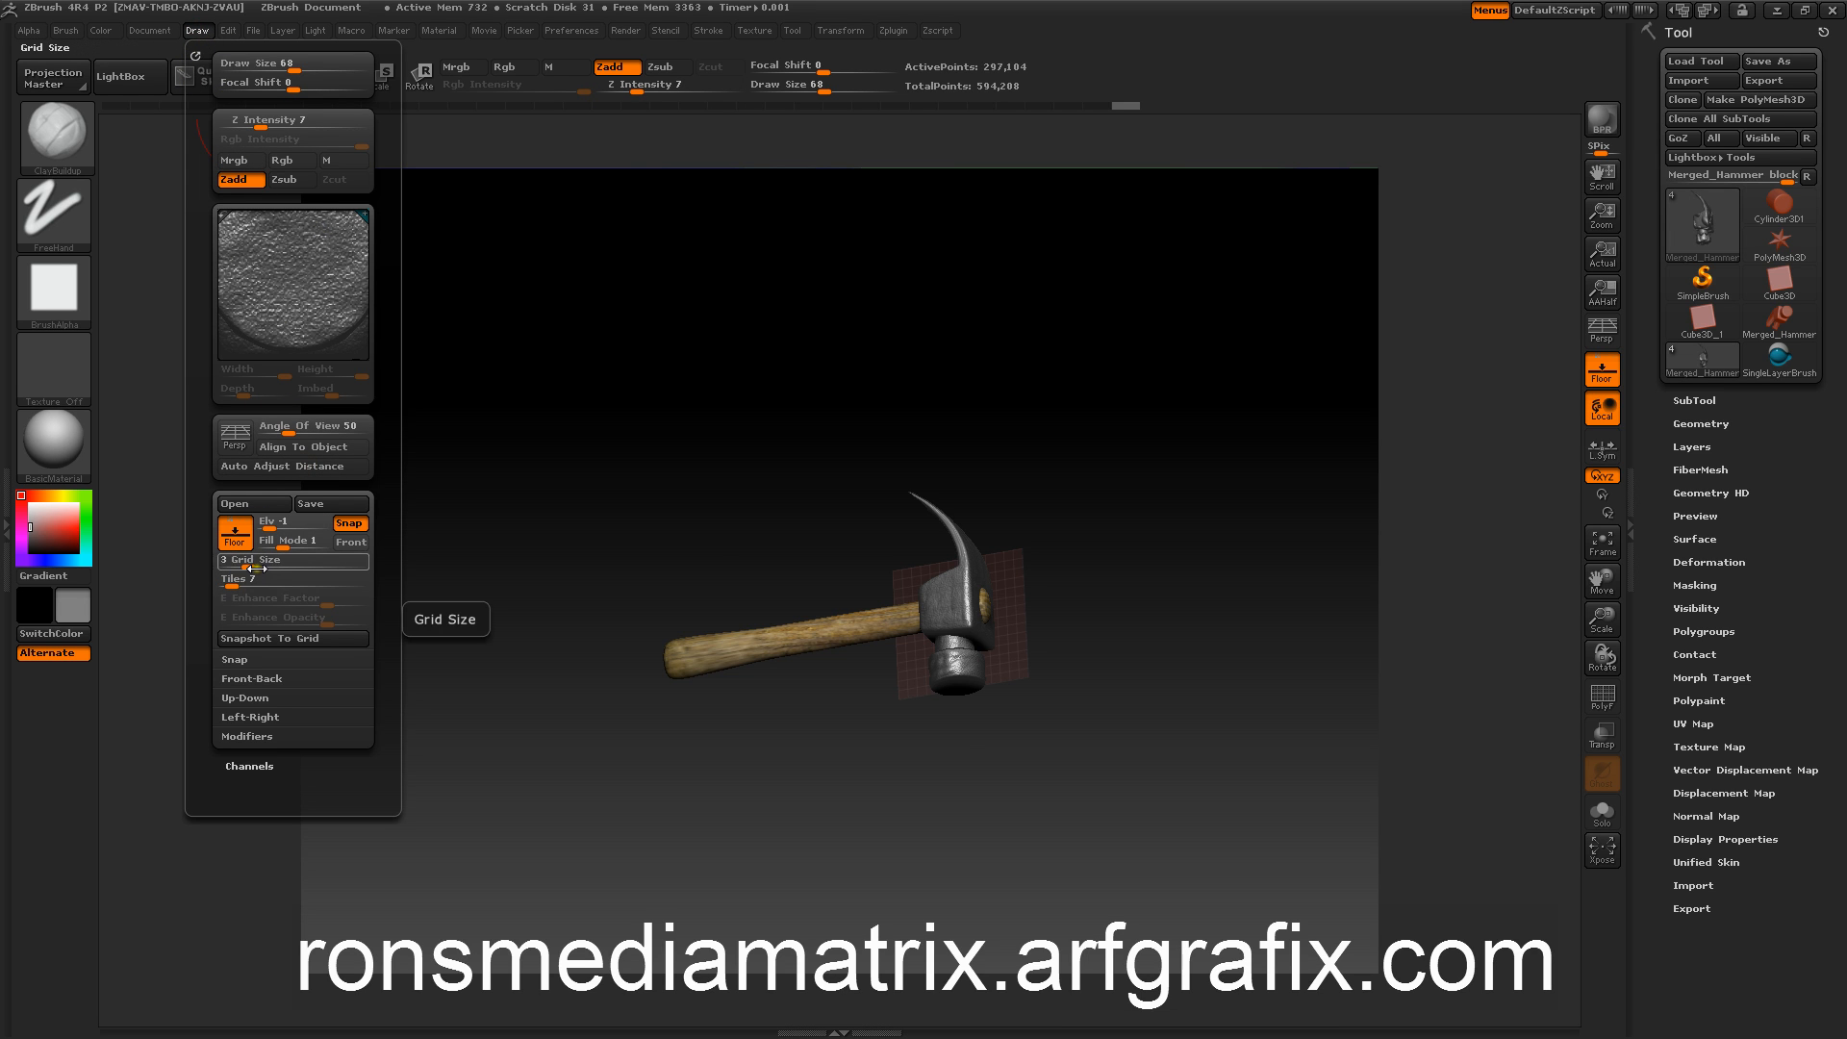
drag(257, 559, 318, 577)
drag(538, 603, 482, 483)
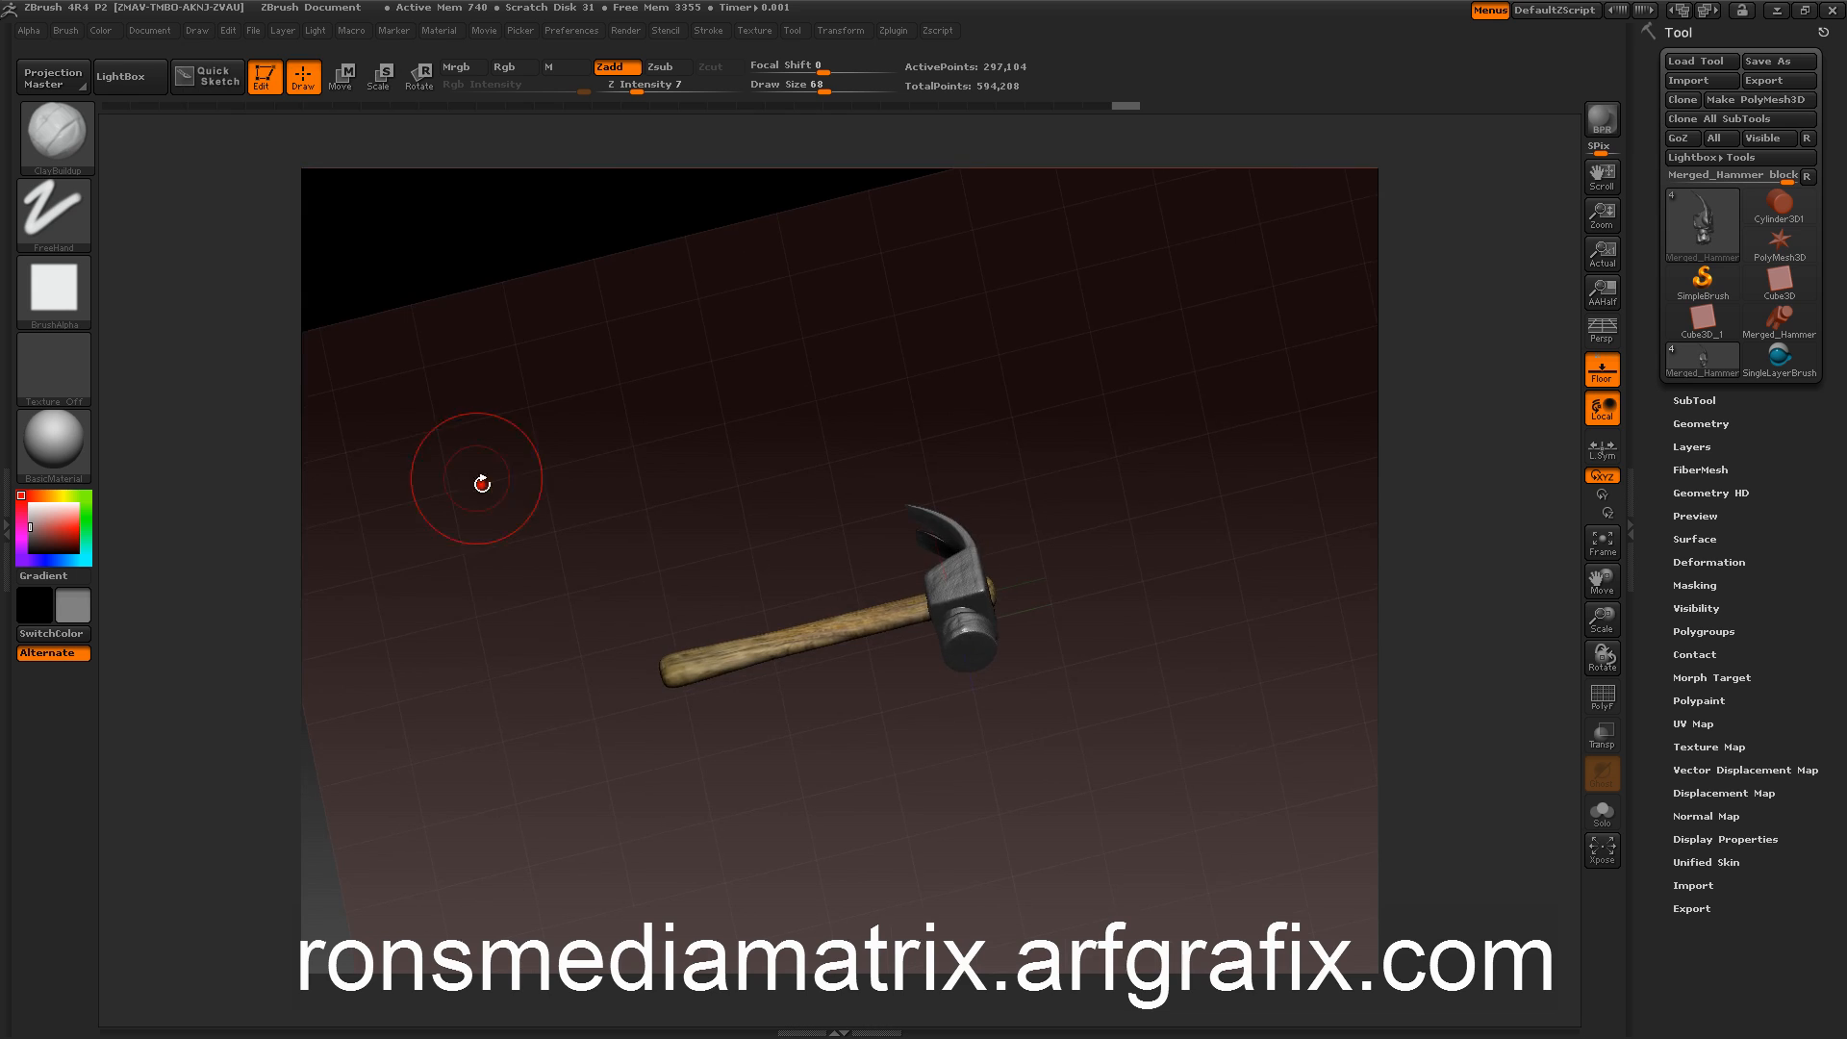
click(198, 29)
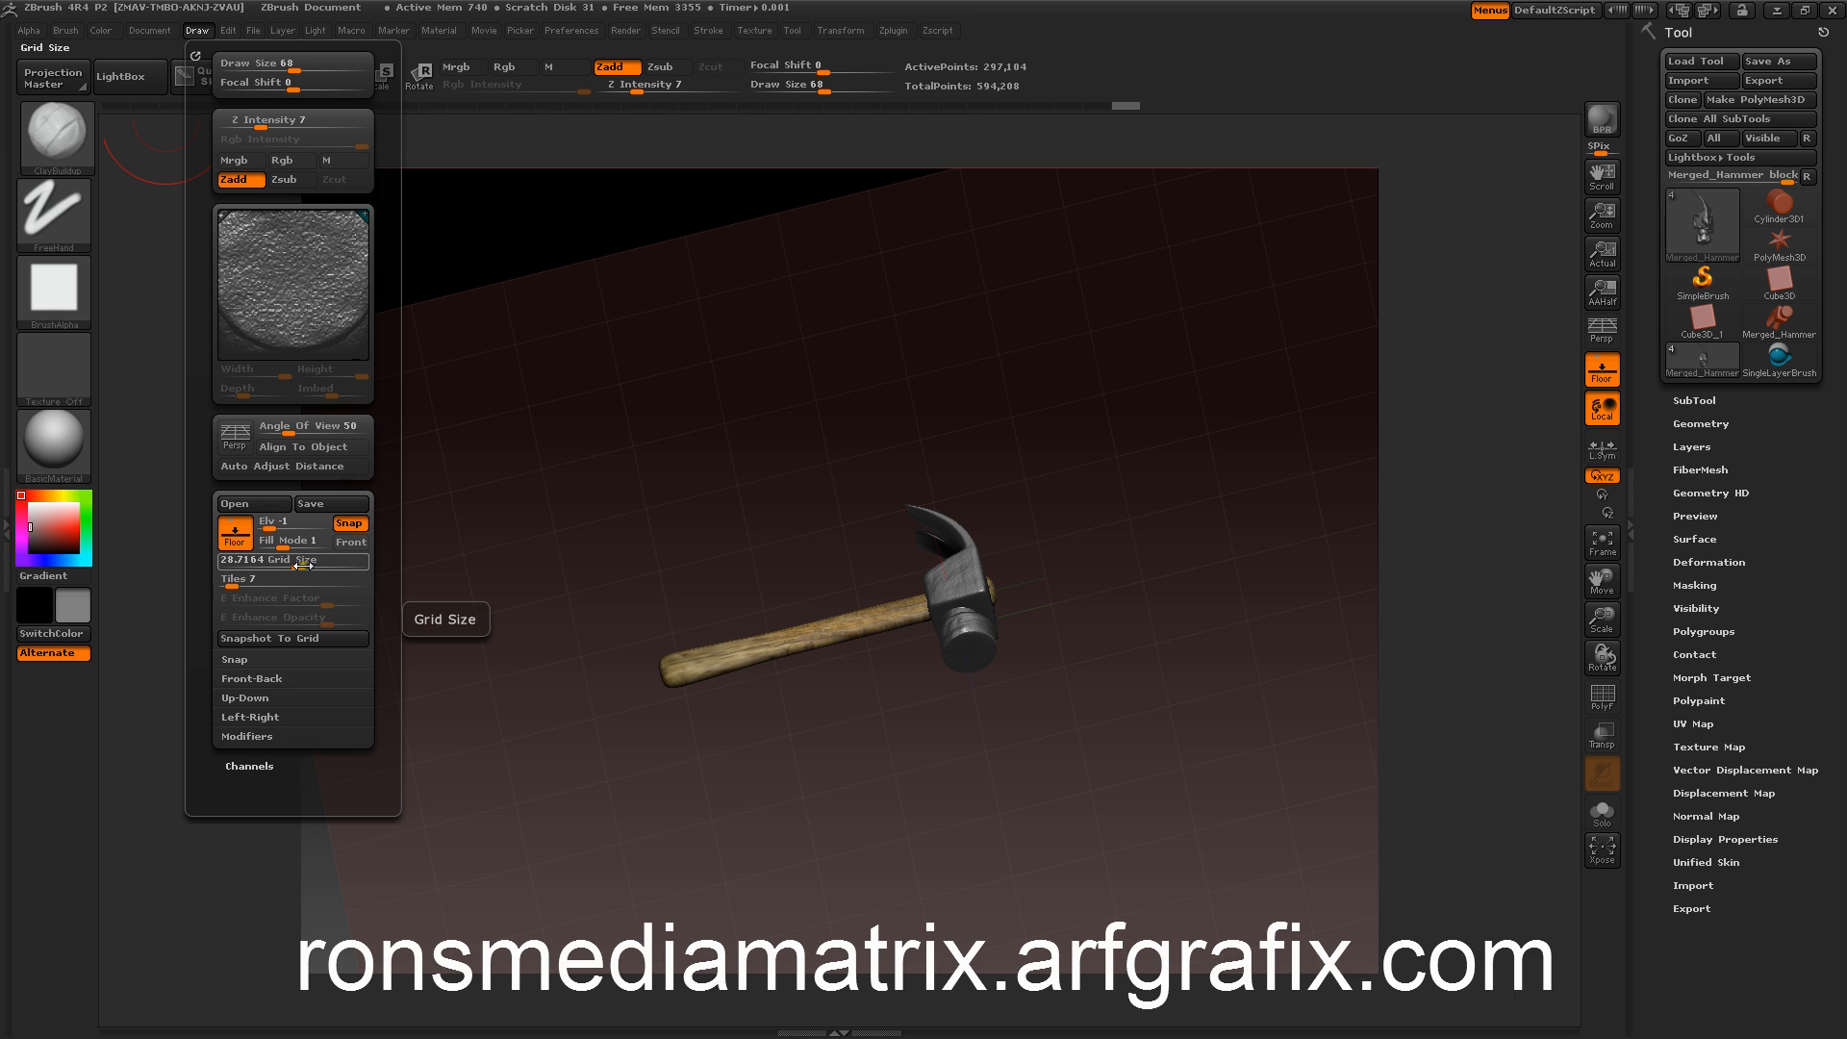
drag(303, 567, 309, 561)
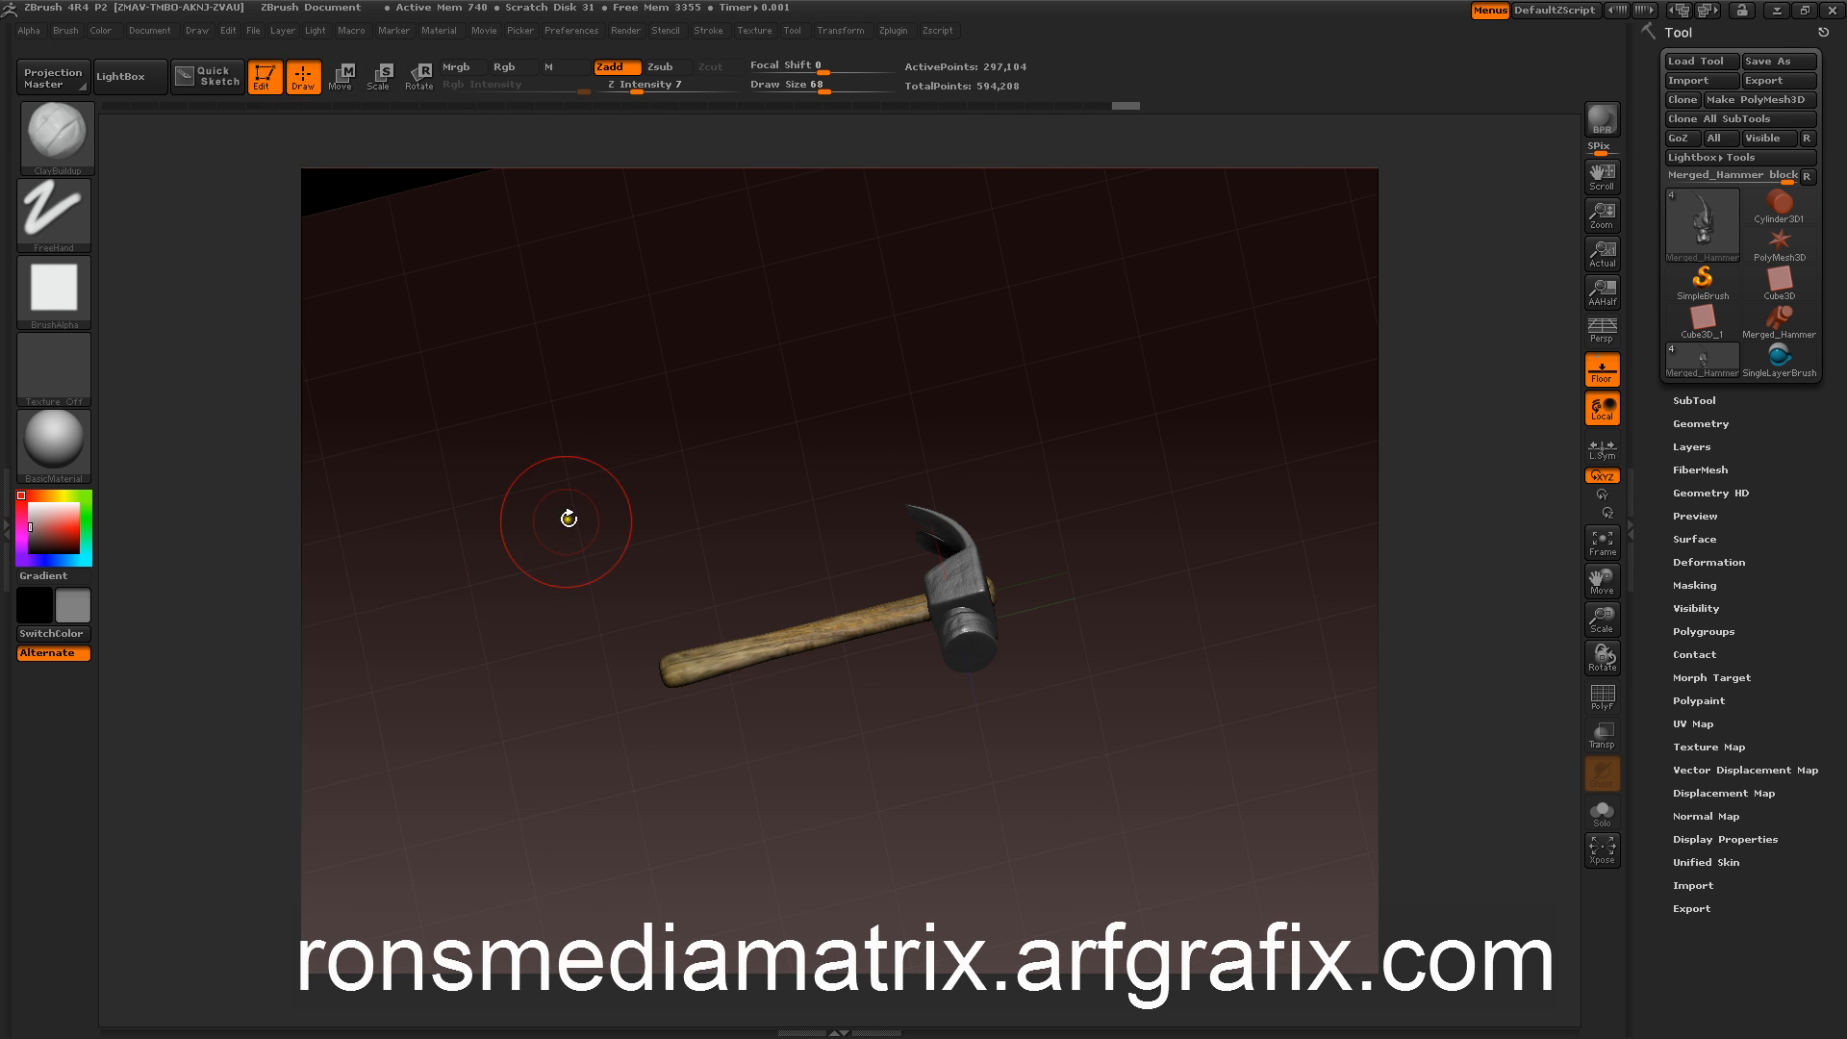
mouse_move(568, 520)
mouse_down()
mouse_move(548, 443)
mouse_move(575, 505)
mouse_move(554, 475)
mouse_move(544, 510)
mouse_move(581, 597)
mouse_move(564, 528)
mouse_up()
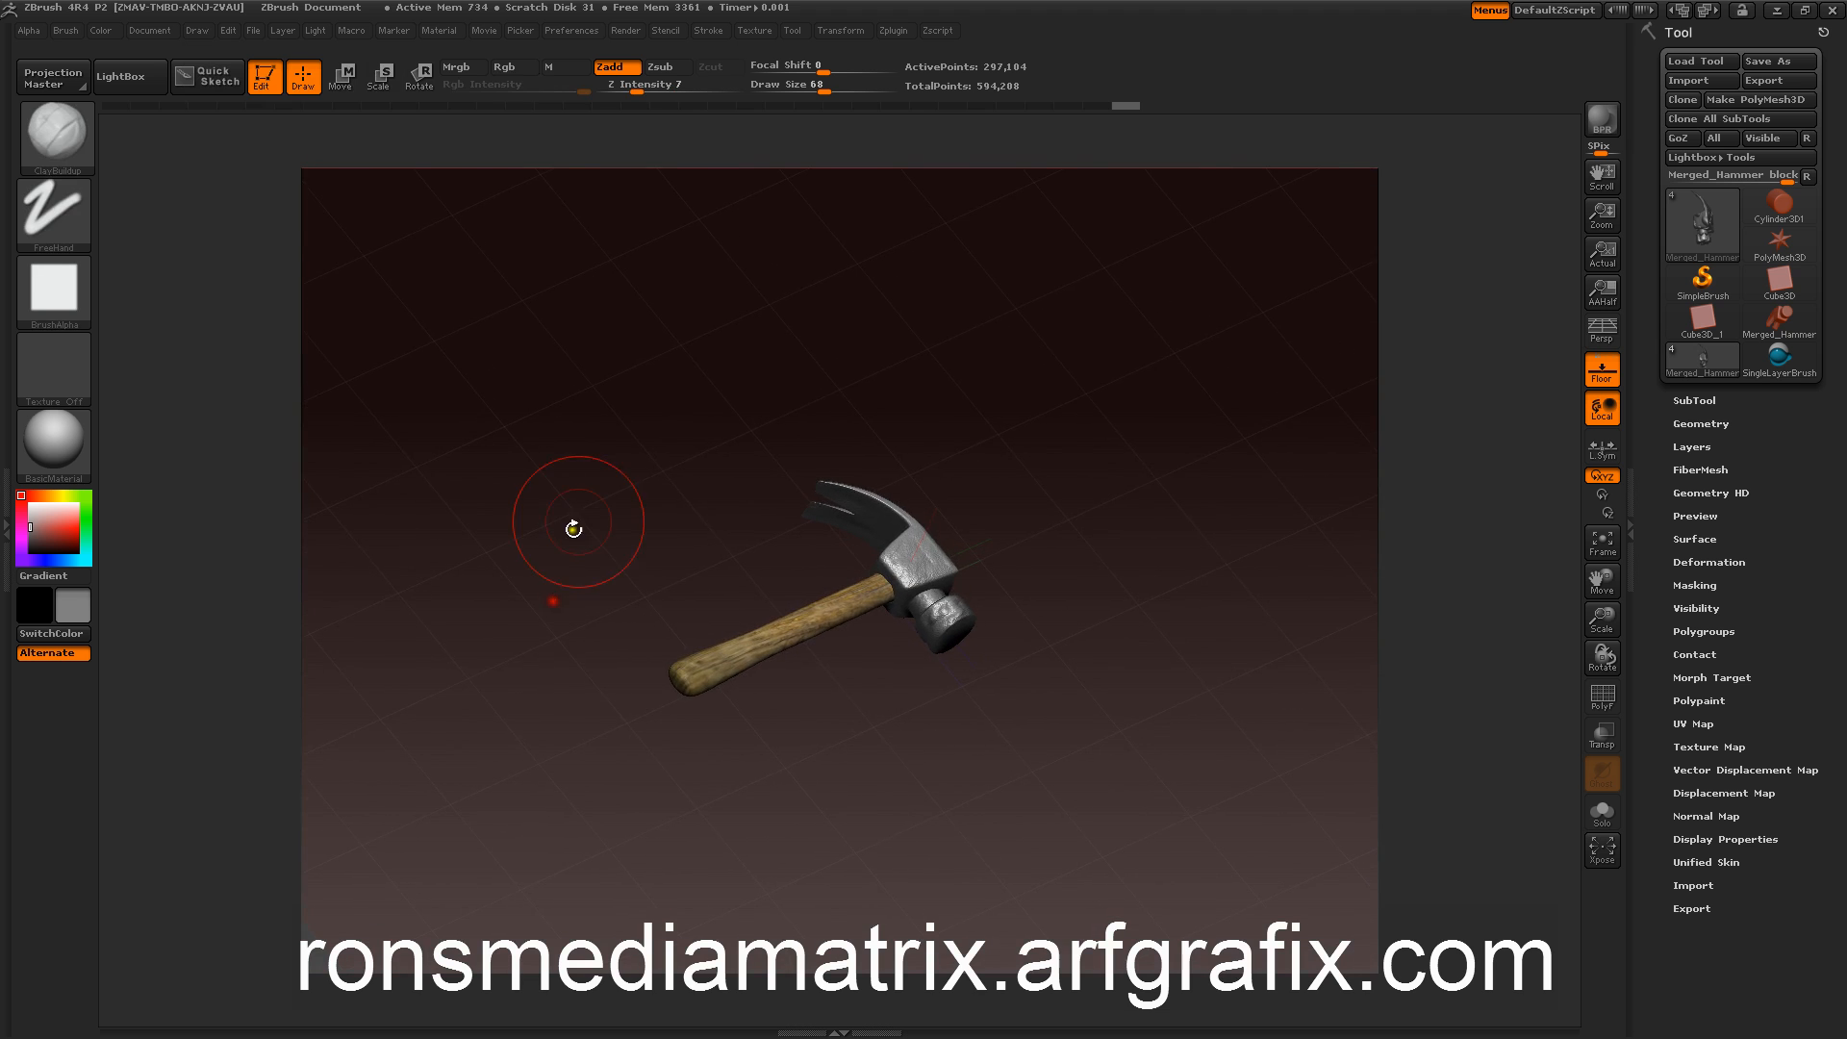
Step: Turn on perspective with the hammer in a close three-quarter view, and set the document background to a lighter gray
click(1582, 325)
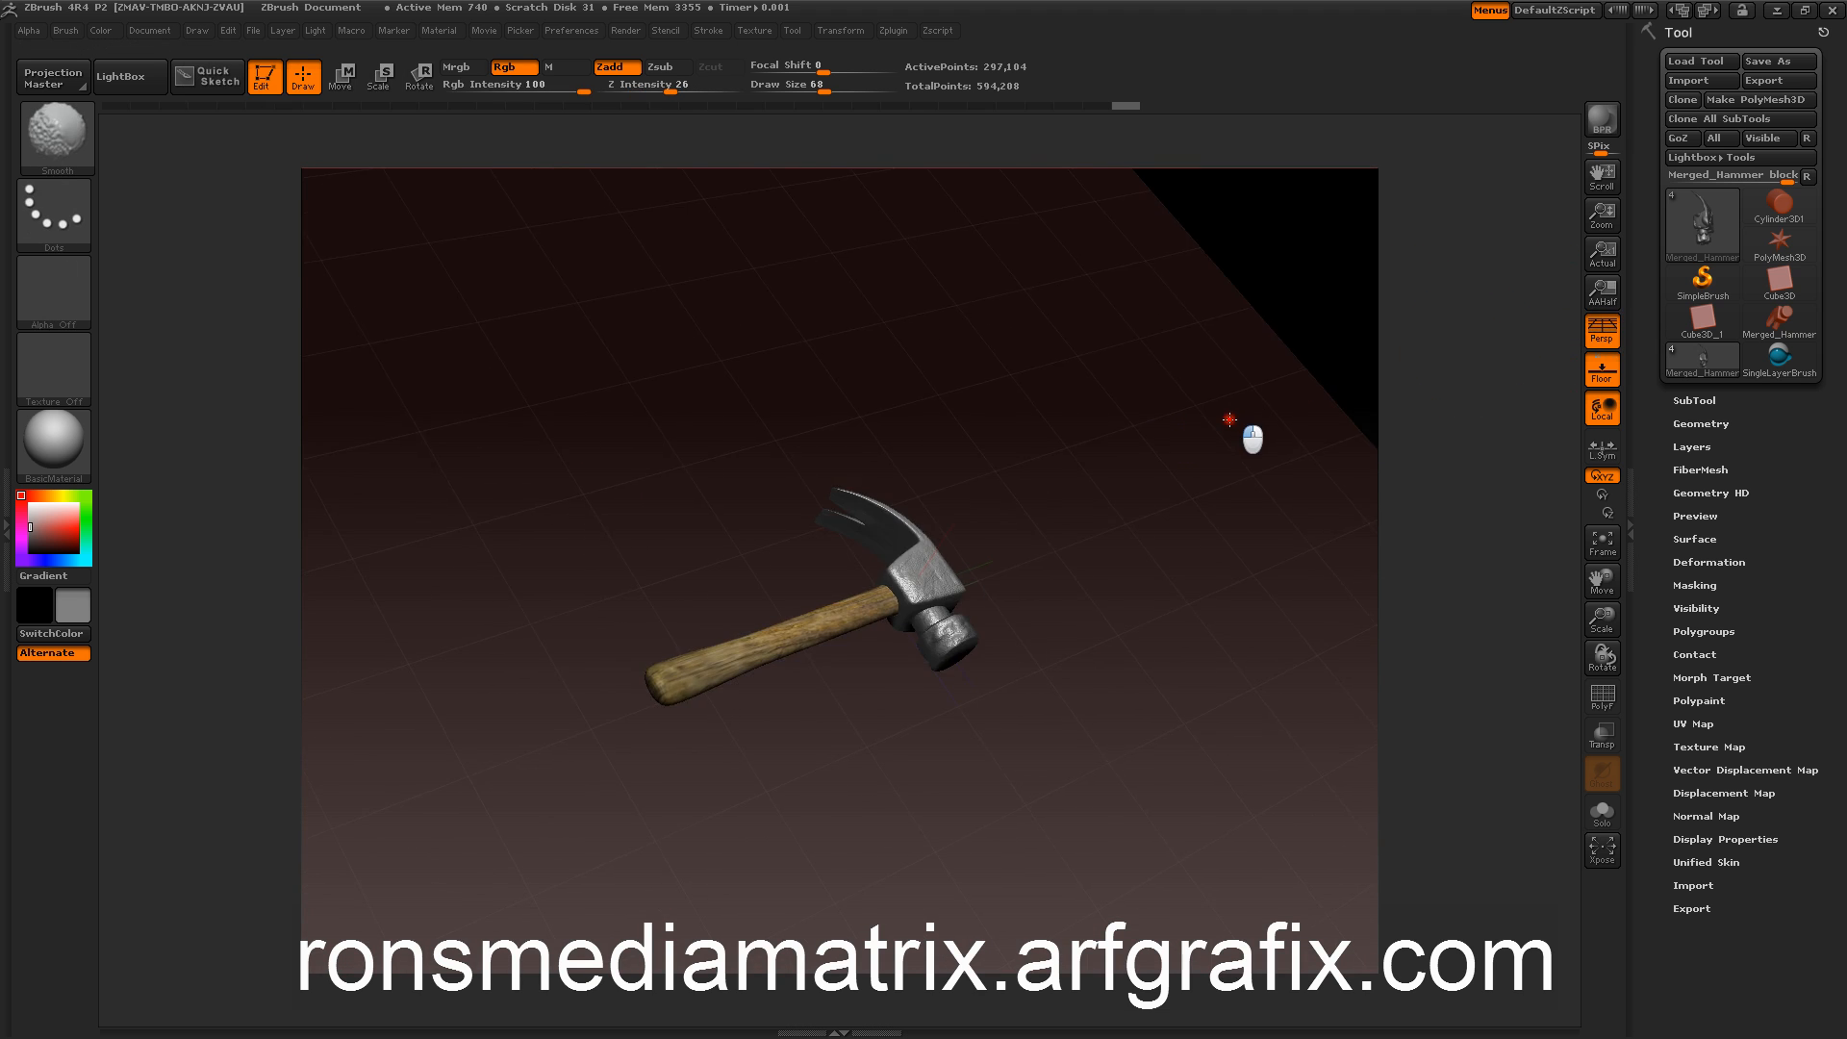
mouse_move(1213, 421)
shift+mouse_down()
mouse_move(1158, 372)
mouse_move(1199, 482)
mouse_move(1097, 732)
mouse_move(672, 515)
mouse_move(638, 397)
mouse_move(515, 495)
mouse_move(645, 516)
mouse_move(481, 585)
mouse_move(441, 545)
mouse_move(471, 515)
shift+mouse_up()
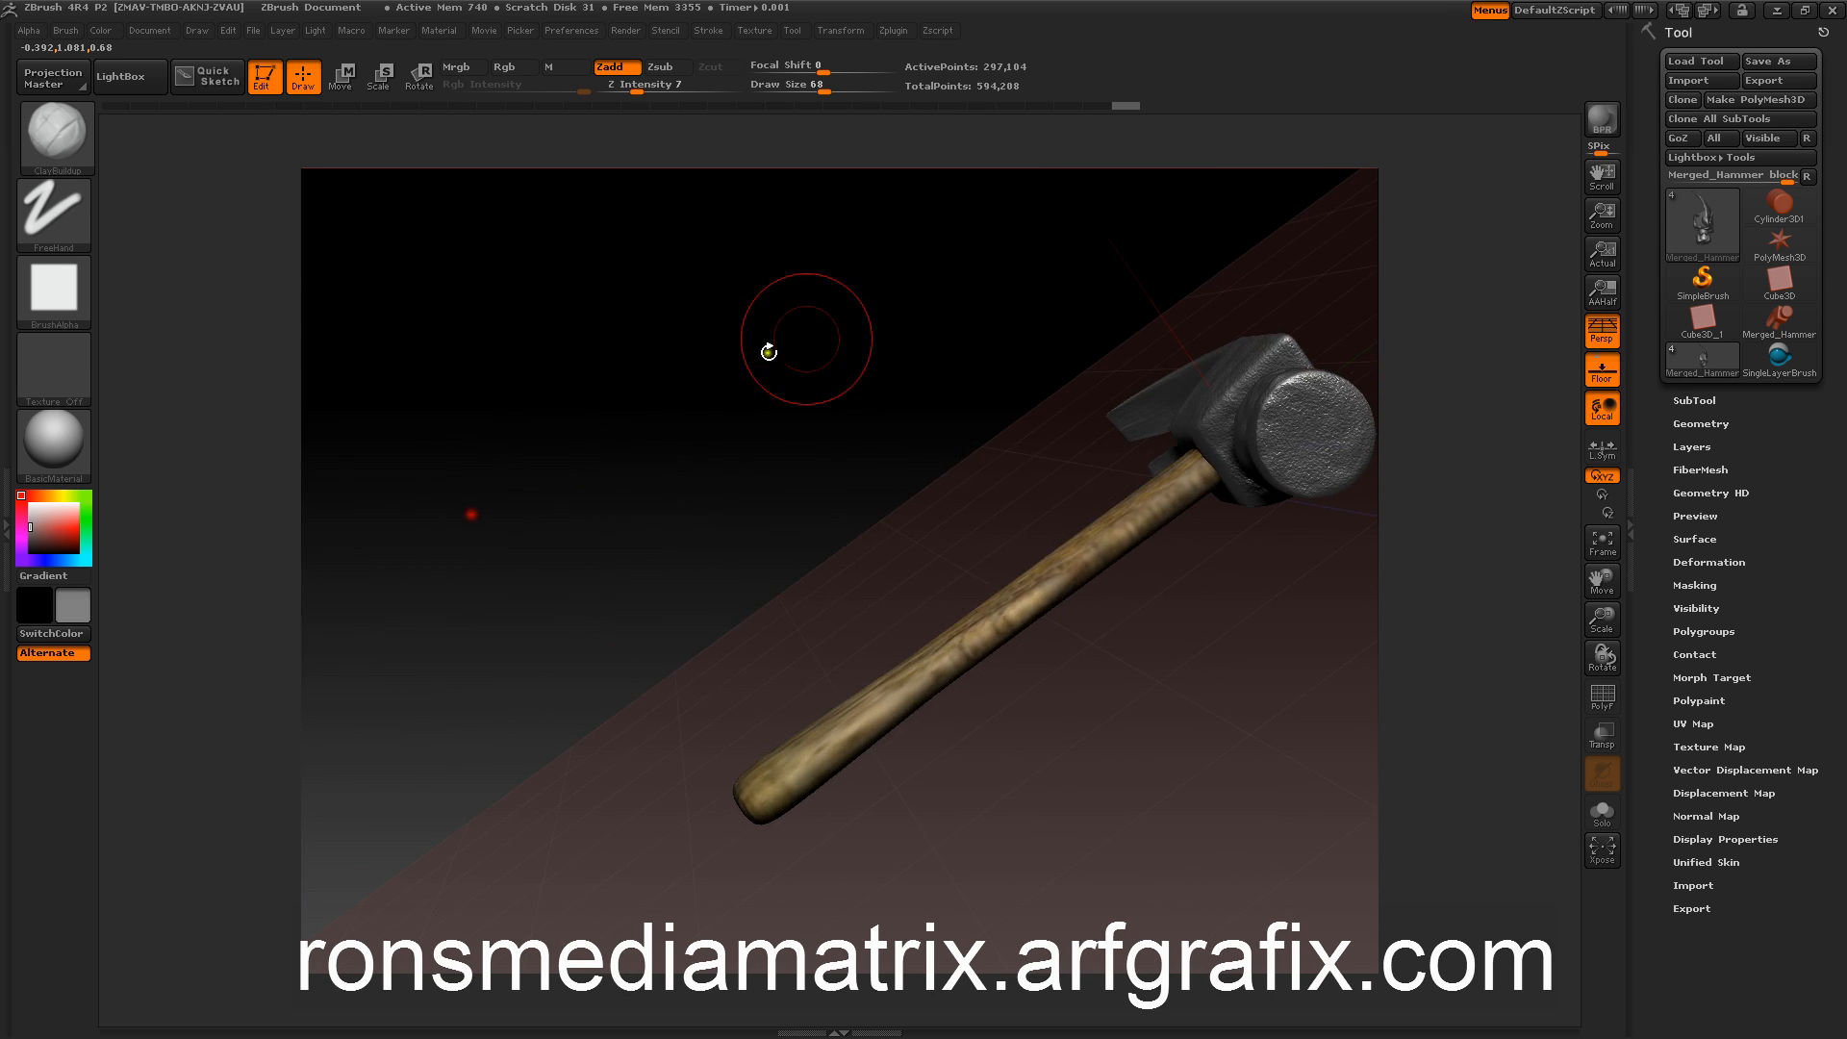
drag(799, 346, 1196, 202)
mouse_move(1196, 734)
mouse_down()
mouse_move(1121, 796)
mouse_move(1247, 750)
mouse_move(1244, 734)
mouse_move(1018, 792)
mouse_move(1039, 839)
mouse_move(1064, 783)
mouse_move(989, 751)
mouse_move(990, 812)
mouse_move(970, 783)
mouse_move(985, 746)
mouse_move(999, 781)
mouse_up()
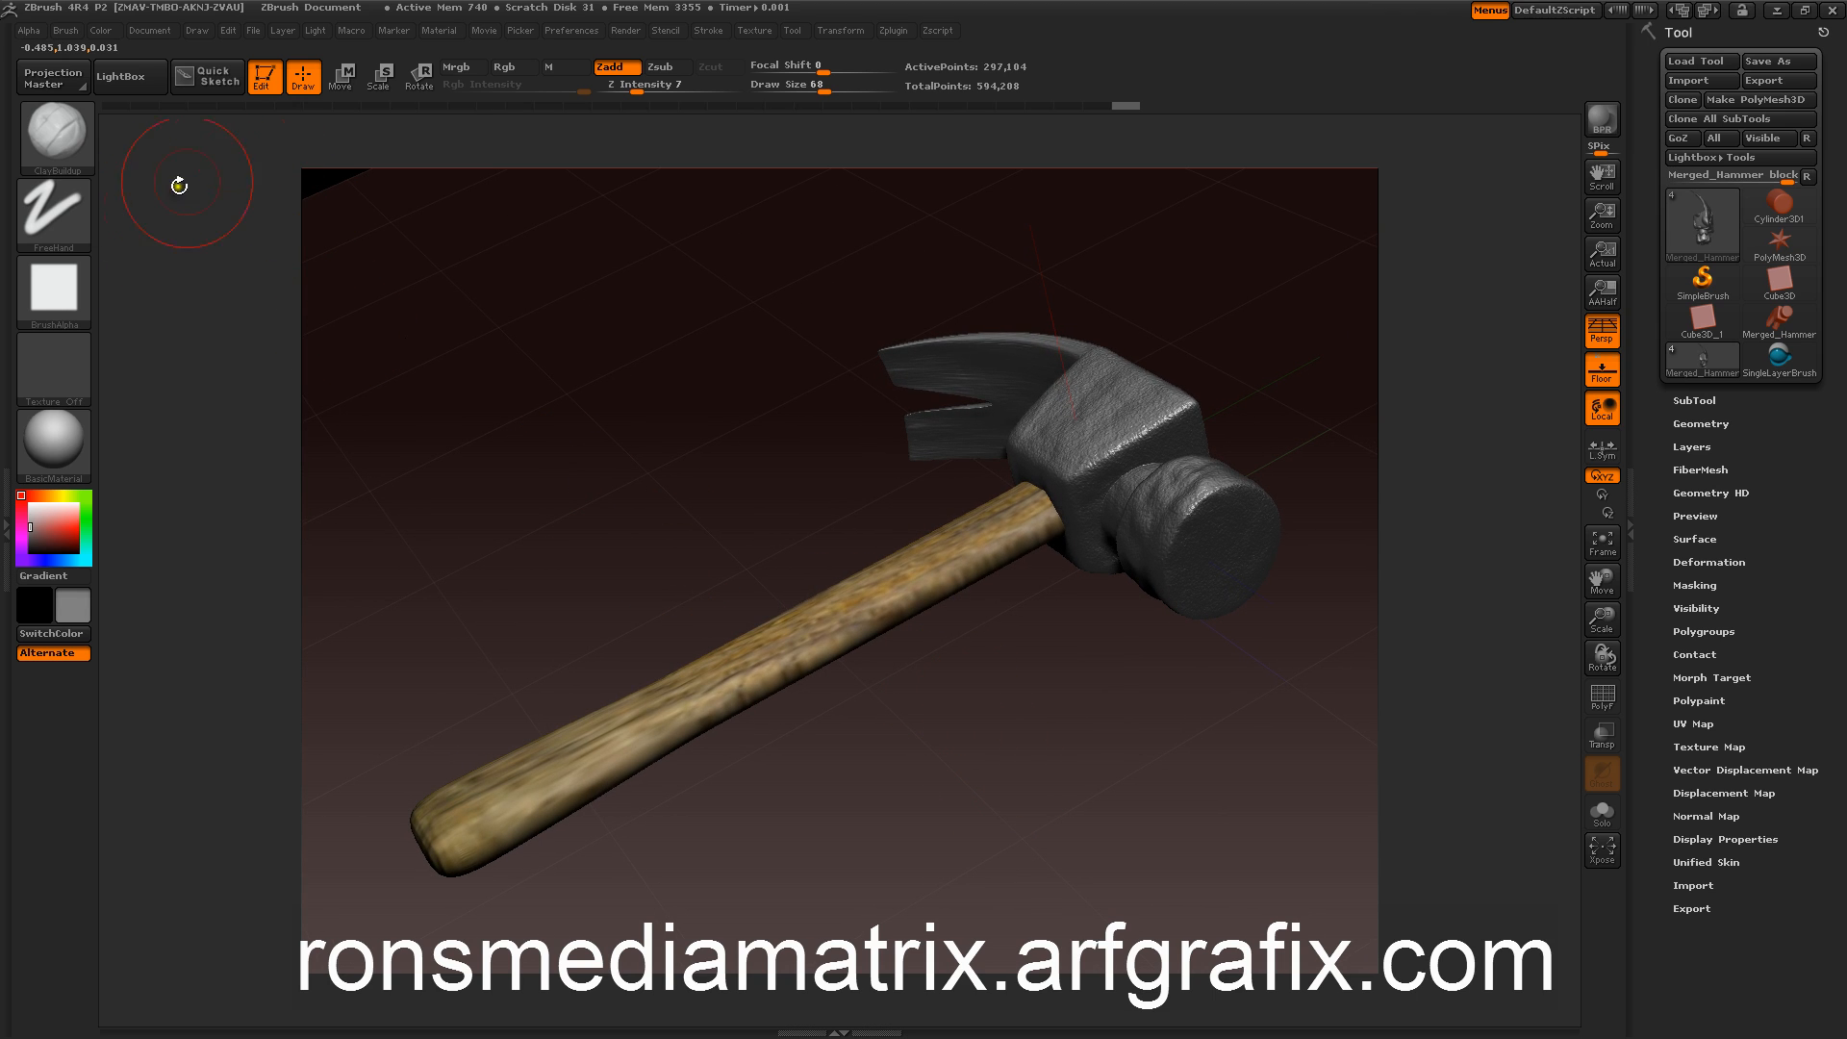
click(150, 29)
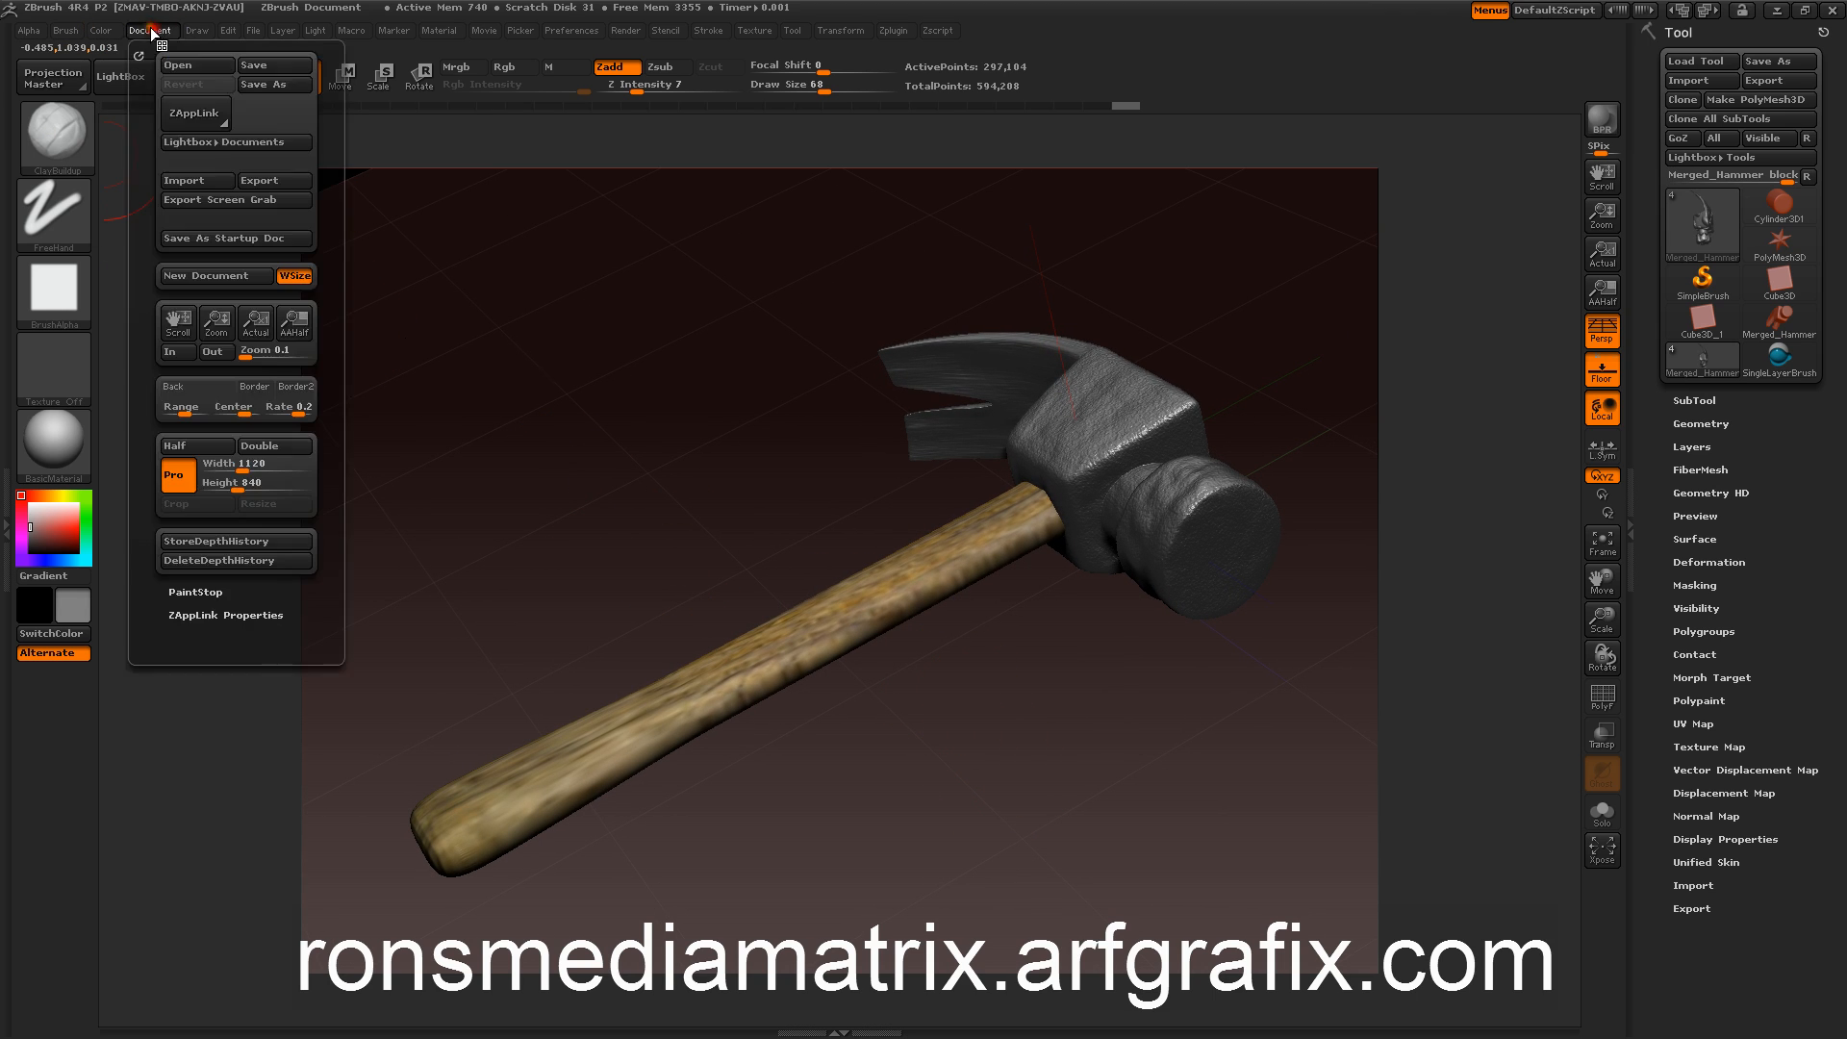
drag(190, 387, 35, 513)
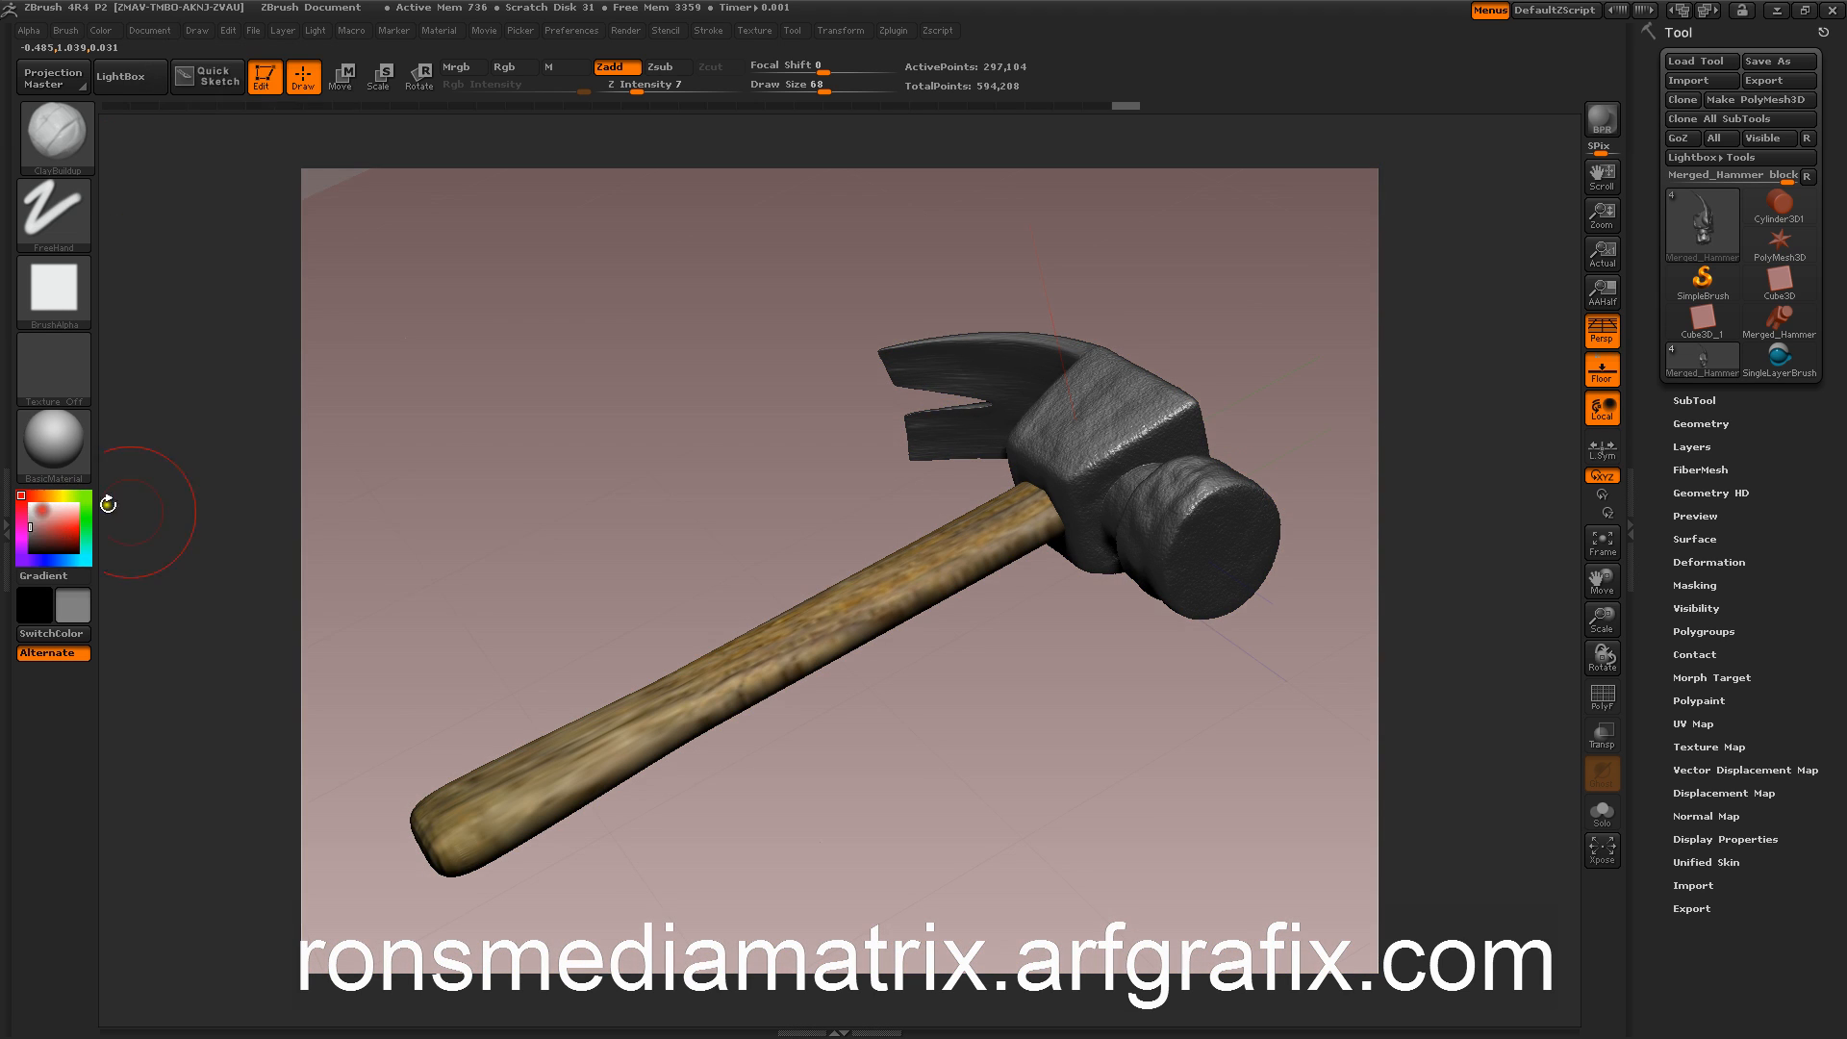
Step: Move the main light to the upper-left edge of the preview sphere and run a BPR render of the hammer with shadows
click(309, 31)
click(316, 30)
click(317, 29)
click(349, 81)
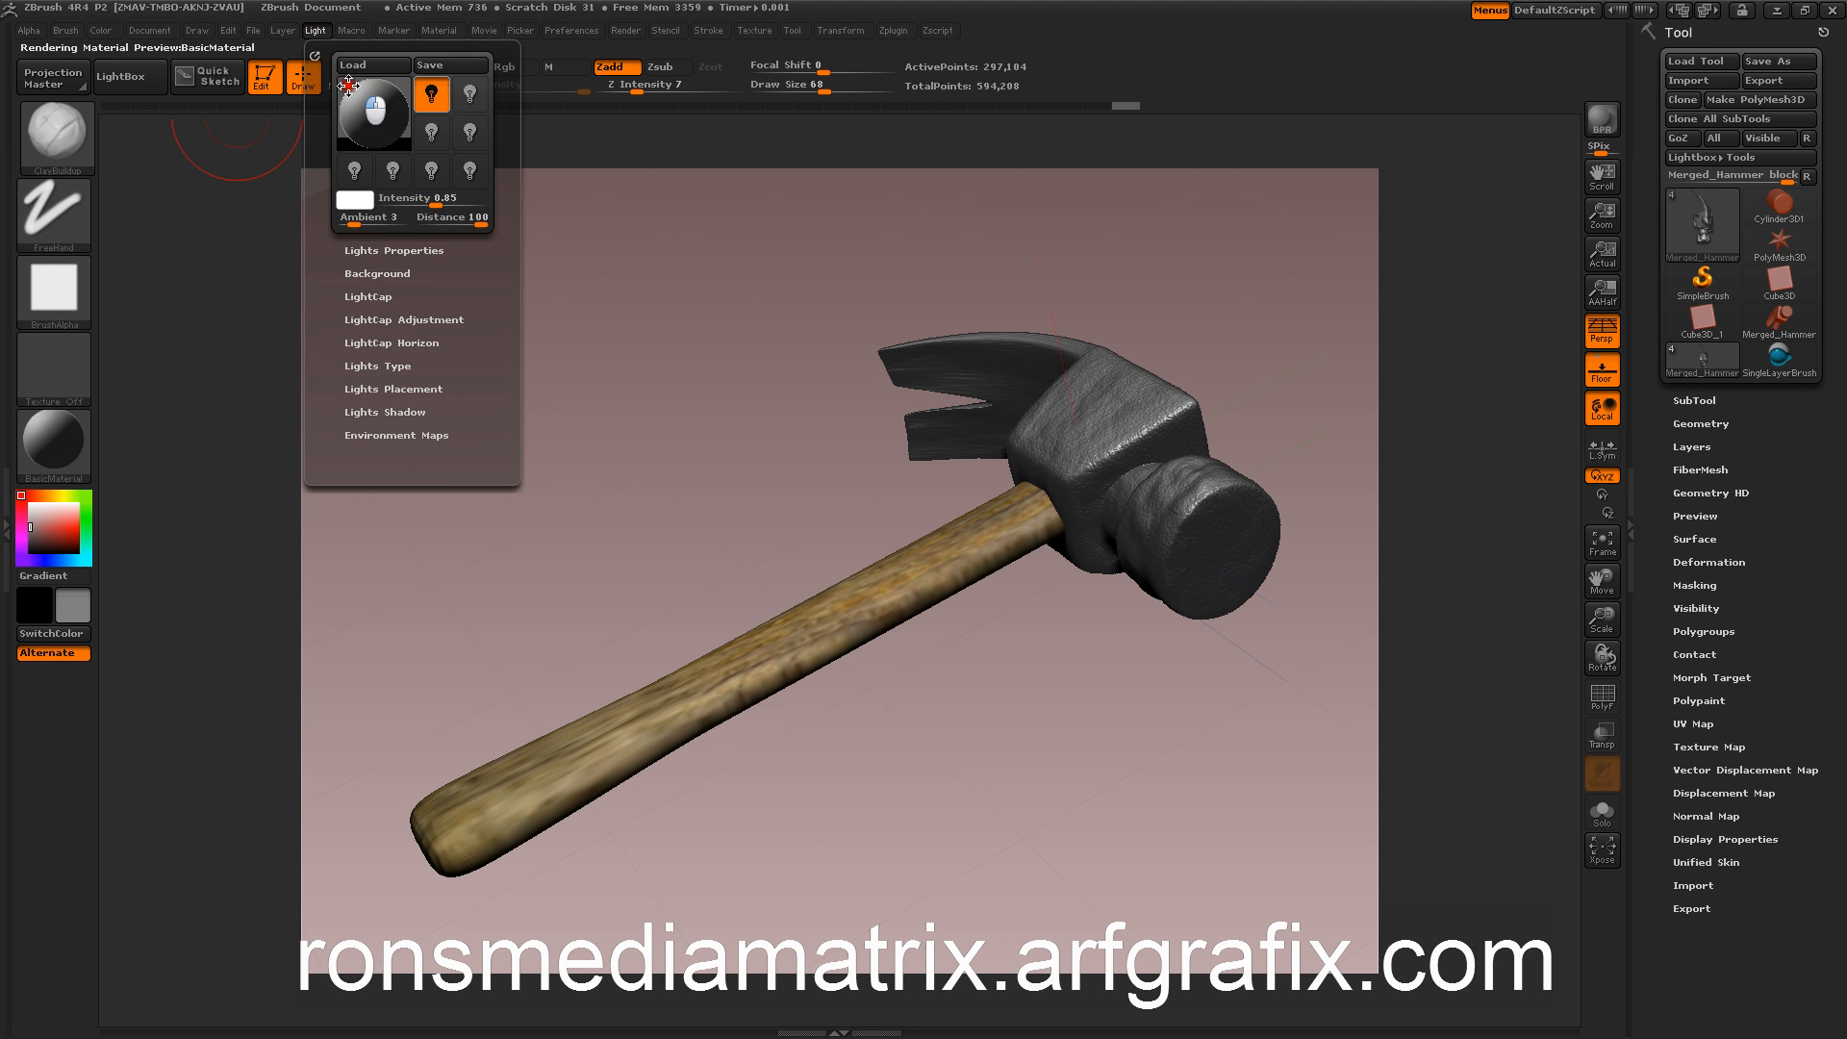
drag(348, 84, 352, 82)
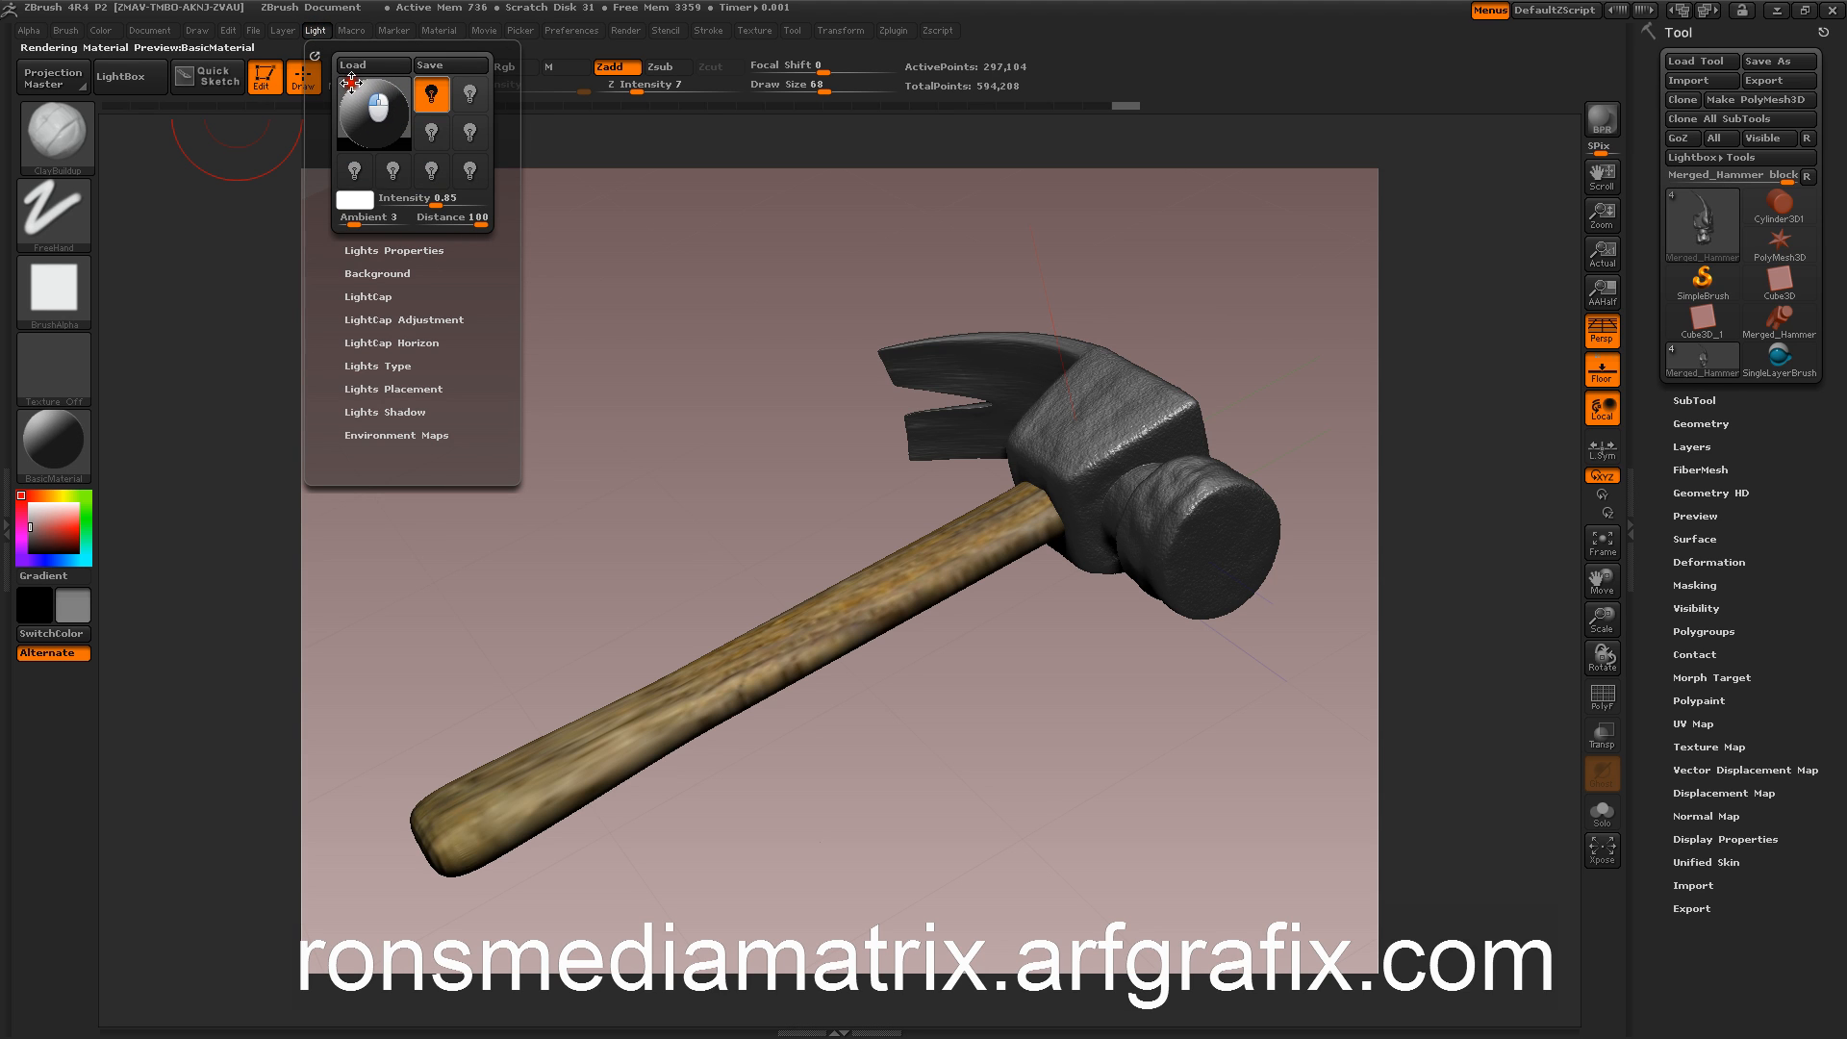
click(1602, 120)
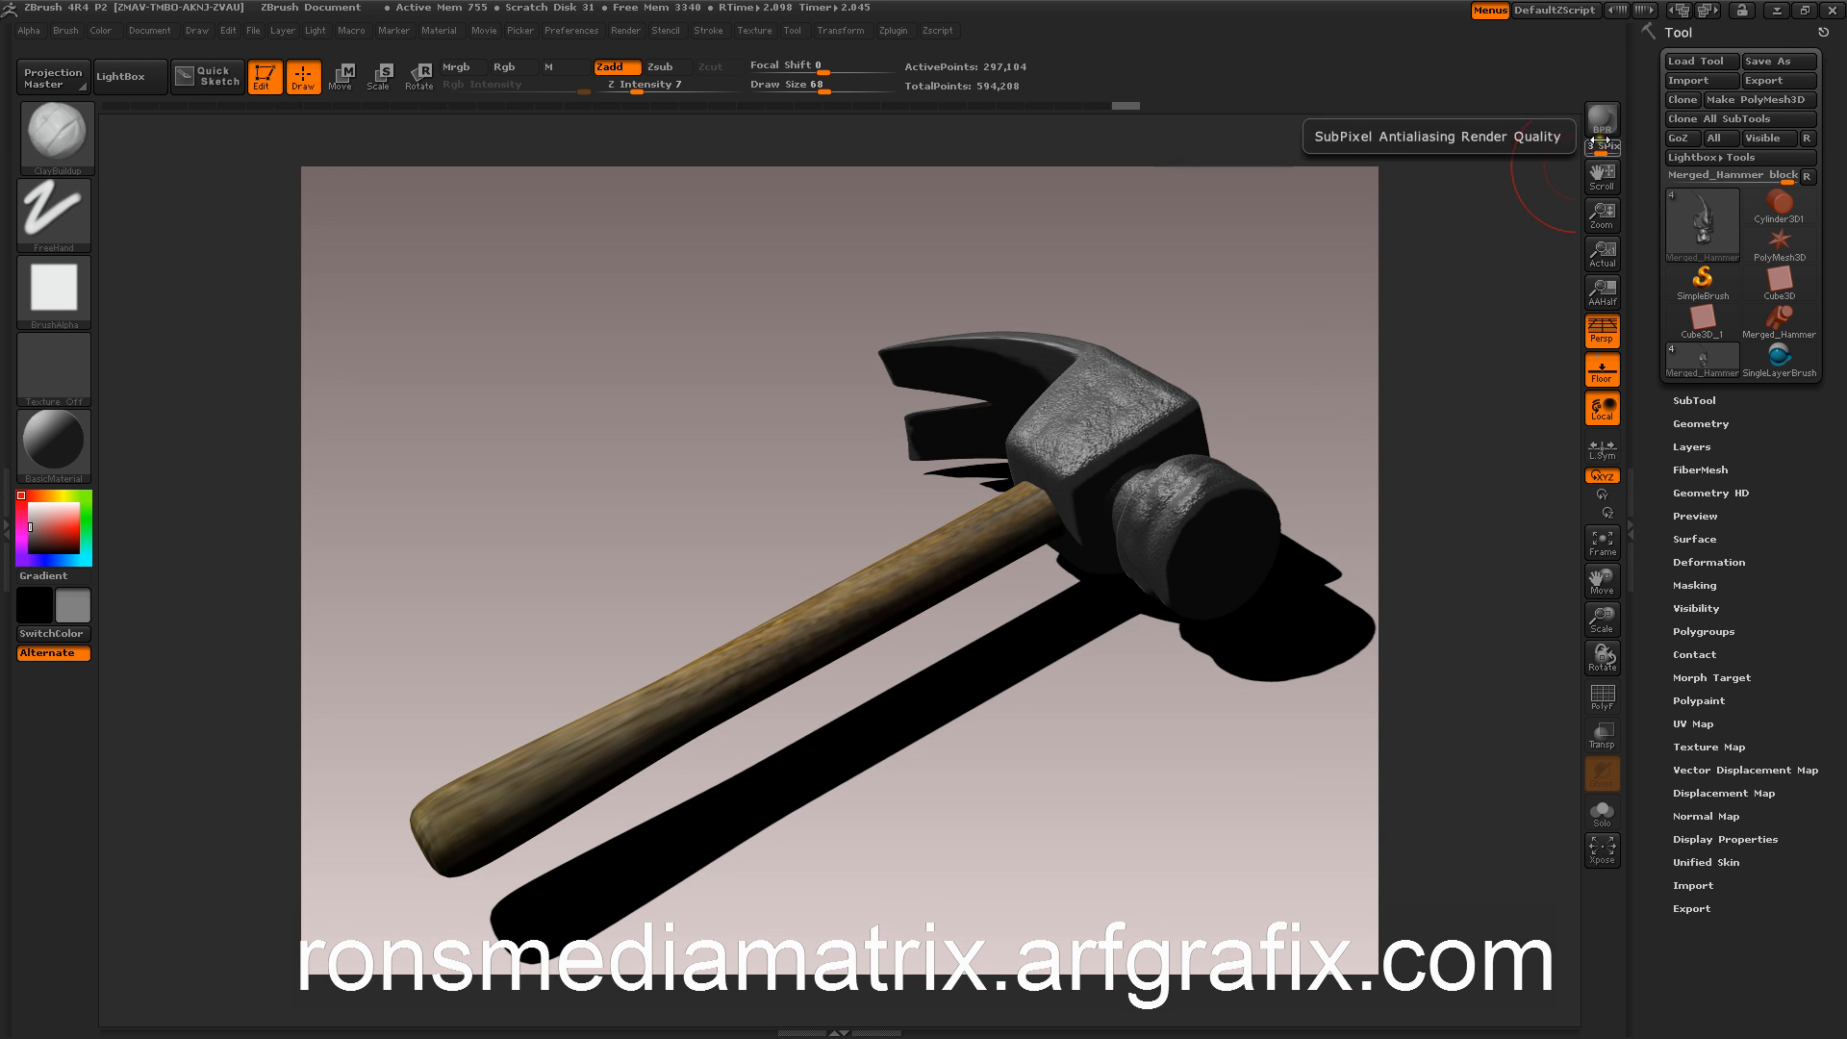
Step: Turn off perspective and view the hammer straight from the side, with the floor plane seen edge-on
drag(763, 433, 601, 375)
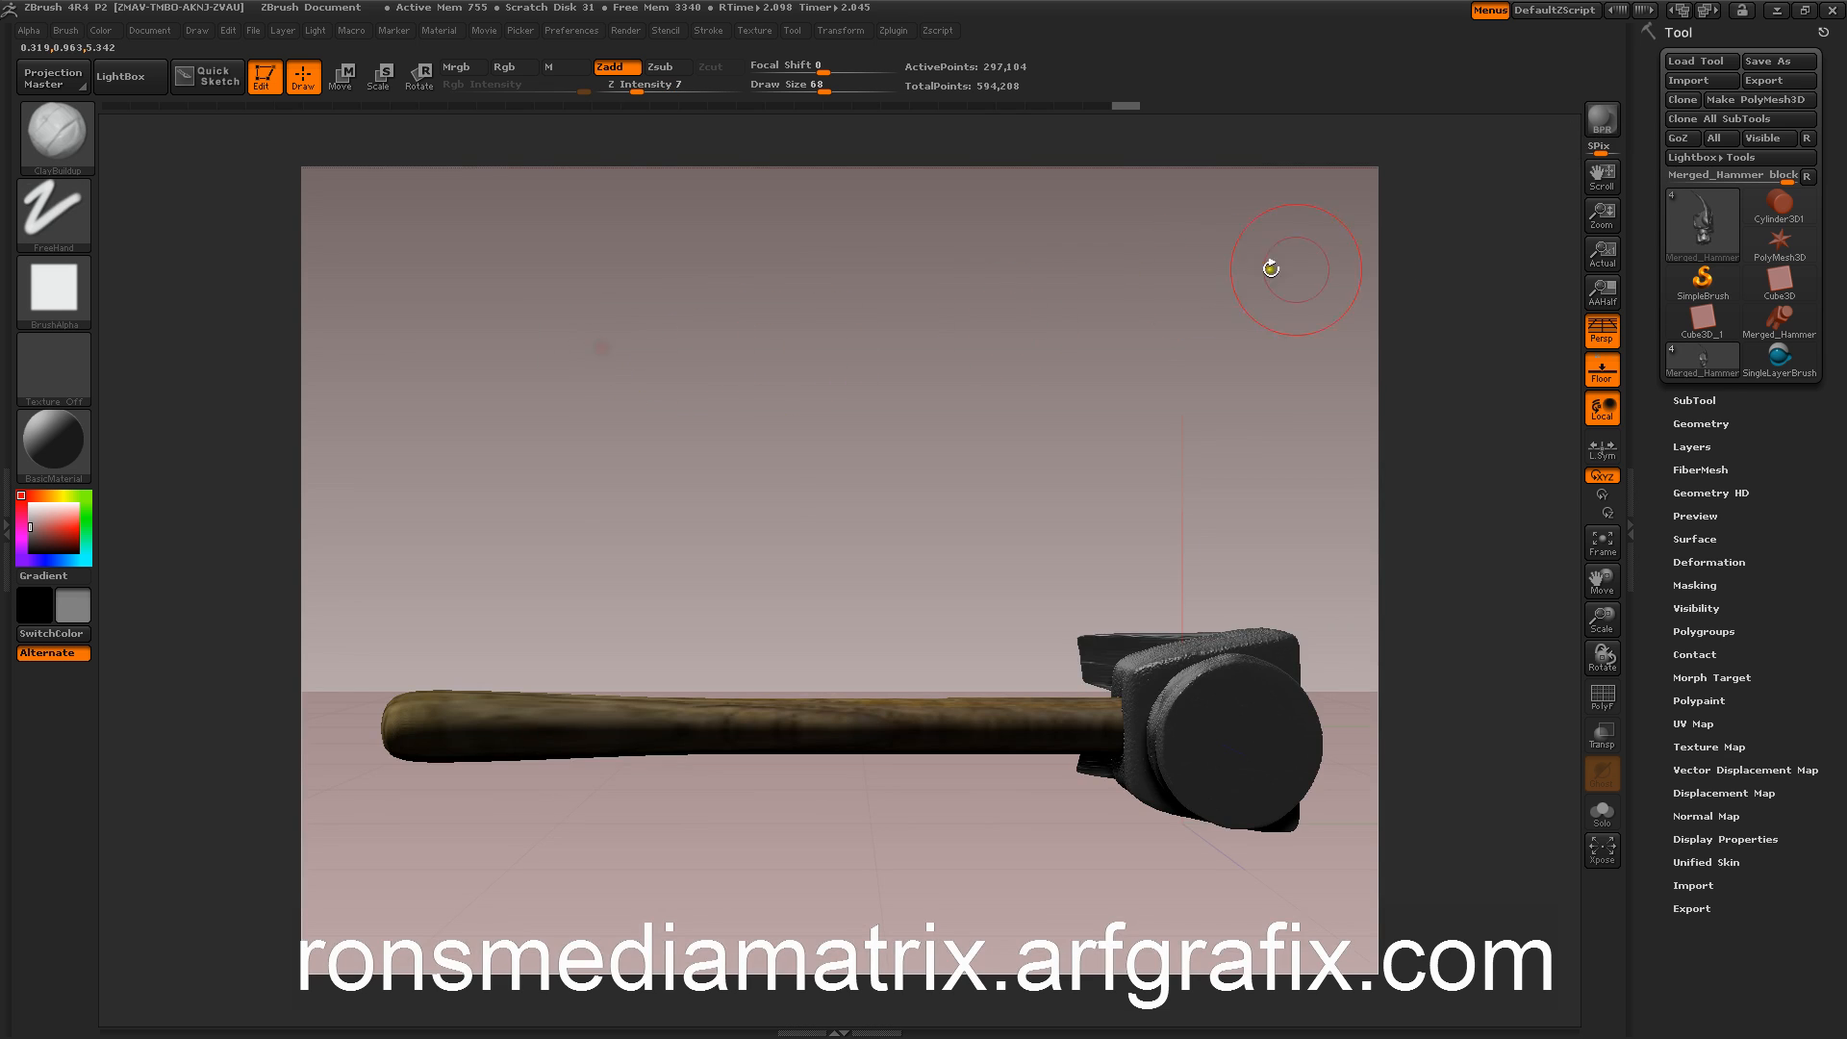
click(1599, 332)
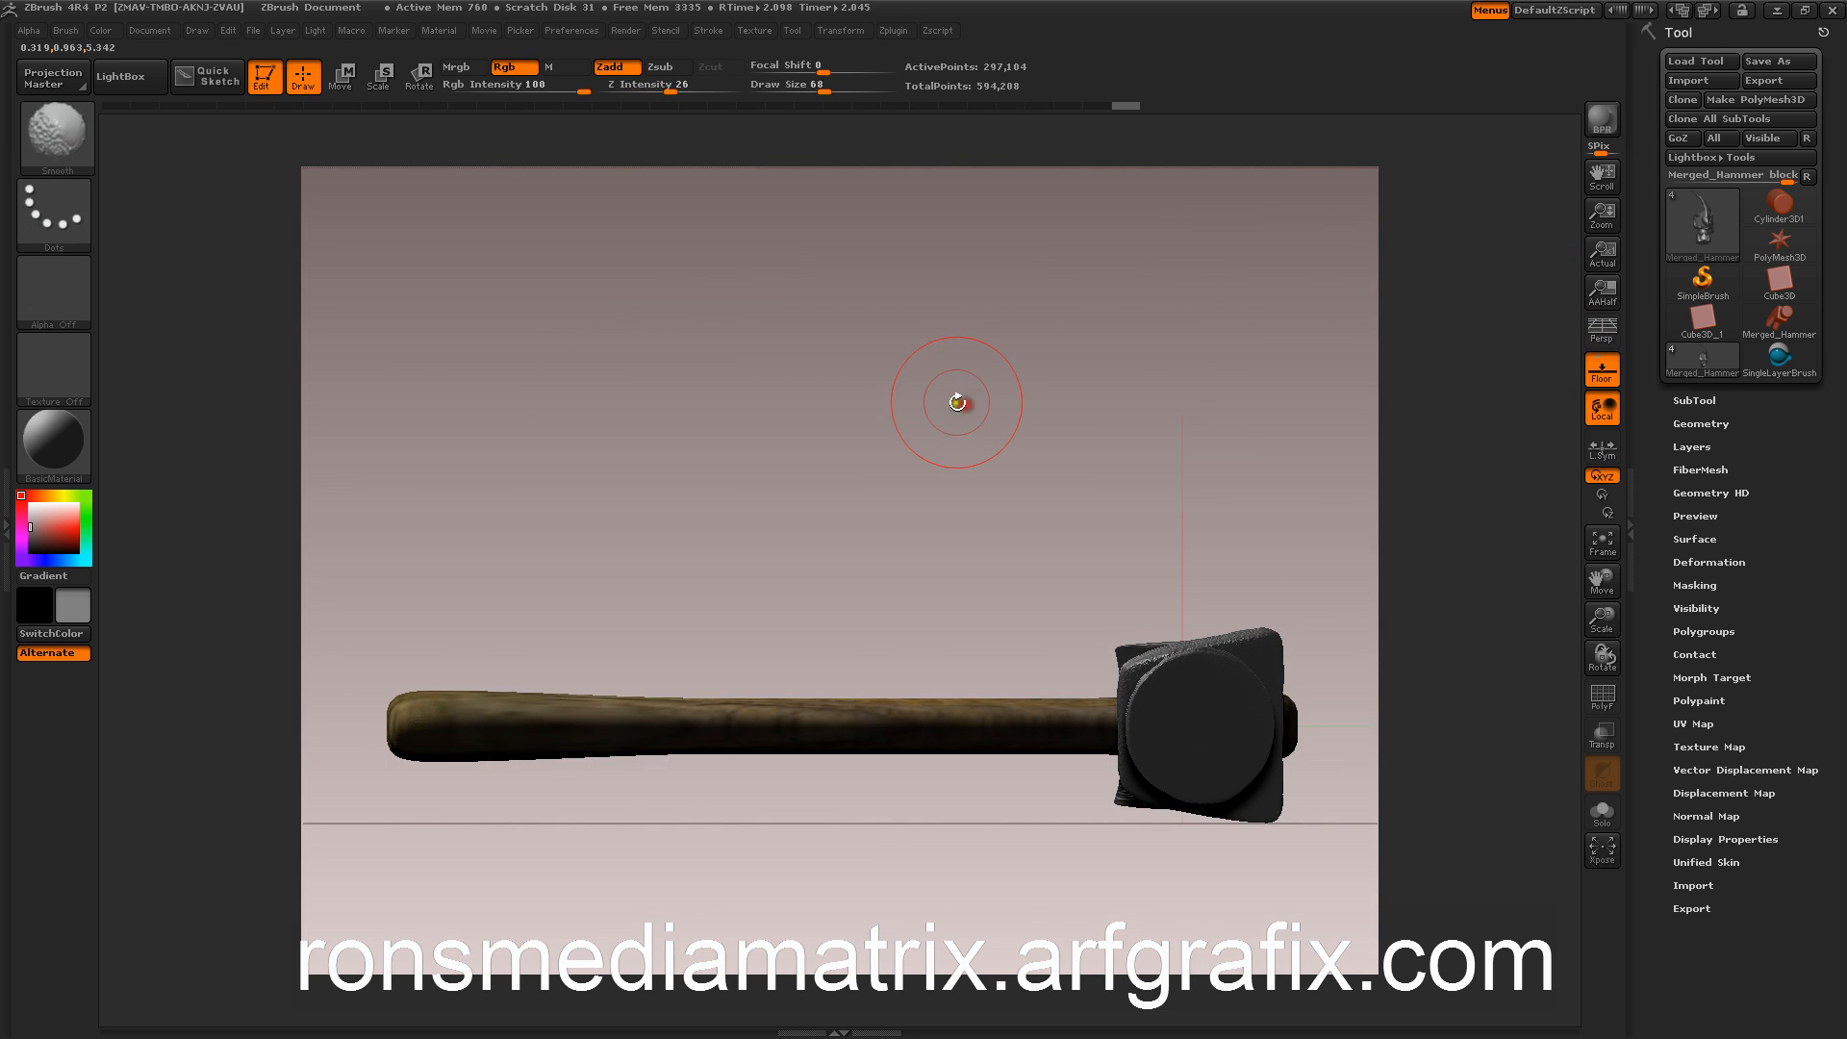
mouse_move(956, 400)
mouse_down()
mouse_move(951, 458)
mouse_move(906, 332)
mouse_up()
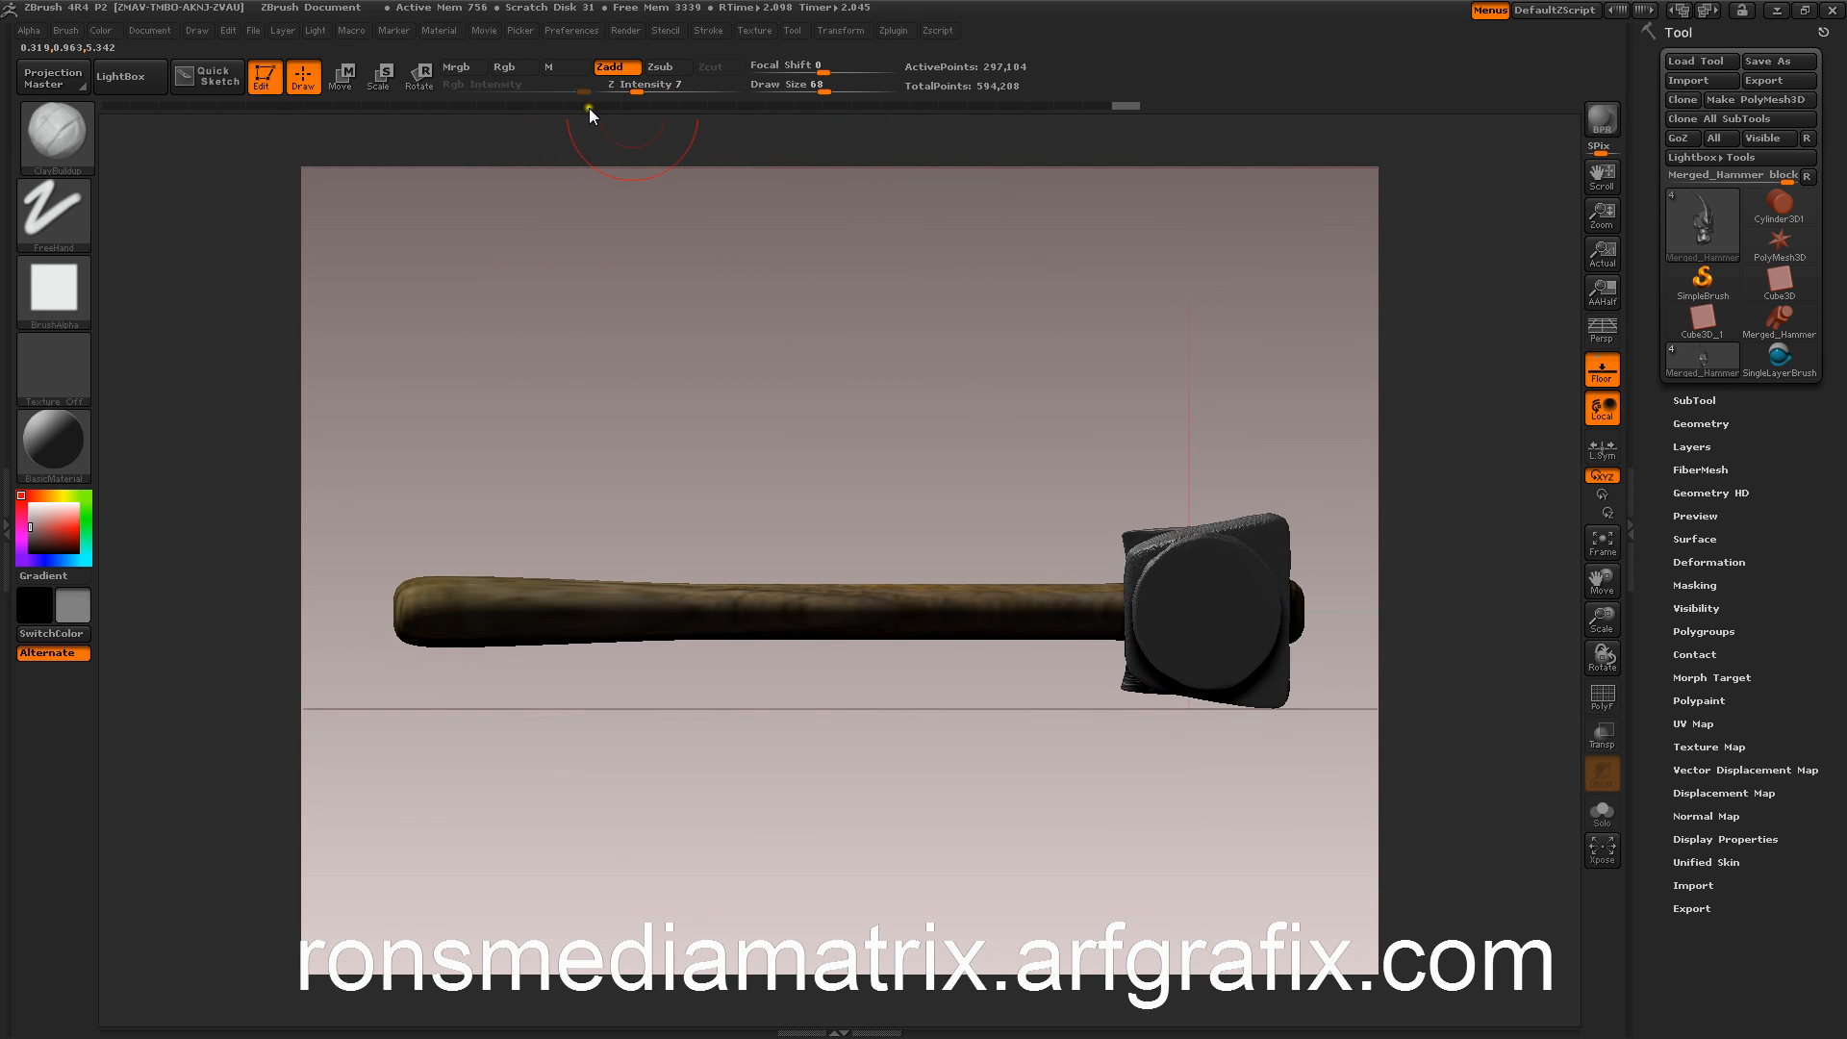
click(425, 75)
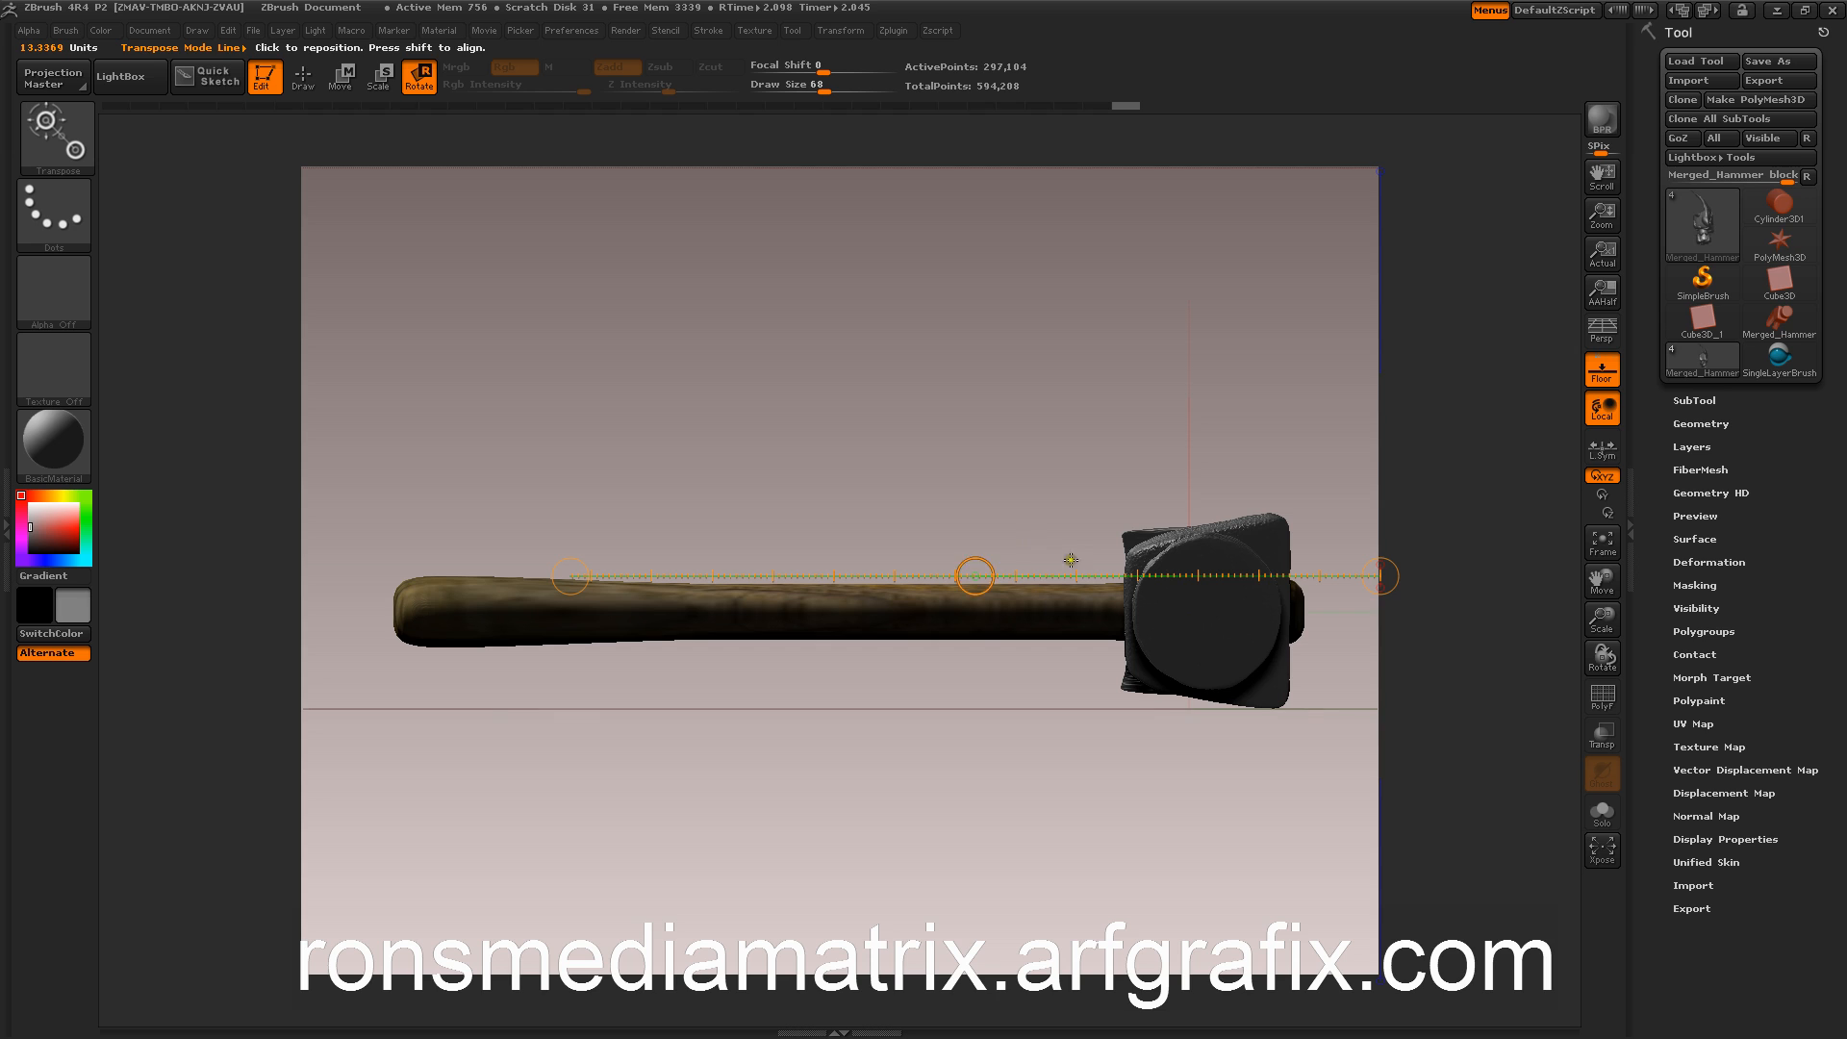
drag(1219, 613, 420, 614)
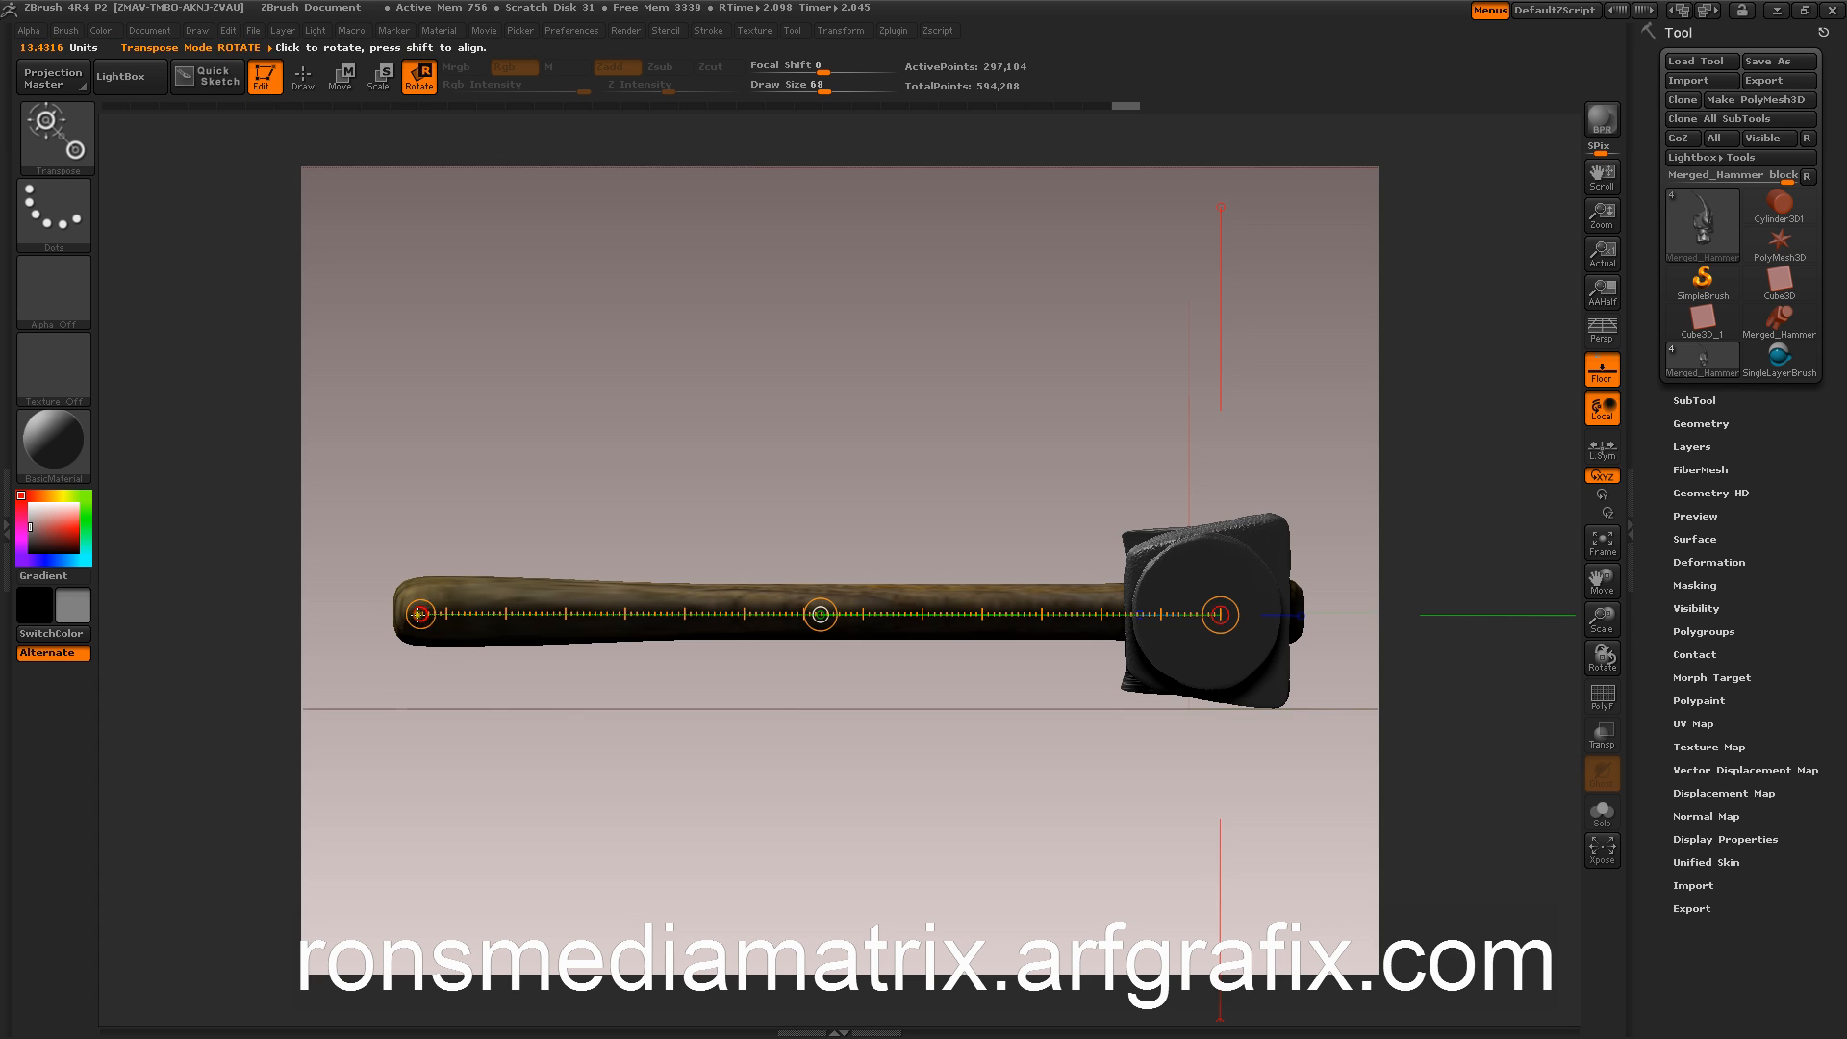
click(418, 630)
drag(418, 635, 419, 618)
Step: Merge the visible hammer subtools with UVs kept, and switch to the merged hammer tool
click(1682, 399)
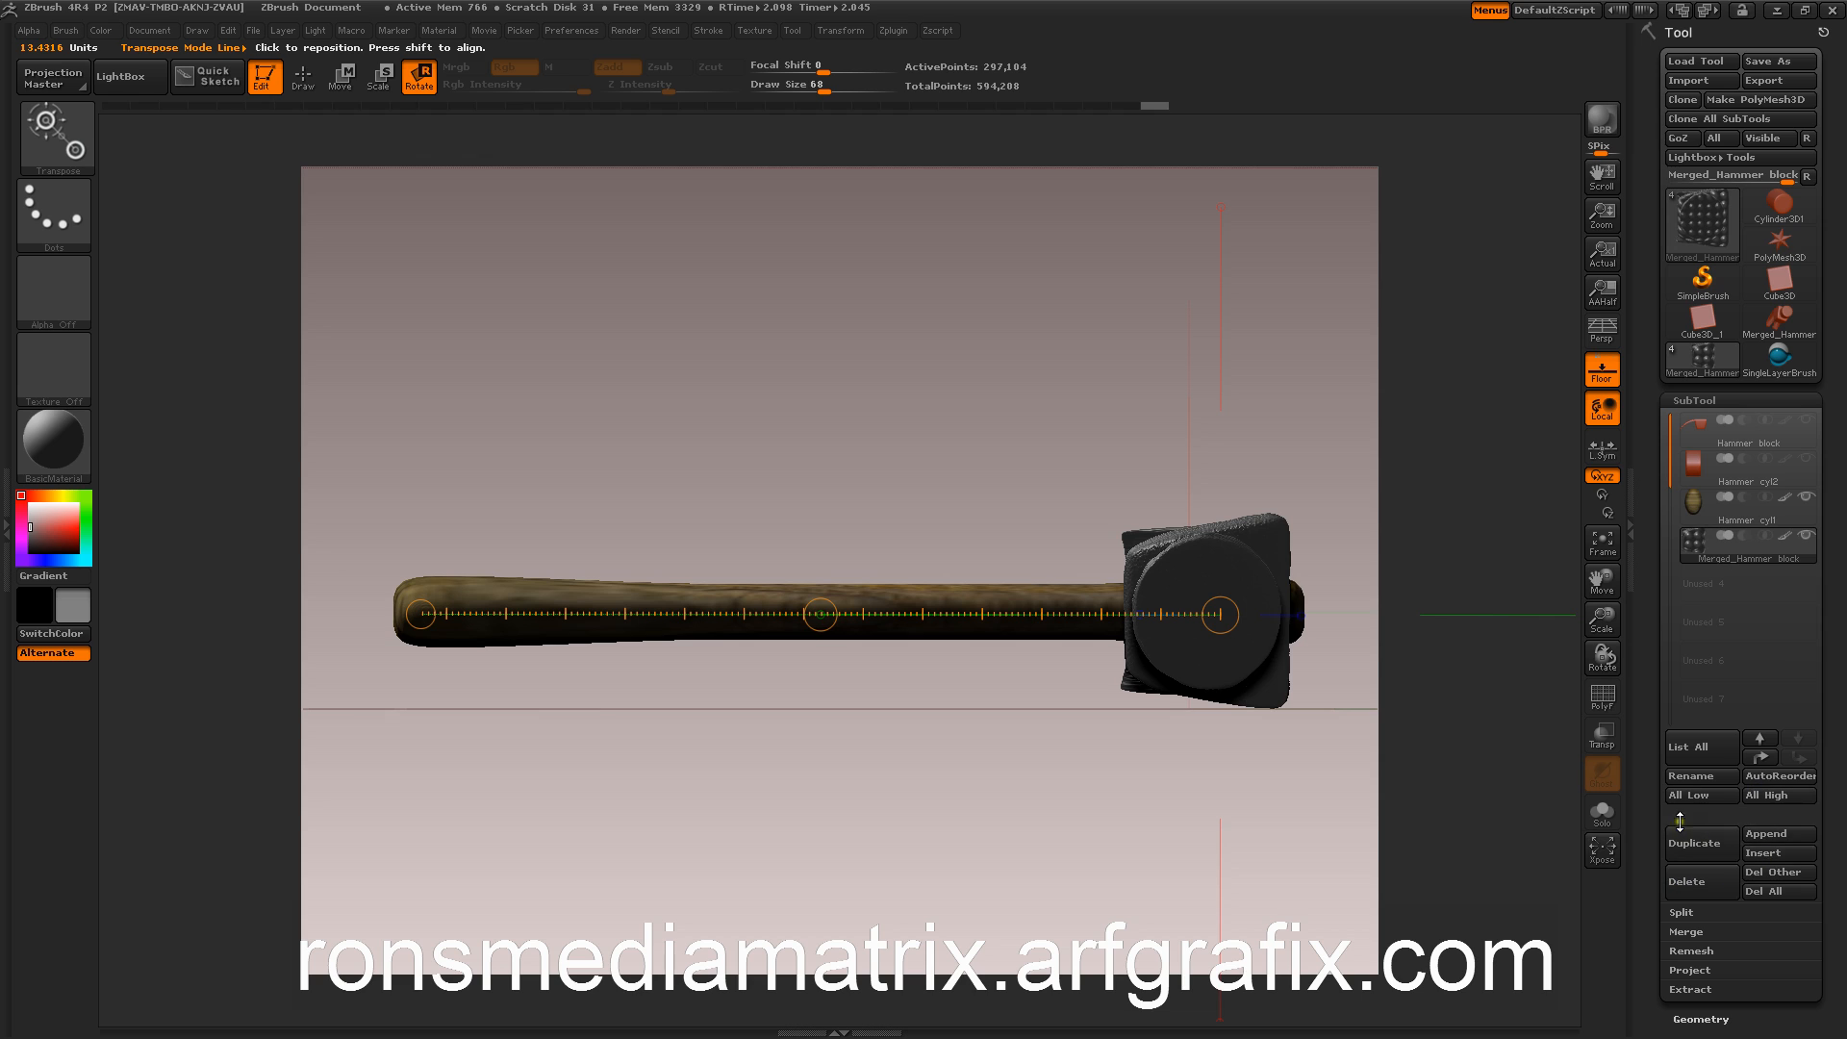
drag(1667, 808, 1607, 683)
click(303, 77)
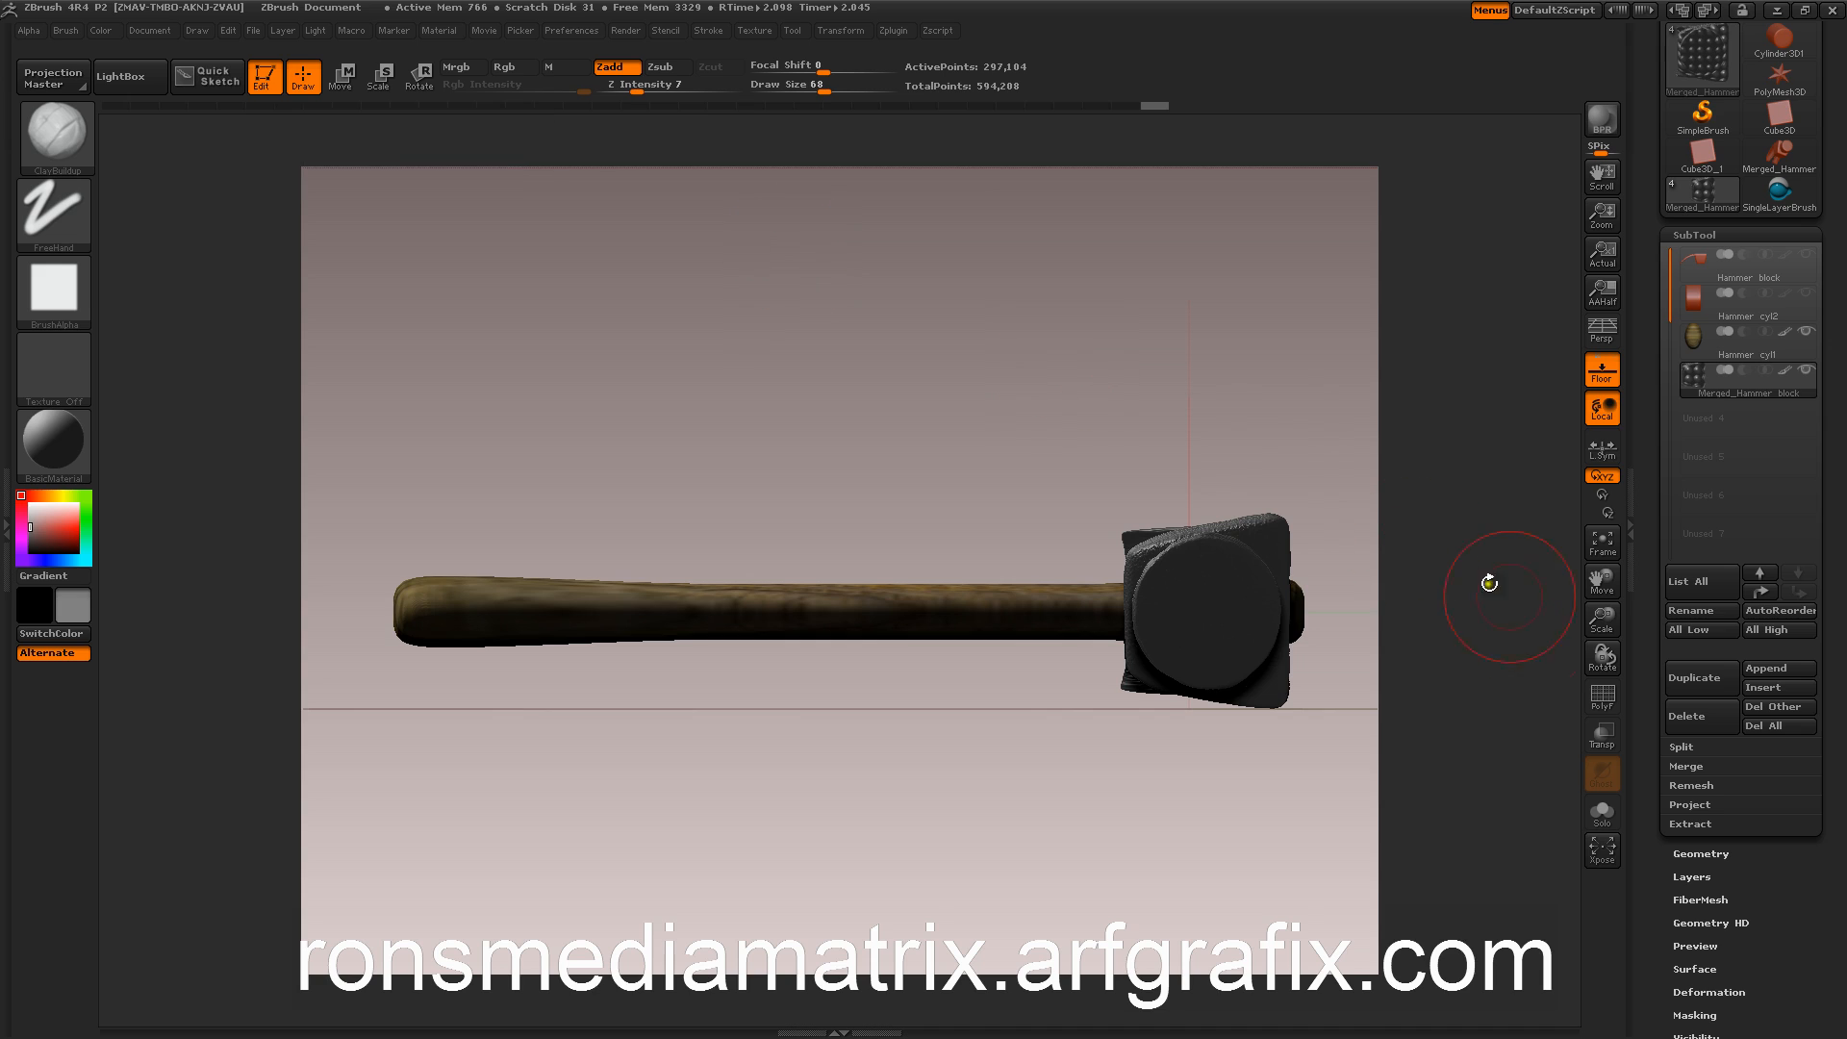
click(1685, 765)
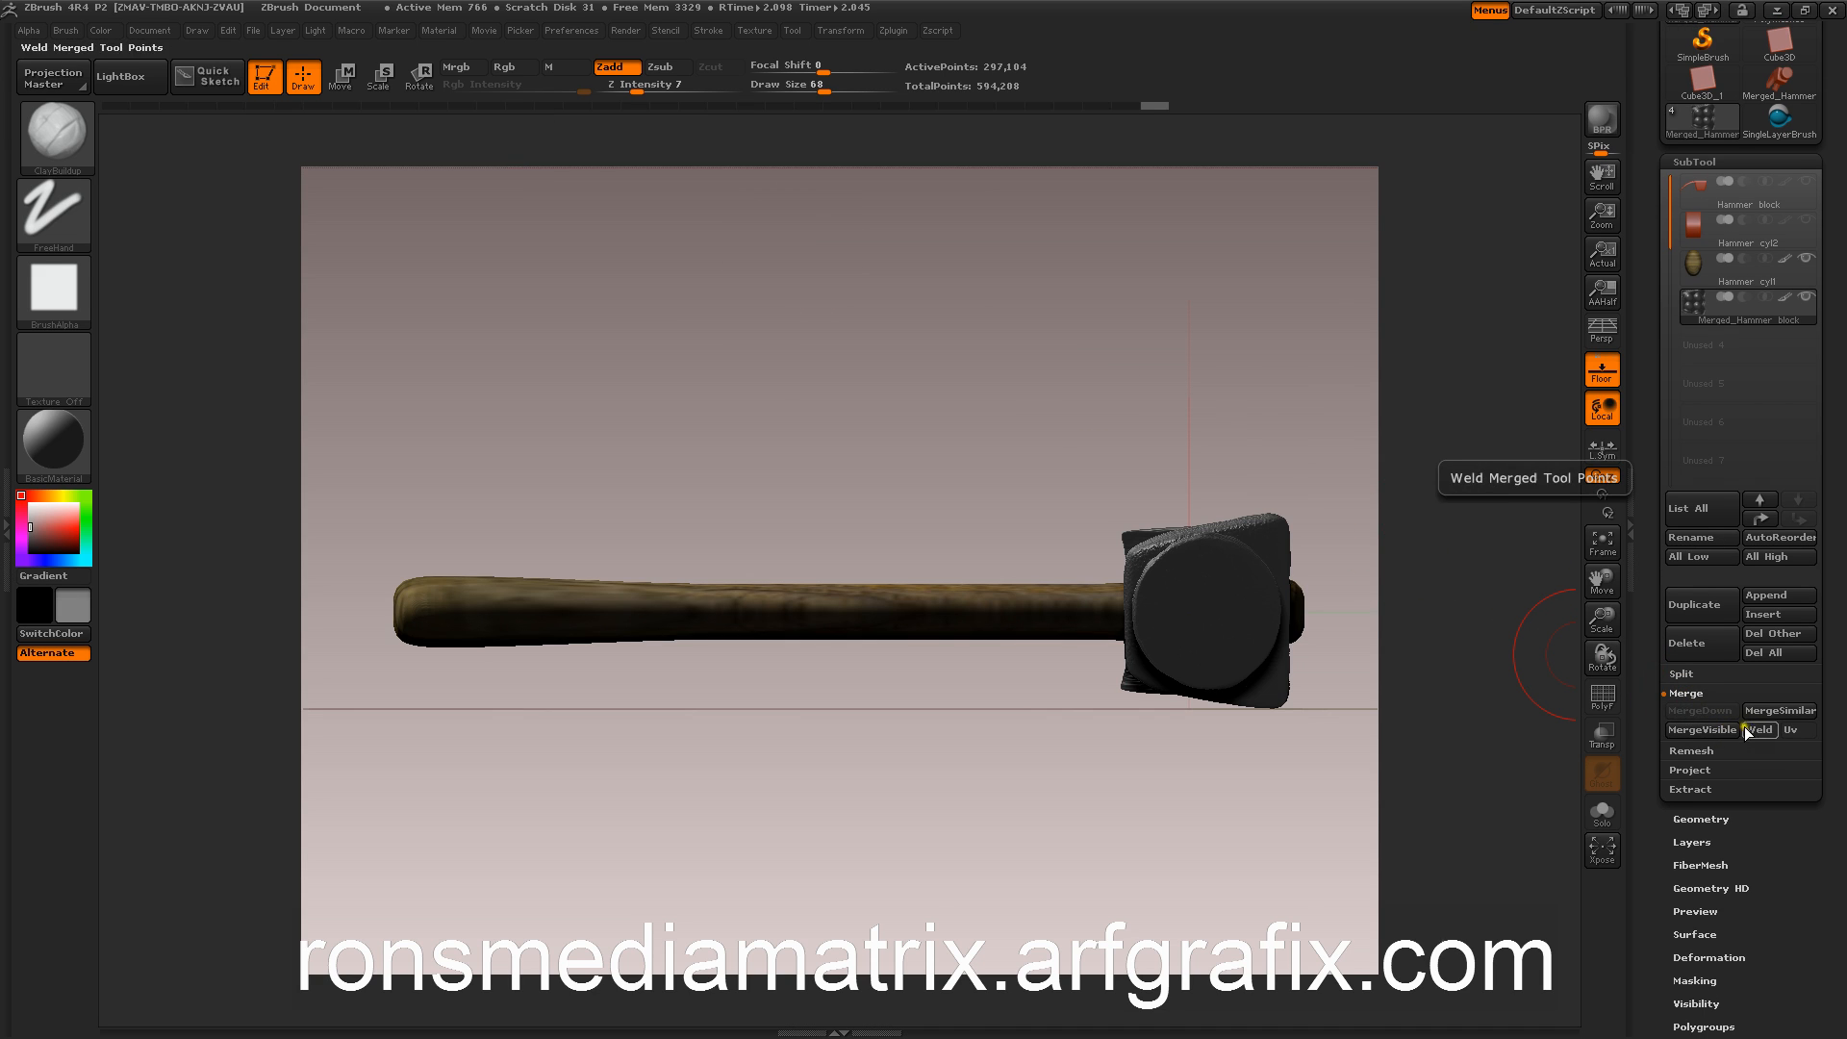
click(1791, 729)
click(1702, 730)
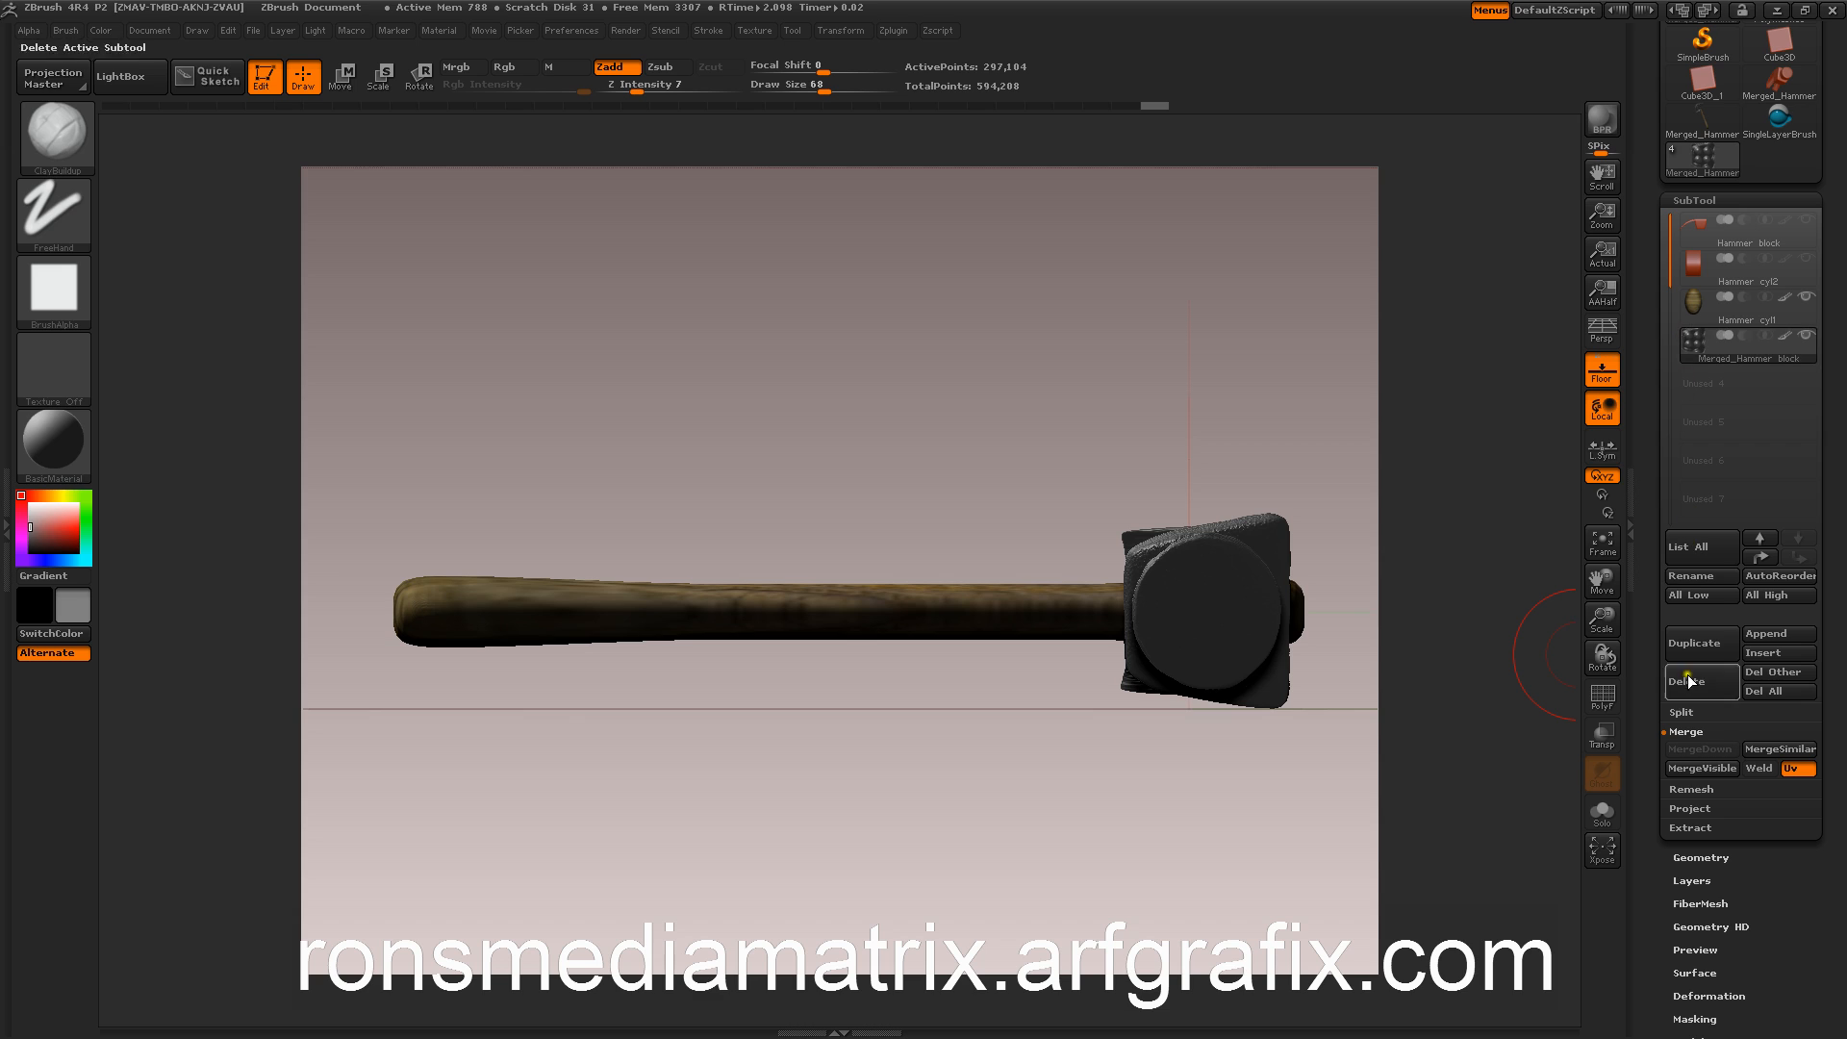
click(1699, 767)
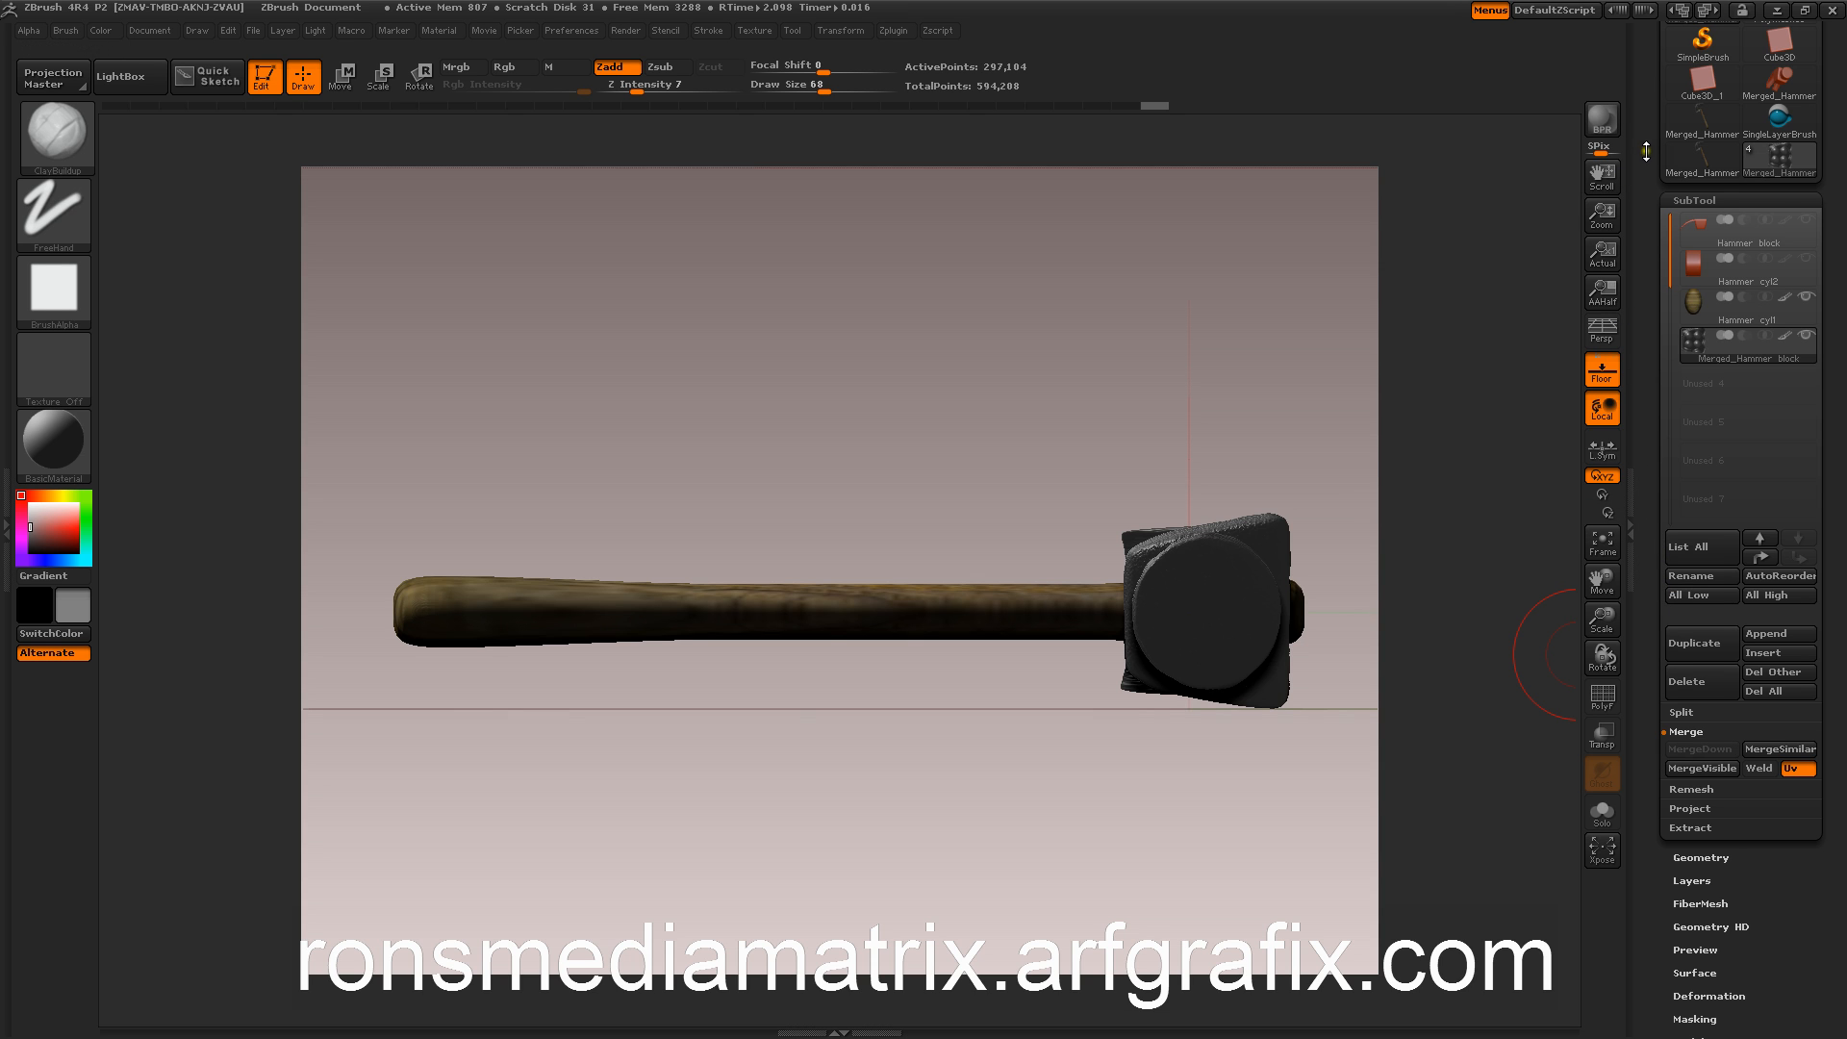
click(1701, 155)
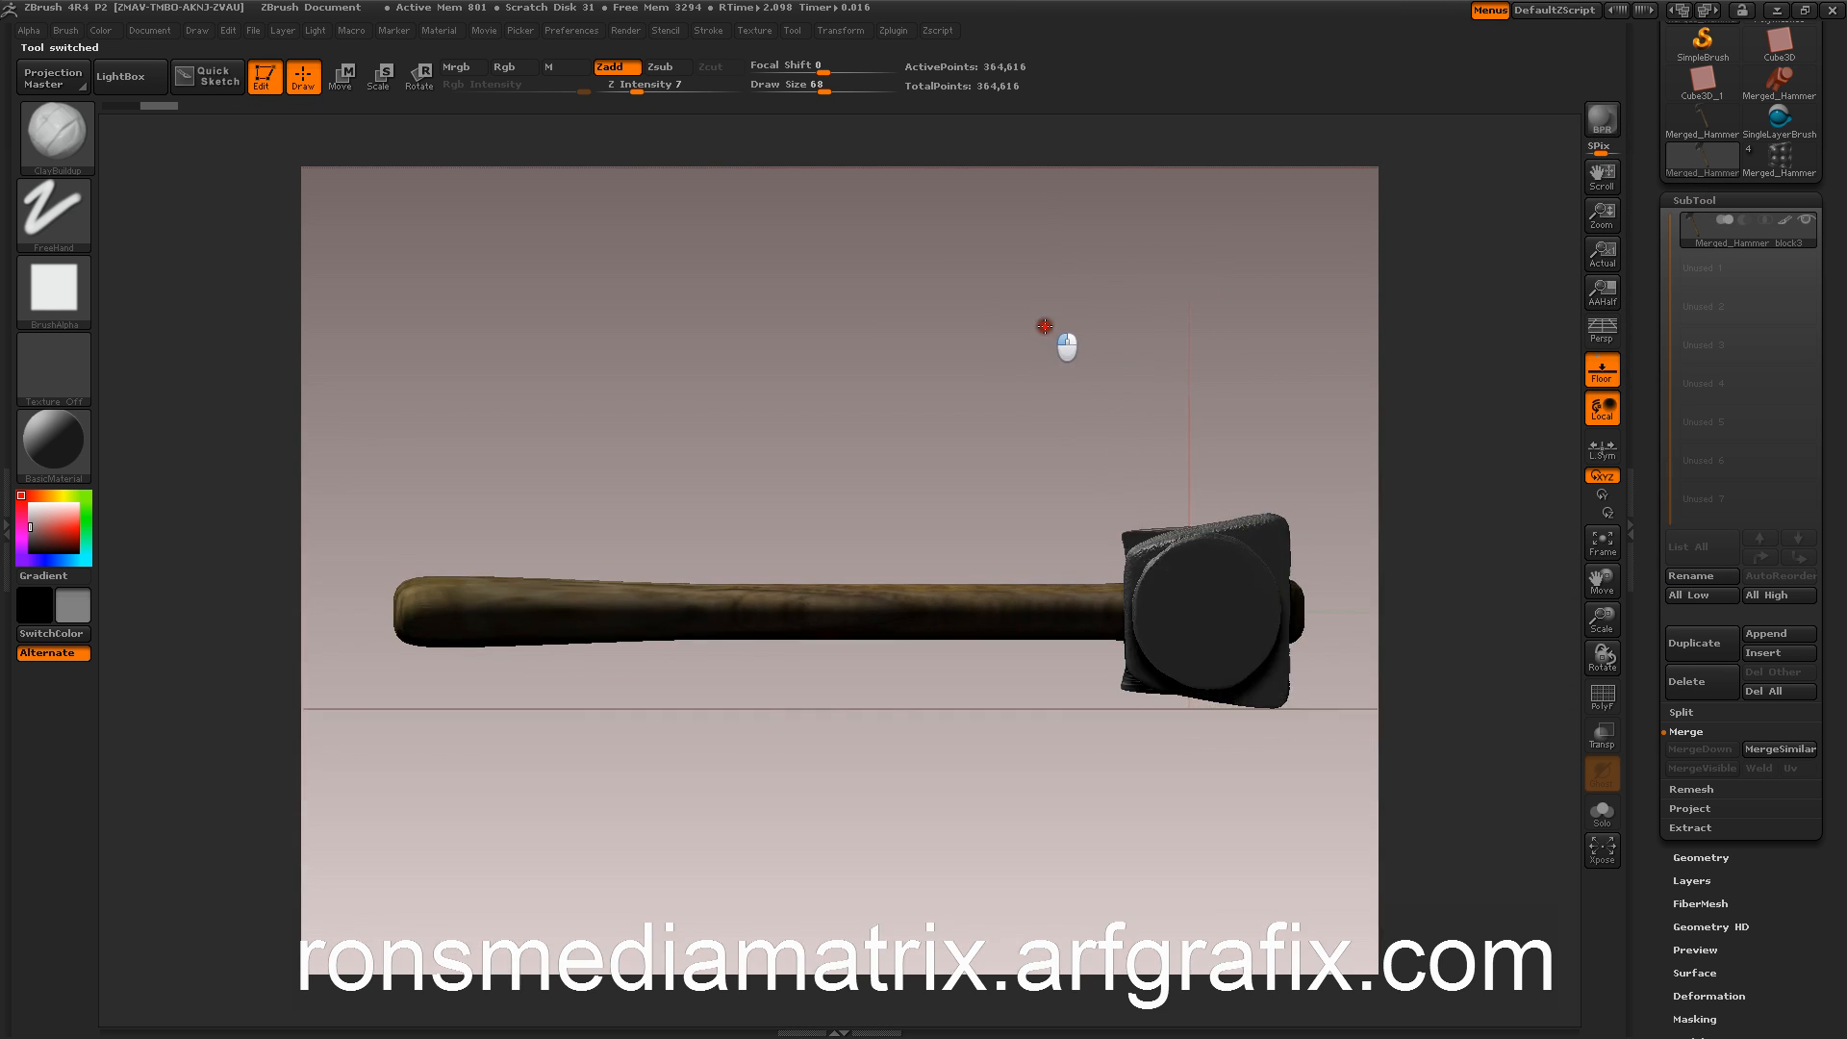
Step: Rotate the merged hammer around its head until the handle end rests on the floor line
click(415, 78)
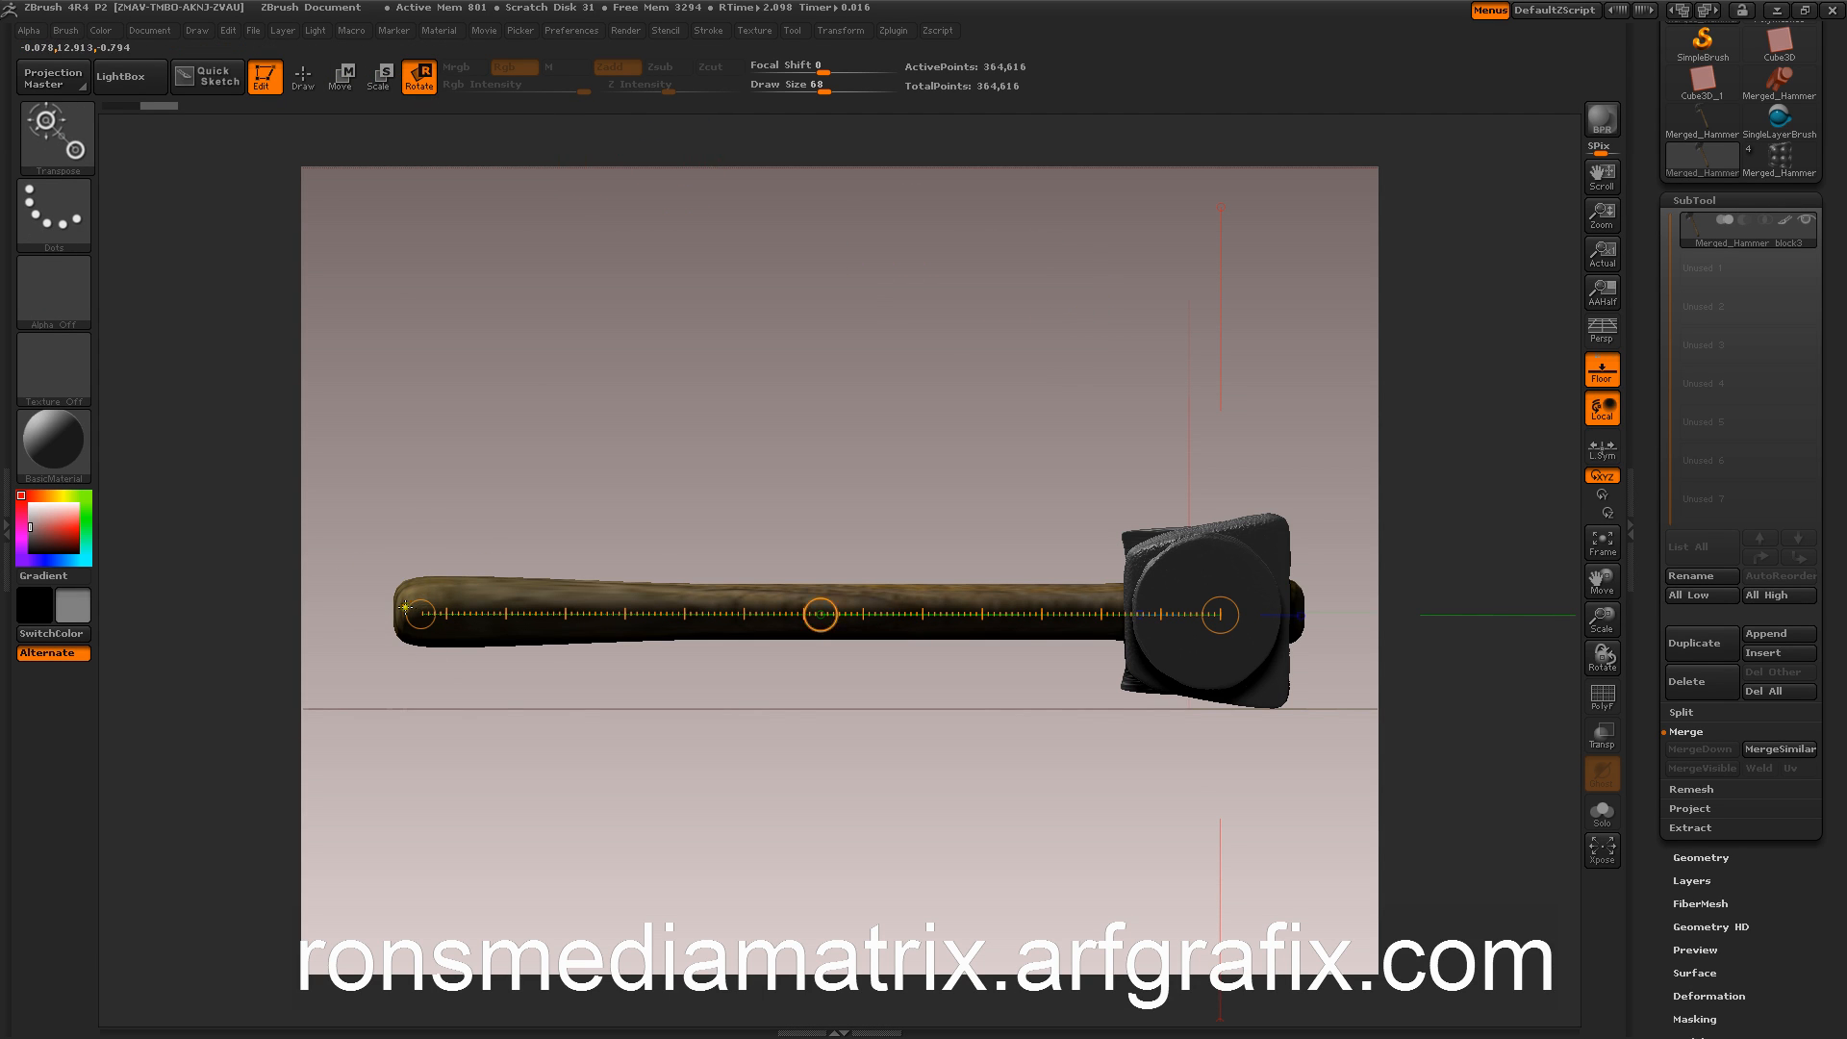
drag(421, 613, 423, 676)
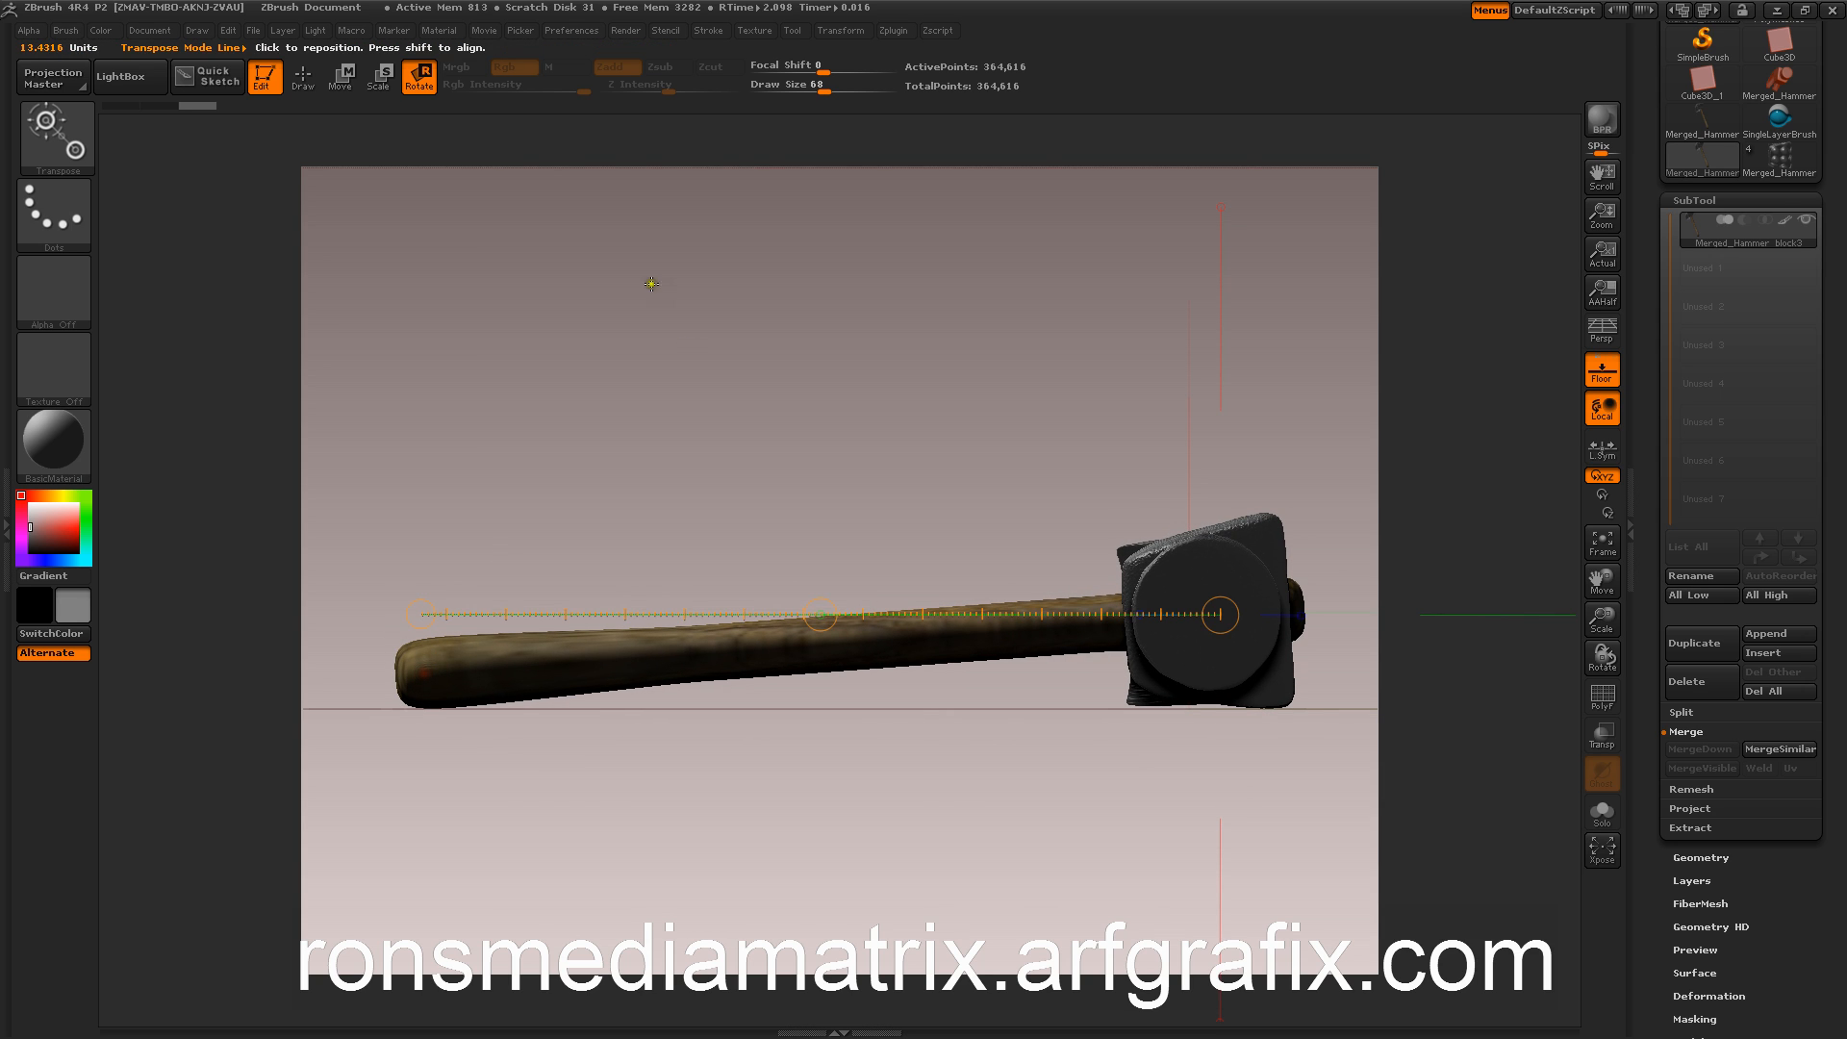
click(303, 77)
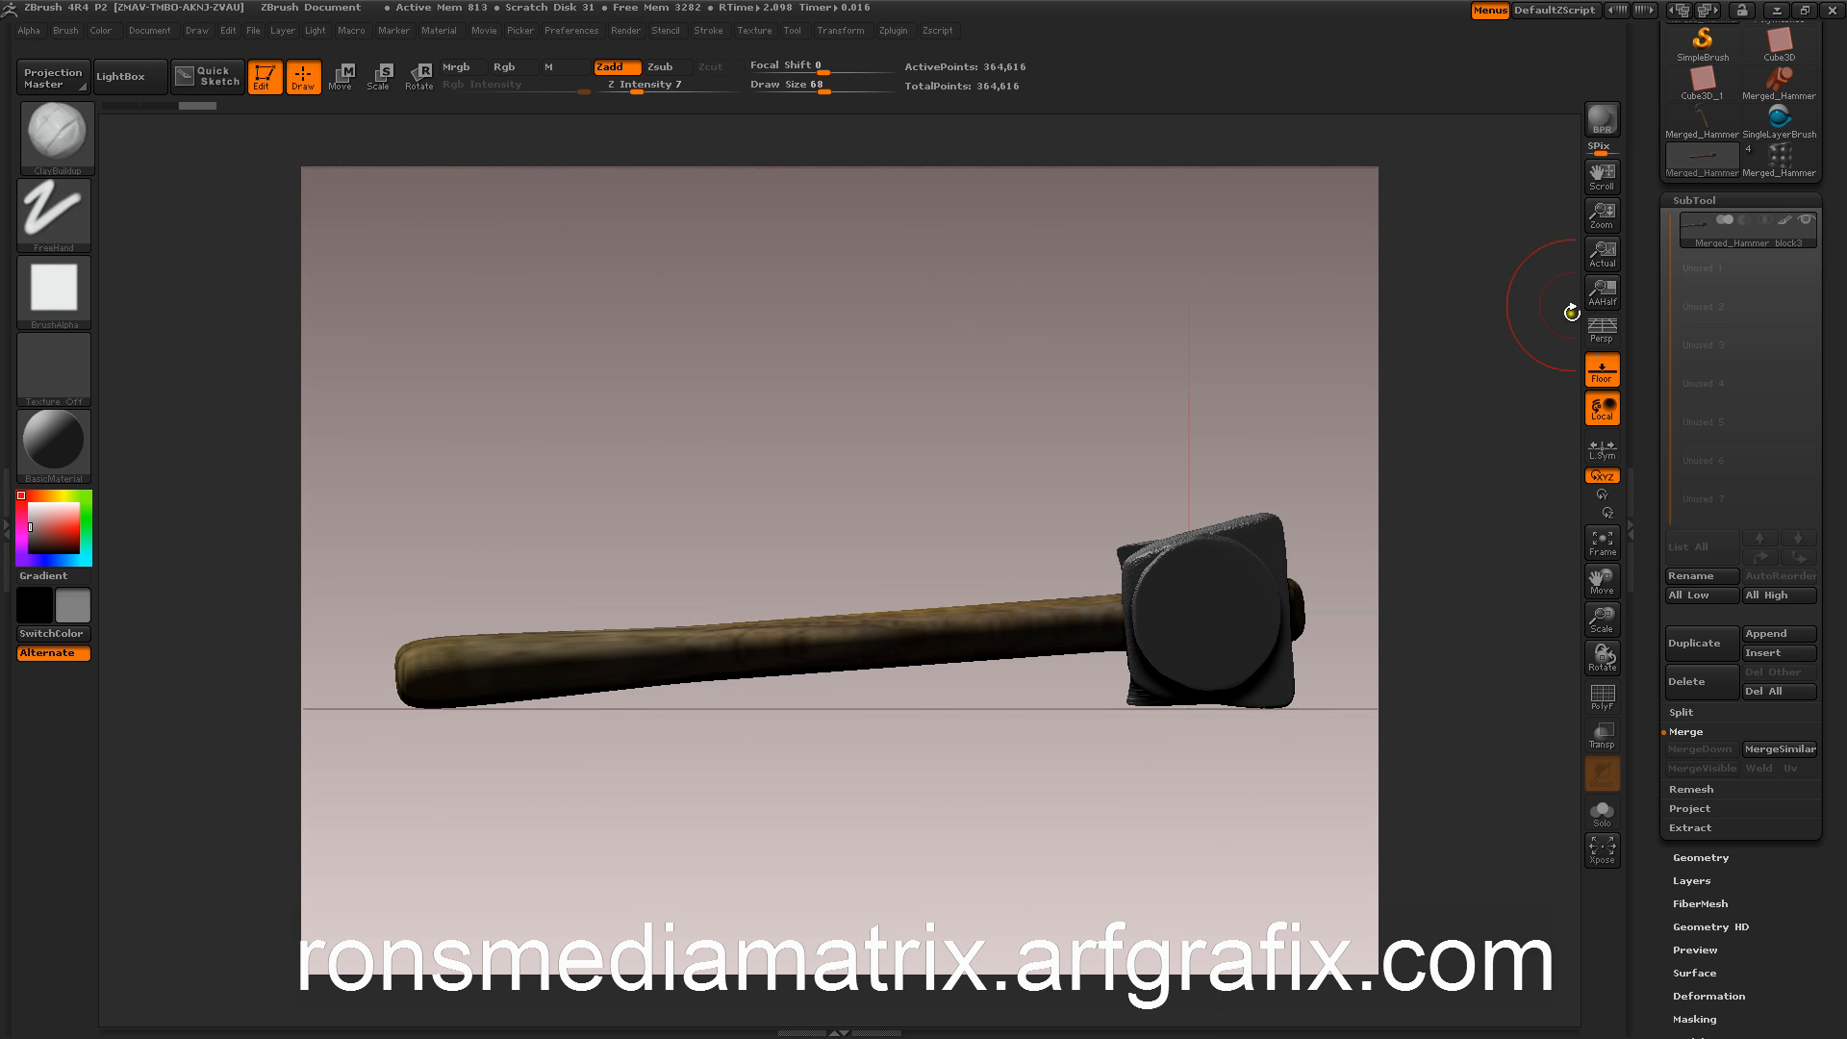
Step: Turn perspective on, frame the hammer in a close three-quarter view from above, and run a BPR render
click(1598, 327)
drag(886, 280, 478, 384)
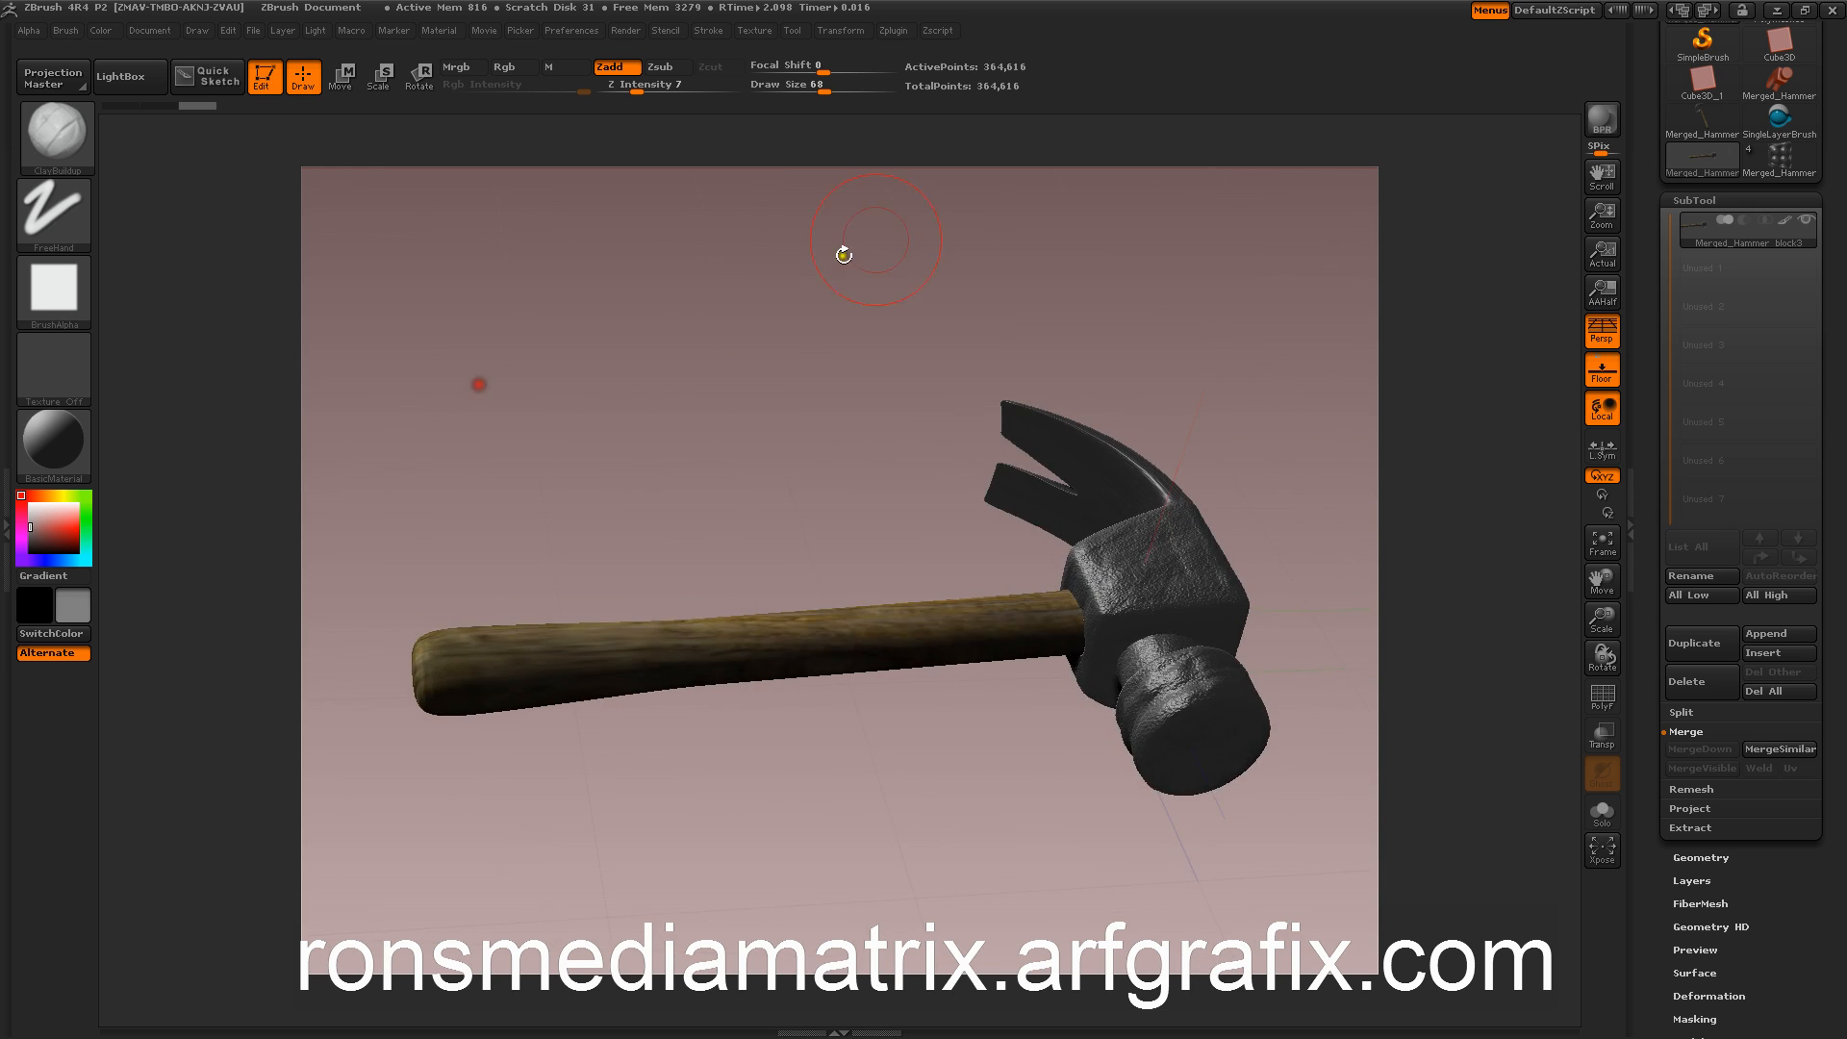
drag(841, 251, 1001, 153)
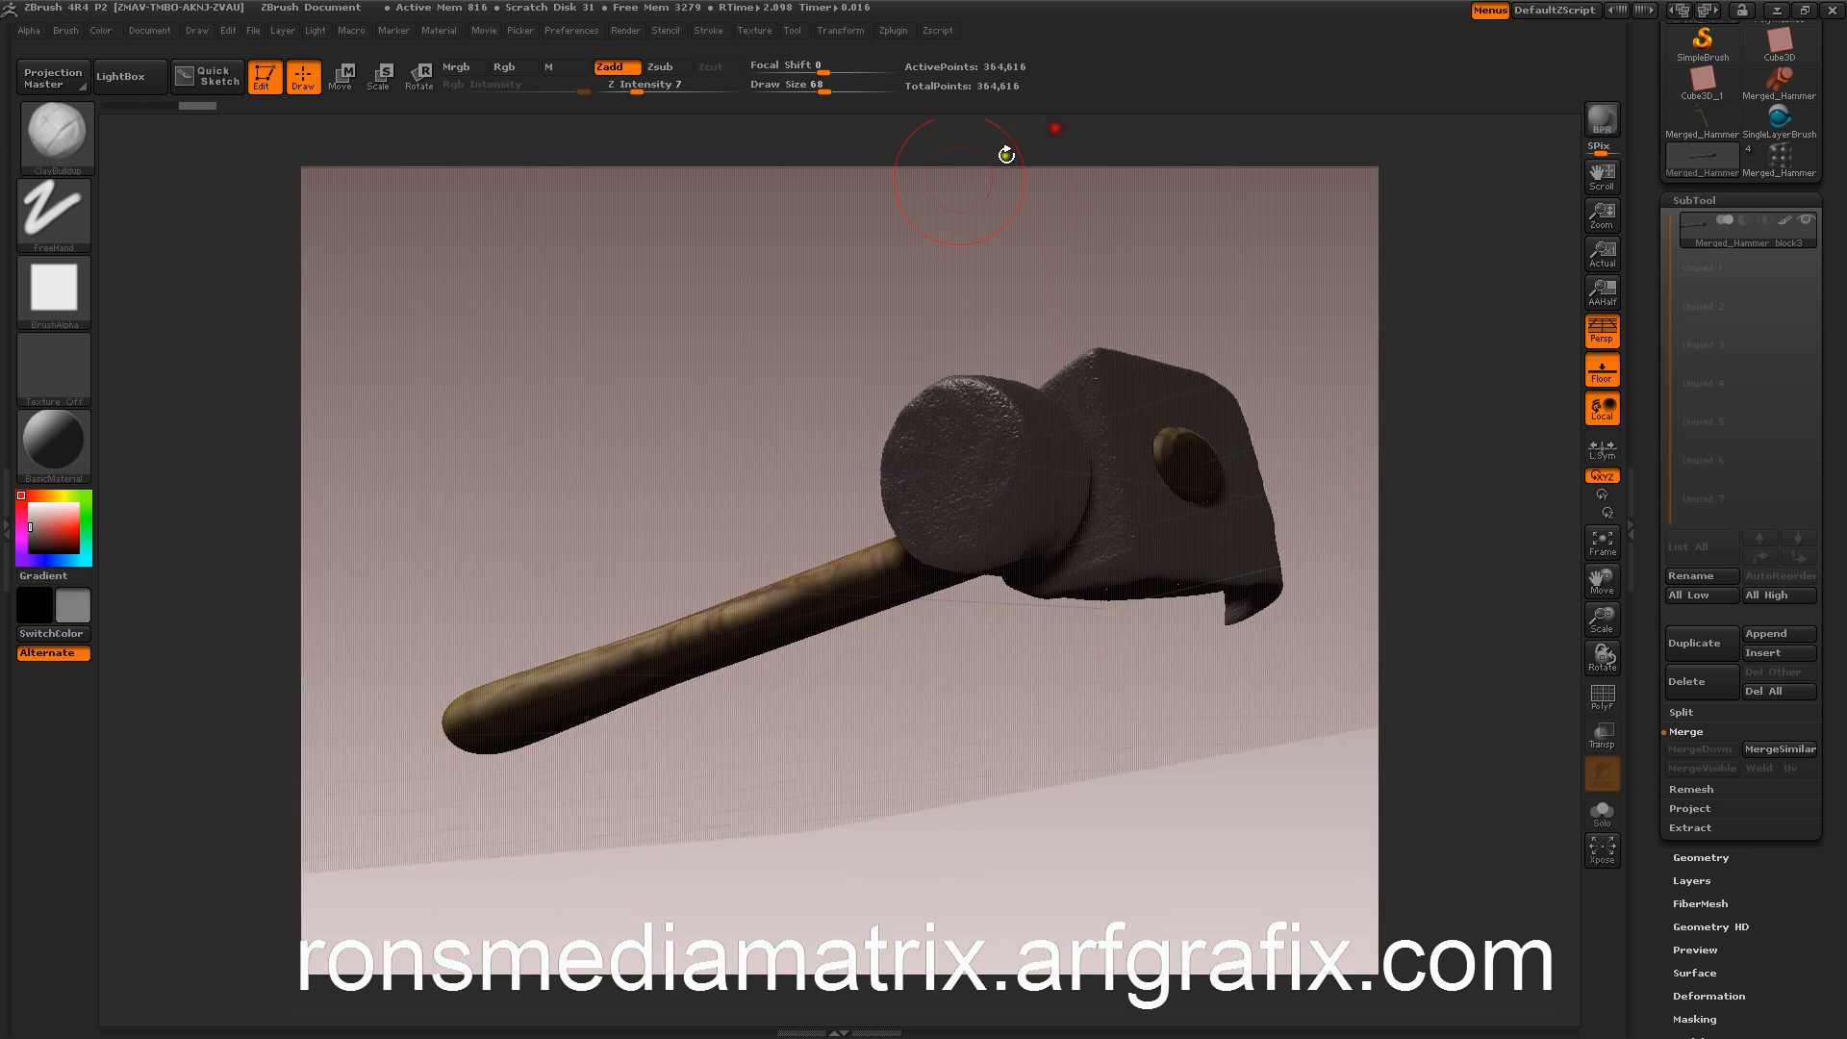
drag(523, 842, 609, 885)
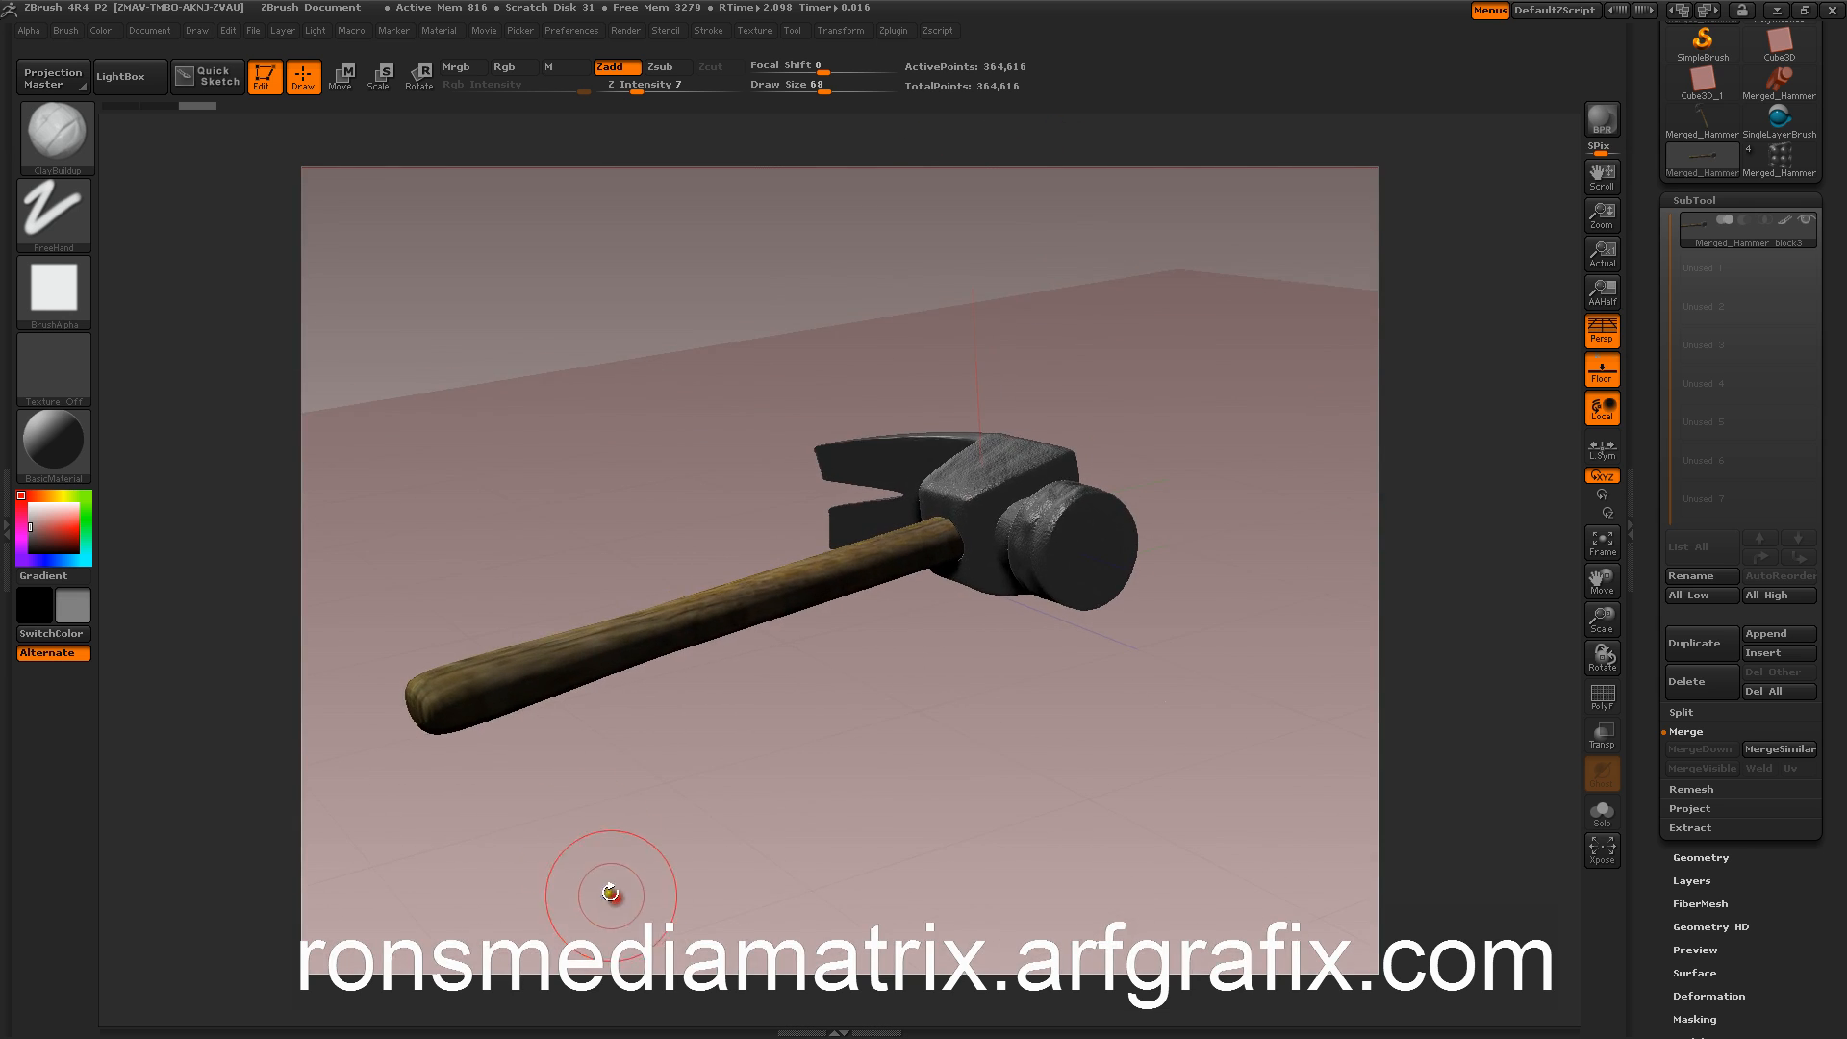
drag(419, 407, 568, 391)
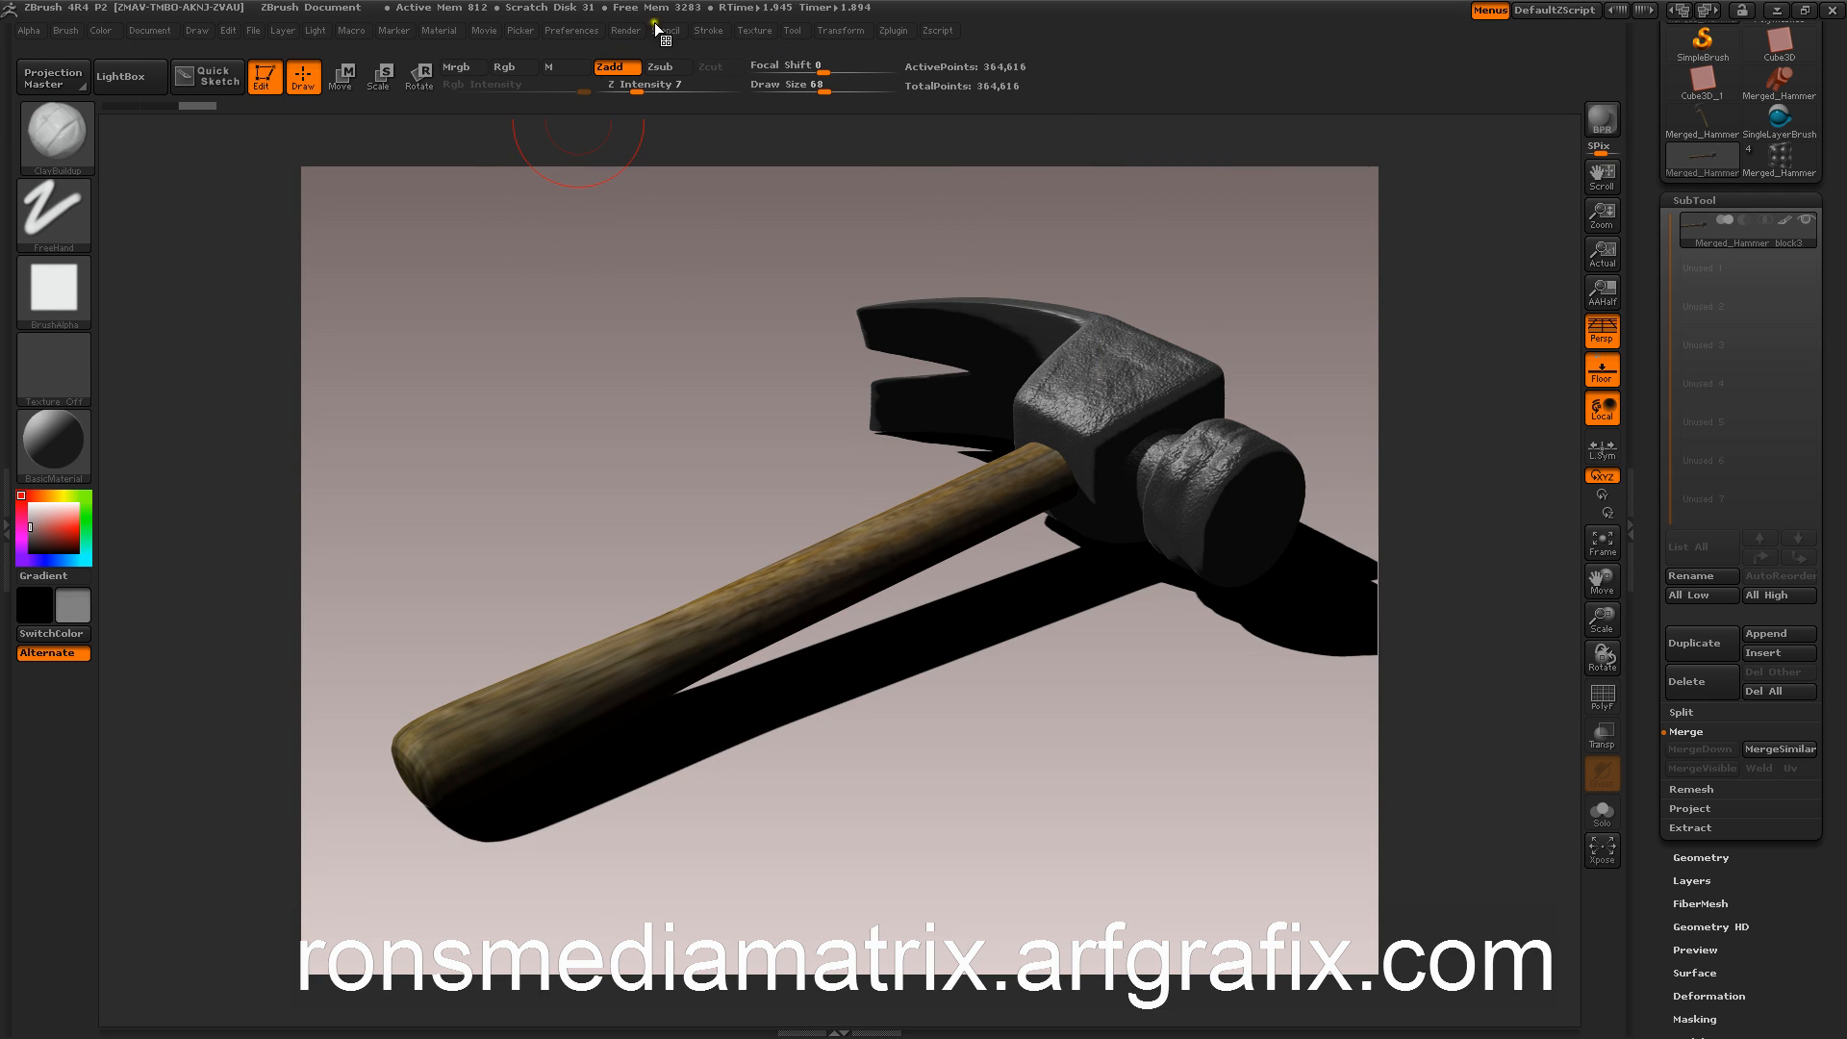
Step: Lower the BPR floor shadow strength to about 0.63 and render the hammer again, adjusting the three-quarter view slightly
click(625, 27)
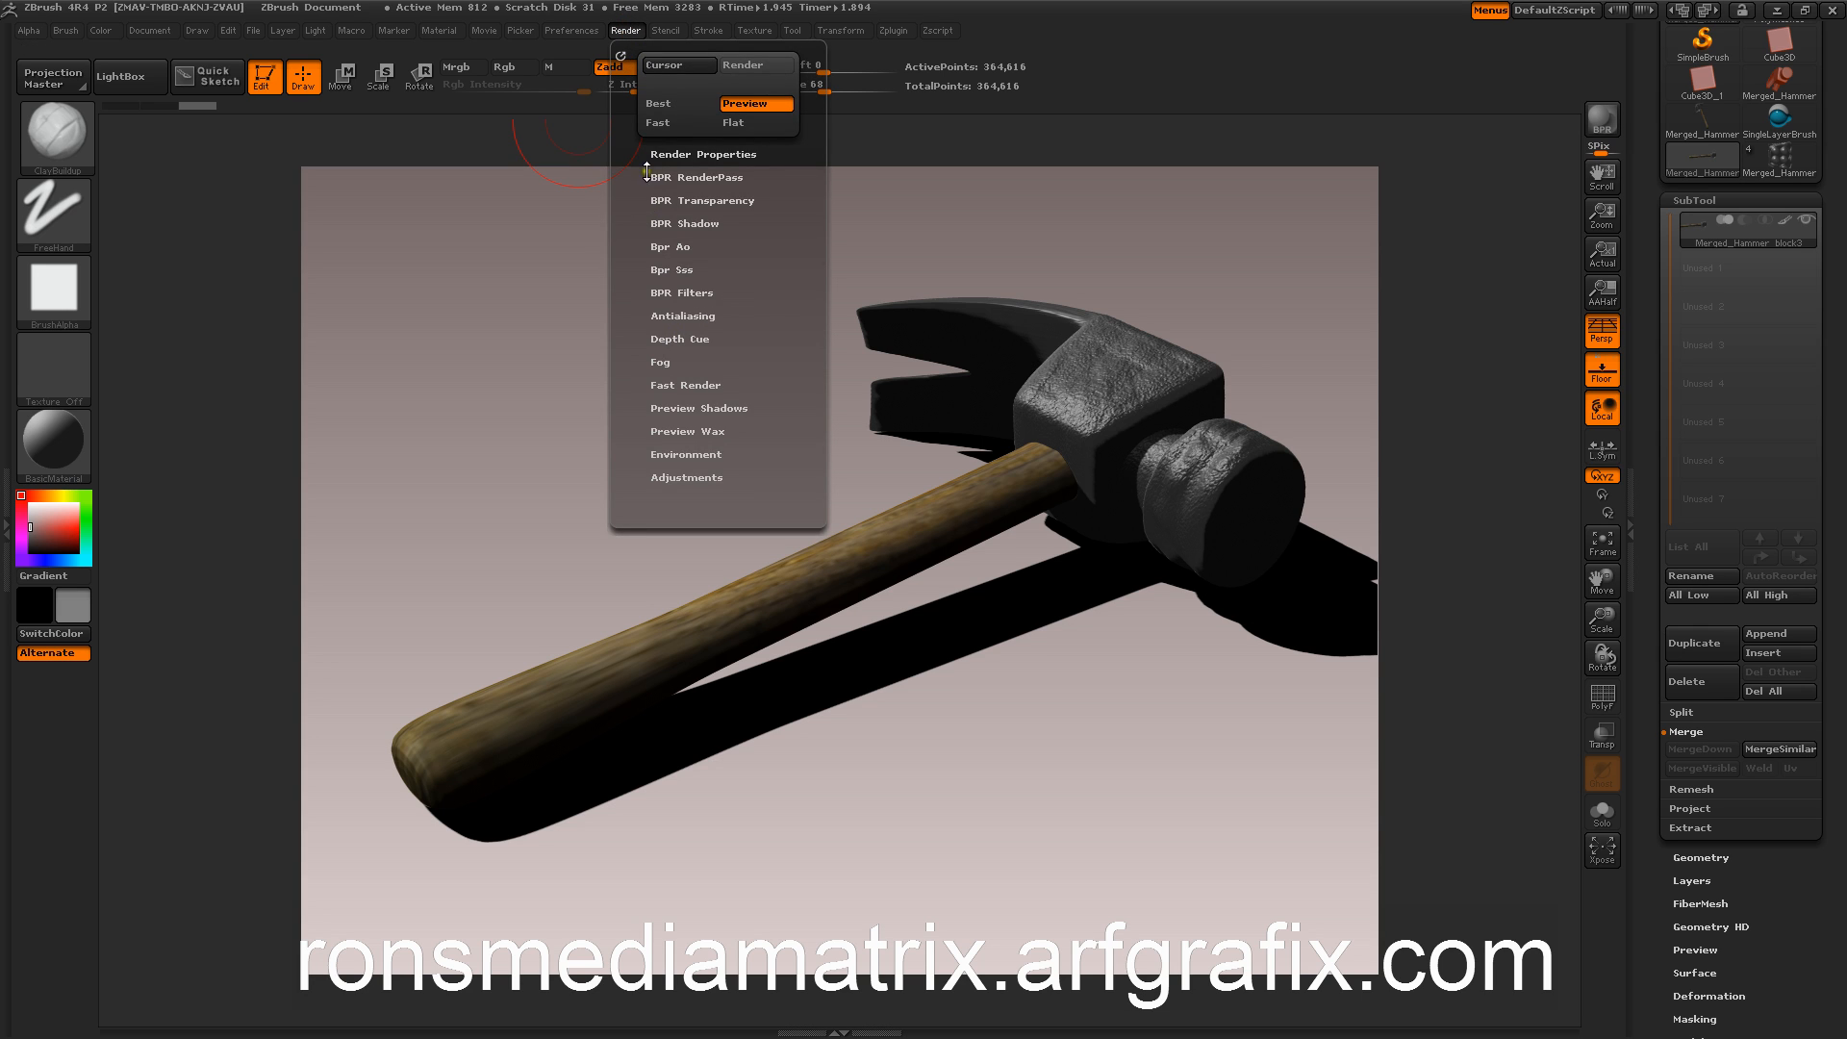
click(671, 152)
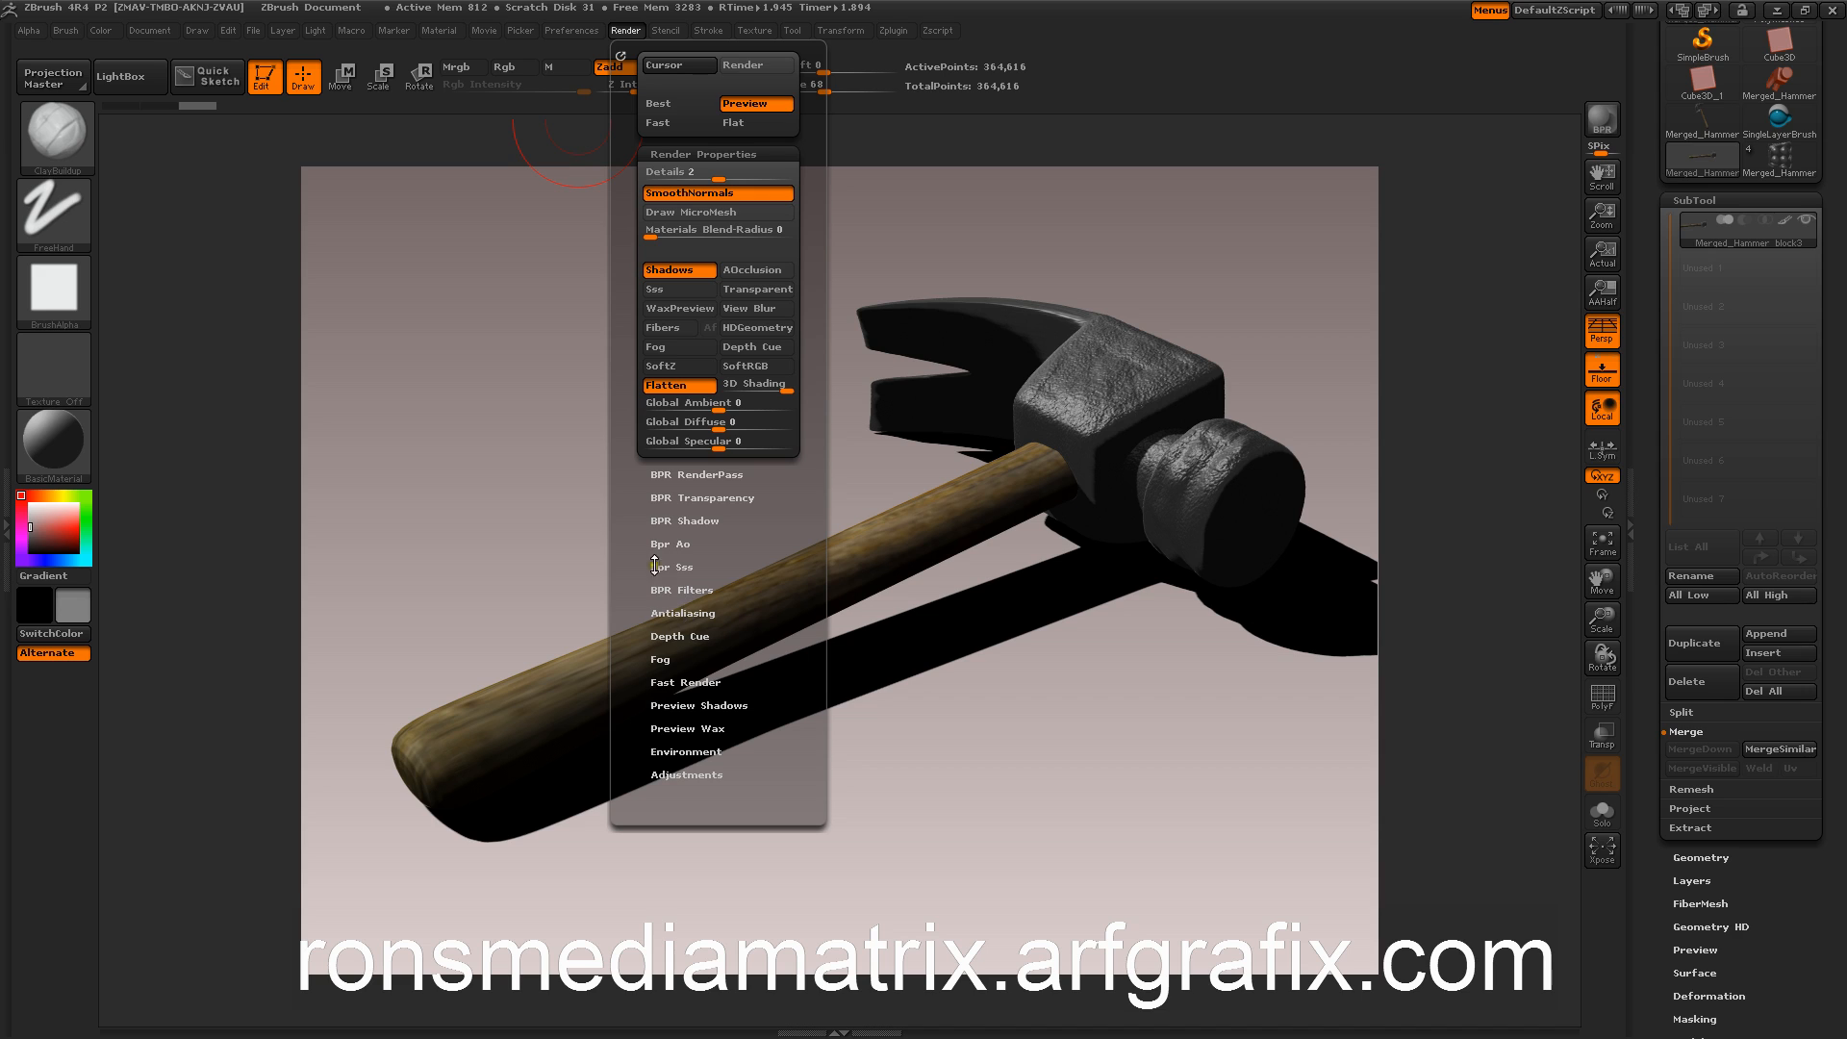
click(670, 520)
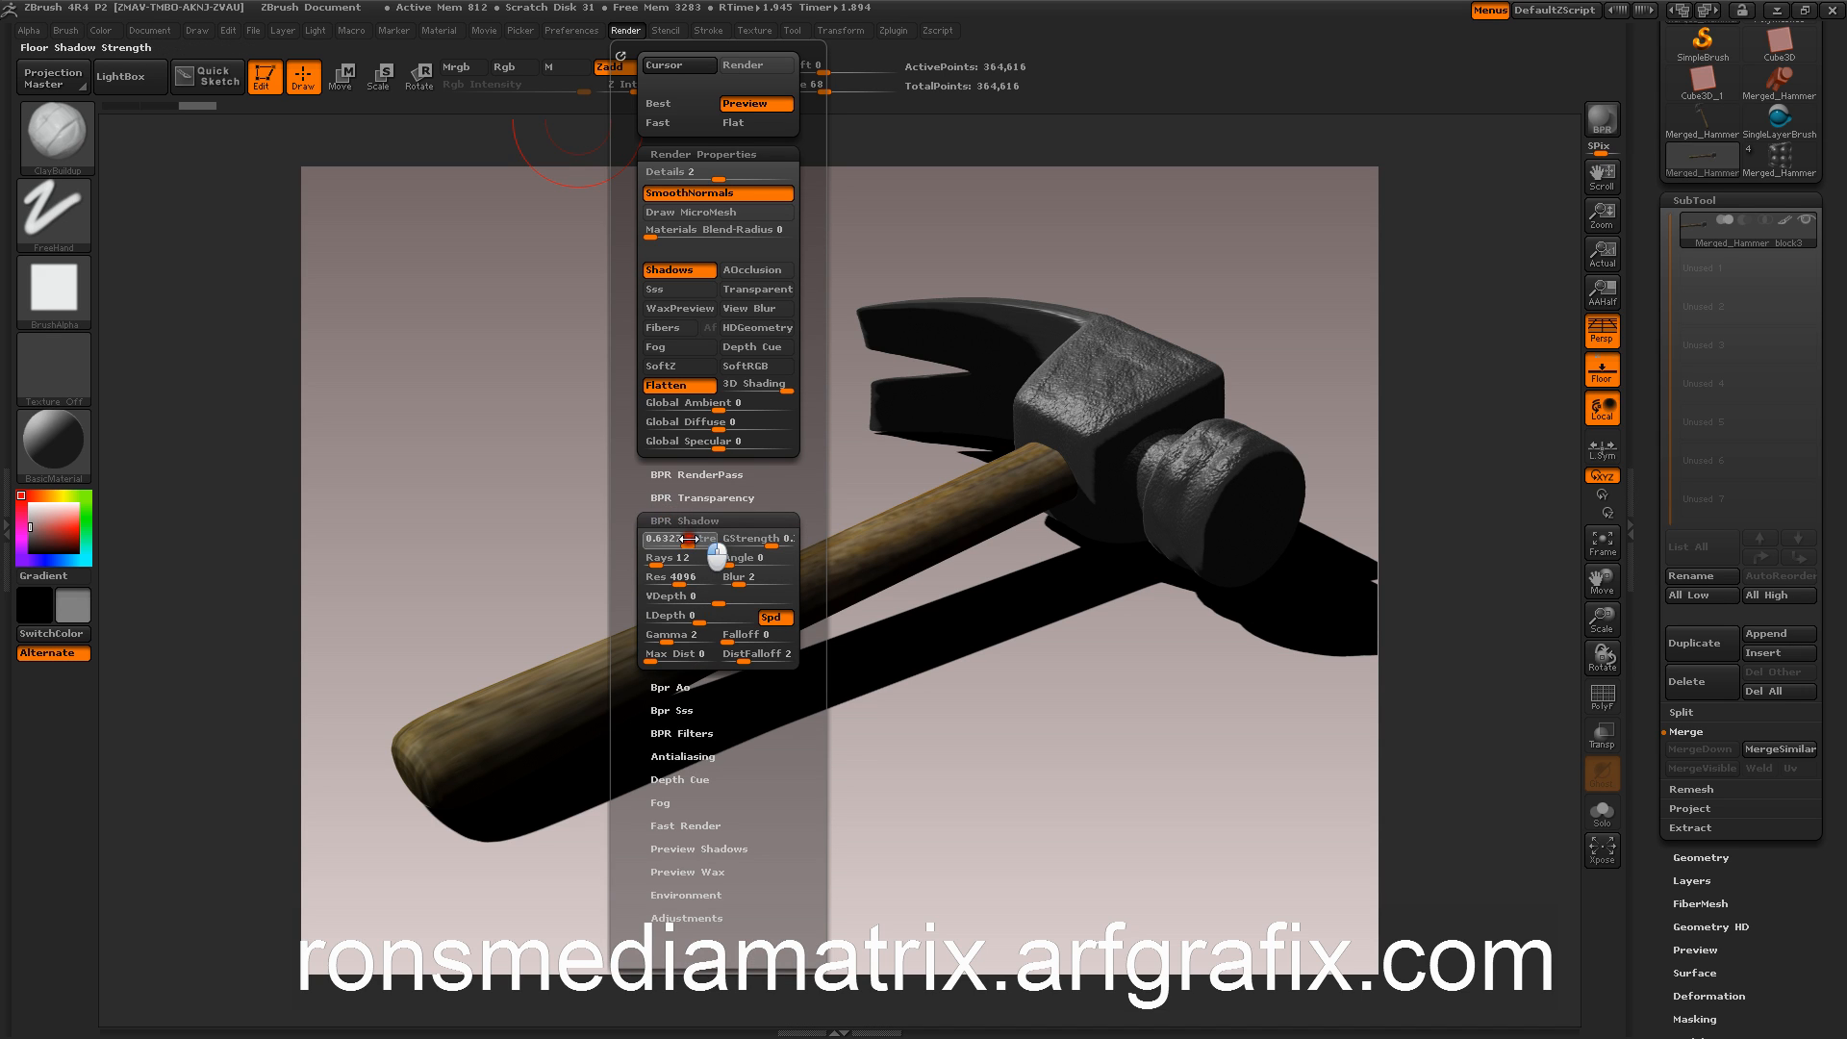
click(1599, 123)
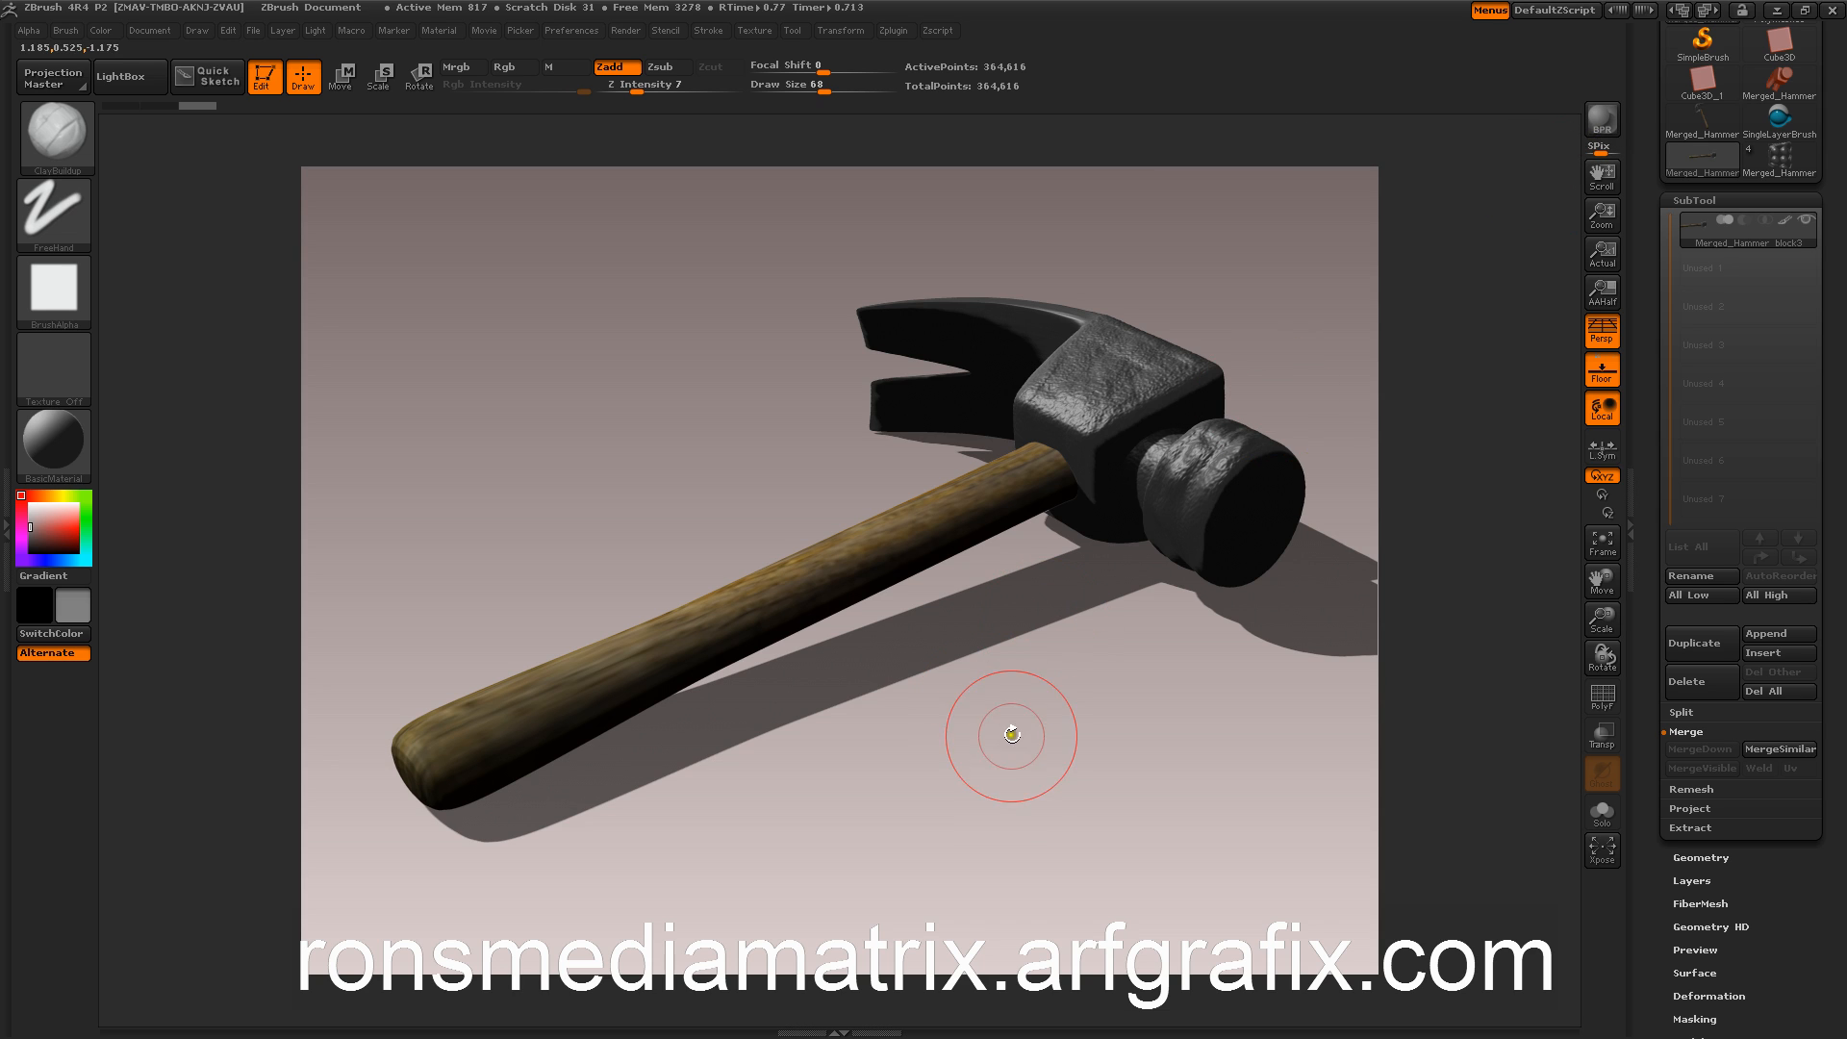
drag(1036, 800, 991, 730)
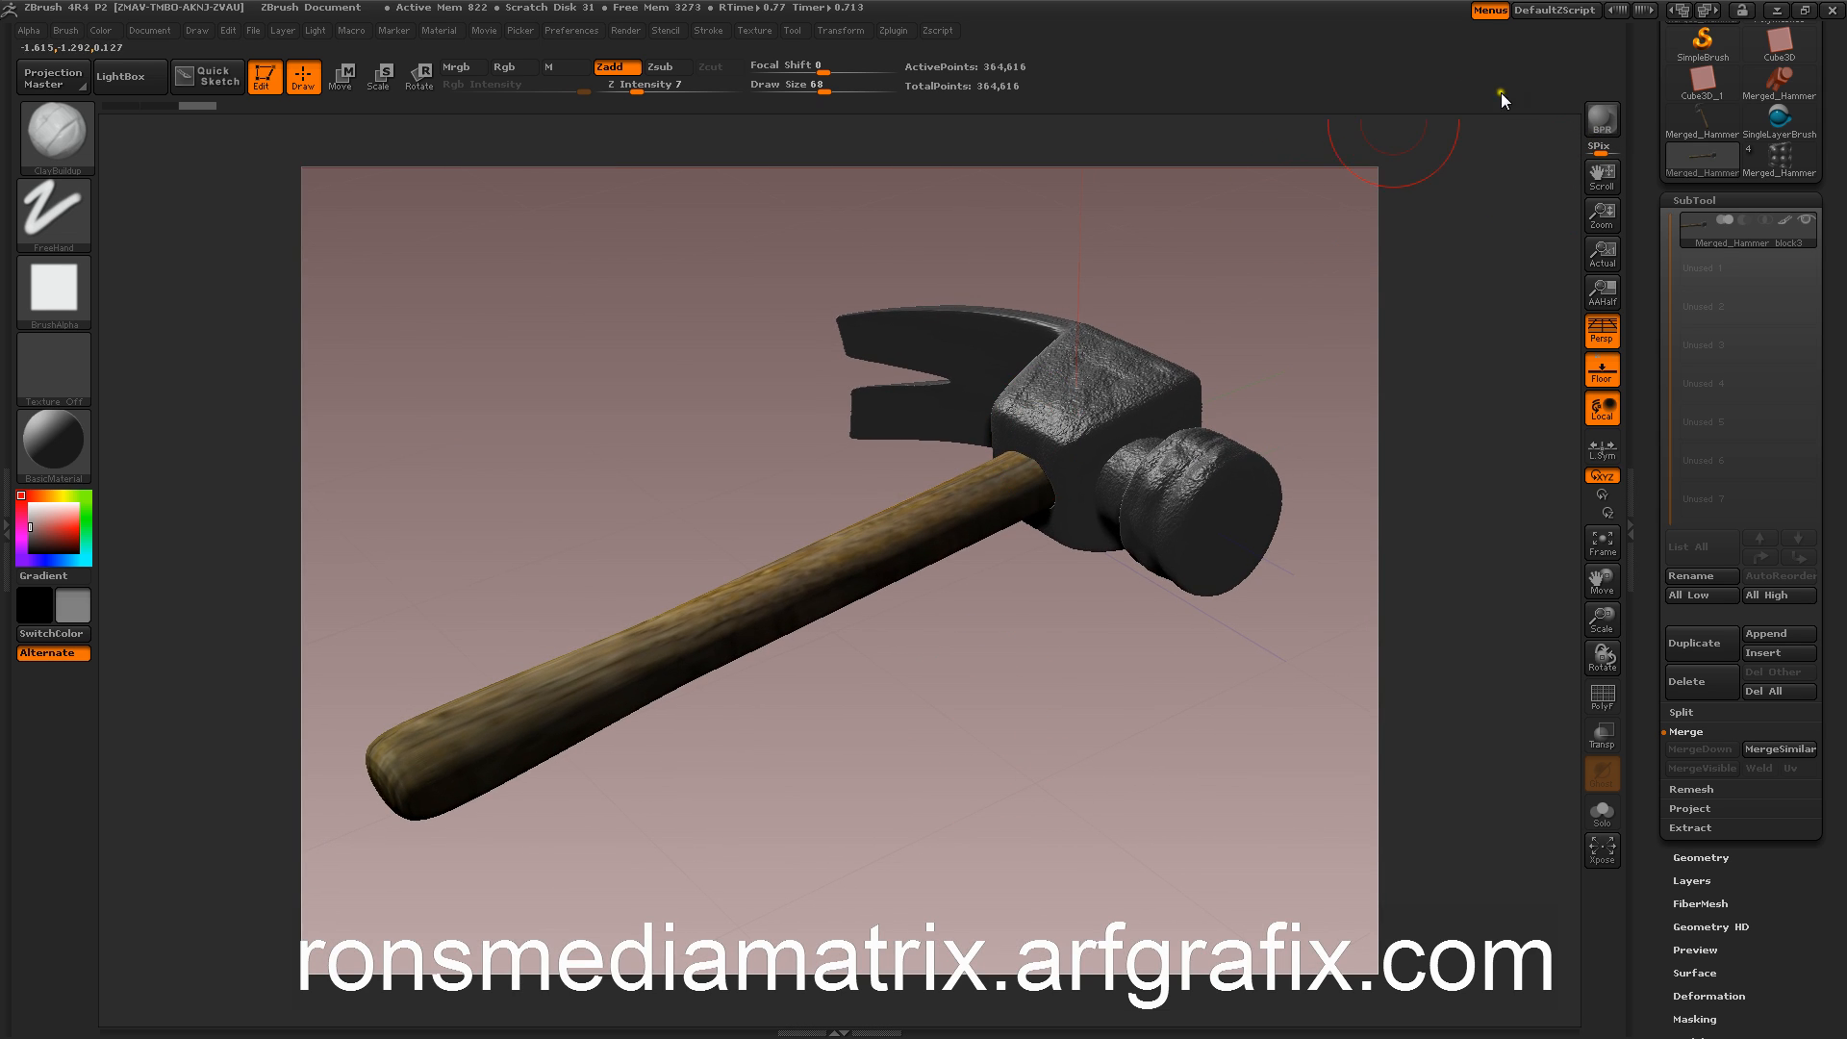
click(1602, 121)
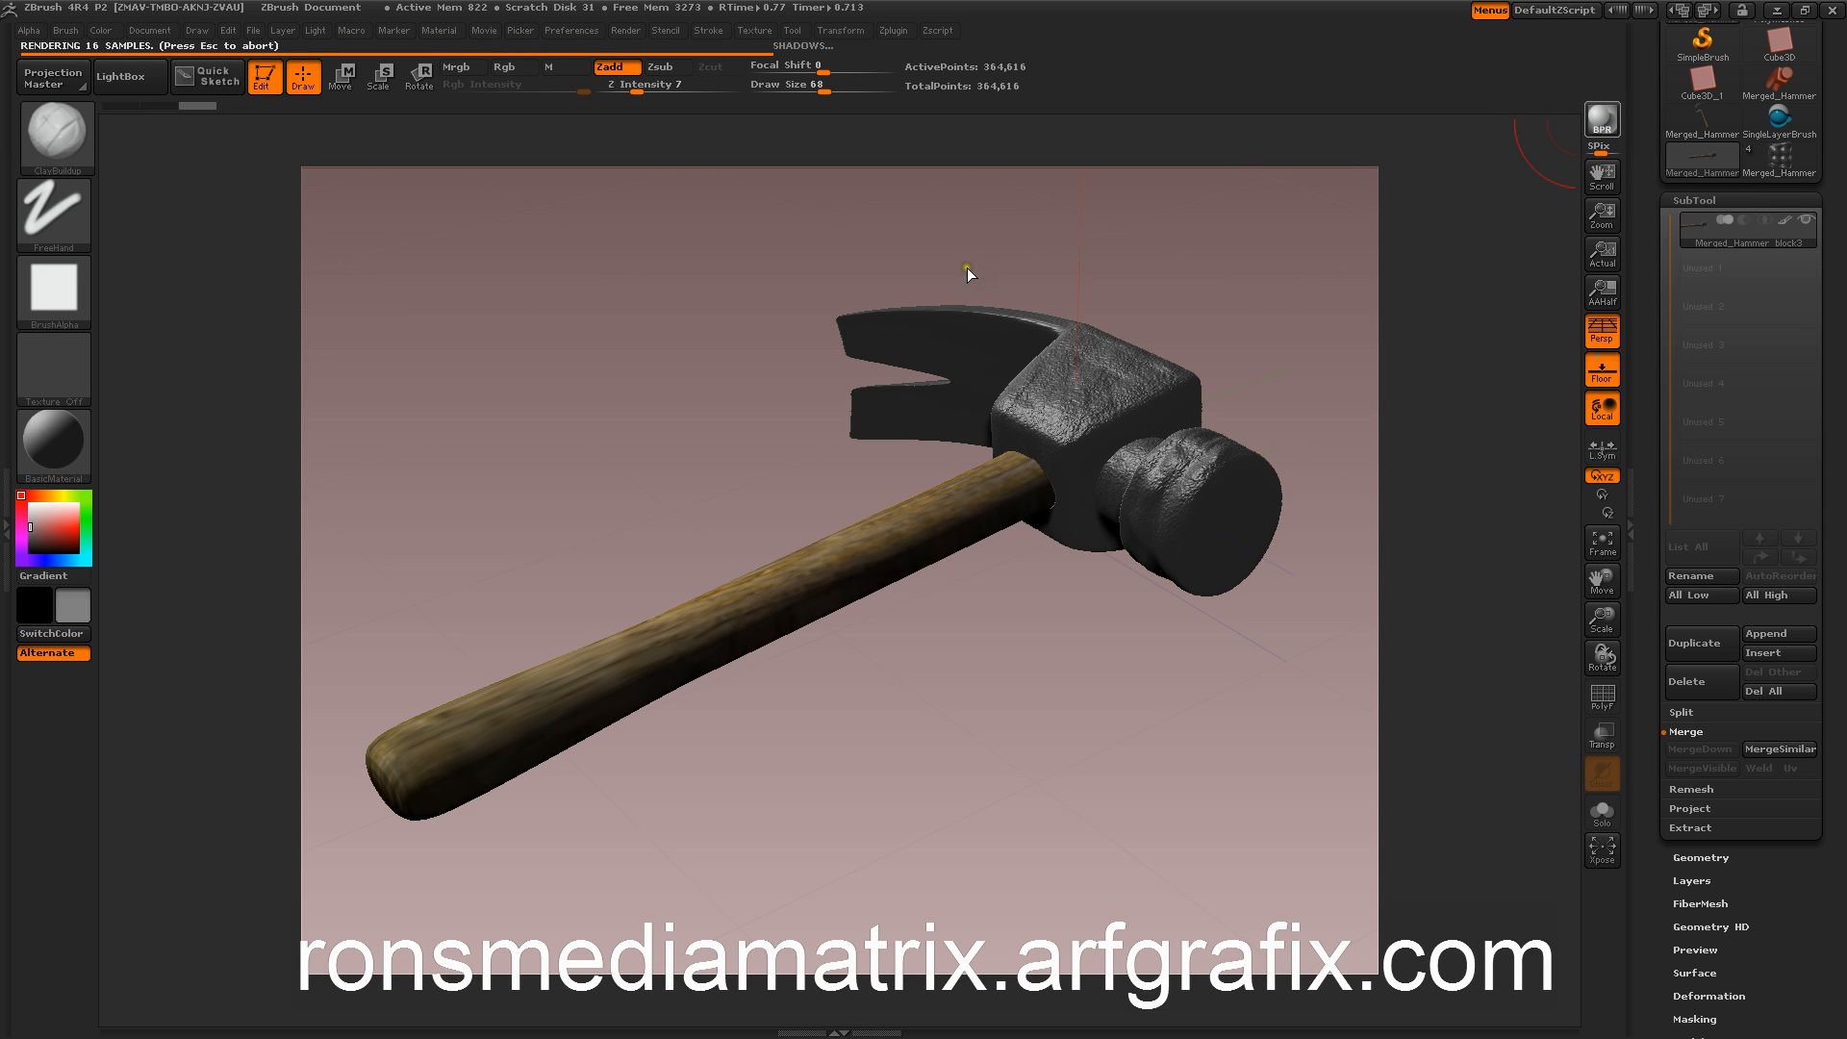